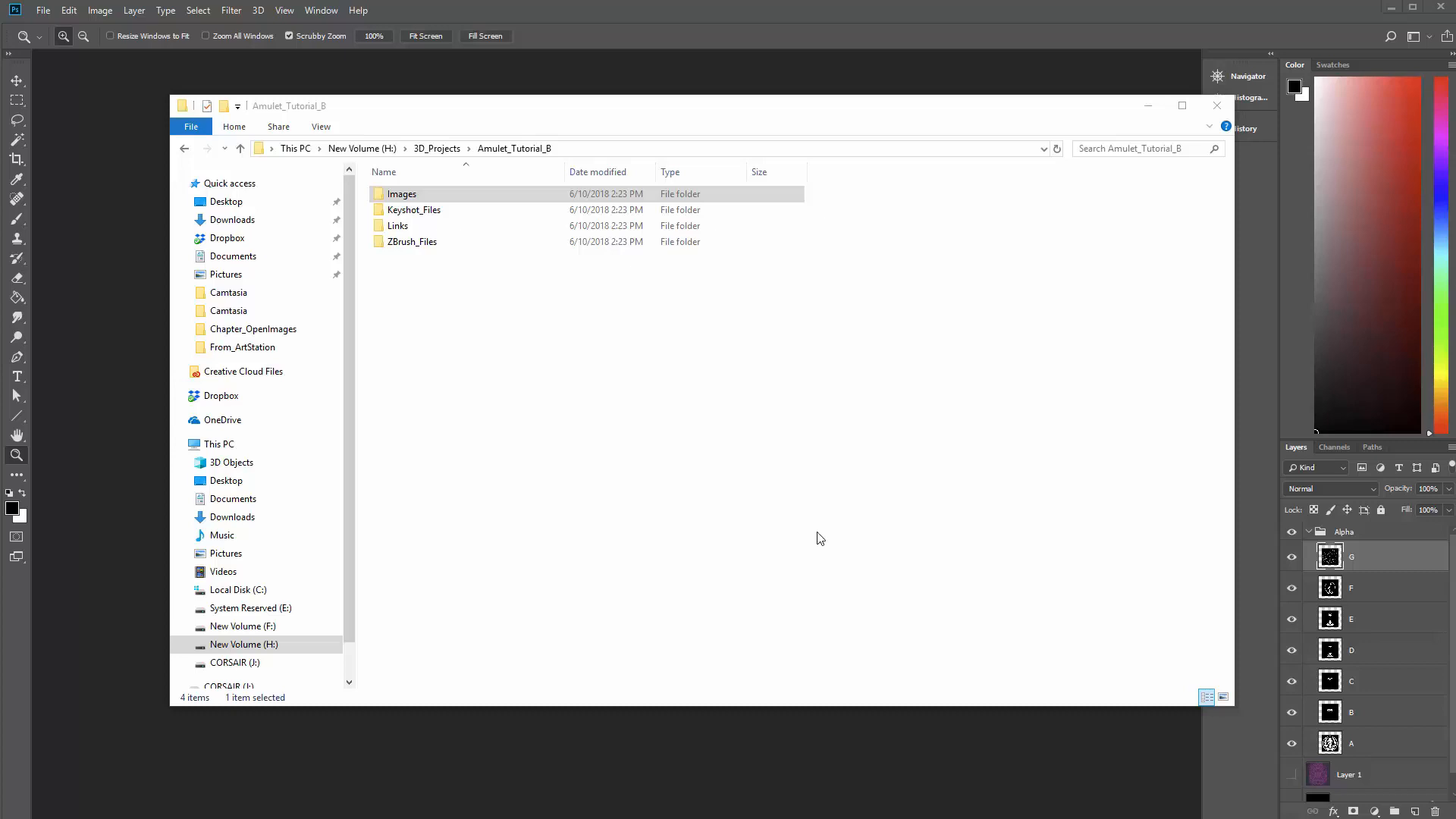
Open Crest_Base.psd from the artist's PSD subfolder inside the project's Images_TextureMaps_PSDs folder.
drag(766, 112, 779, 125)
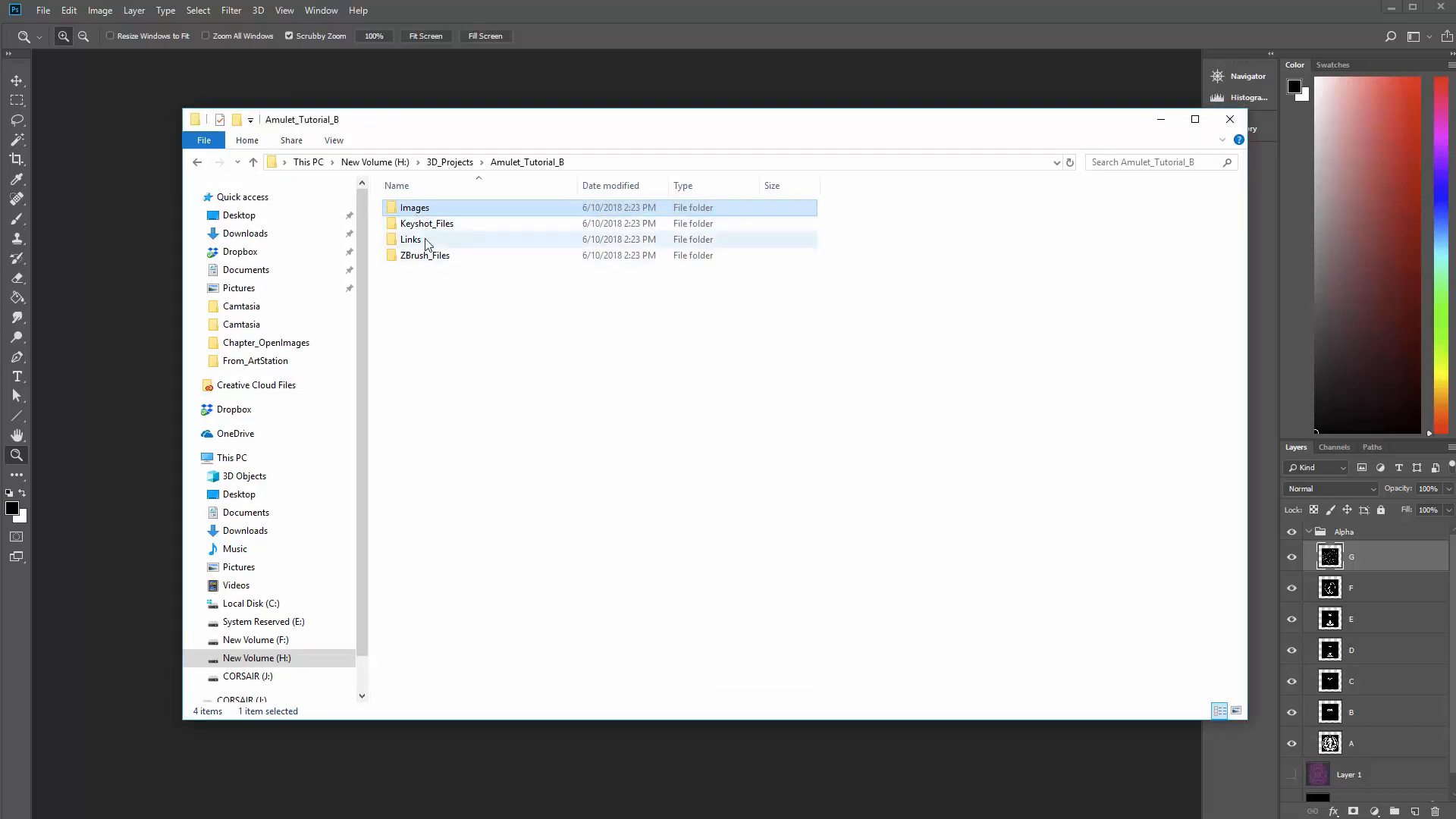
double_click(410, 209)
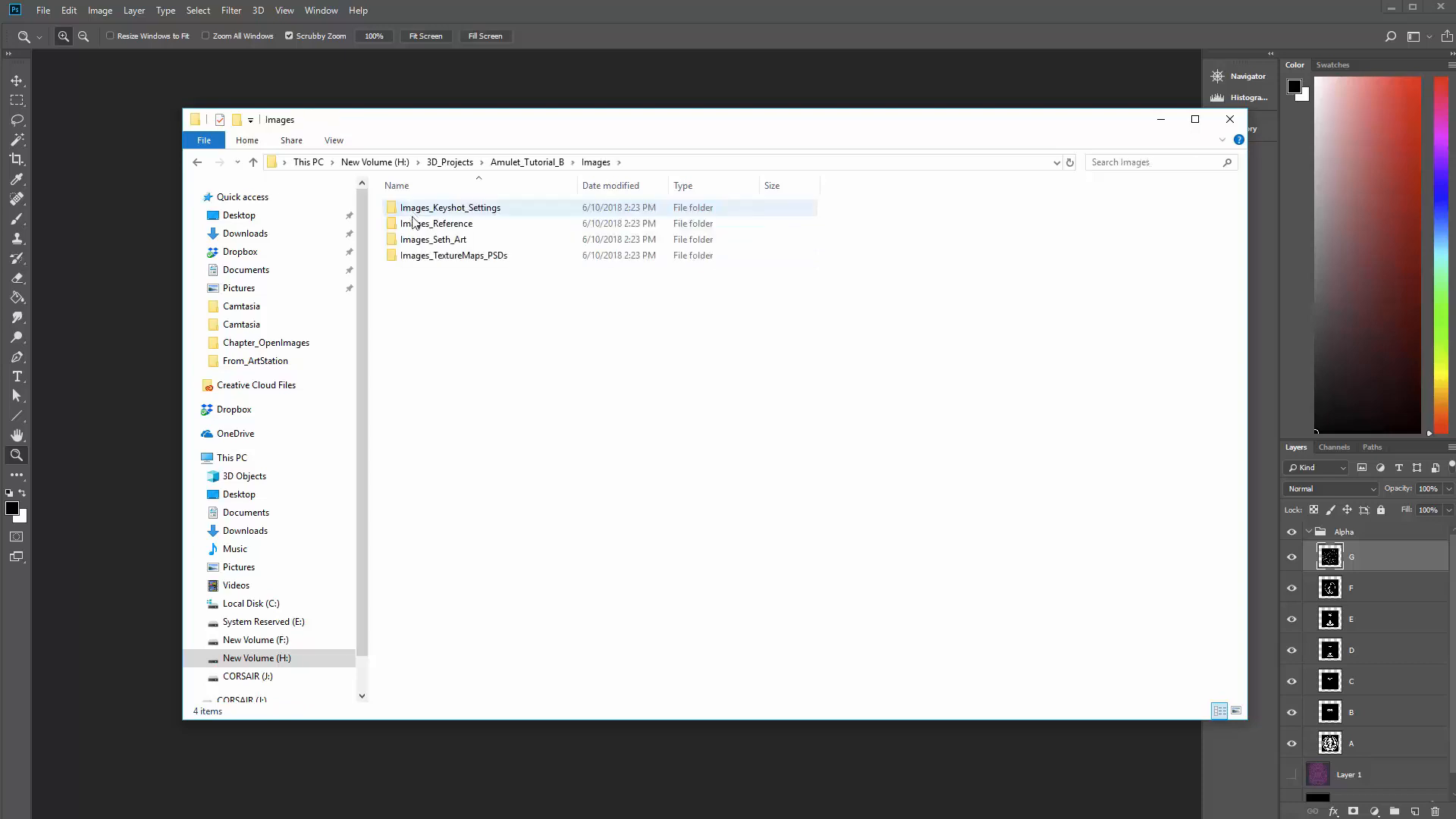
click(430, 258)
double_click(431, 258)
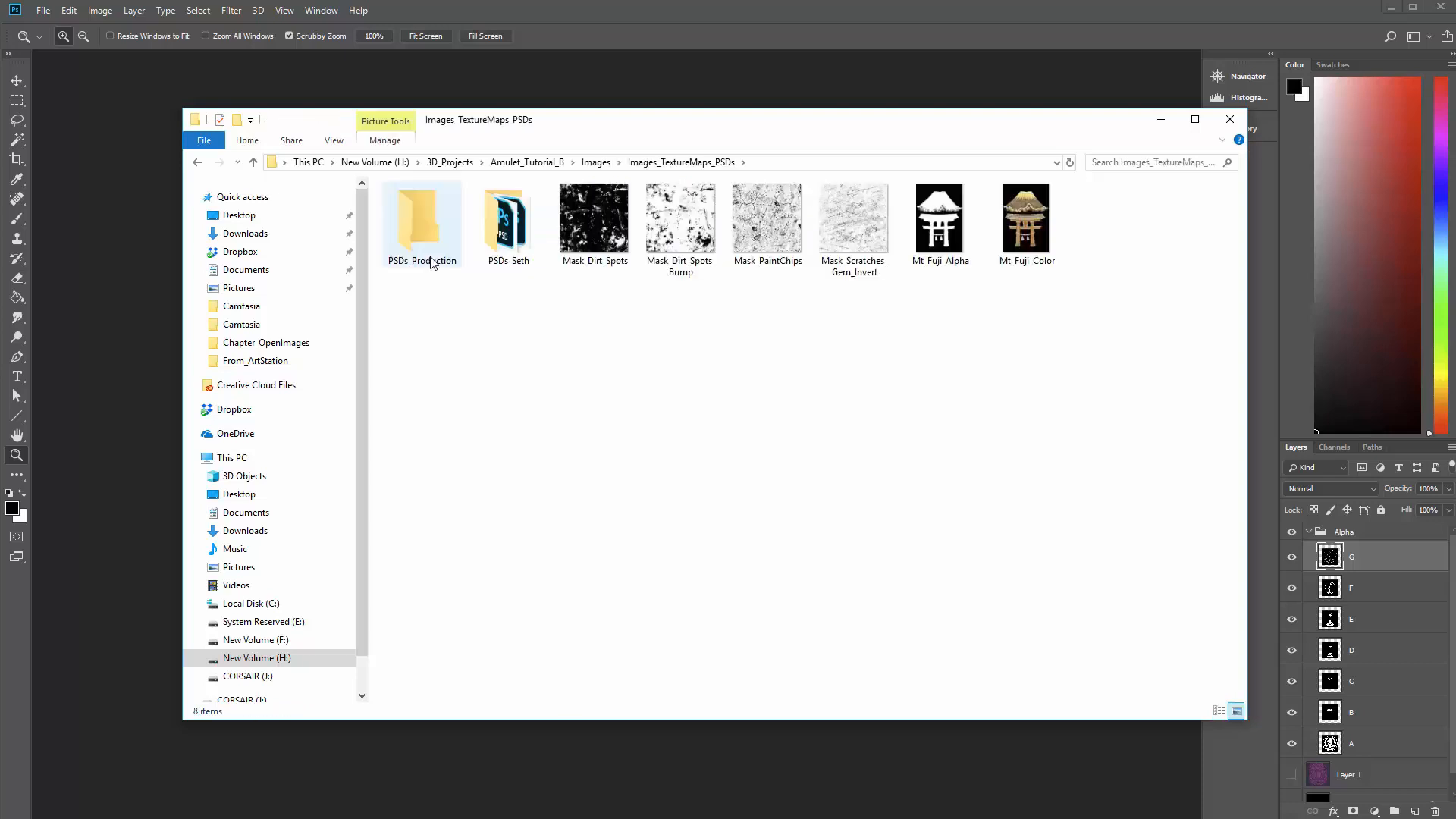
double_click(506, 228)
click(453, 241)
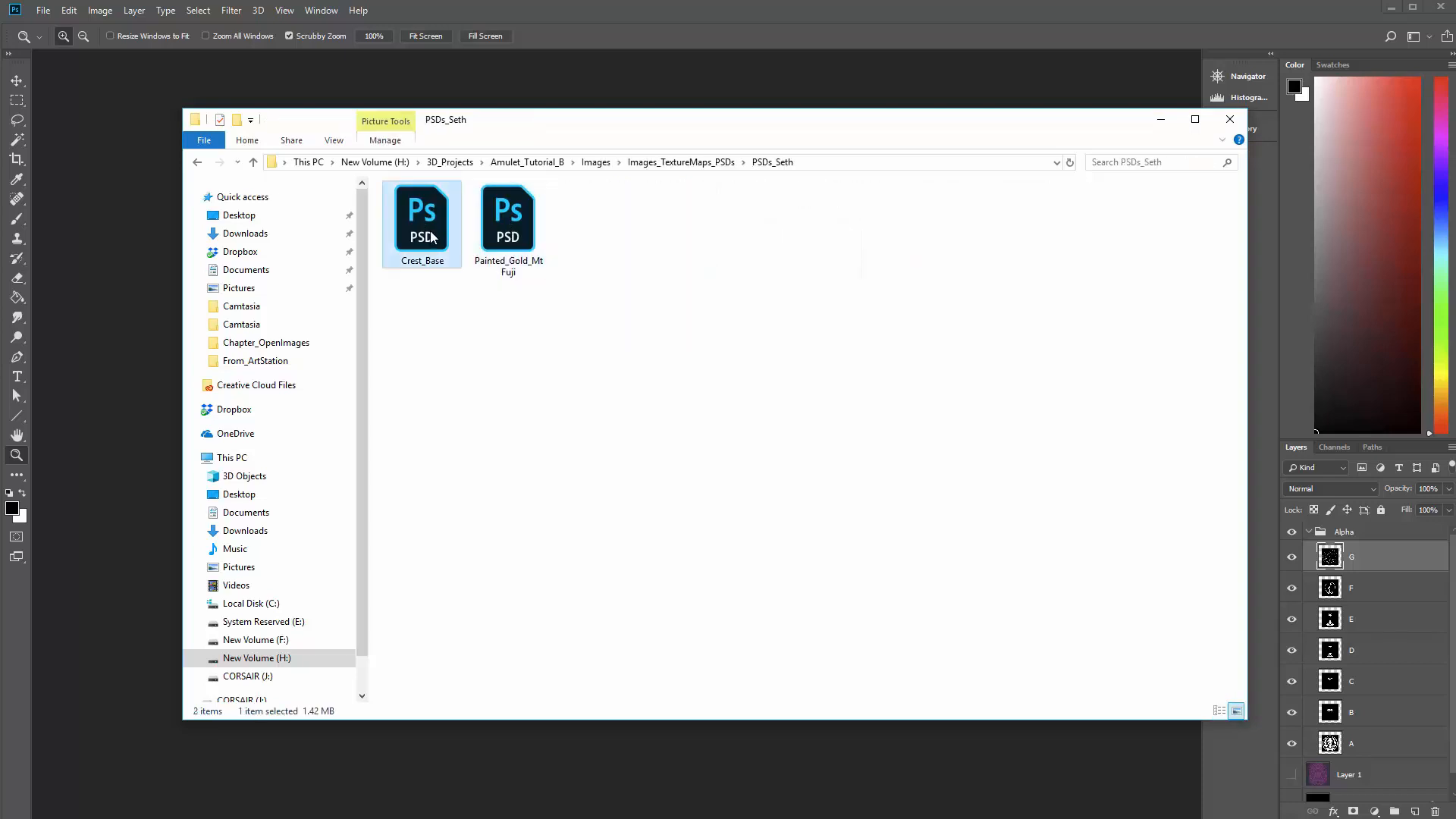
double_click(431, 238)
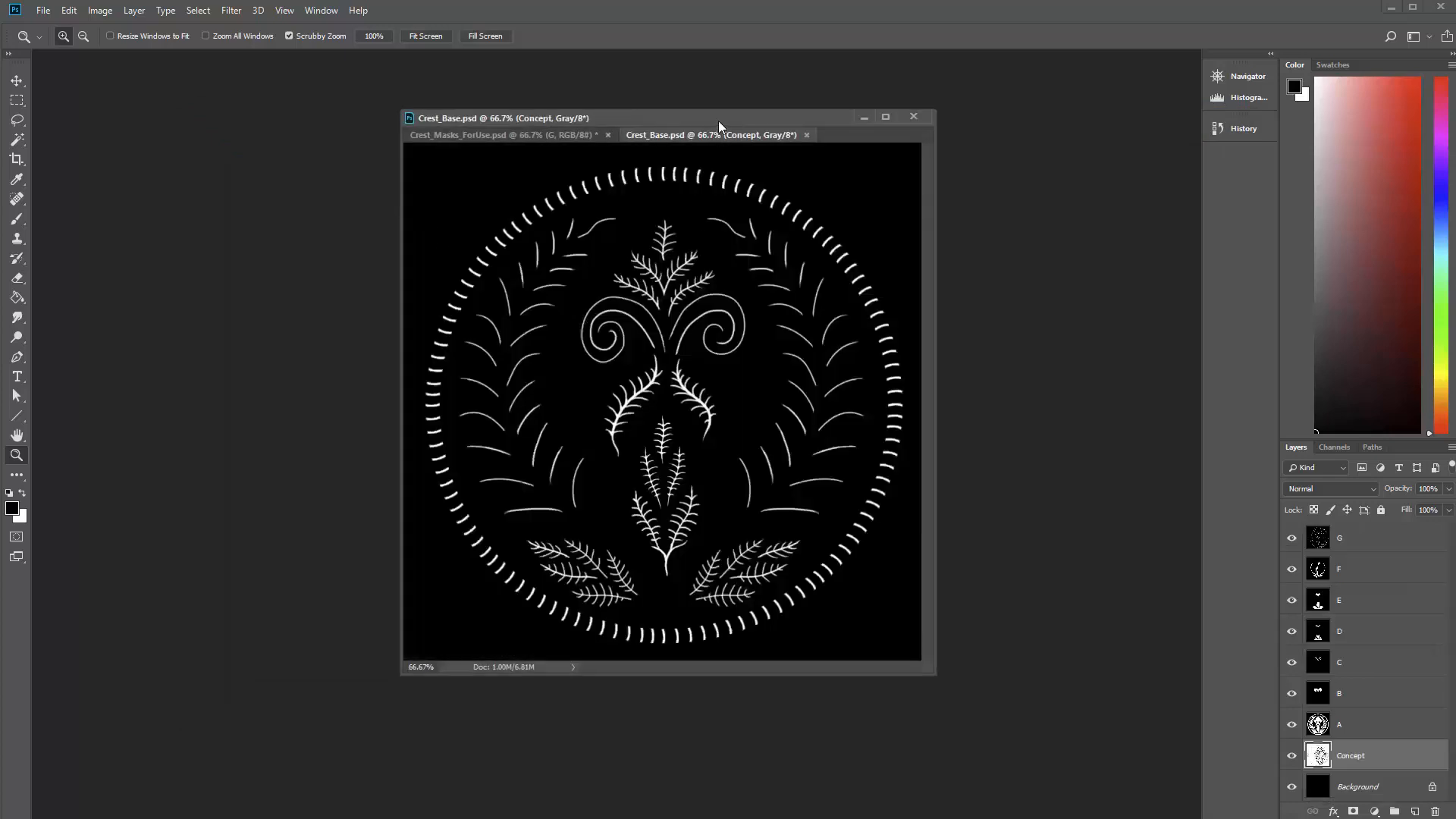
drag(713, 120, 721, 122)
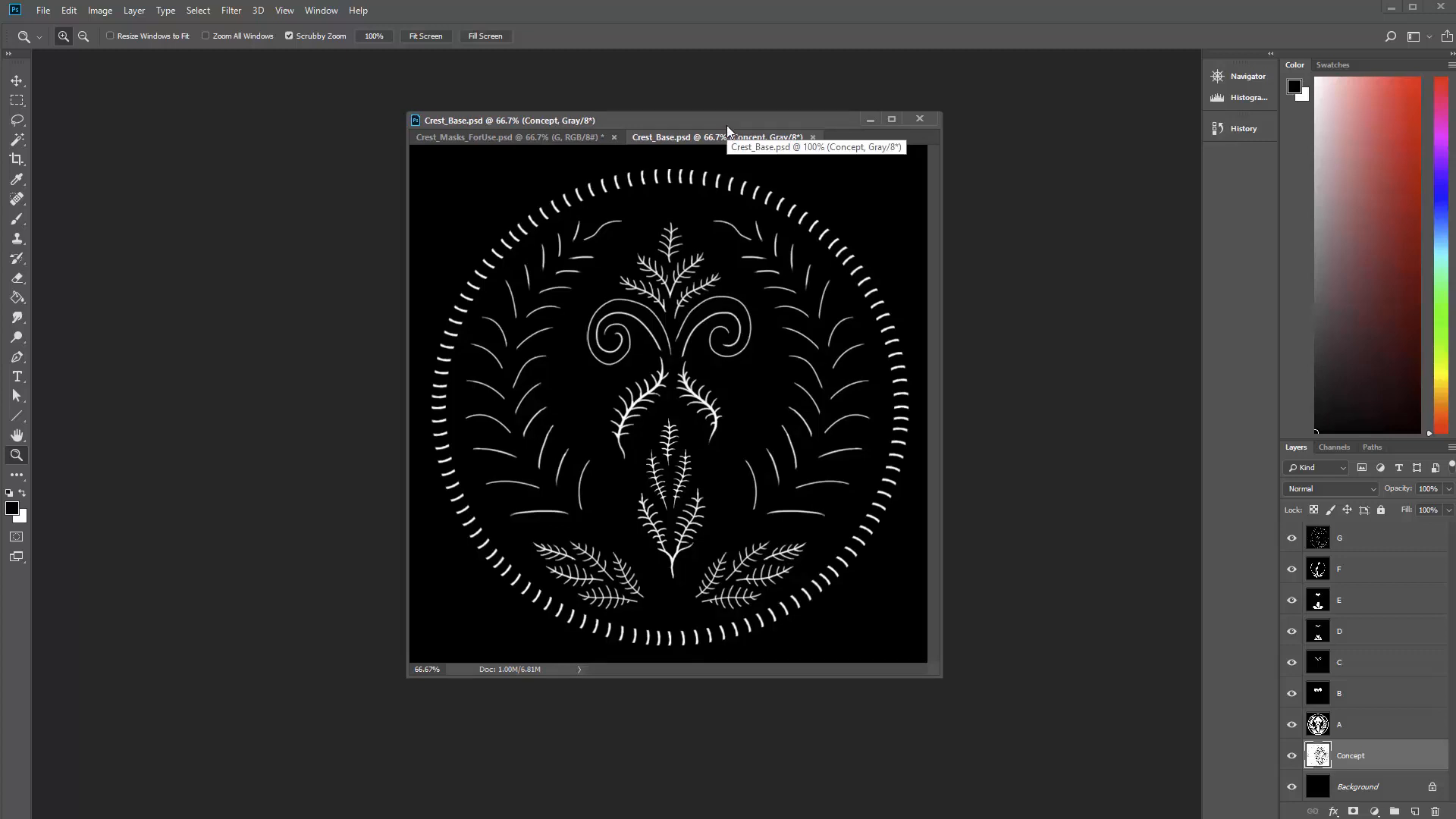
Switch to Chrome, search Google for the artist's ArtStation page, and open the artist's profile.
key(alt+Tab)
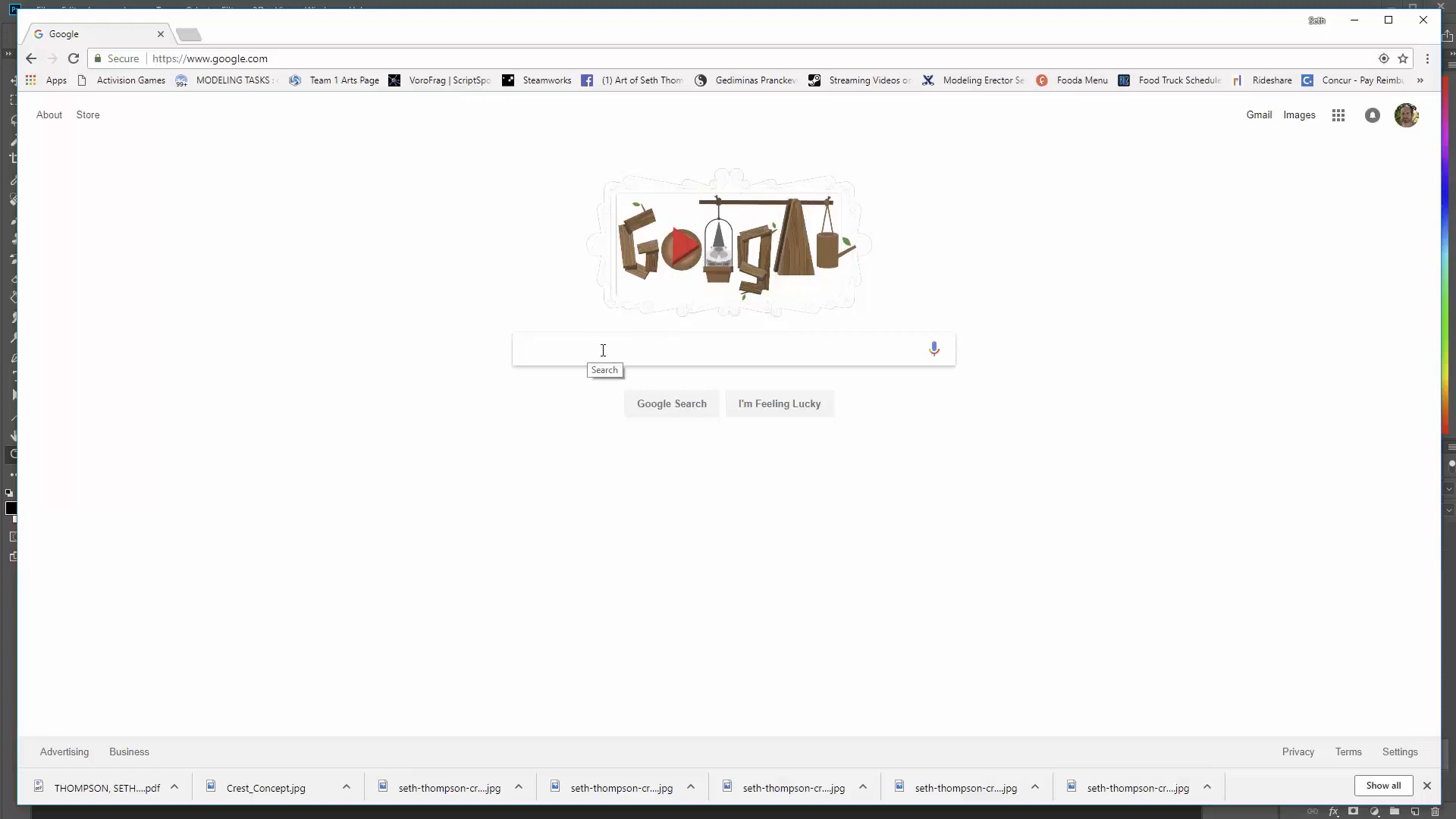
text(seth )
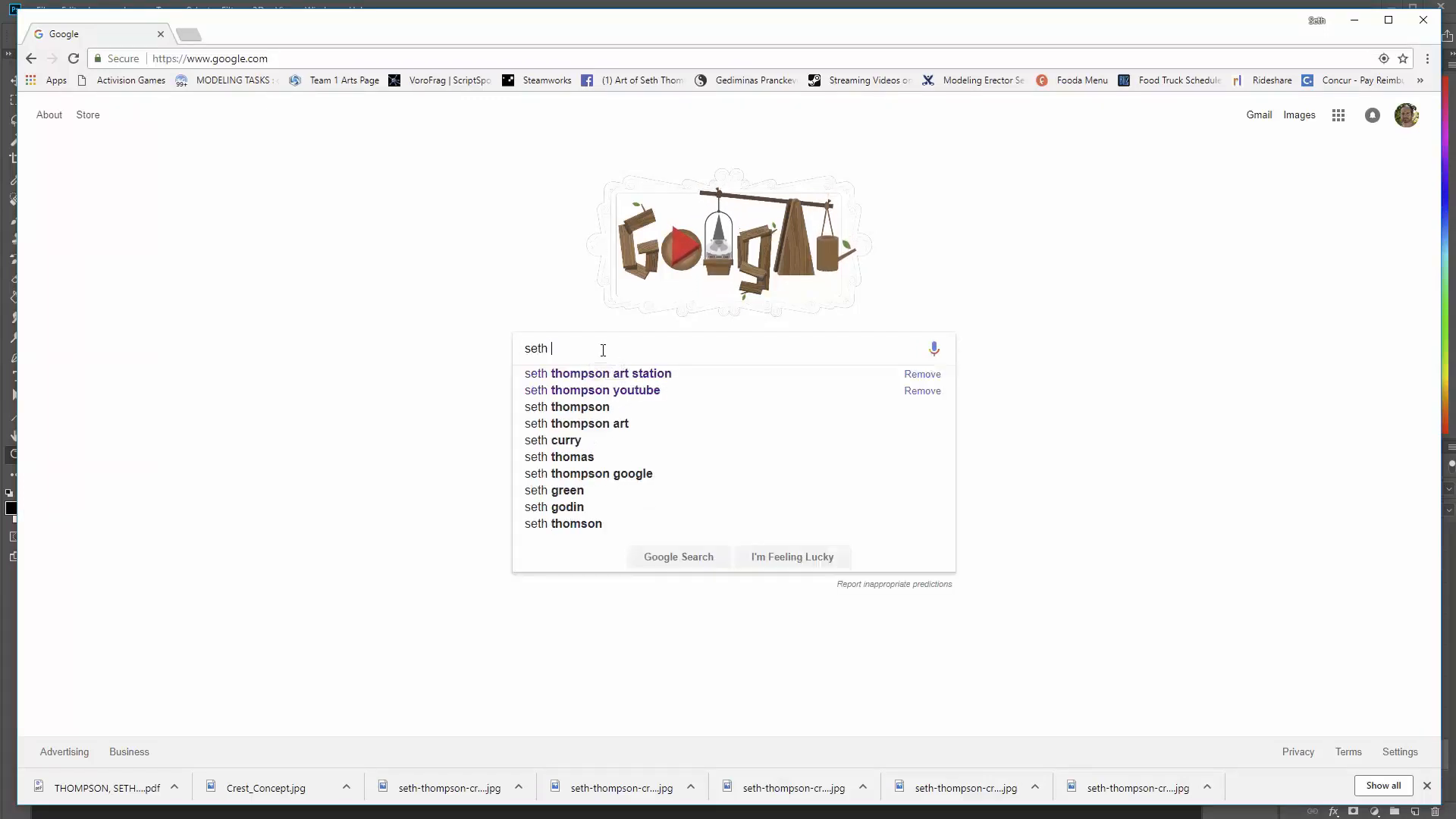
text(thompson art station)
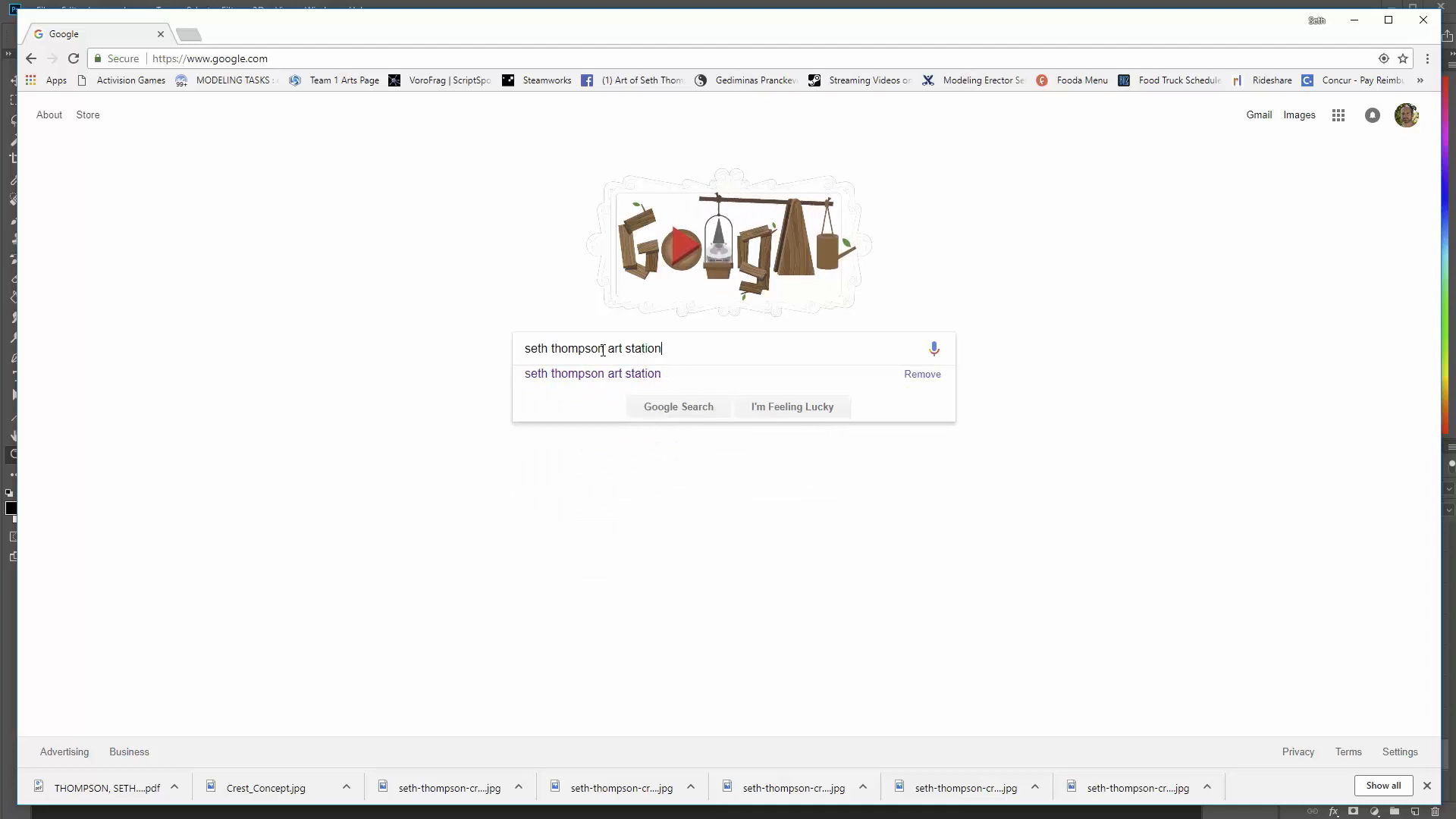
key(Return)
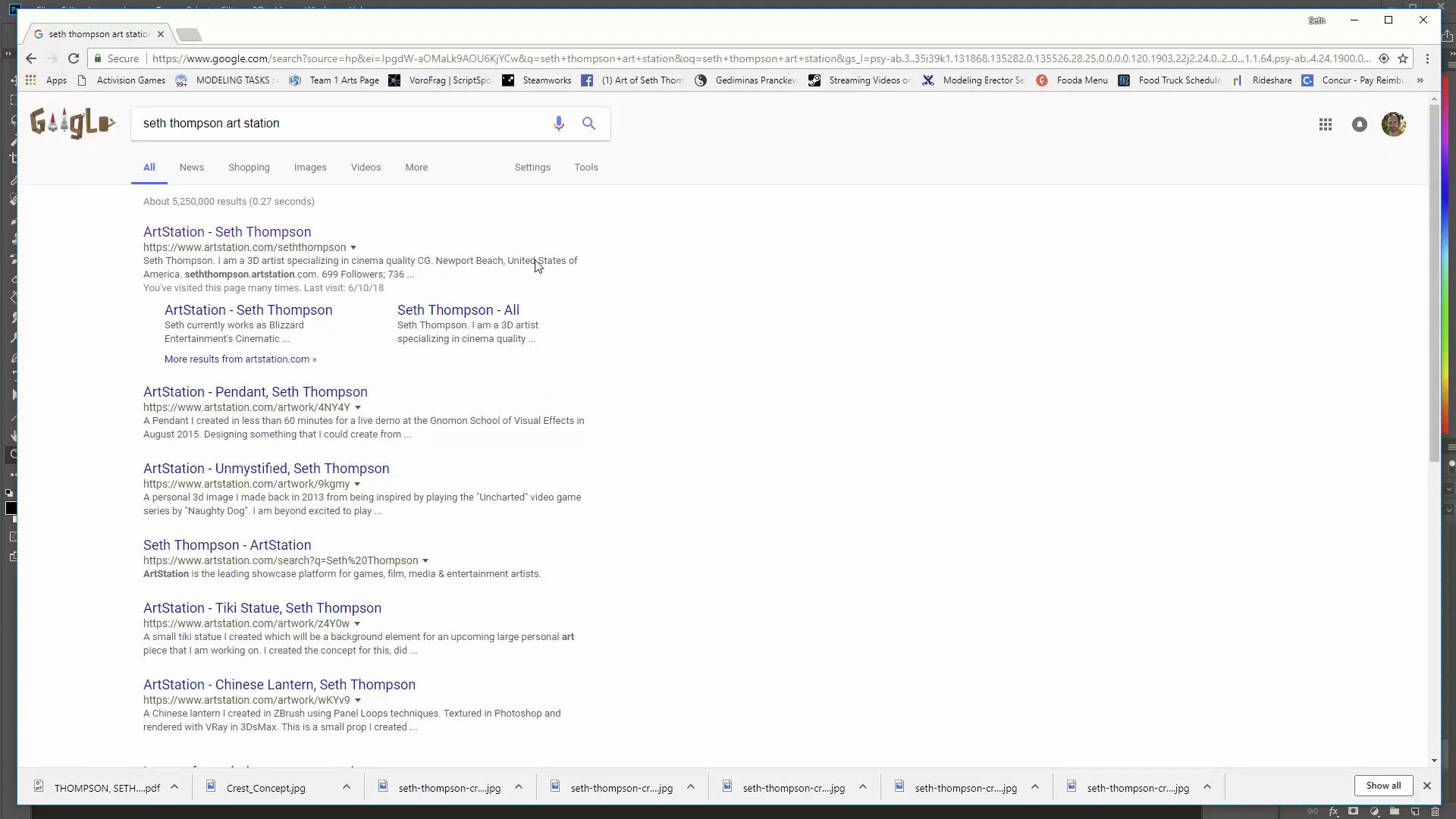
click(278, 236)
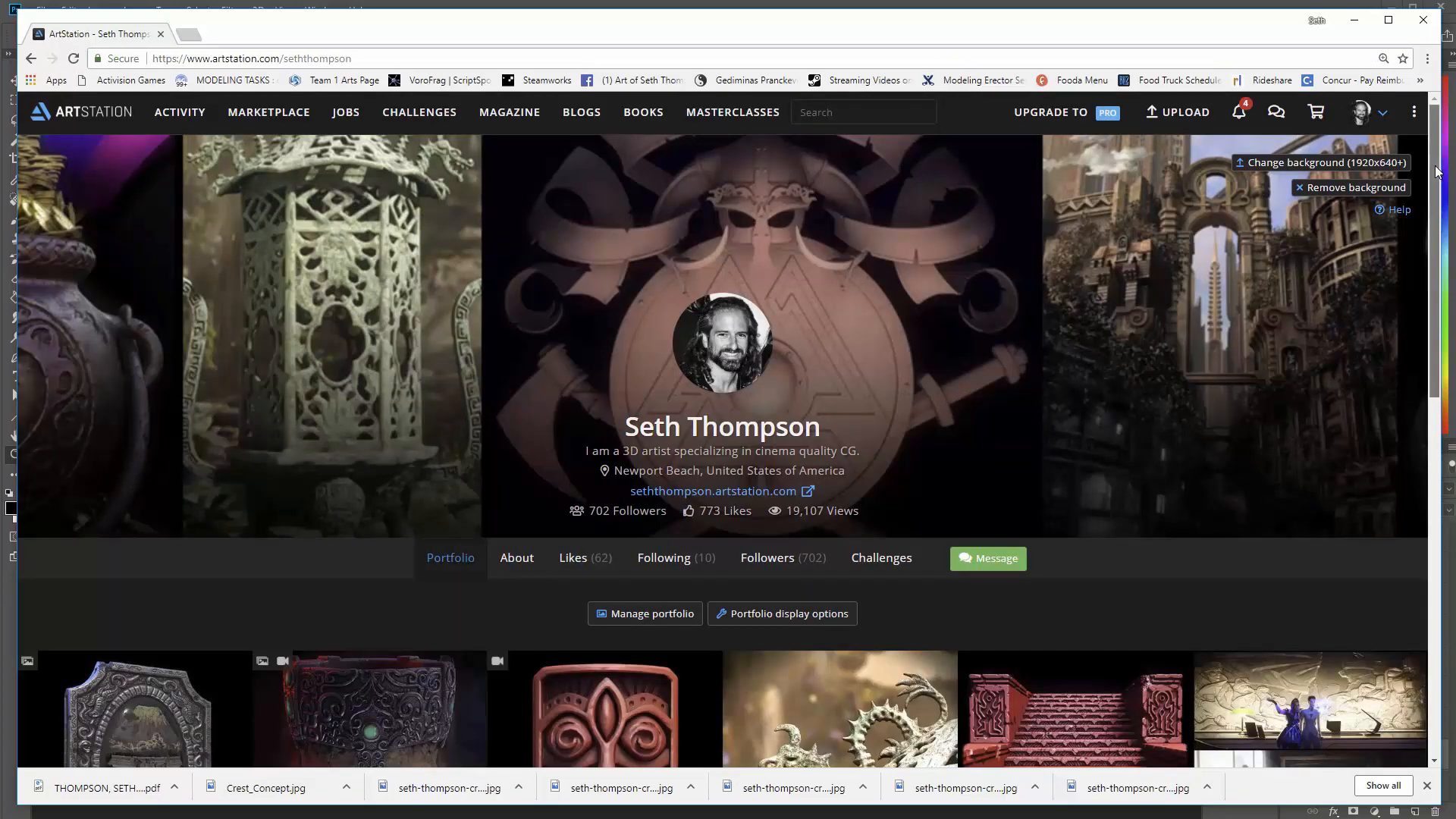
Open the Amulet artwork from the artist's portfolio and look through its emblem, crest mask and dirt texture images.
drag(1431, 165, 1435, 206)
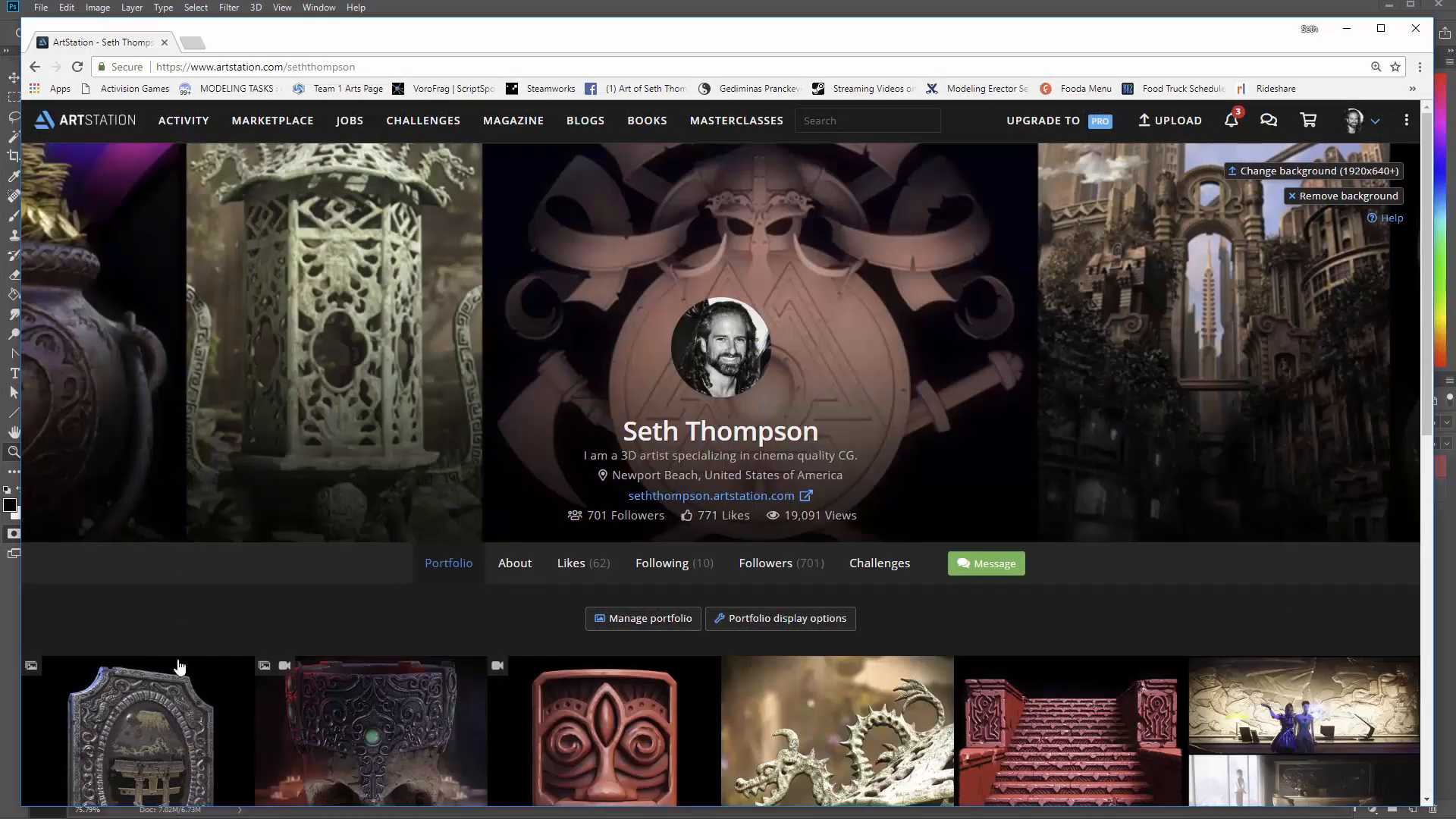
scroll(1415, 341, down, 2)
scroll(1415, 341, down, 1)
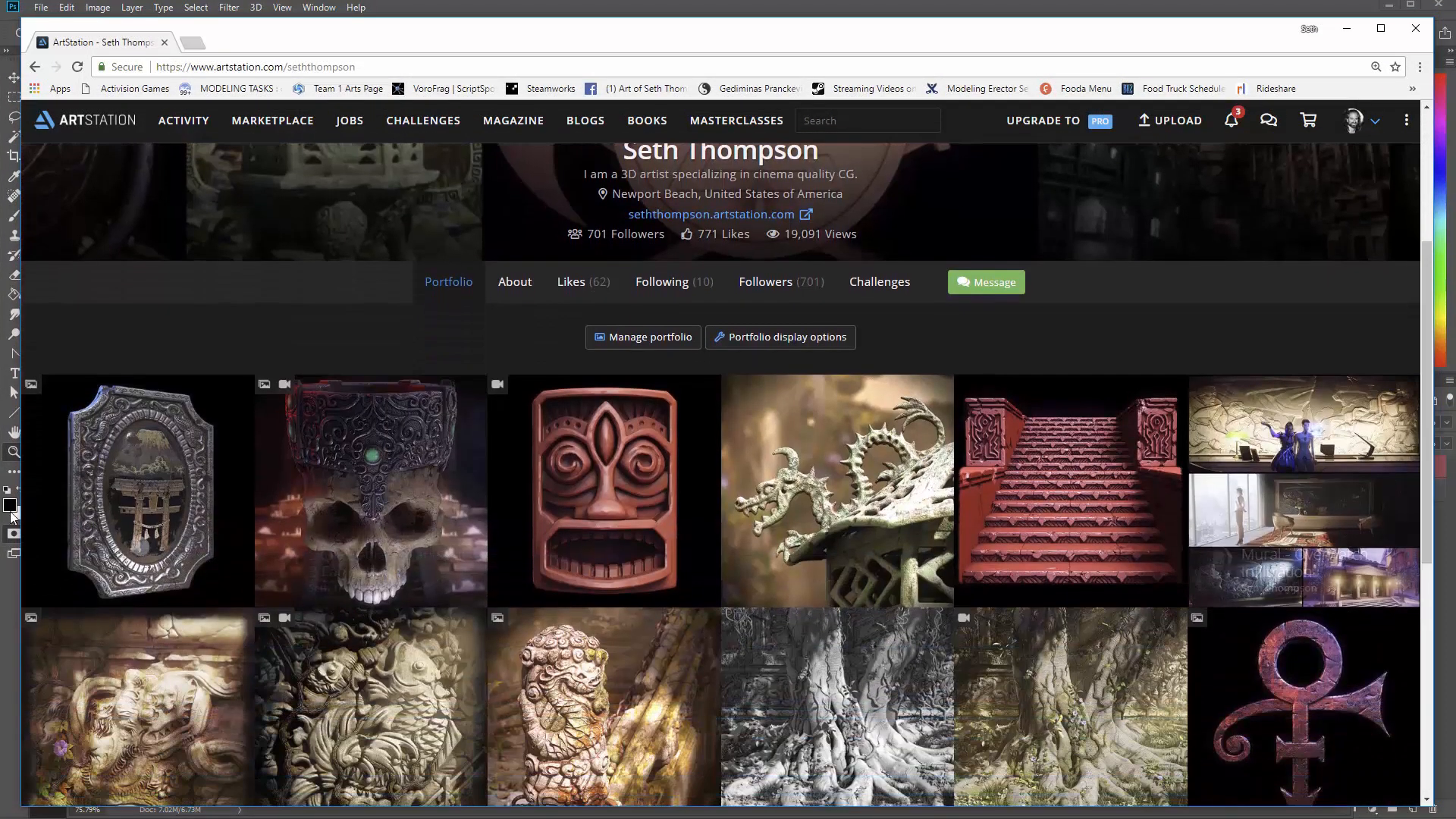
click(153, 491)
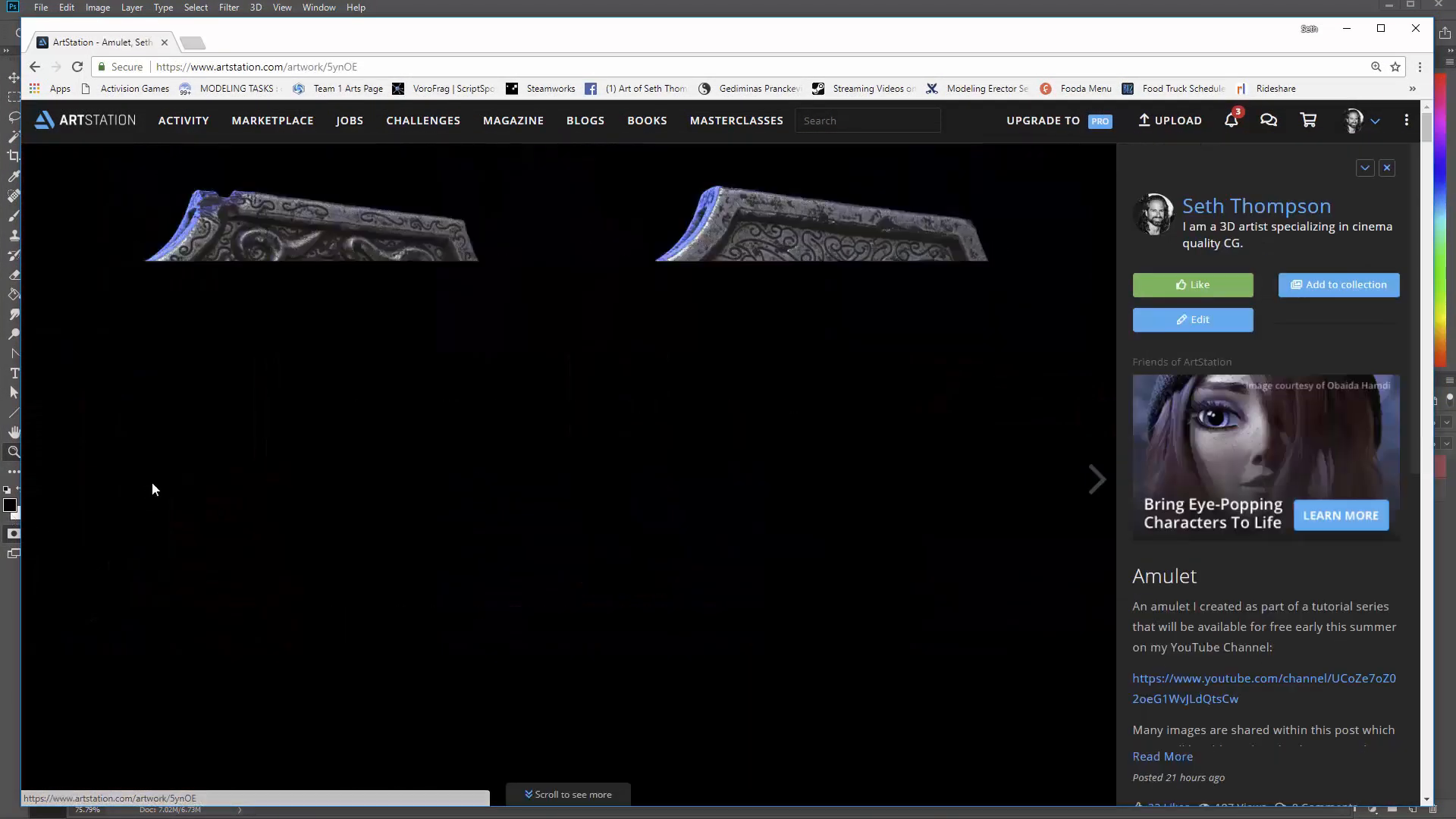
drag(1428, 147, 1402, 280)
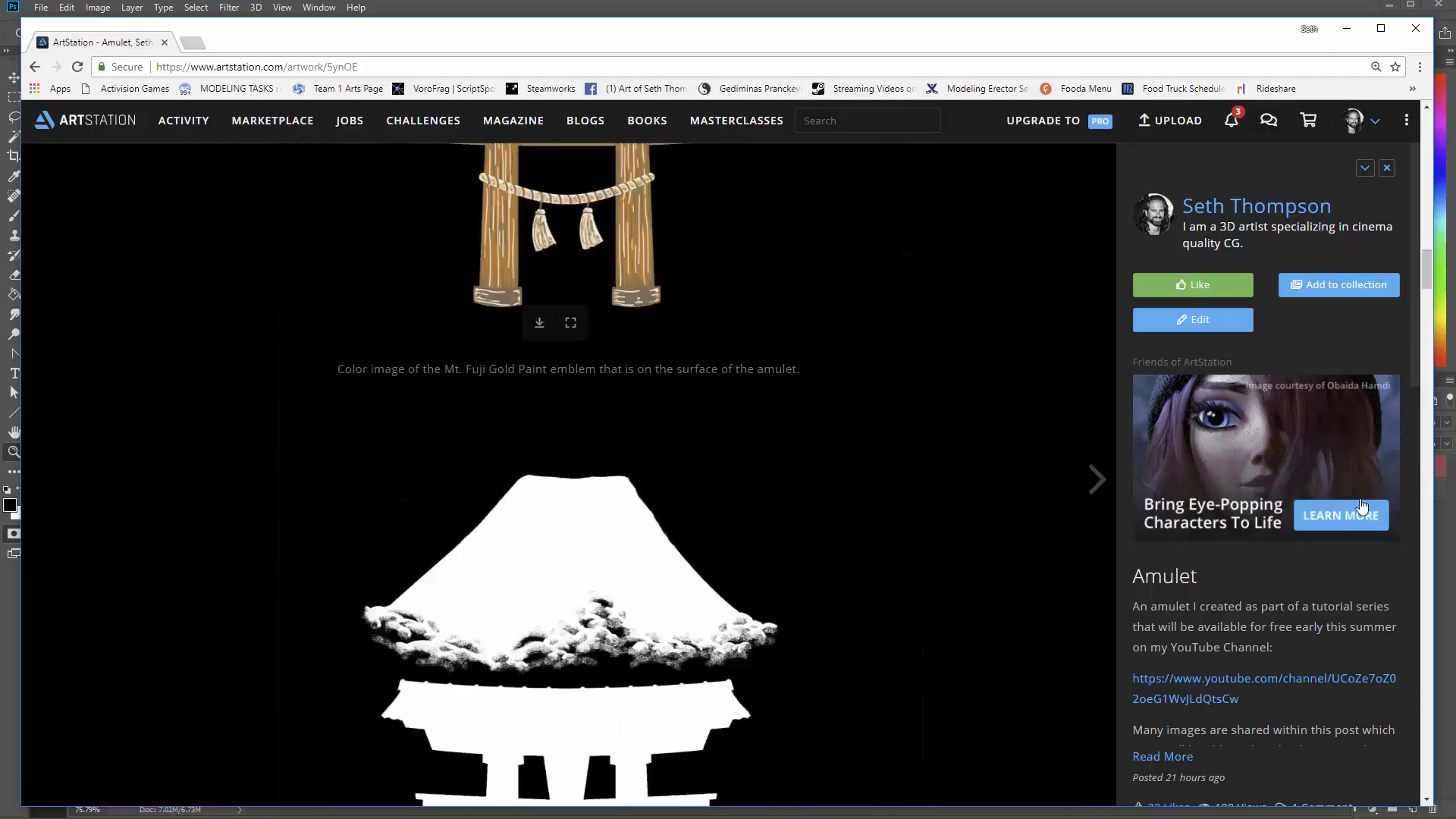
drag(1423, 289, 1401, 424)
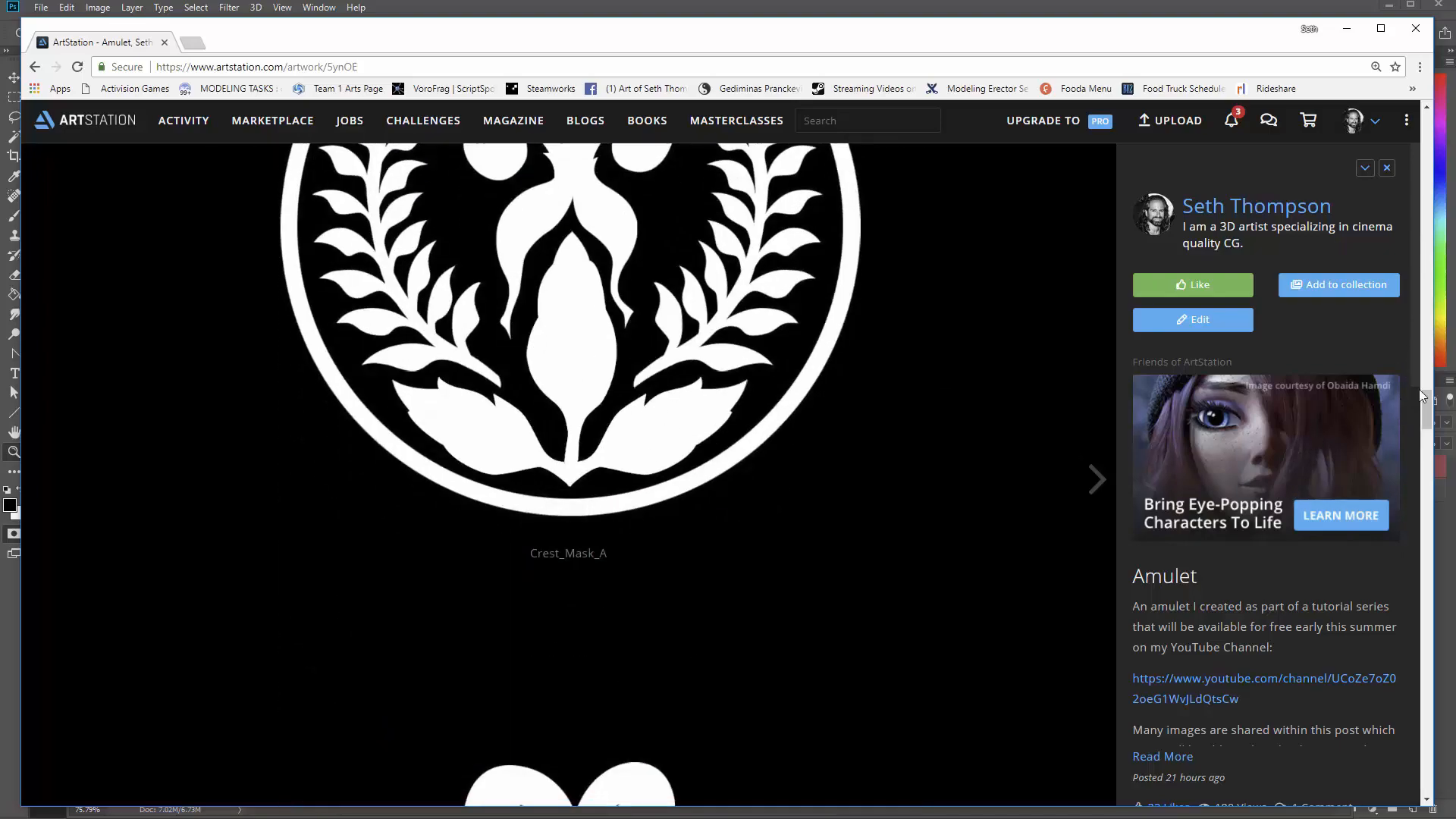
drag(1426, 425, 1411, 650)
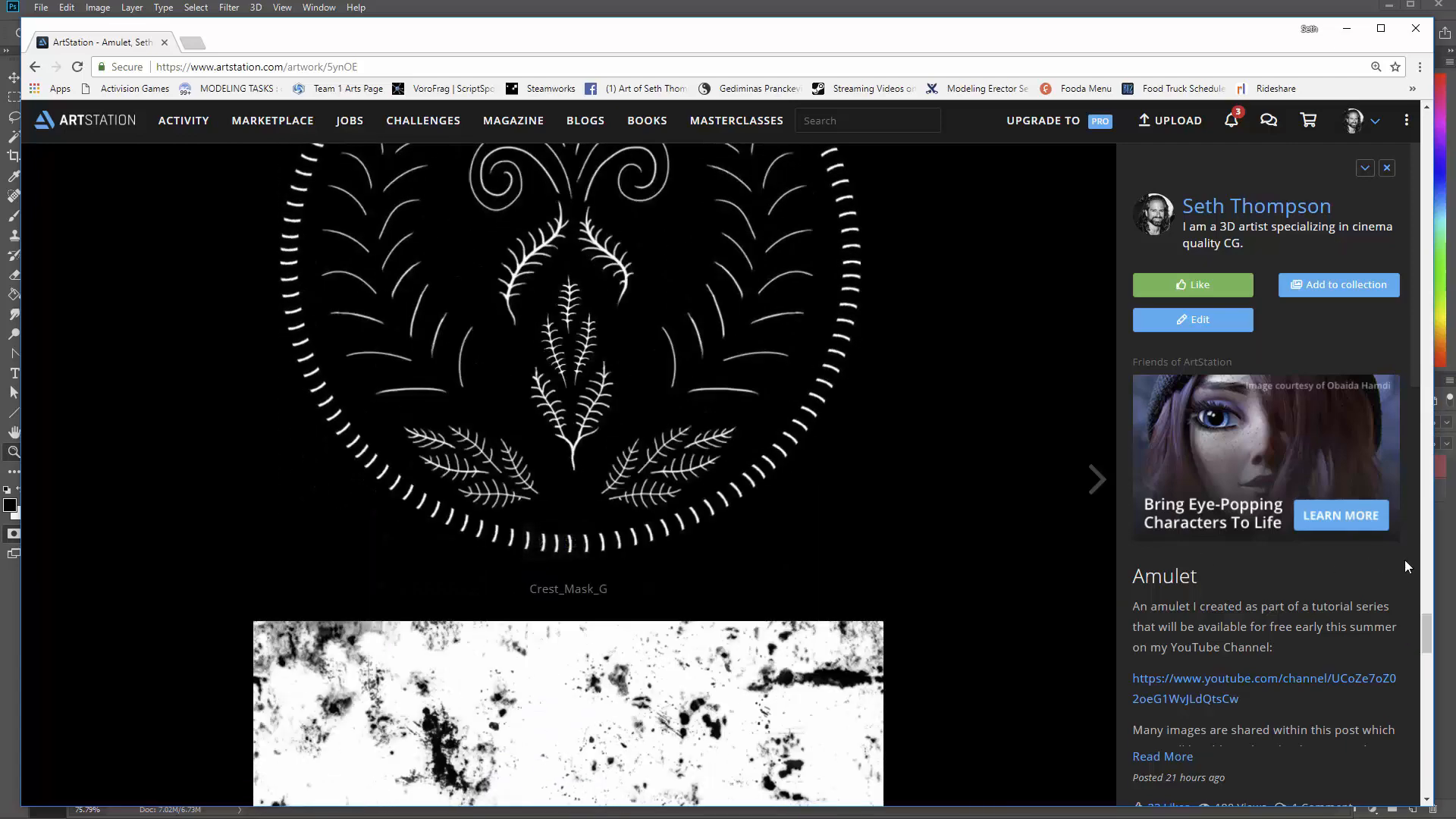
scroll(1429, 650, down, 5)
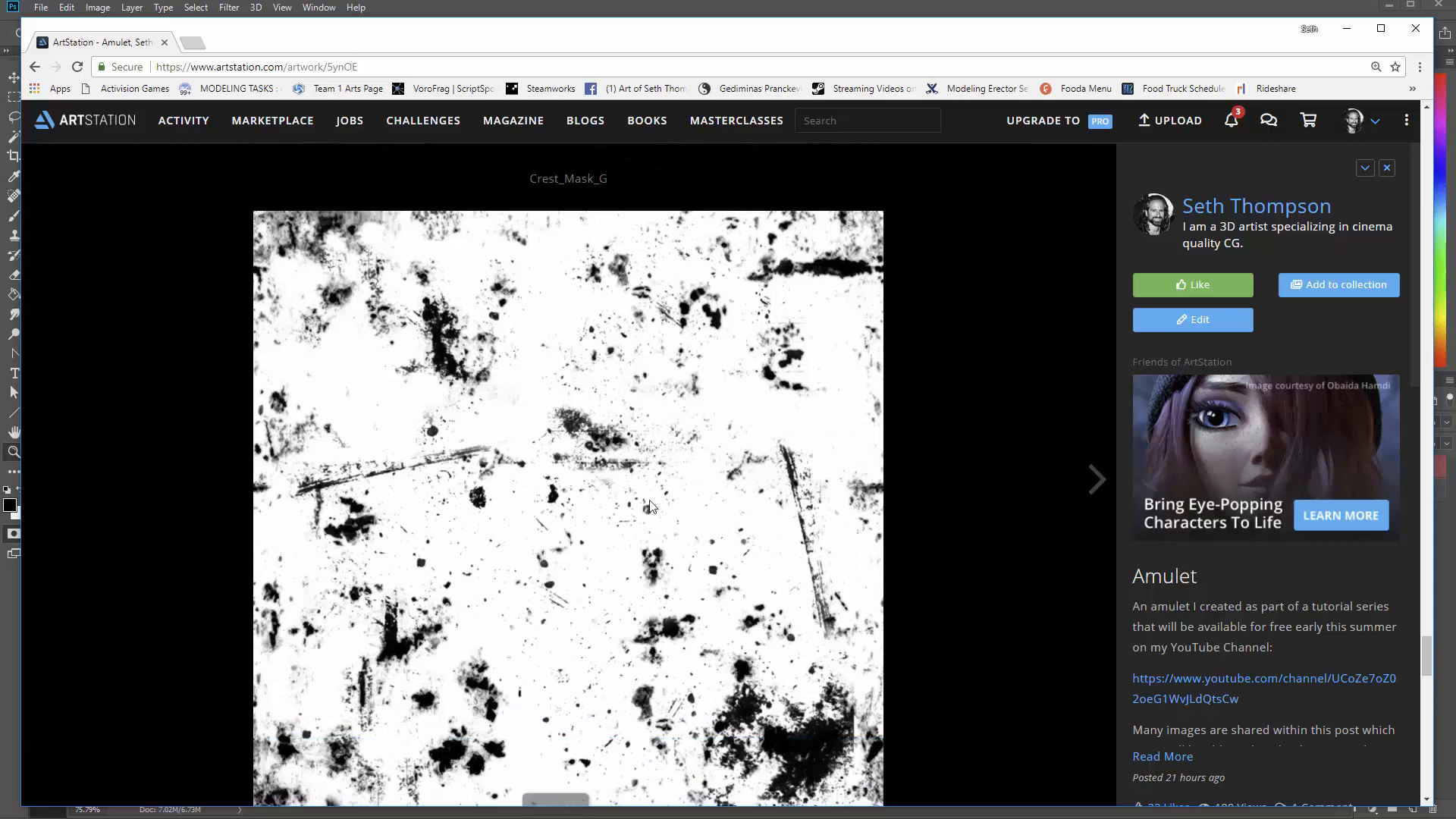
drag(1417, 647, 1448, 360)
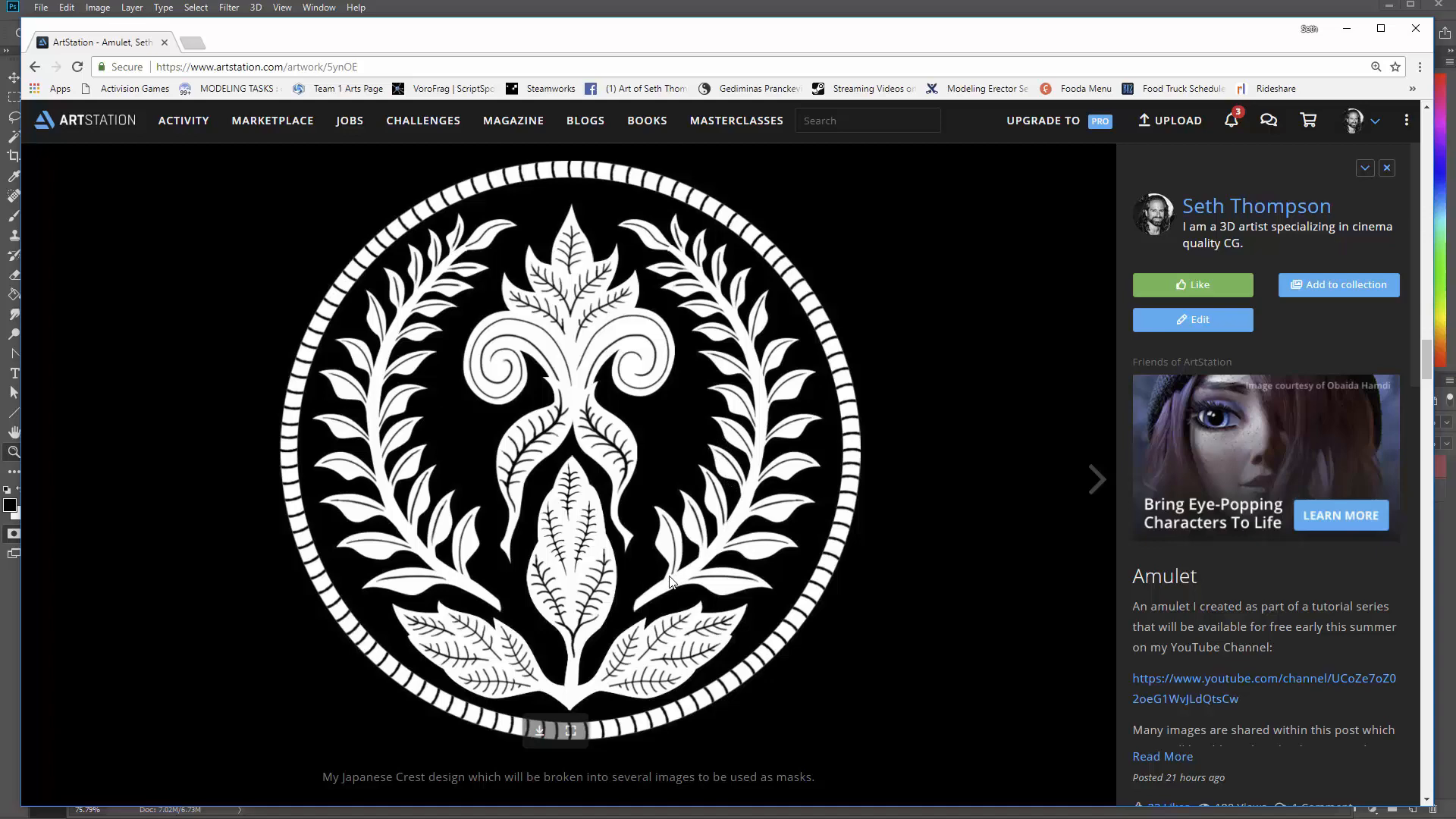
Start saving the Crest_Mask_A image from the Amulet post as a file.
drag(1427, 362, 1429, 409)
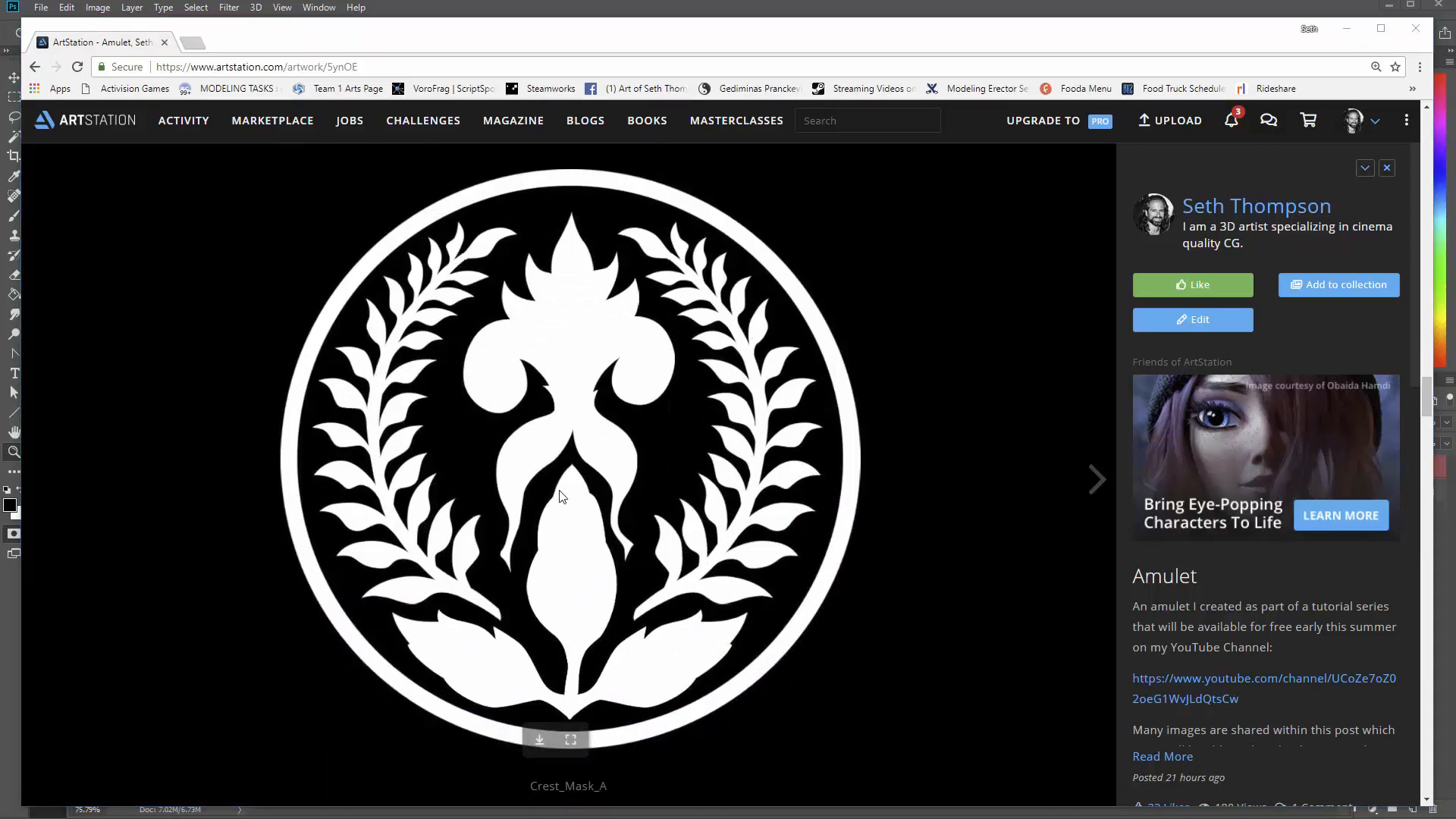
right_click(560, 492)
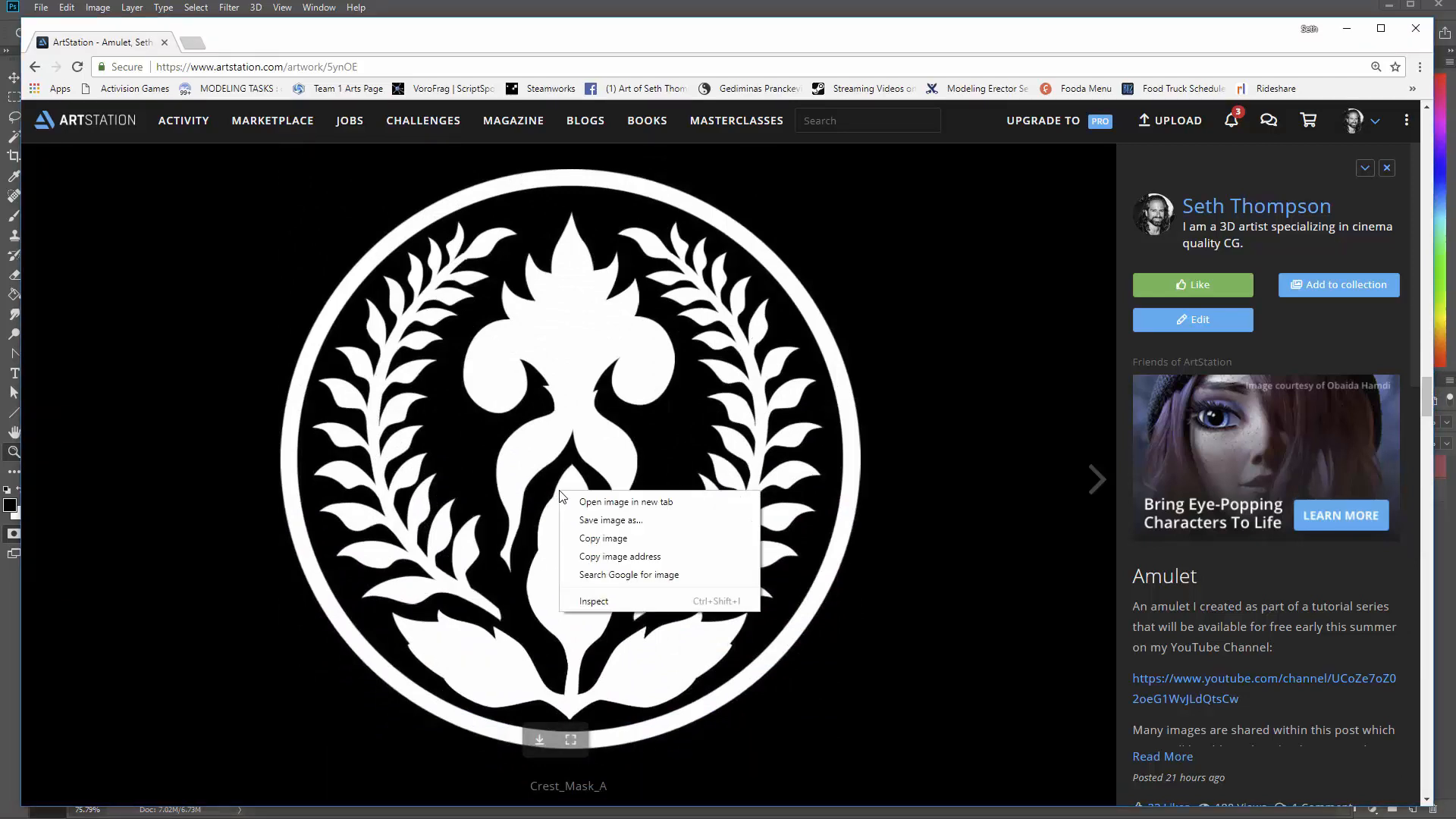
click(588, 518)
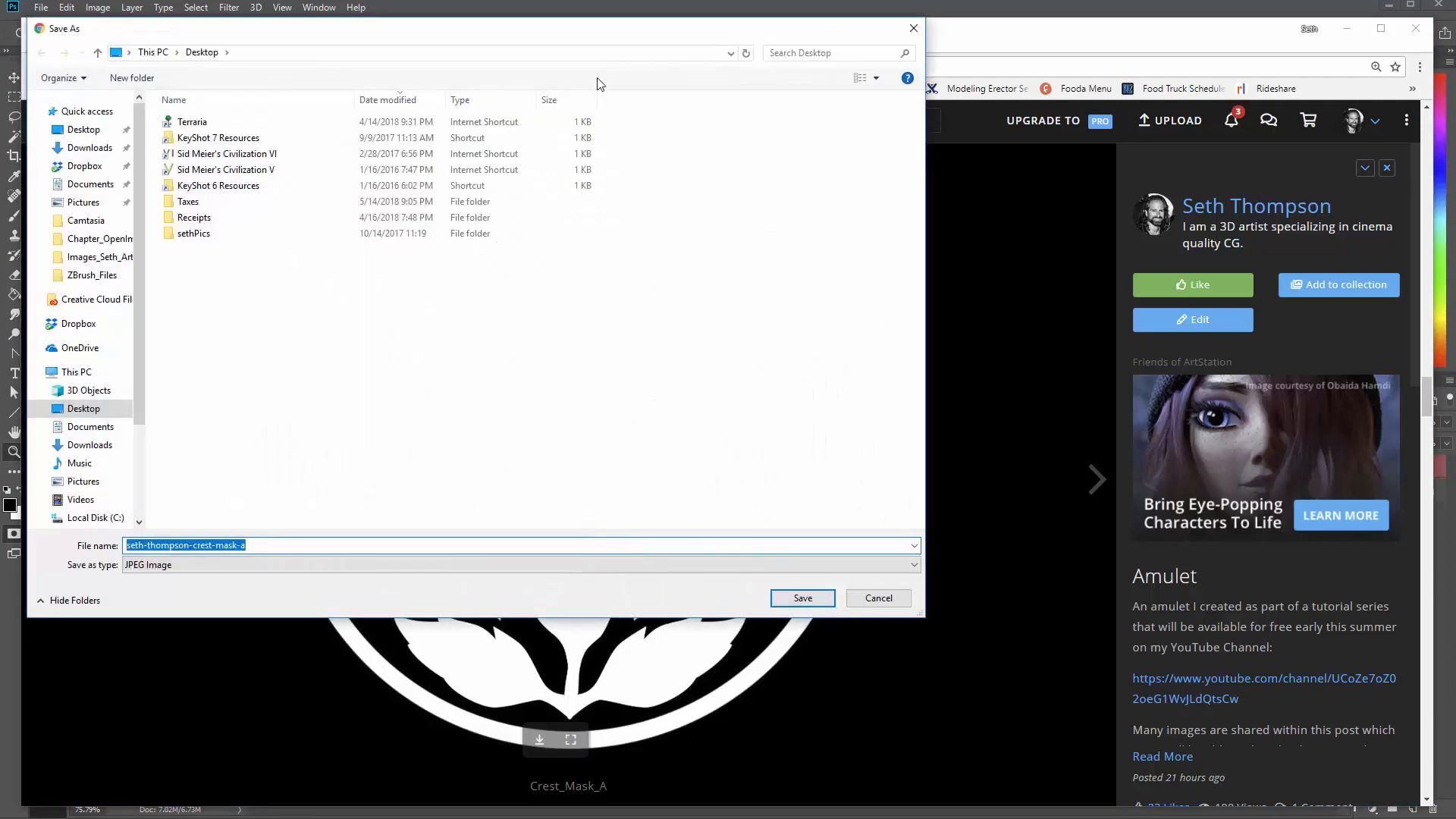
drag(595, 36, 688, 89)
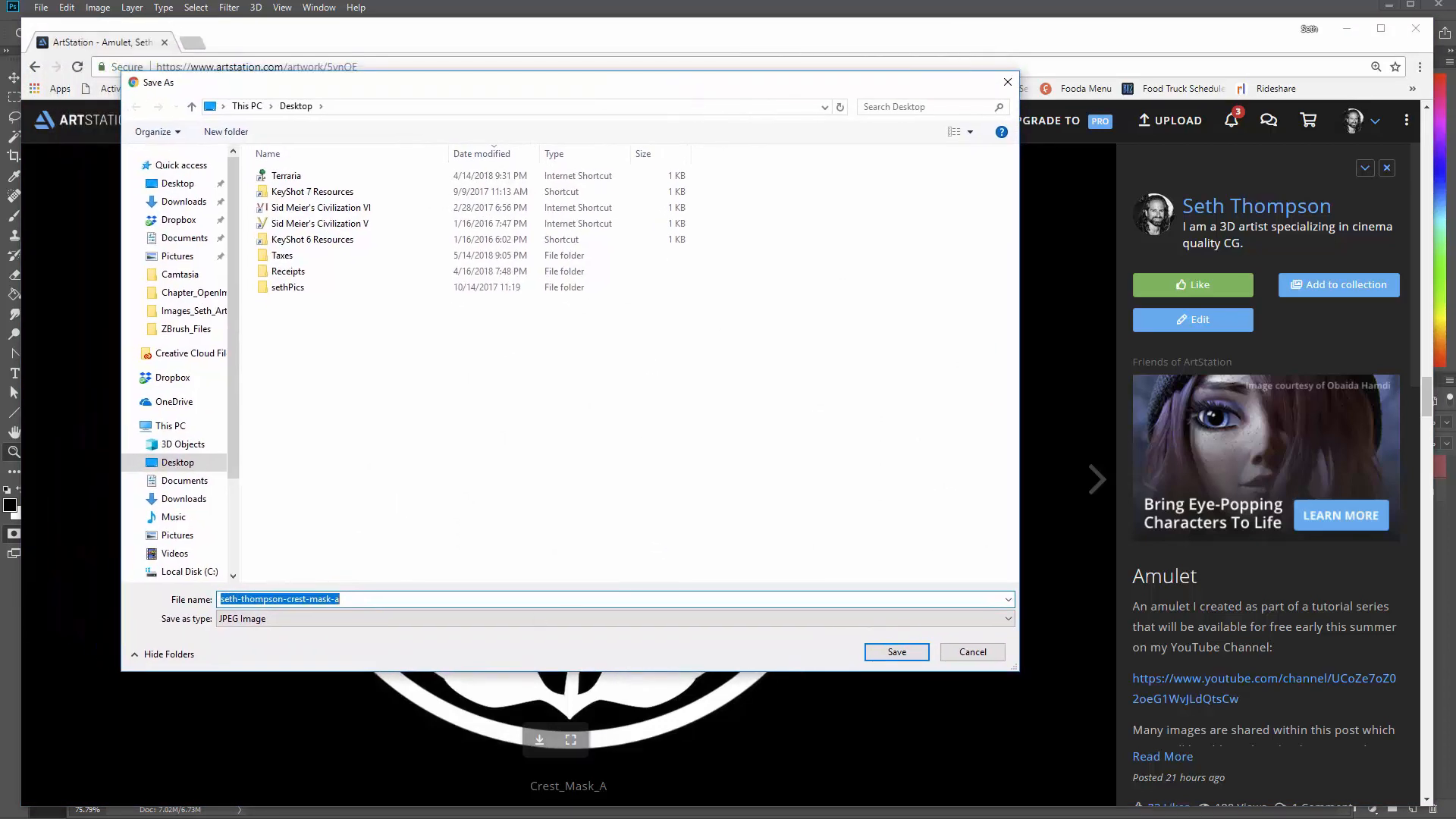
Switch to File Explorer and copy the path of the From_ArtStation folder inside Images_TextureMaps_PSDs.
key(Escape)
key(alt+Tab)
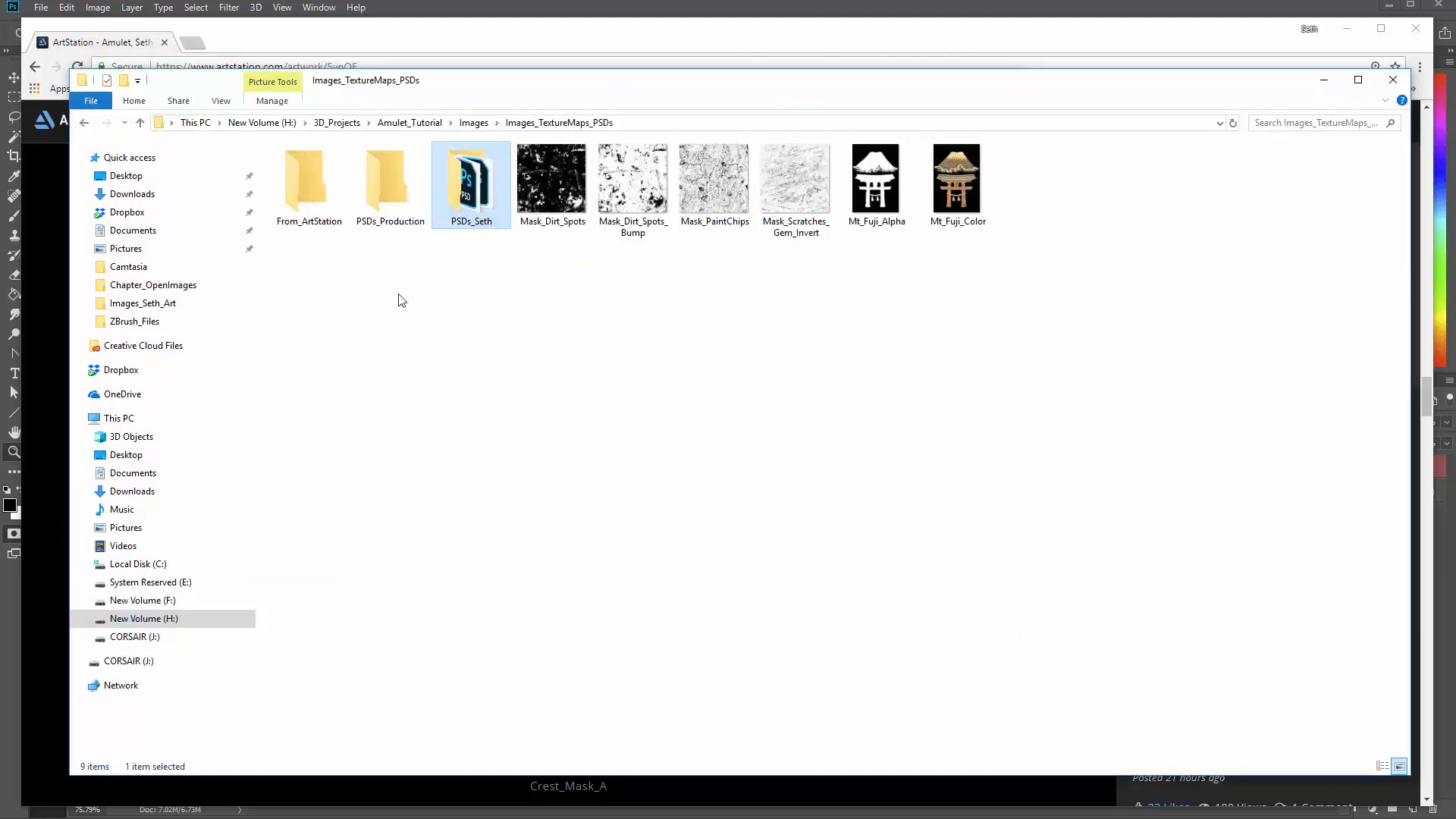
double_click(299, 180)
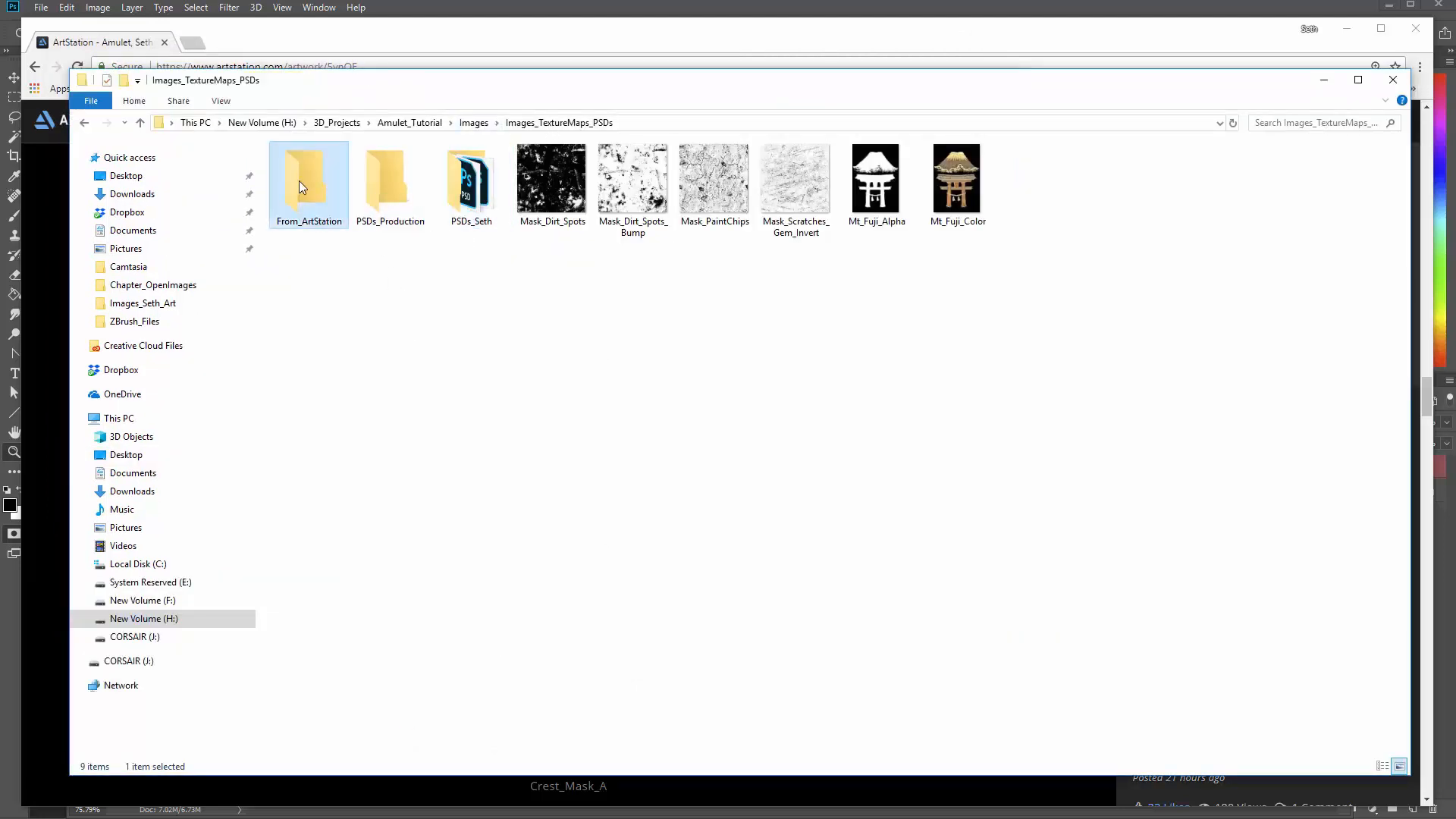
click(729, 123)
key(ctrl+c)
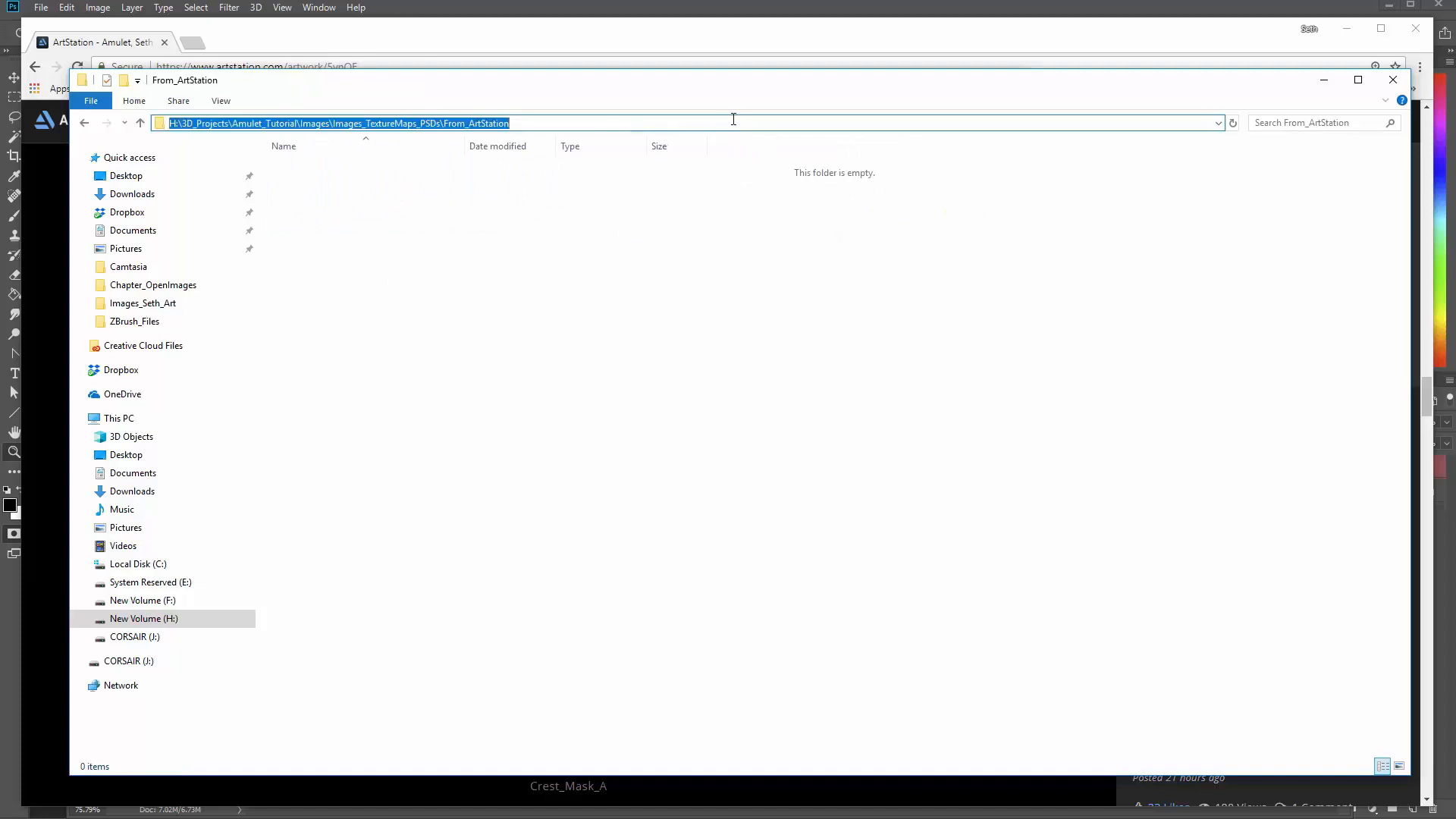
click(1323, 80)
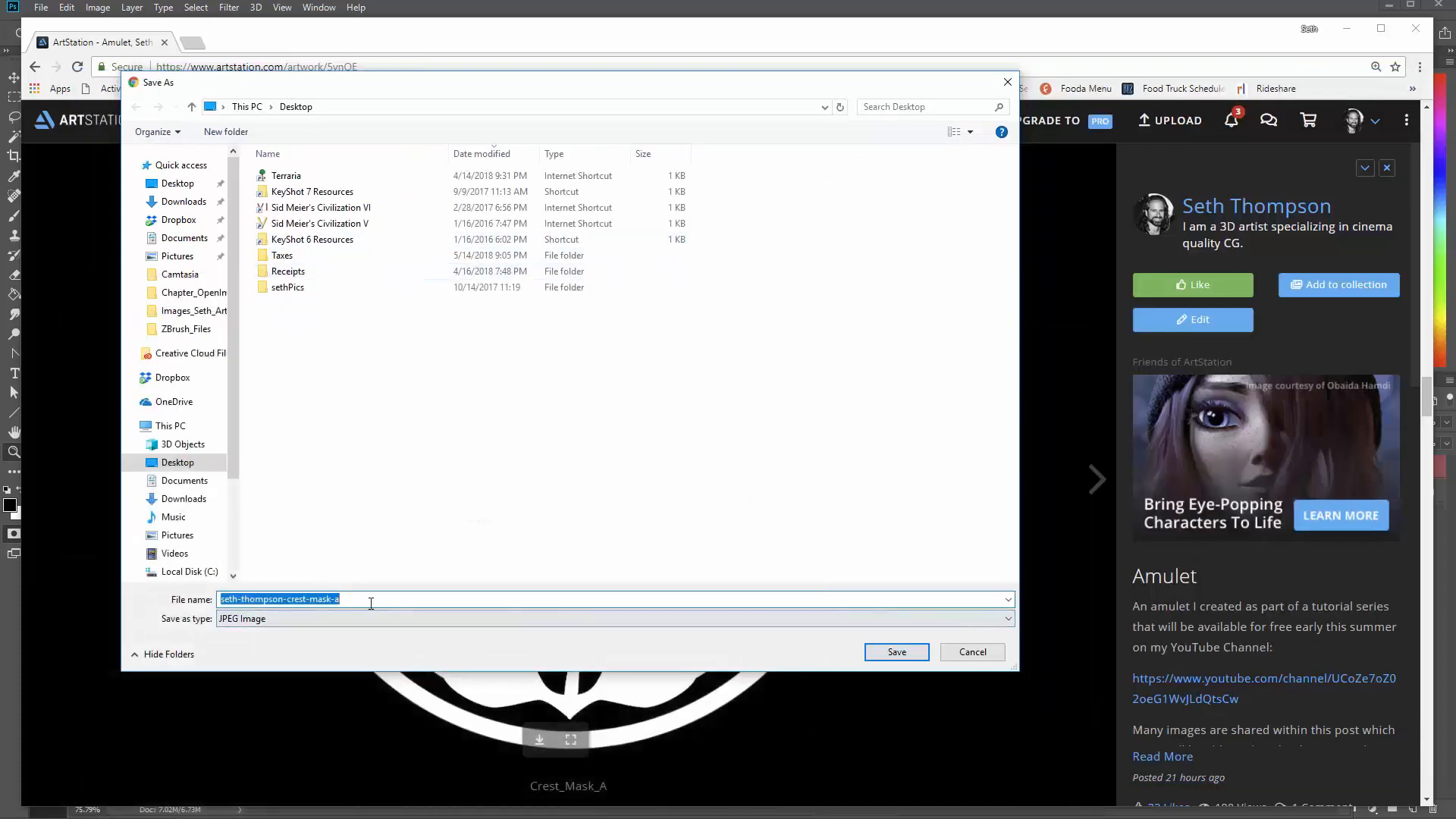
Save the Crest_Mask_A image as a JPEG in the From_ArtStation folder, keeping the suggested file name.
key(ctrl+v)
key(Return)
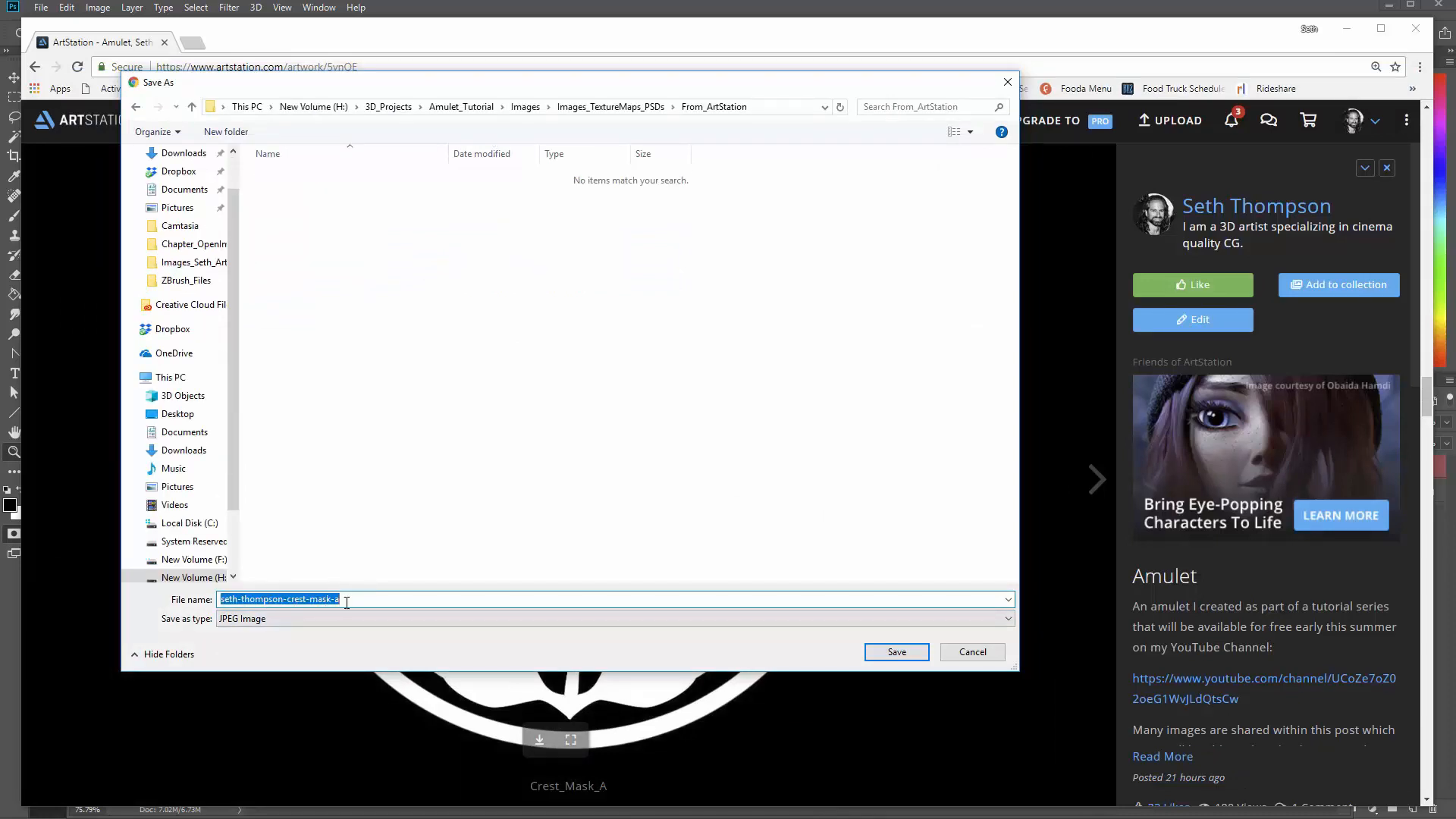
click(896, 652)
Save the Crest_Mask_B image as a JPEG in the From_ArtStation folder under its suggested file name.
scroll(896, 652, down, 4)
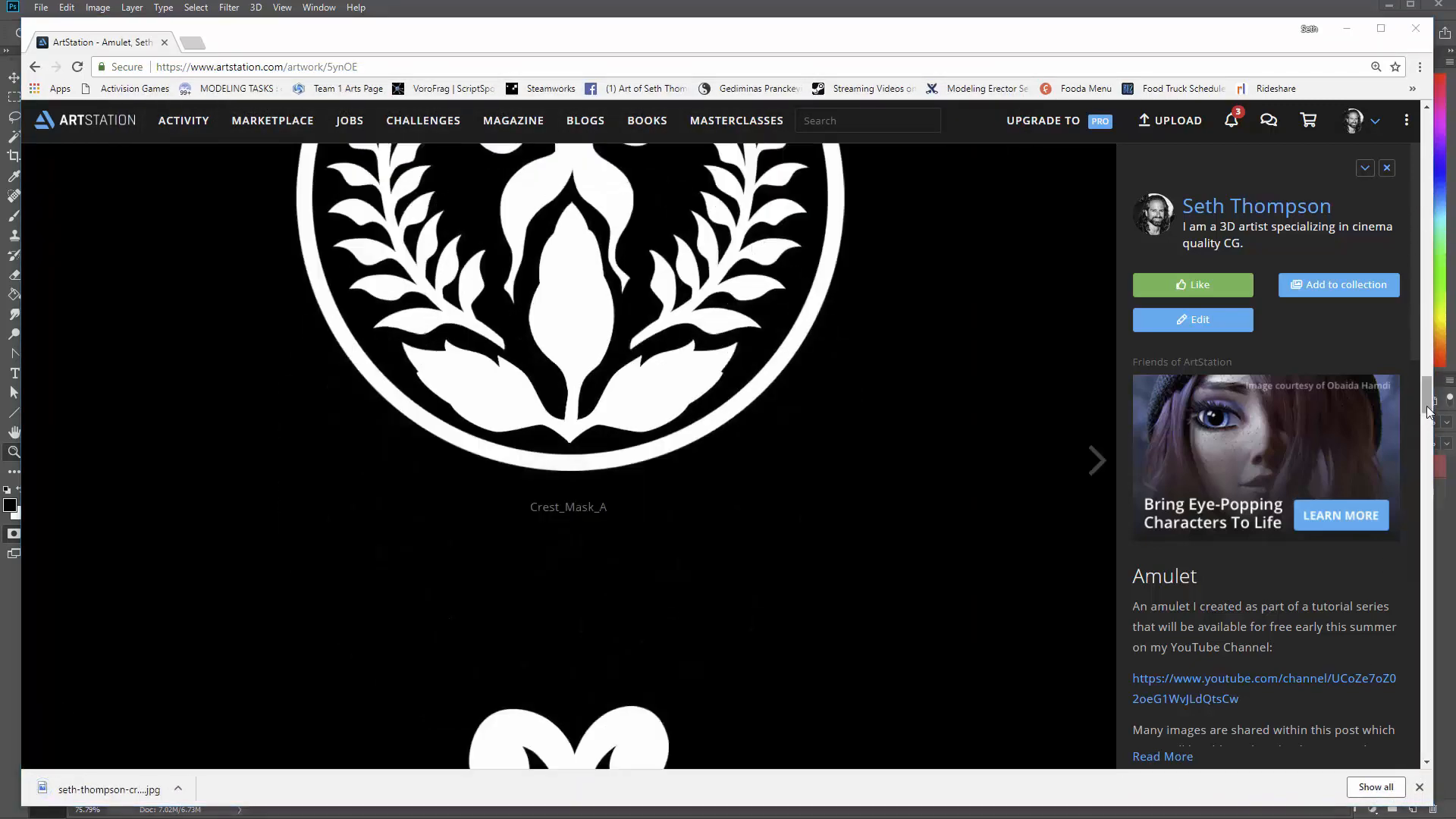
scroll(588, 457, down, 5)
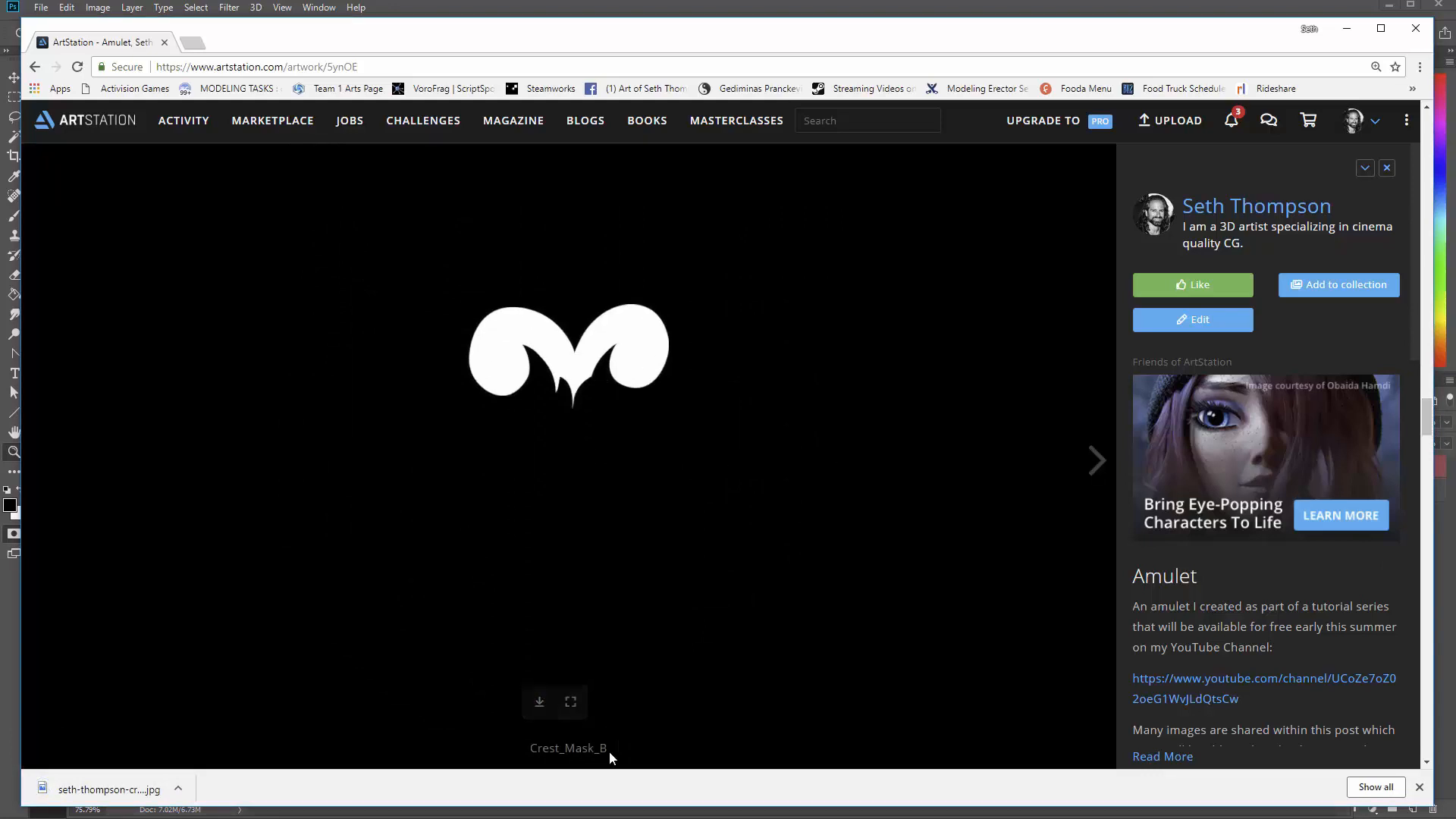
right_click(592, 490)
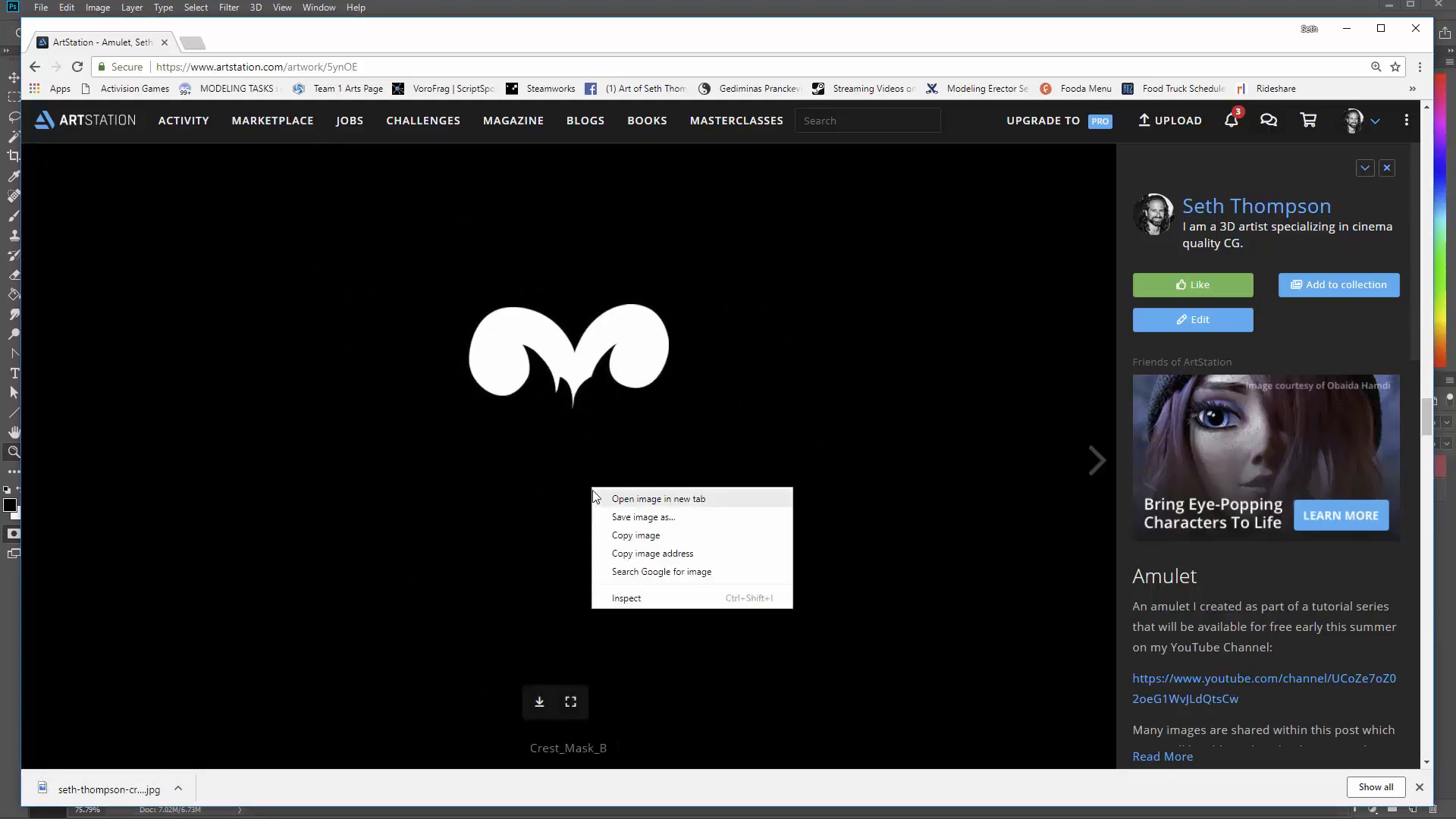
click(626, 517)
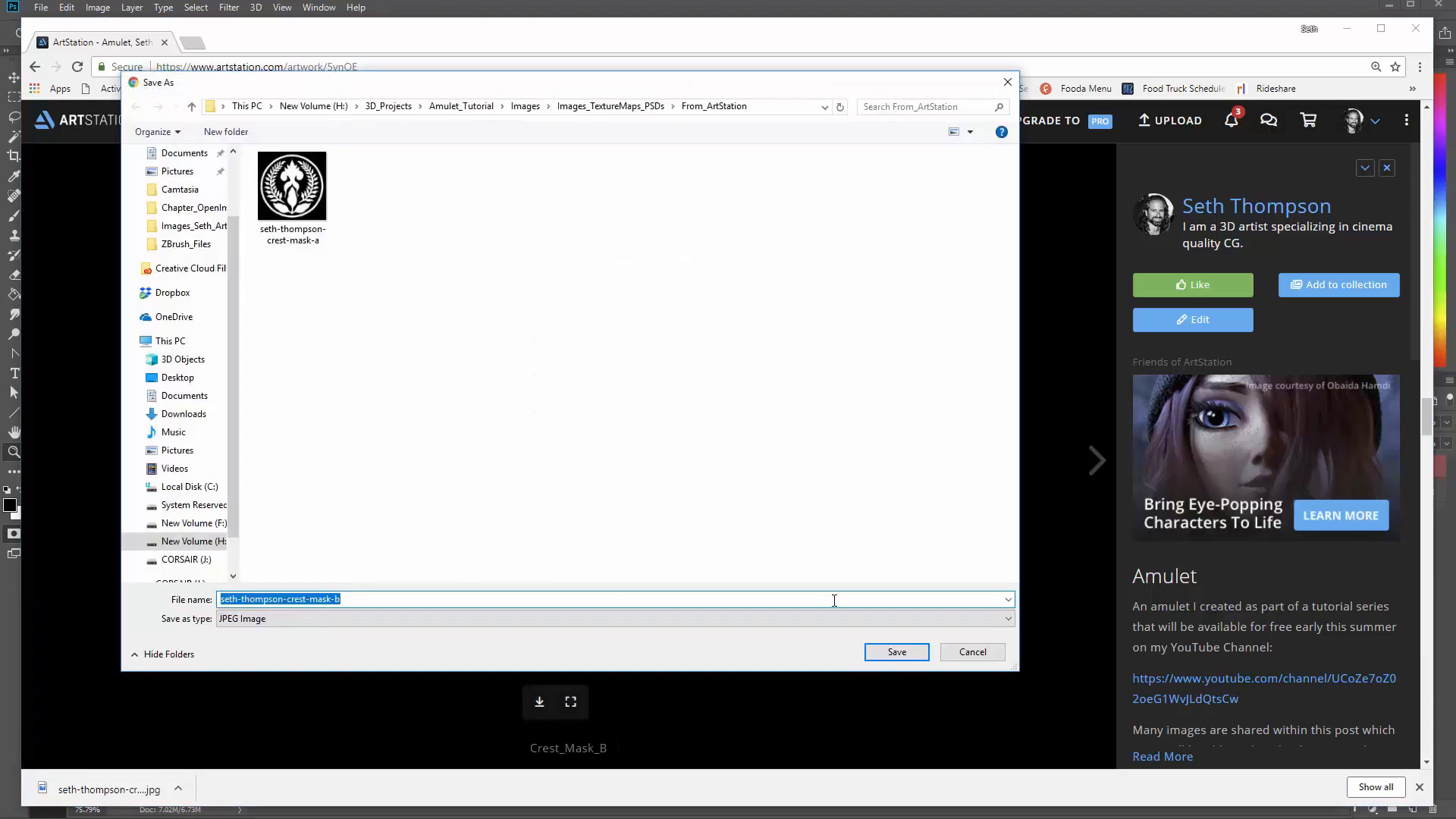
click(886, 652)
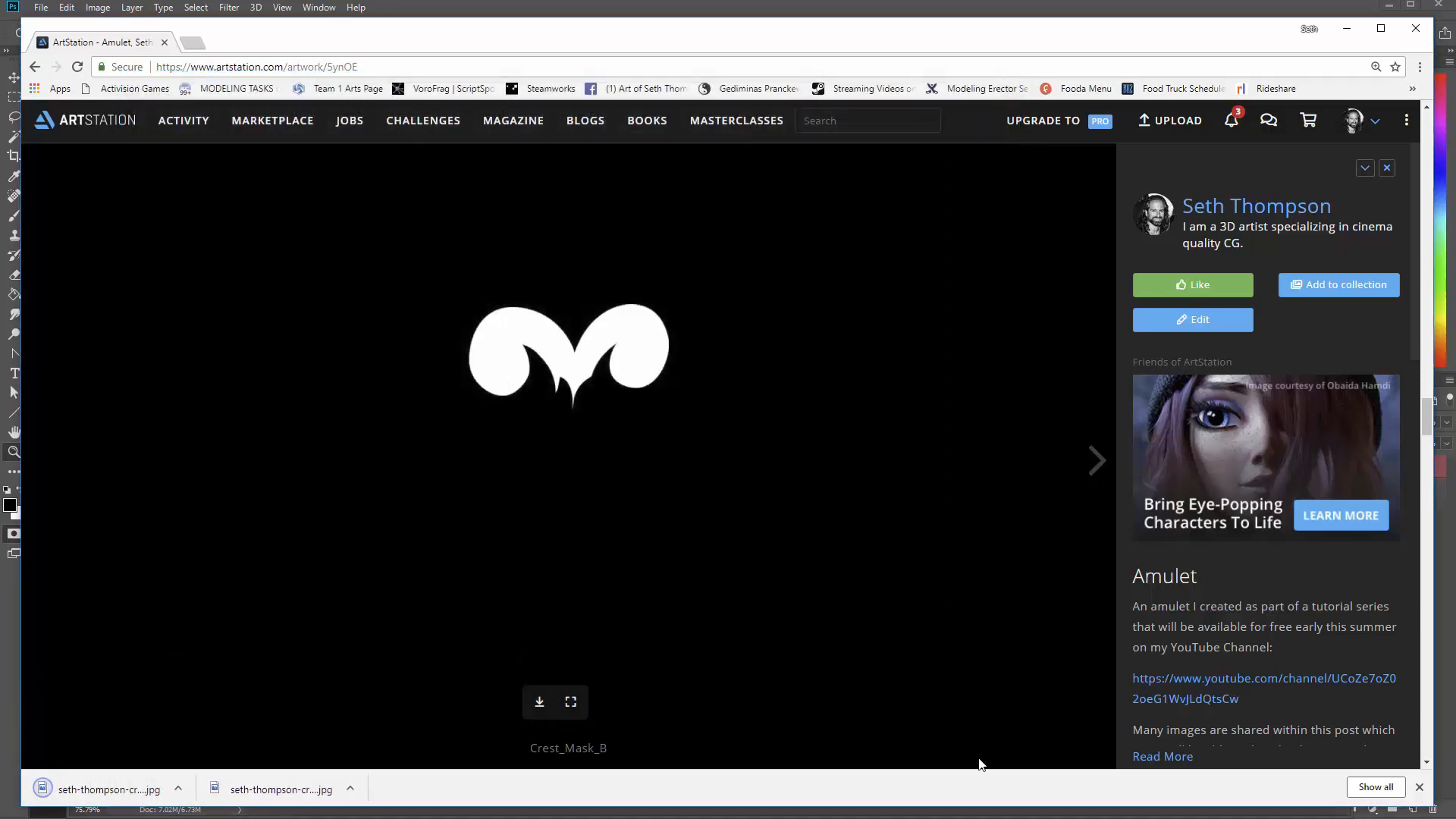
Save the Crest_Mask_C image from the Amulet post as a JPEG in the From_ArtStation folder under its suggested file name.
scroll(571, 471, down, 9)
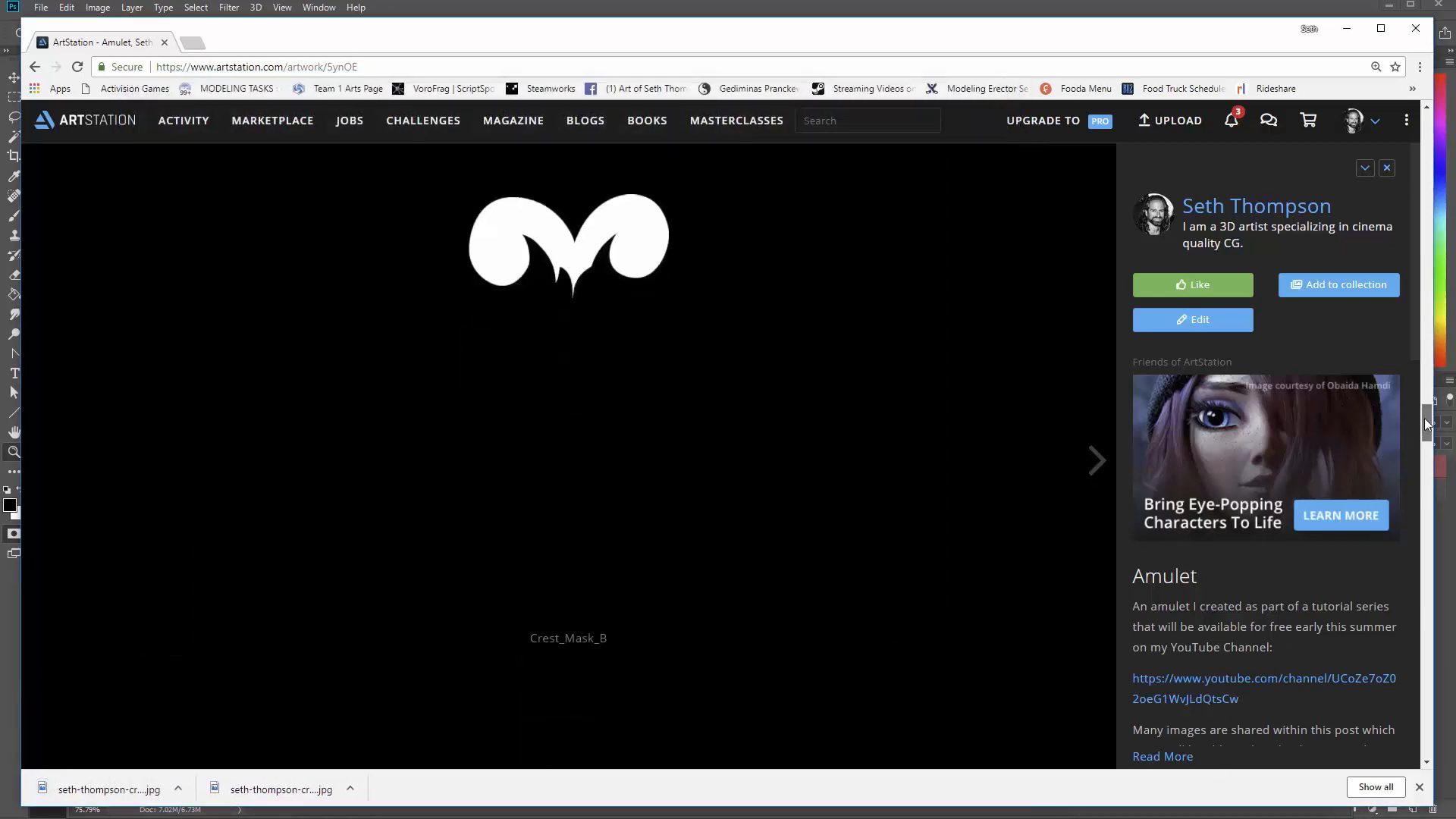
right_click(571, 471)
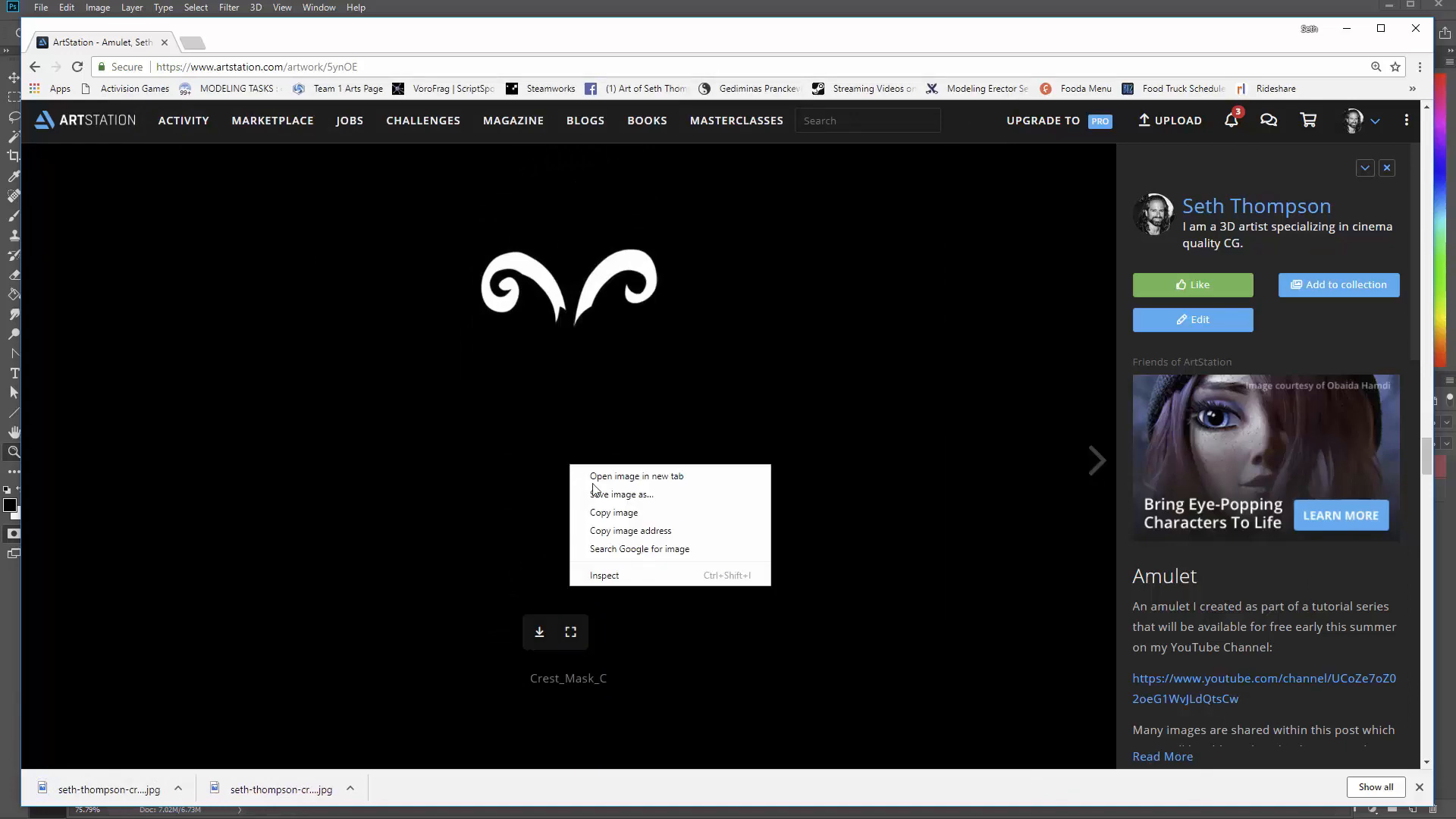
click(608, 497)
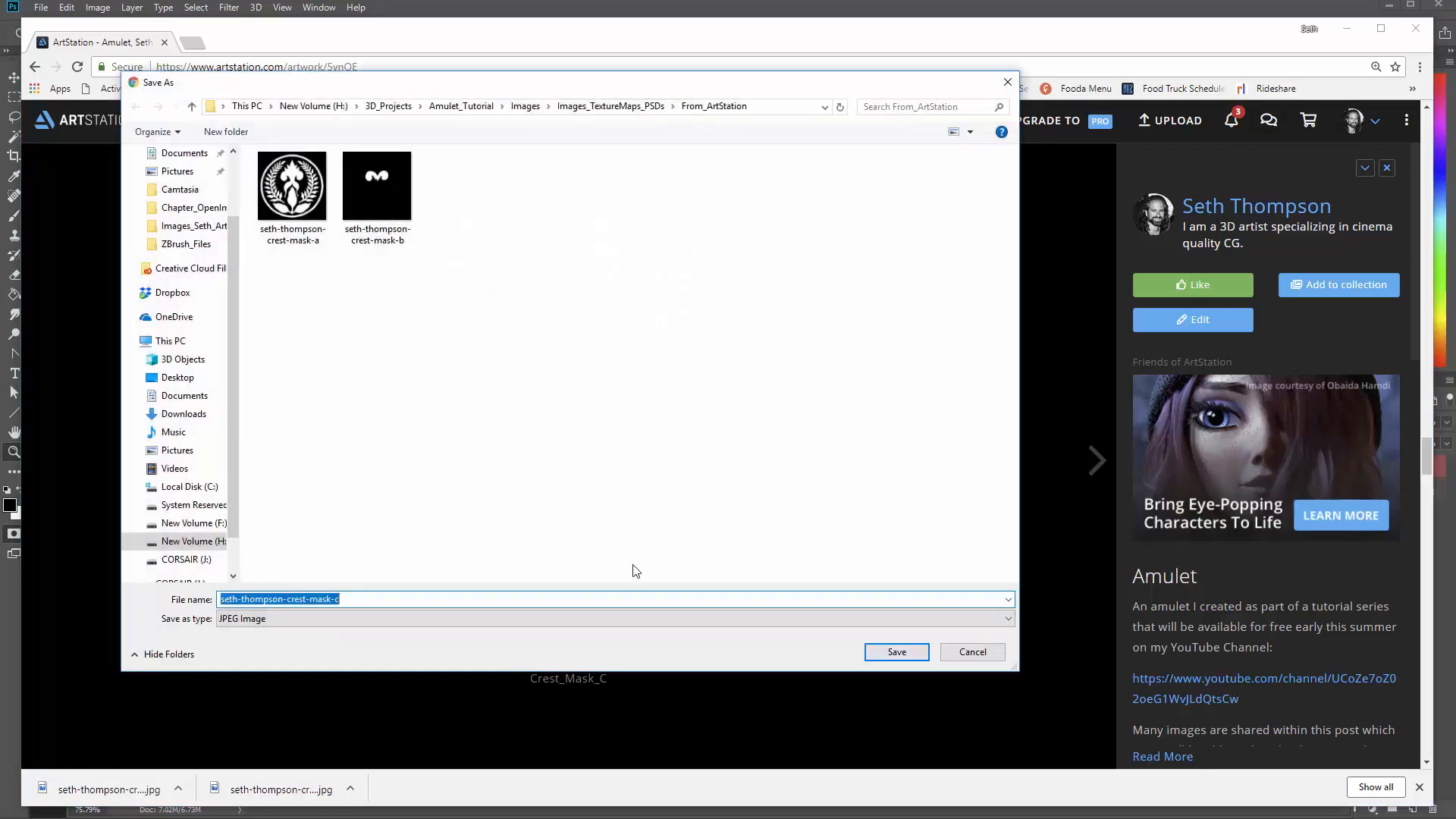
click(897, 651)
Save the Crest_Mask_D image as a file in the From_ArtStation folder, keeping the suggested file name.
scroll(620, 452, down, 9)
right_click(620, 453)
click(658, 479)
click(897, 651)
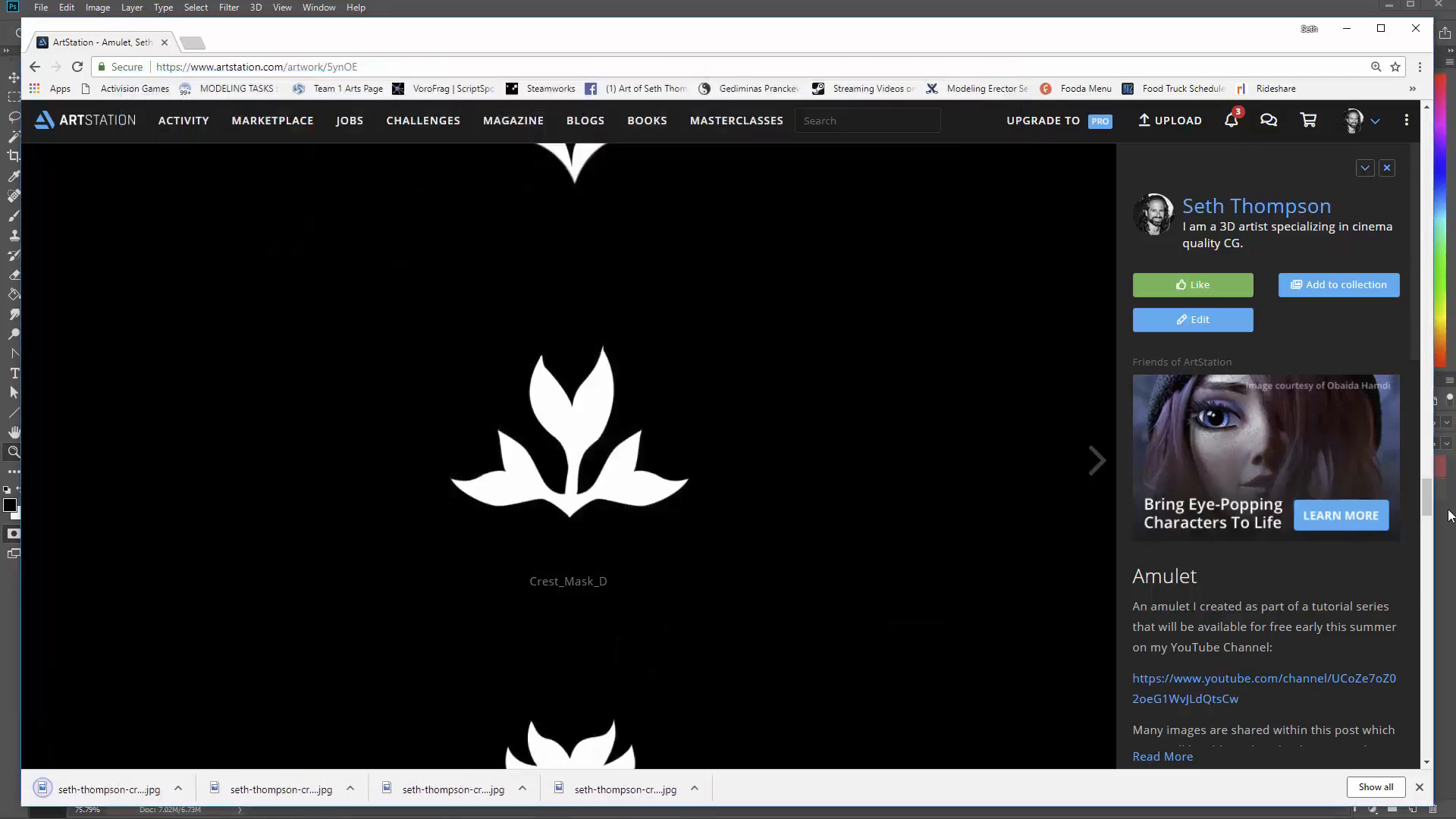
Save the Crest_Mask_E and Crest_Mask_F images in the From_ArtStation folder under their suggested file names.
scroll(647, 510, down, 7)
right_click(647, 510)
click(684, 538)
click(897, 651)
scroll(648, 516, down, 8)
key(Return)
Save the Crest_Mask_G image in the From_ArtStation folder under its suggested file name.
scroll(647, 510, down, 7)
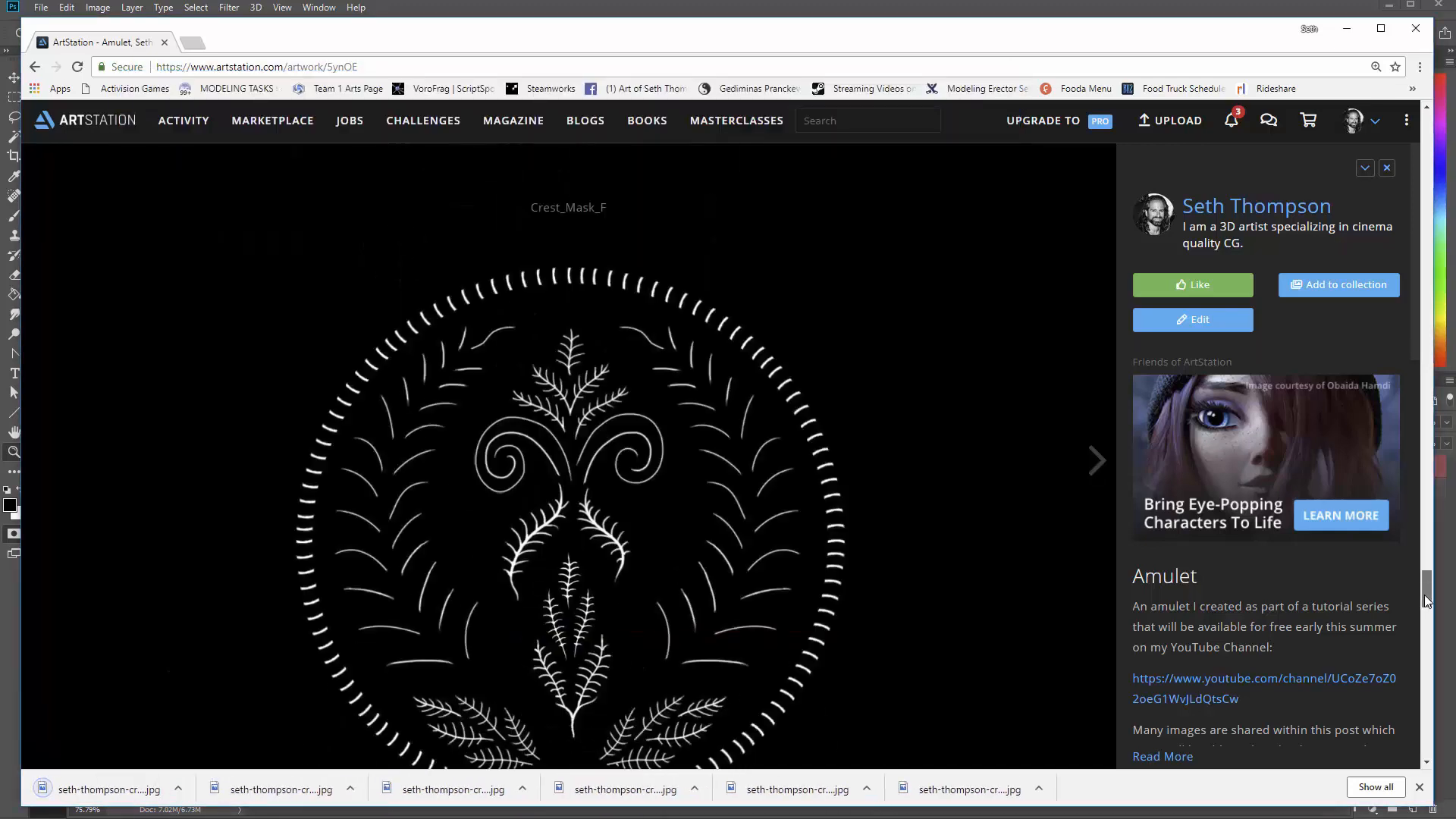
right_click(627, 469)
click(665, 496)
key(Return)
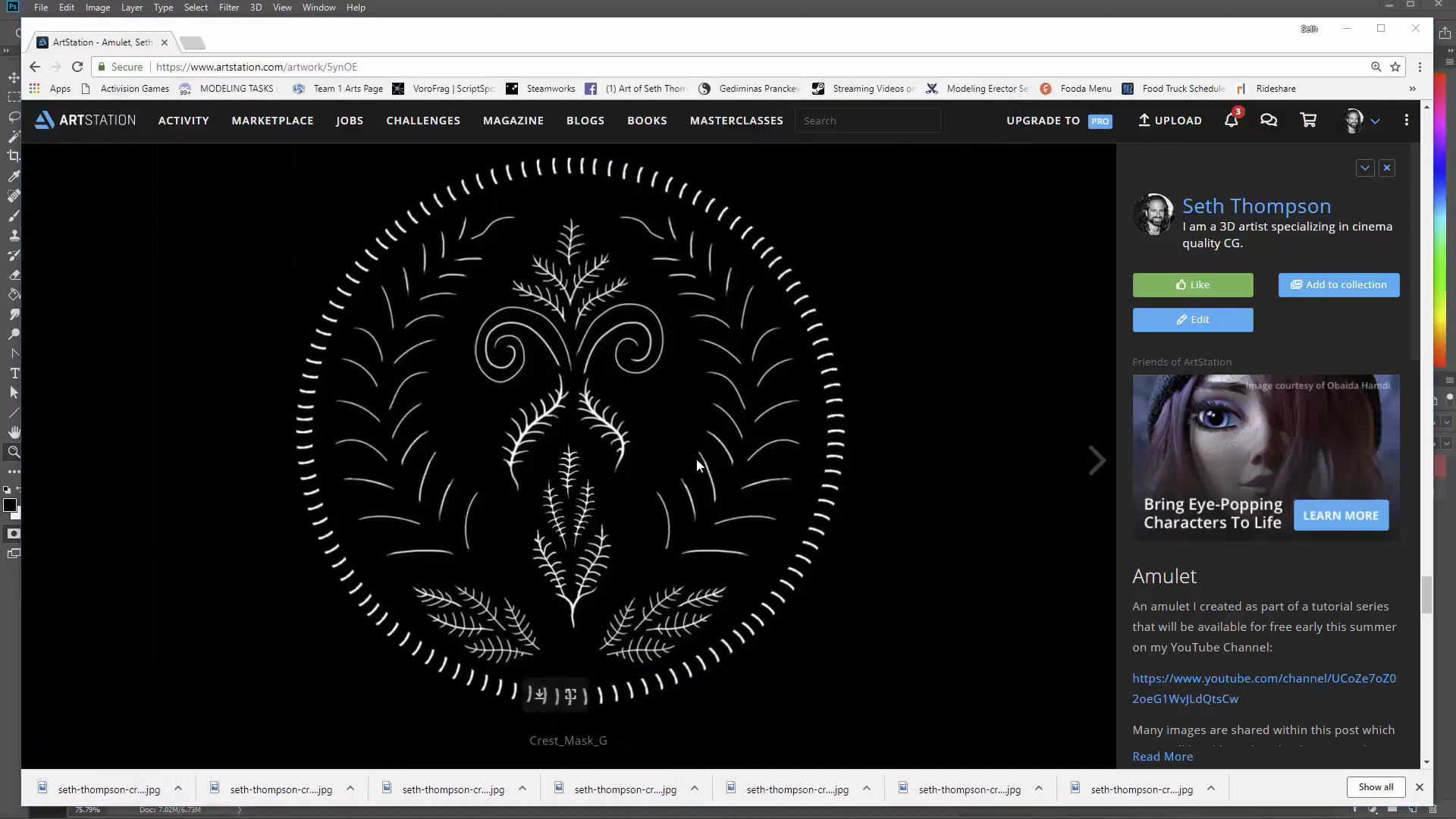
Switch to Photoshop, minimise the Untitled-1 document and open all seven crest masks, A to G, from the copied From_ArtStation folder path.
click(1347, 31)
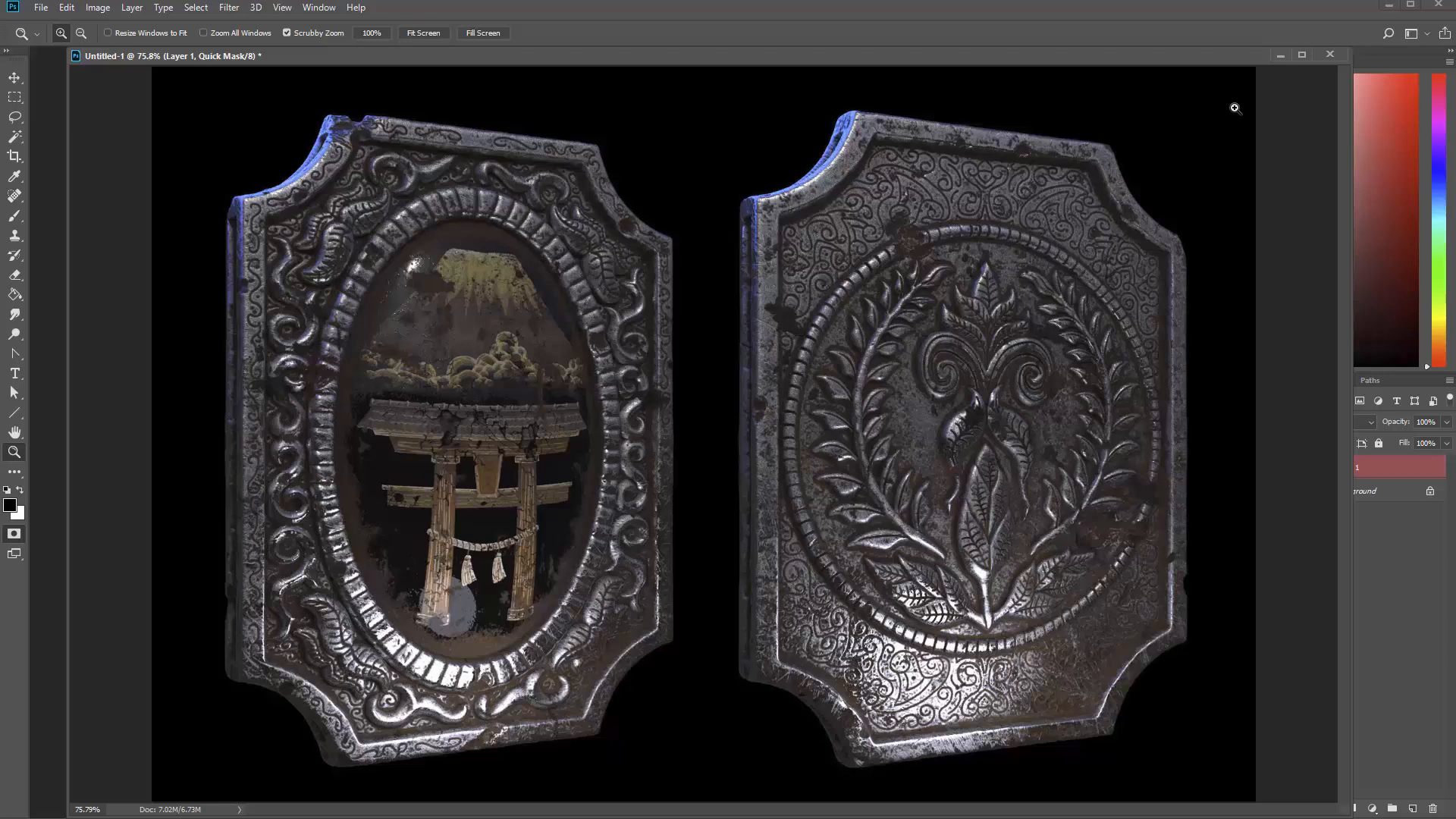
click(1279, 56)
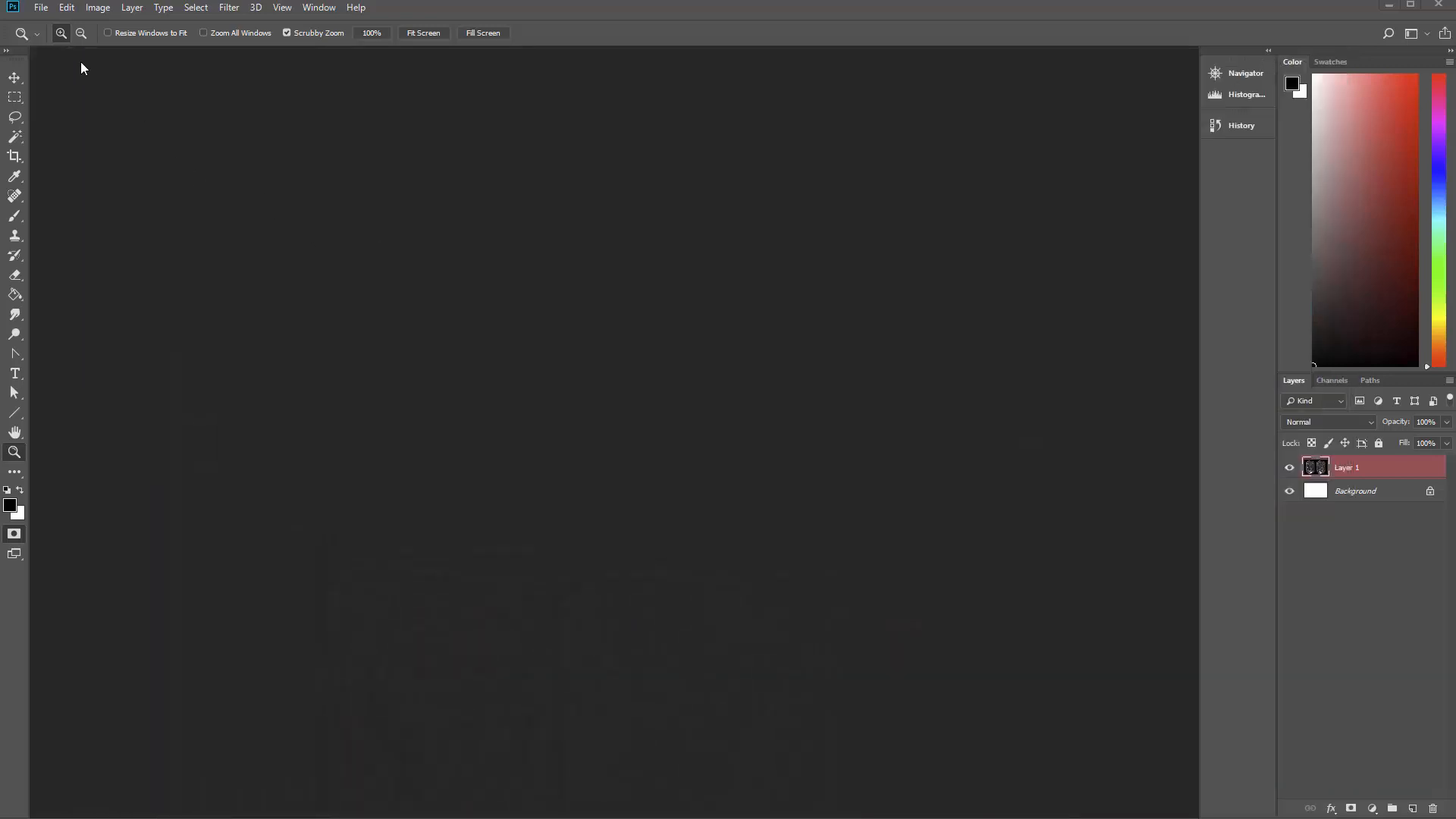
click(41, 11)
click(65, 40)
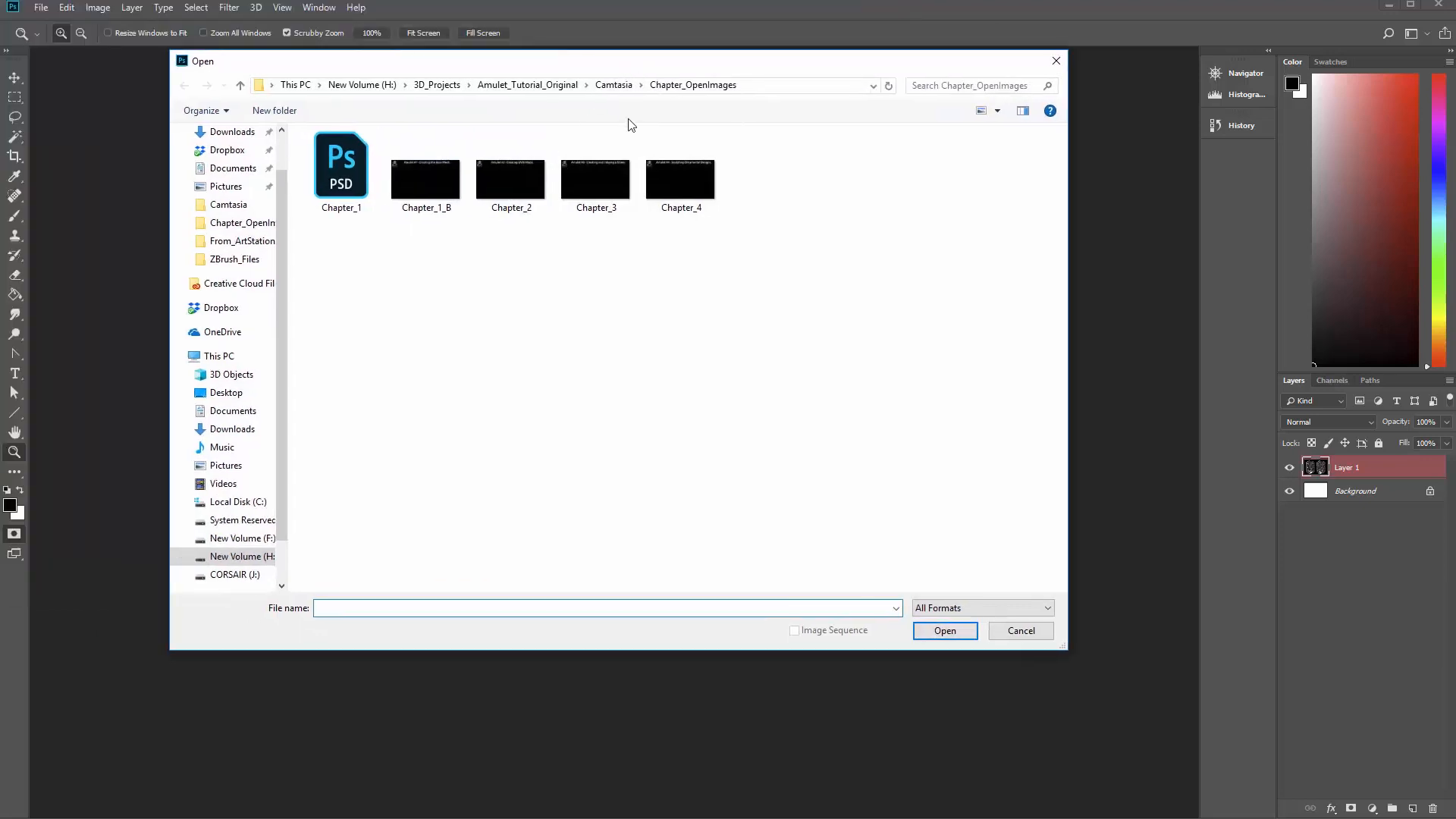
key(ctrl+v)
key(Return)
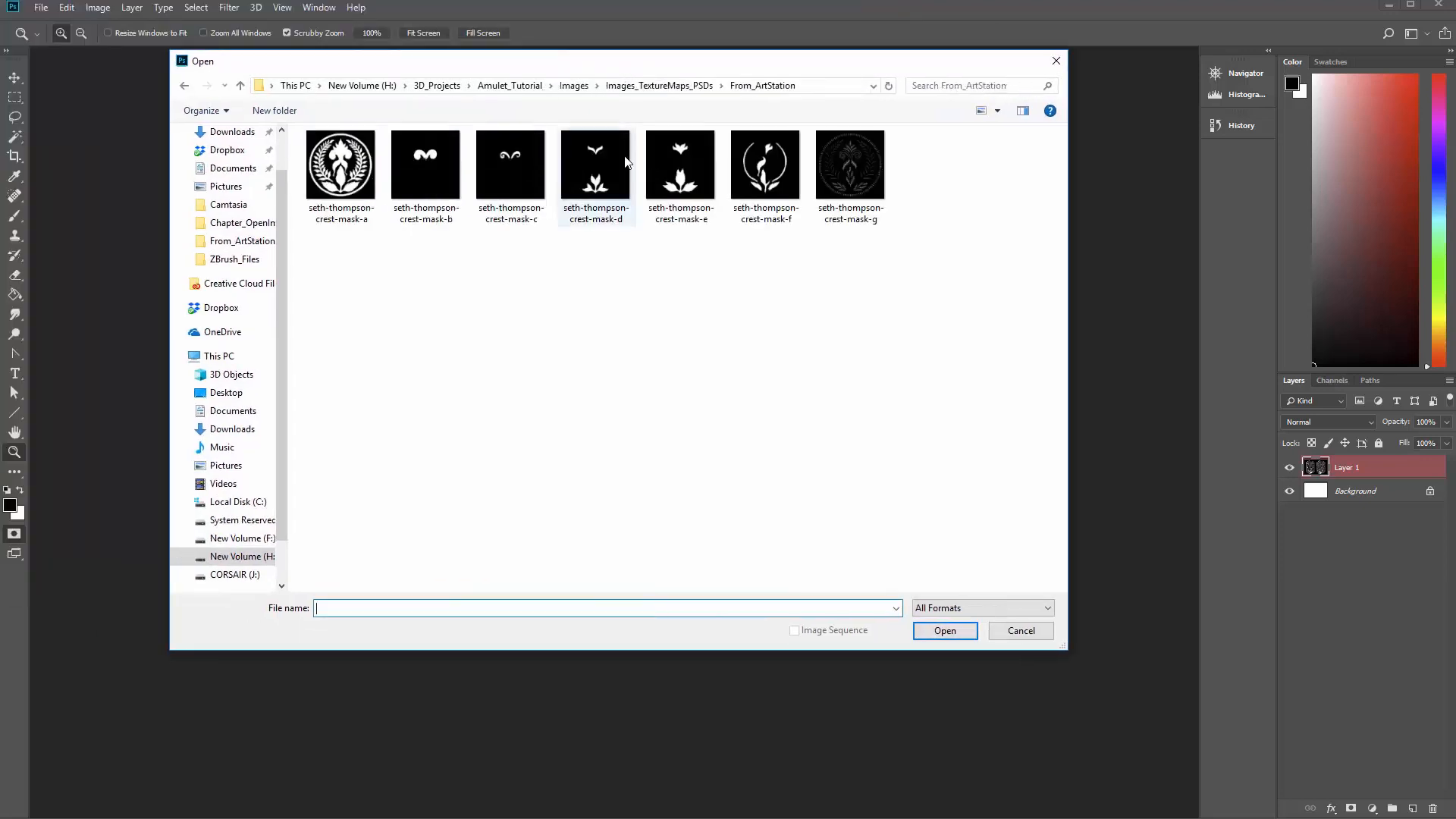
click(349, 184)
shift+click(861, 195)
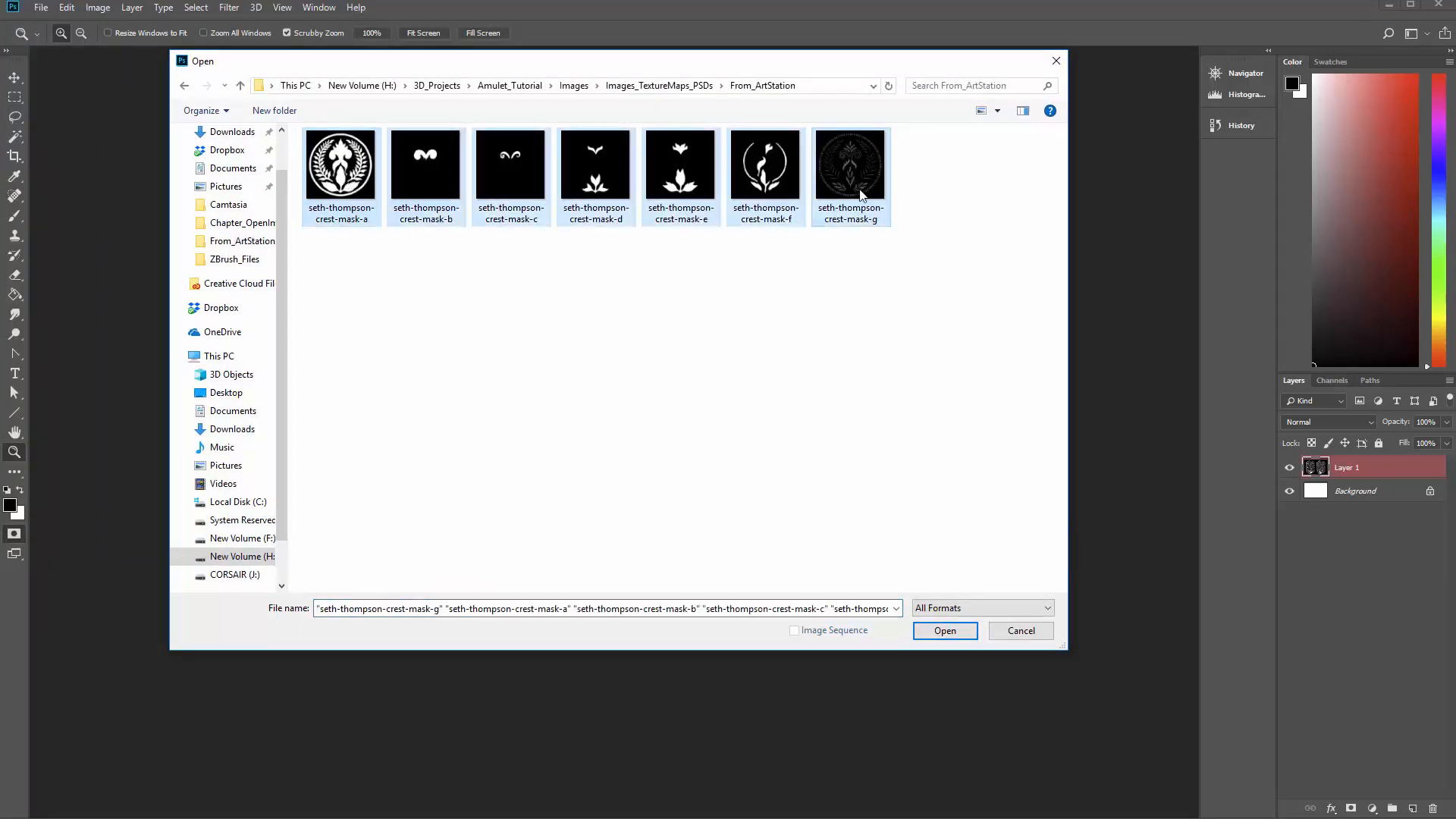
click(944, 630)
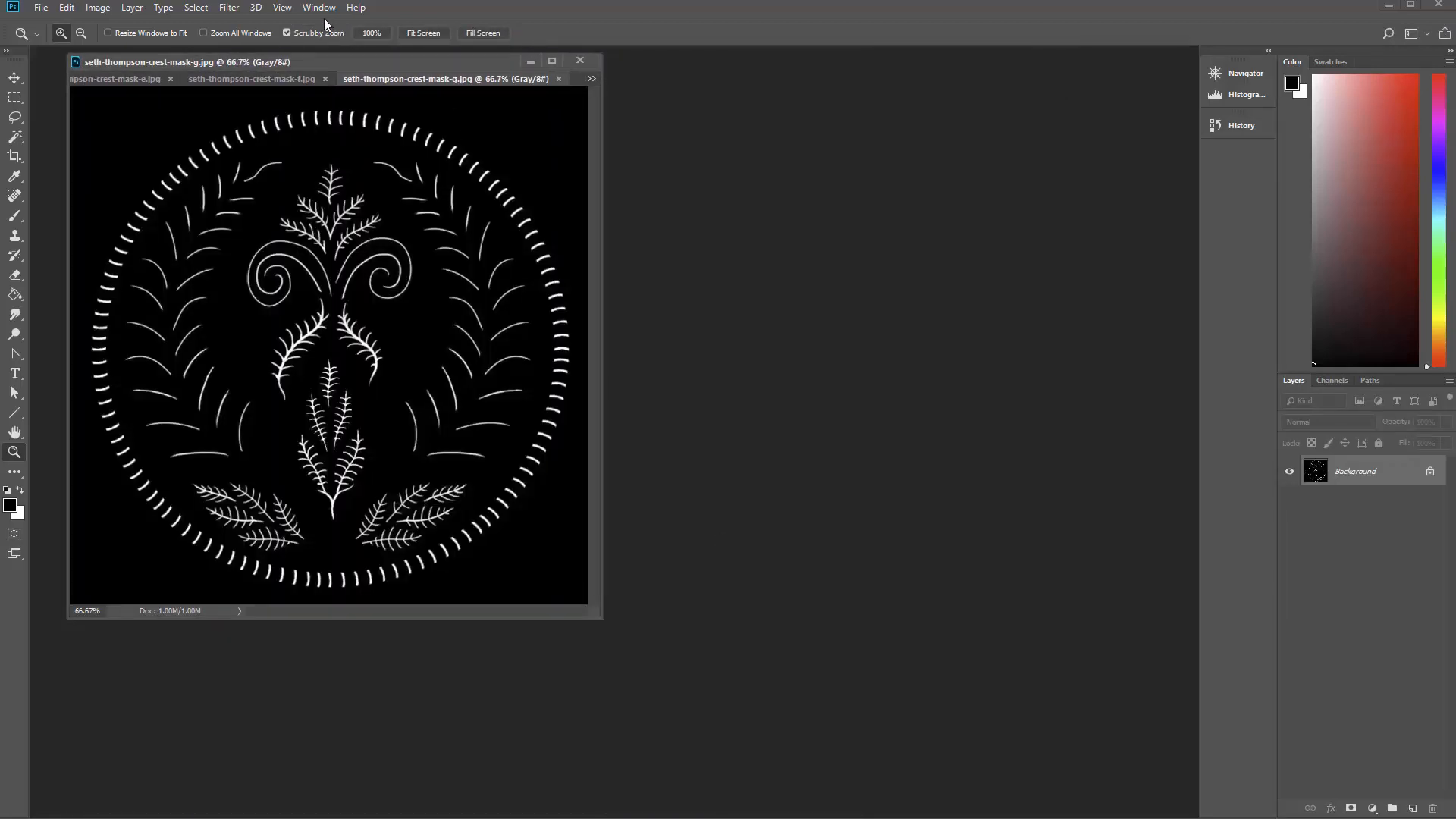
Enlarge the floating document window holding the crest masks so there is free space around the image.
click(319, 9)
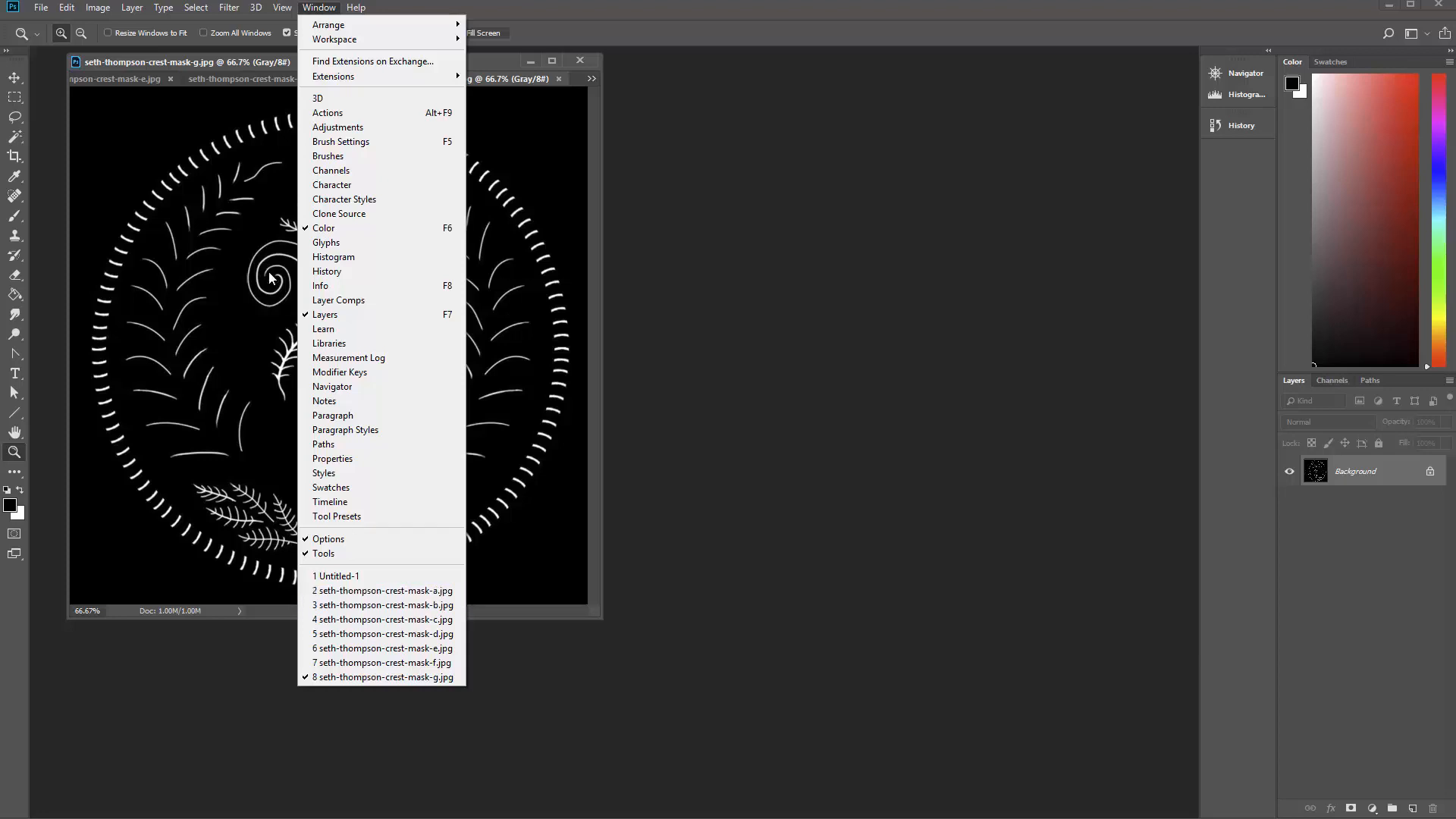
click(276, 387)
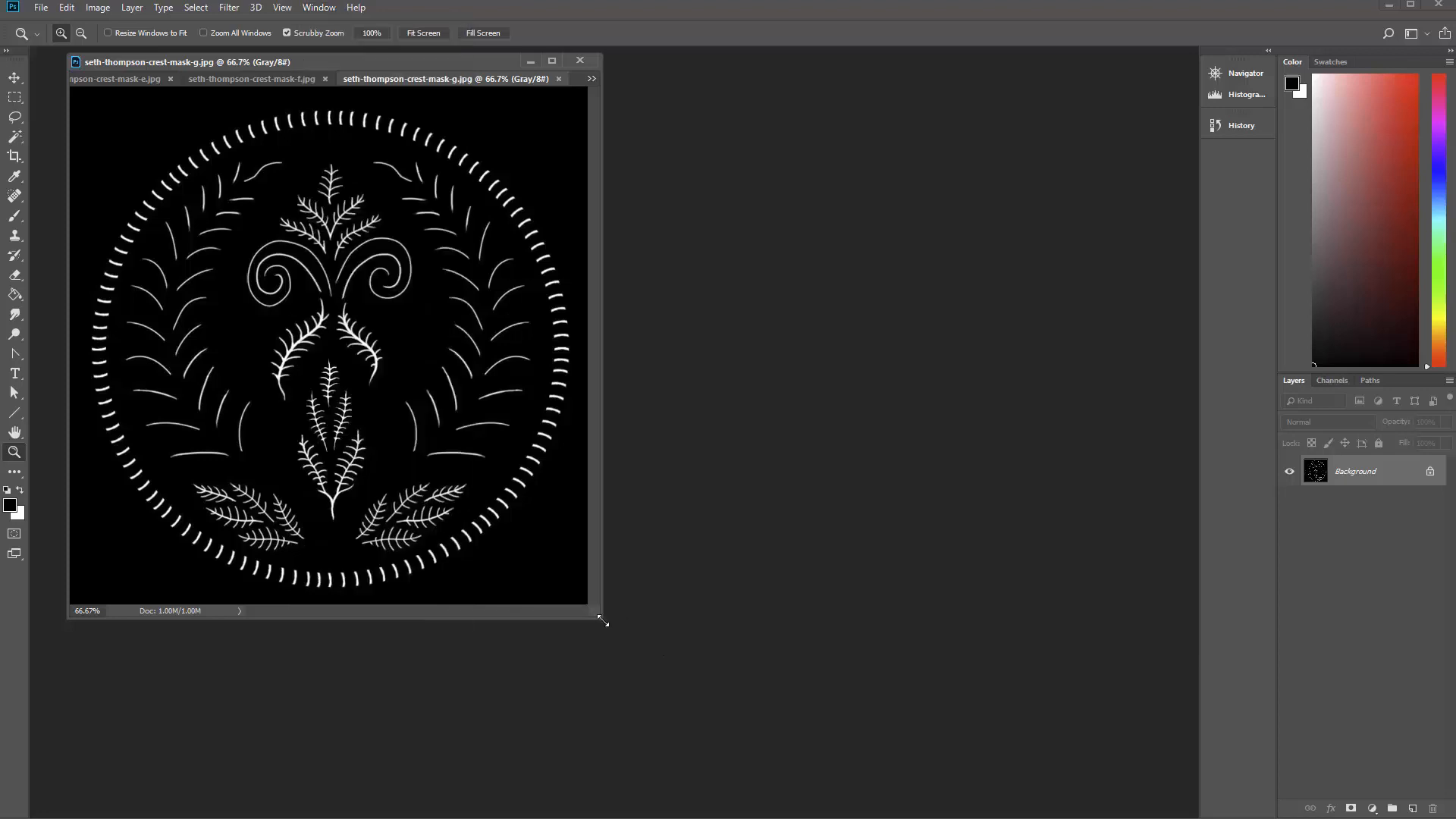
drag(602, 622, 807, 723)
Check the pixel dimensions and resolution of the crest-mask-g image in Image Size without changing them.
click(92, 8)
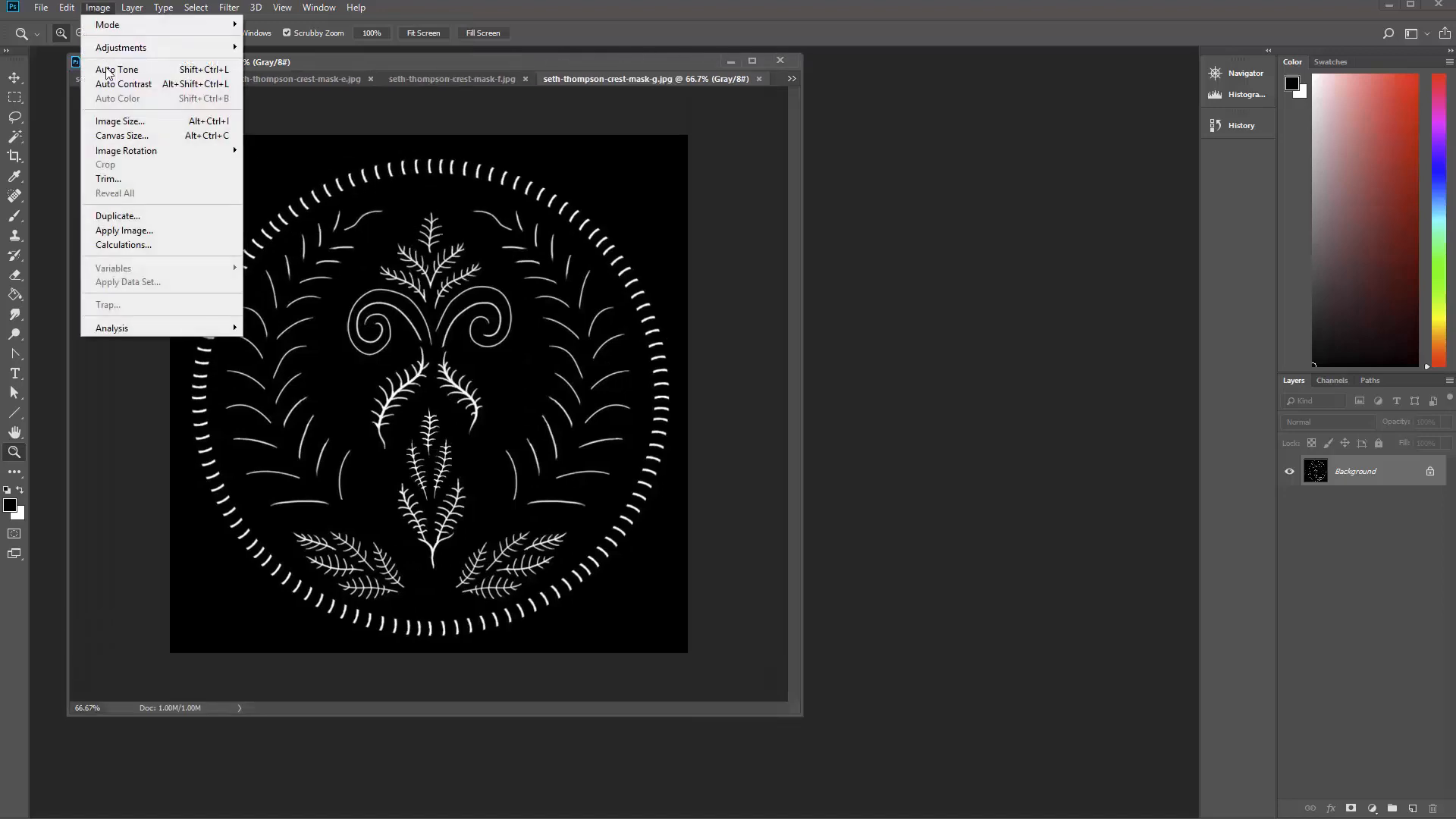
click(121, 120)
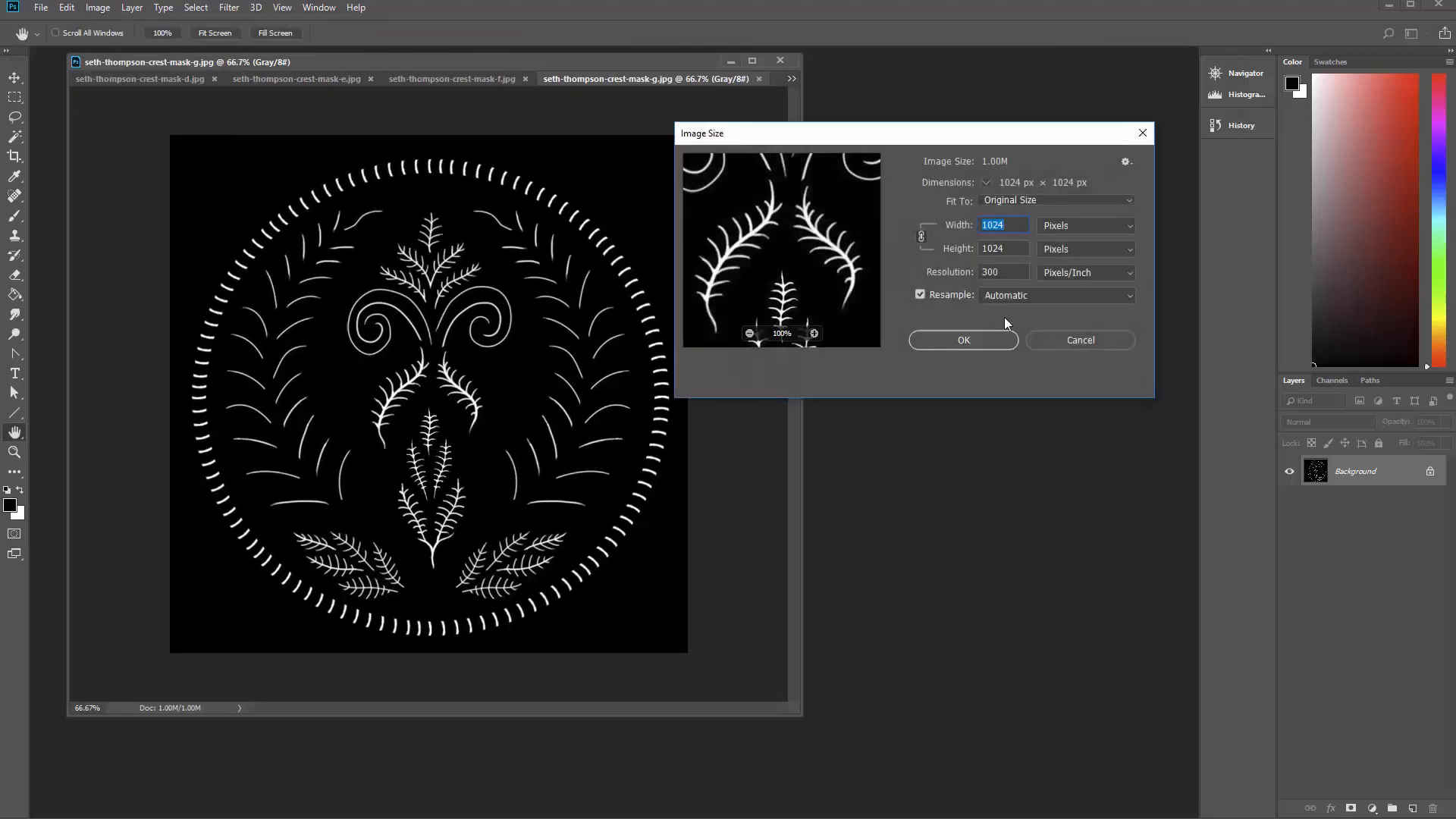
click(1066, 343)
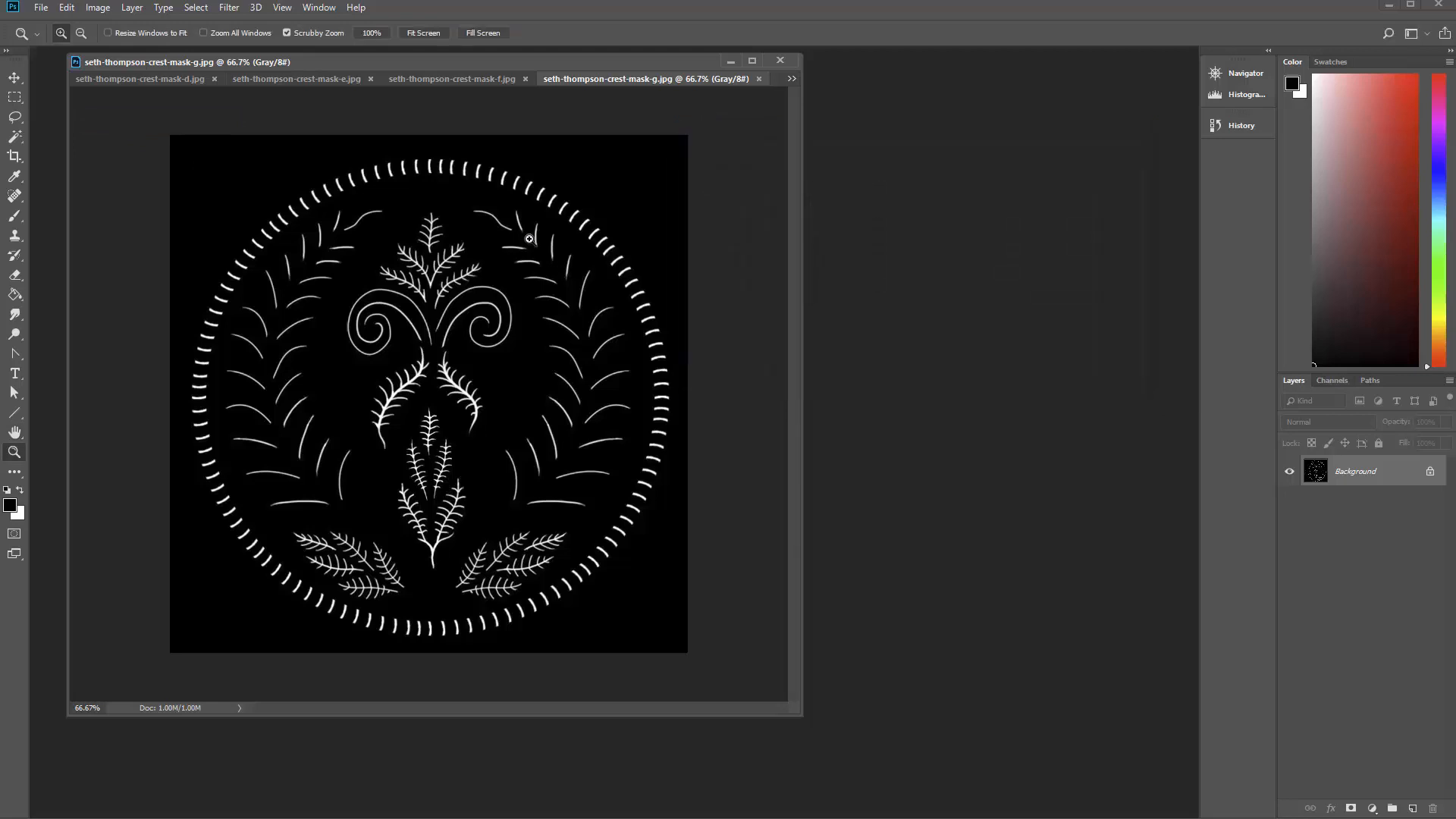
Copy the whole crest-mask-b image, float crest-mask-a in its own window and paste the copy there as a new layer.
click(318, 9)
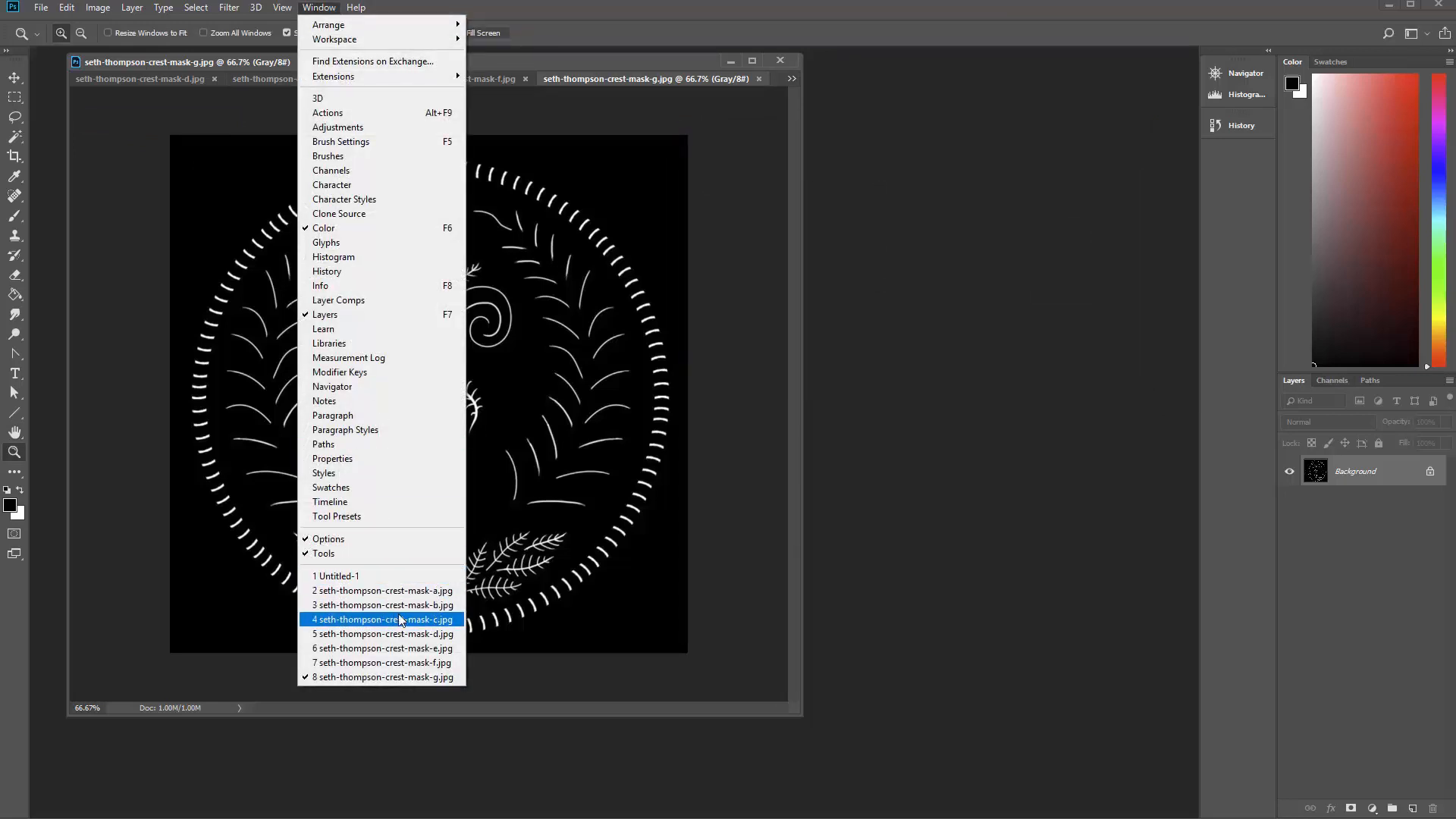
click(449, 605)
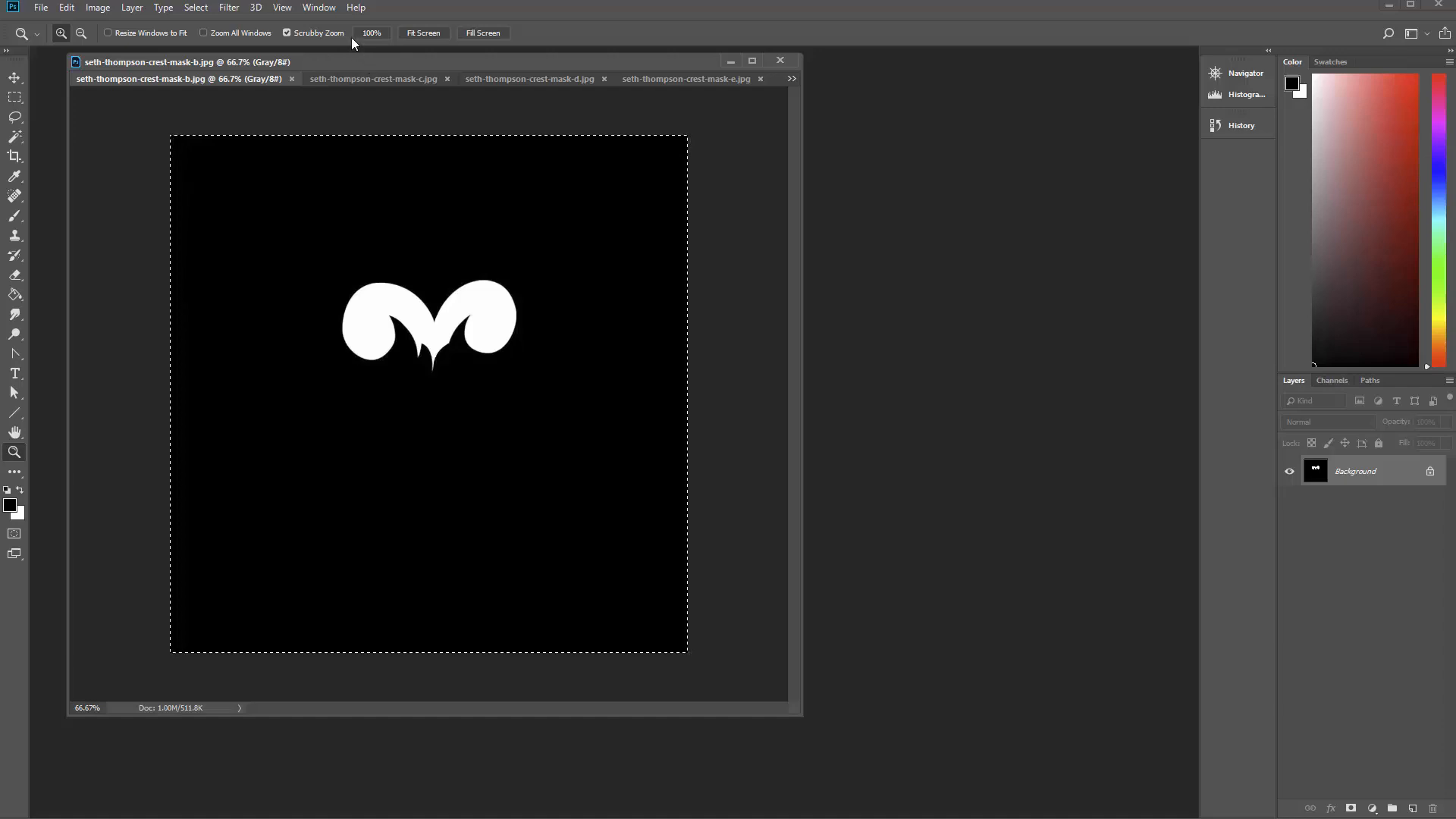
click(319, 7)
click(405, 590)
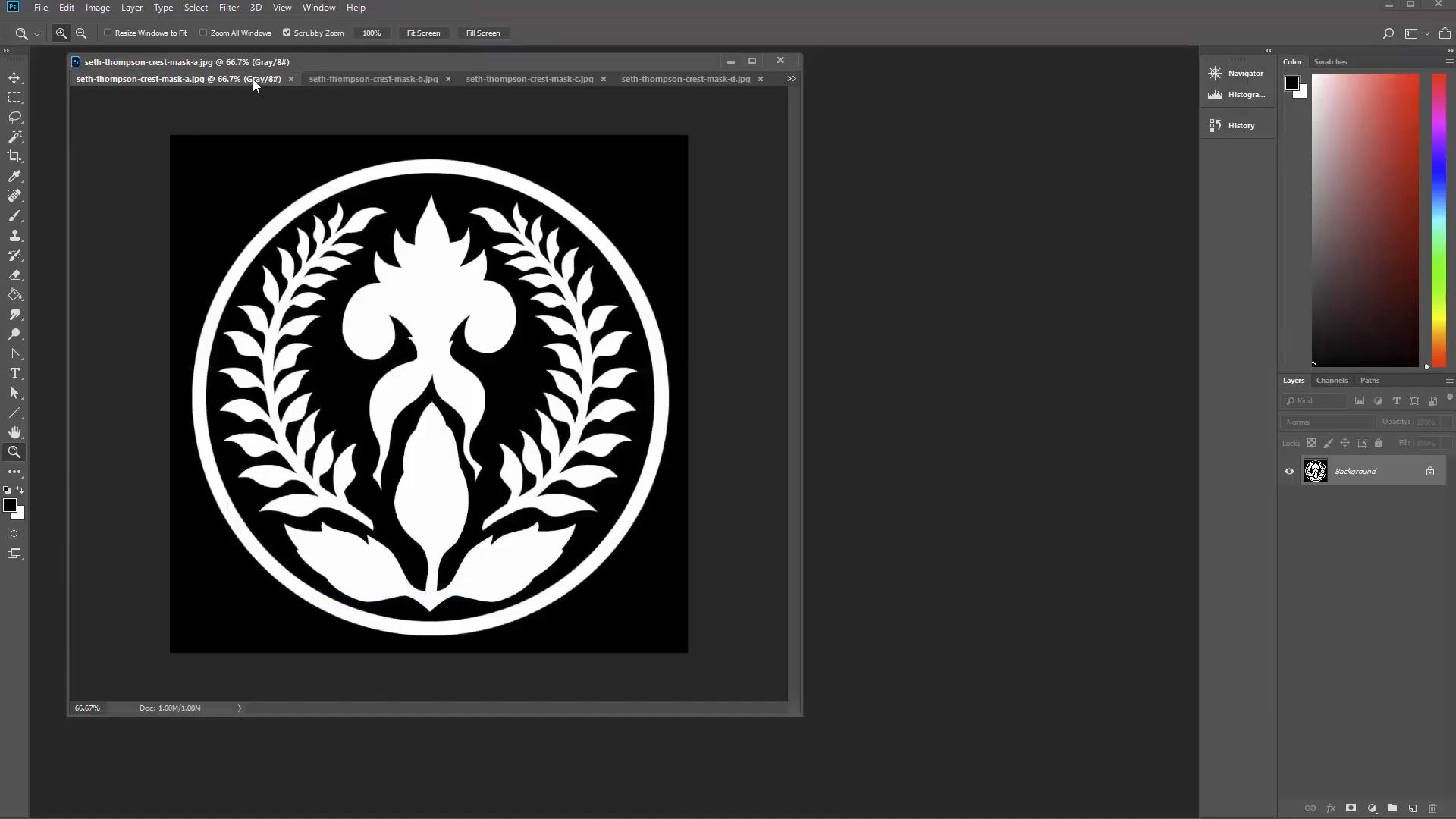
drag(254, 82, 636, 127)
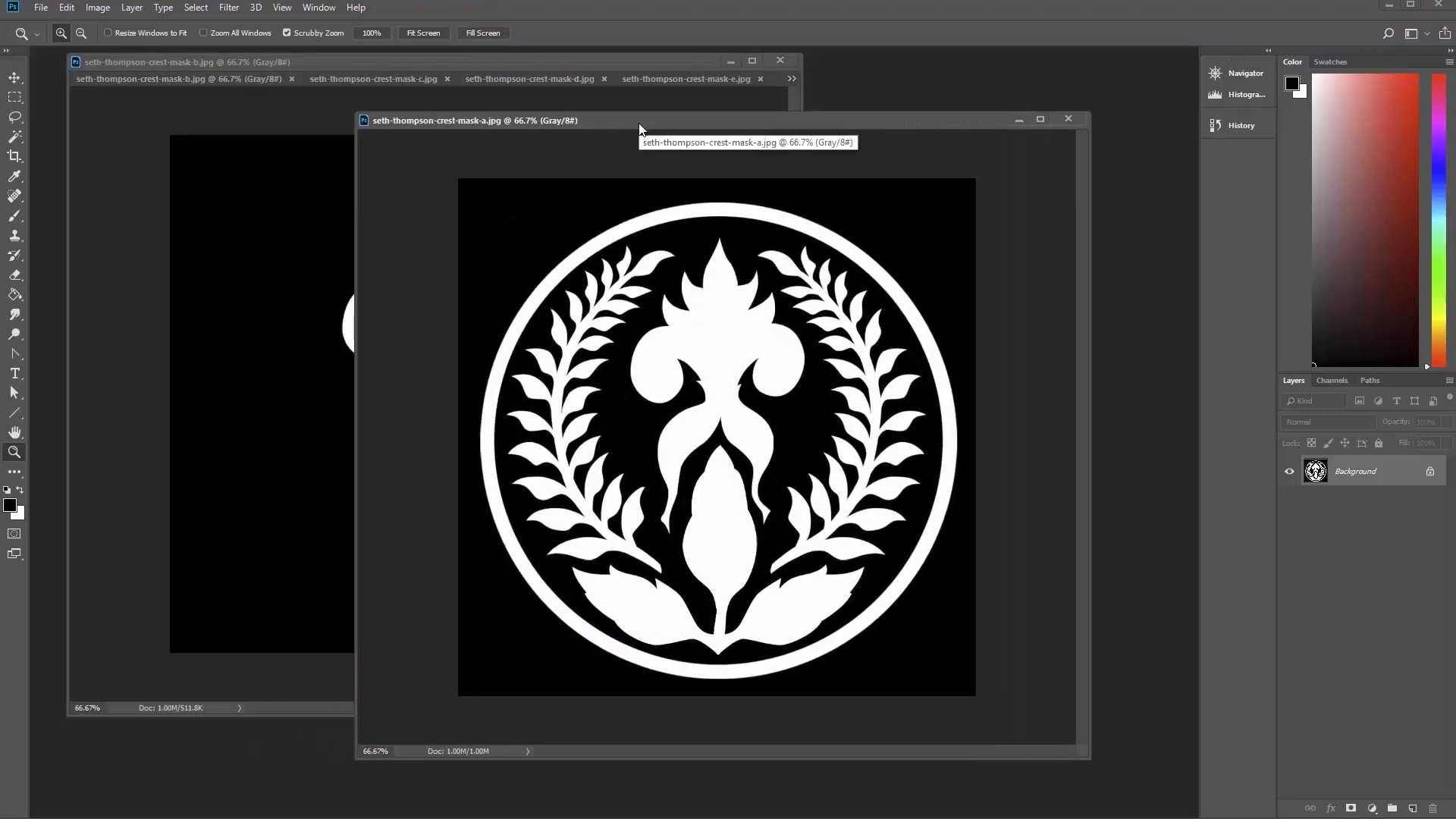
key(ctrl+v)
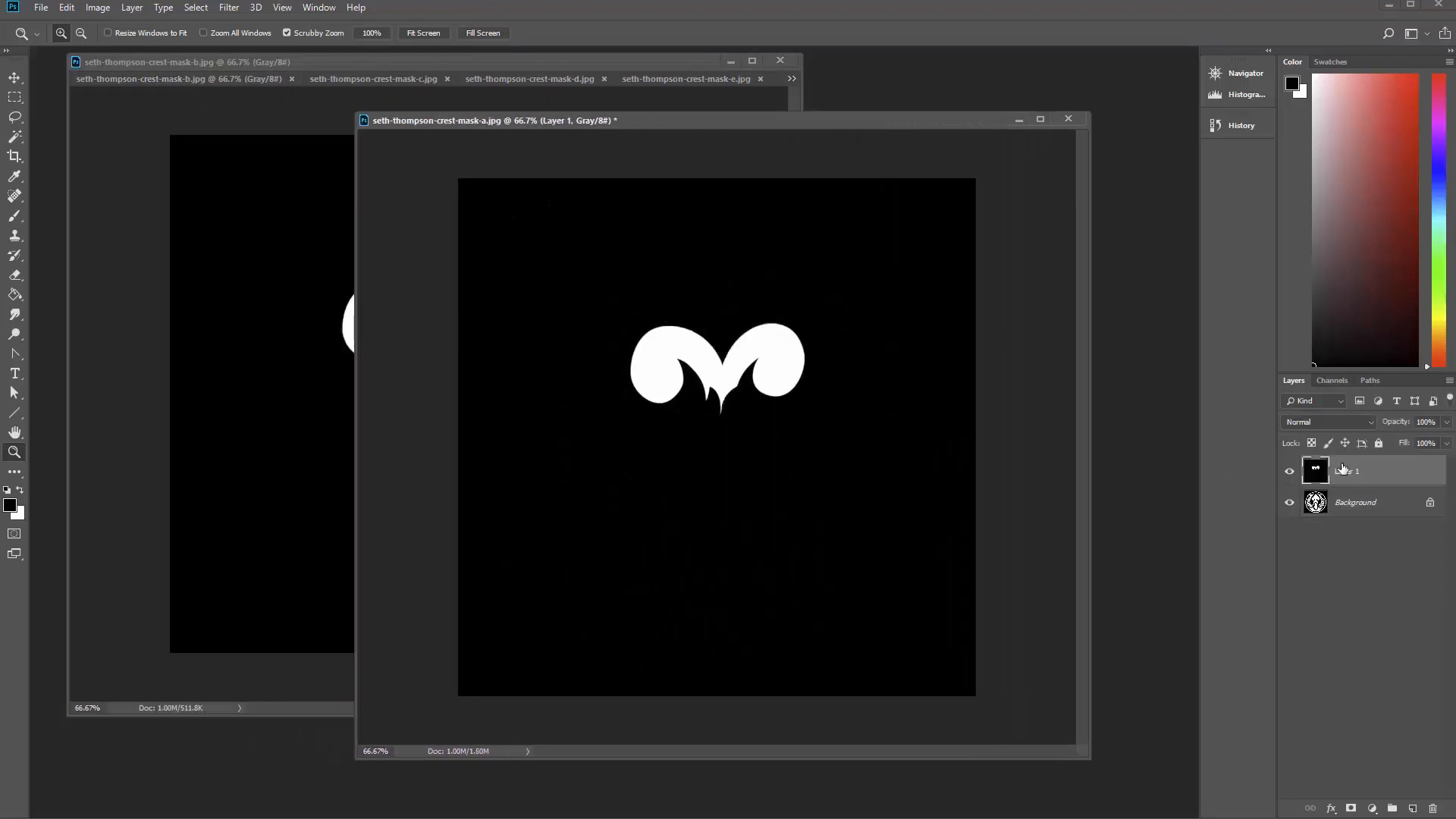
Duplicate the Background layer of the crest-mask-a document and name the copy A.
double_click(1362, 502)
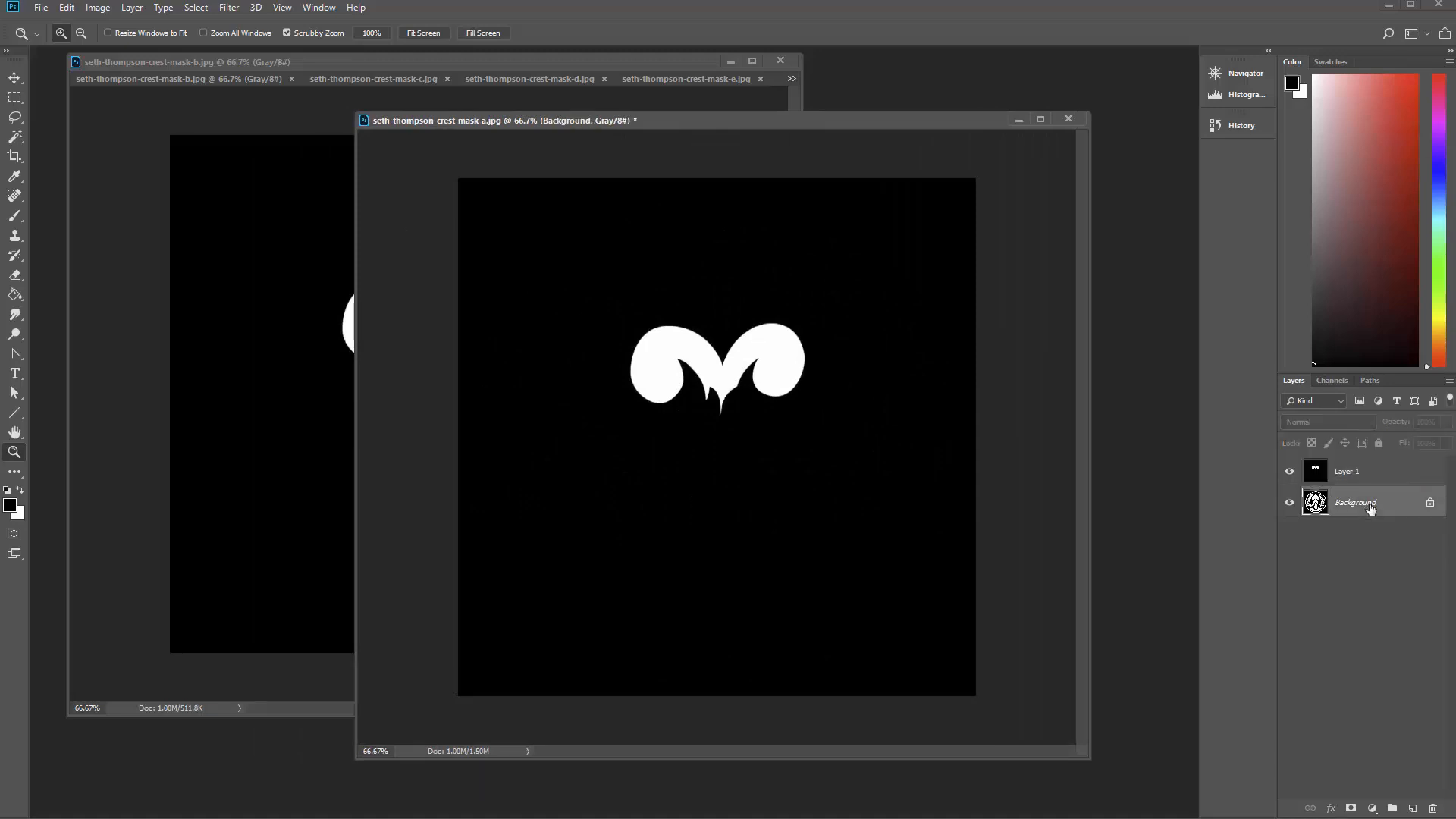
click(762, 216)
drag(1347, 504, 1412, 806)
double_click(1373, 508)
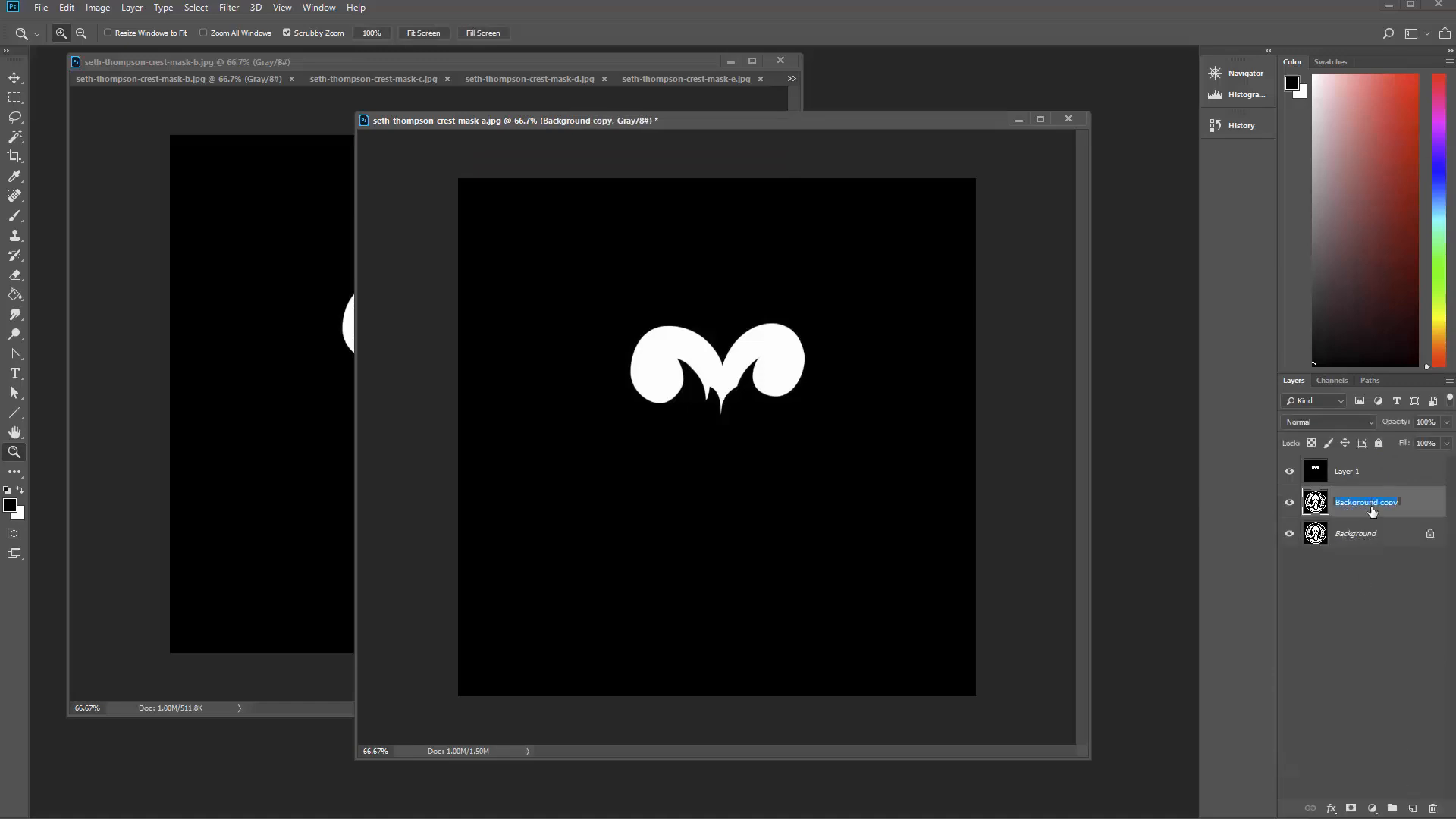
text(A)
key(Return)
Rename the pasted crest-mask-b layer as B.
double_click(1356, 472)
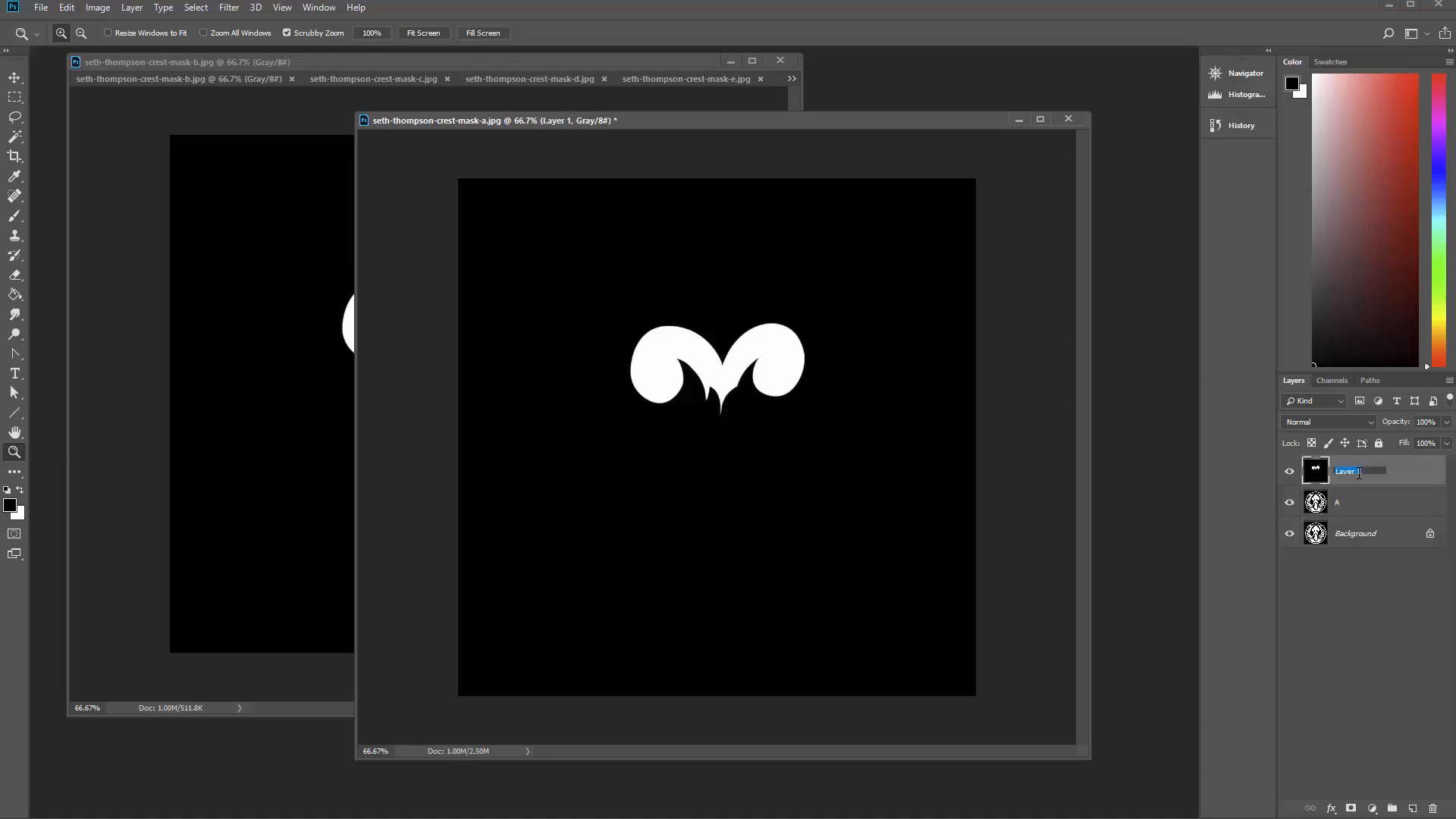
text(B)
key(Return)
Copy the whole crest-mask-c image into the crest-mask-a document as a new top layer and name it C.
click(318, 8)
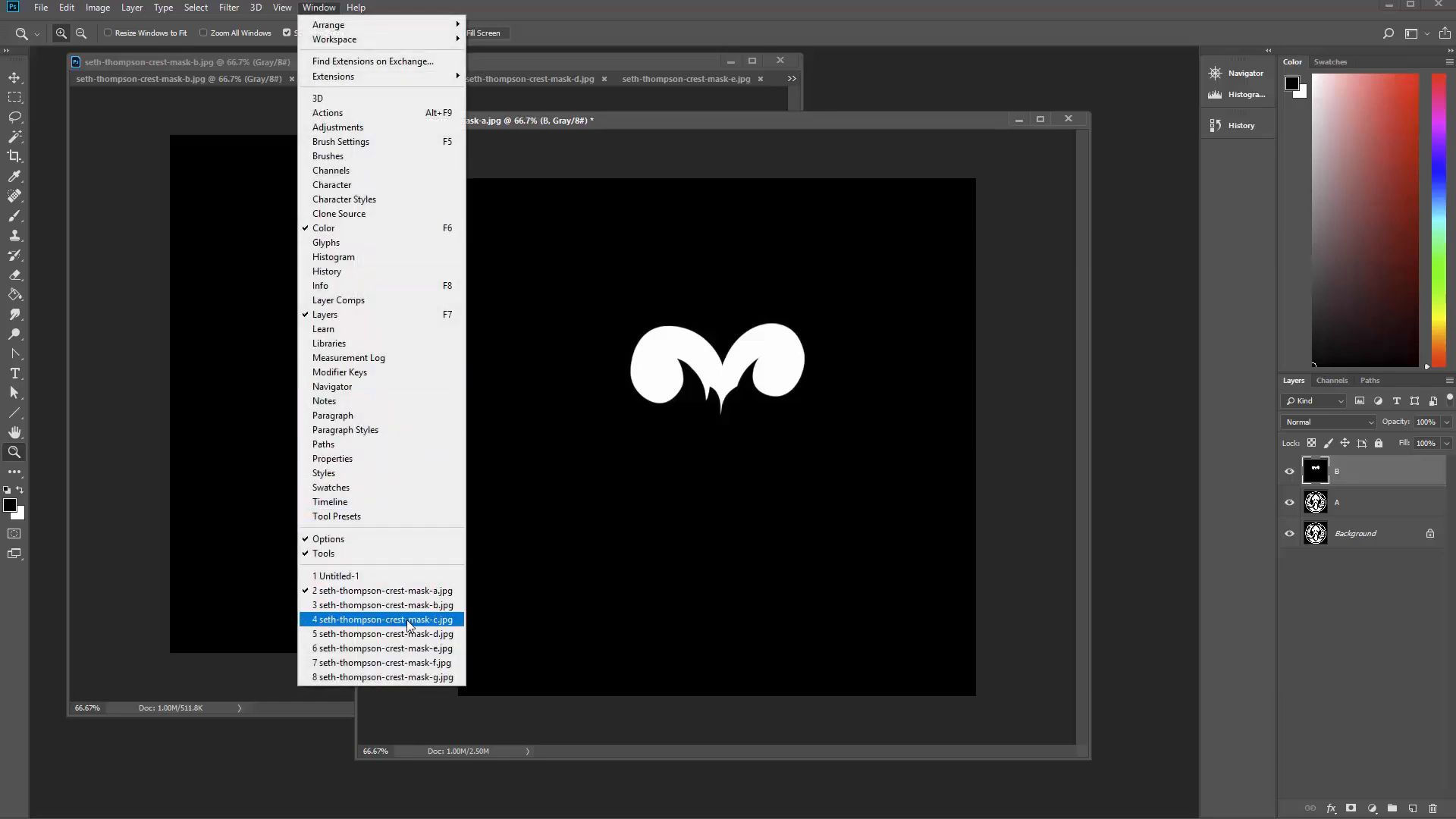
click(408, 621)
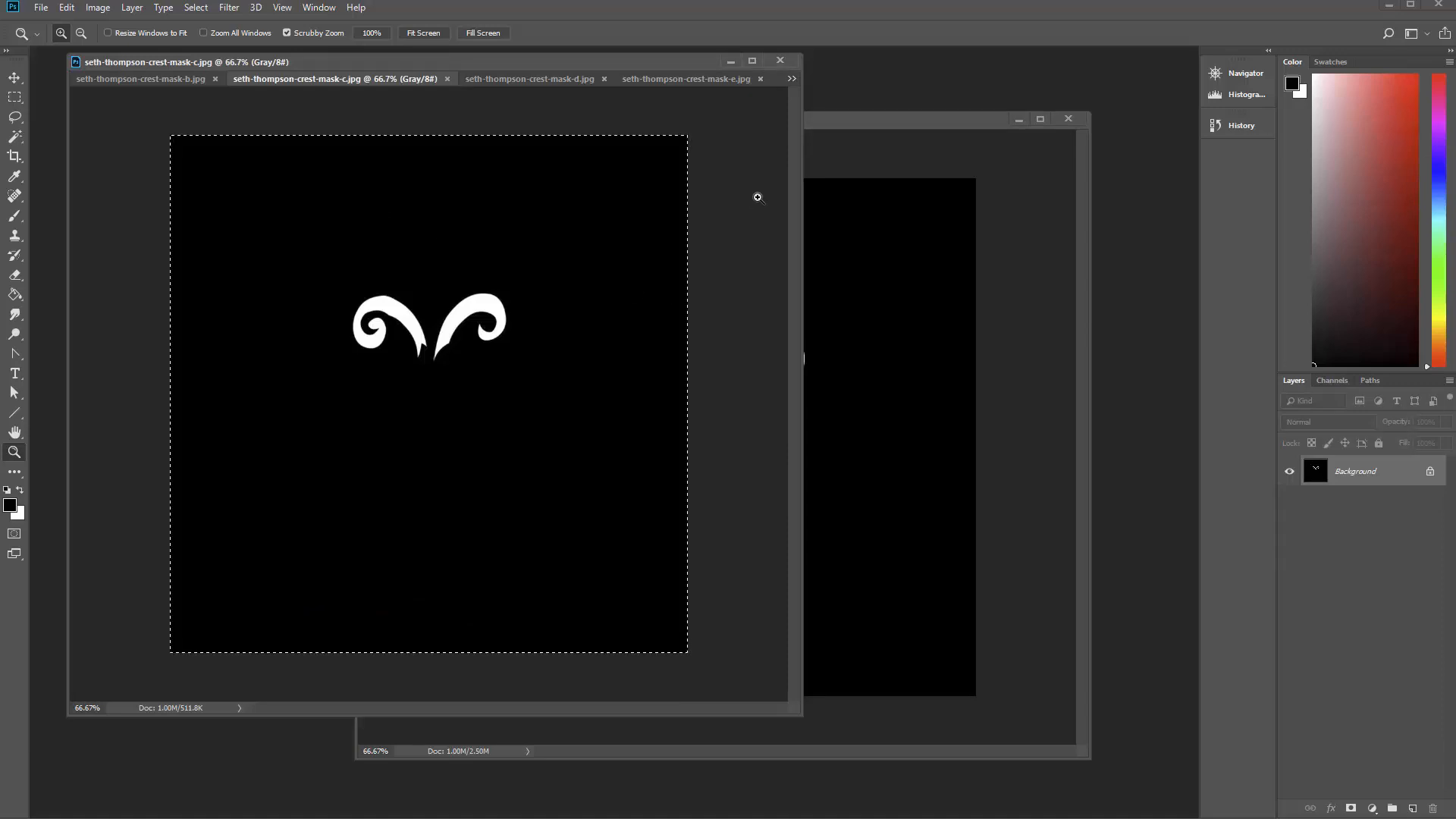
click(838, 122)
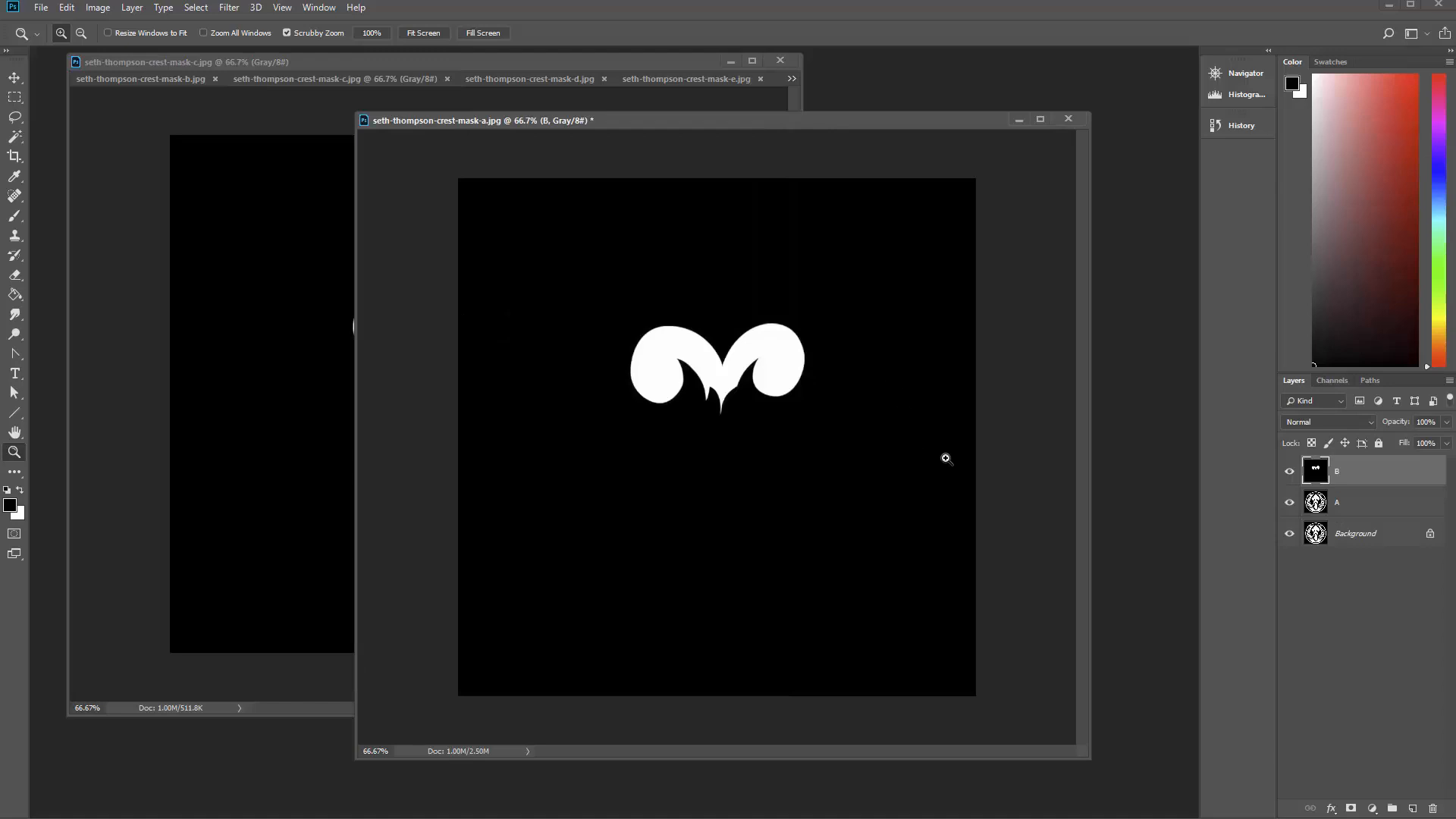
key(ctrl+v)
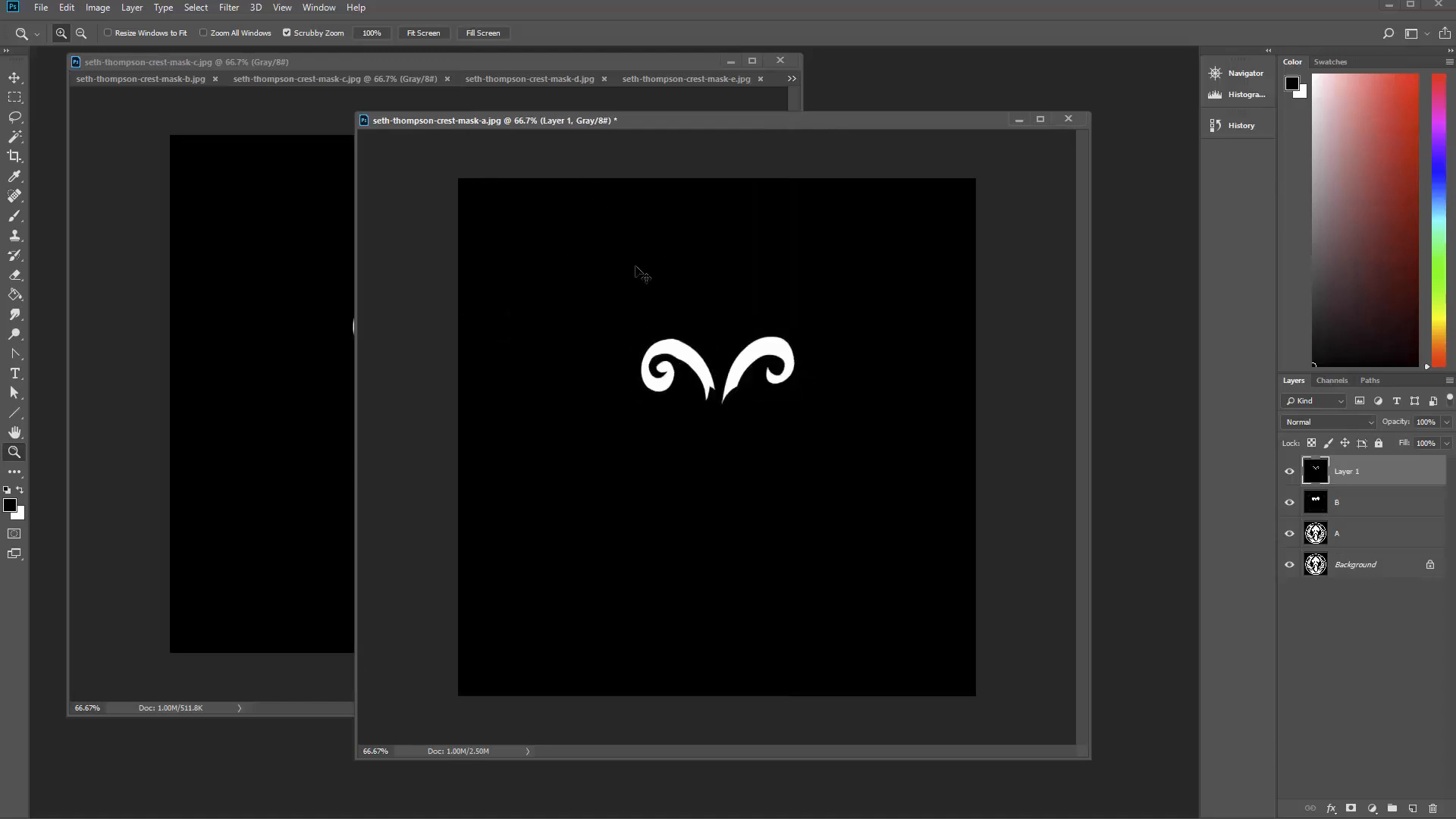
double_click(1357, 470)
text(C)
key(Return)
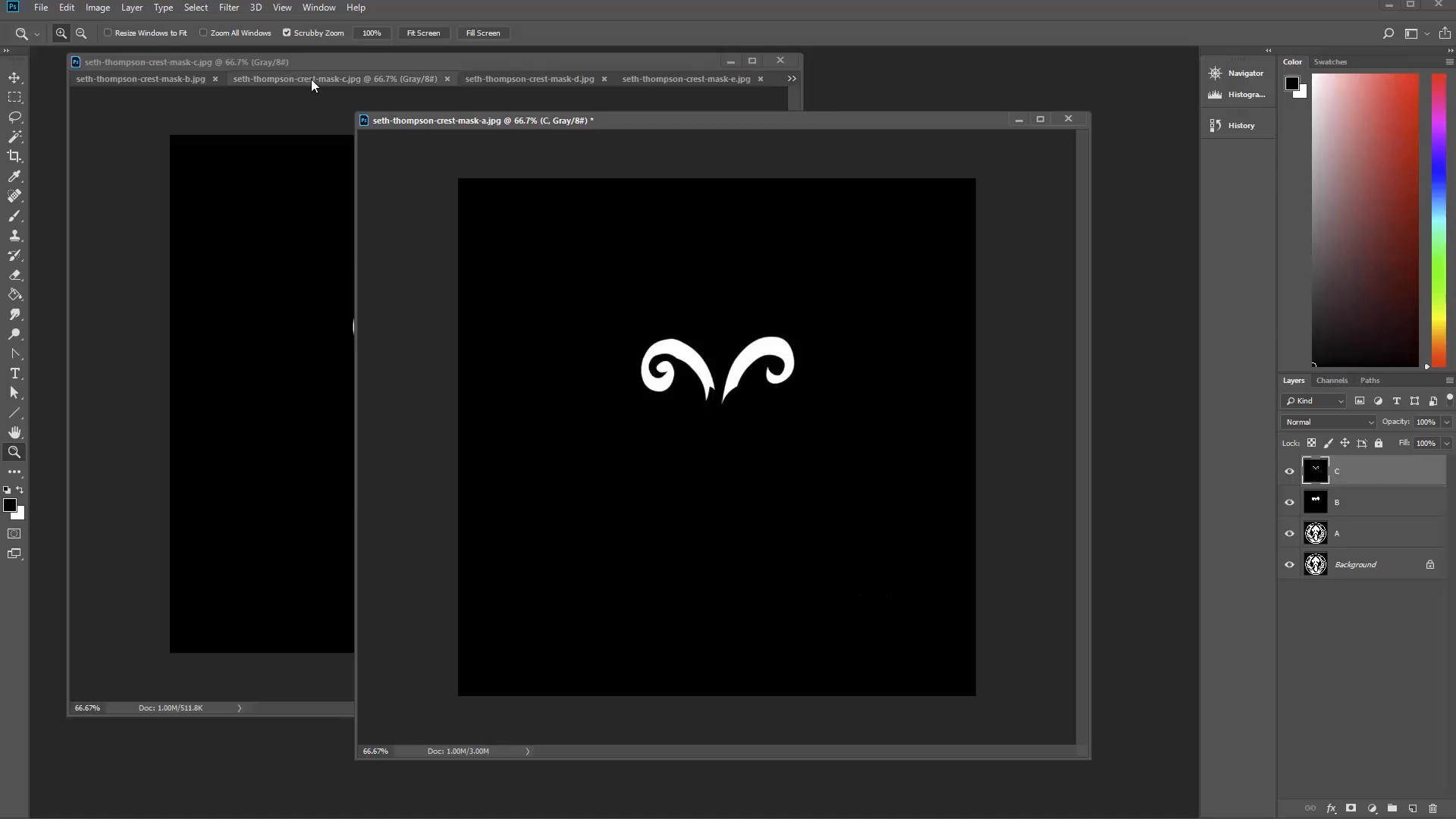
Copy the crest-mask-d and crest-mask-e images into the crest-mask-a document as new layers named D and E.
click(319, 8)
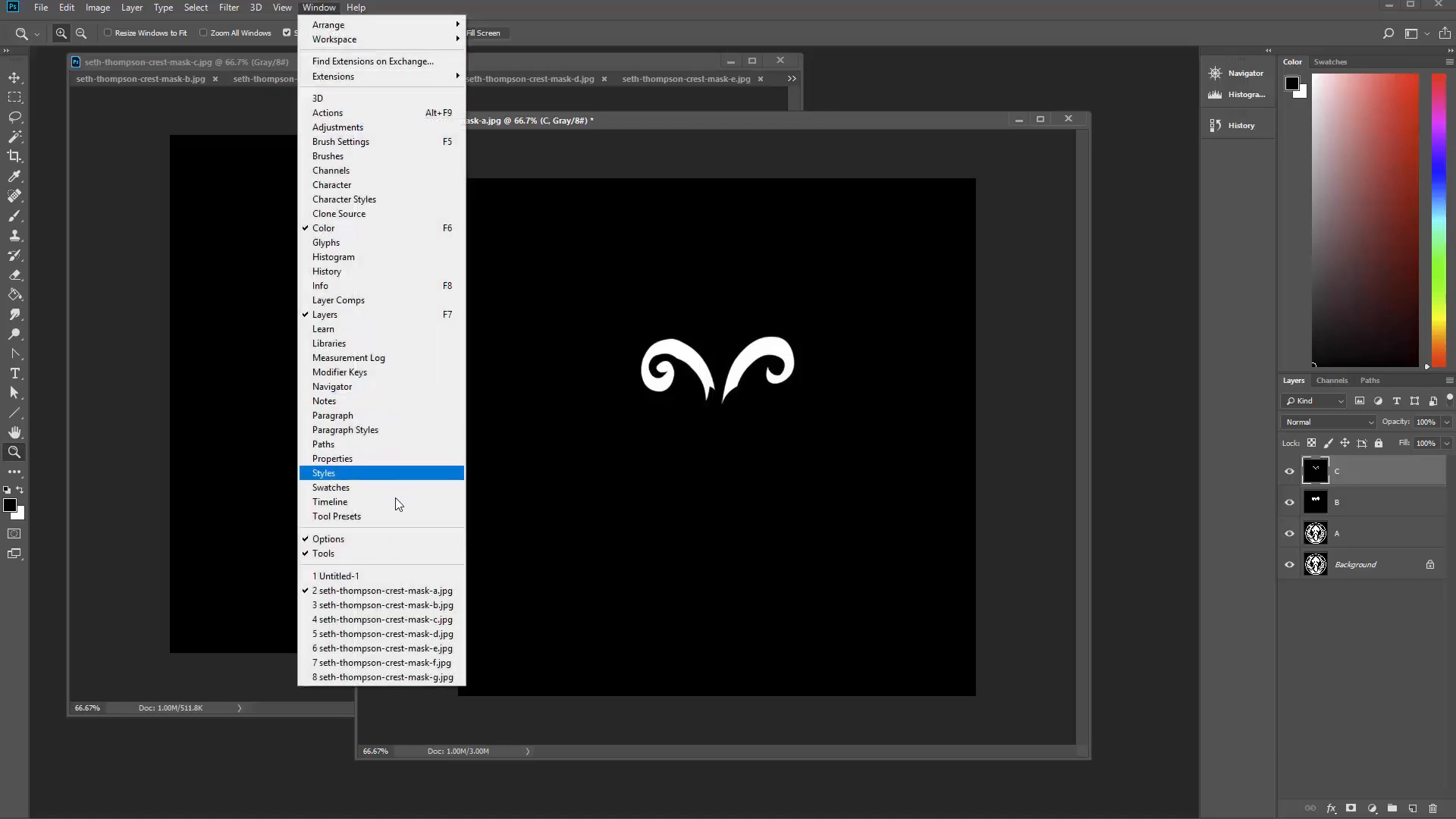
click(383, 641)
double_click(1347, 471)
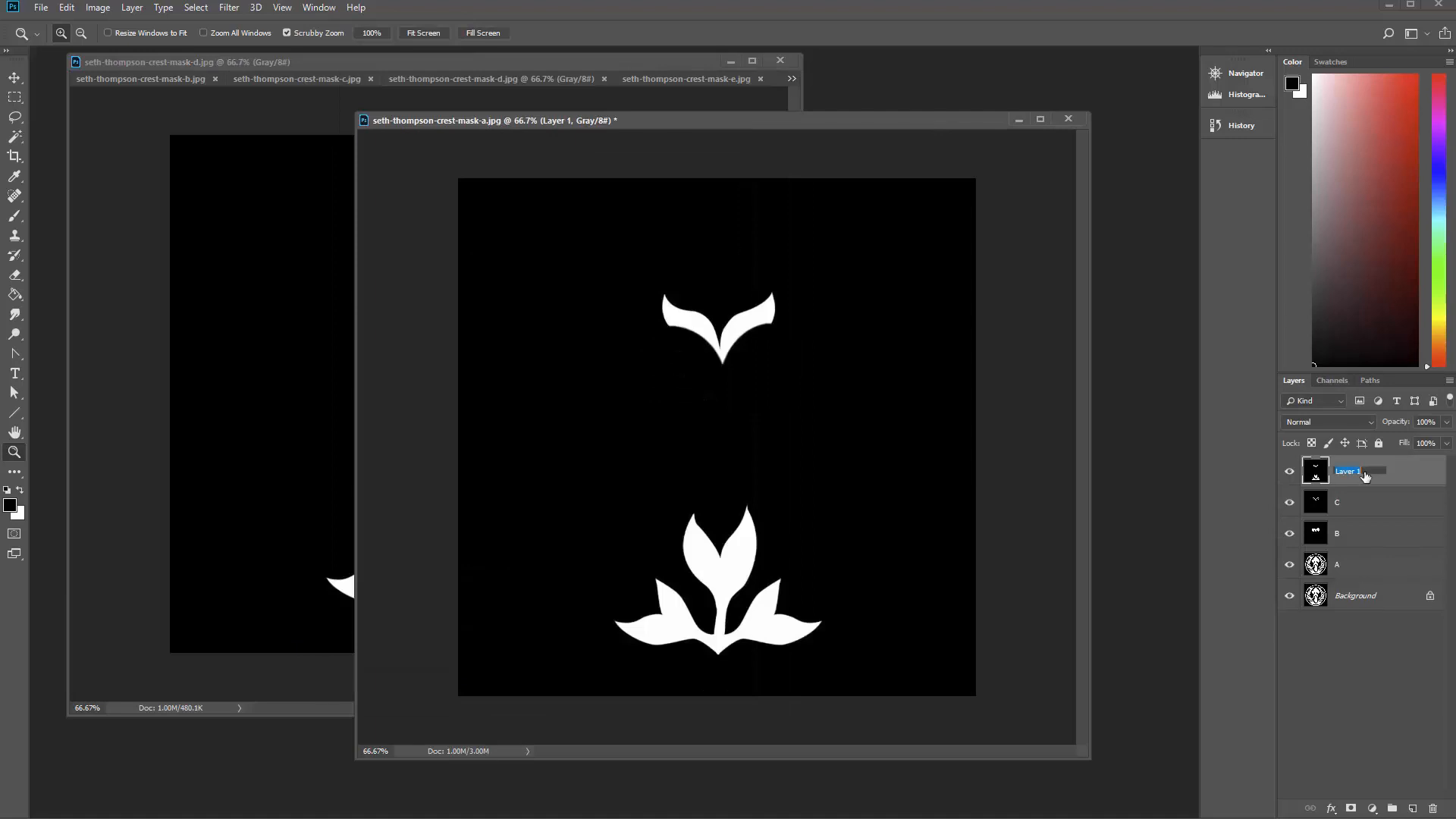
text(D)
key(Return)
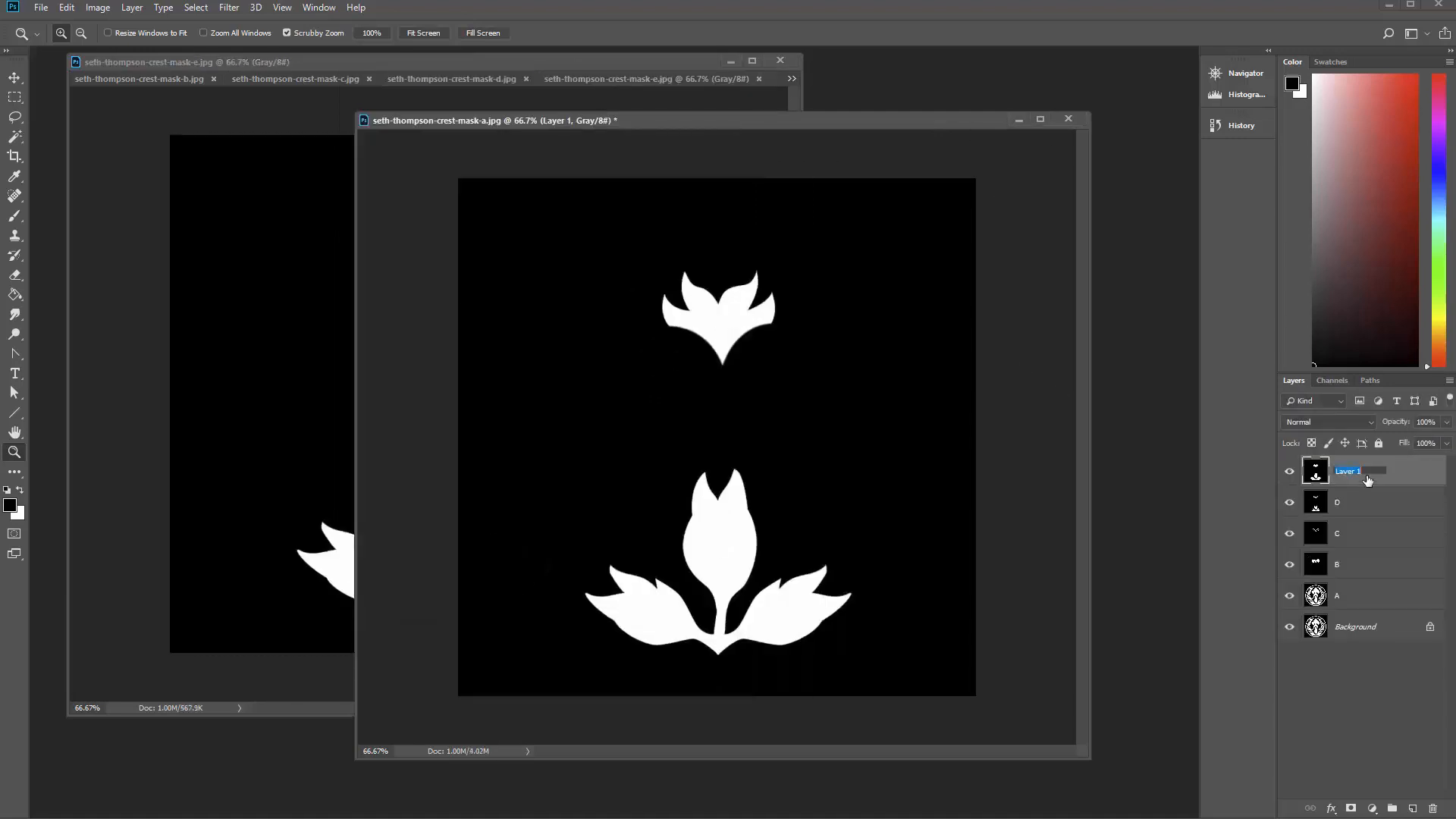
text(E)
key(Return)
Copy the crest-mask-f and crest-mask-g images into the crest-mask-a document as two new layers above E.
click(319, 8)
click(383, 662)
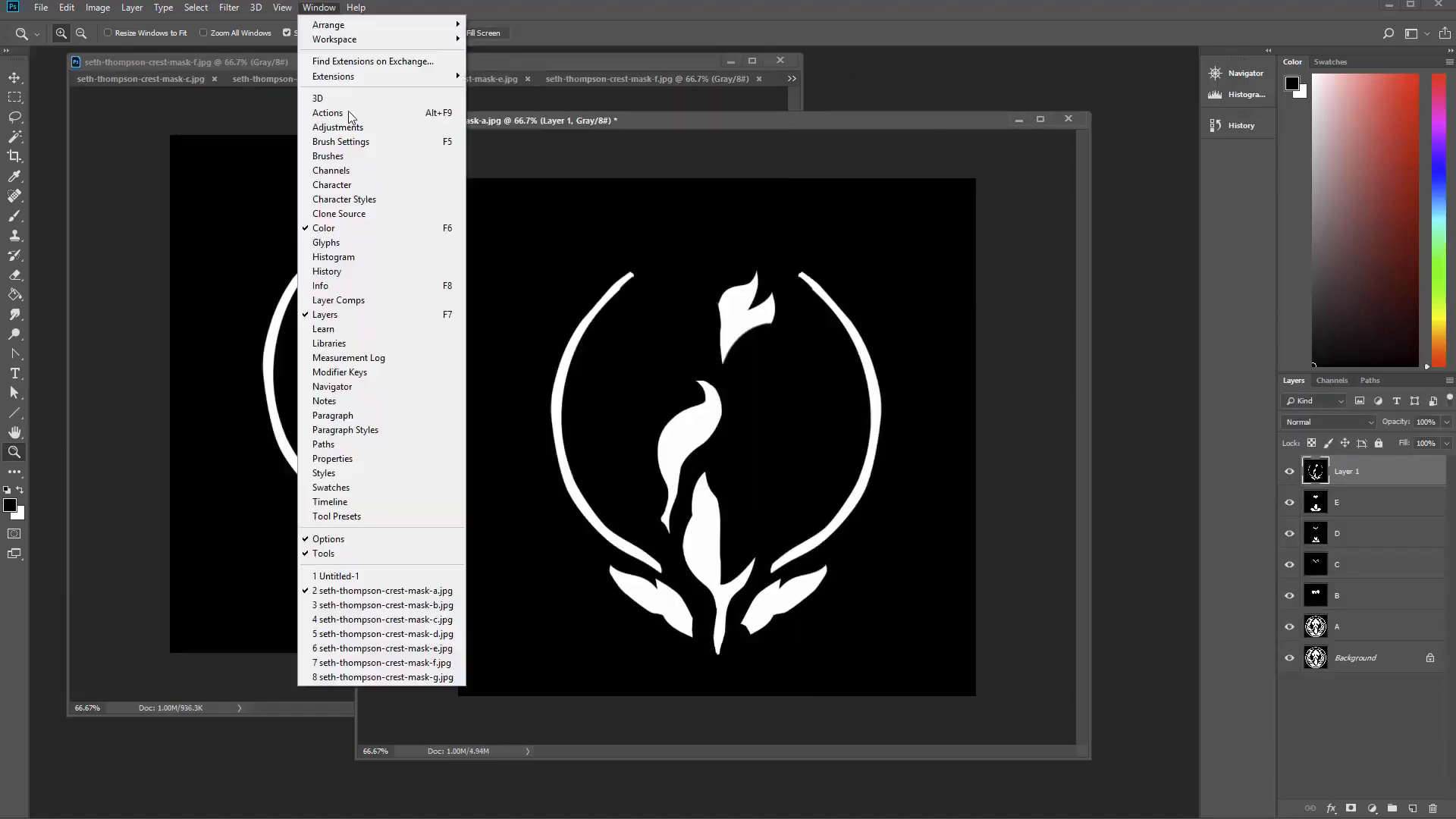
click(383, 676)
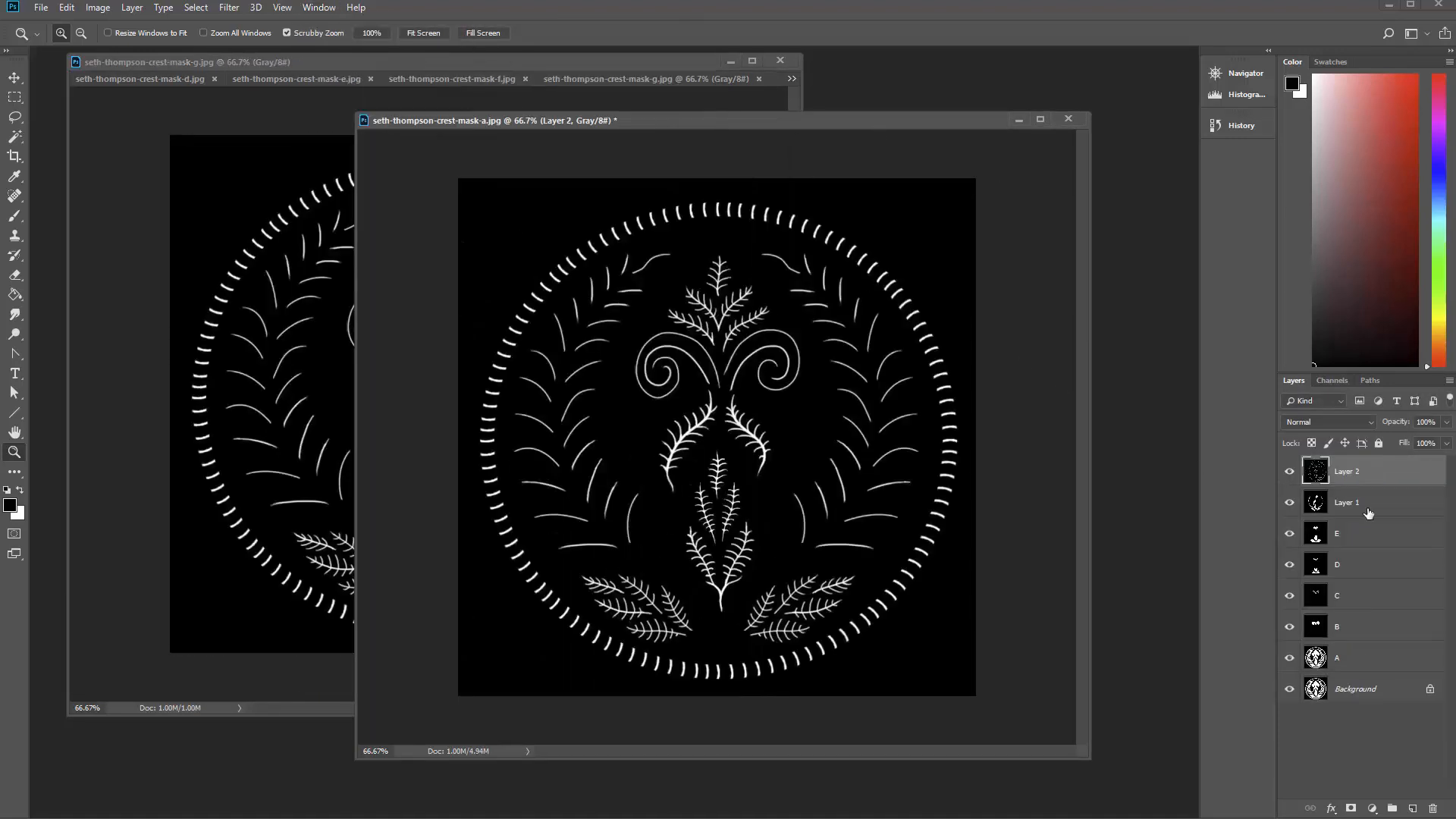
Rename the two newly pasted layers above E as F and G, with G on top.
double_click(1348, 503)
text(F)
key(Return)
double_click(1349, 471)
text(G)
key(Return)
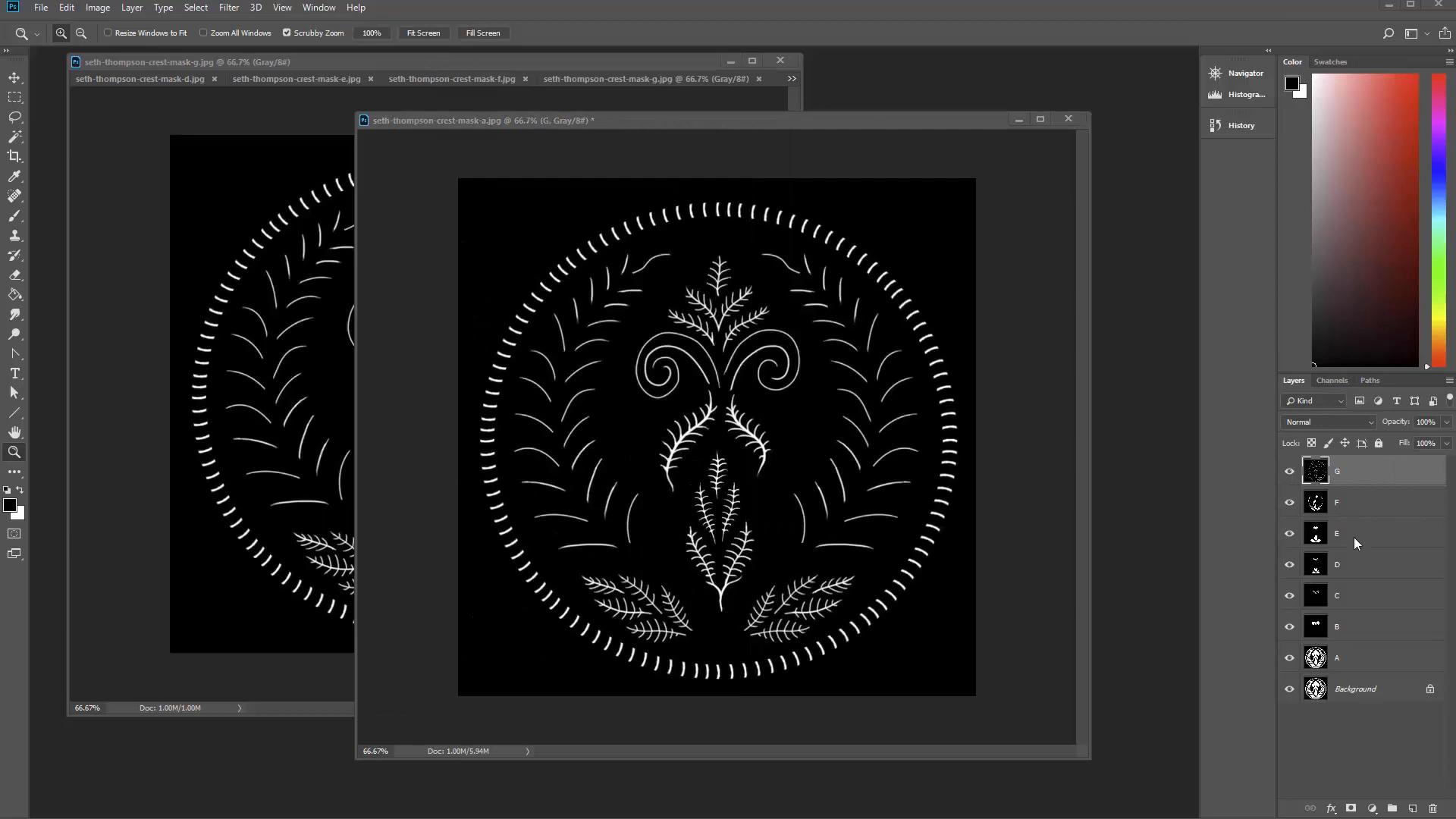
Inspect the stacked masks by hiding layers G, F, E and D in turn, and show all four again.
click(1289, 471)
click(1289, 502)
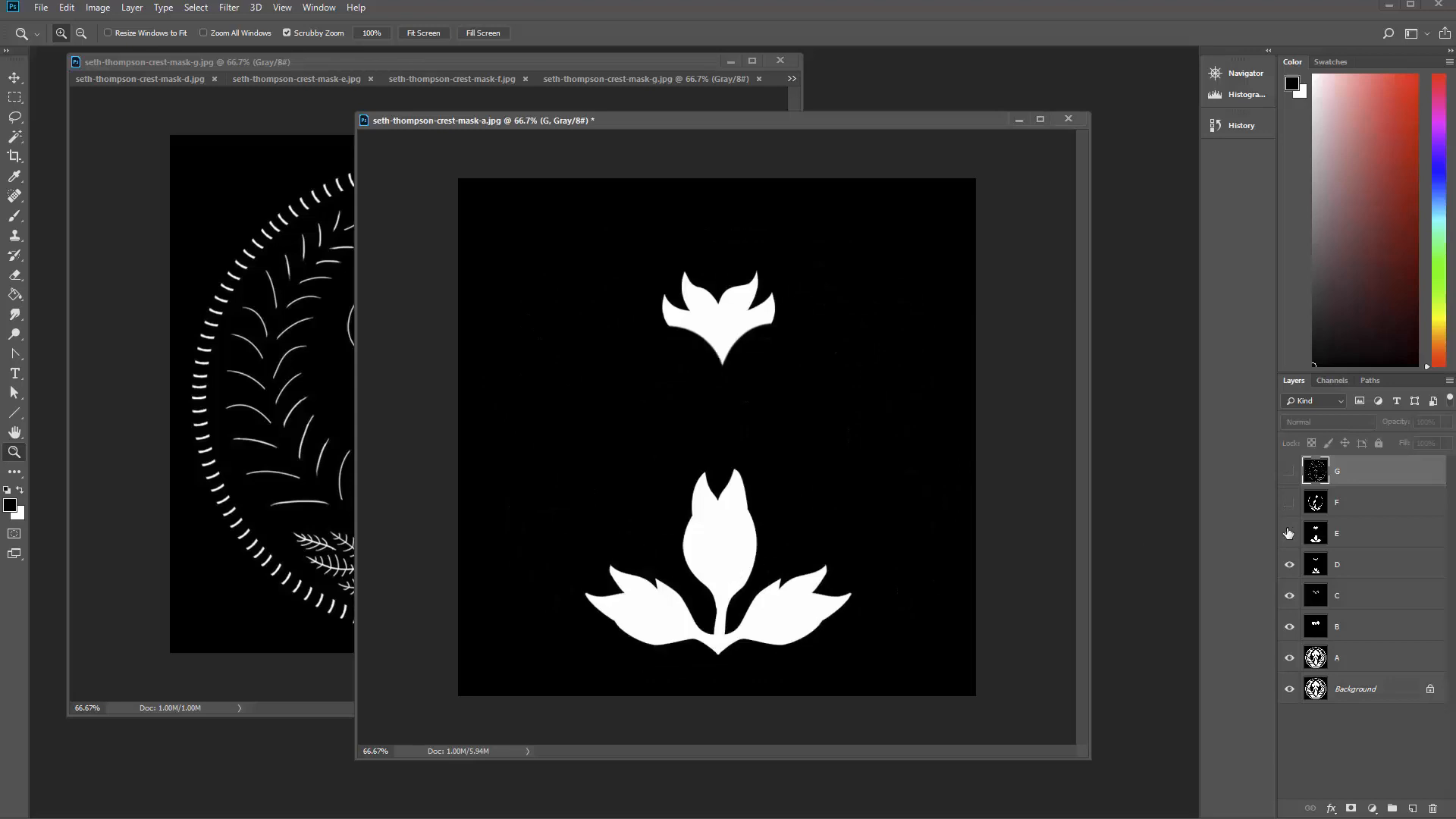
click(1288, 536)
click(1289, 566)
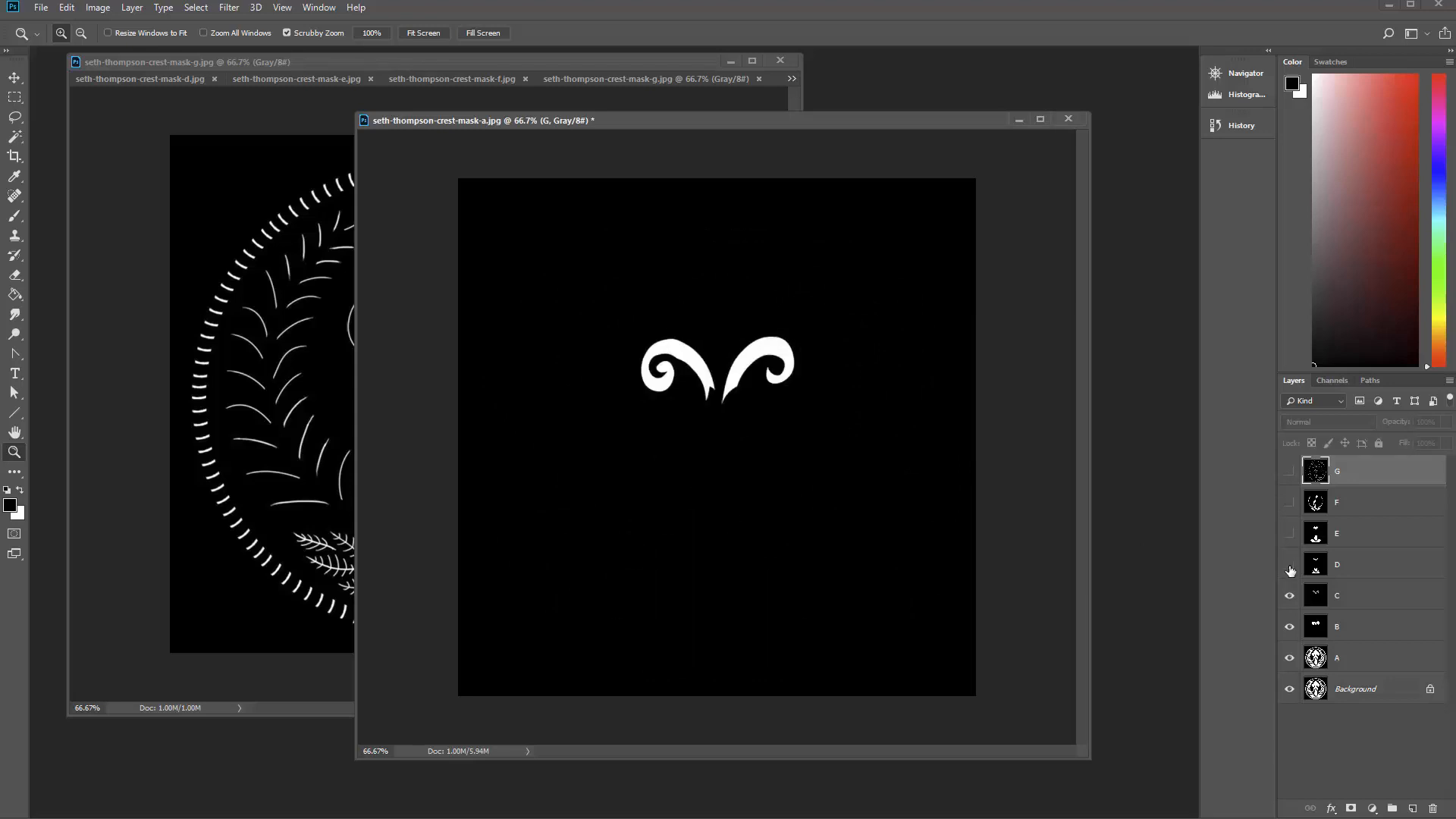
click(1289, 564)
click(1289, 533)
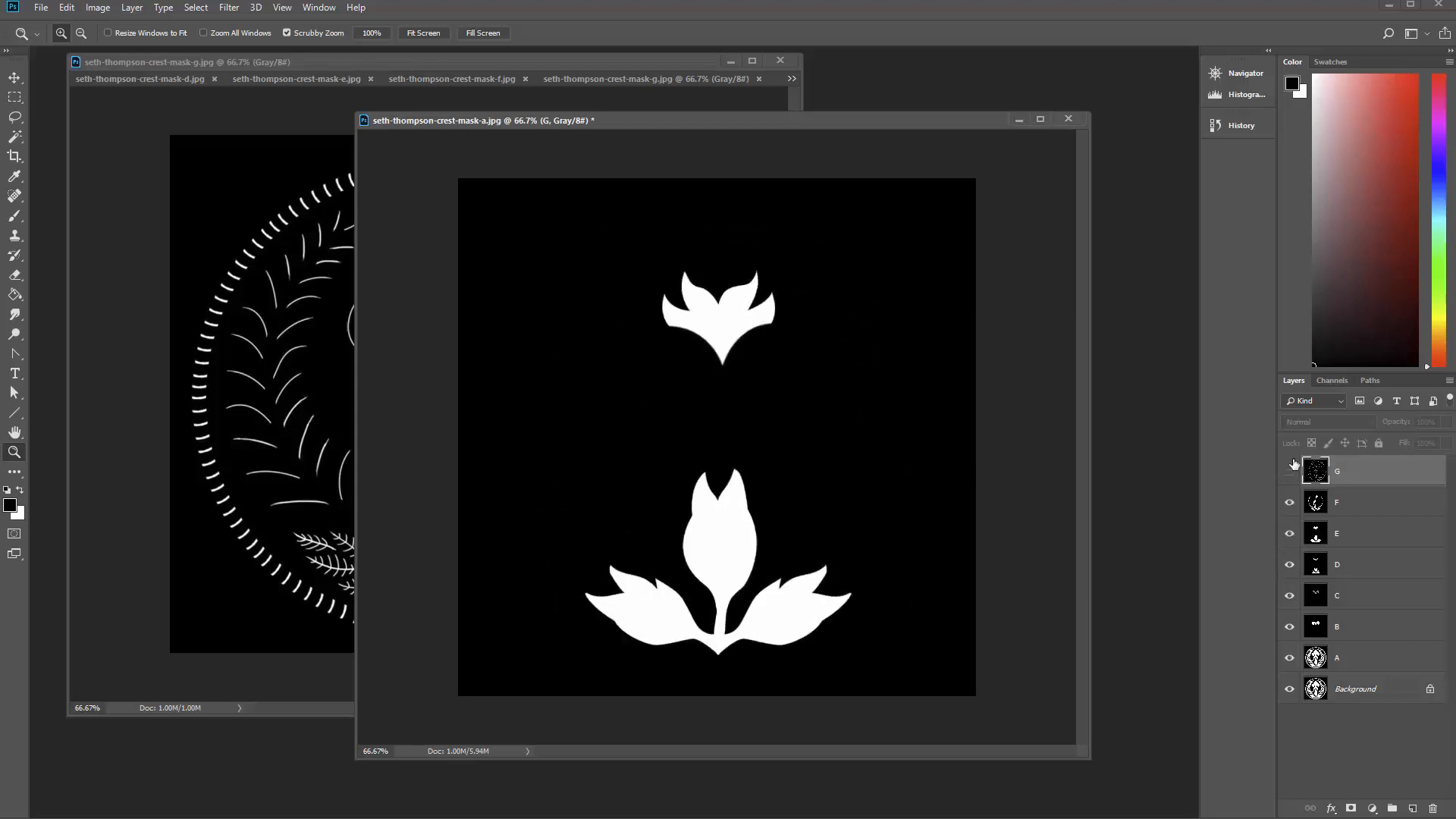
click(1289, 502)
click(1290, 473)
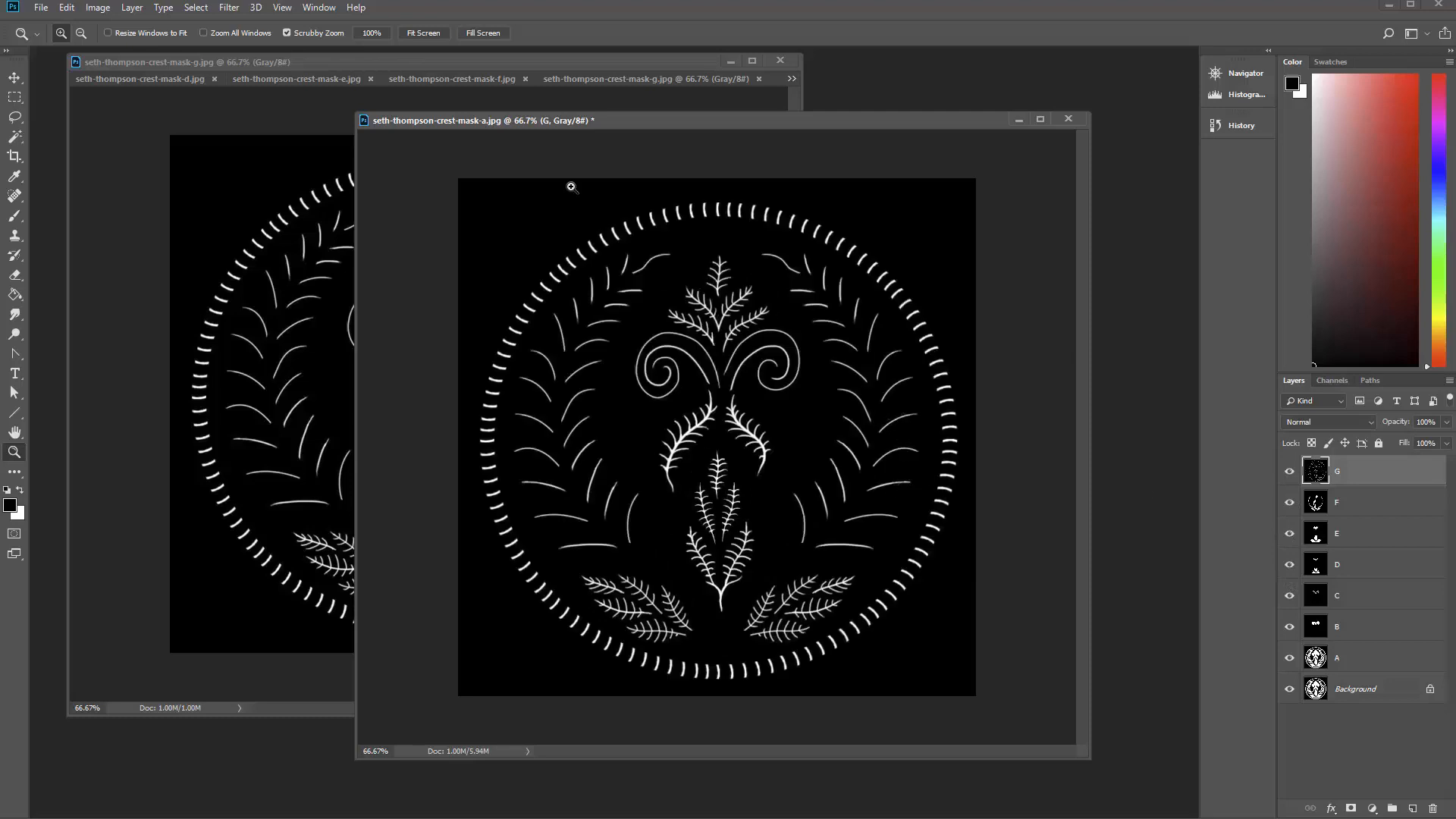
Close the crest-mask-b to crest-mask-g documents and minimize Untitled-1, keeping only the layered crest-mask-a document in view.
click(319, 7)
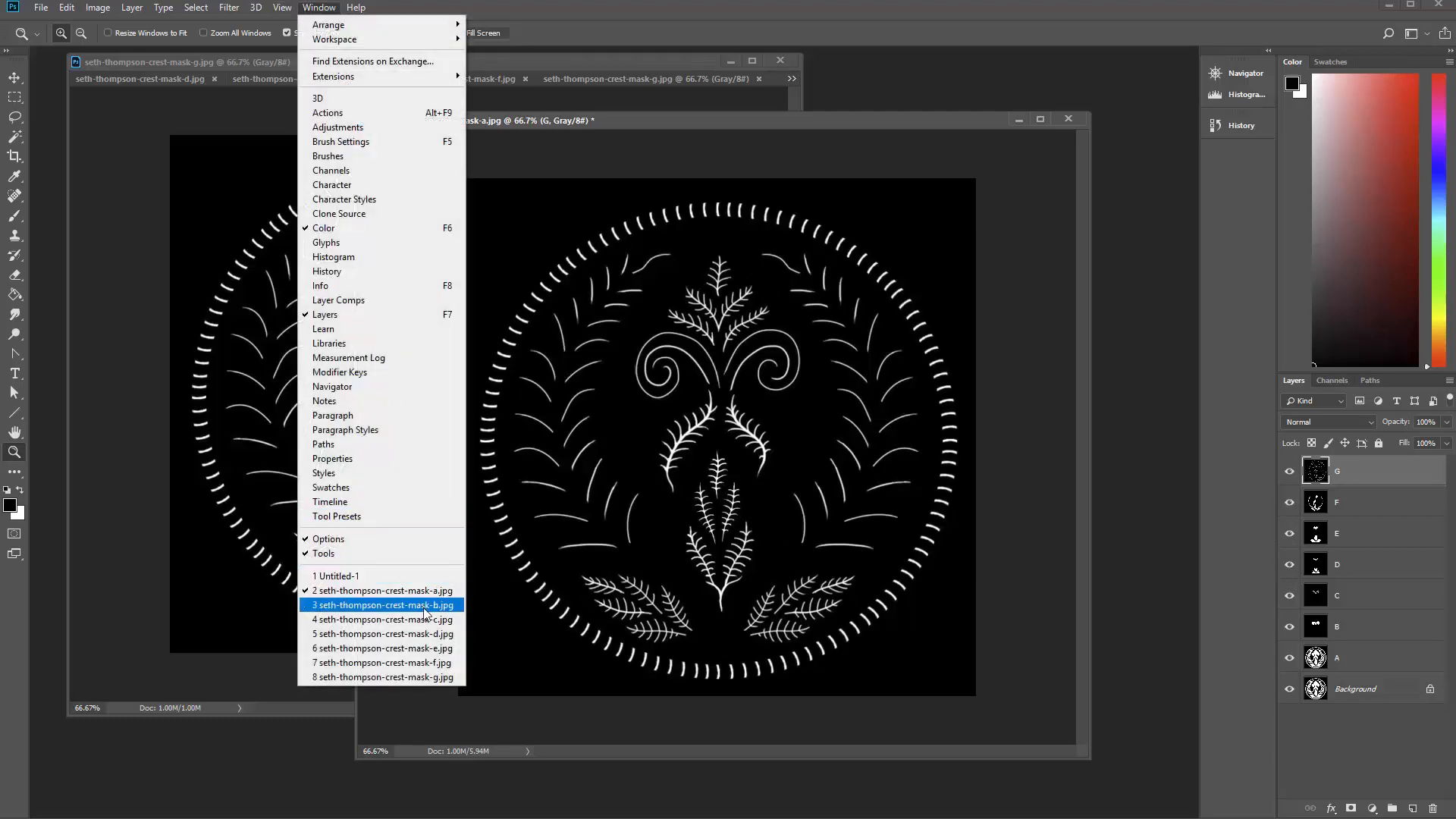
click(379, 604)
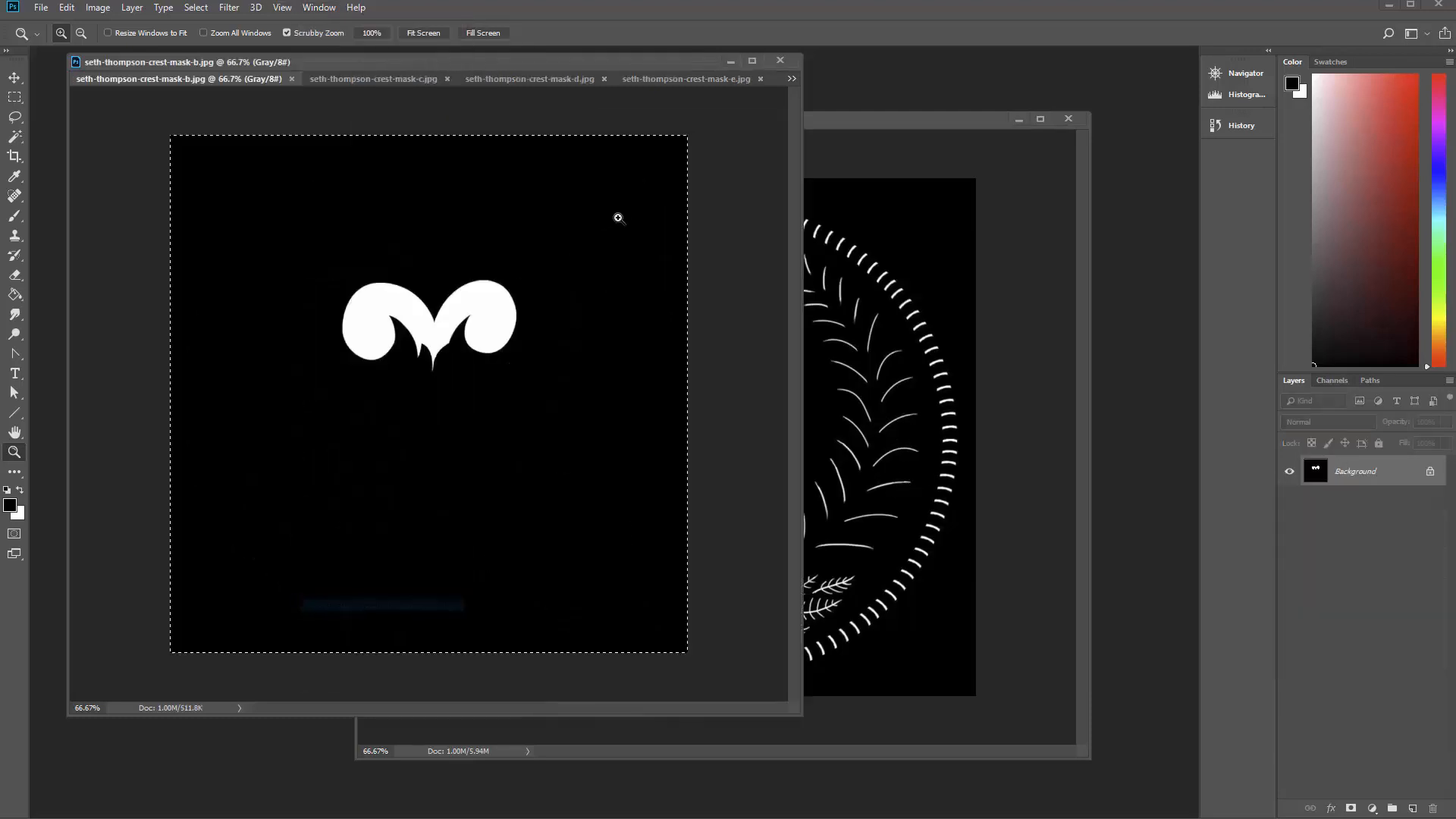
click(290, 79)
click(370, 79)
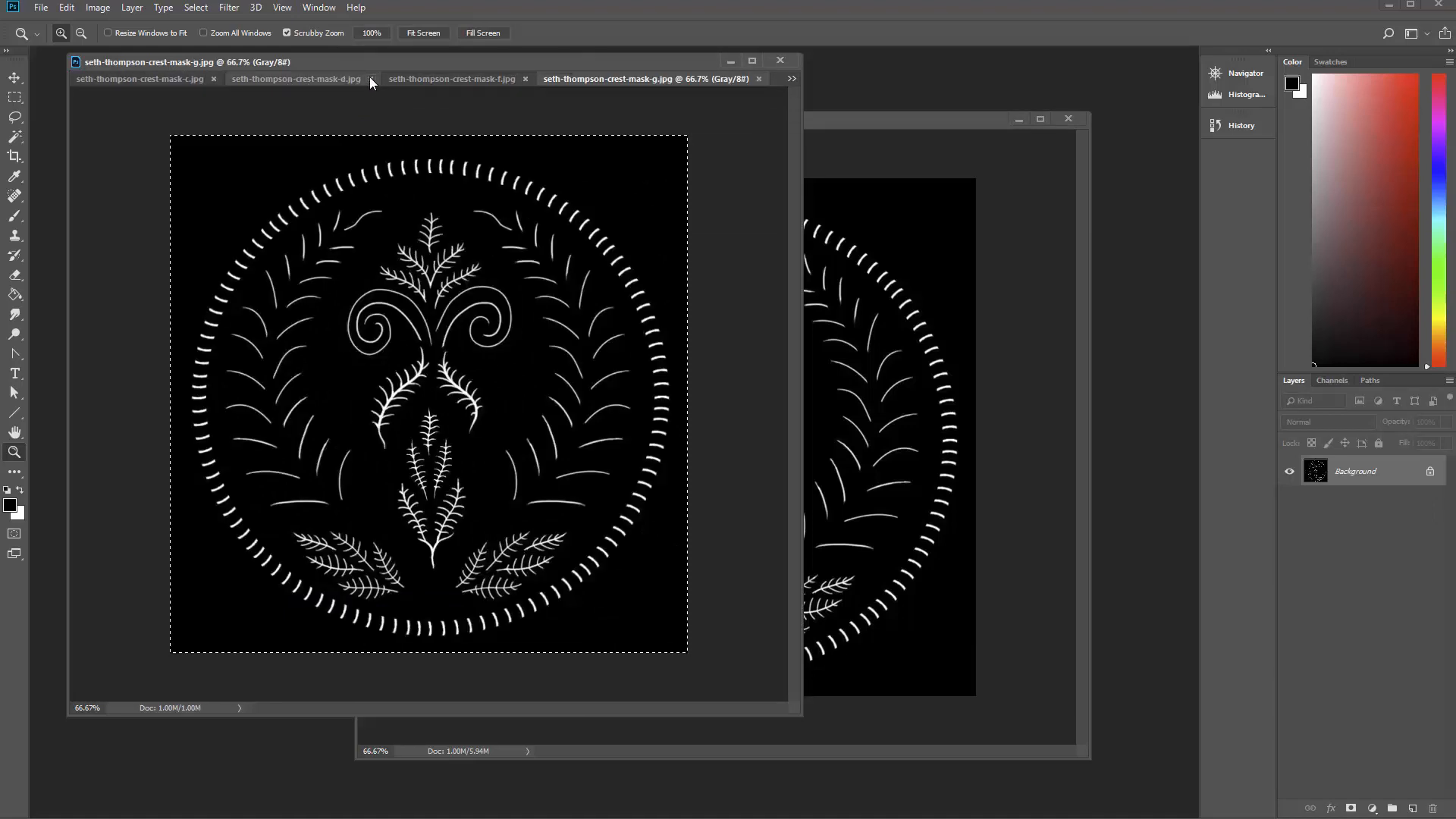
click(370, 79)
click(370, 79)
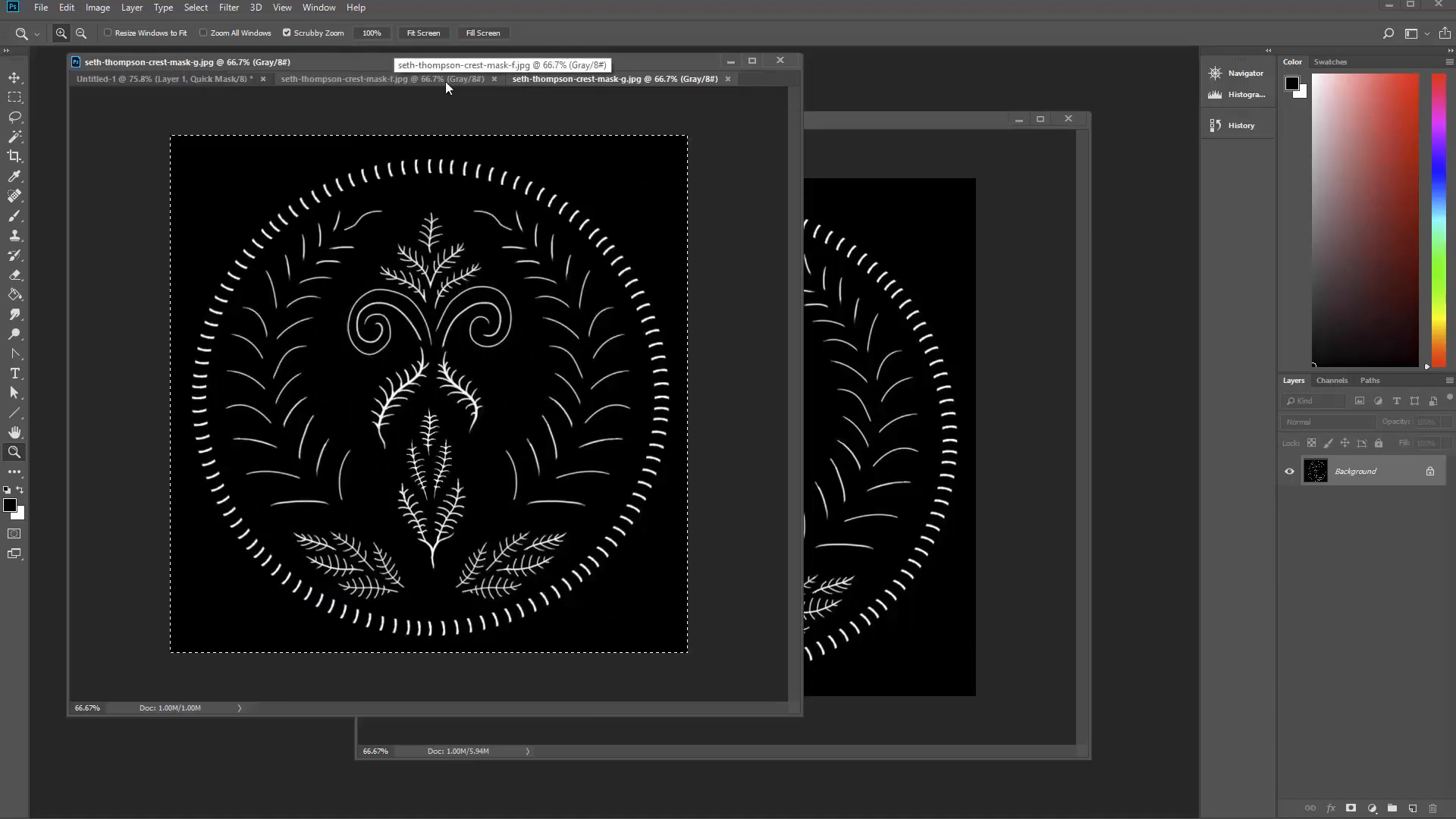
click(493, 79)
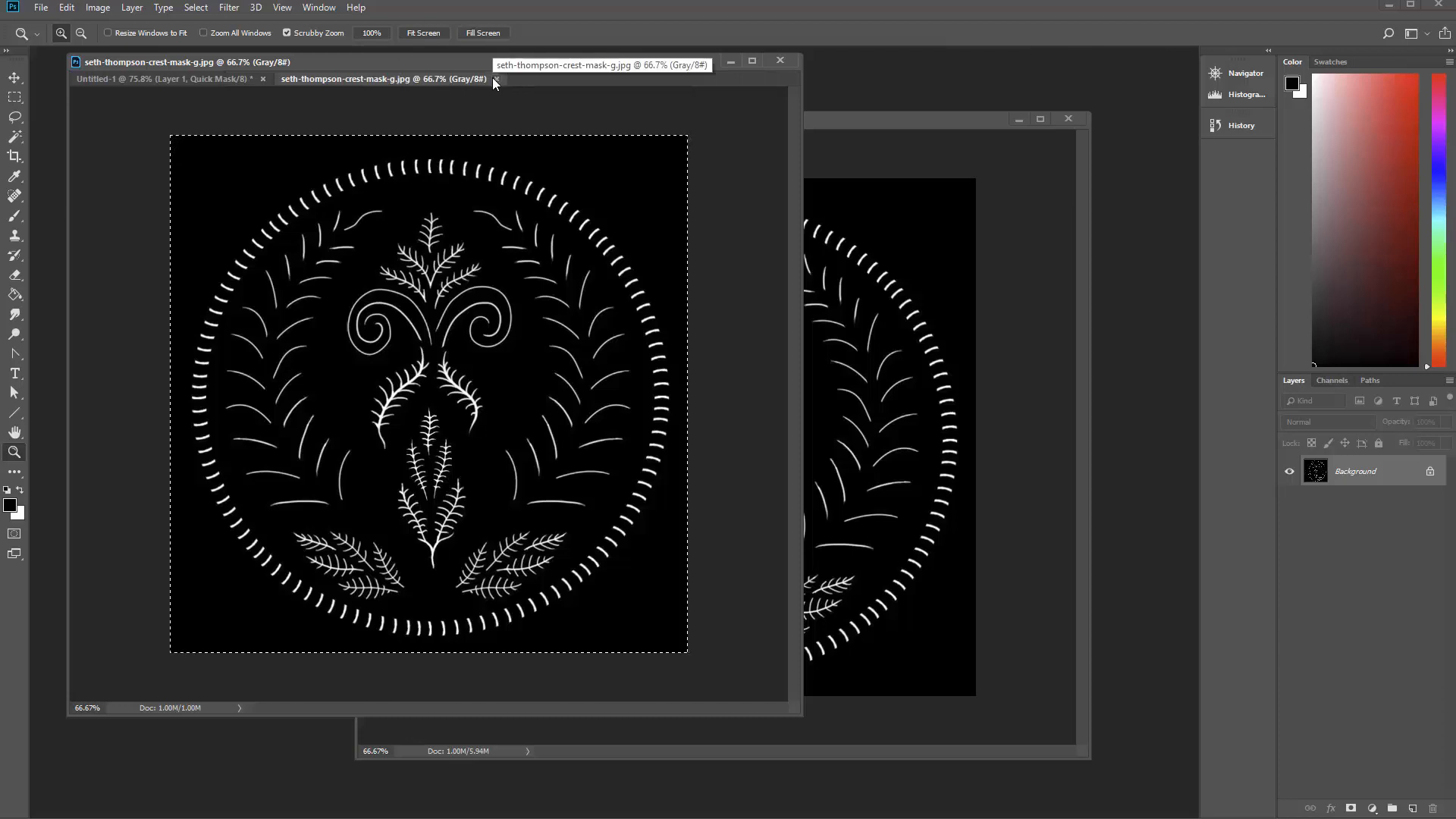
click(496, 79)
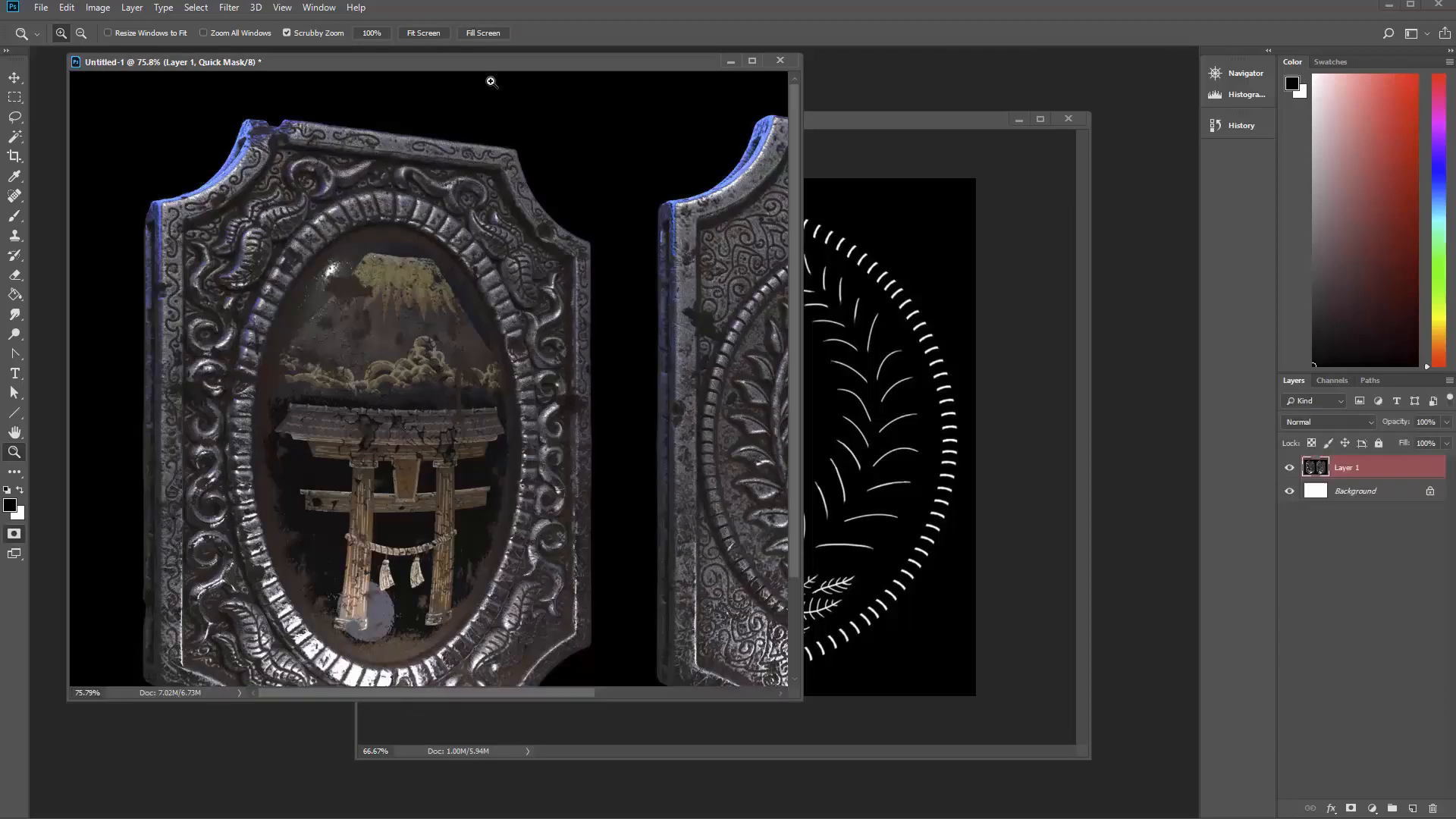
click(727, 62)
drag(808, 124, 776, 103)
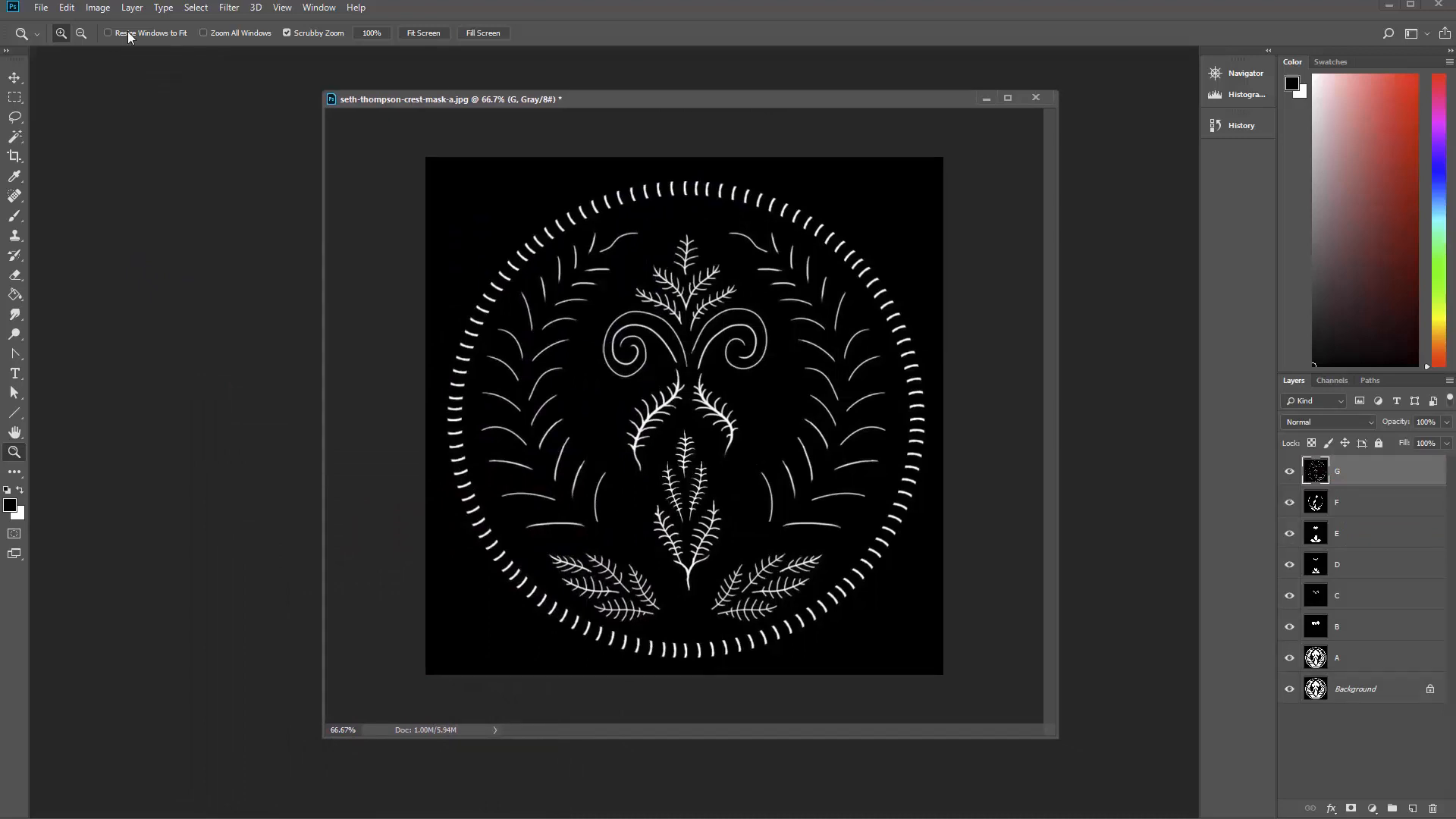
Save the layered document as the Photoshop file Crest_Masks in From_ArtStation with Maximize Compatibility enabled.
click(41, 7)
click(76, 176)
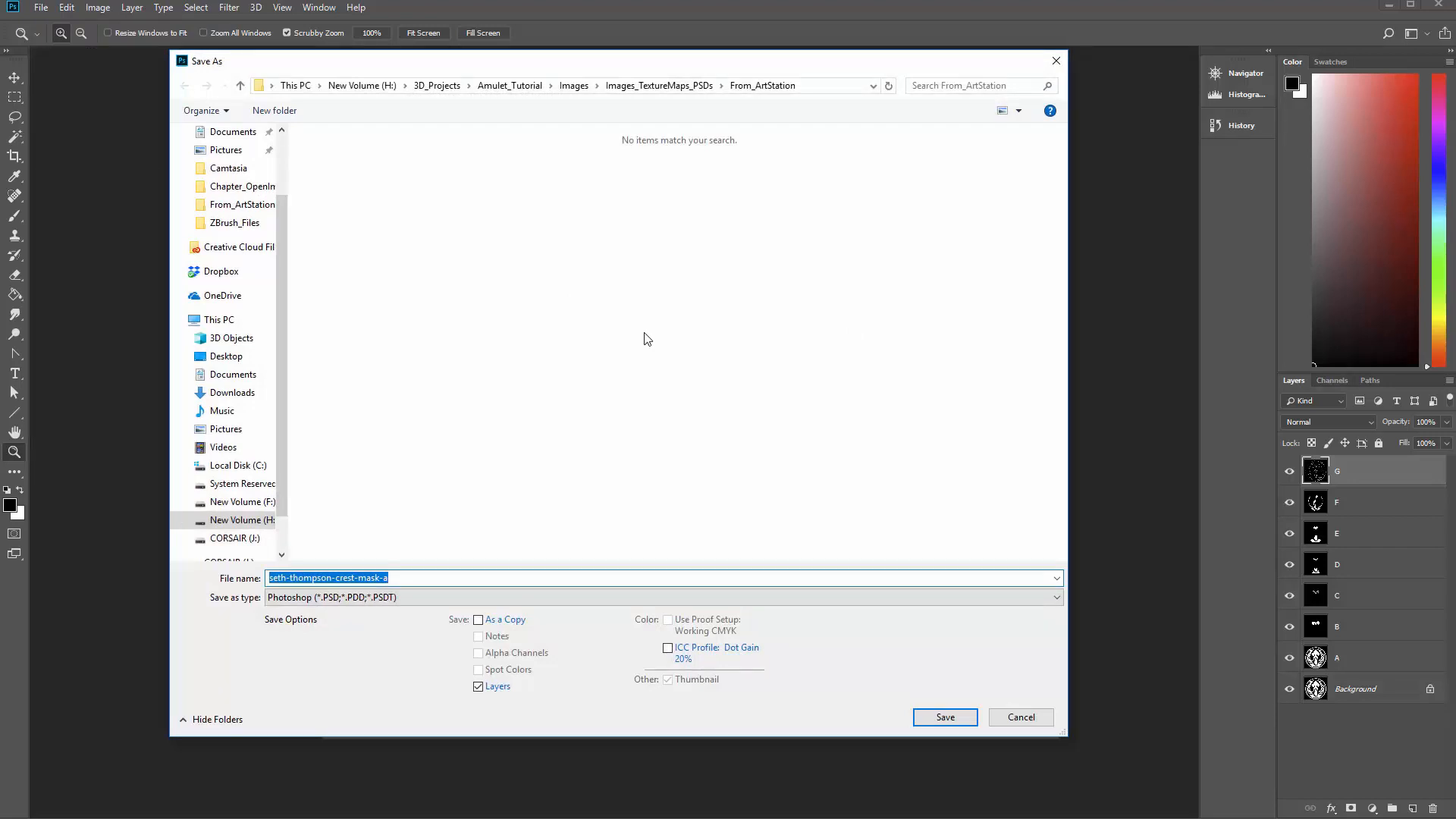
text(Crest_Masks)
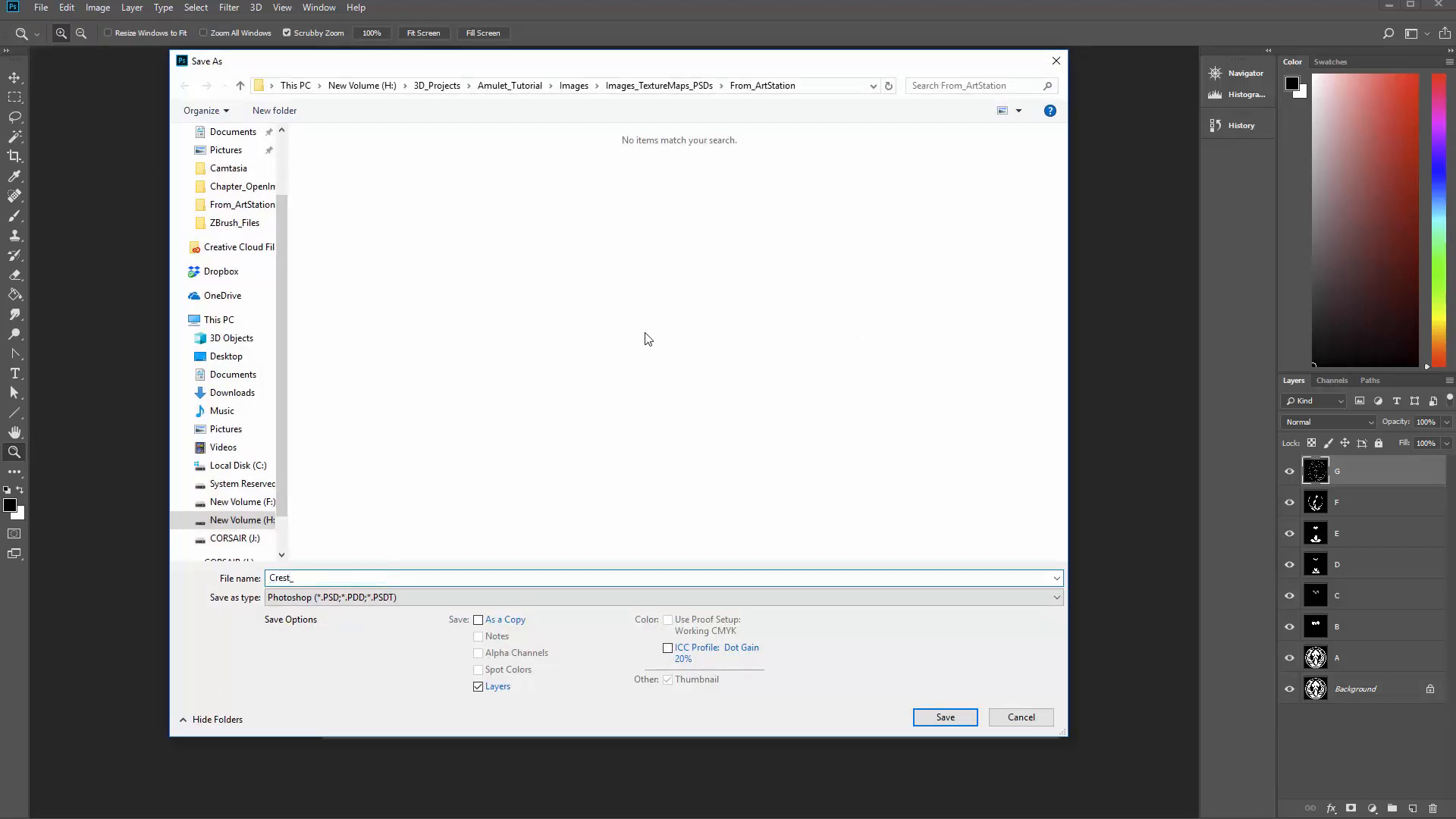
click(938, 718)
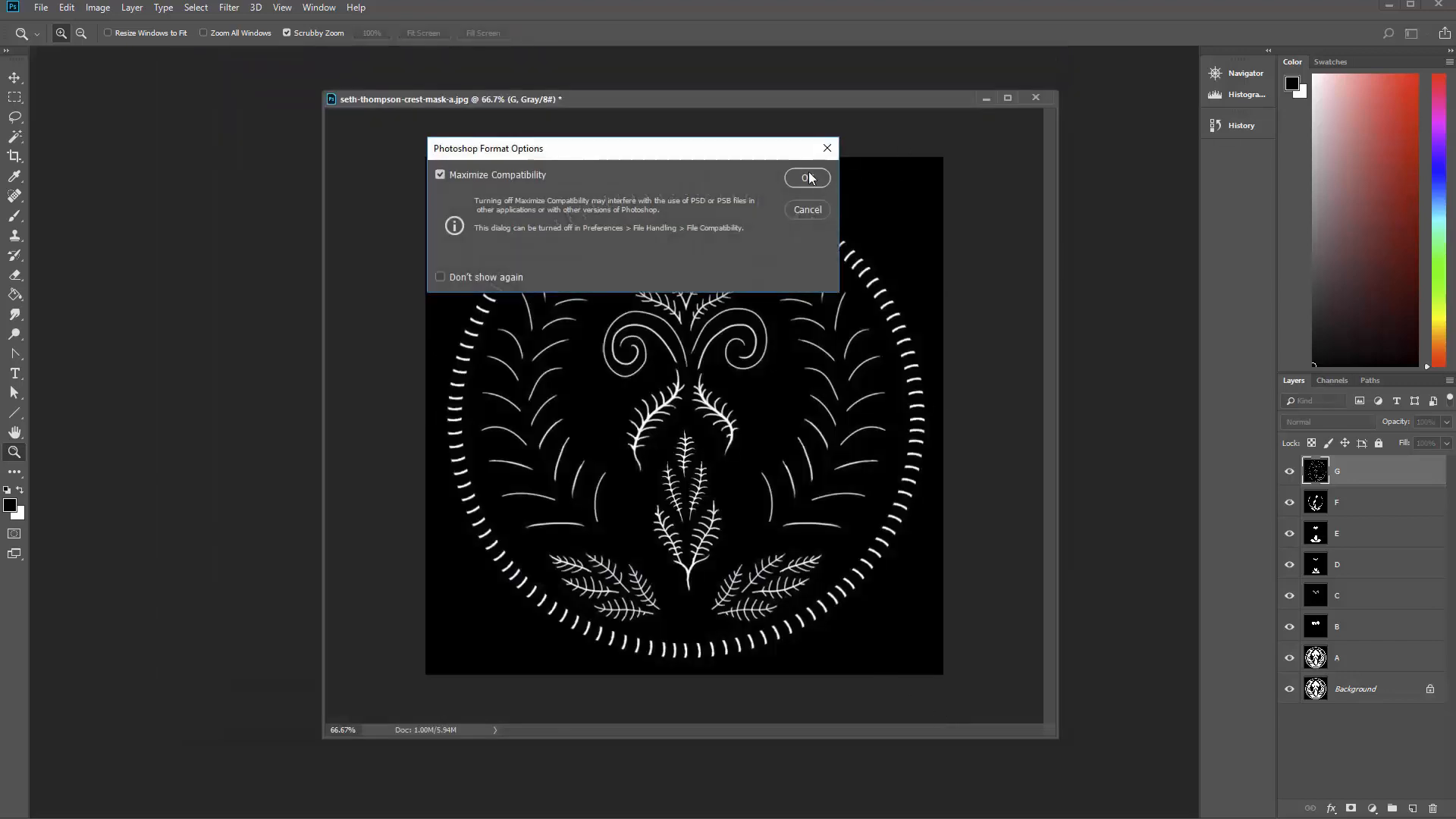
click(808, 179)
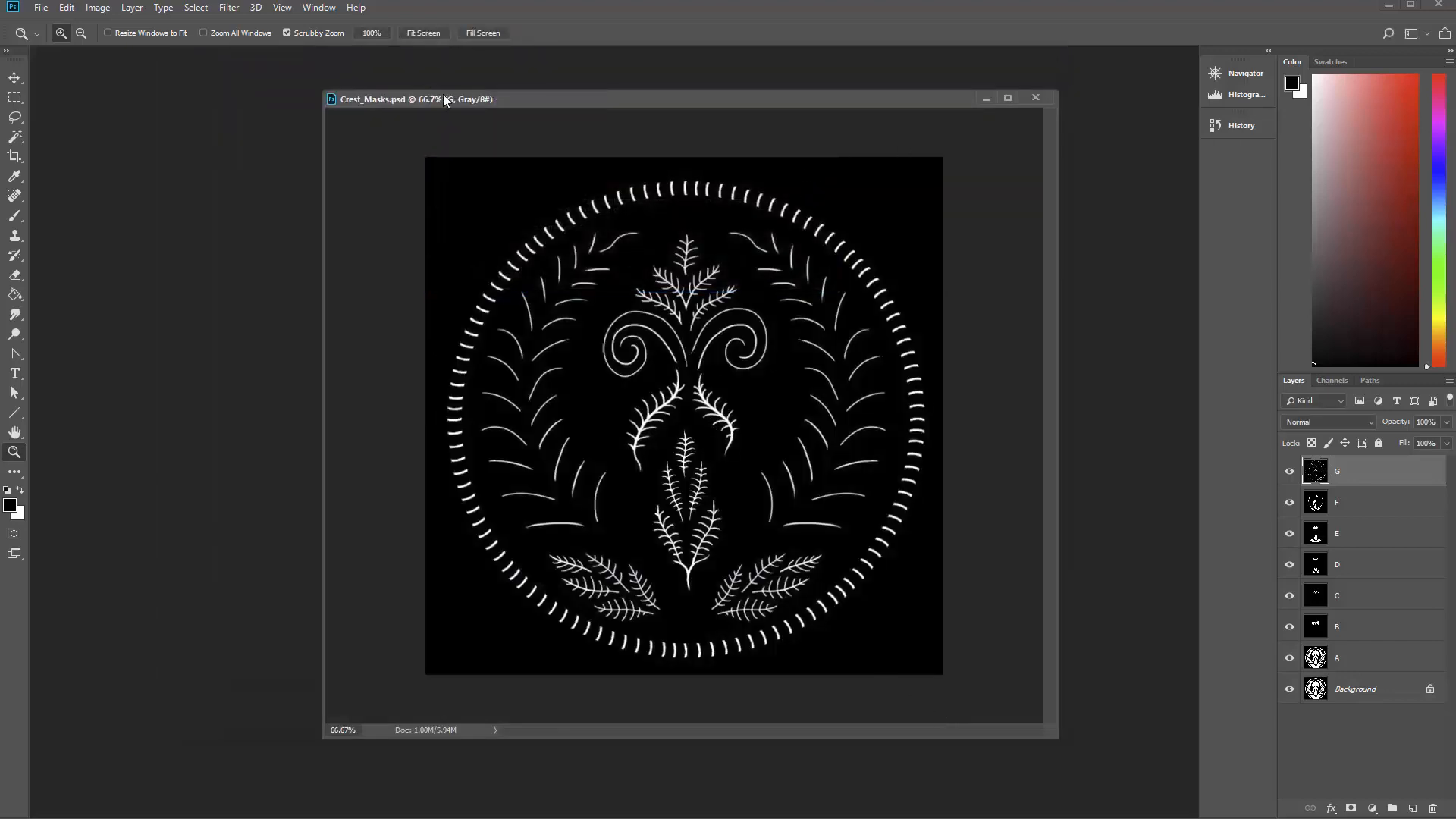
drag(442, 99, 381, 67)
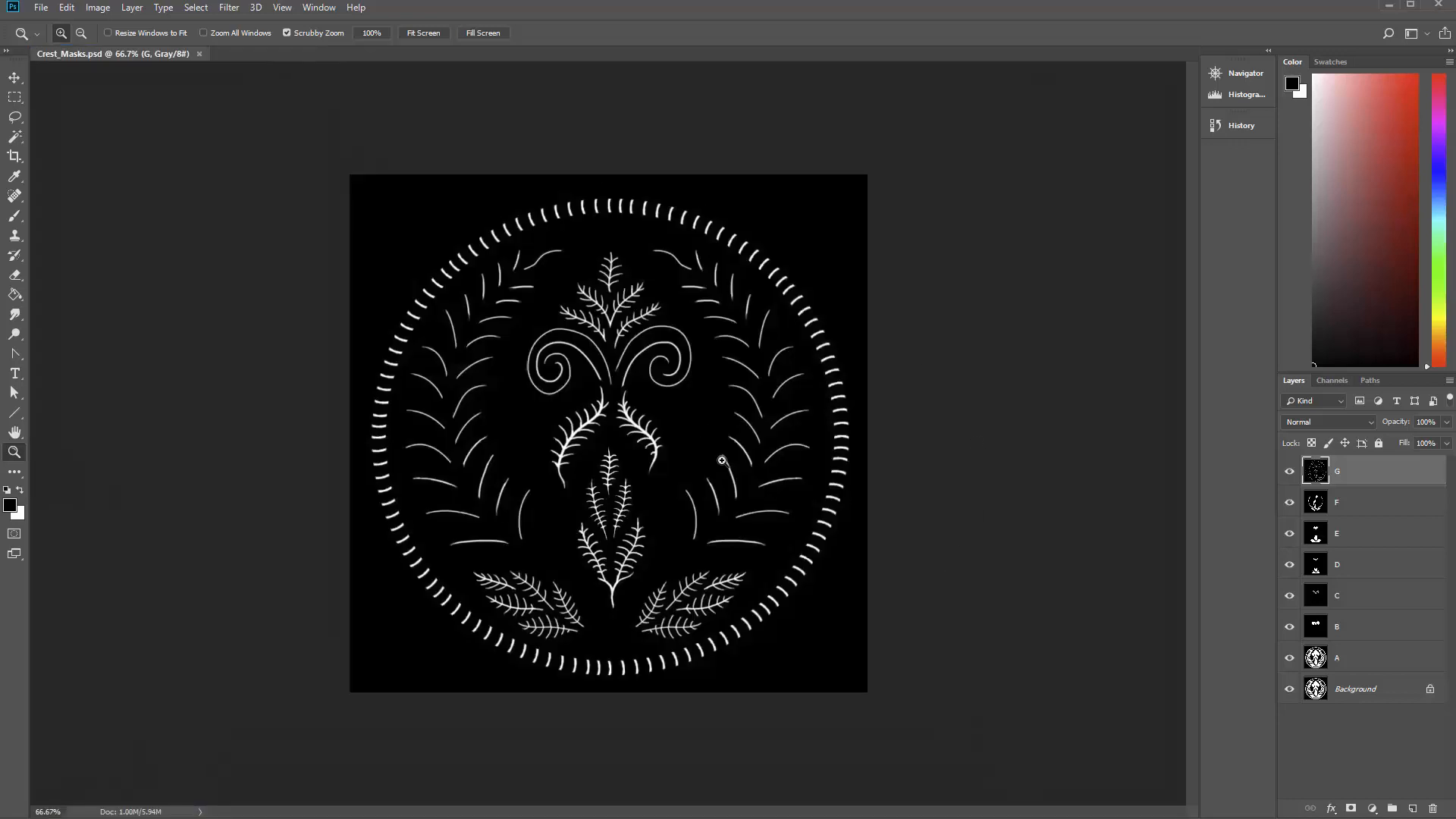
click(722, 460)
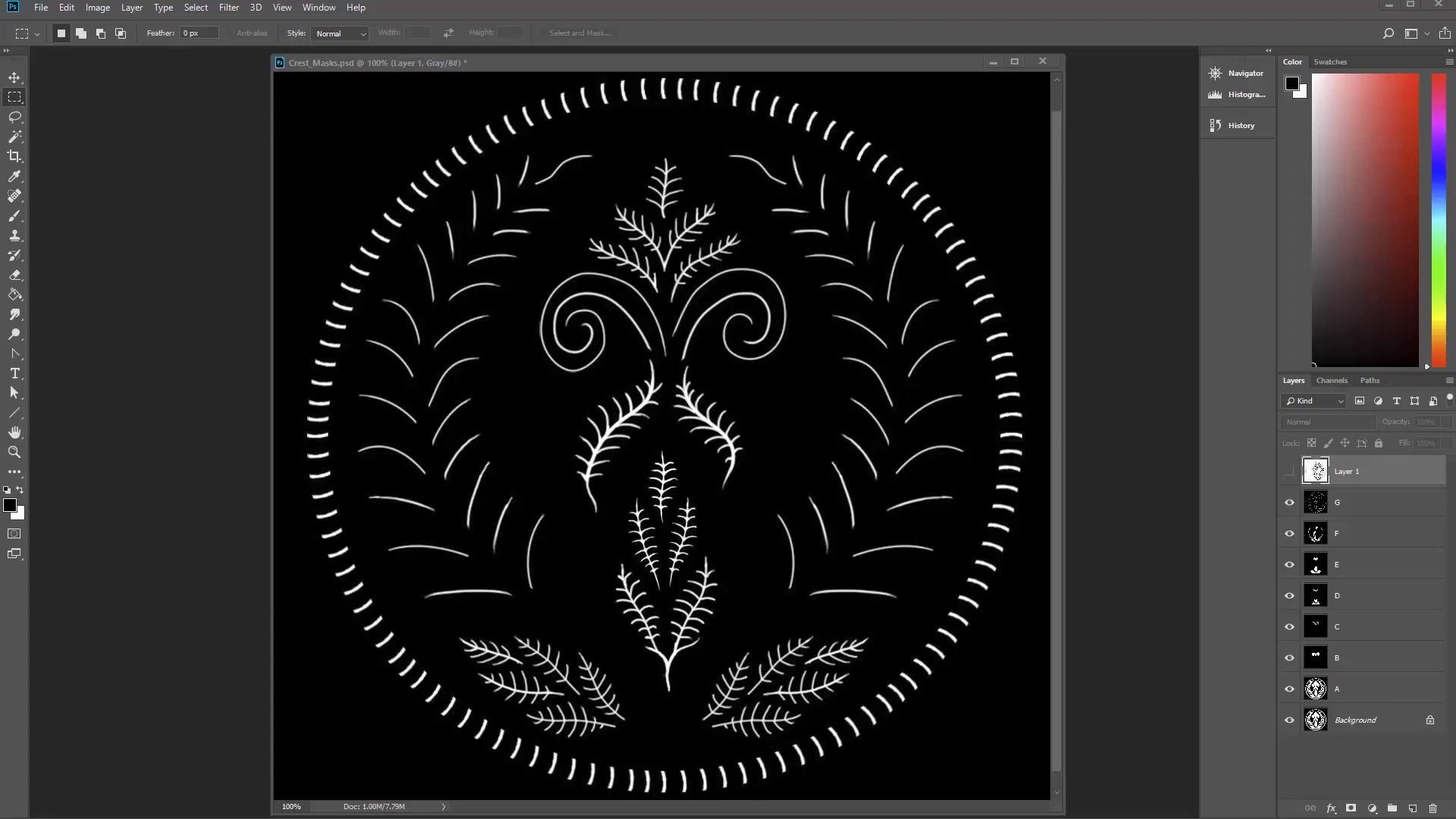
Switch to the ArtStation Amulet page in Chrome and save the Crest_Concept sketch to From_ArtStation, replacing the existing Crest_Concept.jpg.
key(alt+Tab)
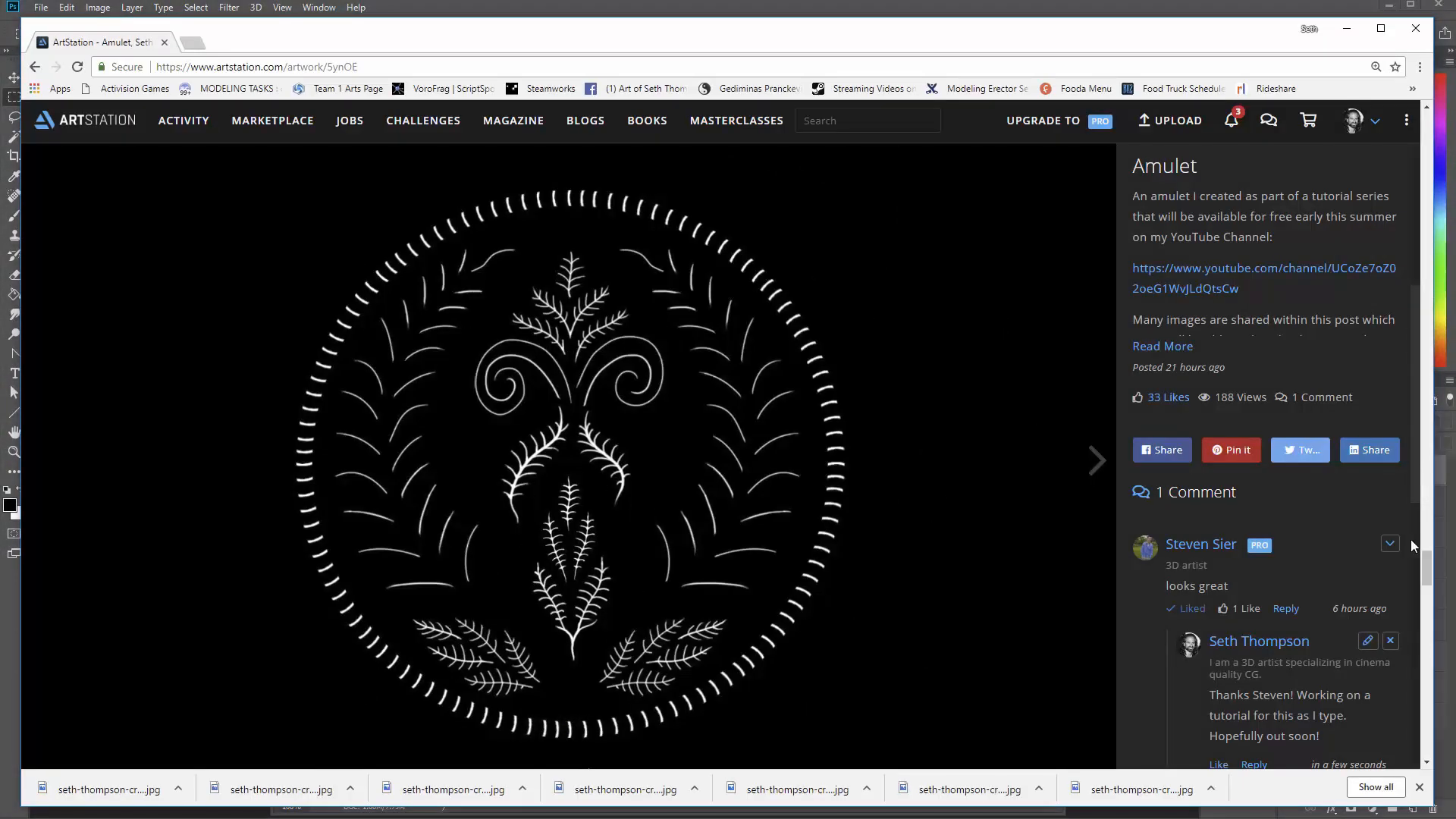
scroll(1427, 602, down, 5)
scroll(1426, 603, down, 4)
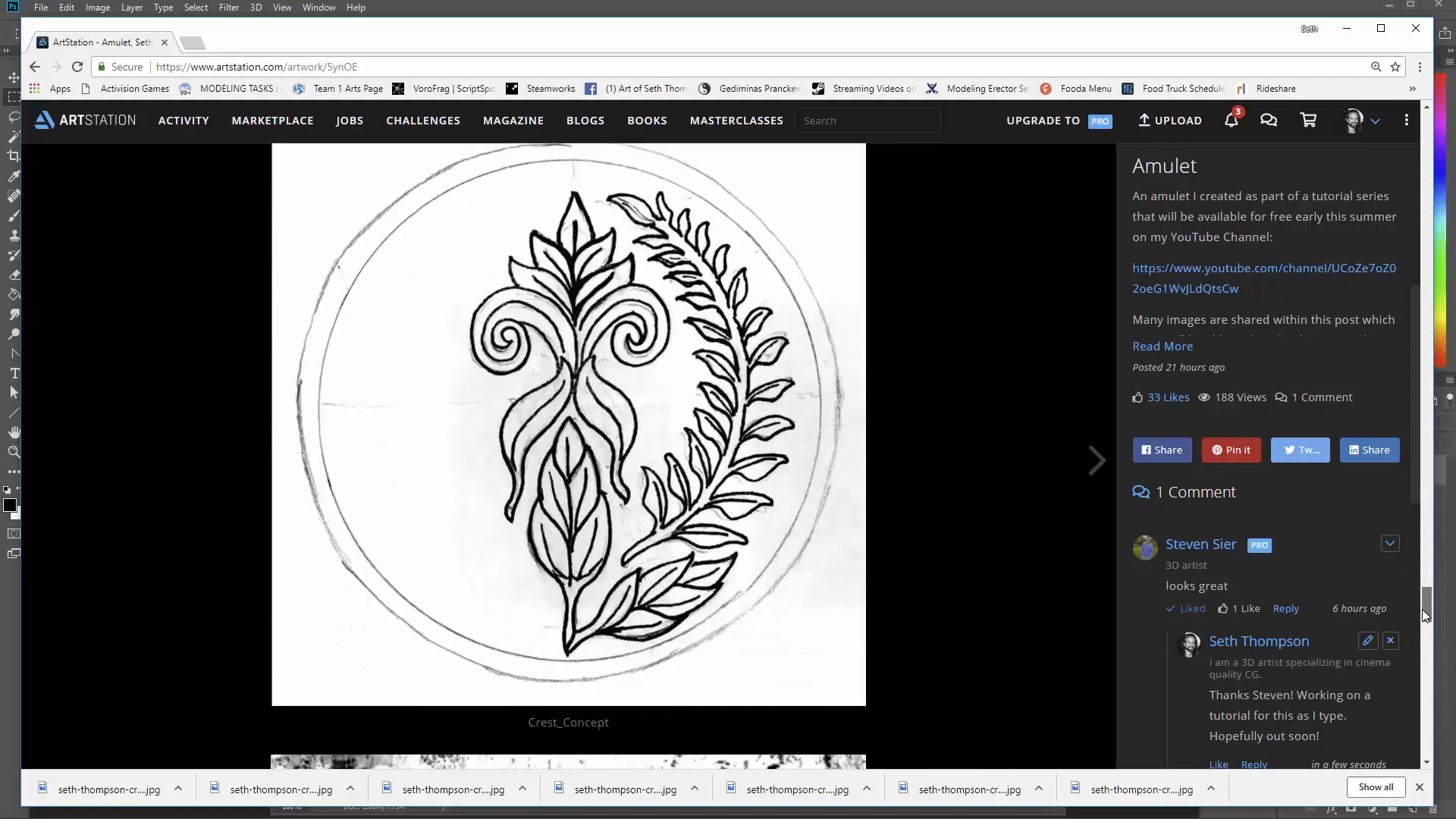
right_click(637, 474)
click(661, 498)
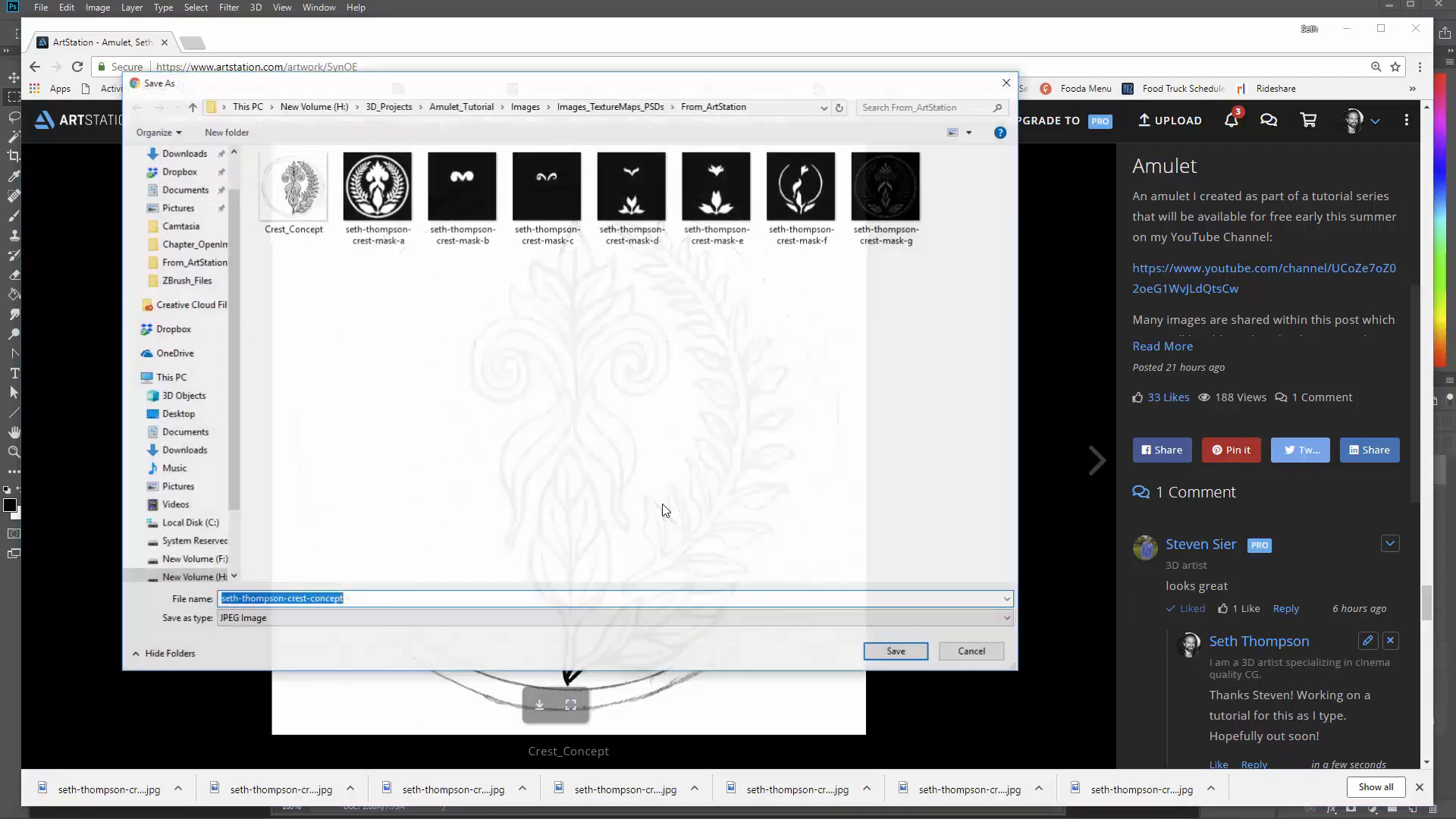
click(294, 209)
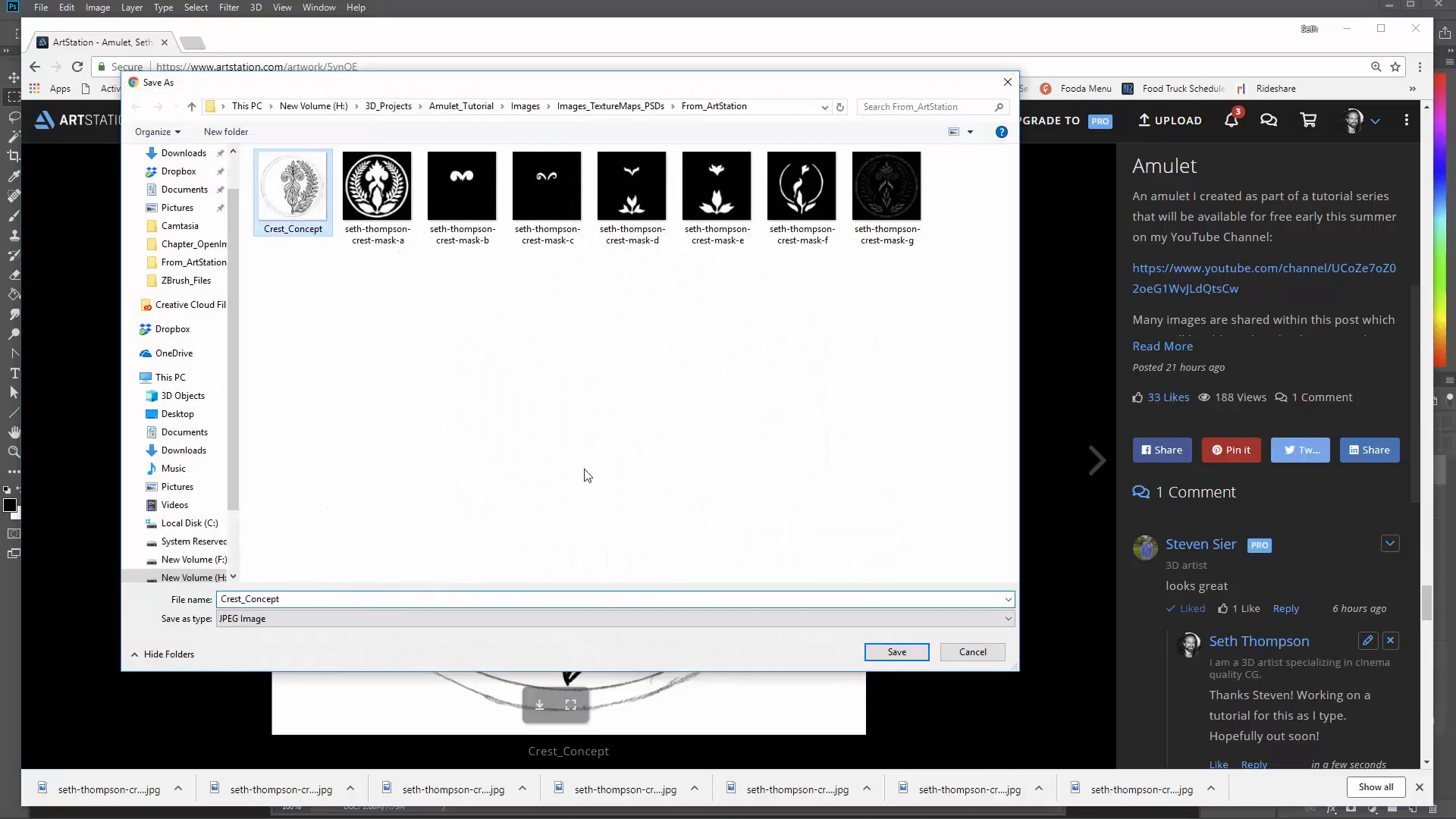
click(896, 650)
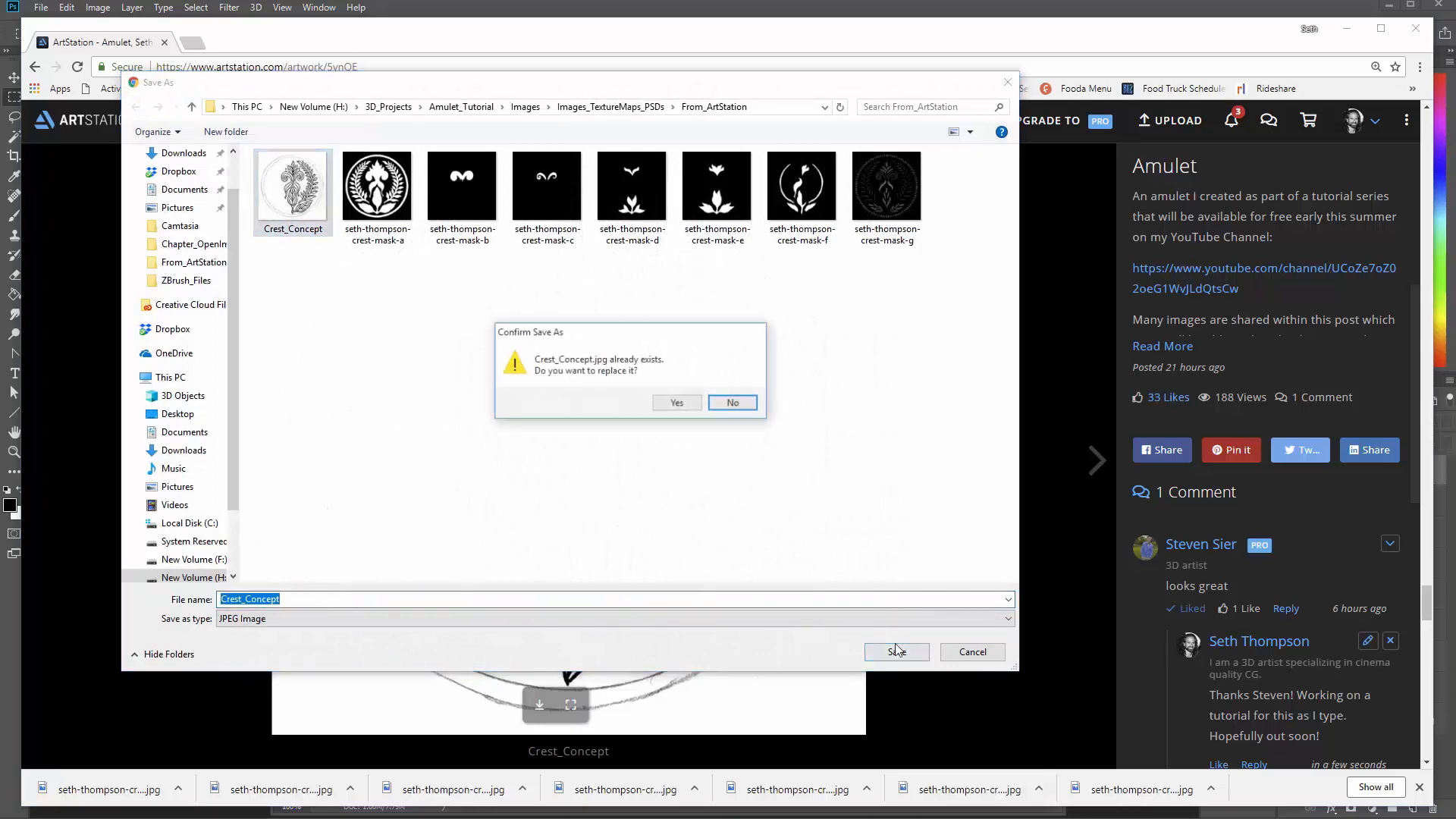
click(677, 404)
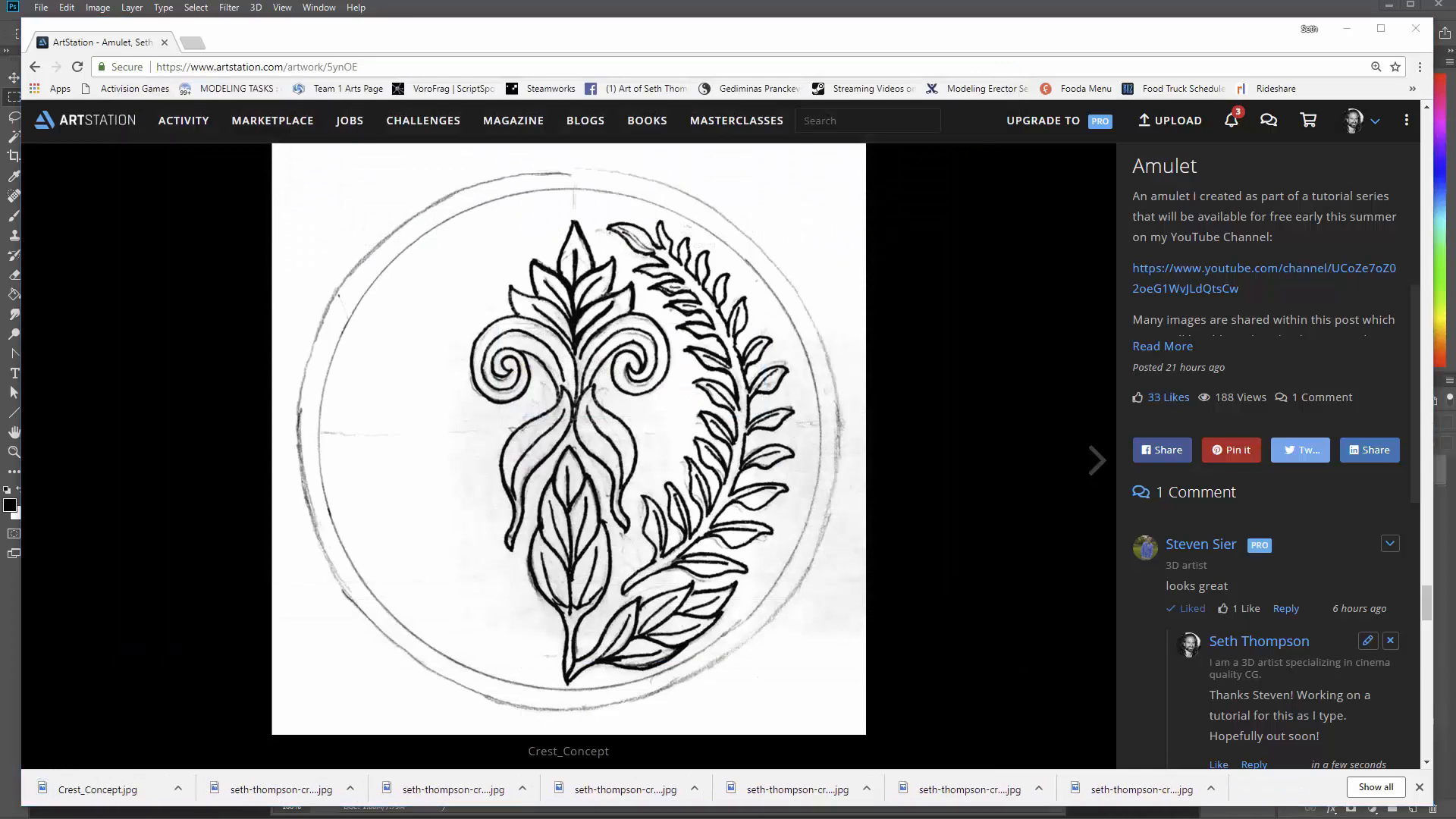
Switch back to Photoshop and open the Crest_Concept image from From_ArtStation.
click(568, 14)
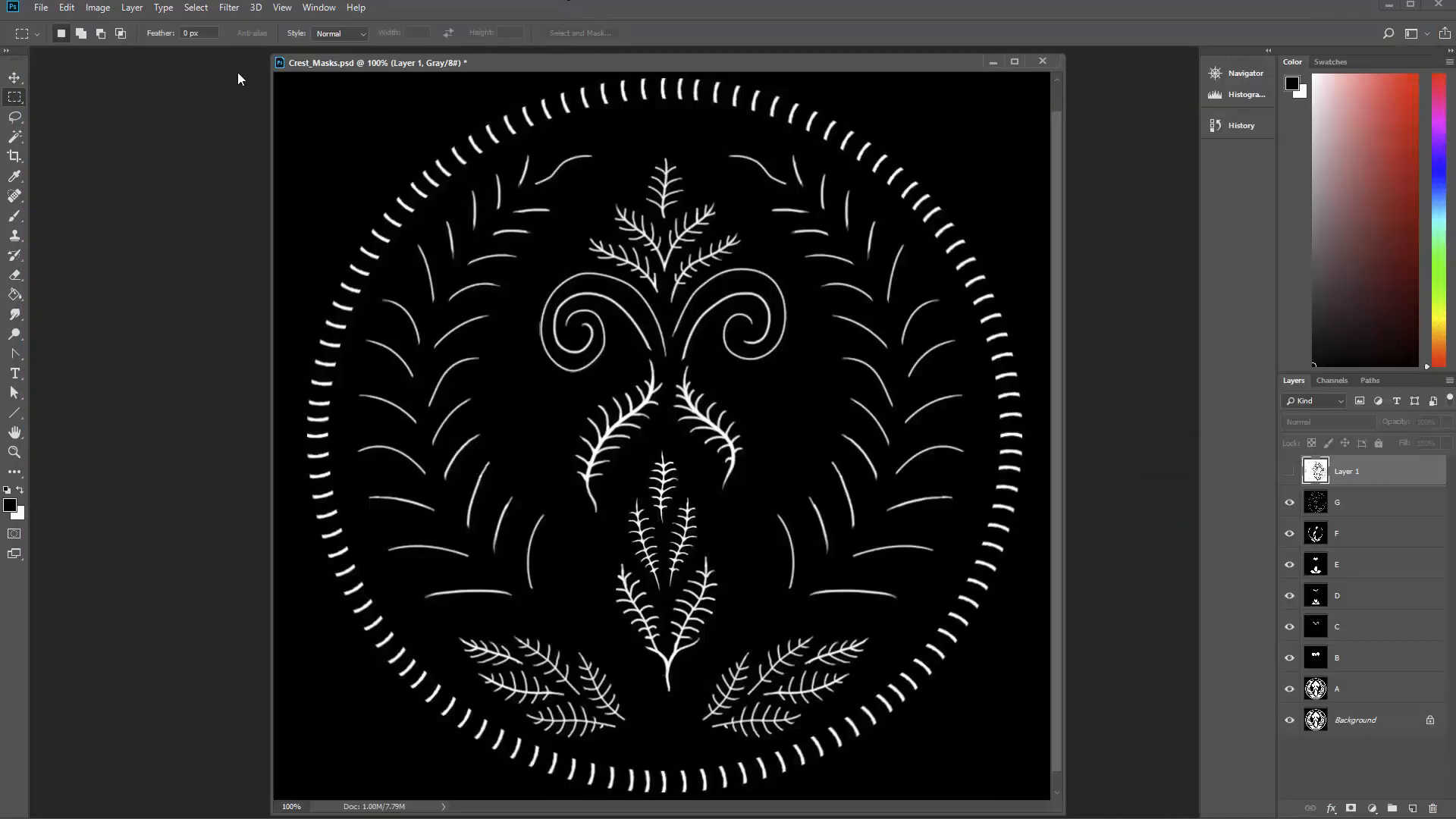
click(42, 9)
click(55, 41)
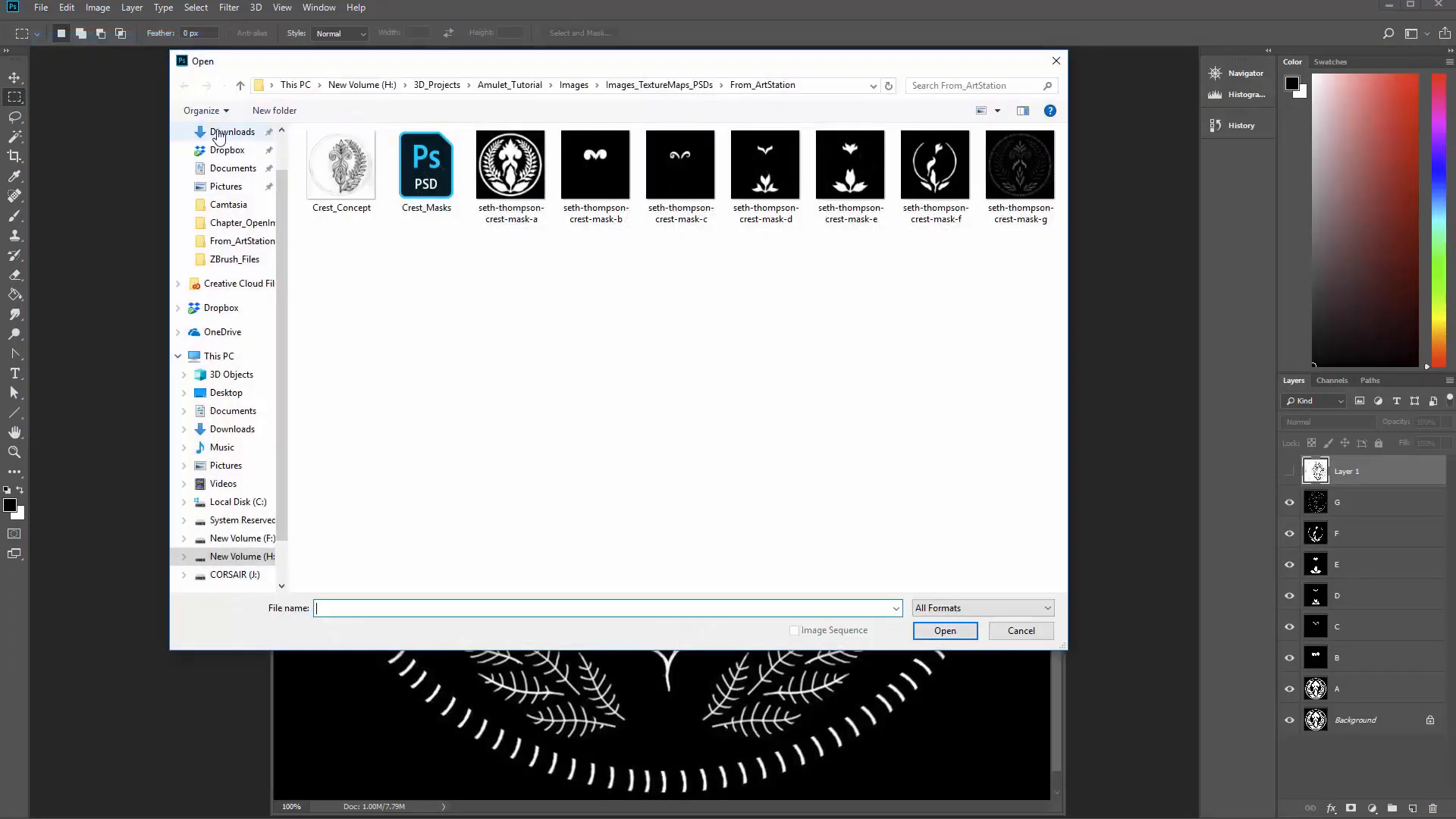
click(341, 163)
click(953, 631)
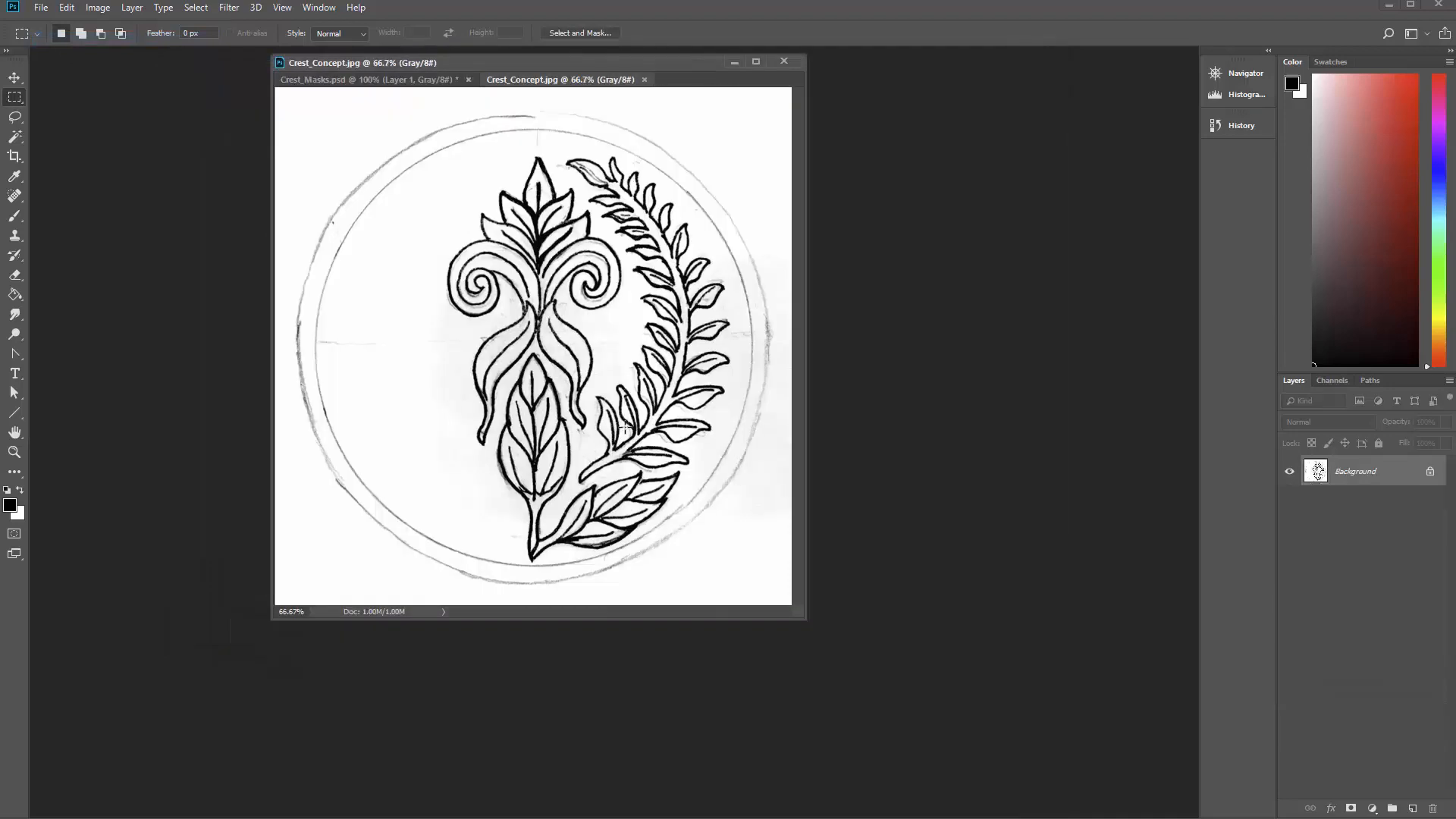
Copy the whole Crest_Concept image, close its document, and paste it into Crest_Masks as a new top layer.
key(ctrl+a)
click(645, 80)
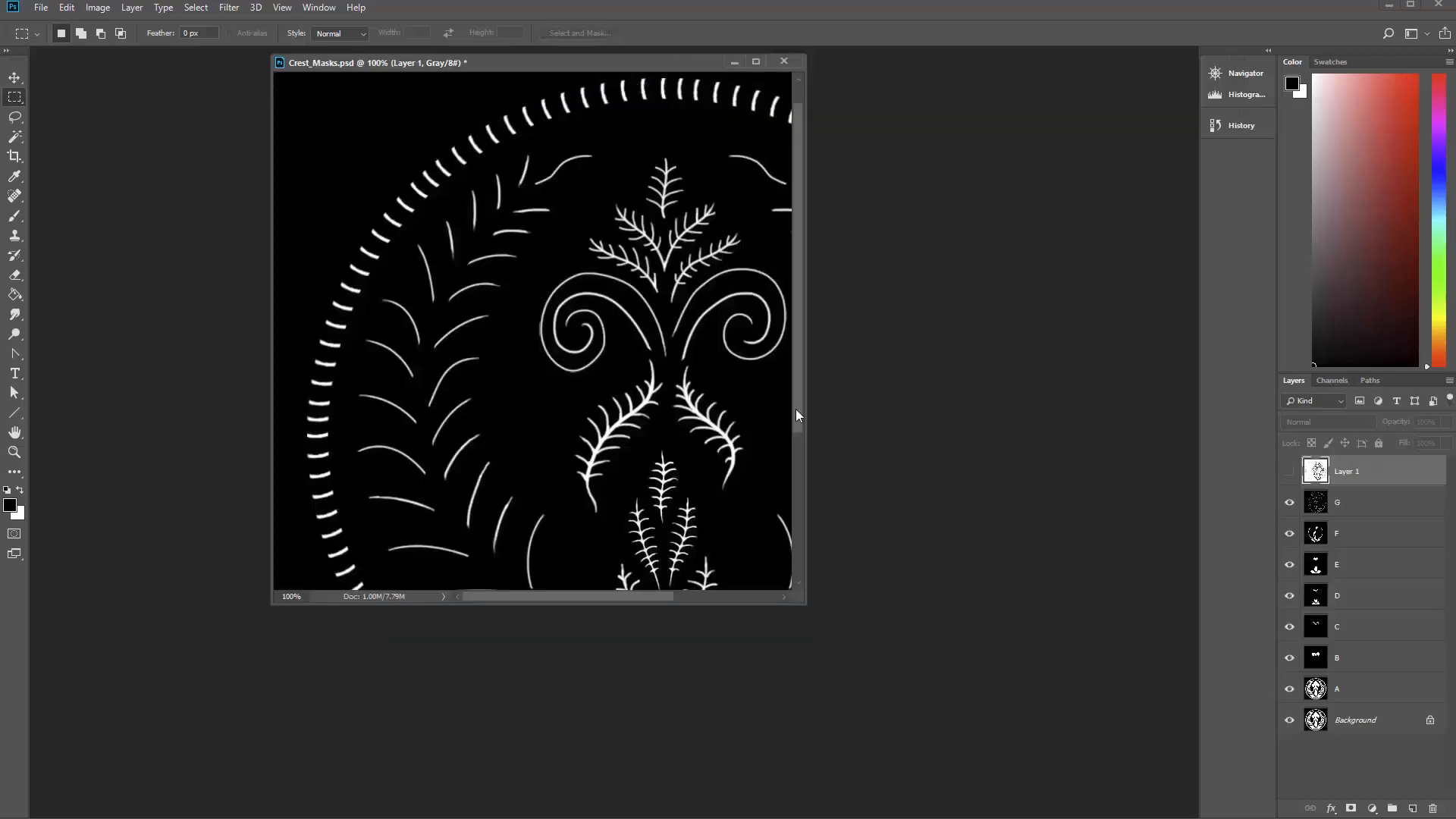
drag(803, 607, 1062, 814)
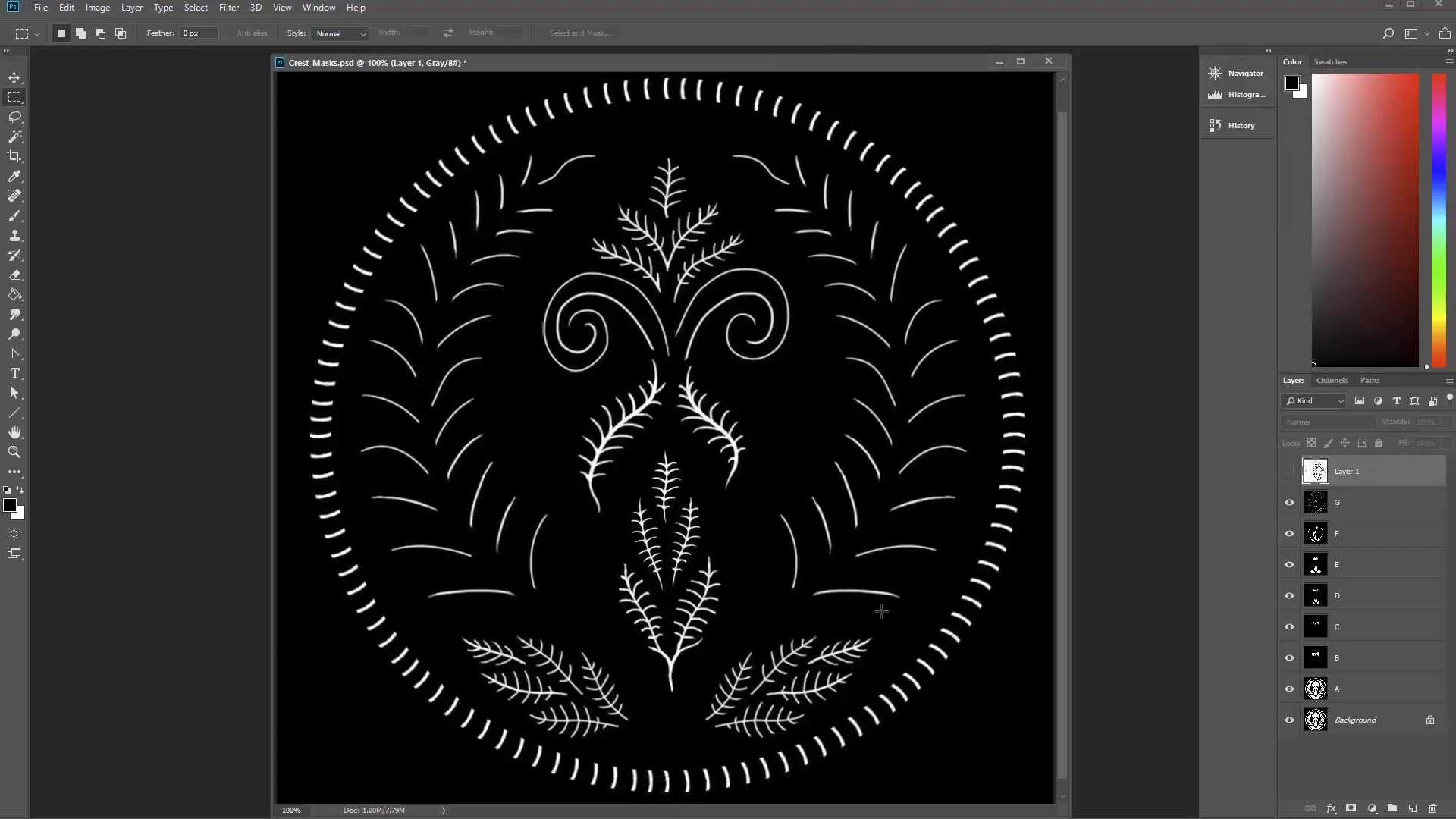
key(ctrl+v)
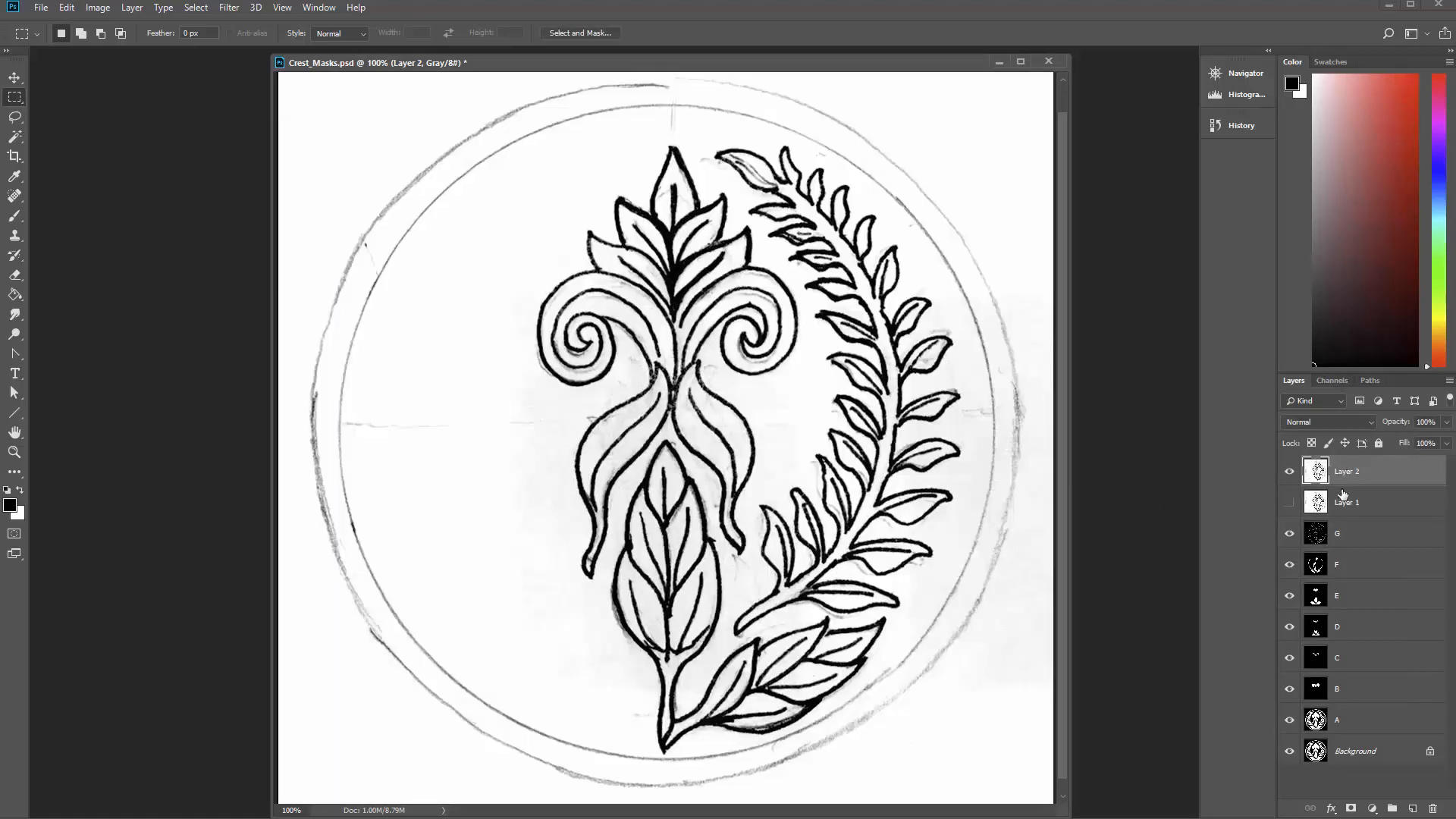
Delete the hidden Layer 1 and rename the pasted sketch layer as Concept.
click(1361, 506)
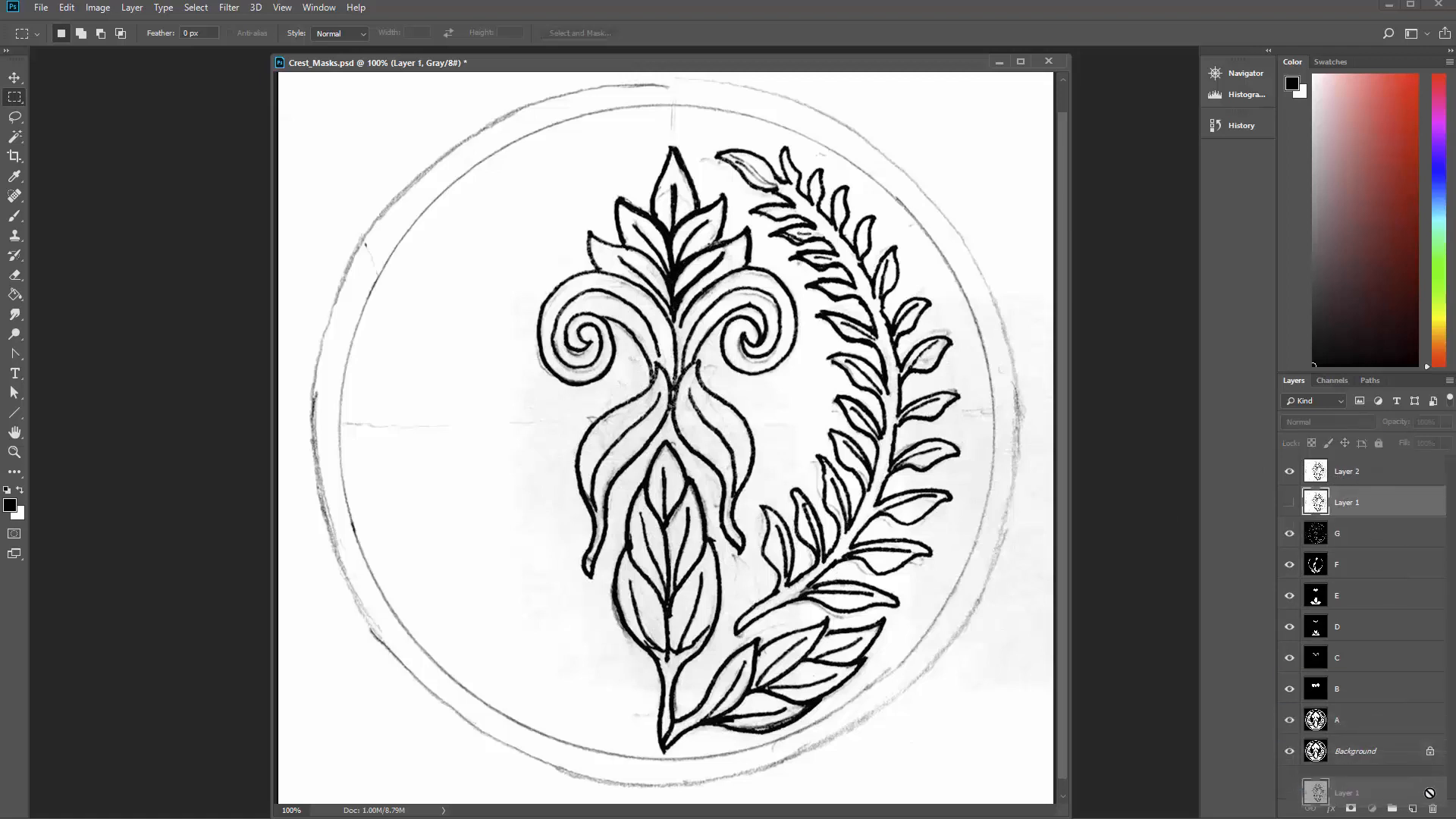
click(1433, 808)
double_click(1353, 470)
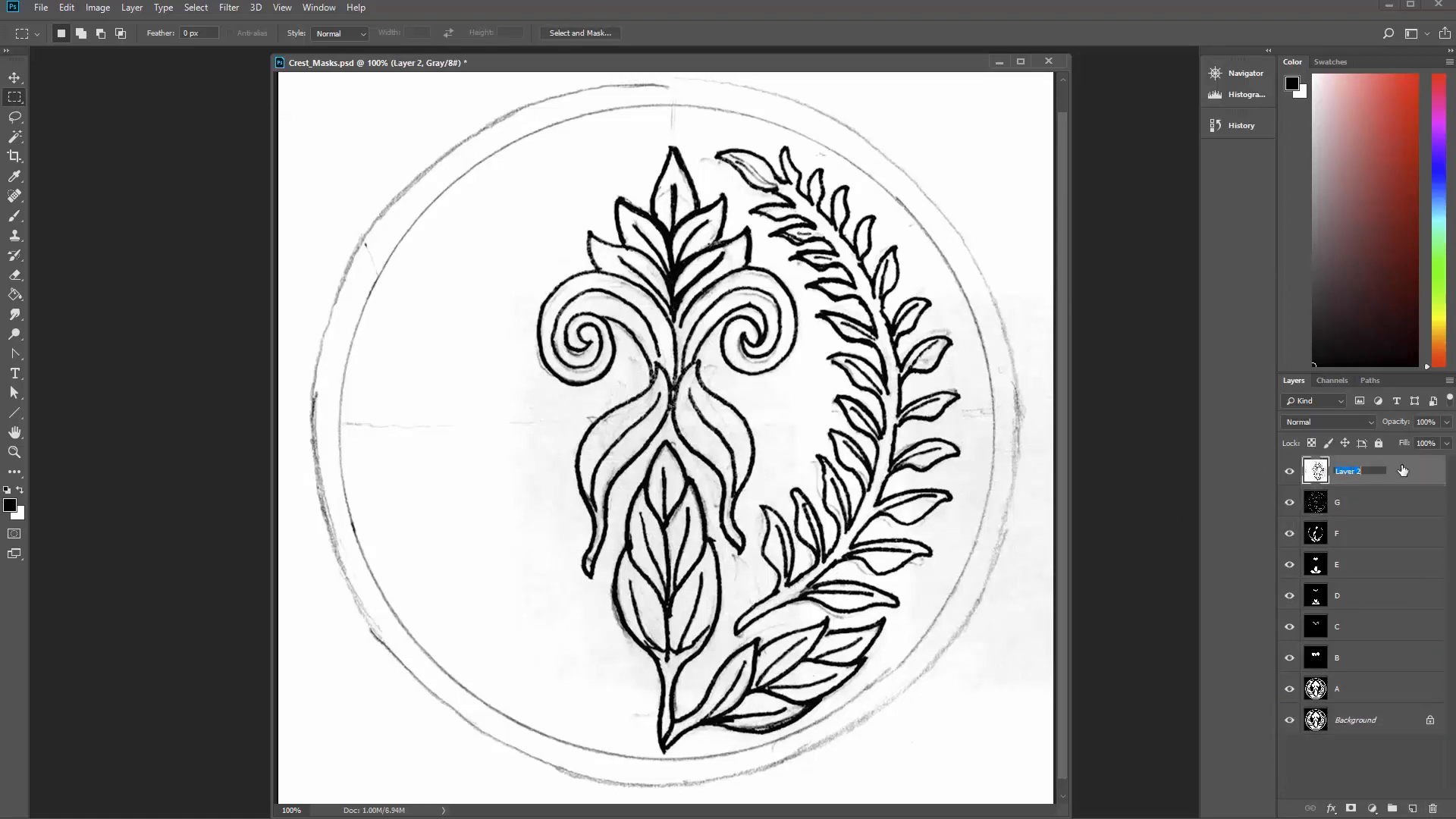
text(c)
text(oncept)
key(Return)
Move the Concept layer directly above Background and merge it down into Background.
drag(1402, 470, 1354, 699)
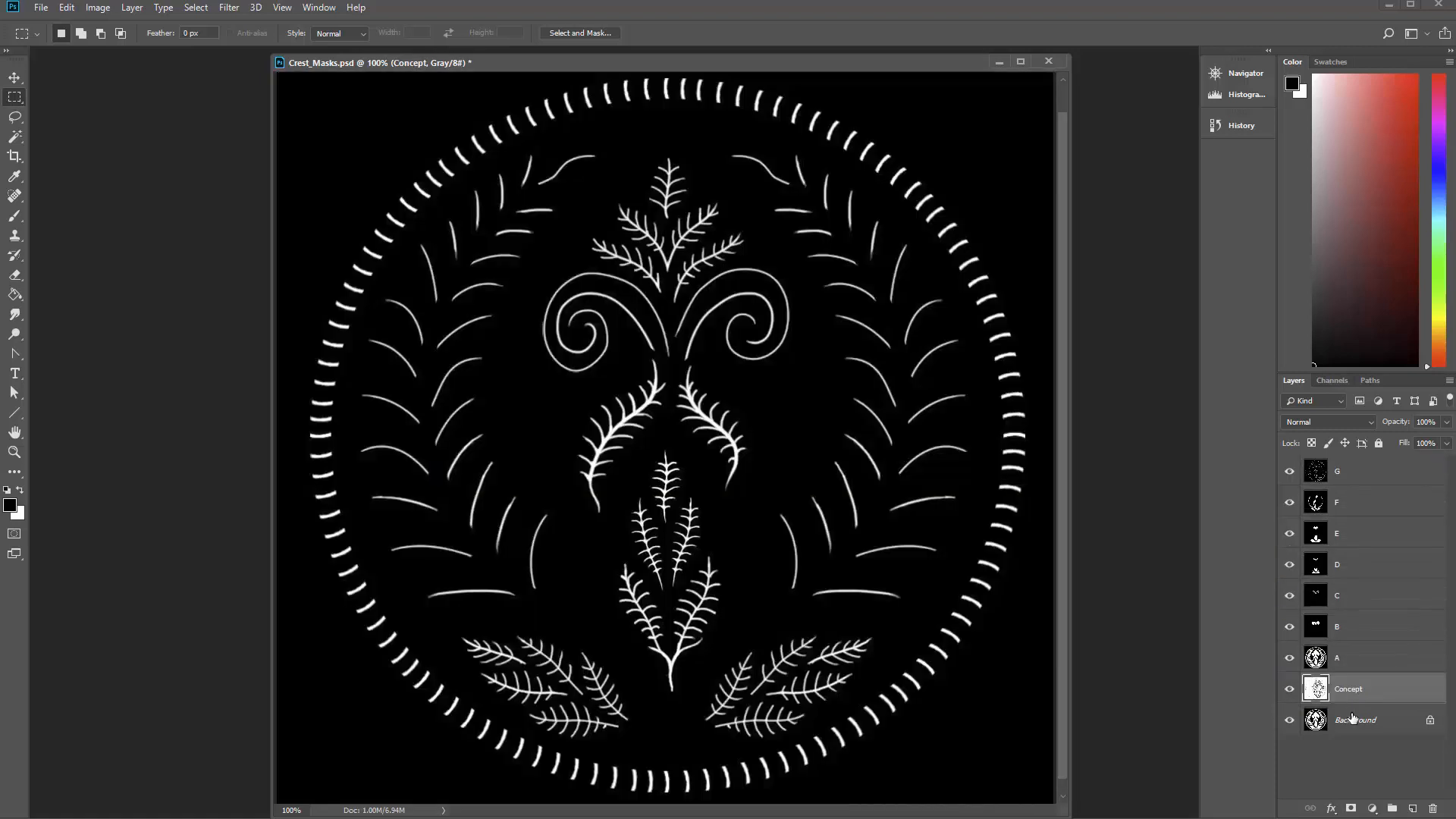
key(ctrl+e)
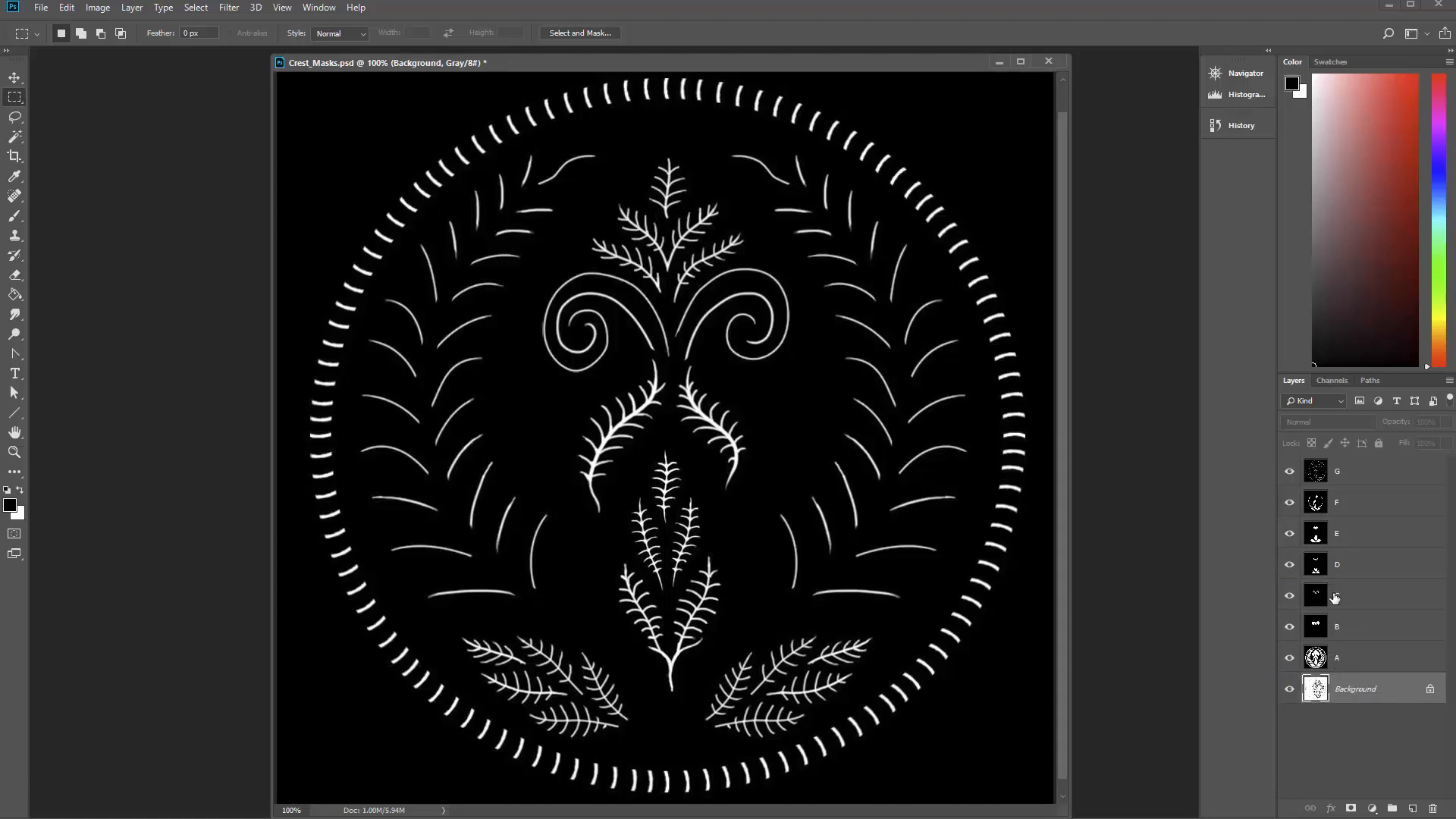
Hide mask layers B to G so mask A shows, and move and enlarge the document window to fit the whole crest.
click(1288, 472)
click(1289, 503)
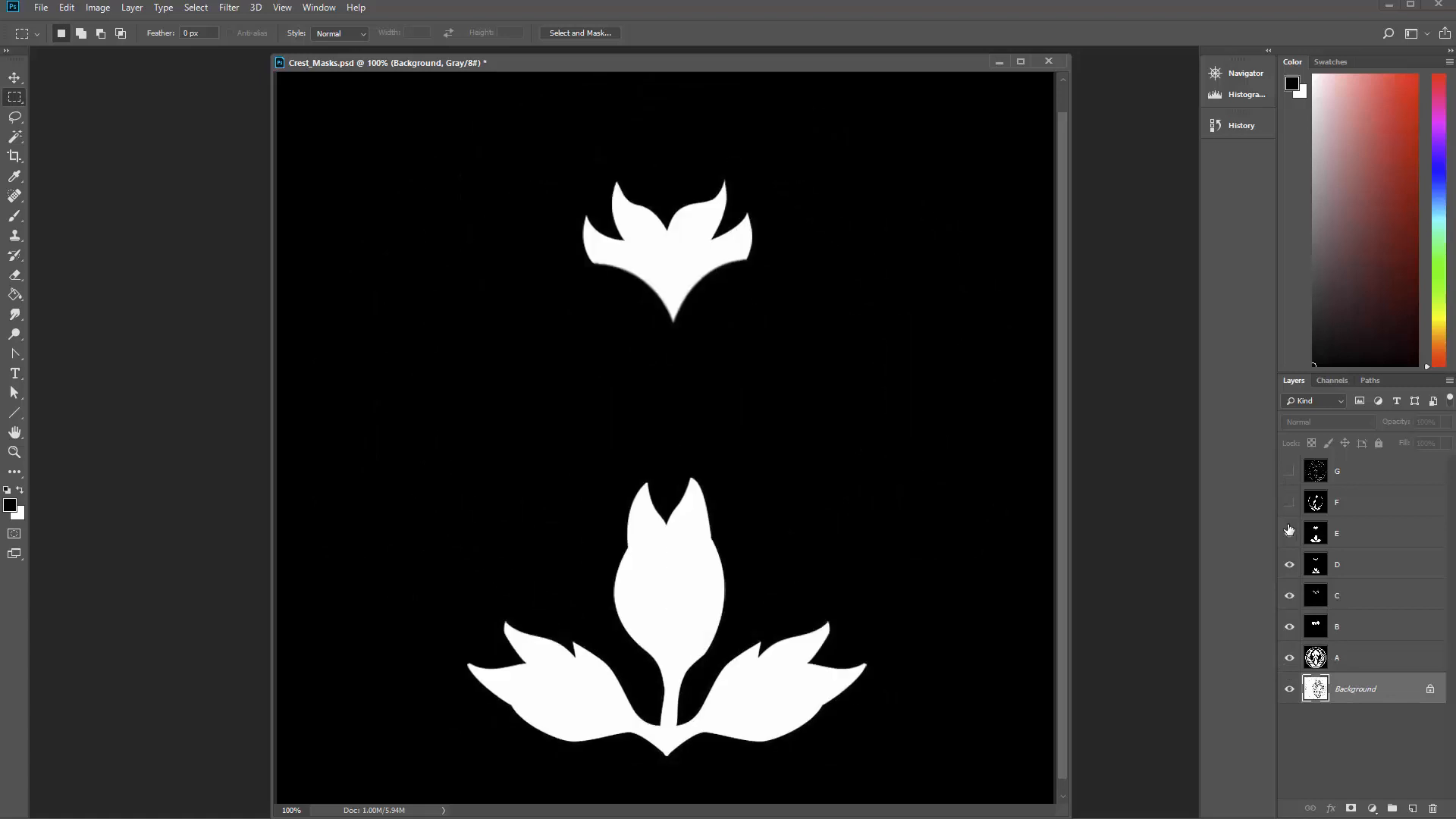
click(1289, 536)
drag(1289, 475, 1289, 533)
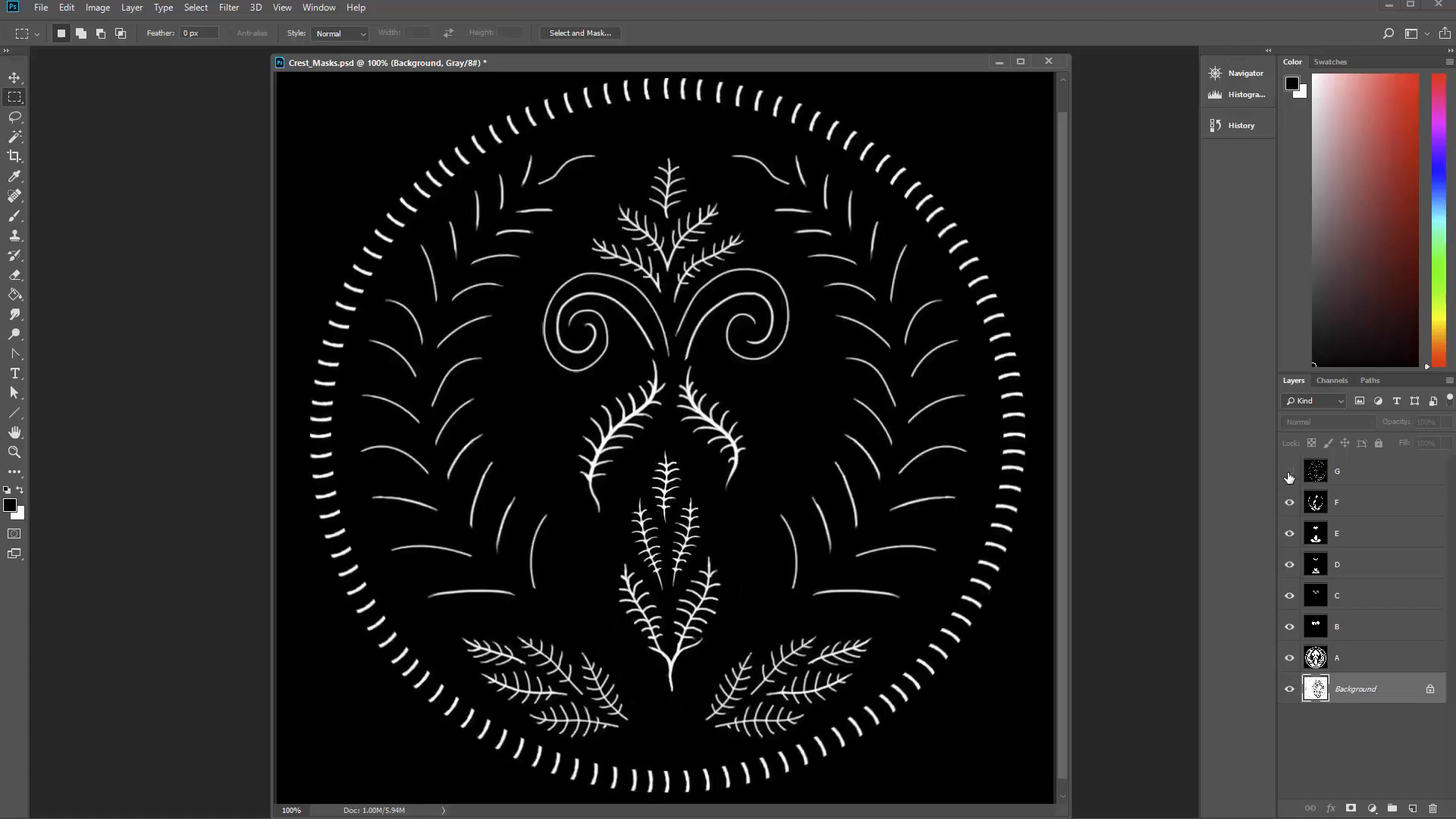
drag(1289, 496, 1293, 631)
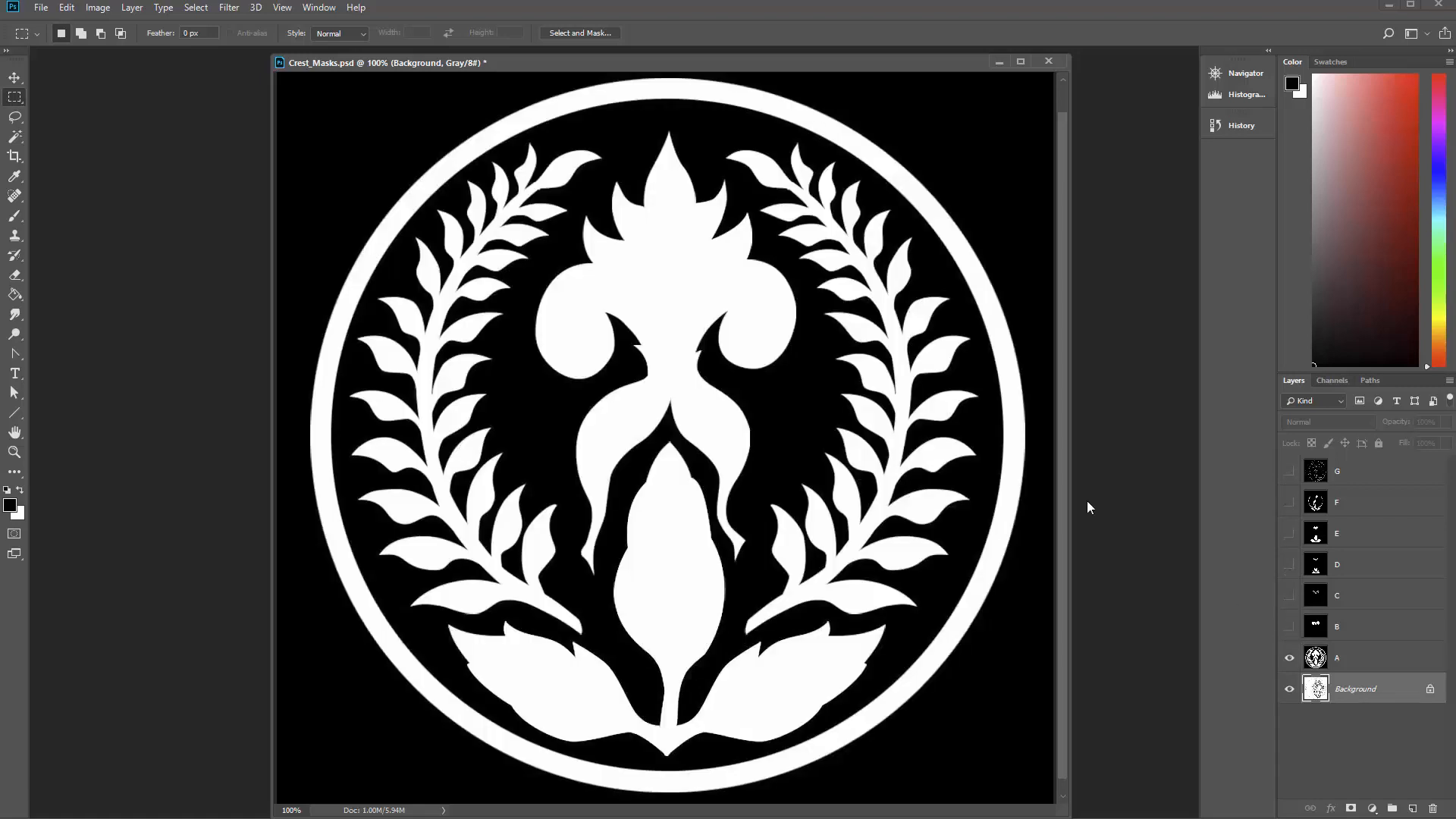
drag(739, 61, 731, 27)
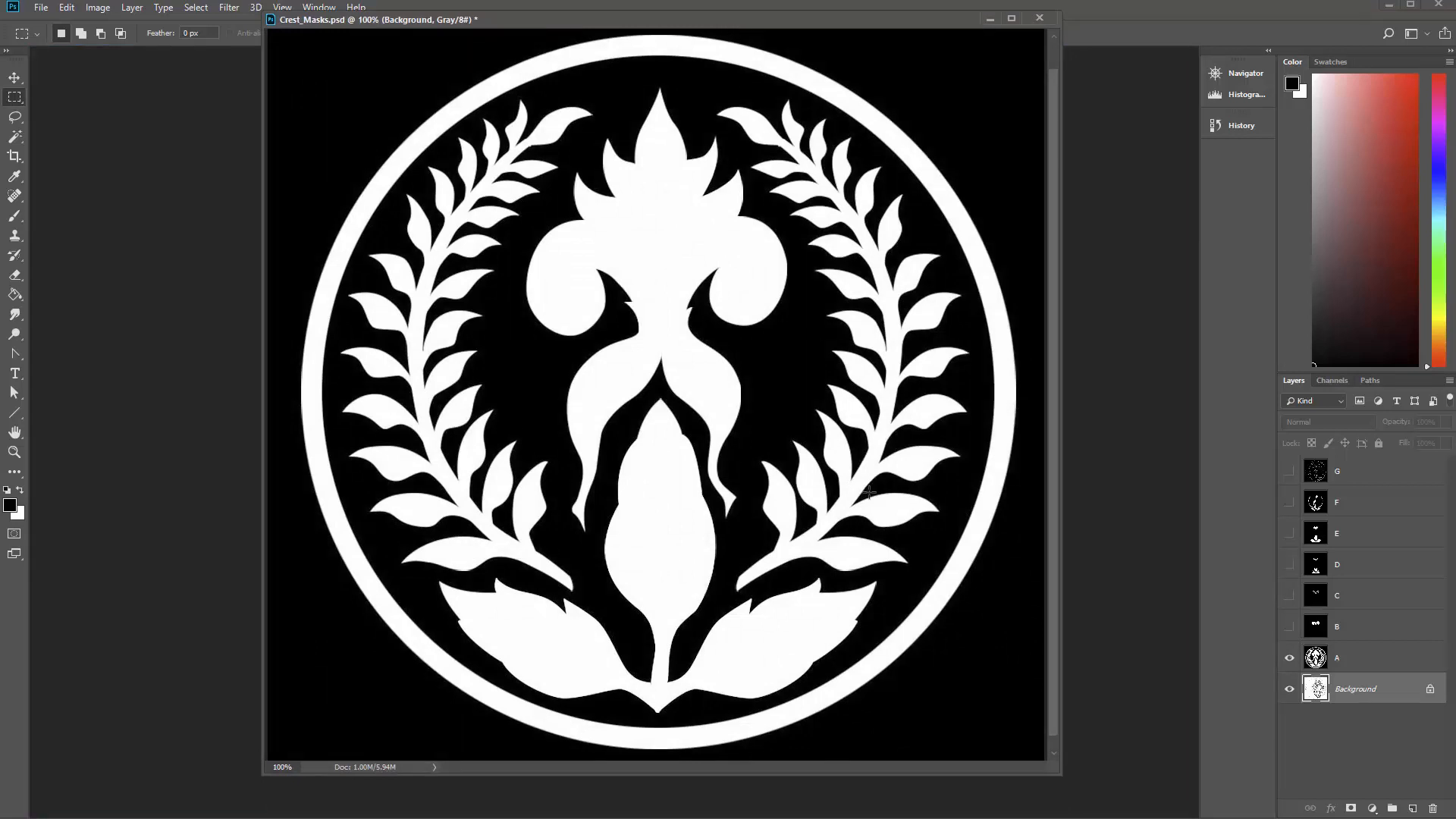
drag(1063, 776, 1086, 813)
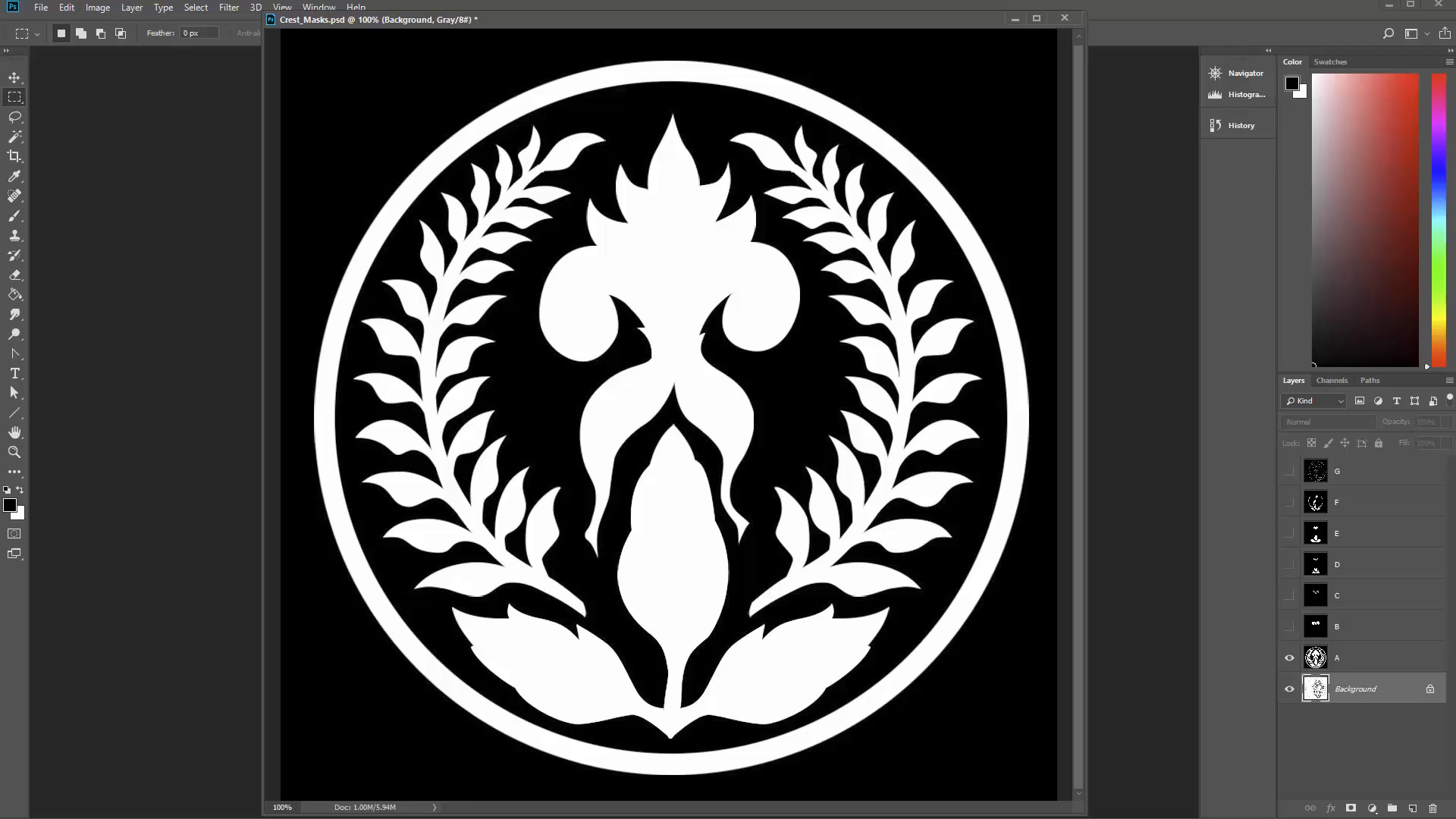
Switch to the browser's ArtStation Amulet page and open the Japanese family crest reference image in its own tab.
key(alt+Tab)
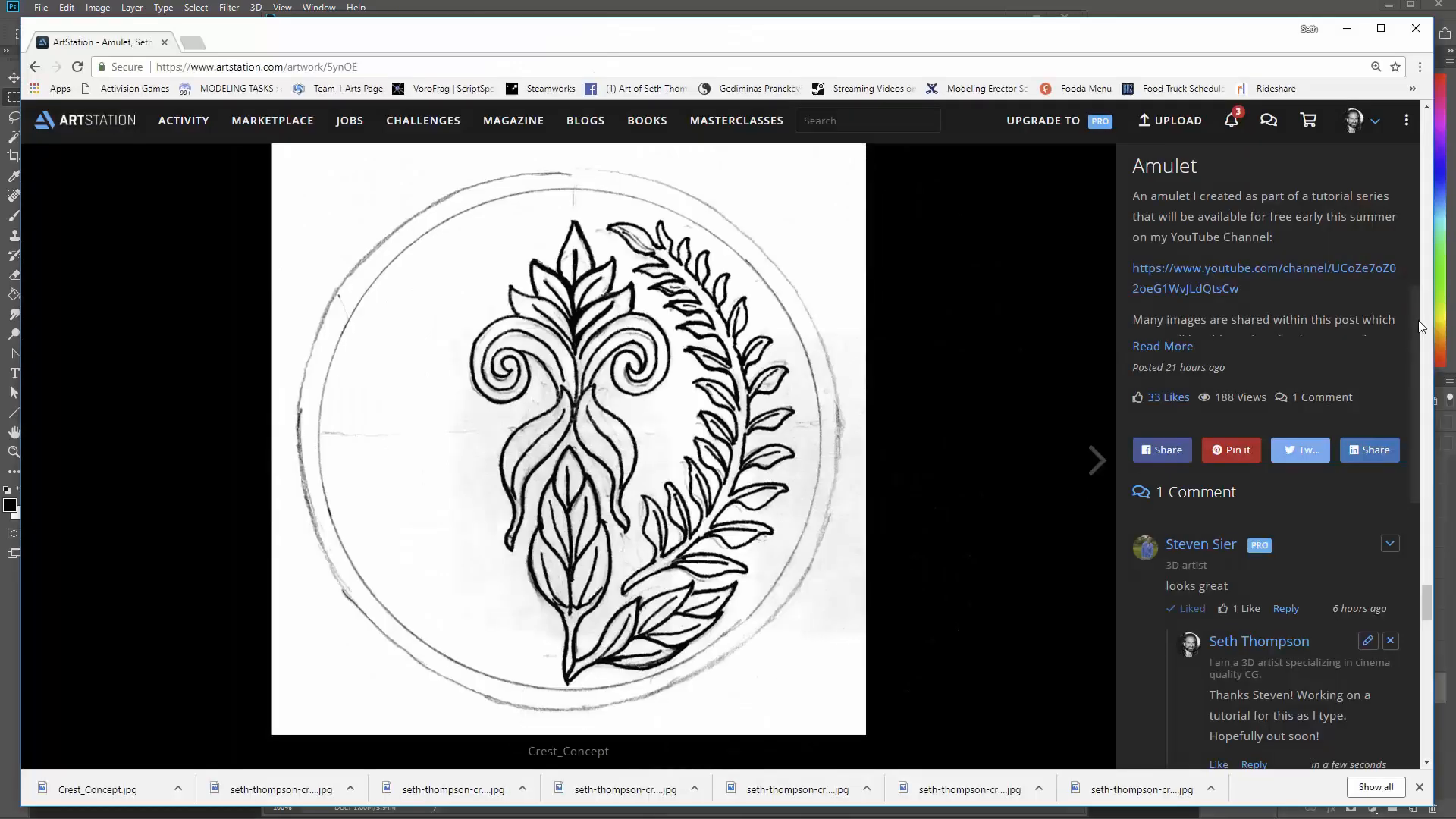
drag(1427, 615, 1426, 295)
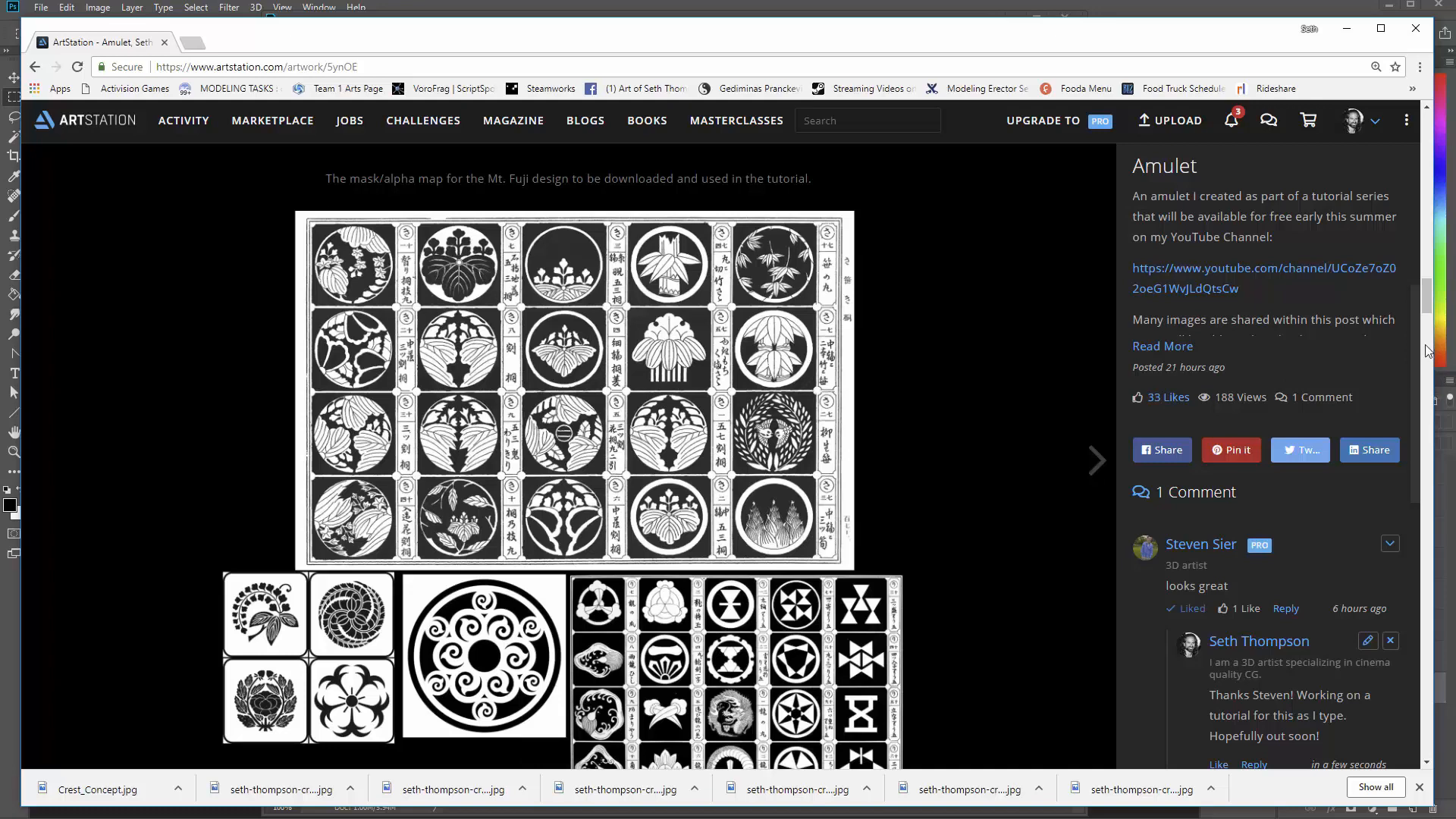
scroll(1430, 298, down, 2)
right_click(570, 434)
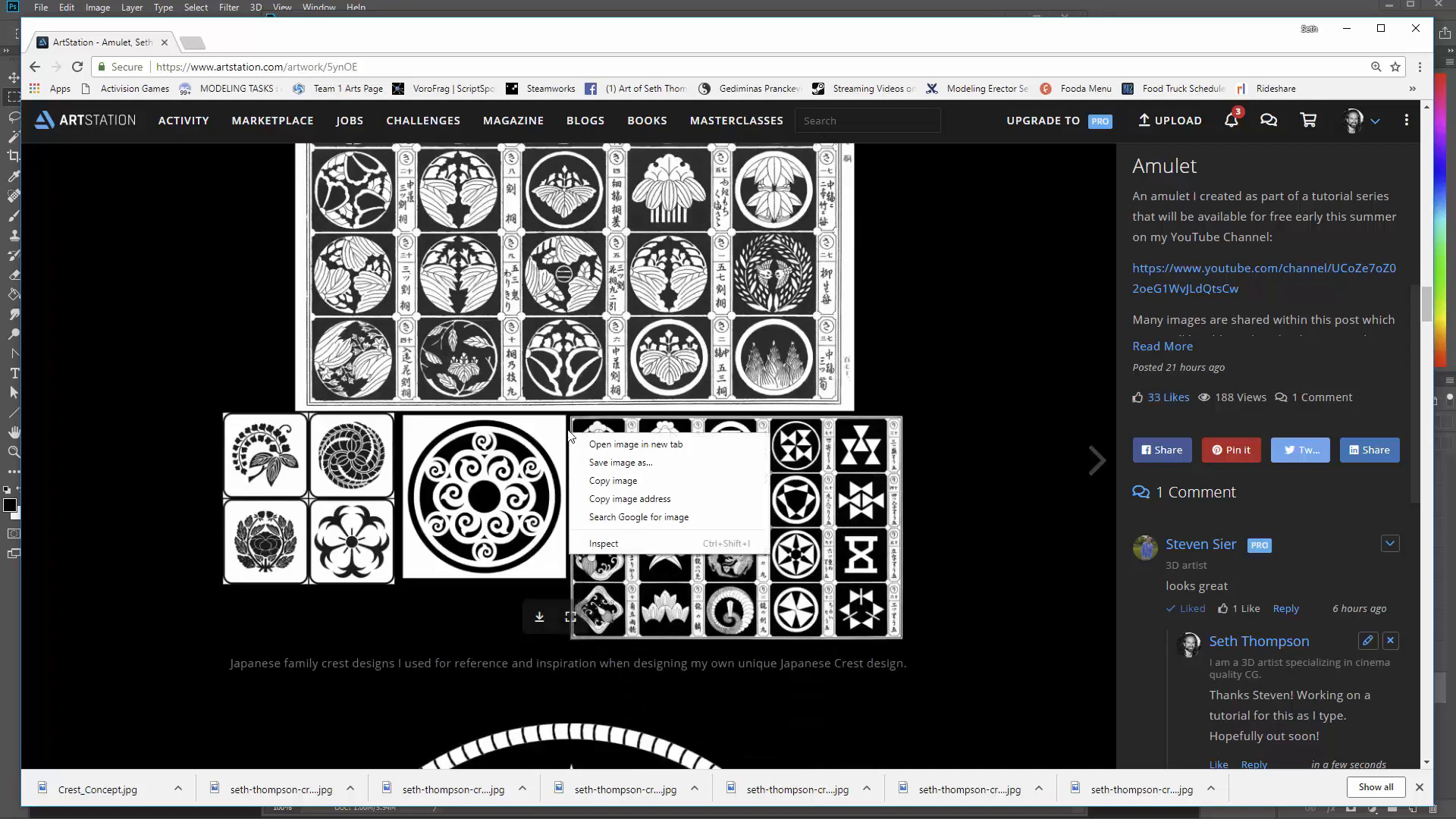
click(572, 619)
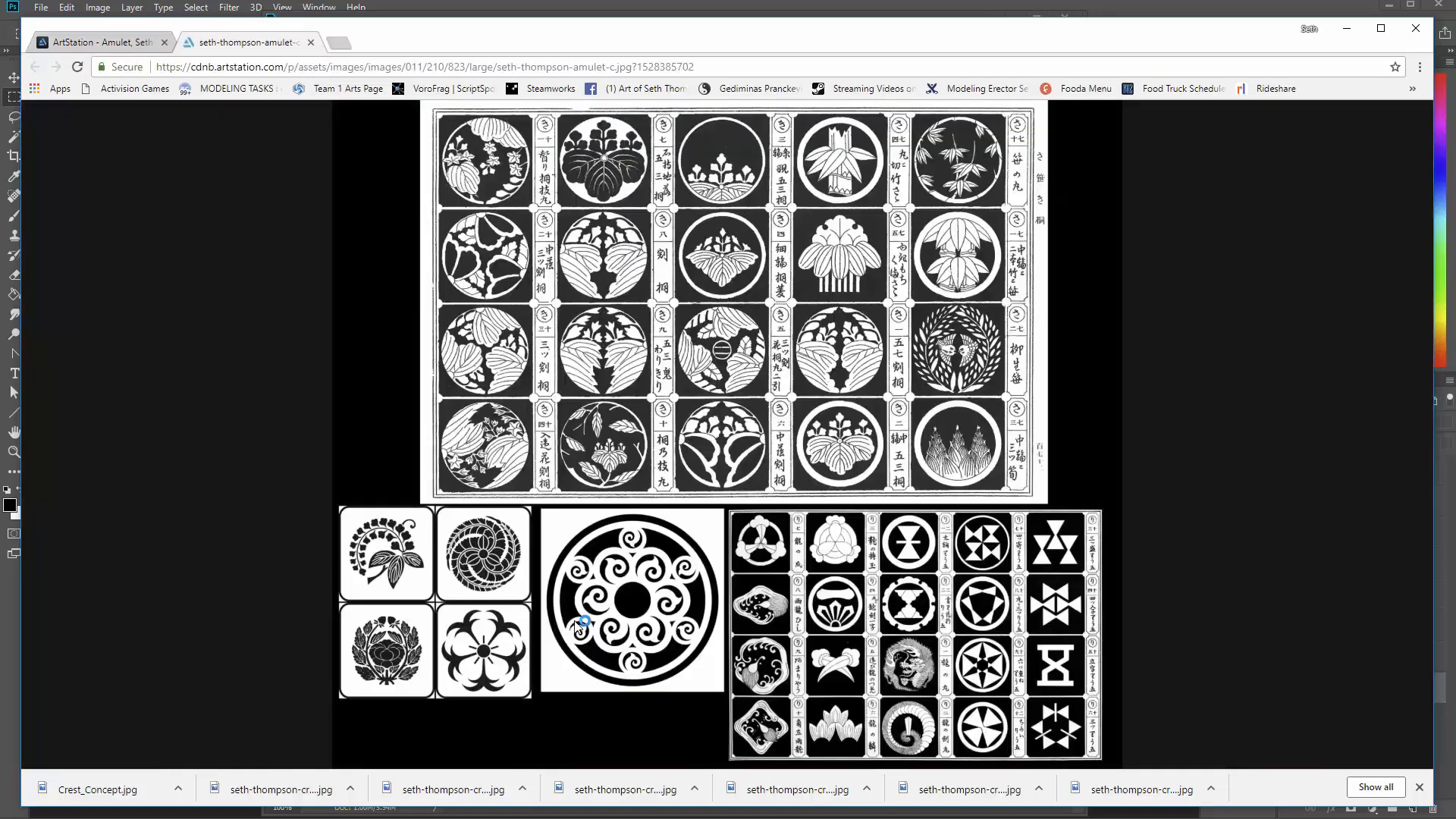
Examine the Japanese family crest designs at full size, and return to Photoshop.
click(671, 542)
drag(1435, 603, 1437, 331)
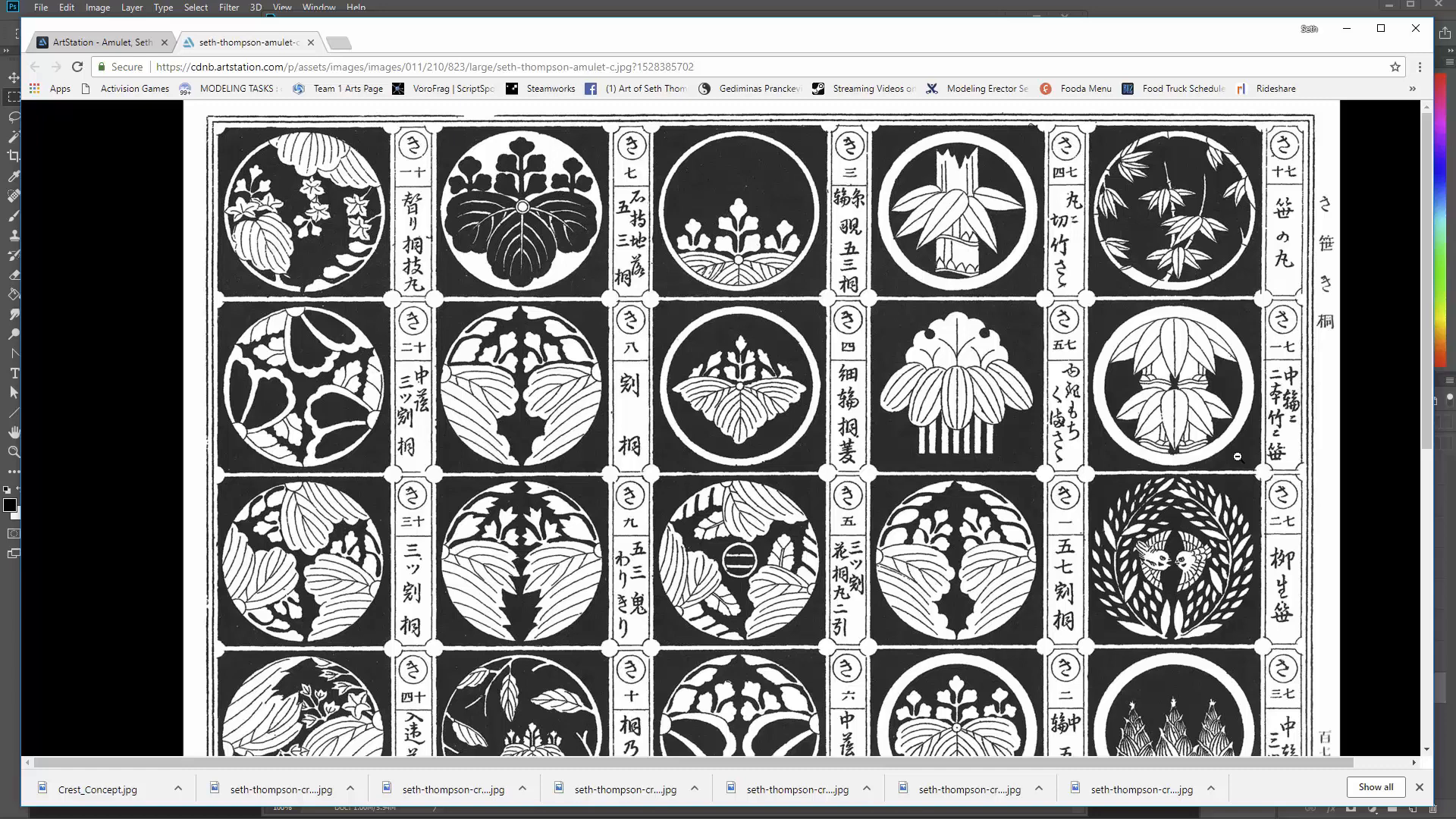
drag(1429, 396, 1430, 697)
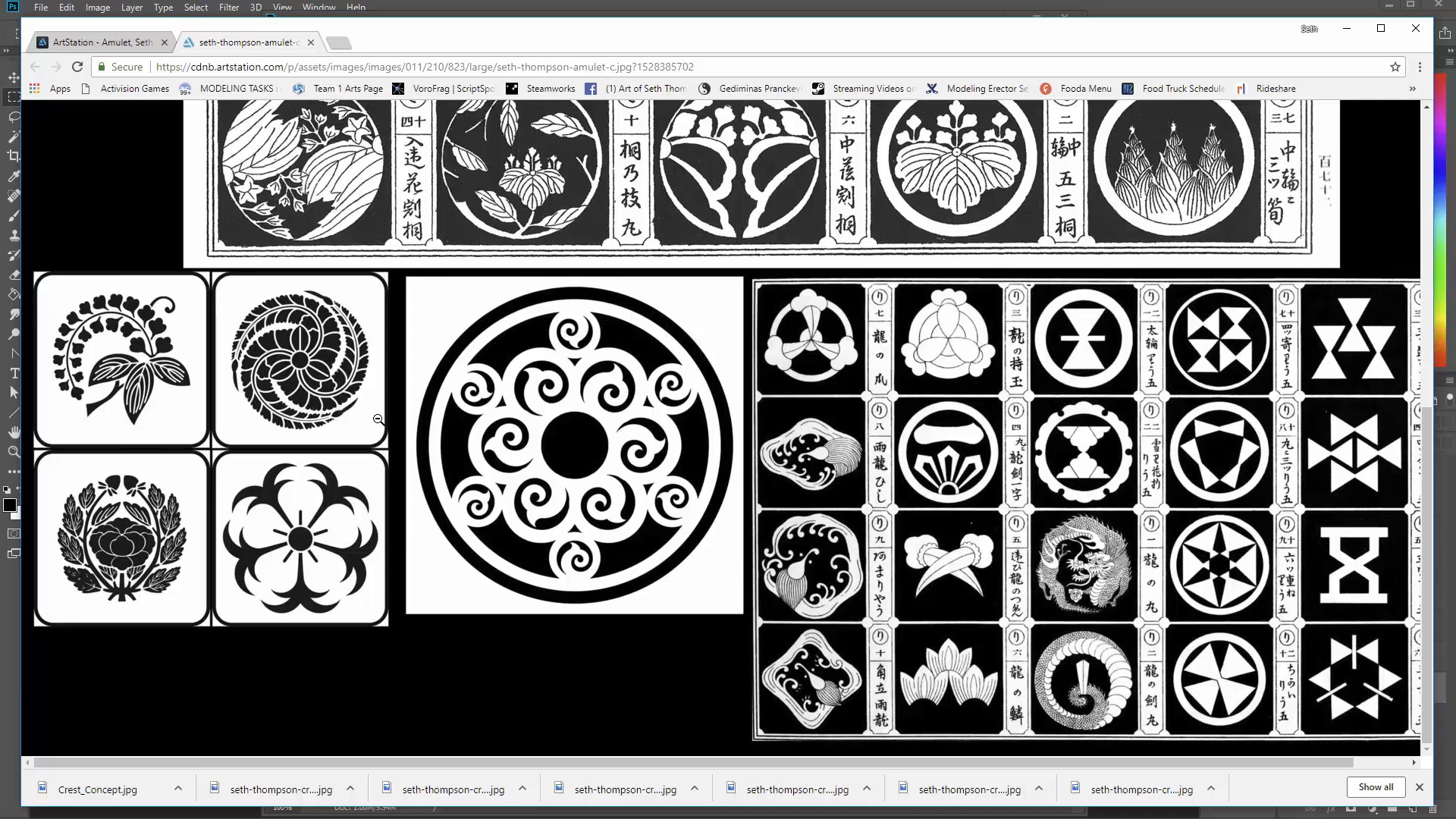
click(1347, 30)
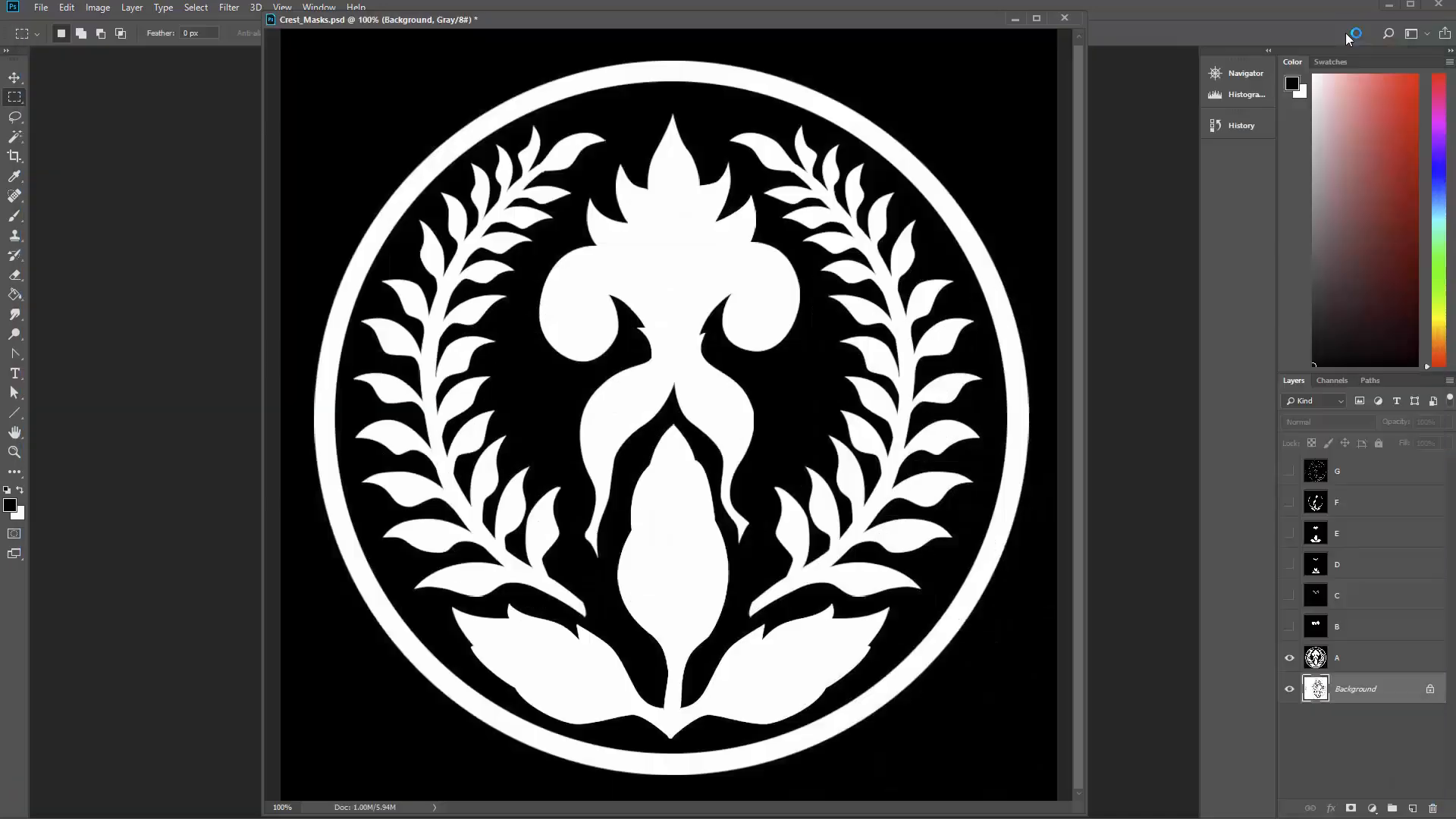
Compare mask A with the concept sketch beneath it by toggling the layer's visibility.
click(1289, 658)
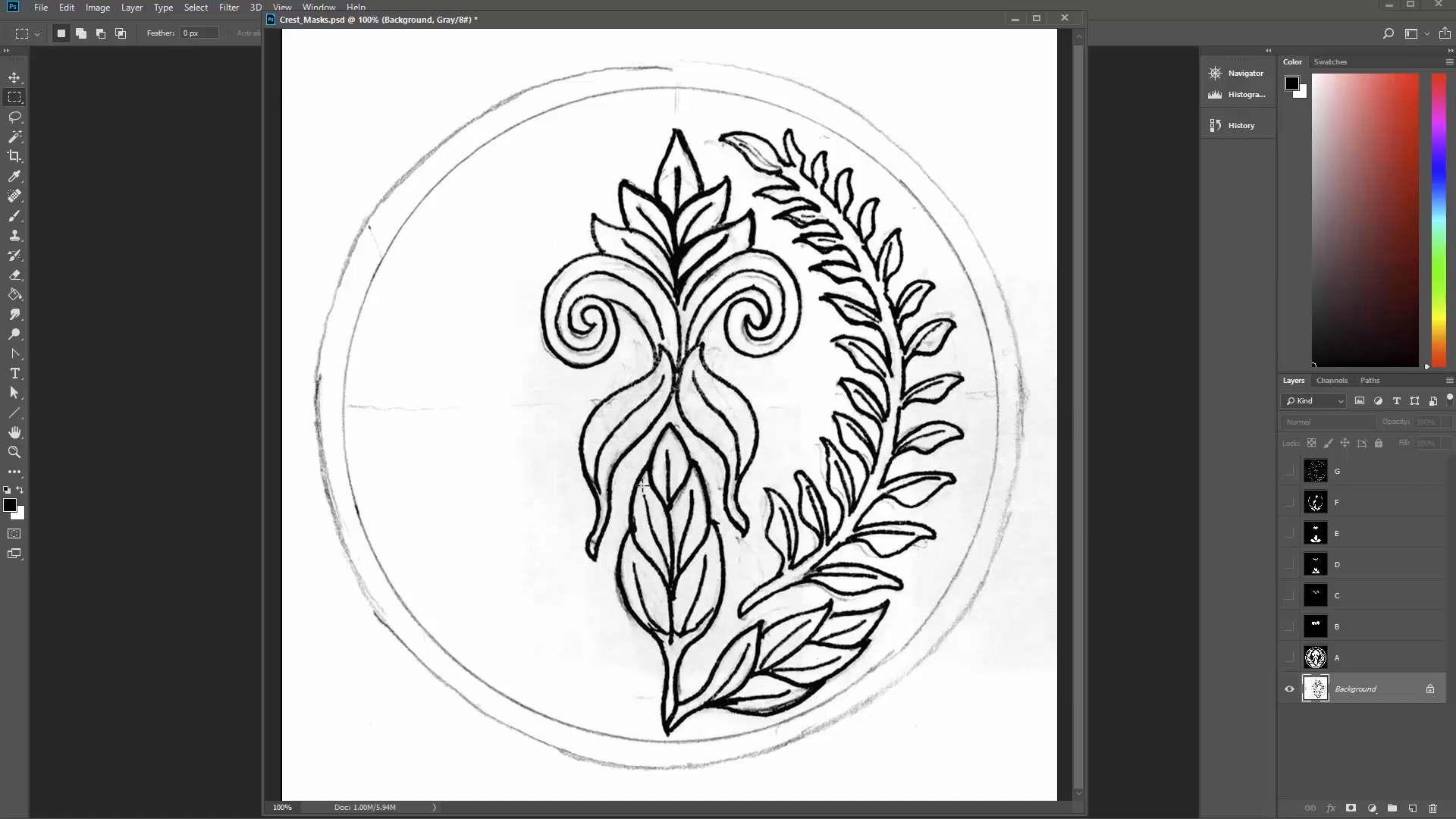
click(1288, 659)
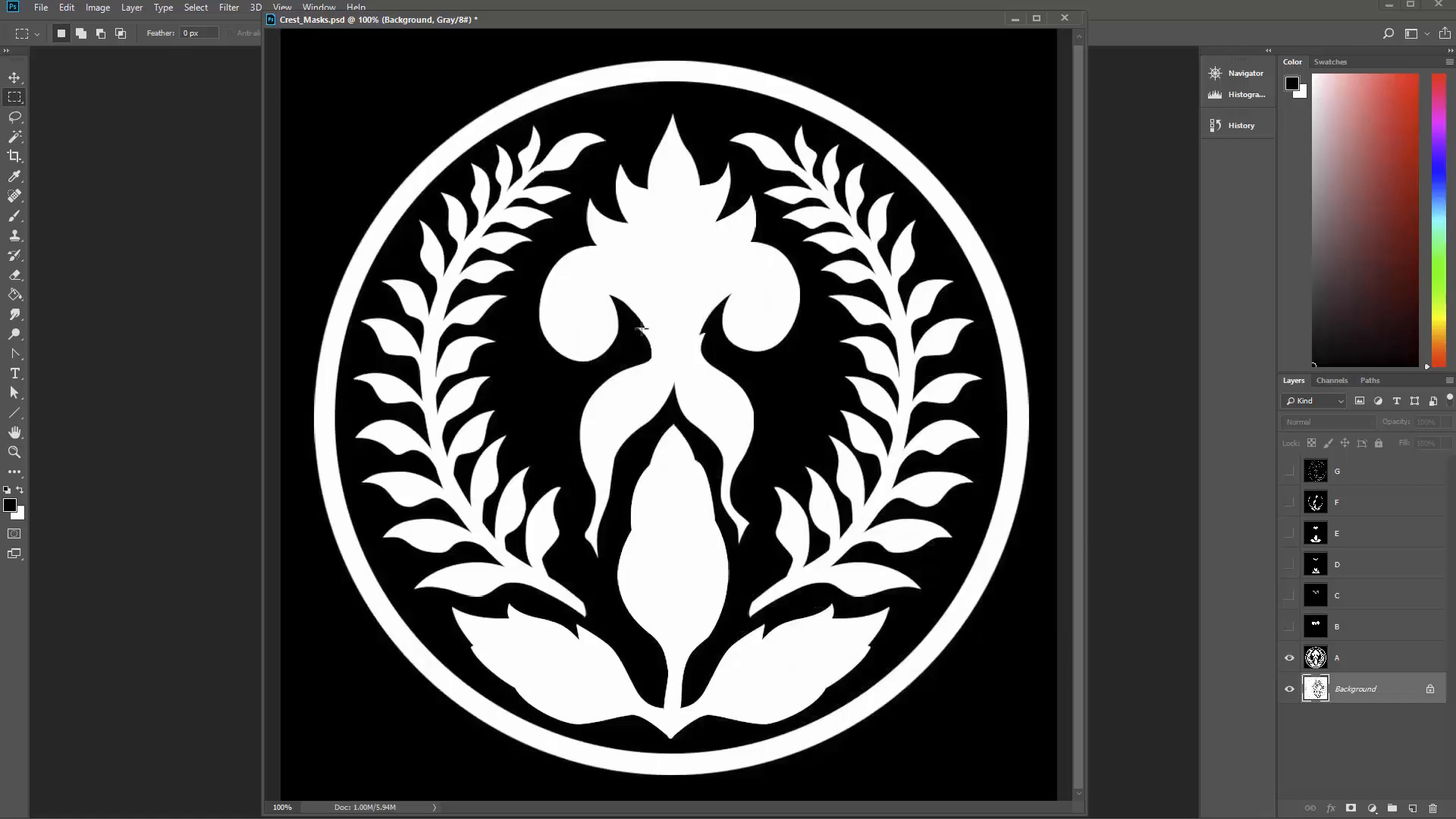
click(1288, 658)
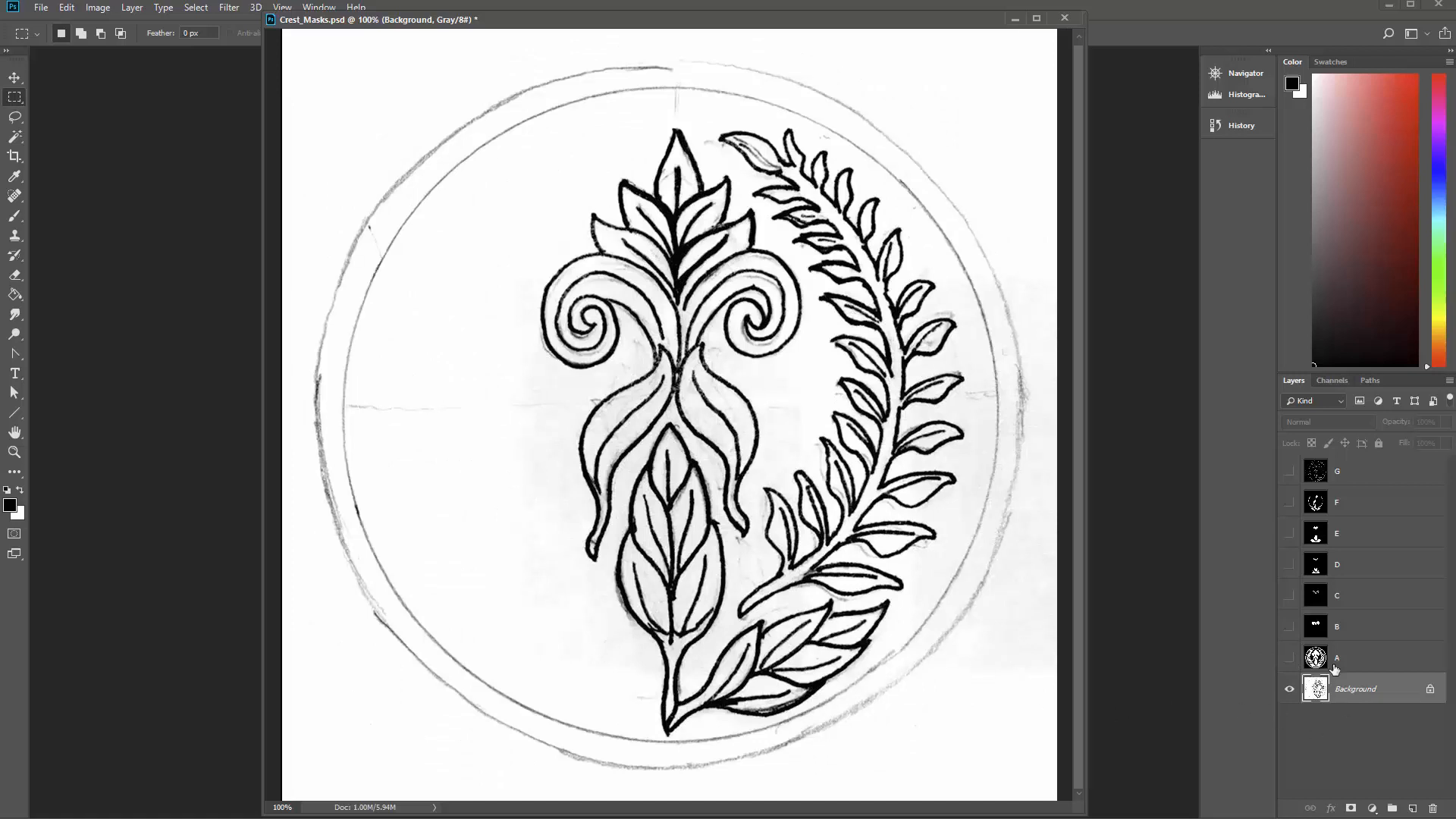
click(1289, 658)
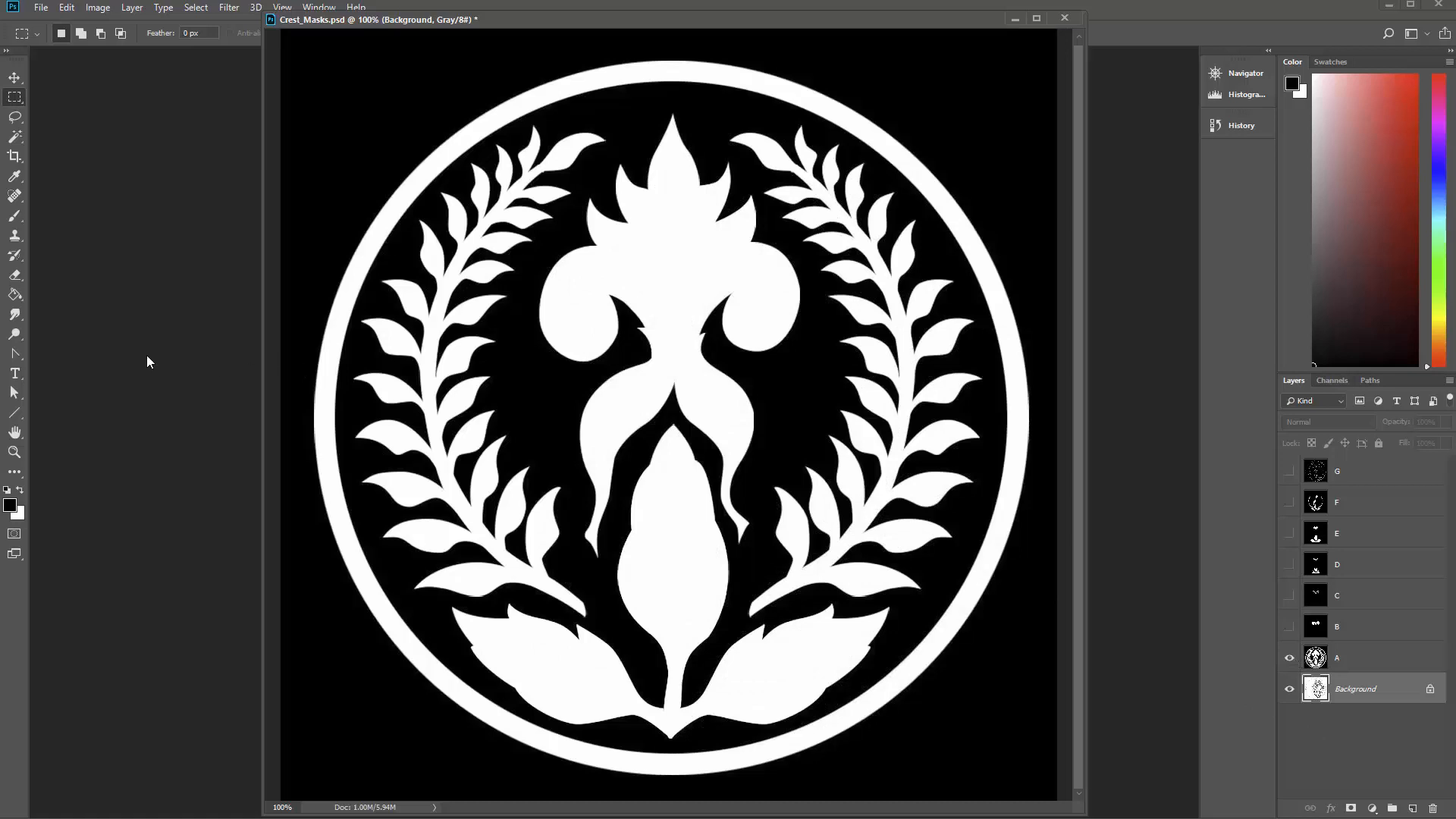
Activate the Pen tool.
click(14, 353)
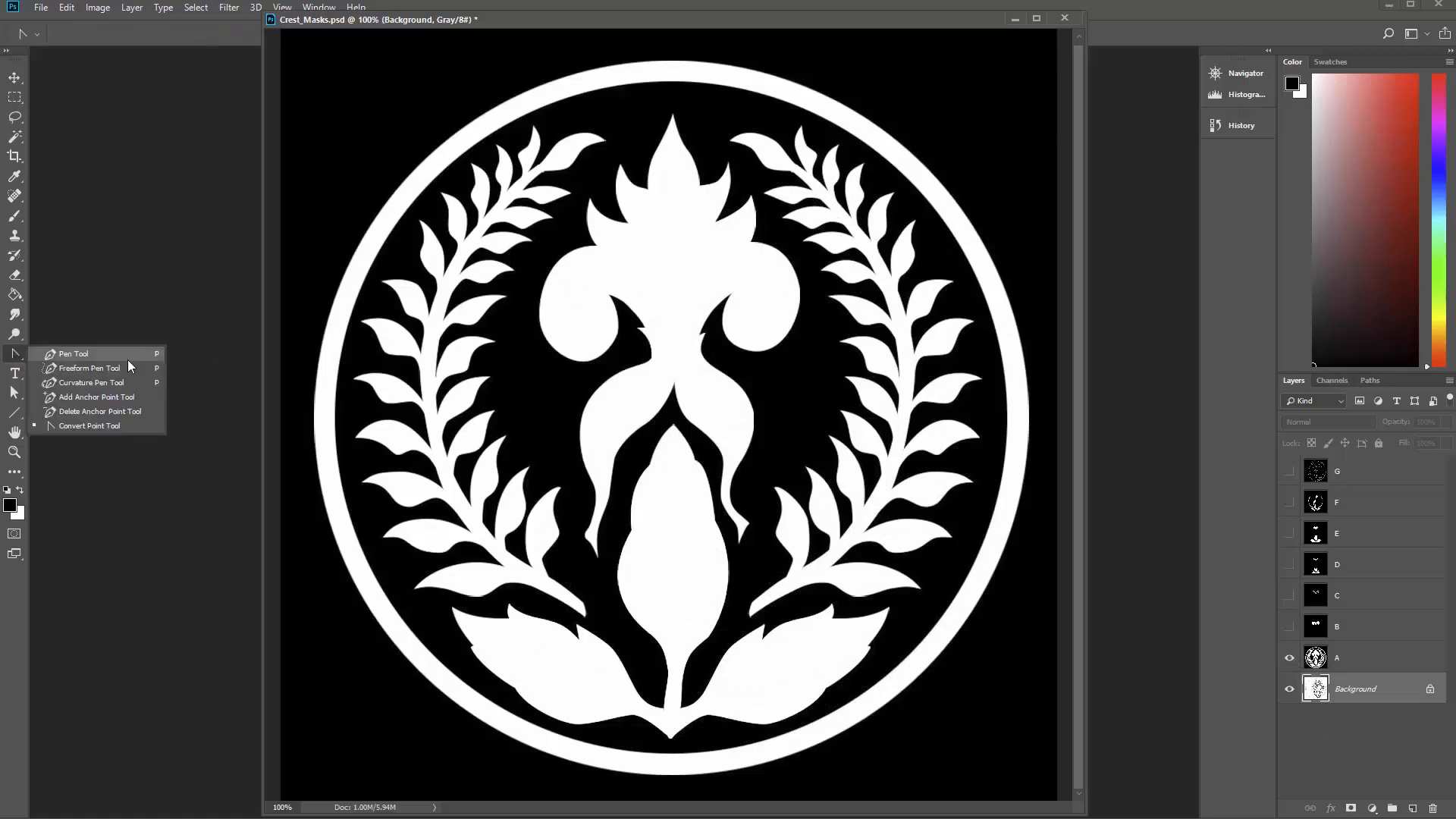
click(127, 360)
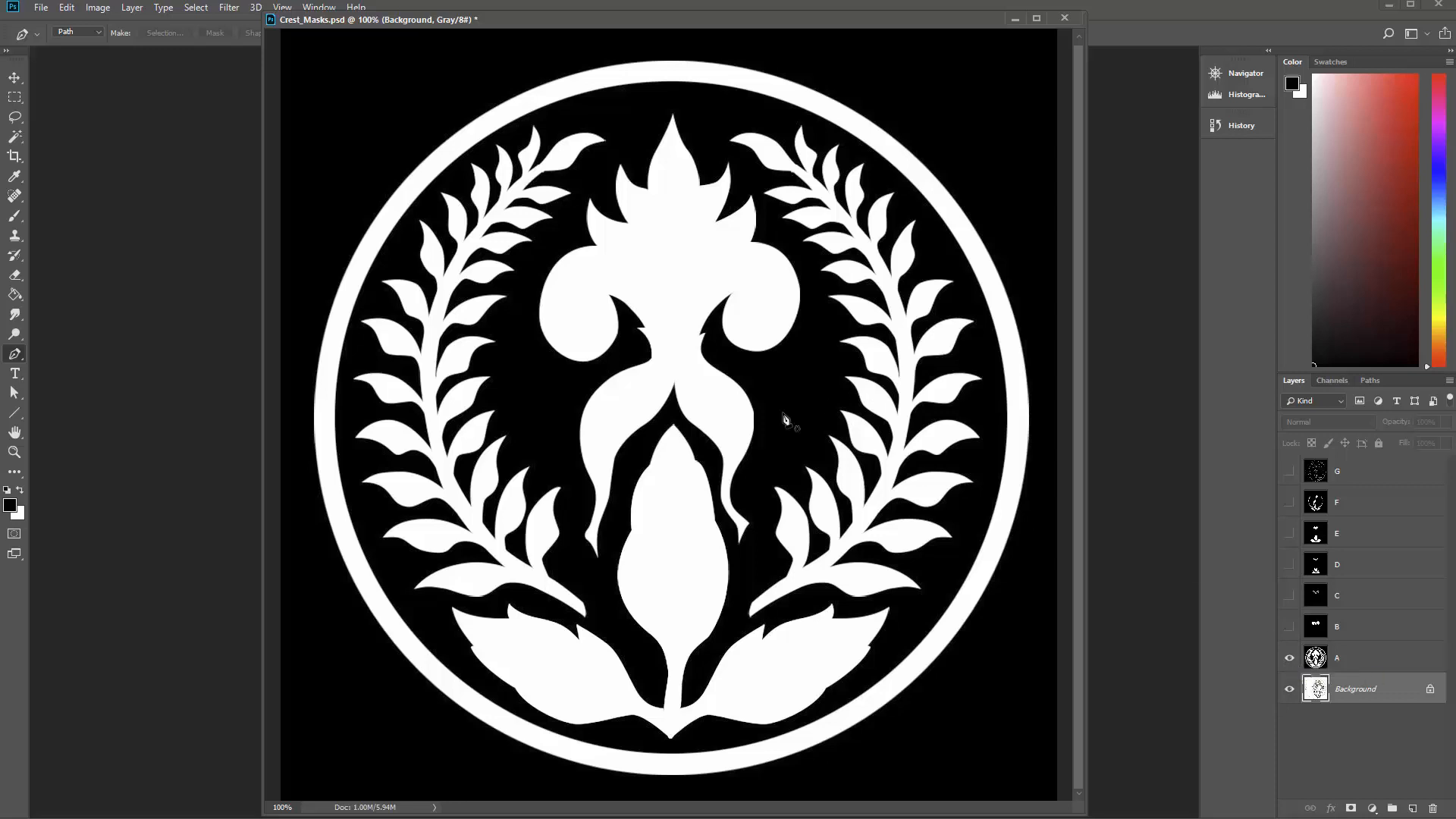
Show mask layers B to G one after another to review each shape, and hide G and F again.
click(1289, 626)
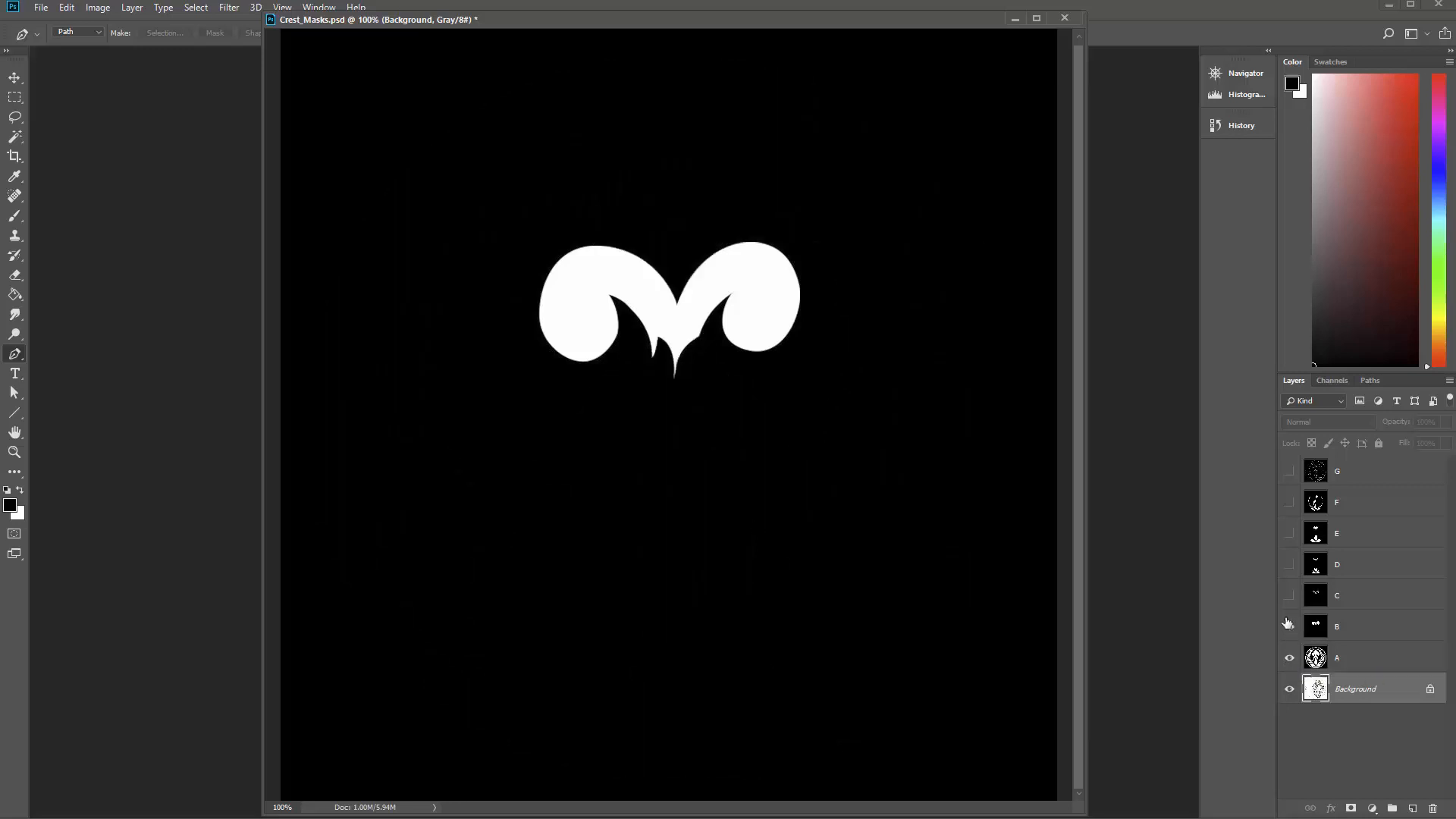
click(1289, 596)
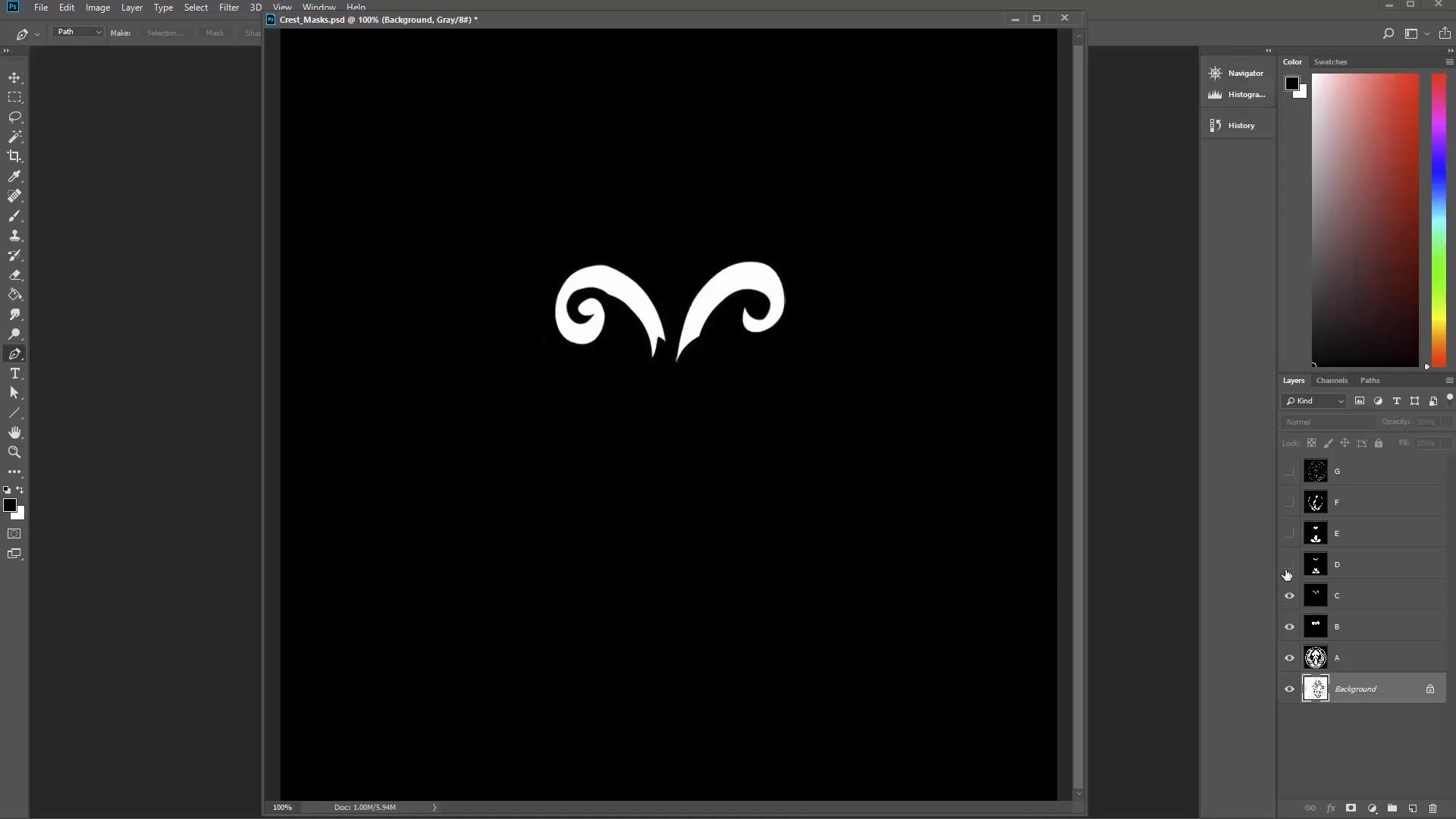
click(1289, 566)
click(1289, 535)
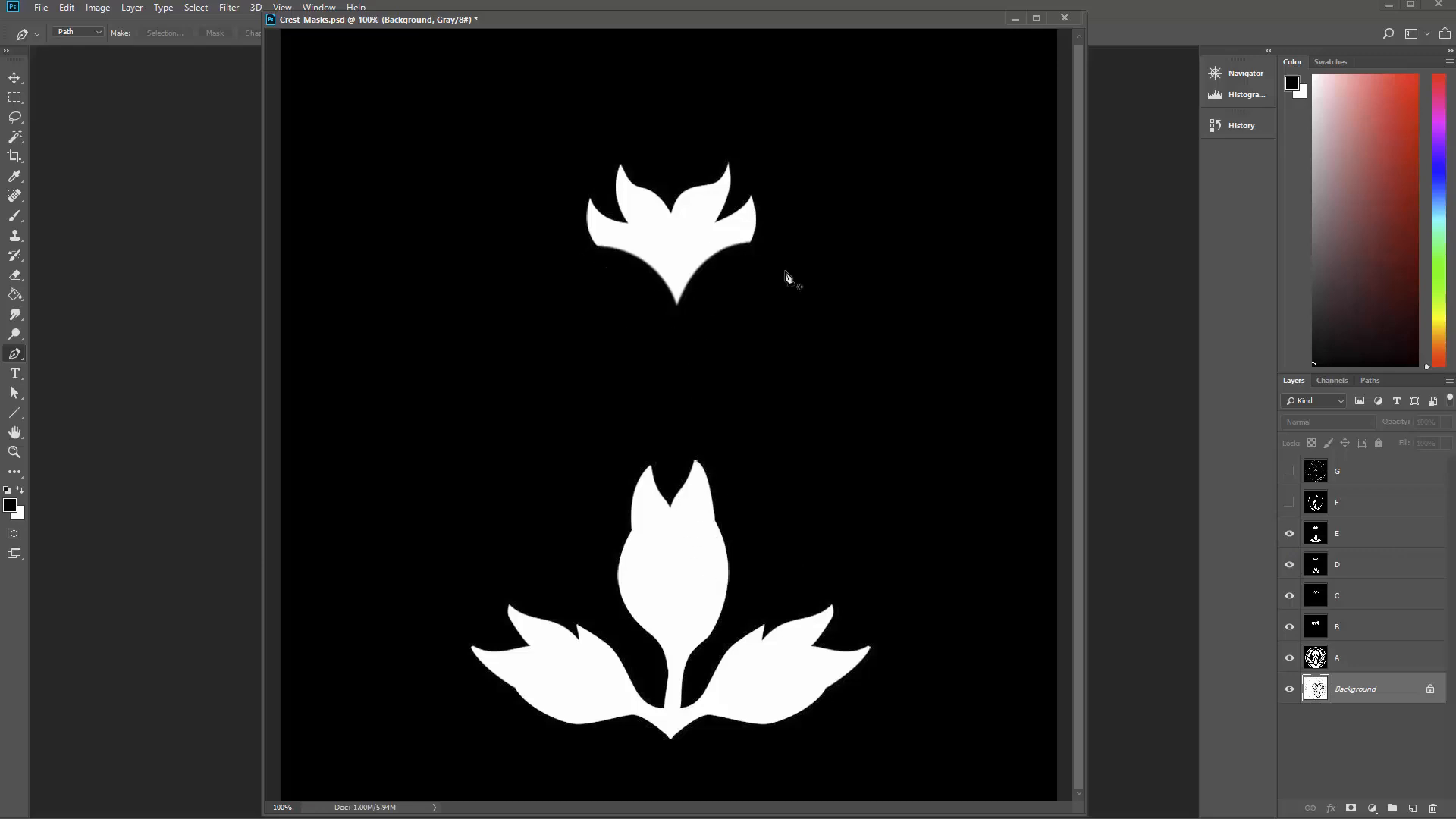
click(1289, 504)
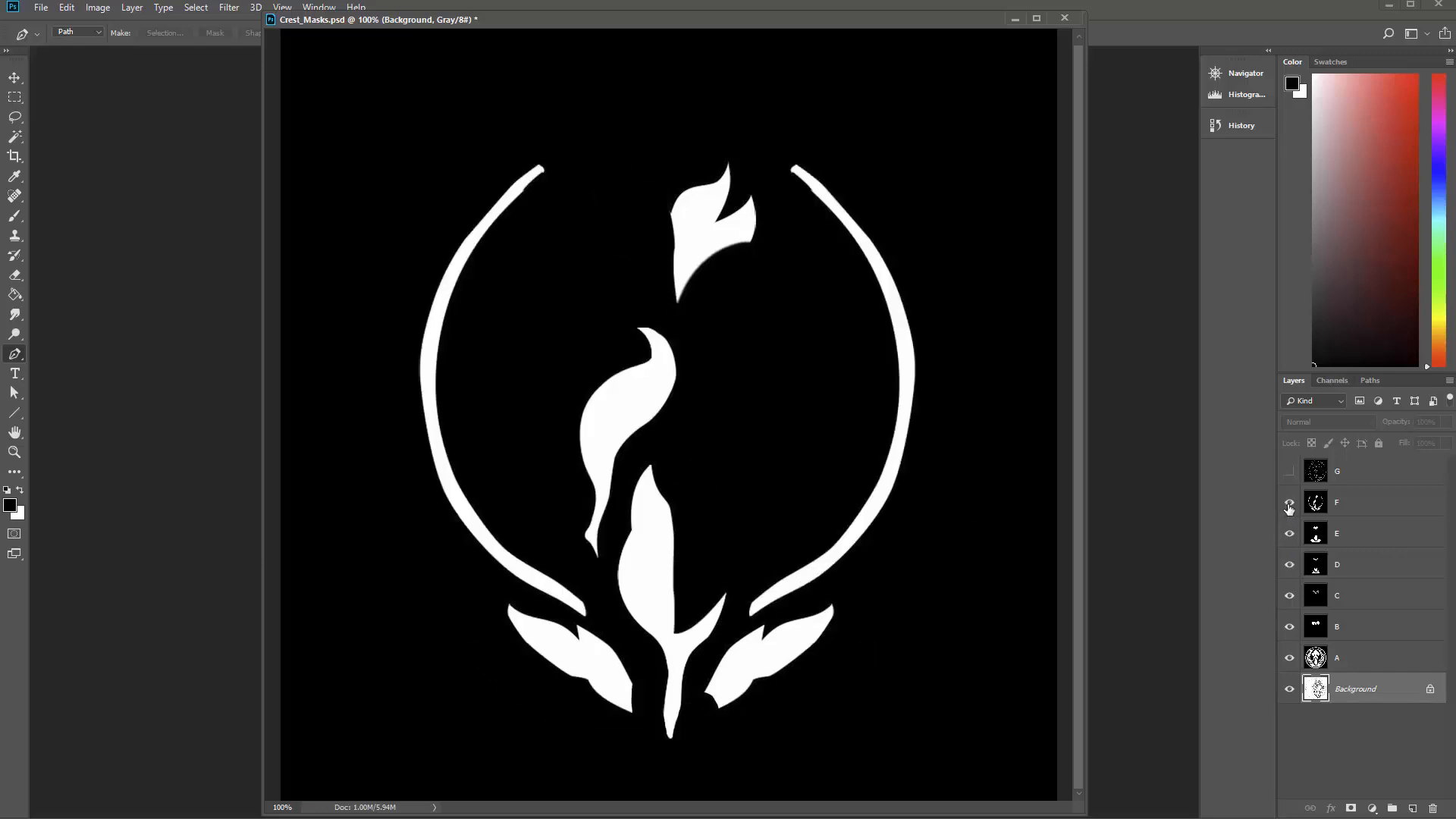
click(1289, 471)
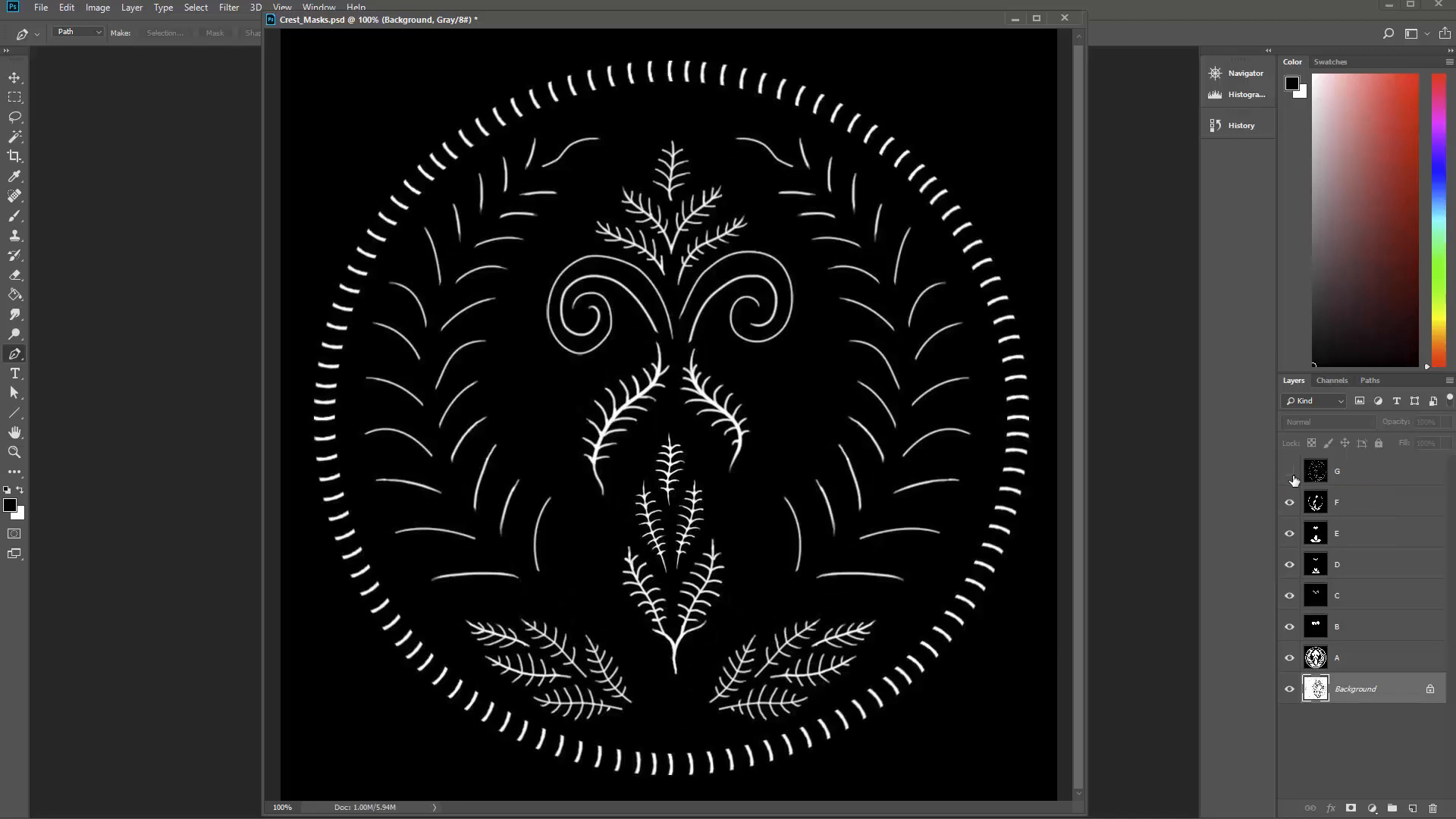
click(1288, 472)
click(1289, 502)
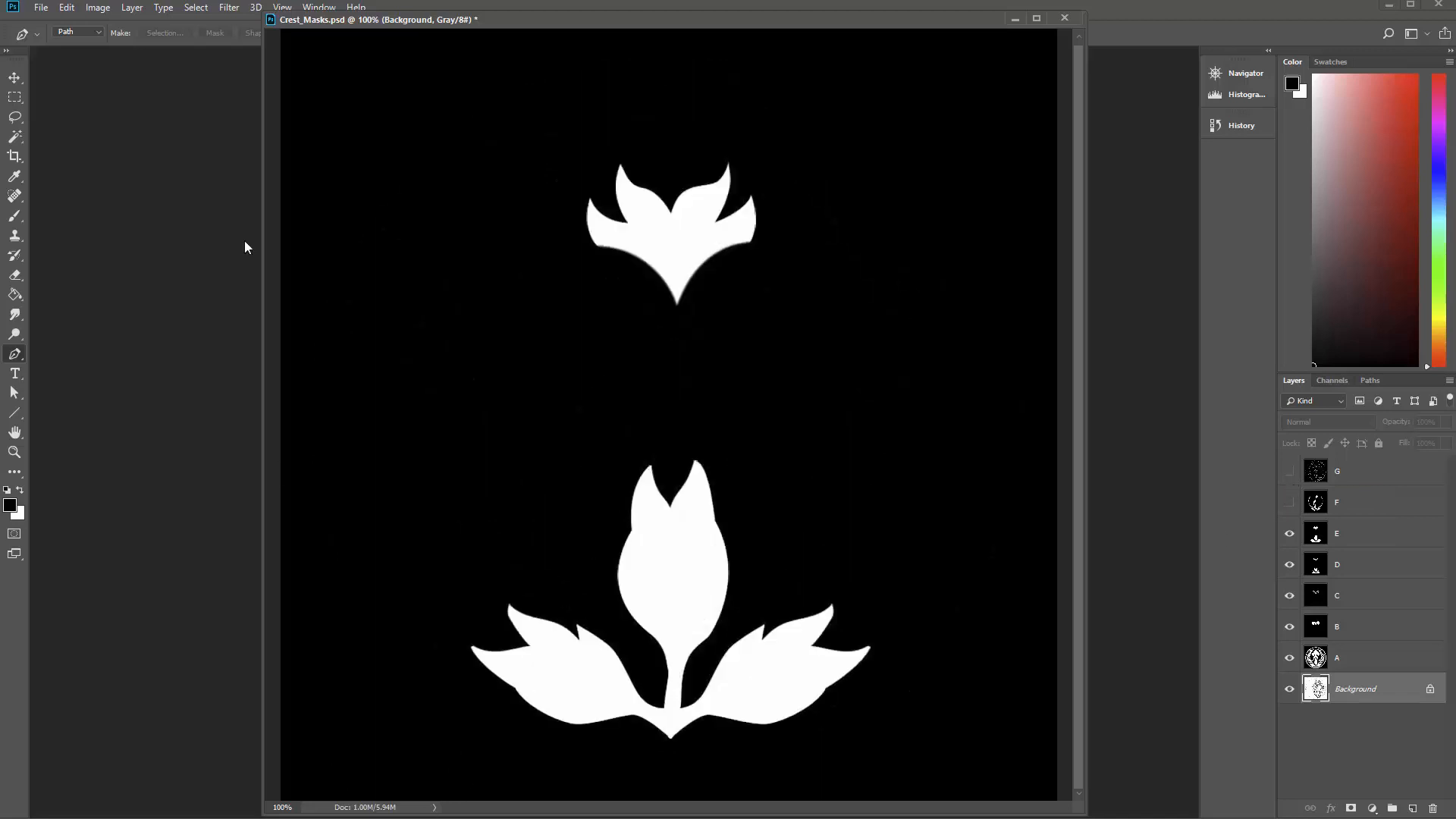
View the amulet render in the Untitled-1 document, and minimize its window to return to Crest_Masks.
click(319, 7)
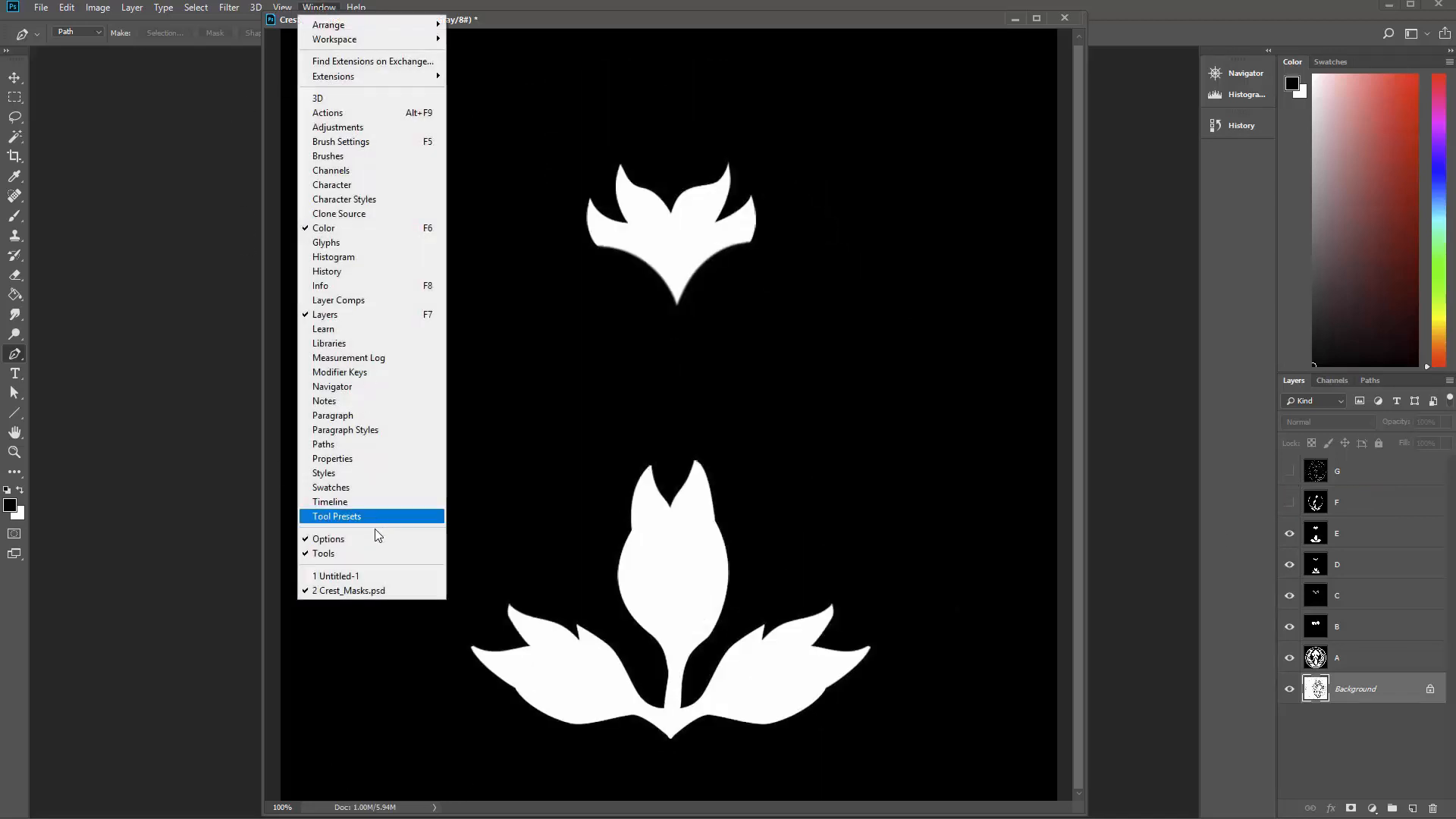
click(365, 575)
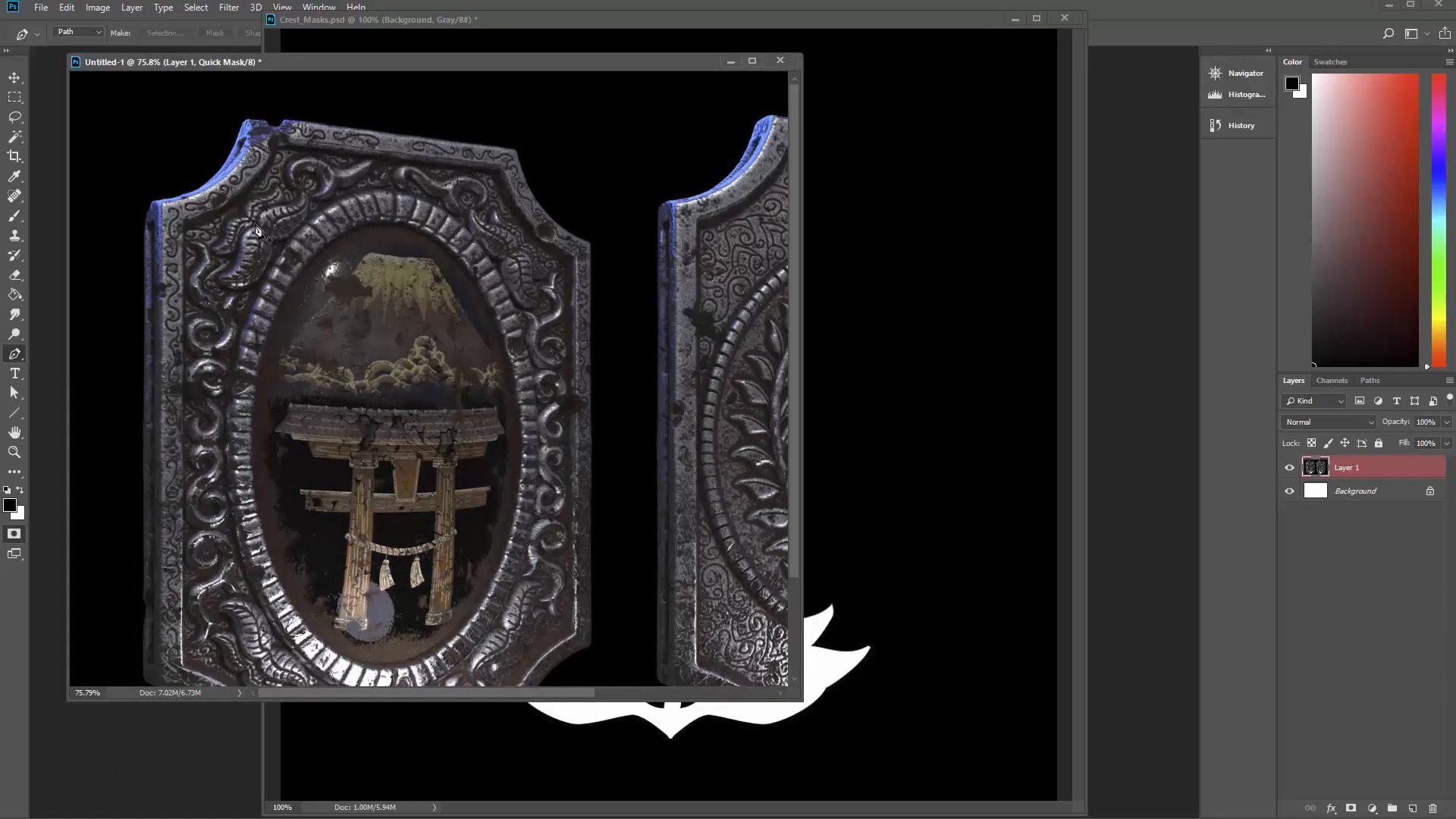
click(728, 62)
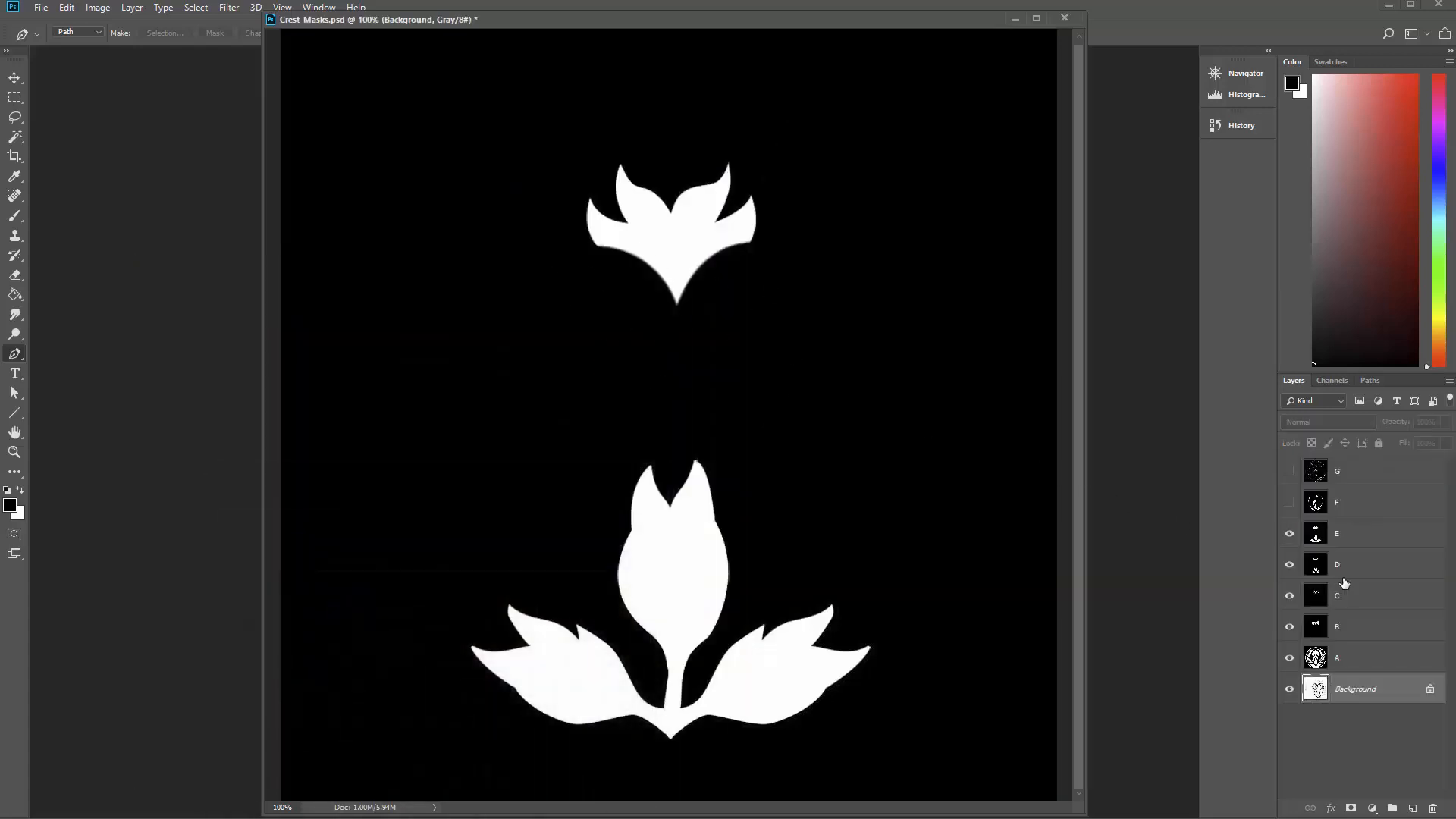
Compare the leaf shapes of masks D and E by toggling layer E's visibility.
click(1289, 533)
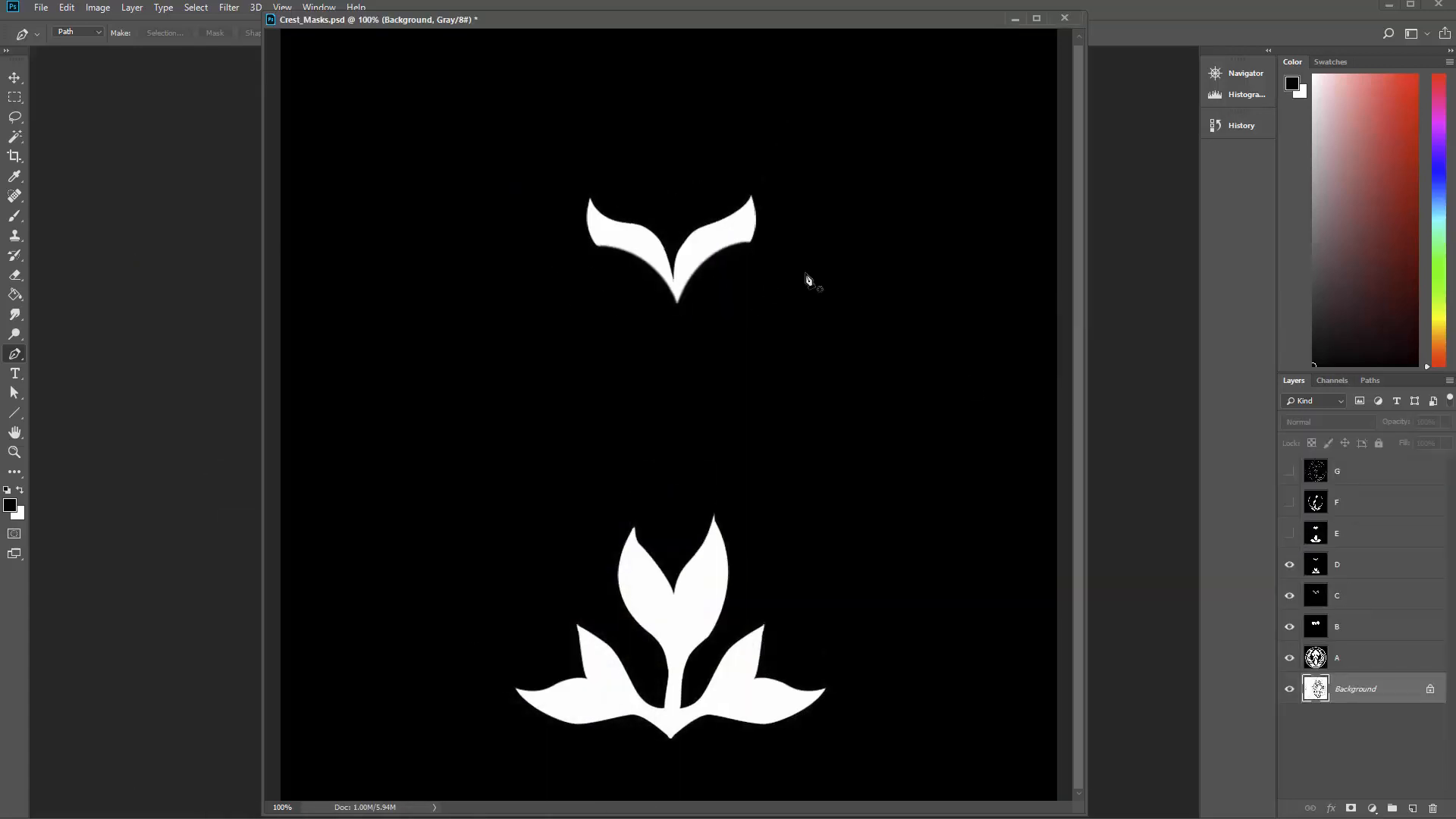
click(1289, 533)
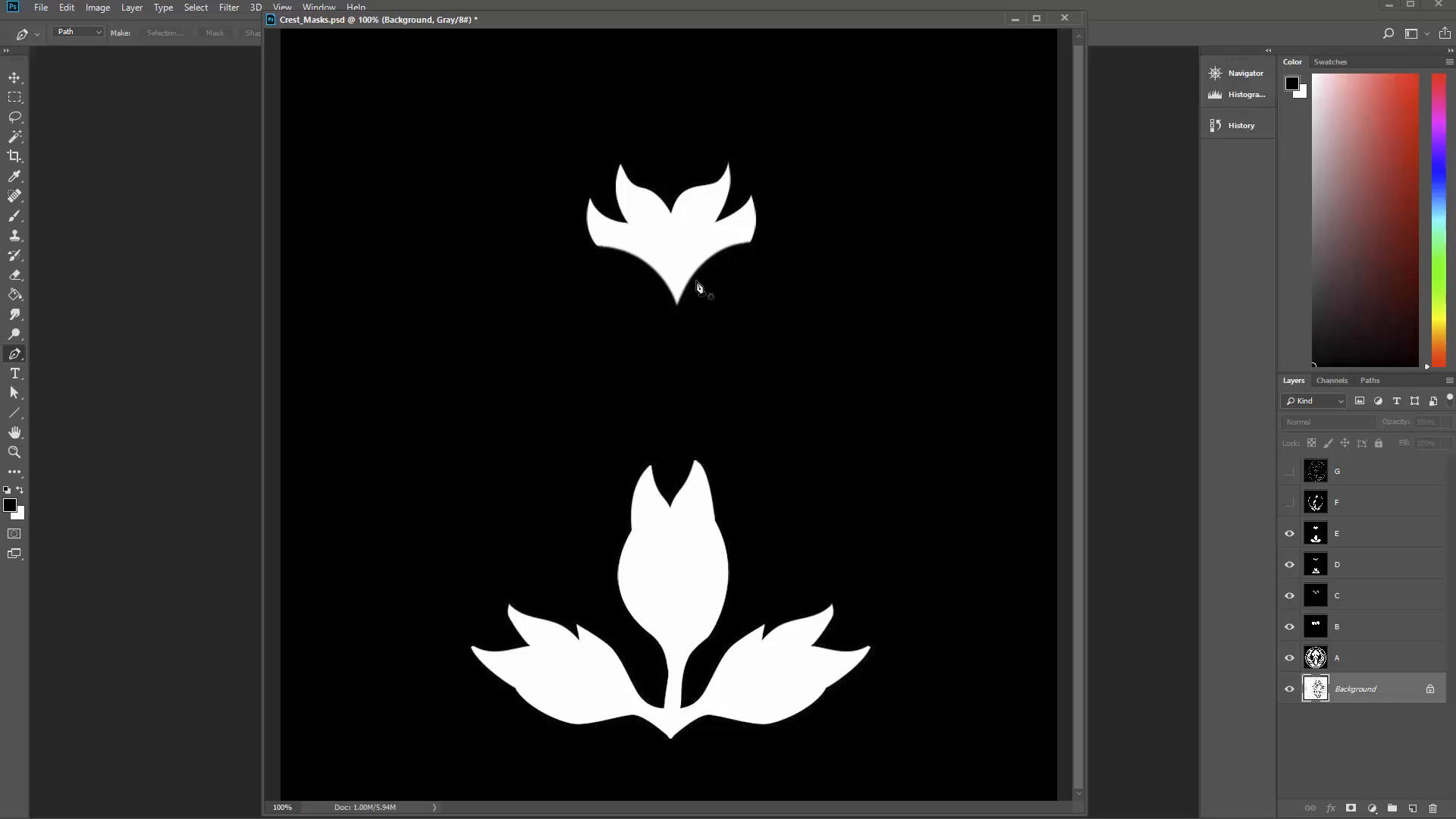
click(1289, 547)
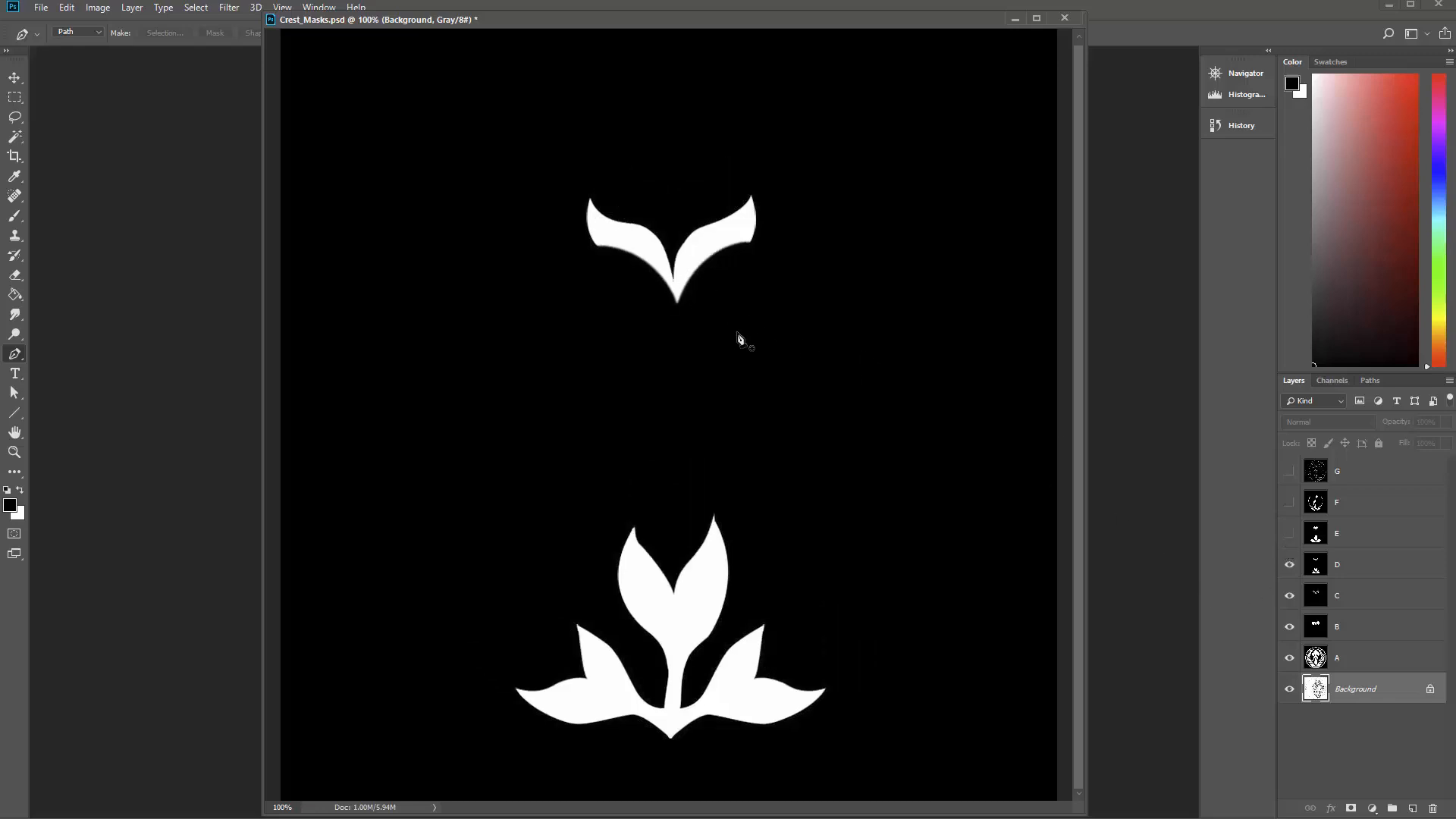
click(1290, 536)
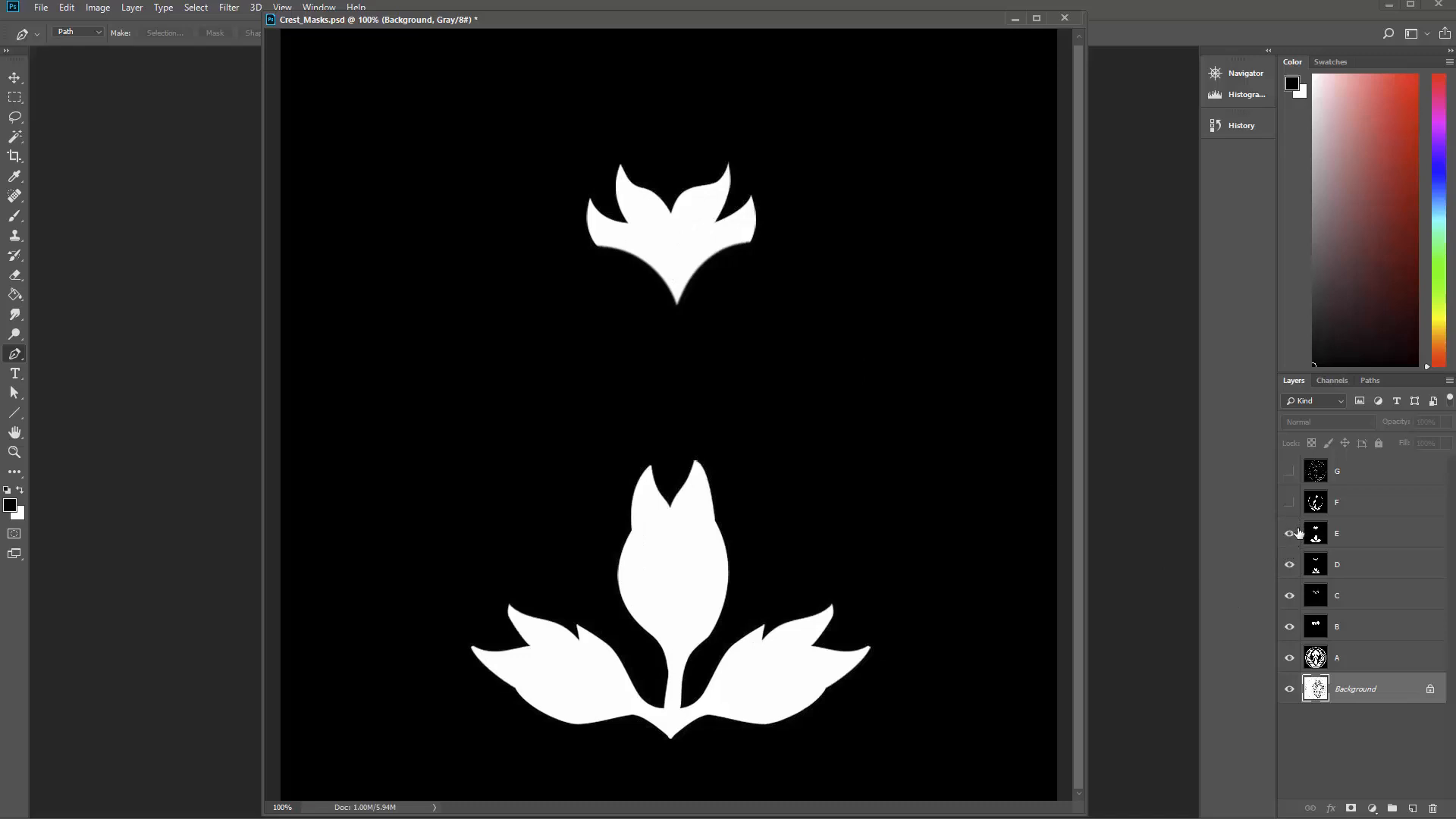
Hide mask layers A to E so only the Background concept sketch shows.
drag(1298, 533, 1287, 638)
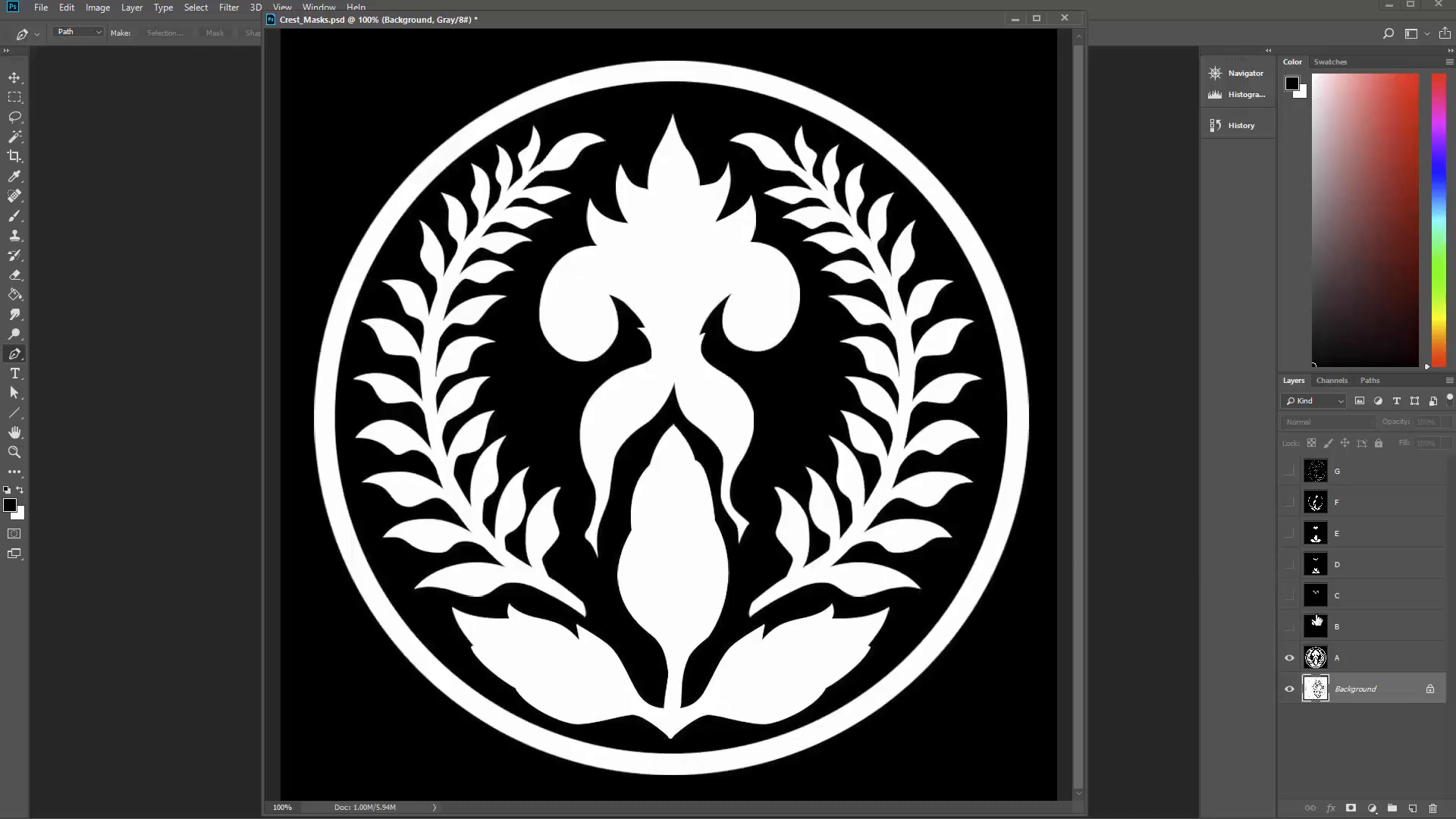
click(1289, 658)
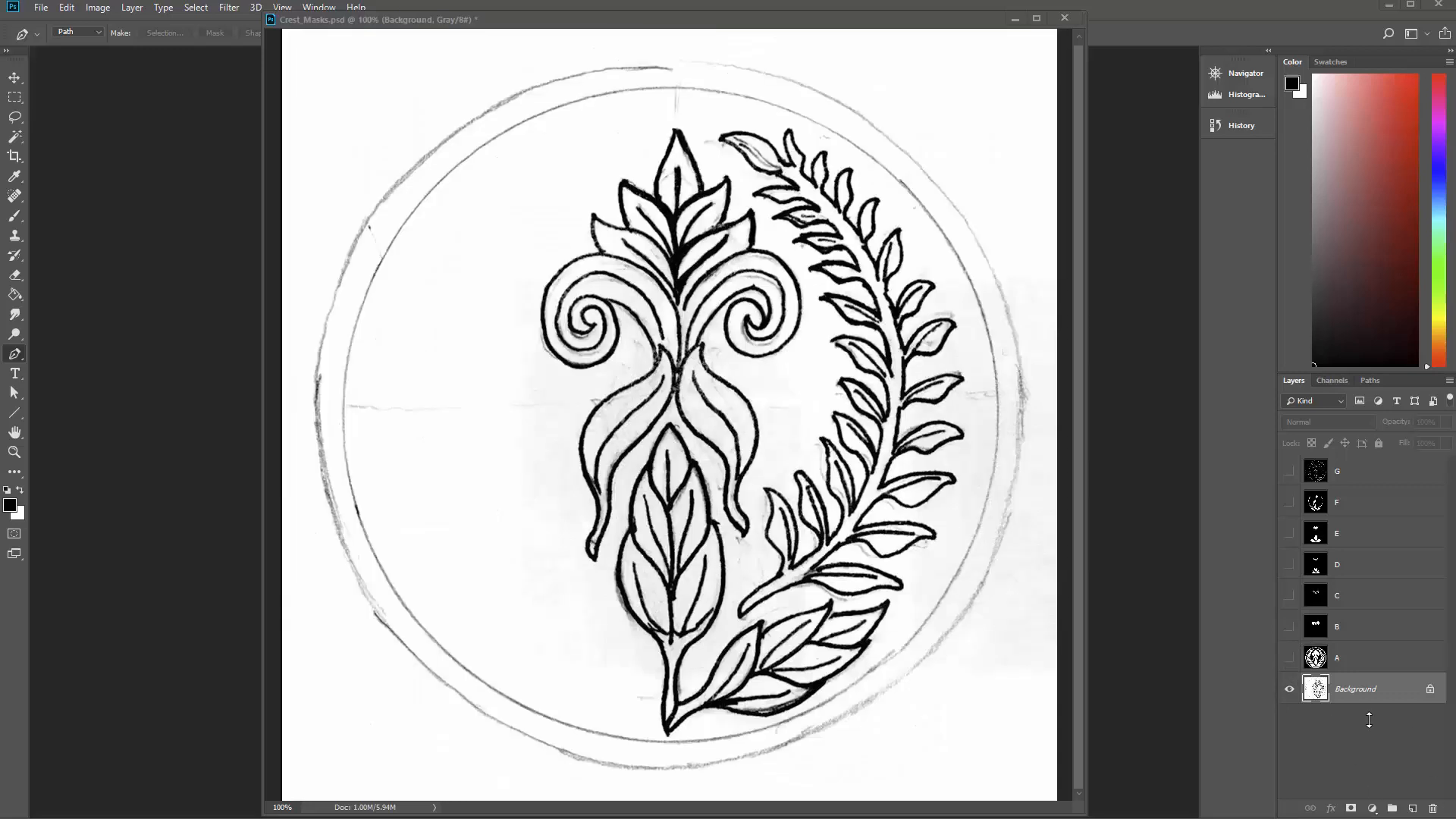
Add an empty layer above Background and place a duplicate of the Background sketch above it.
click(1413, 808)
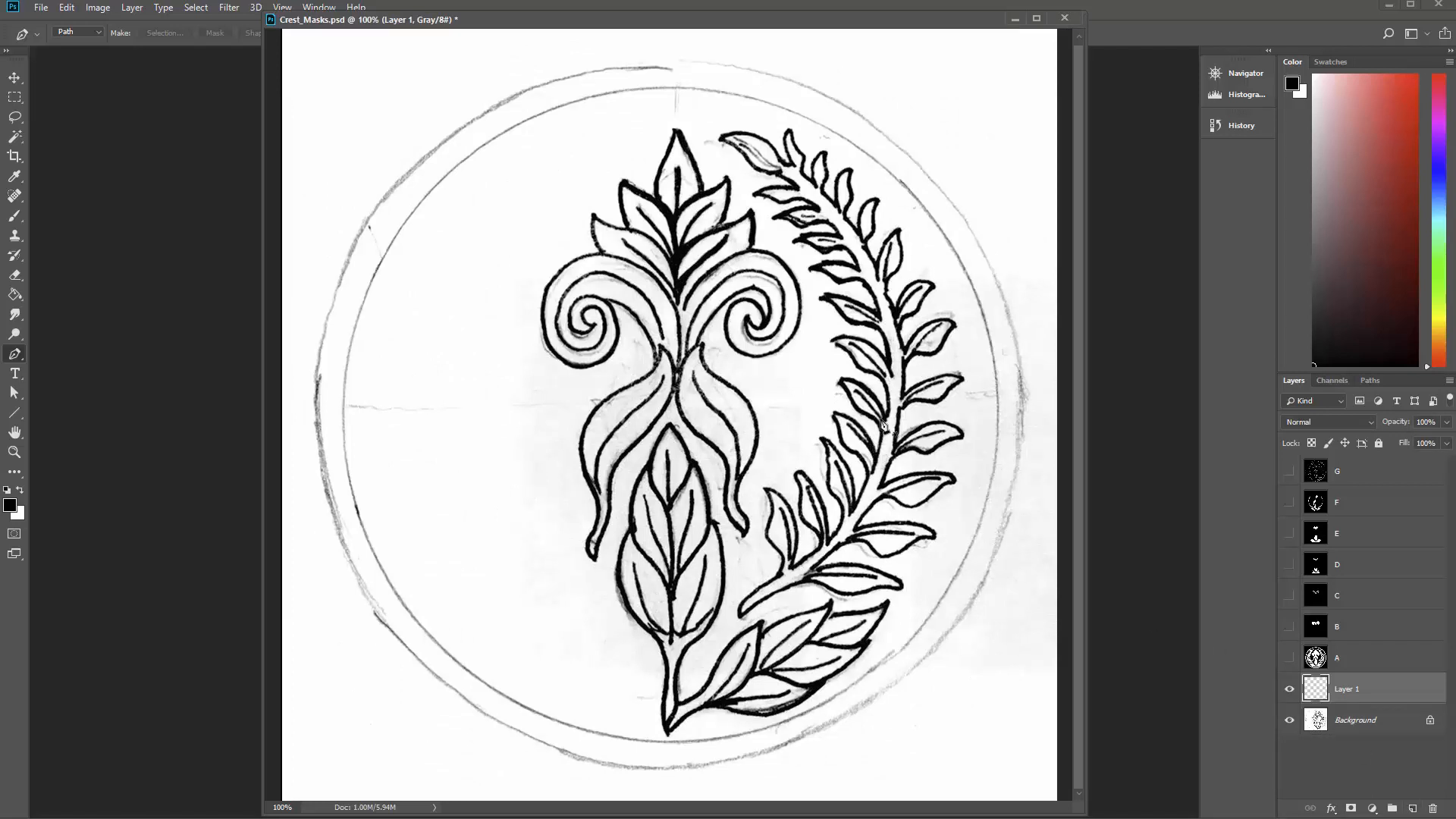
drag(1355, 720, 1346, 677)
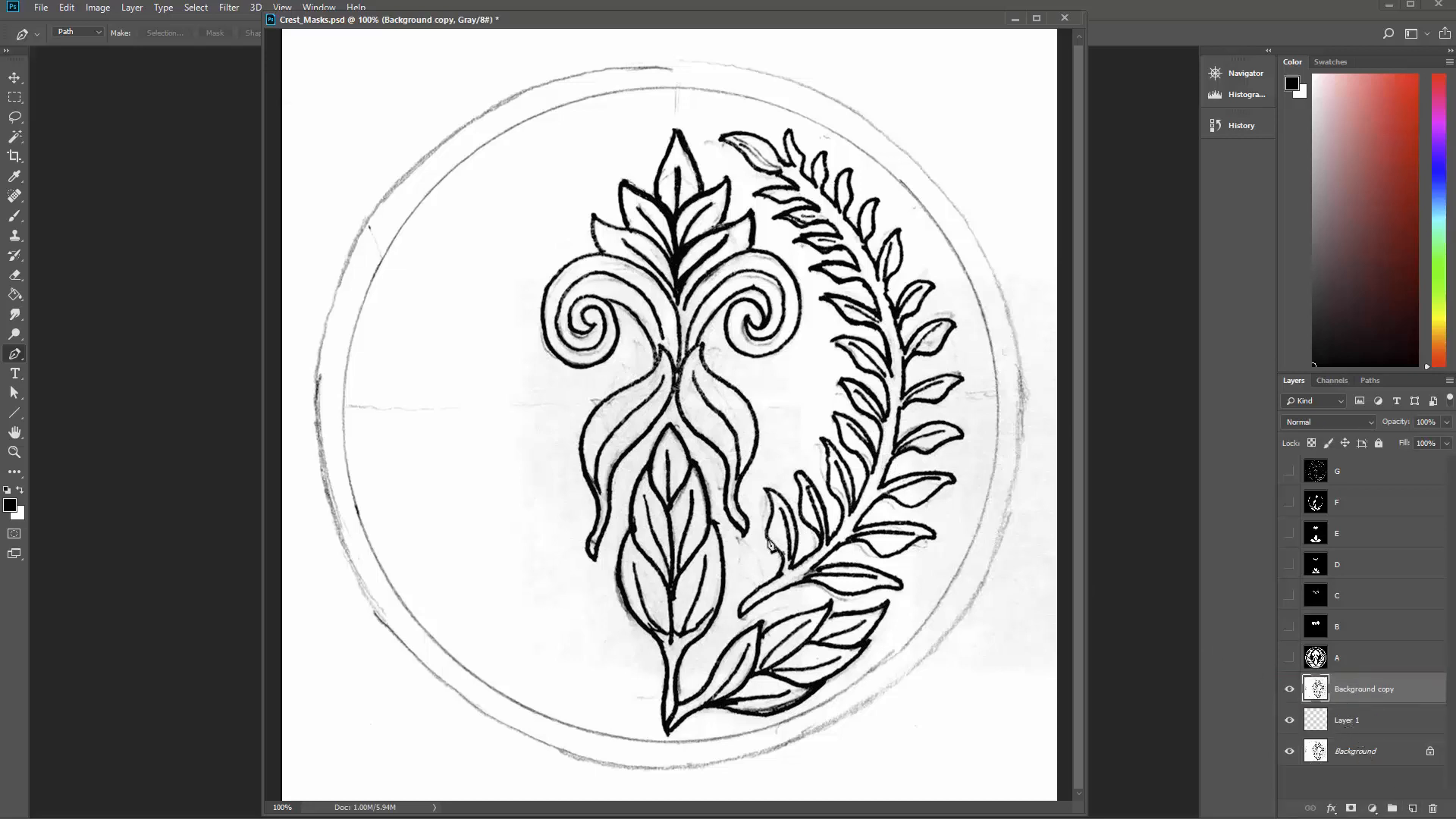
Fill Layer 1 with a neutral gray of 45% brightness.
click(1355, 722)
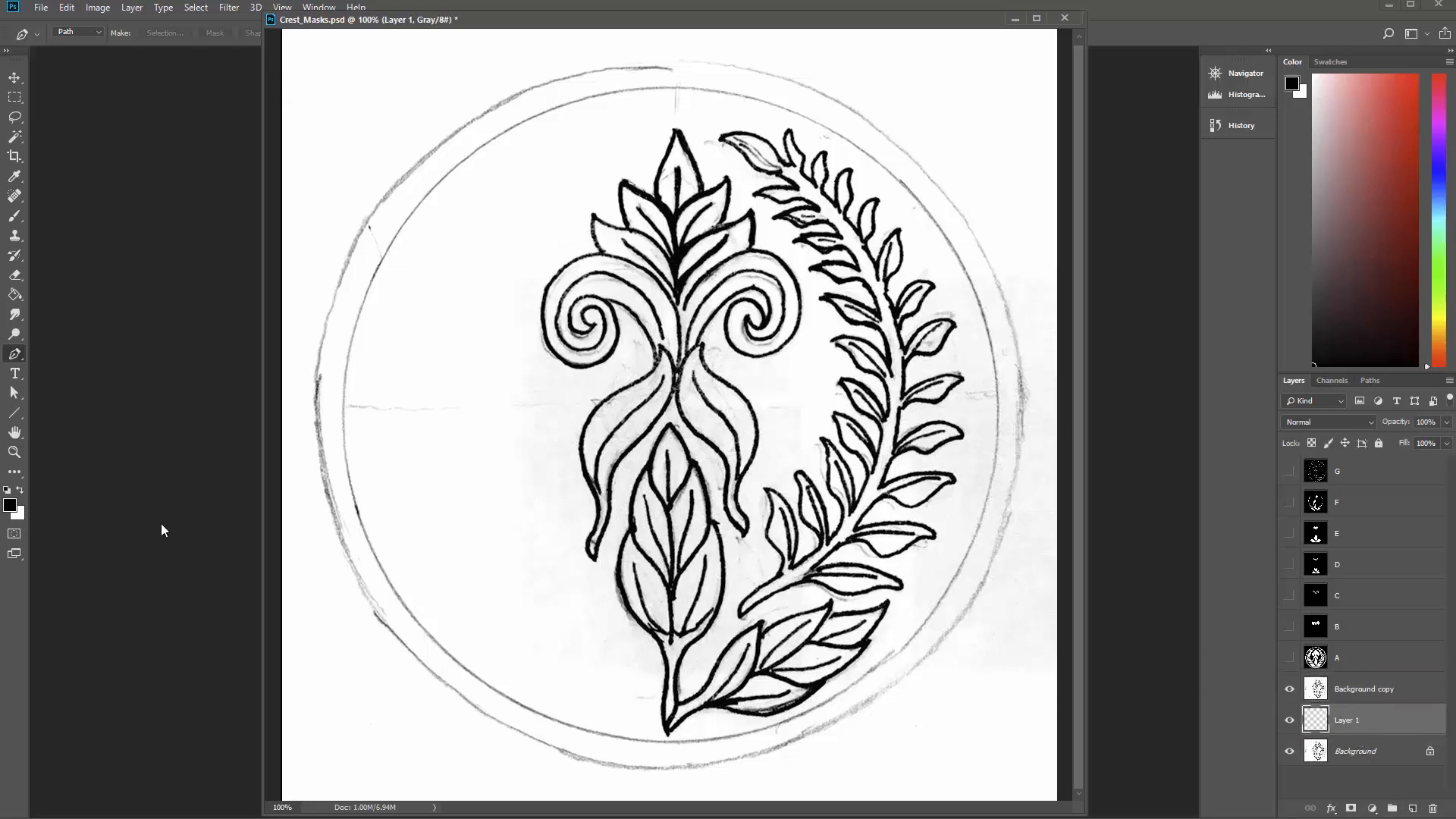
click(15, 507)
text(45)
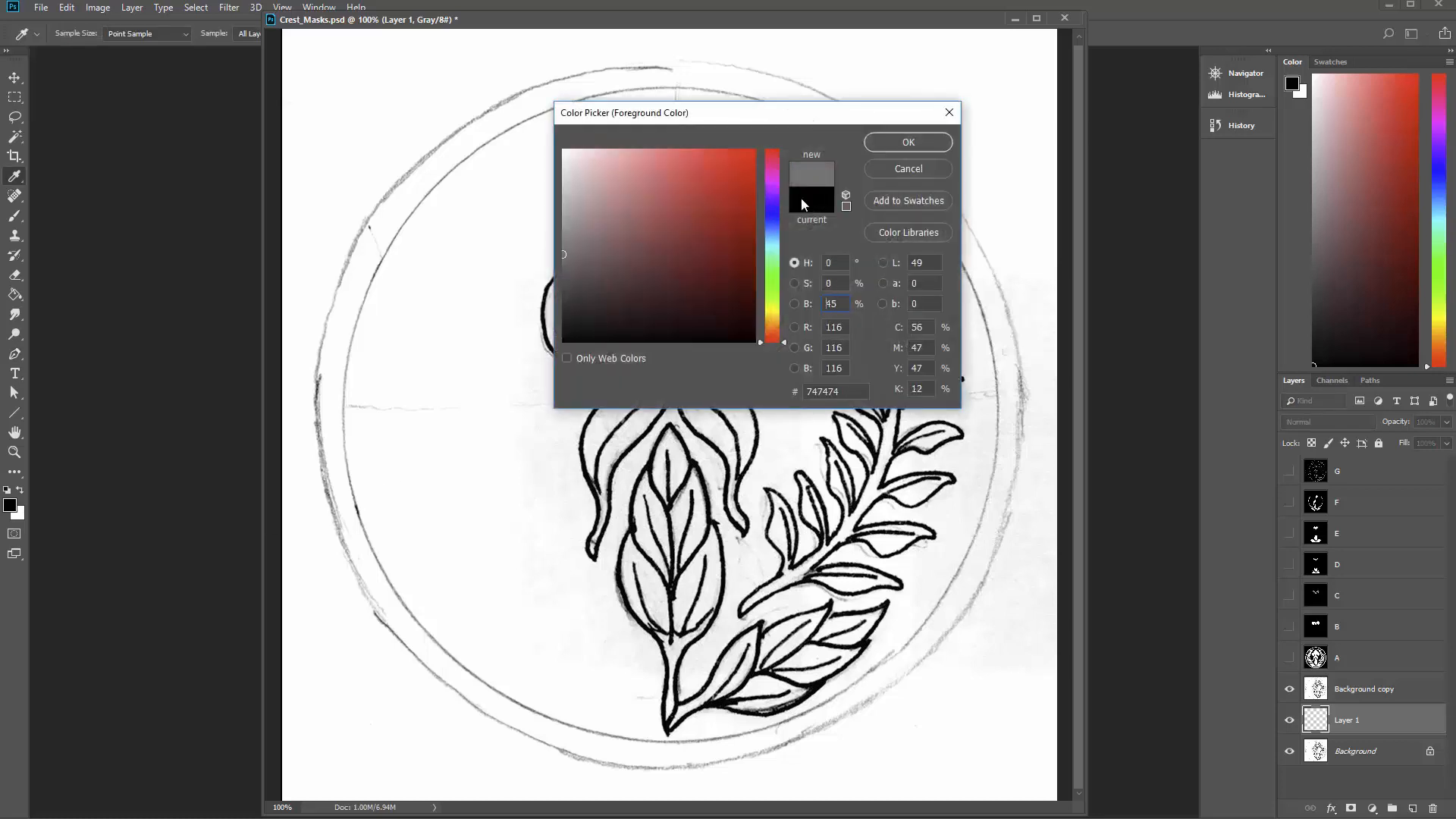
click(890, 148)
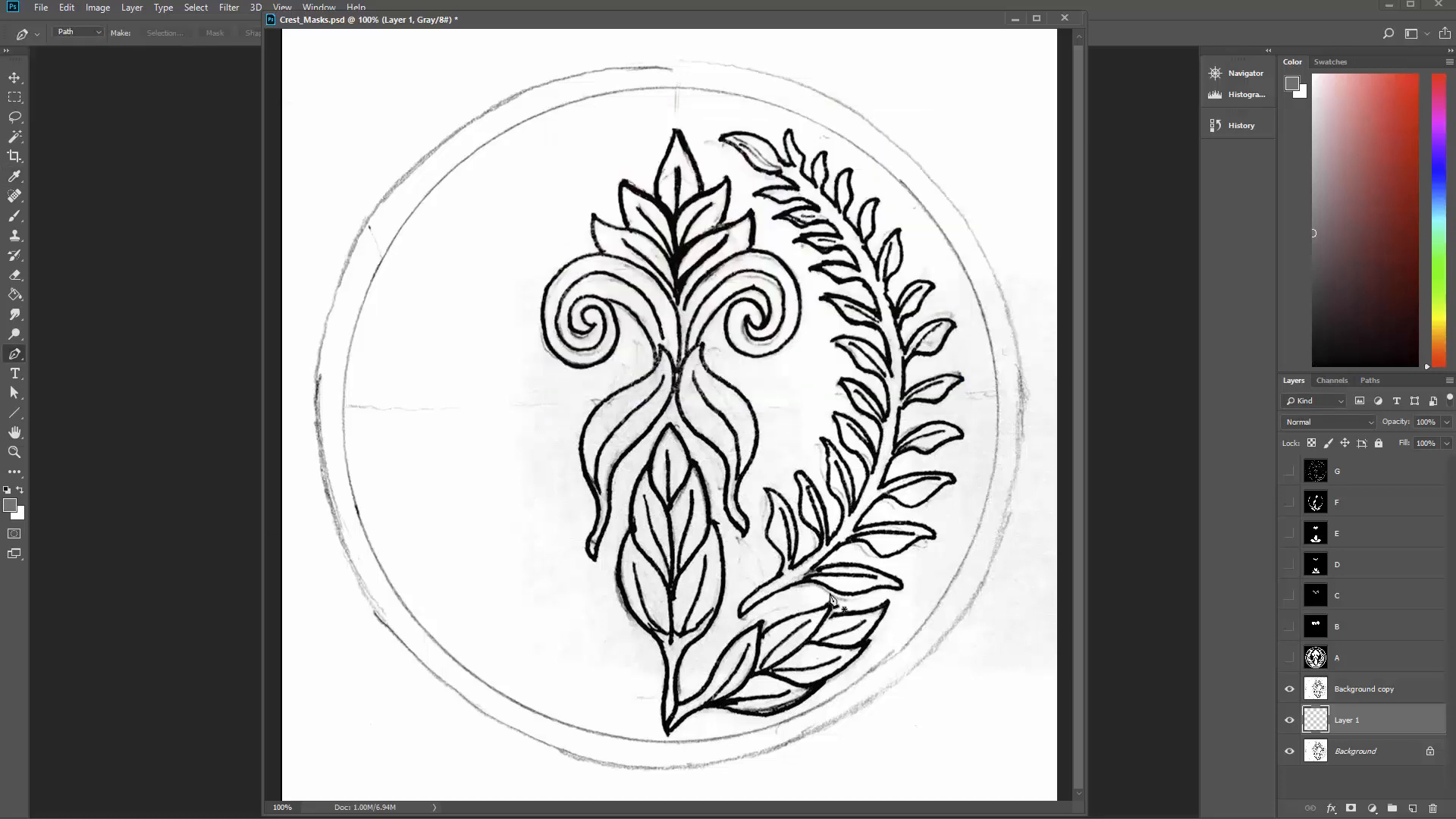
key(g)
click(797, 445)
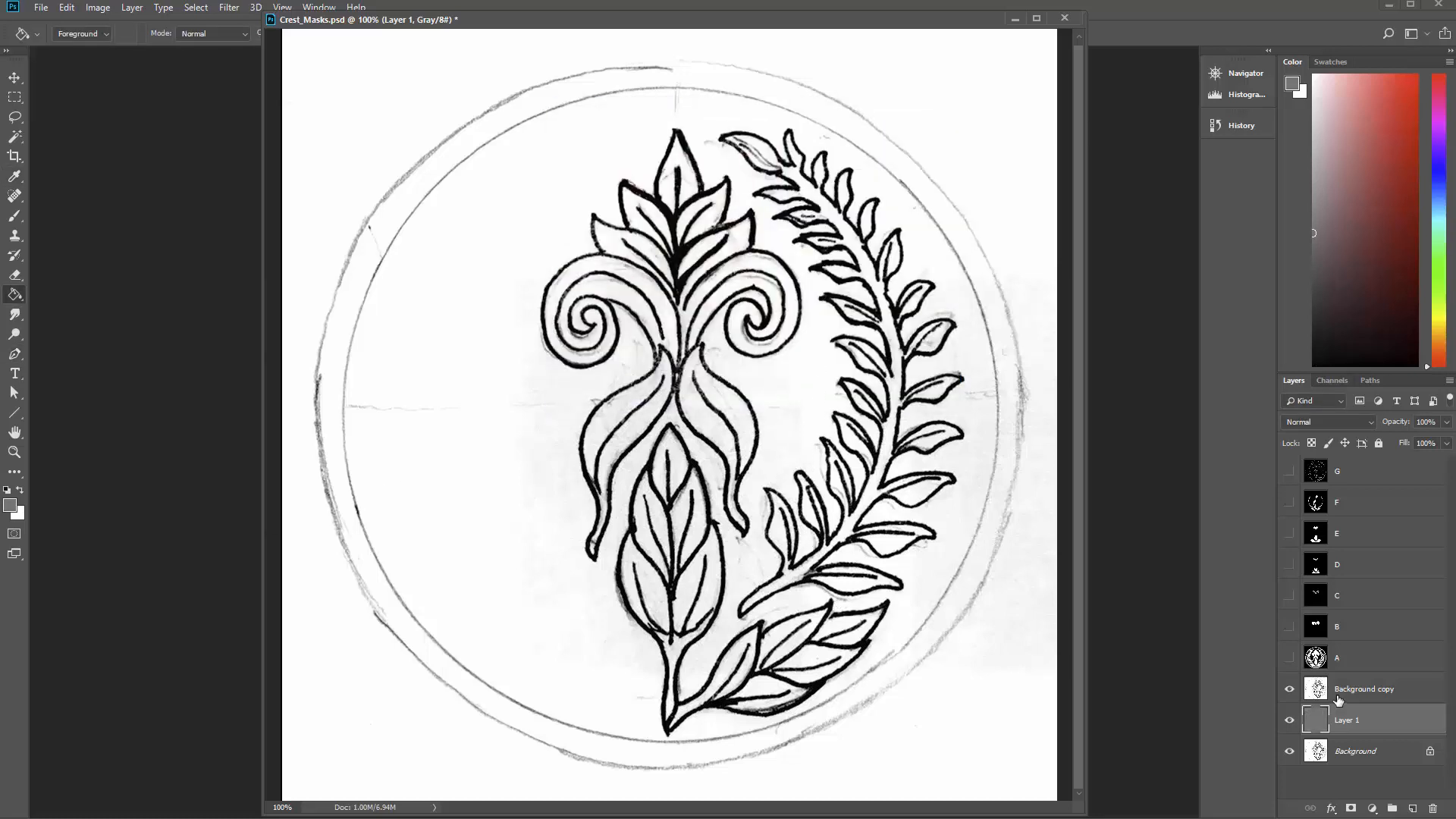
Set the Background copy sketch layer to Multiply and merge the gray Layer 1 down into Background.
click(1362, 692)
click(1373, 423)
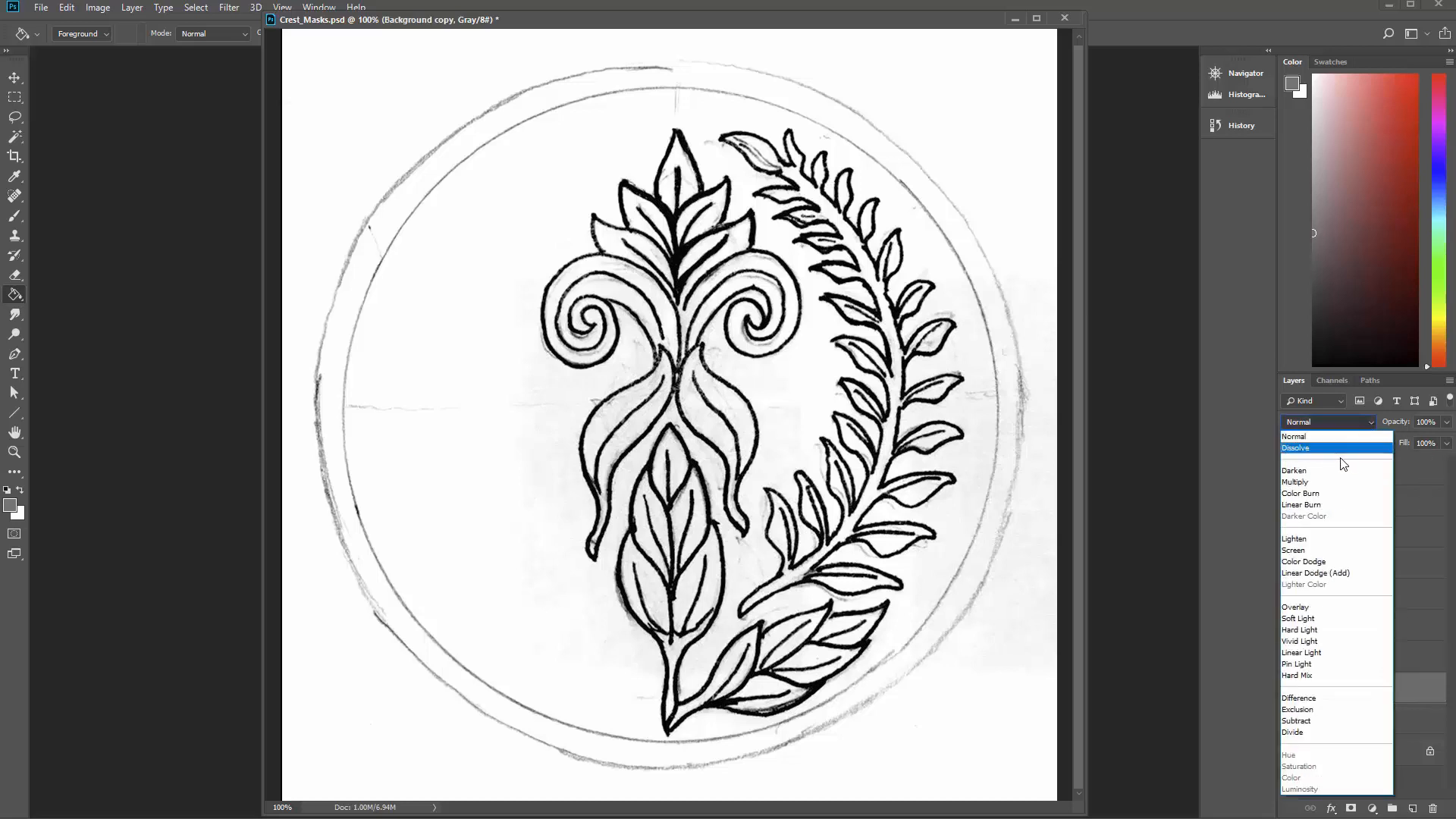
click(1335, 483)
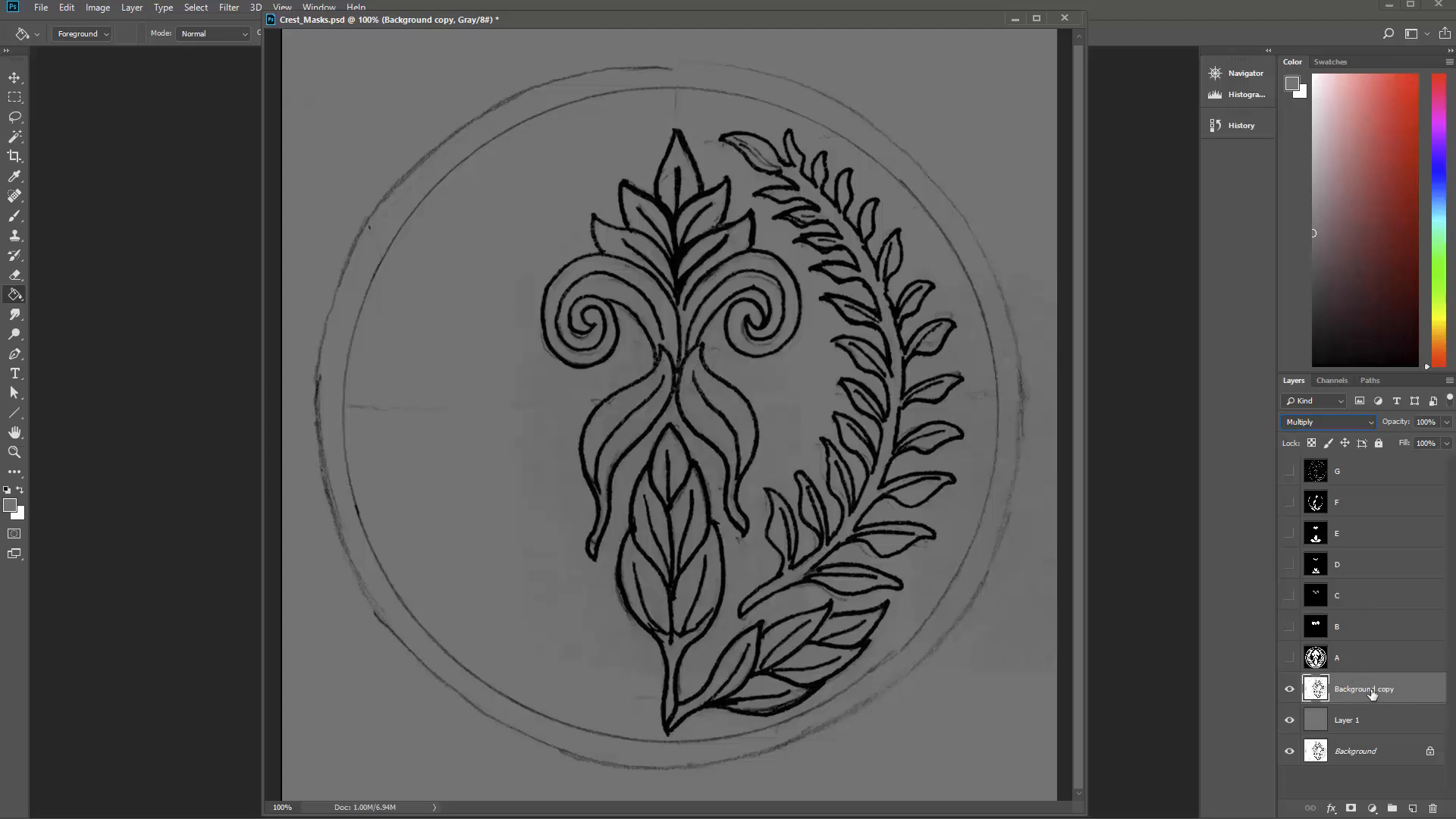
click(1364, 729)
key(Delete)
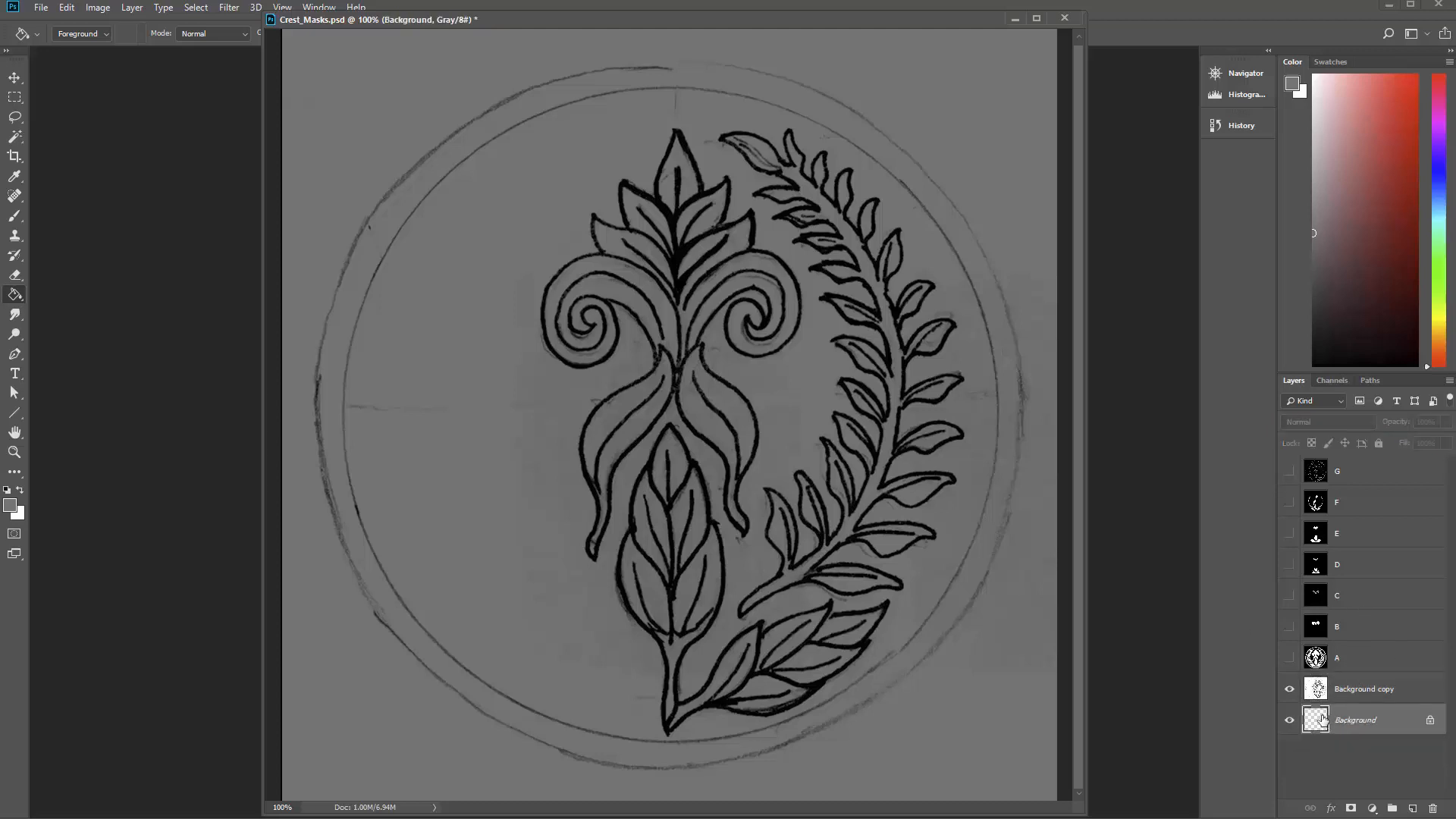
Outline the large curling leaf just right of the sketch's central axis with a rough, closed straight-segment Pen path of five anchor points.
key(z)
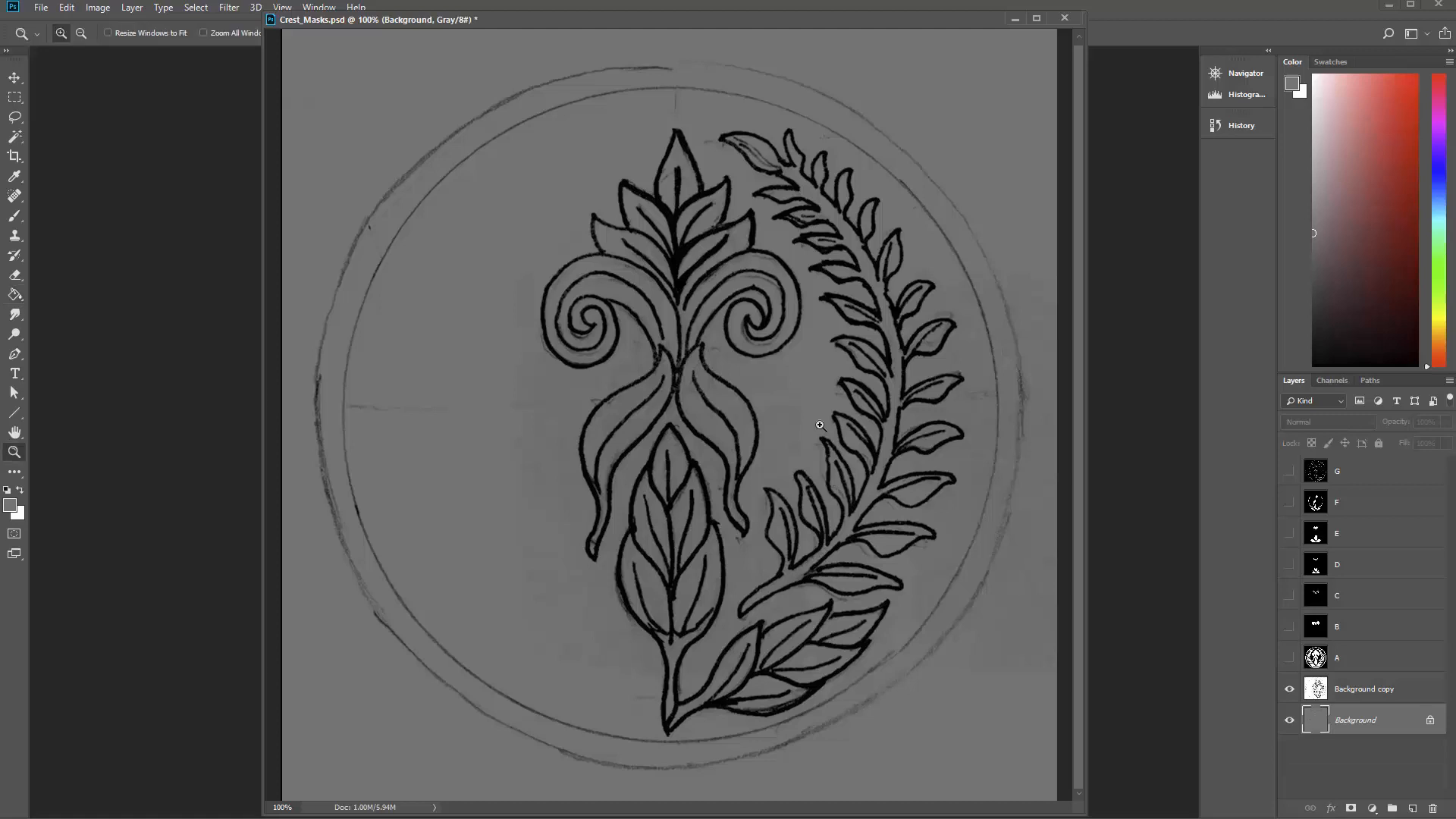
click(765, 347)
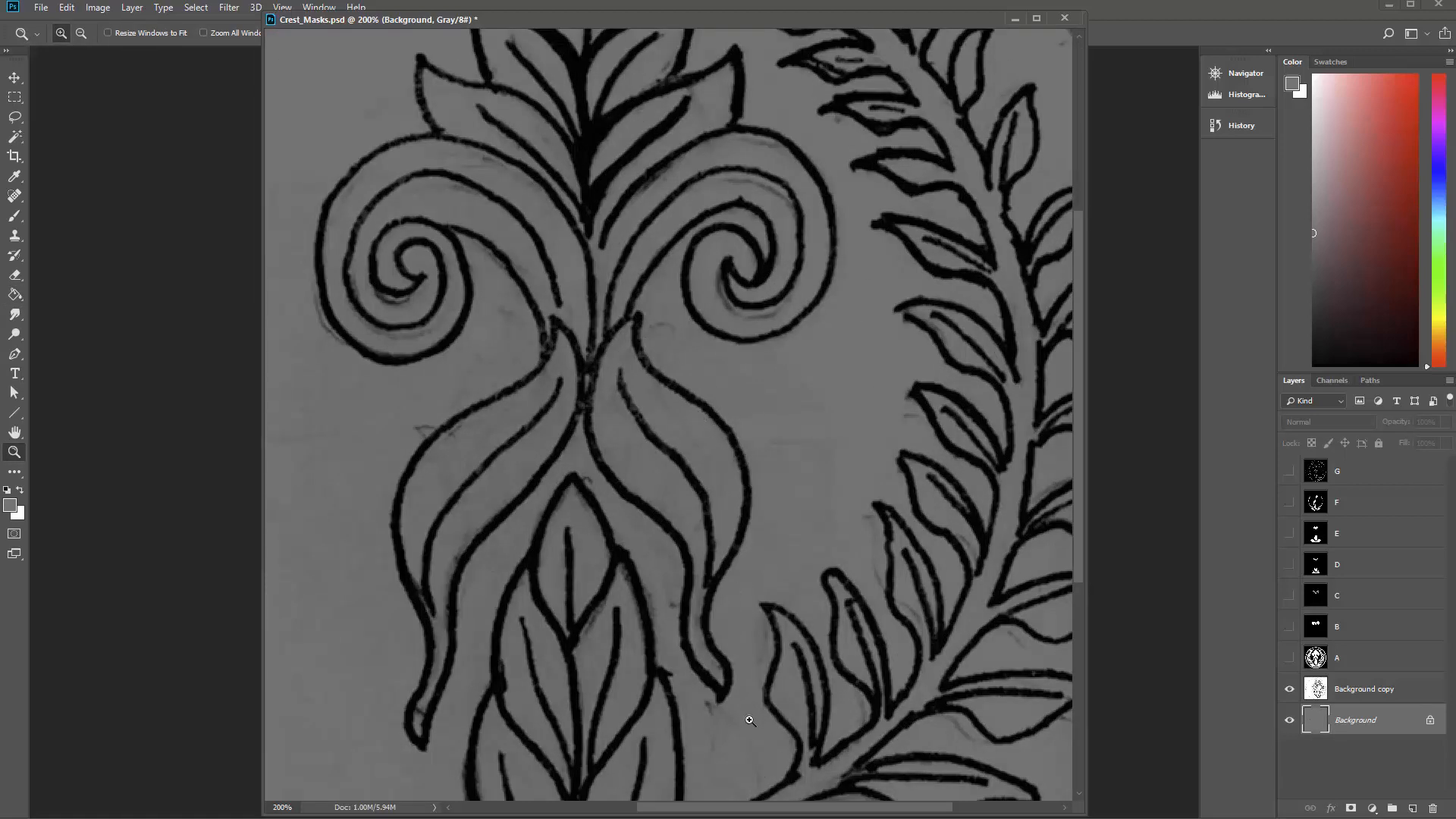
mouse_move(734, 497)
mouse_down()
mouse_move(775, 523)
mouse_move(754, 489)
mouse_move(730, 507)
mouse_up()
key(alt+h)
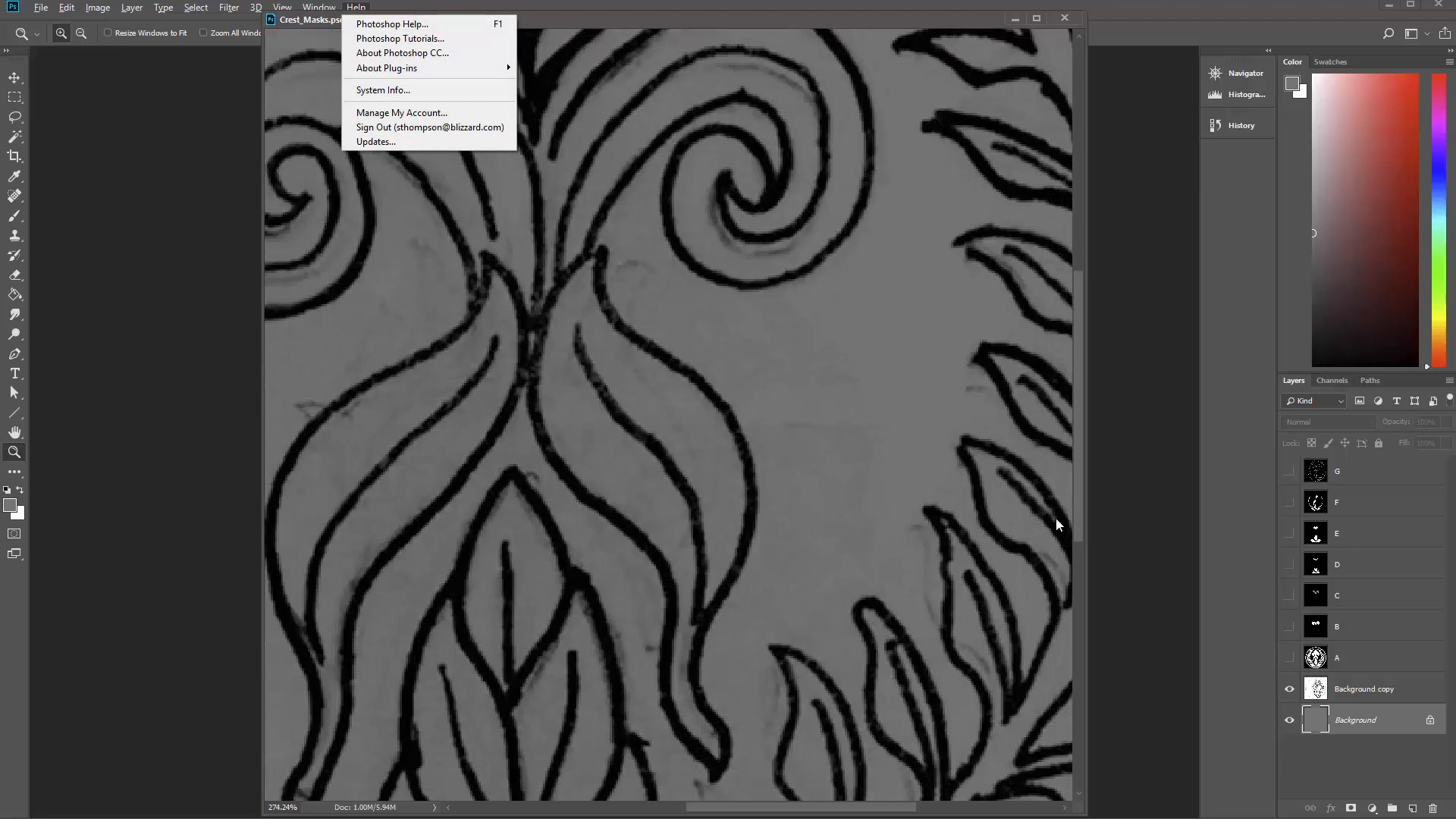
click(1079, 523)
drag(1078, 521, 1078, 544)
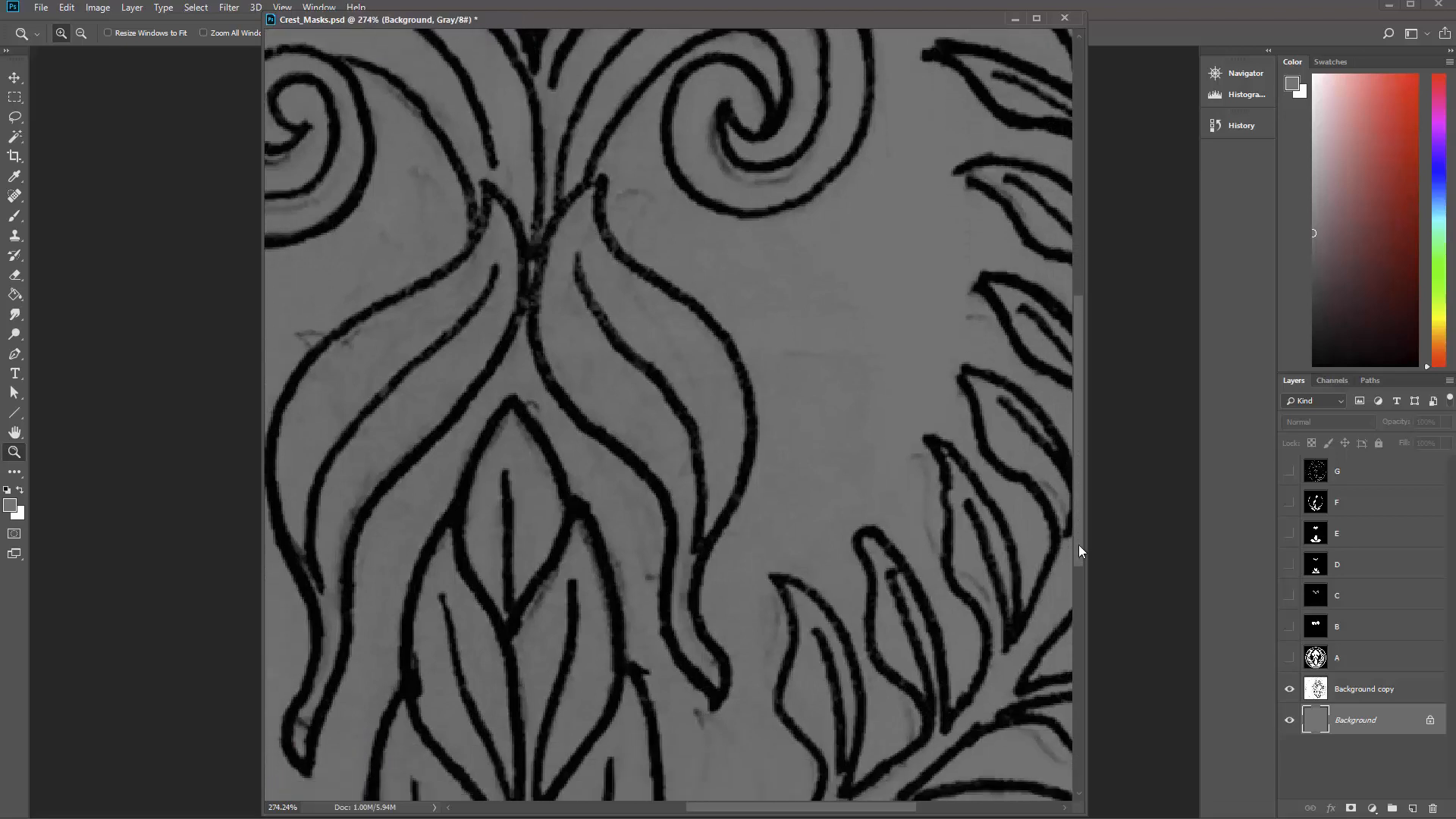
click(16, 355)
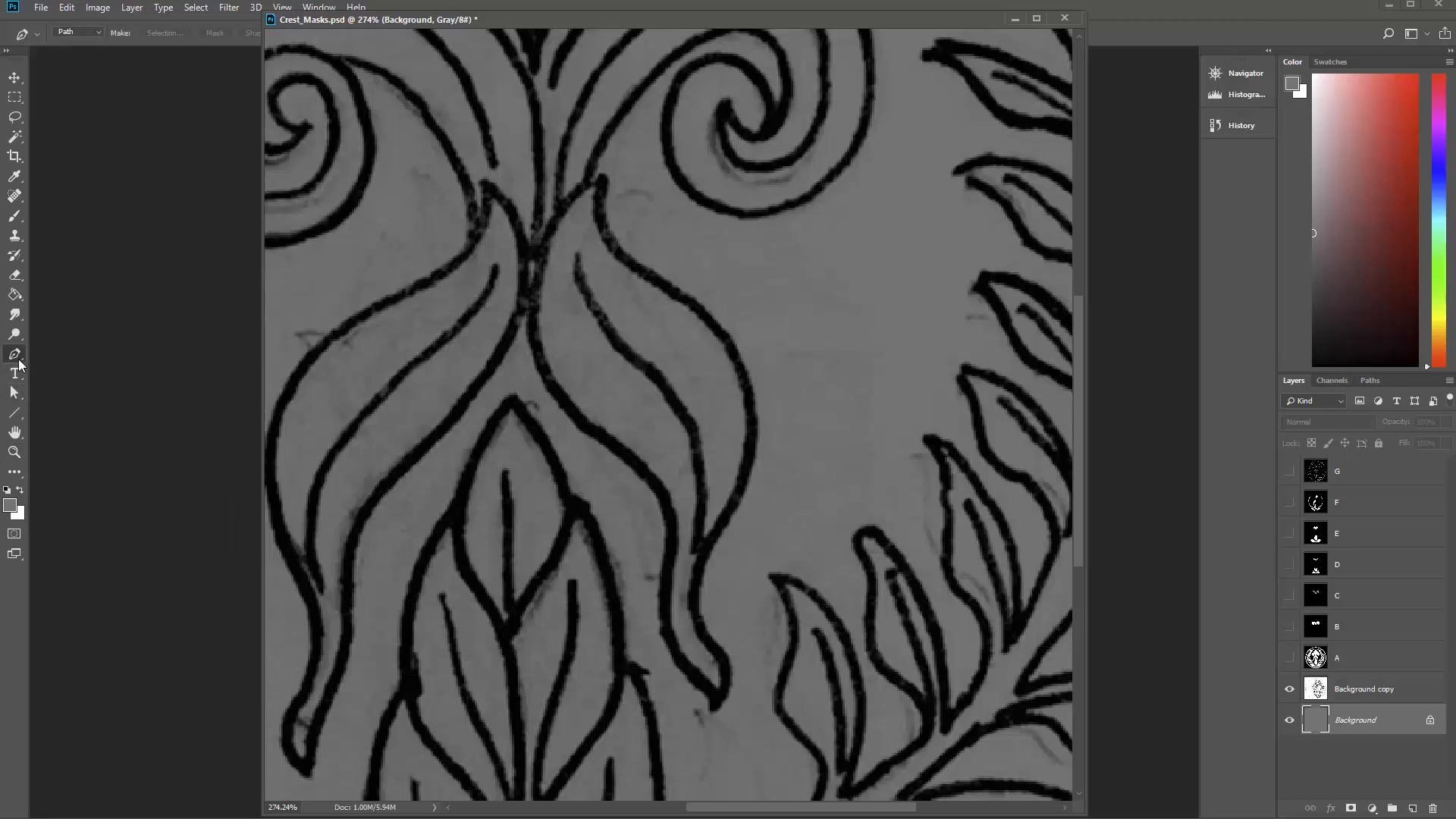
right_click(21, 364)
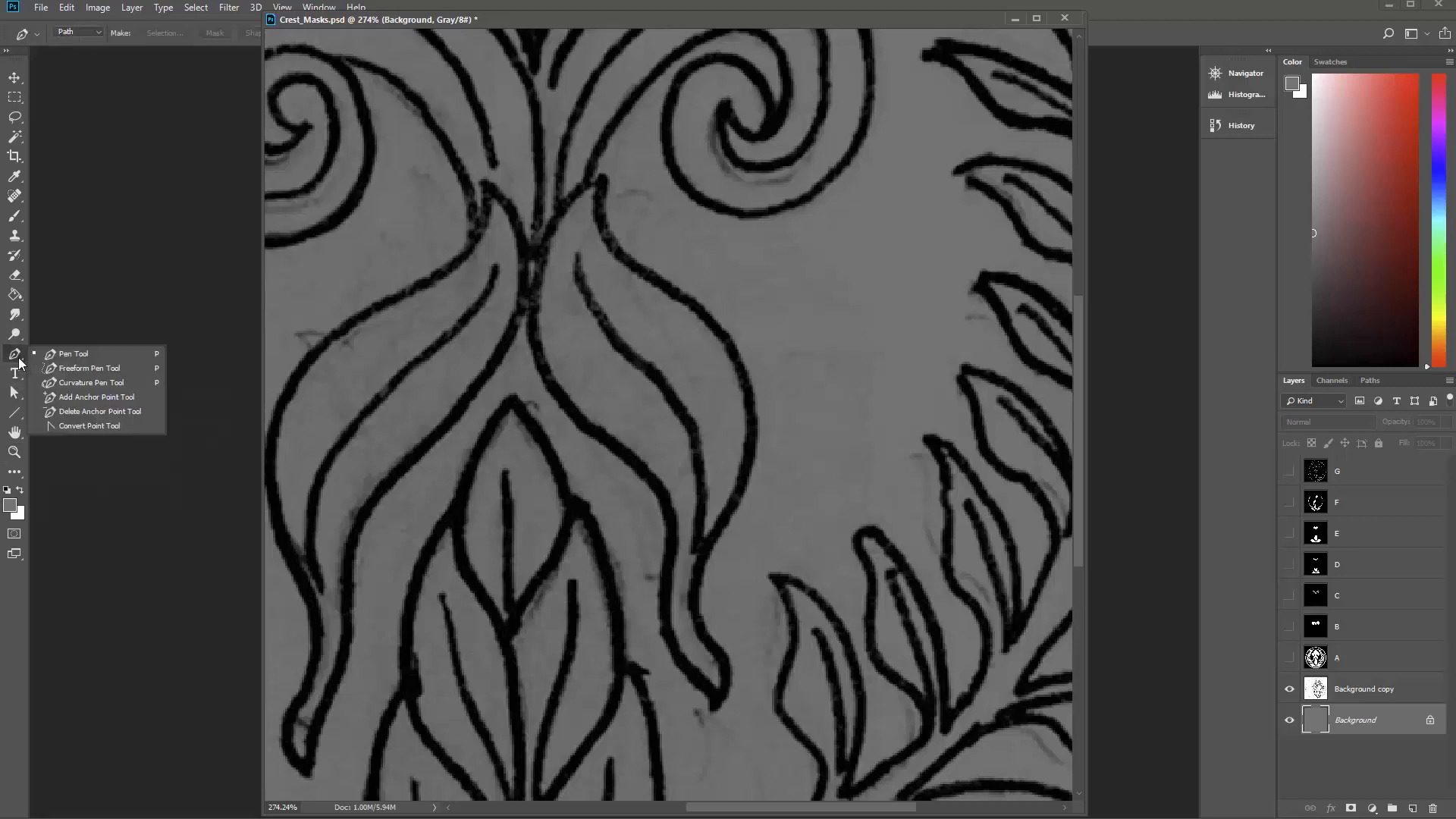
click(14, 334)
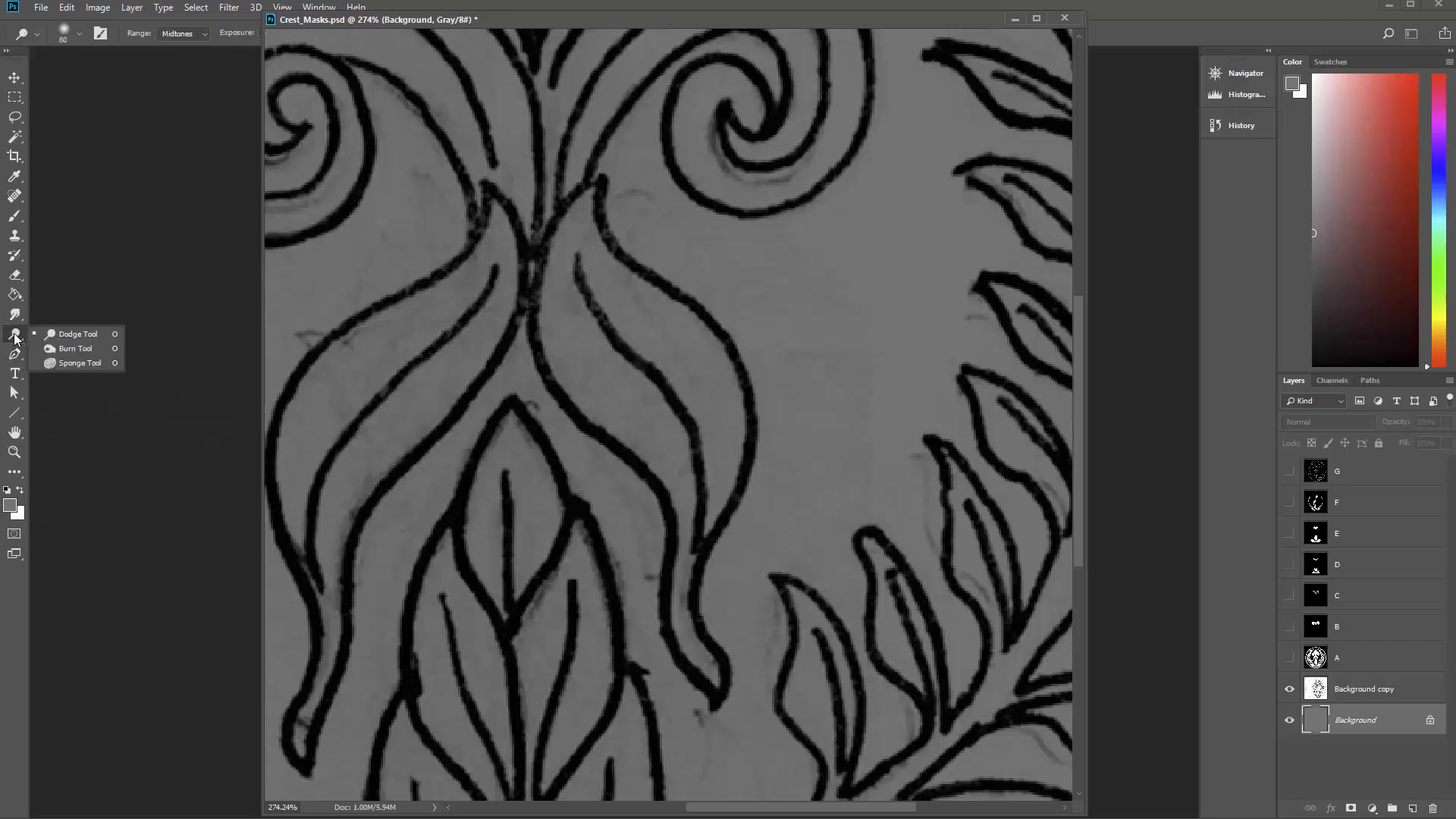
click(14, 354)
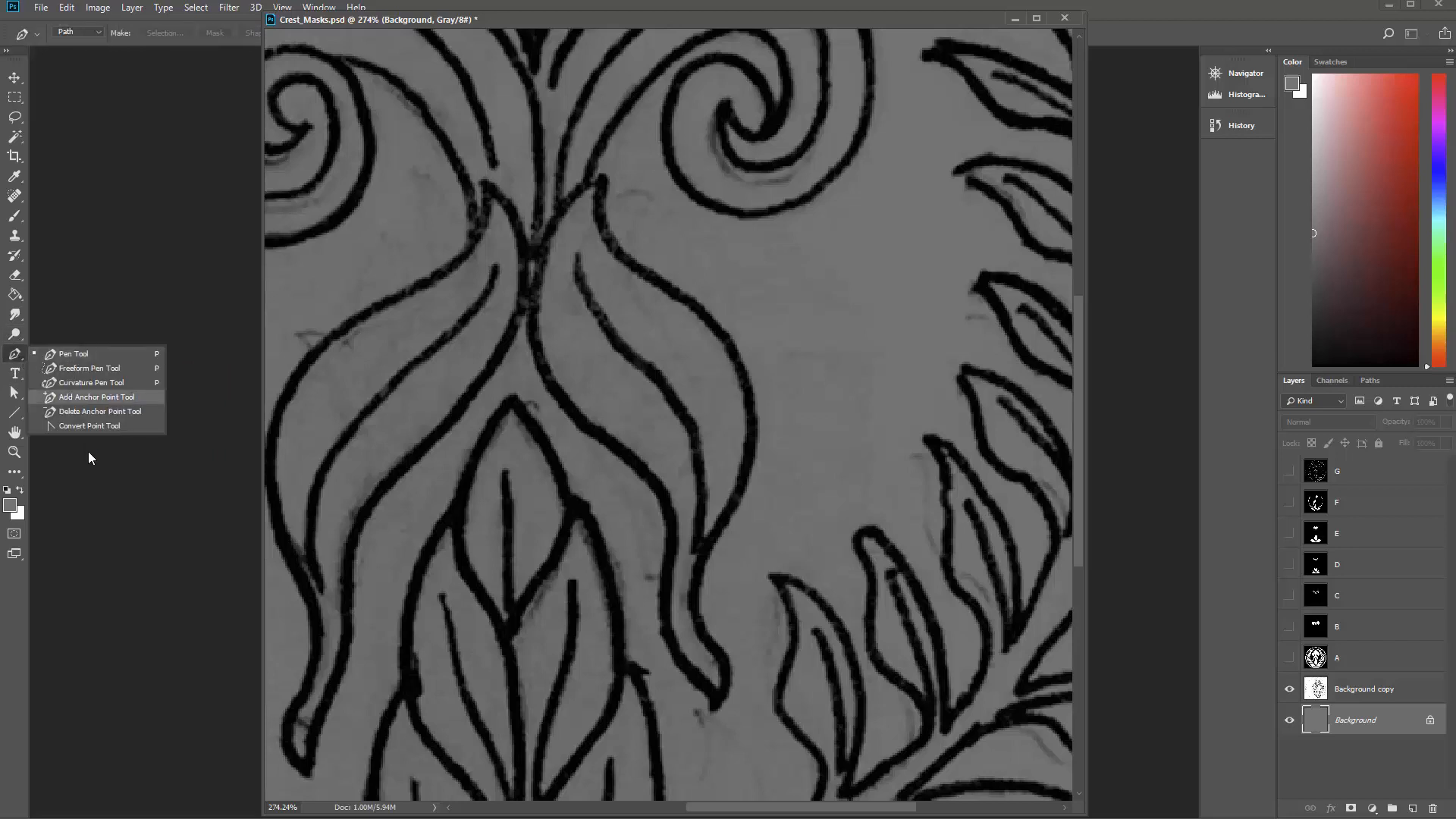
click(75, 356)
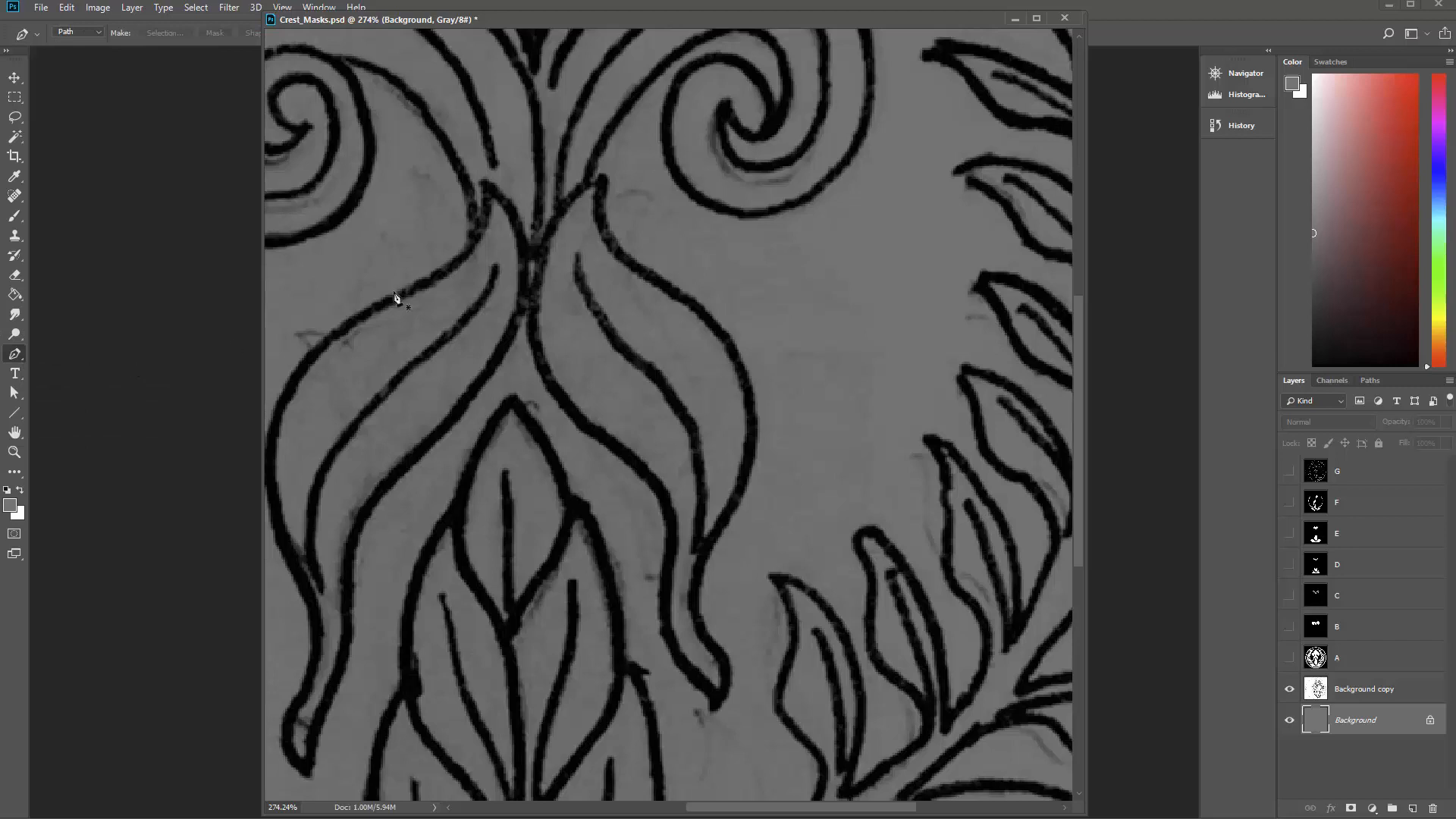
click(605, 175)
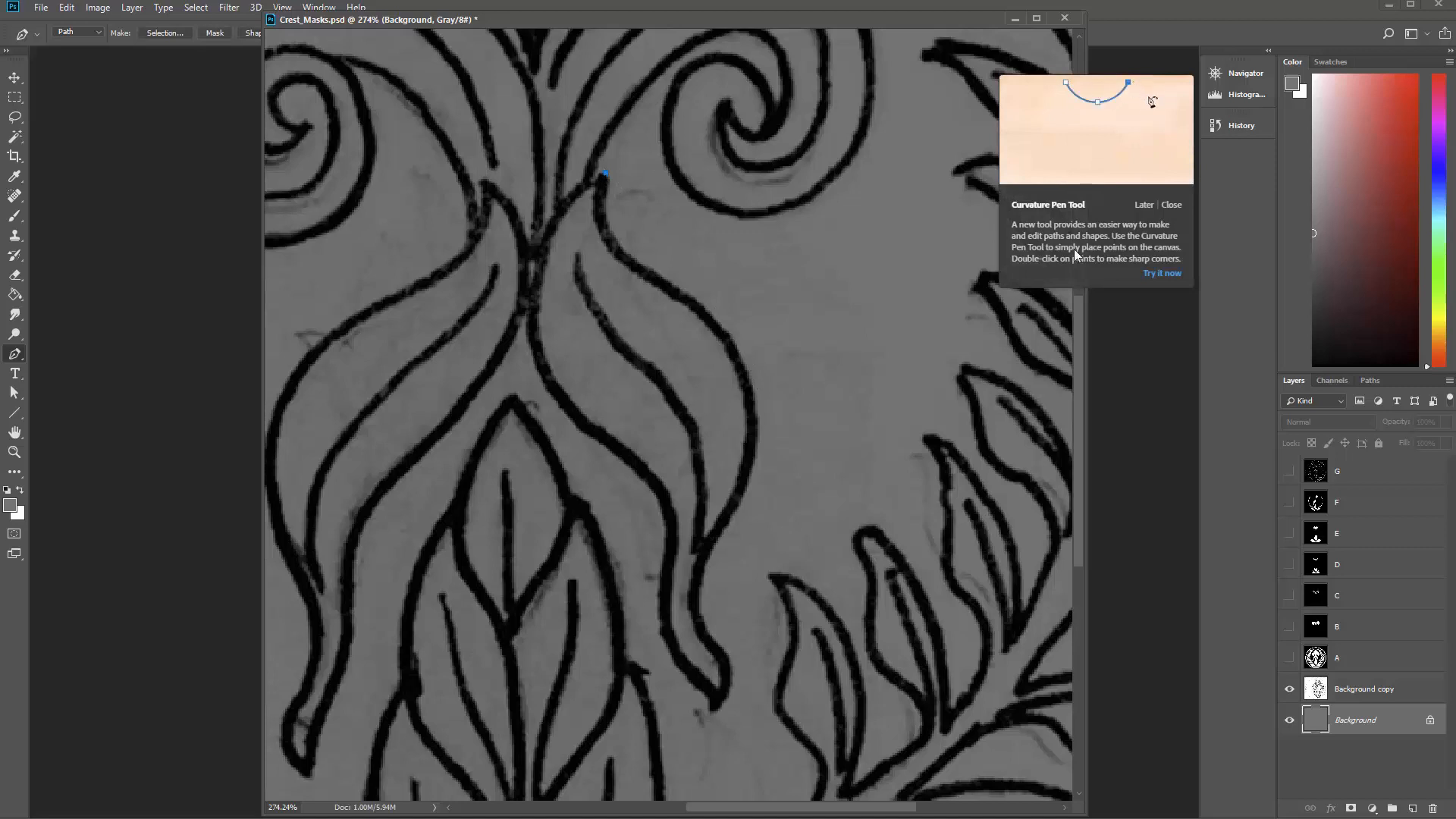
click(1171, 206)
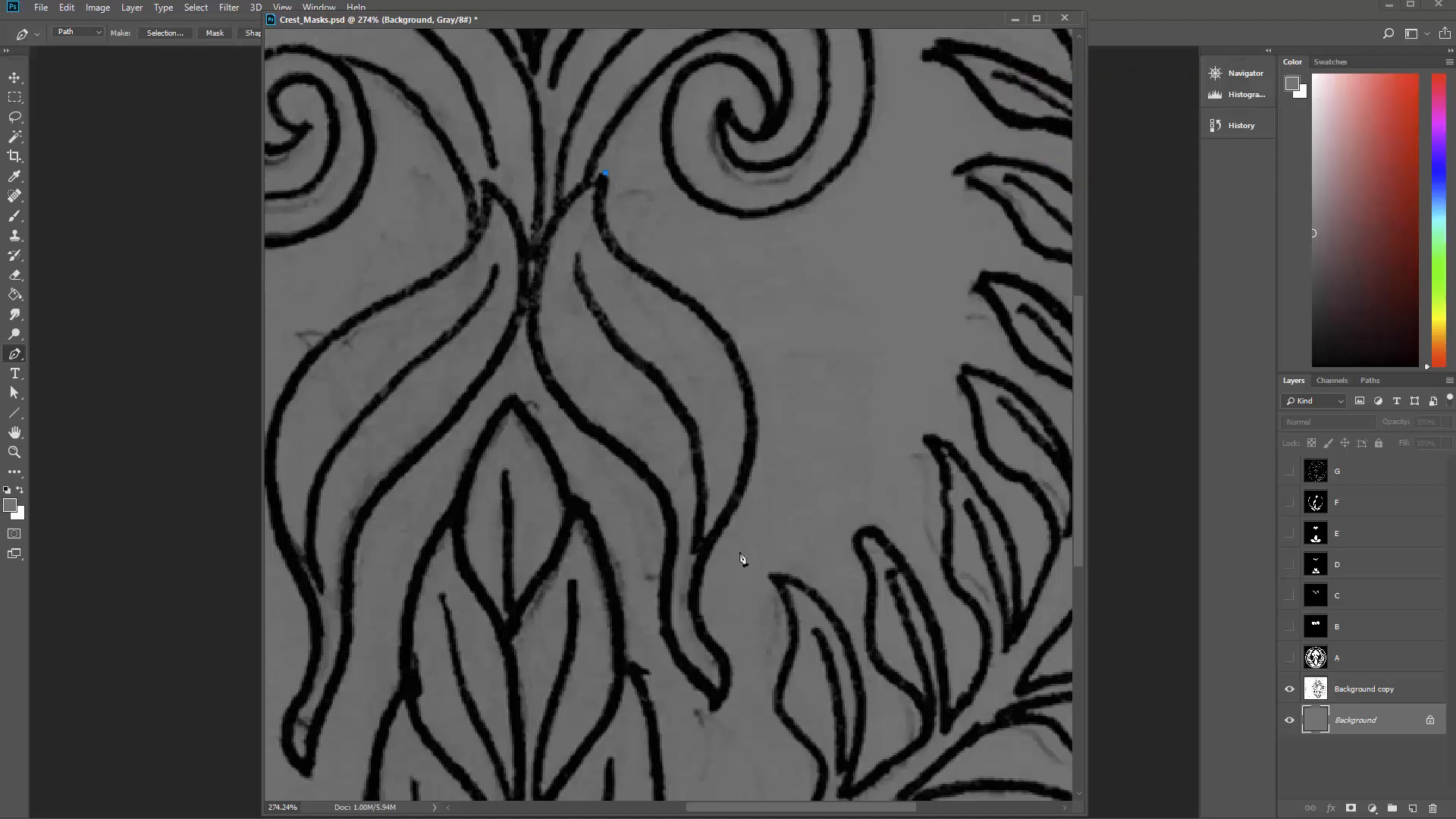
click(758, 419)
click(714, 717)
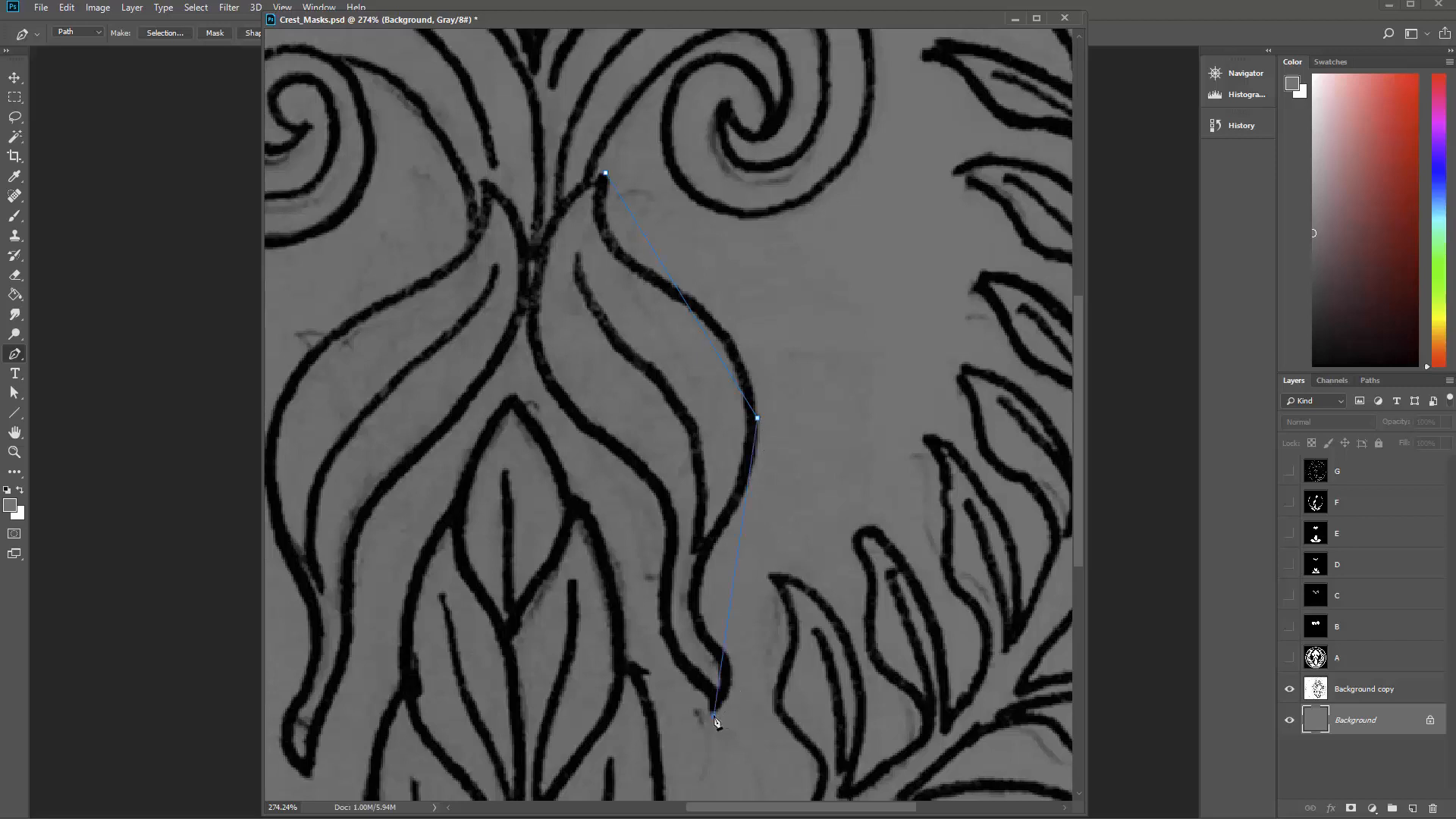
click(659, 575)
click(541, 383)
click(605, 175)
click(605, 176)
key(ctrl+z)
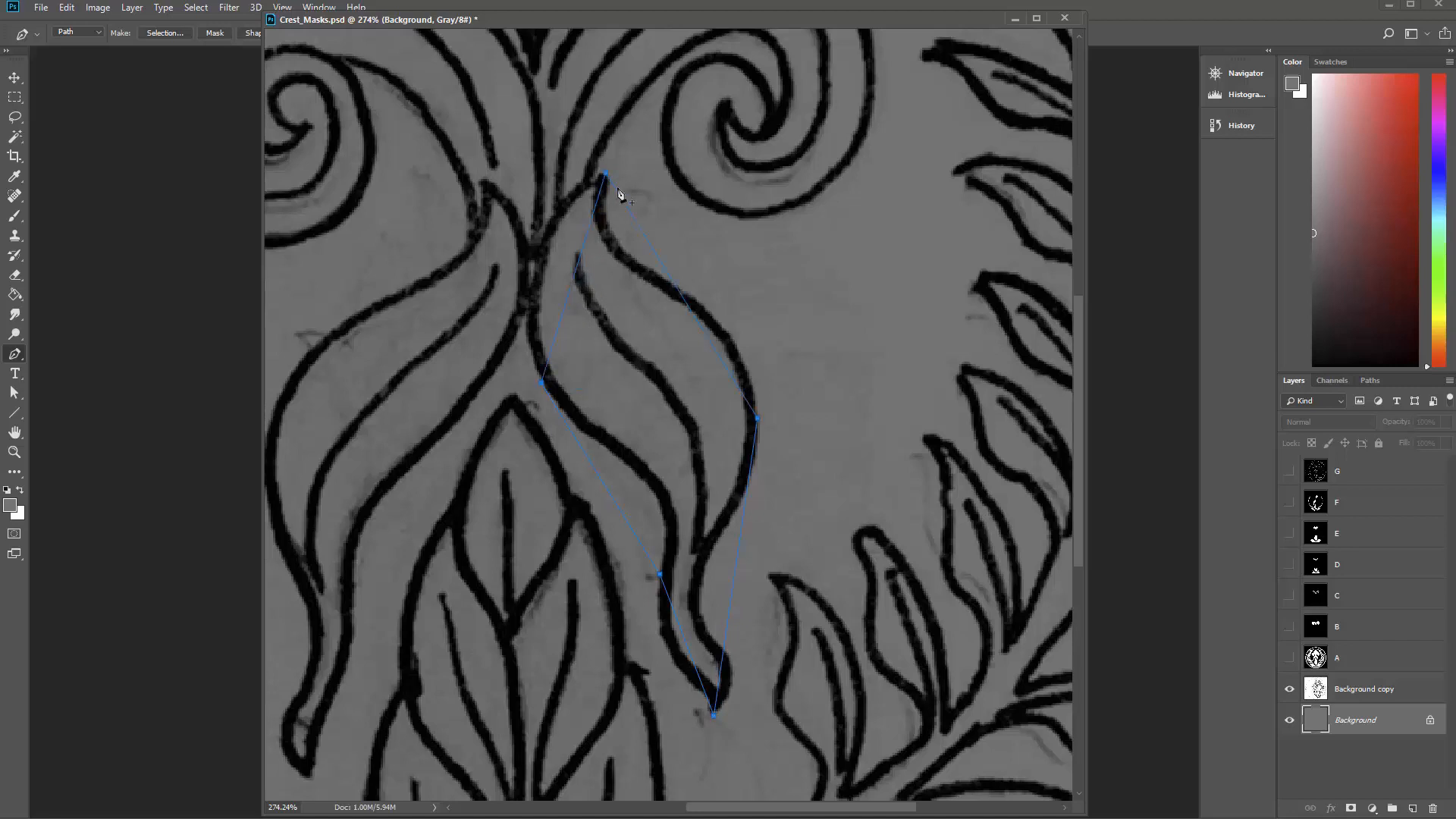
Convert the path's upper tip and outer-edge anchor points to curves that follow the leaf's outer contour.
click(16, 354)
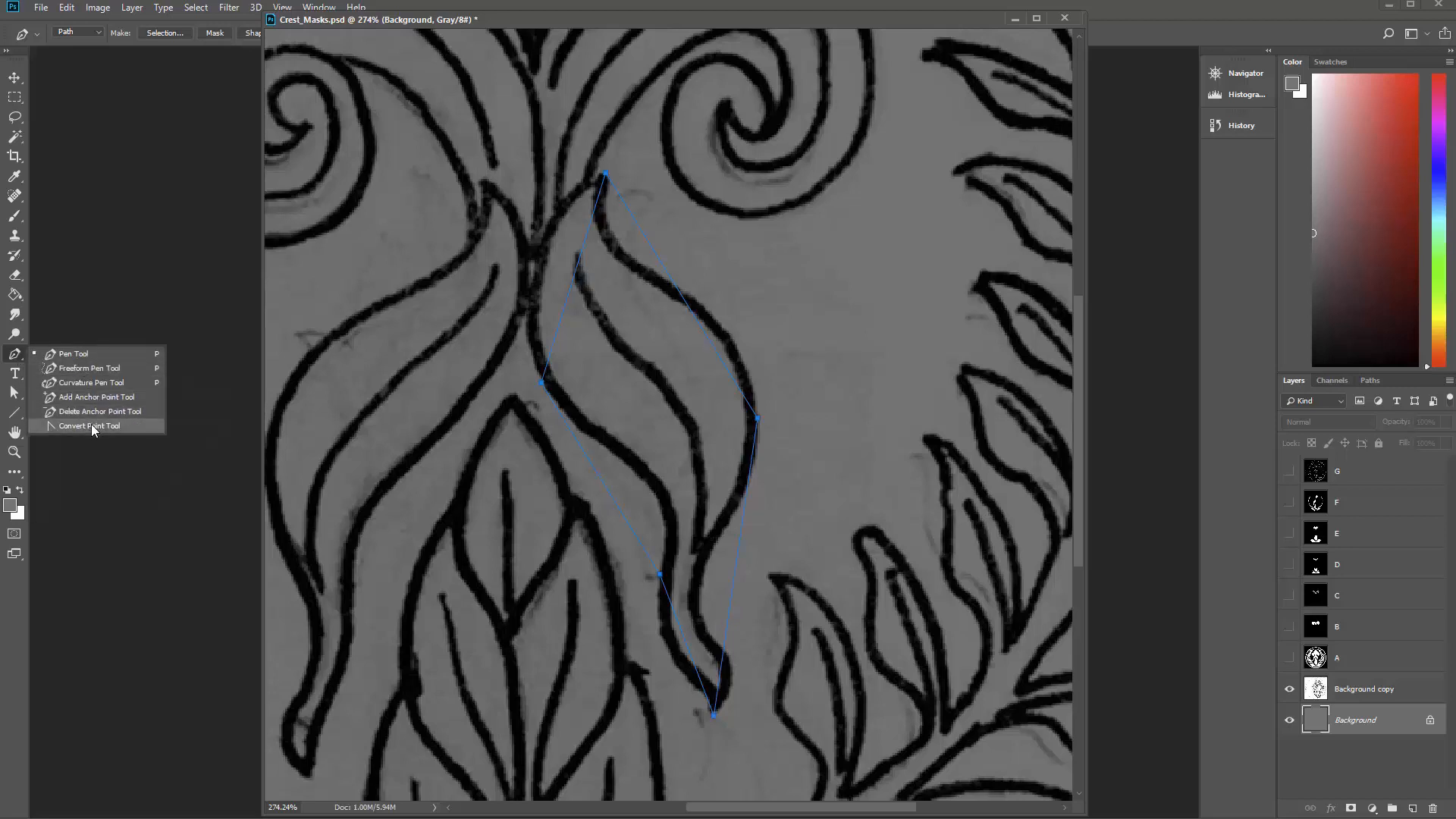
click(93, 426)
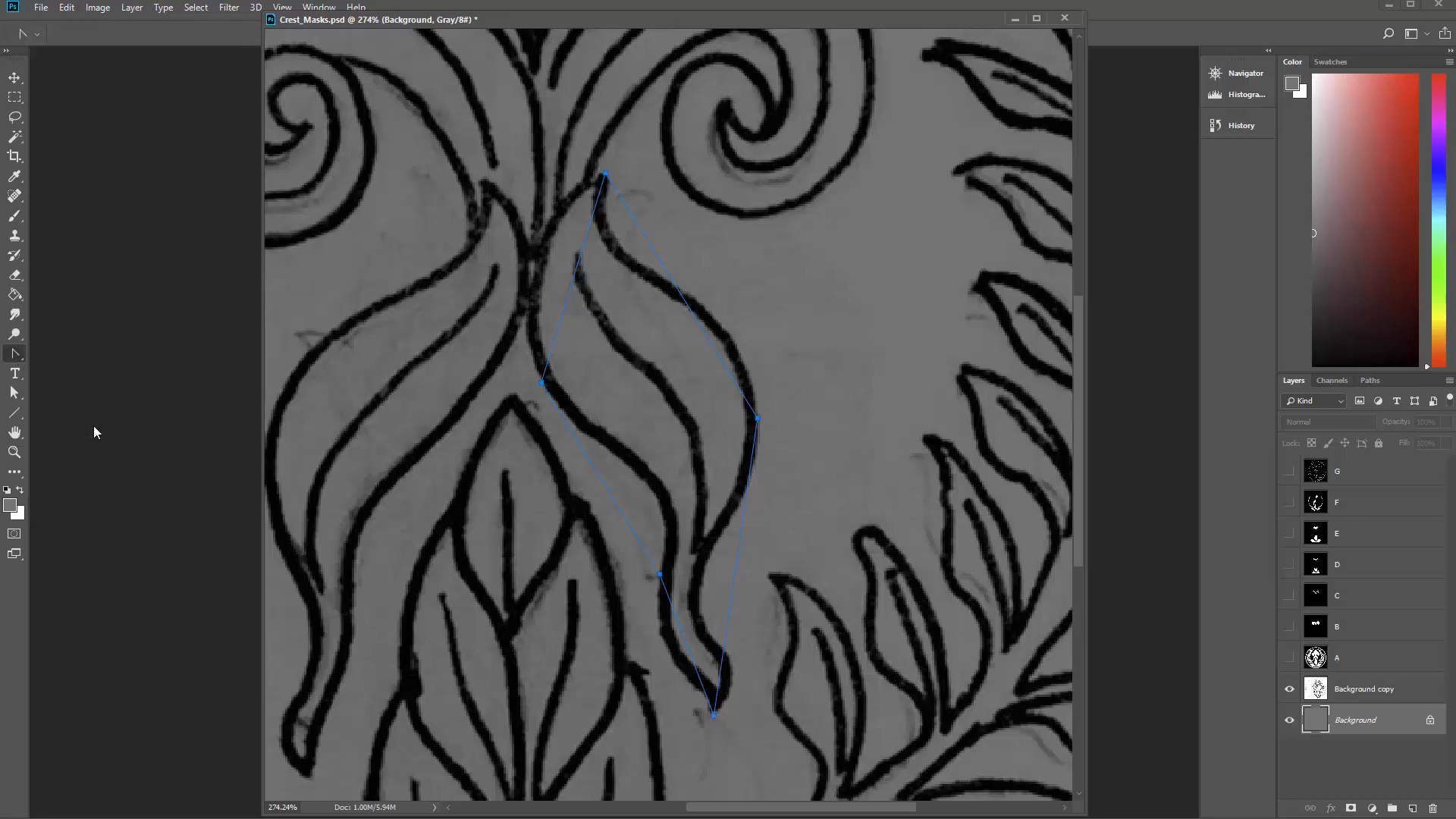
drag(605, 174, 584, 249)
drag(759, 417, 756, 544)
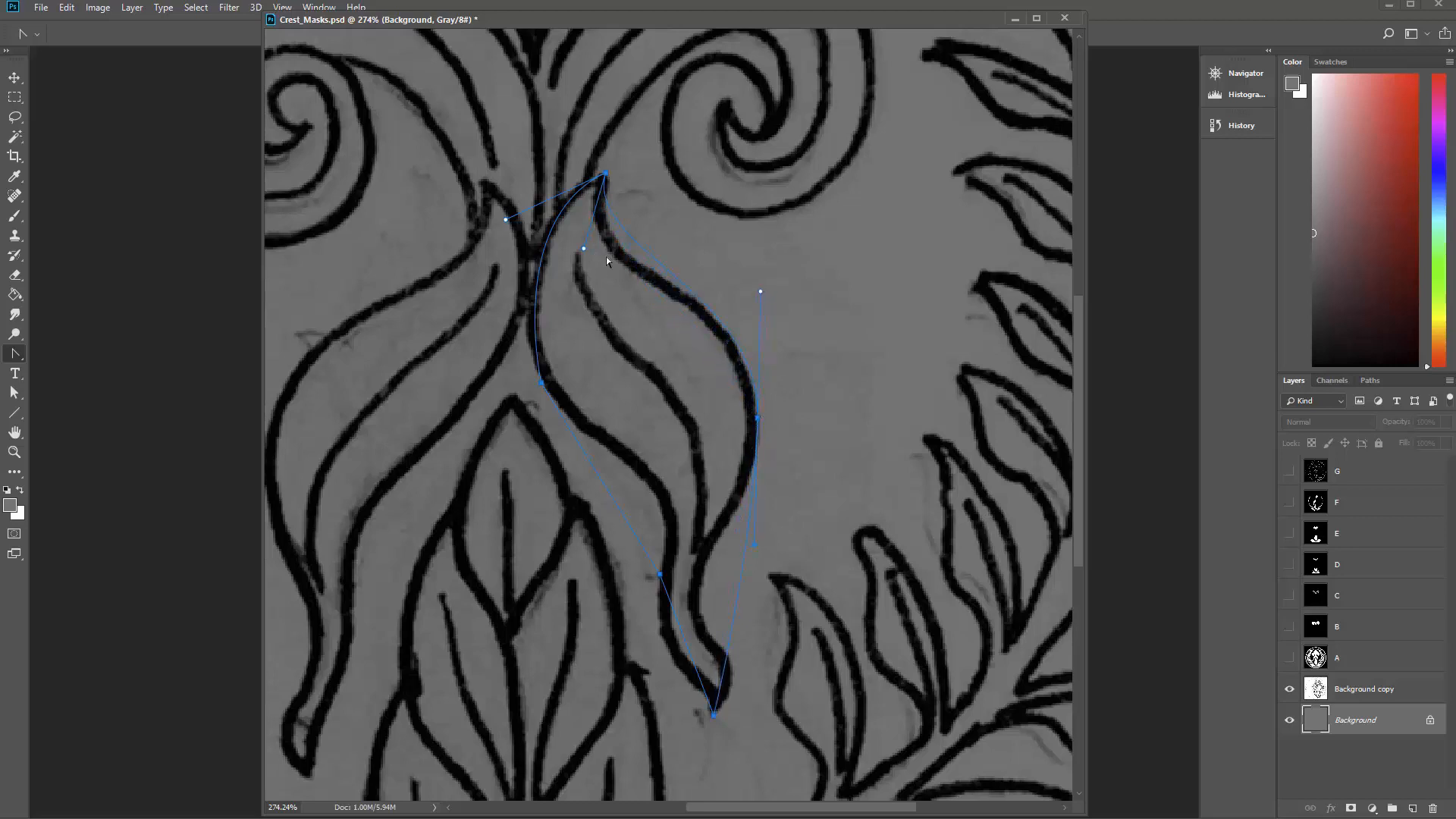
drag(584, 250, 581, 283)
drag(758, 419, 759, 550)
drag(761, 550, 766, 490)
drag(766, 490, 747, 540)
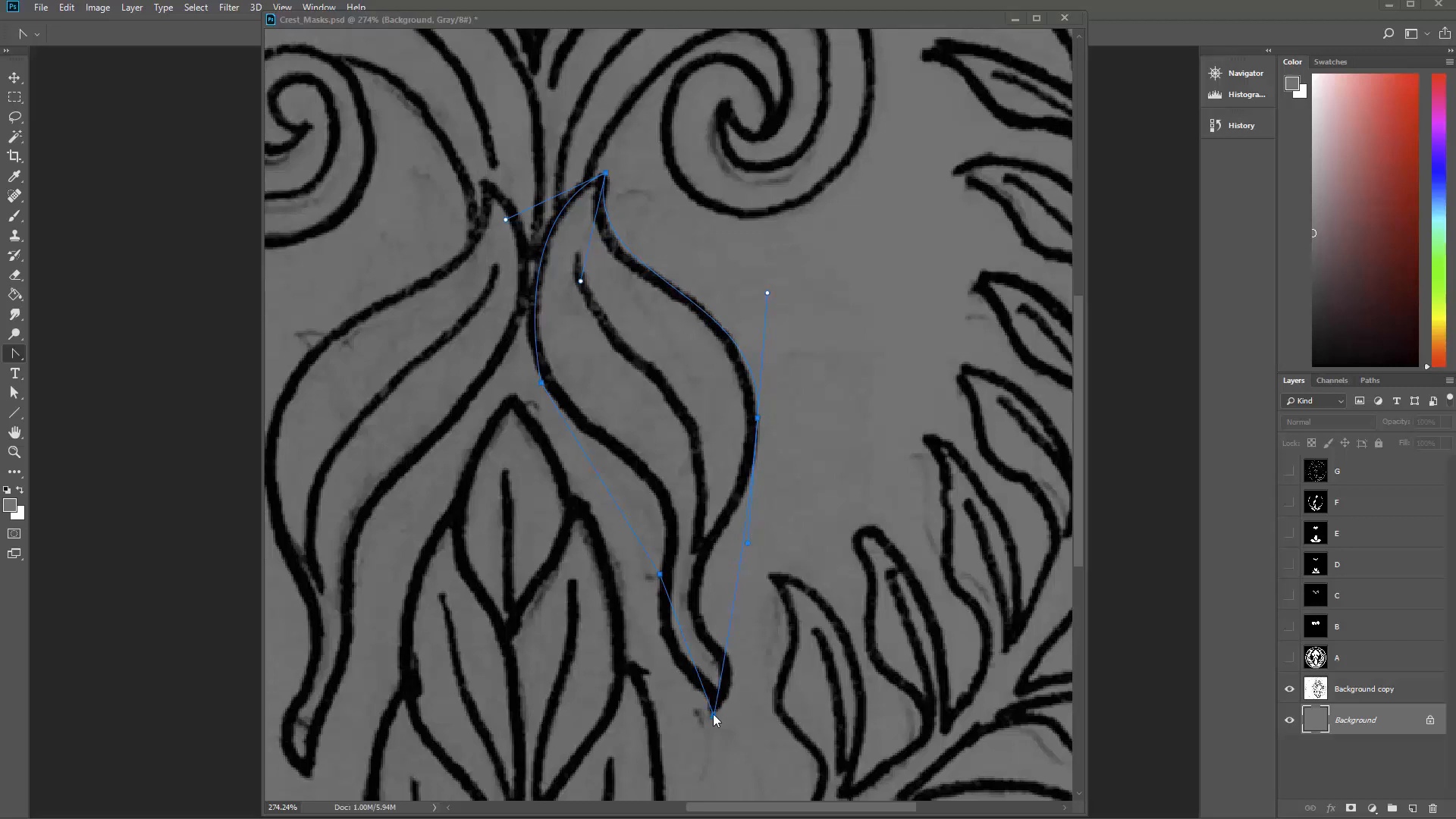
Convert the lower tip and two inner-edge anchor points to curves, and adjust the upper tip's handle along the inner contour.
key(g)
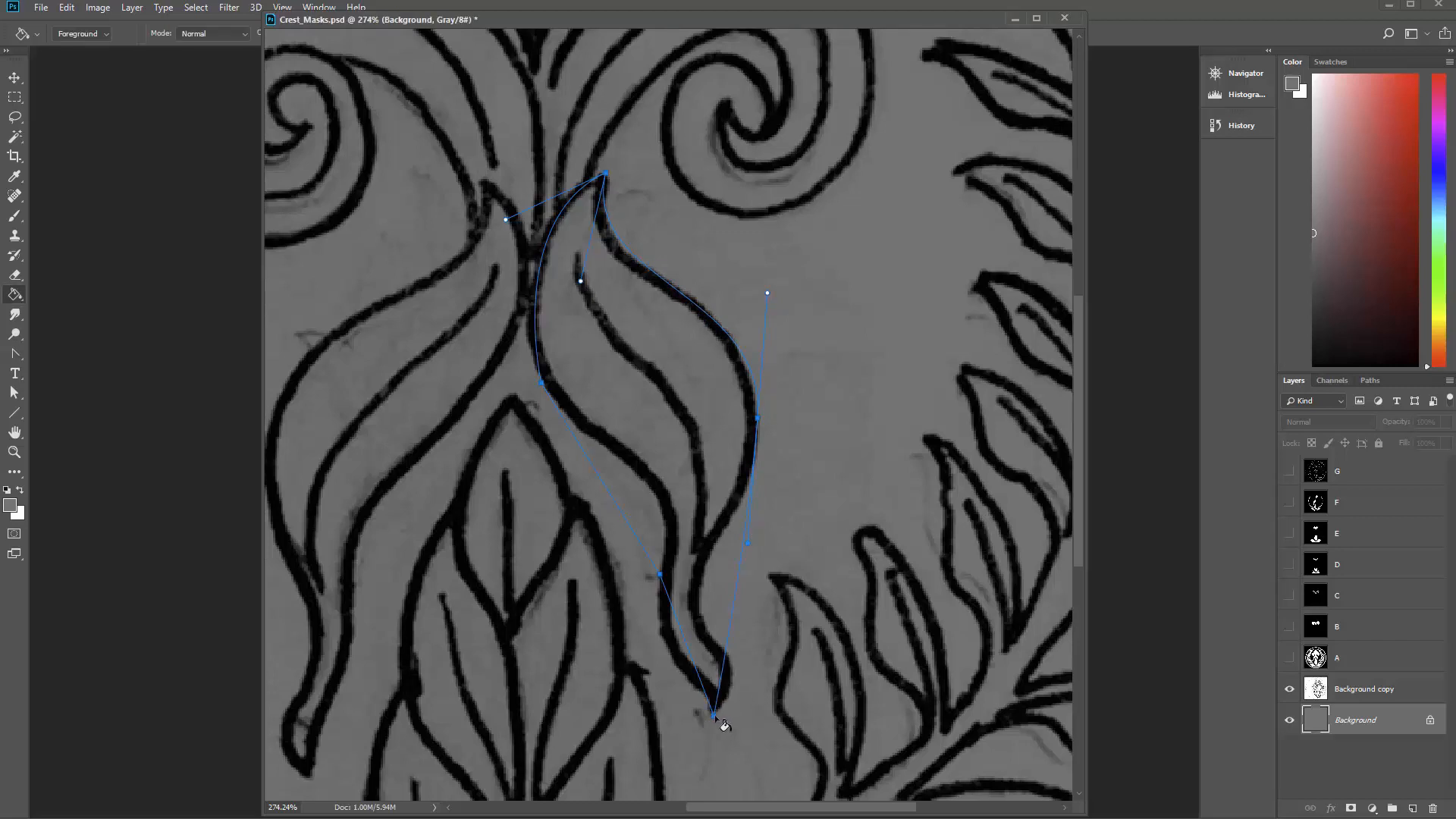
click(17, 354)
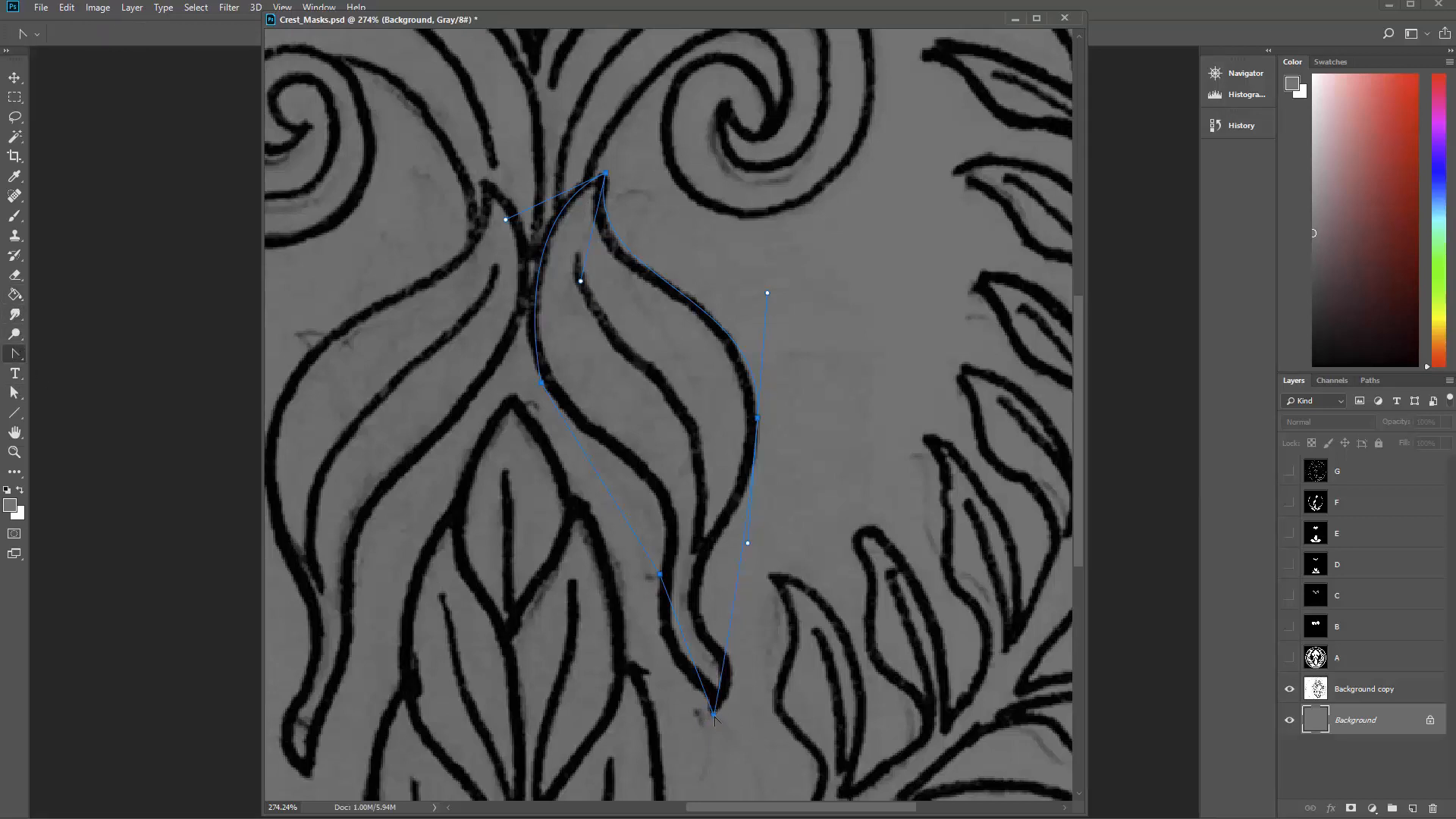
mouse_move(714, 714)
mouse_down()
mouse_move(726, 728)
mouse_move(689, 717)
mouse_up()
drag(686, 717, 703, 696)
drag(660, 574, 670, 478)
drag(541, 385, 522, 332)
drag(506, 220, 520, 212)
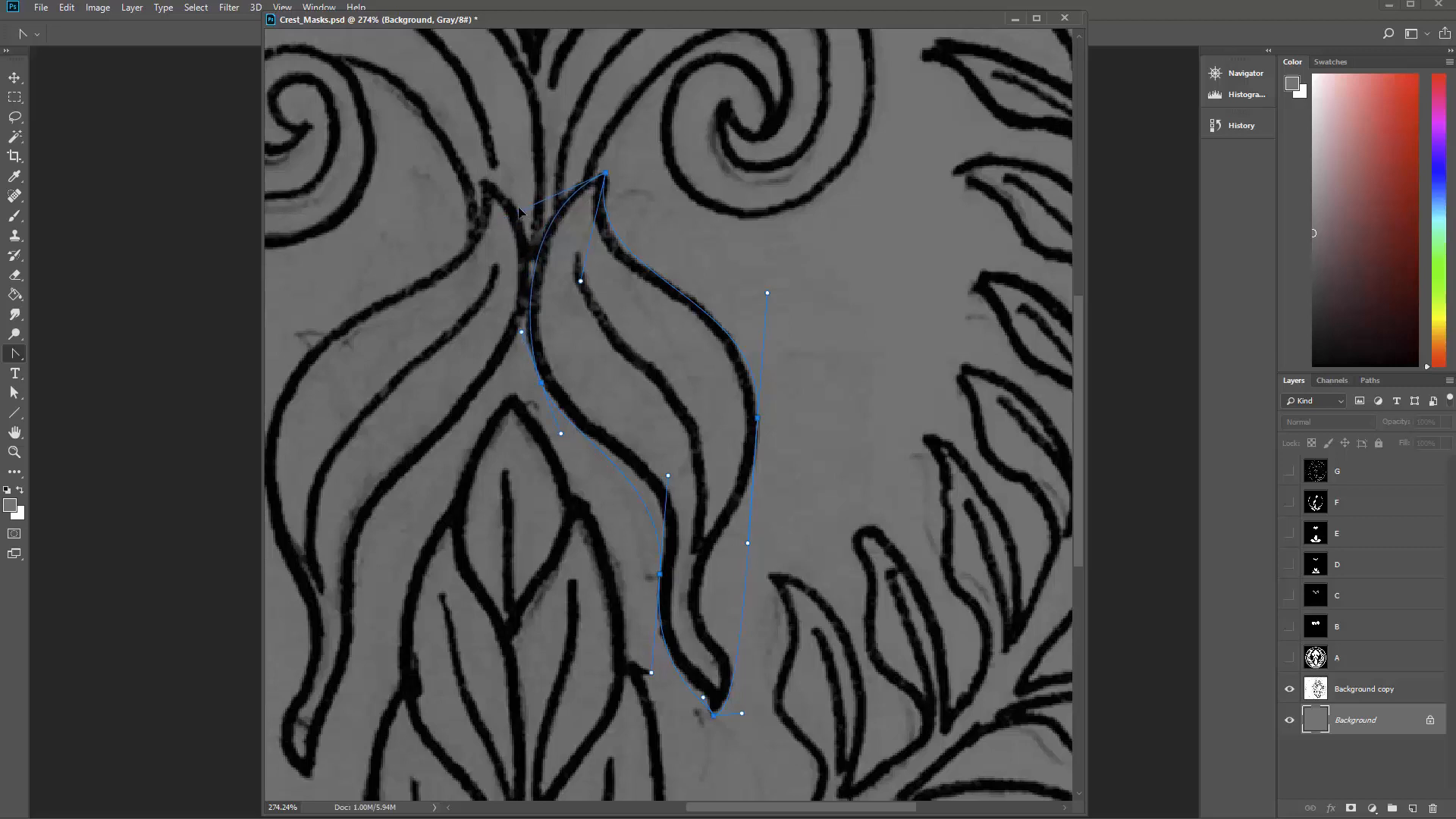
Refine the curve handles of the inner-edge points and lower tip so the path hugs the leaf outline.
drag(543, 383, 532, 433)
mouse_move(542, 335)
mouse_down()
mouse_move(521, 357)
mouse_move(518, 334)
mouse_up()
drag(659, 574, 684, 463)
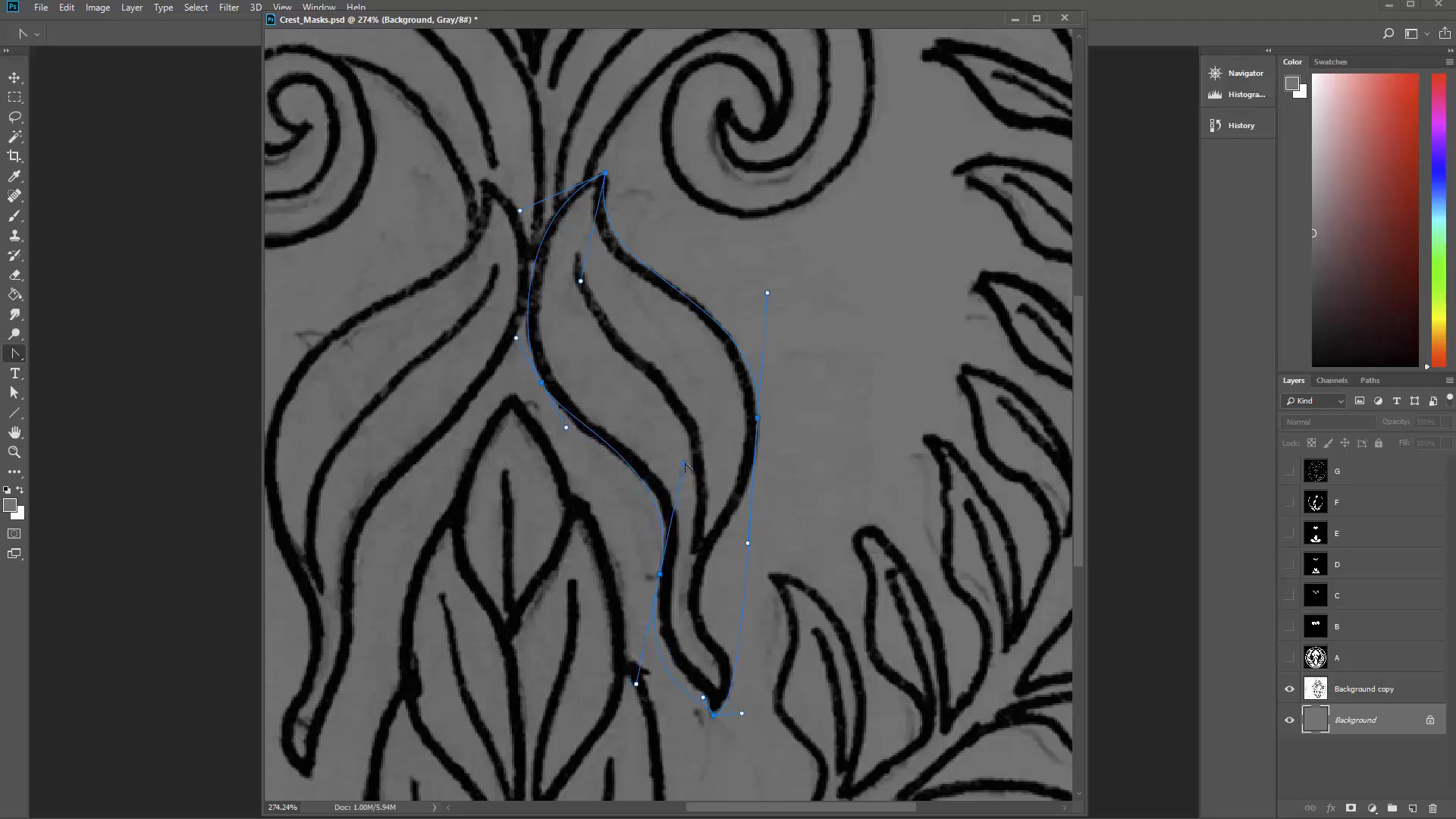
drag(704, 697, 709, 679)
Add an anchor point on the lower outer edge of the path and move it inward onto the leaf's narrow neck.
drag(17, 356, 57, 354)
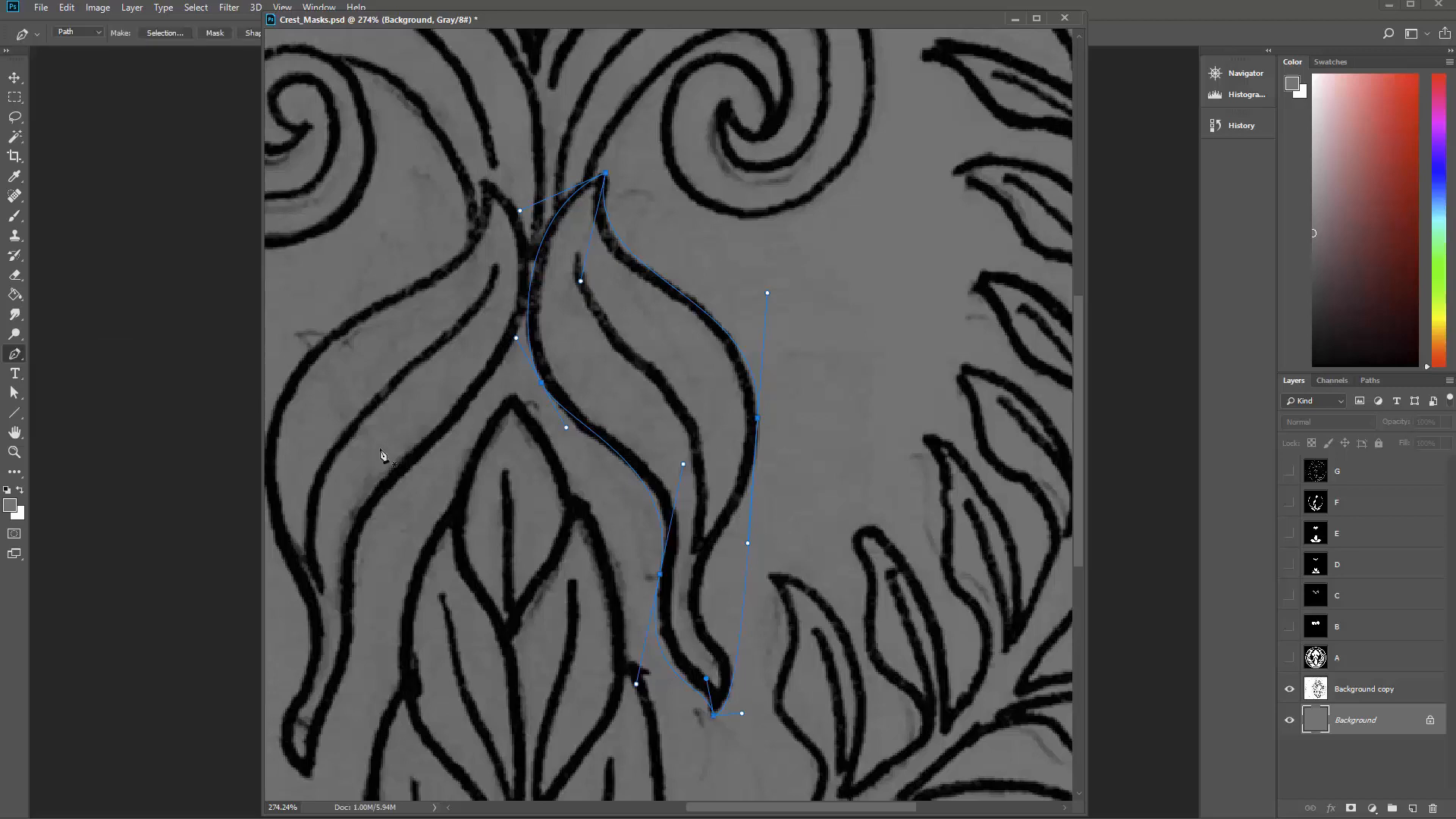
click(747, 573)
click(14, 392)
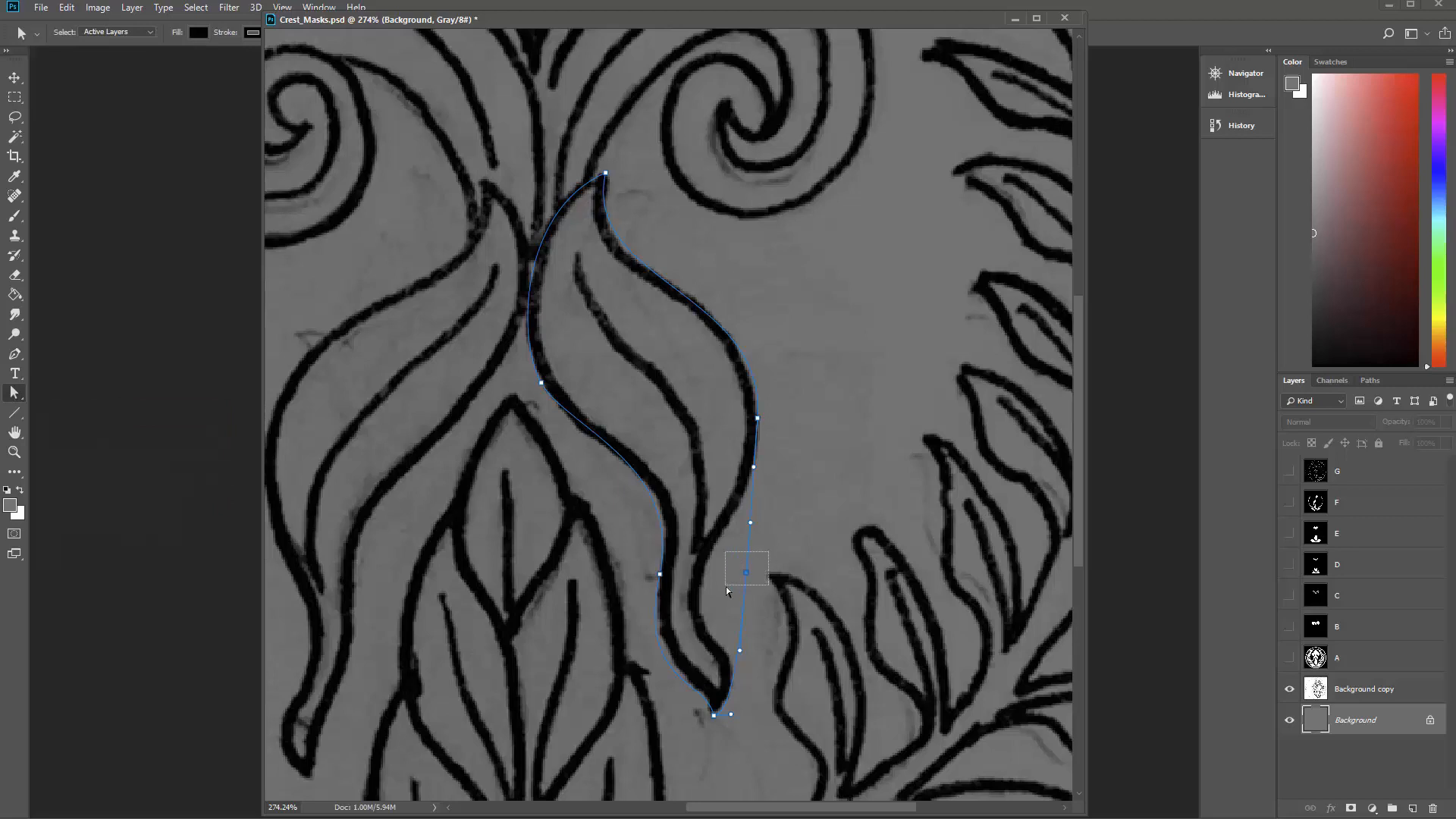
drag(746, 574, 730, 520)
Adjust the handles of the neck and lower tip points with the Convert Point tool to fit the leaf's curled end.
click(14, 353)
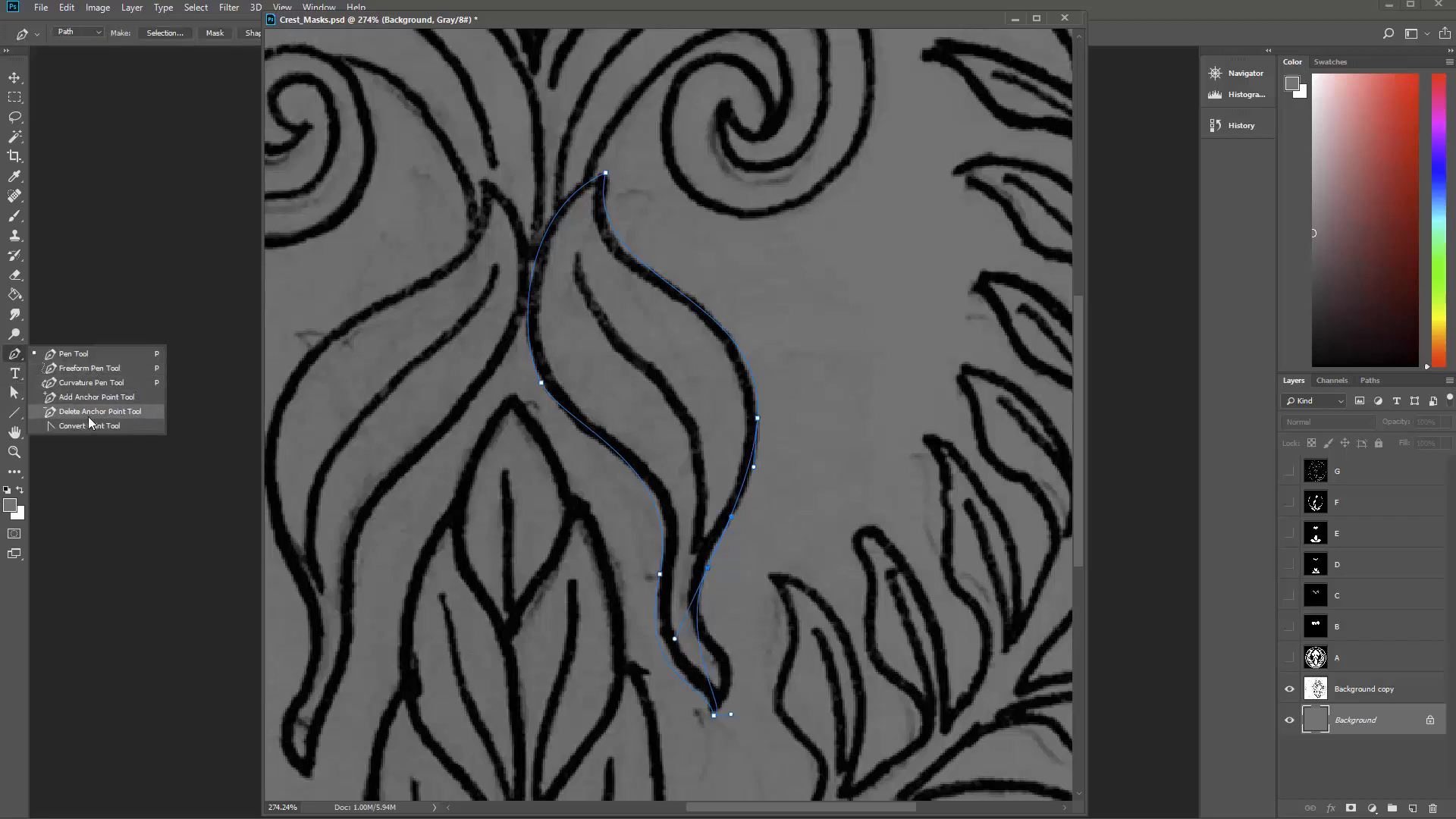
click(88, 424)
drag(708, 567, 691, 606)
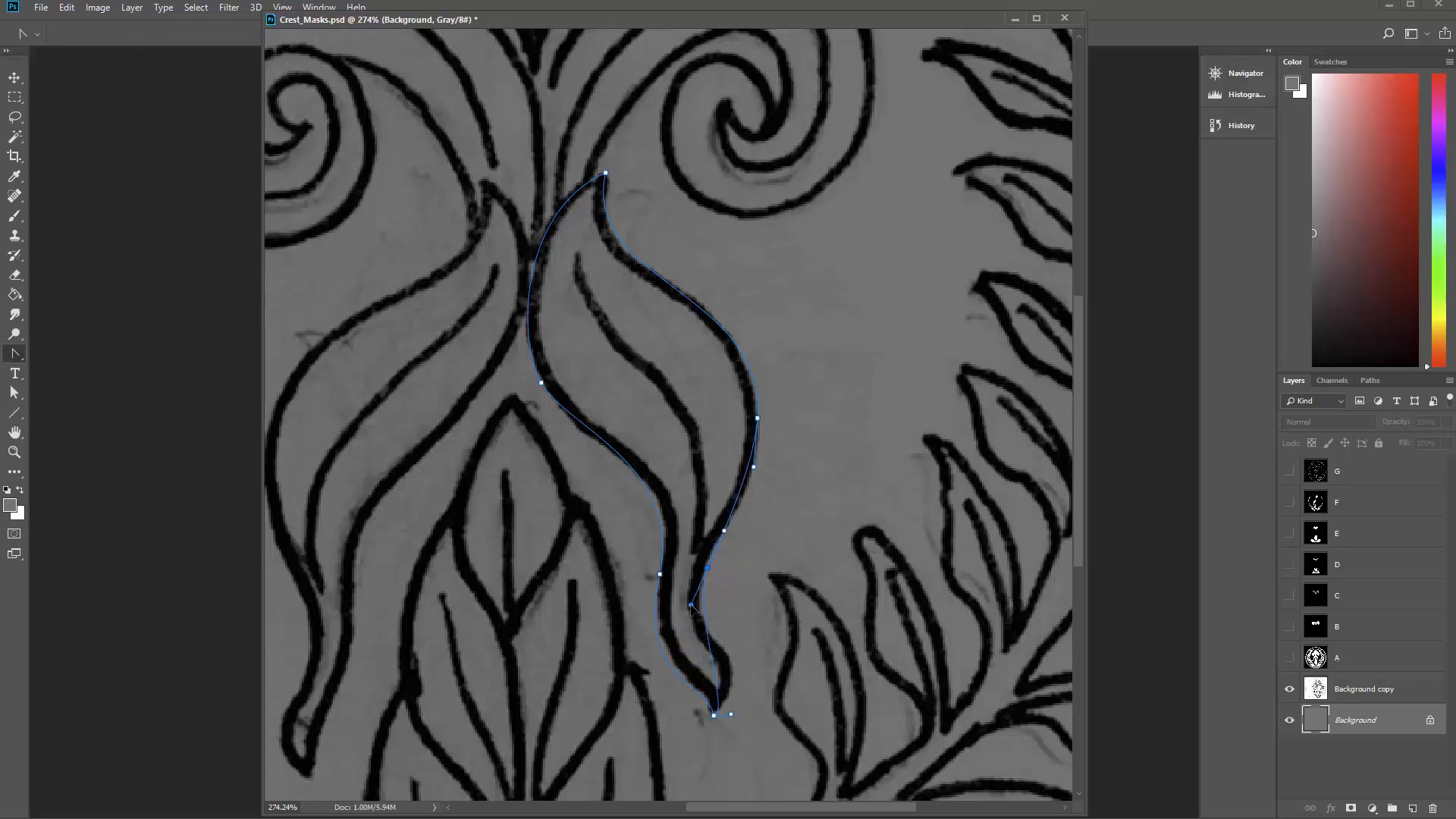
drag(732, 718, 755, 666)
drag(708, 567, 677, 631)
Make a new anti-aliased selection with 0 px feather from the leaf's work path.
click(1374, 382)
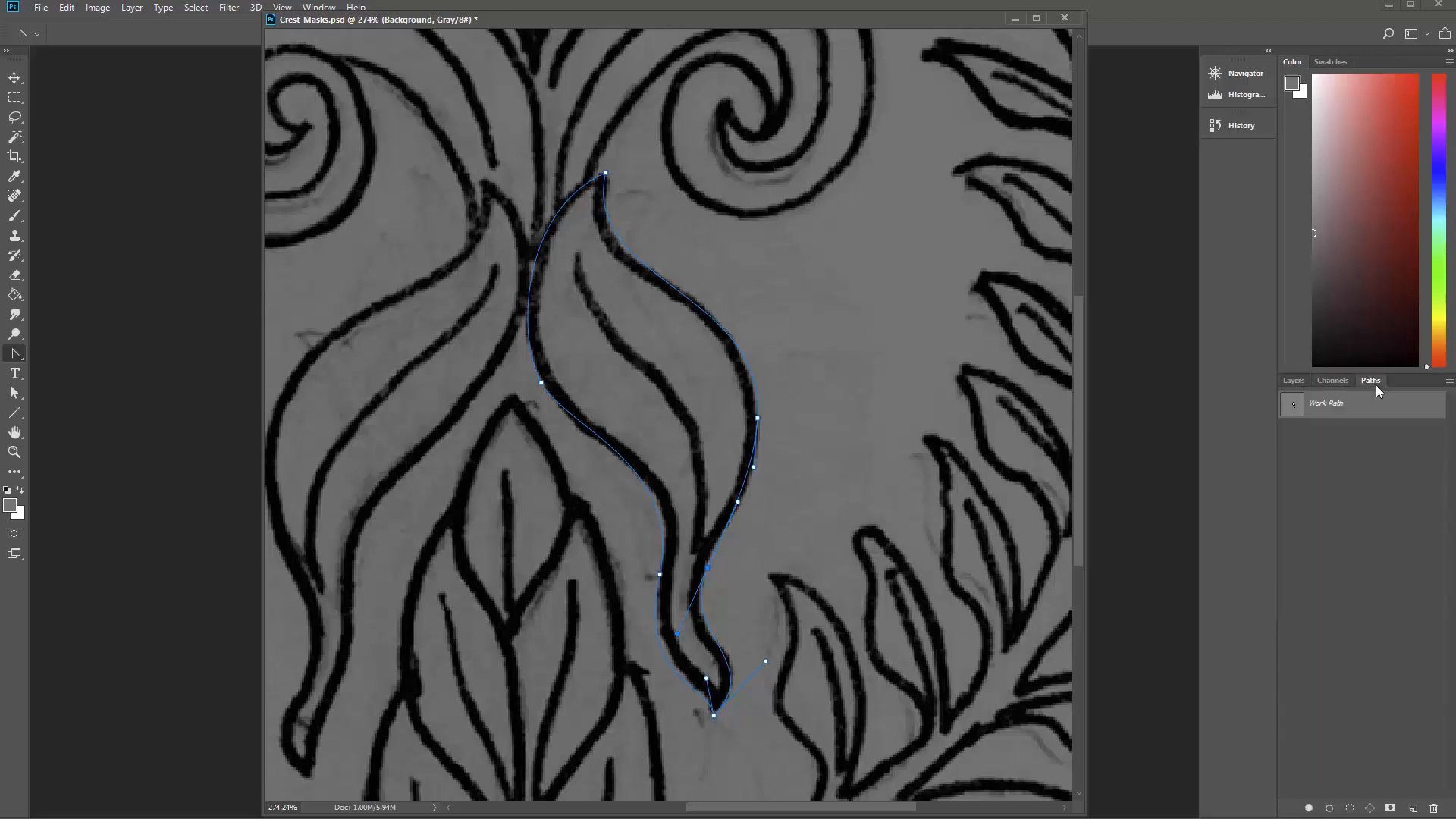
right_click(1316, 407)
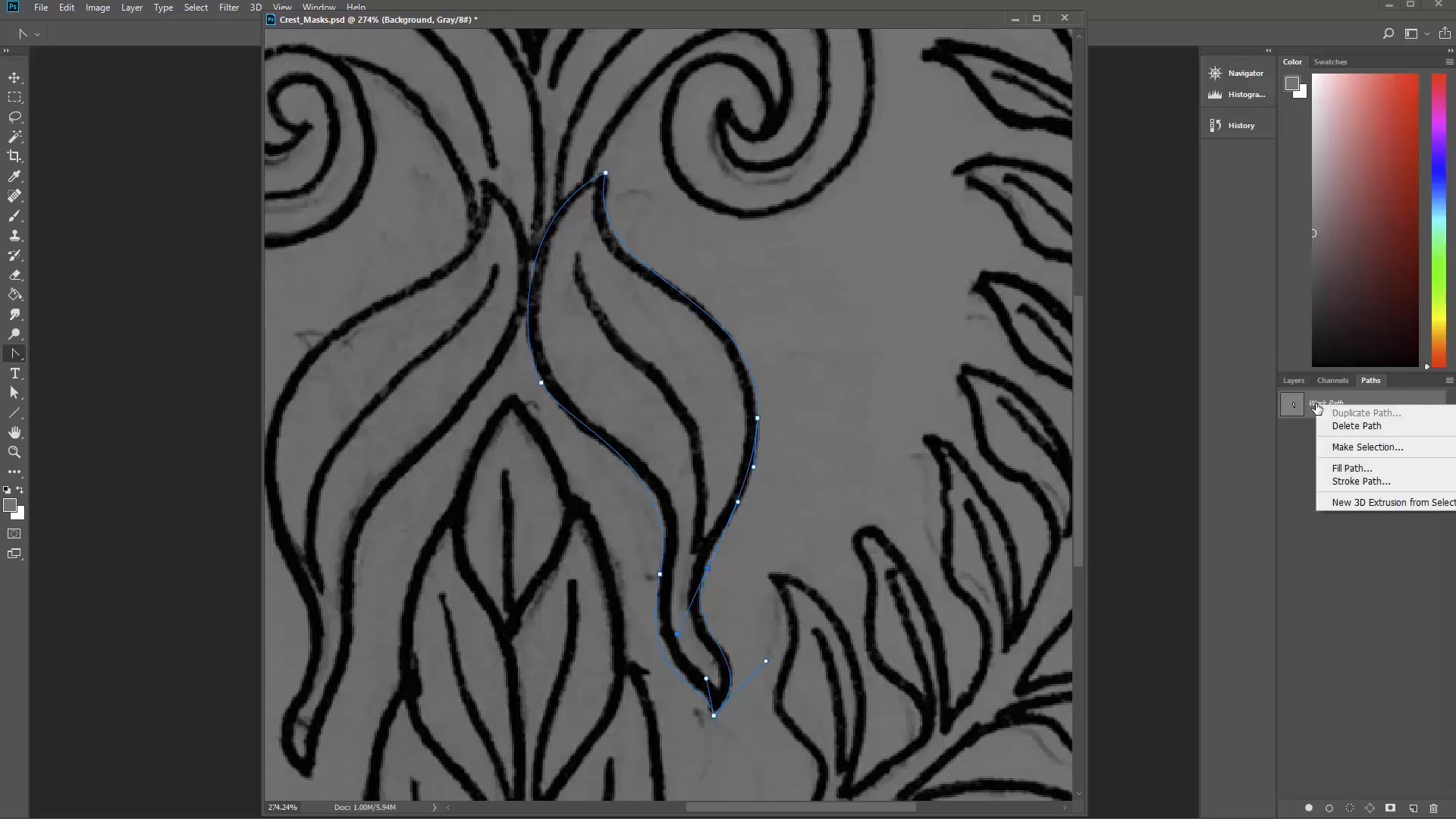
click(1337, 450)
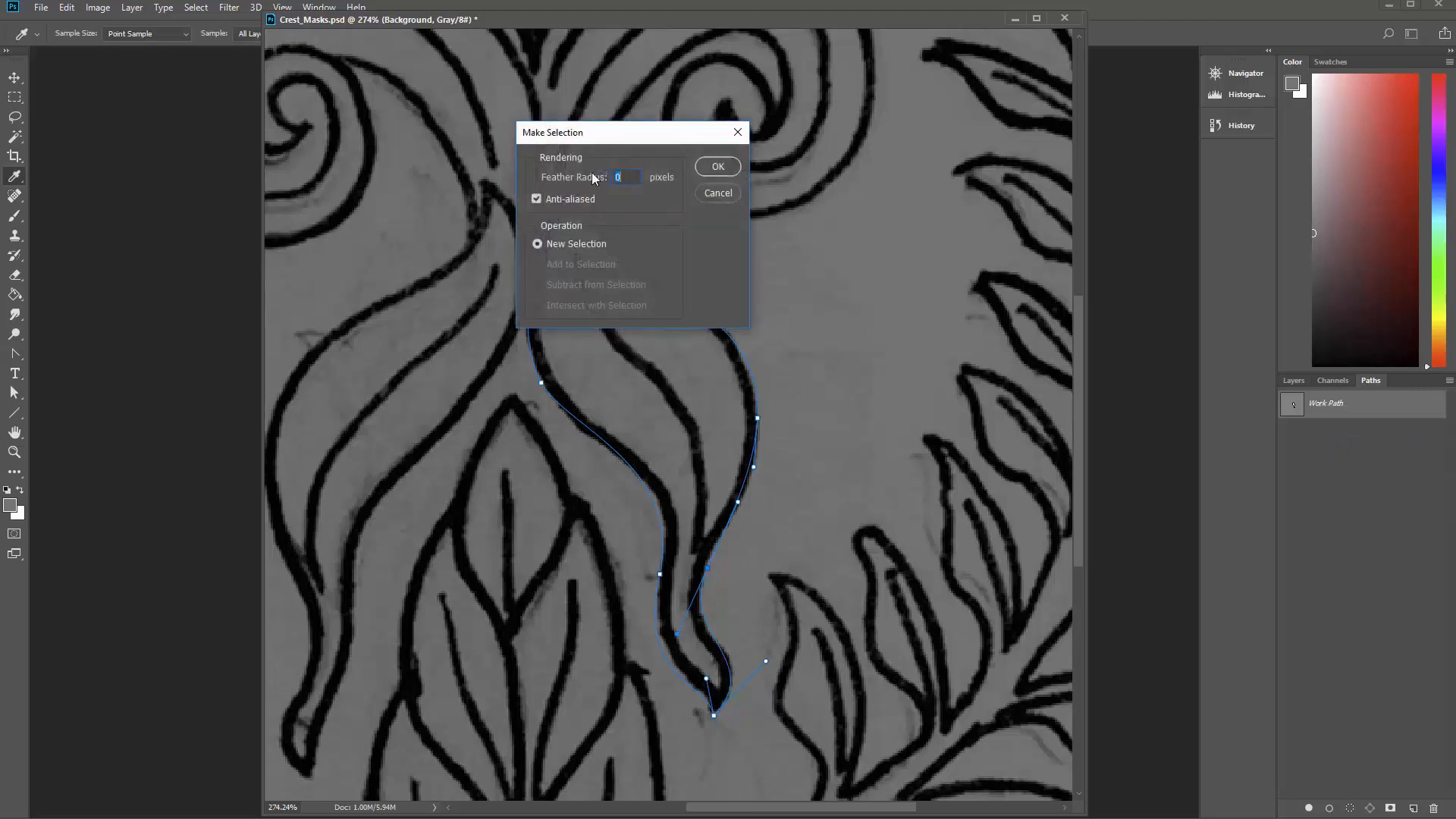
click(716, 168)
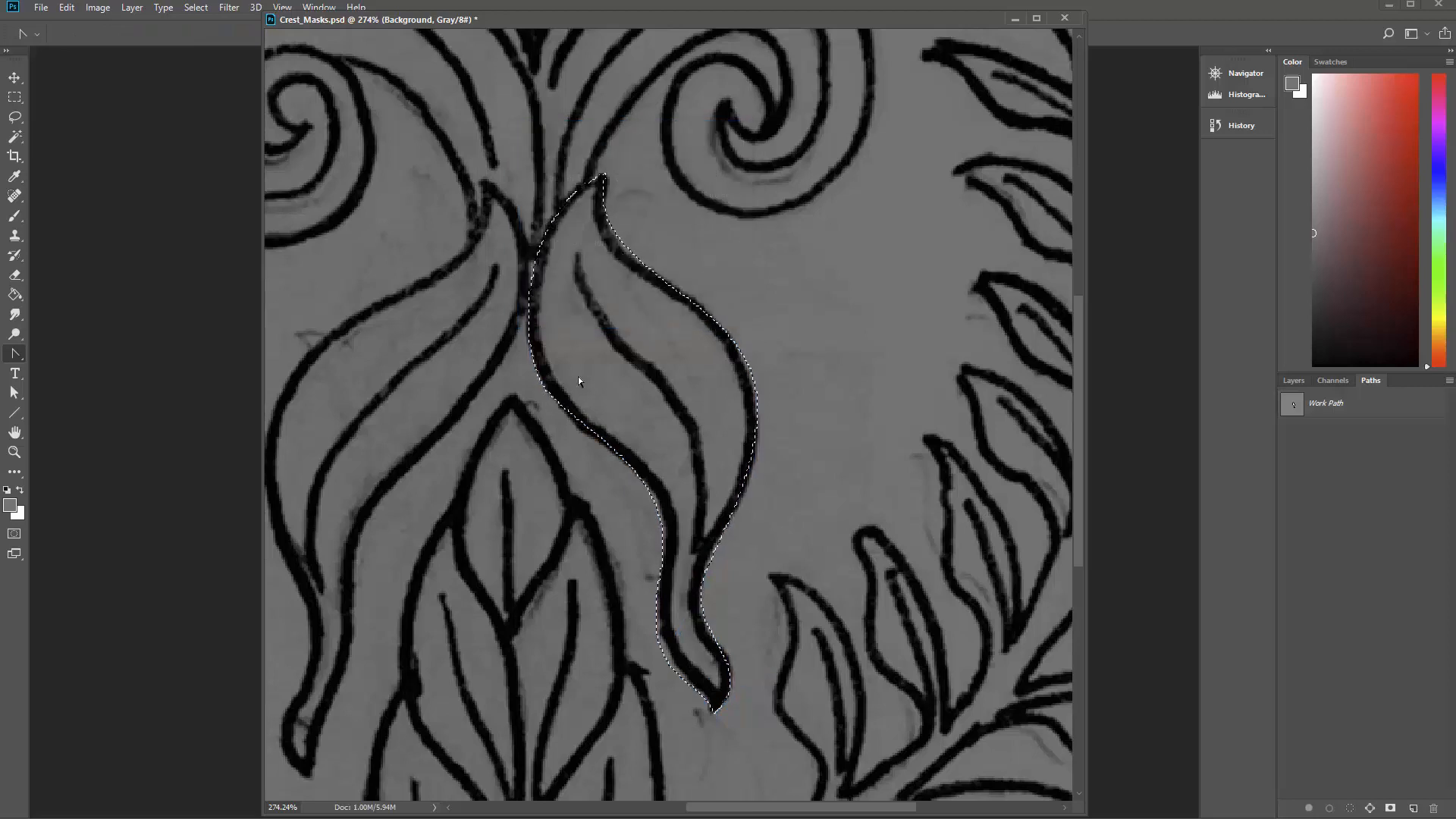
Add a new empty layer above Background copy while keeping the leaf selection active.
click(1291, 379)
click(1368, 694)
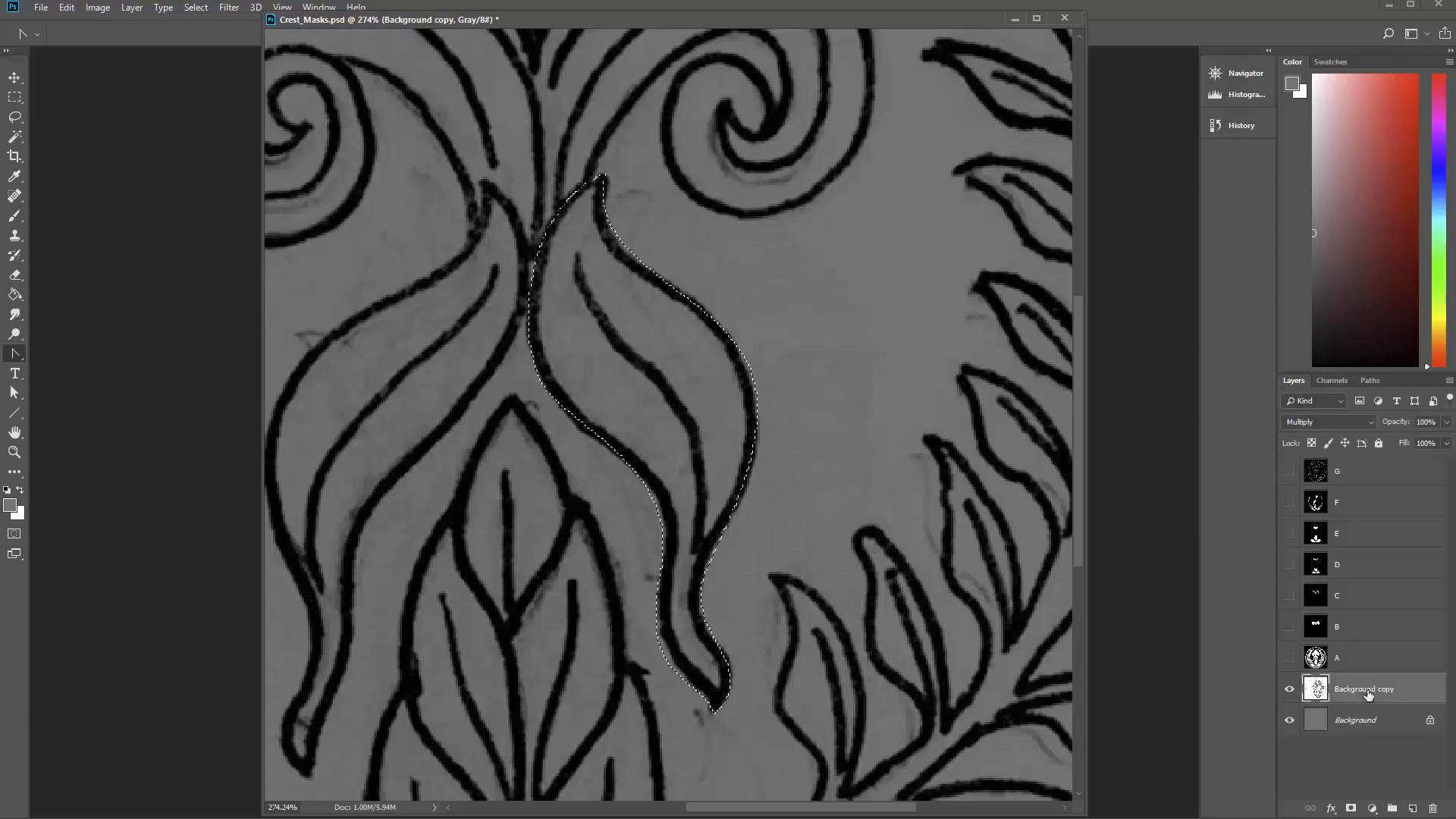
click(1412, 809)
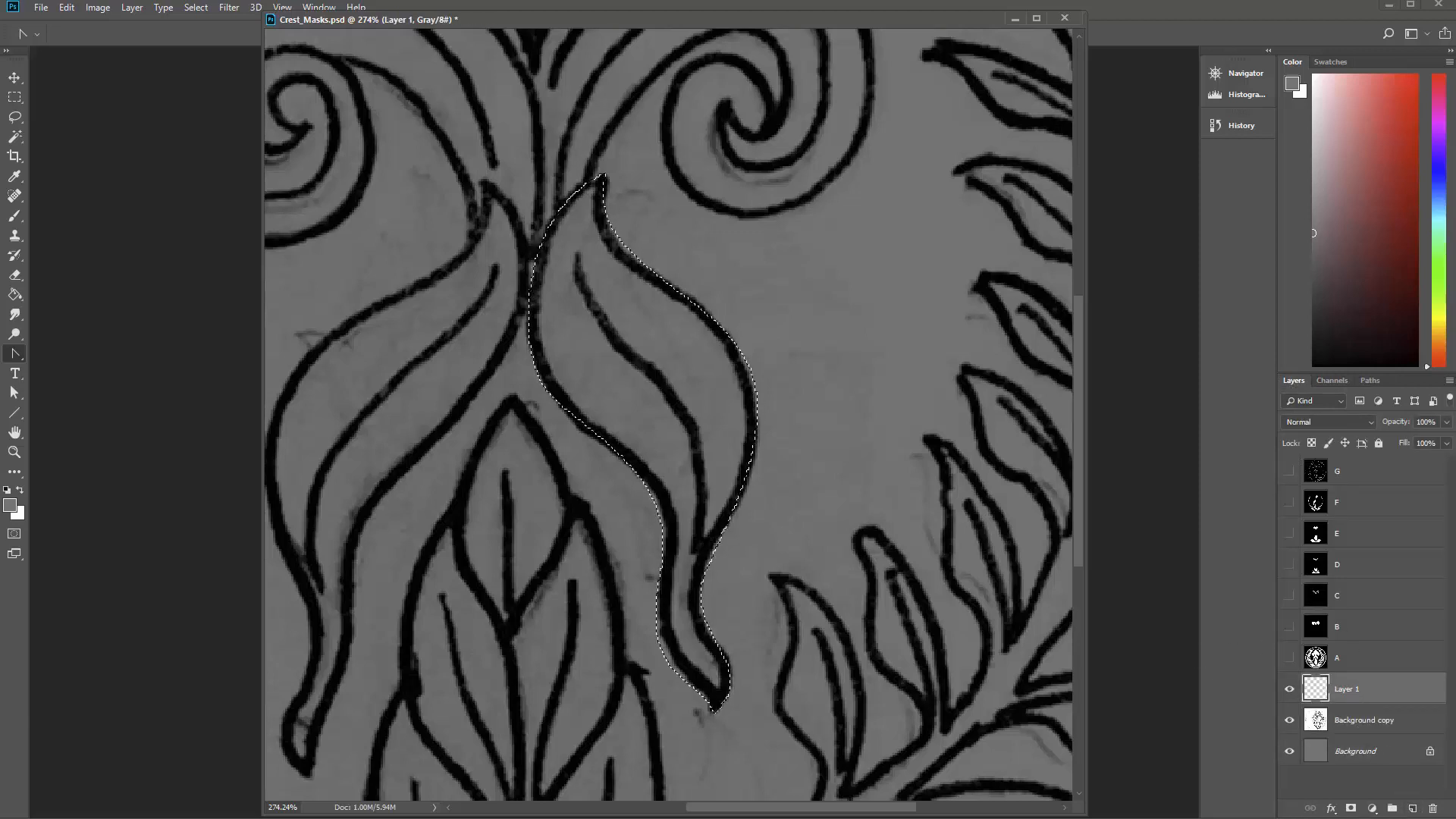
key(ctrl+d)
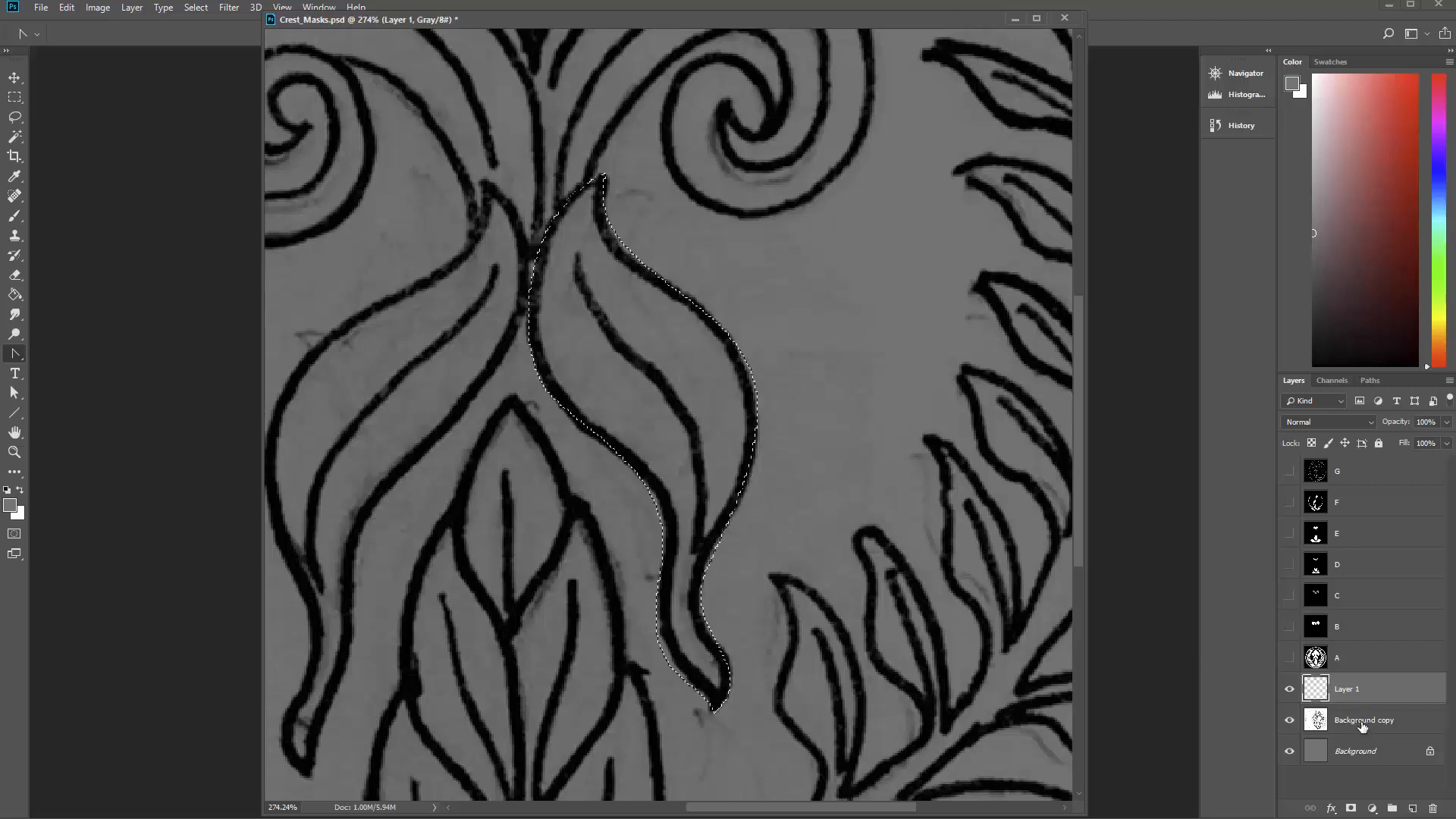
key(ctrl+shift+d)
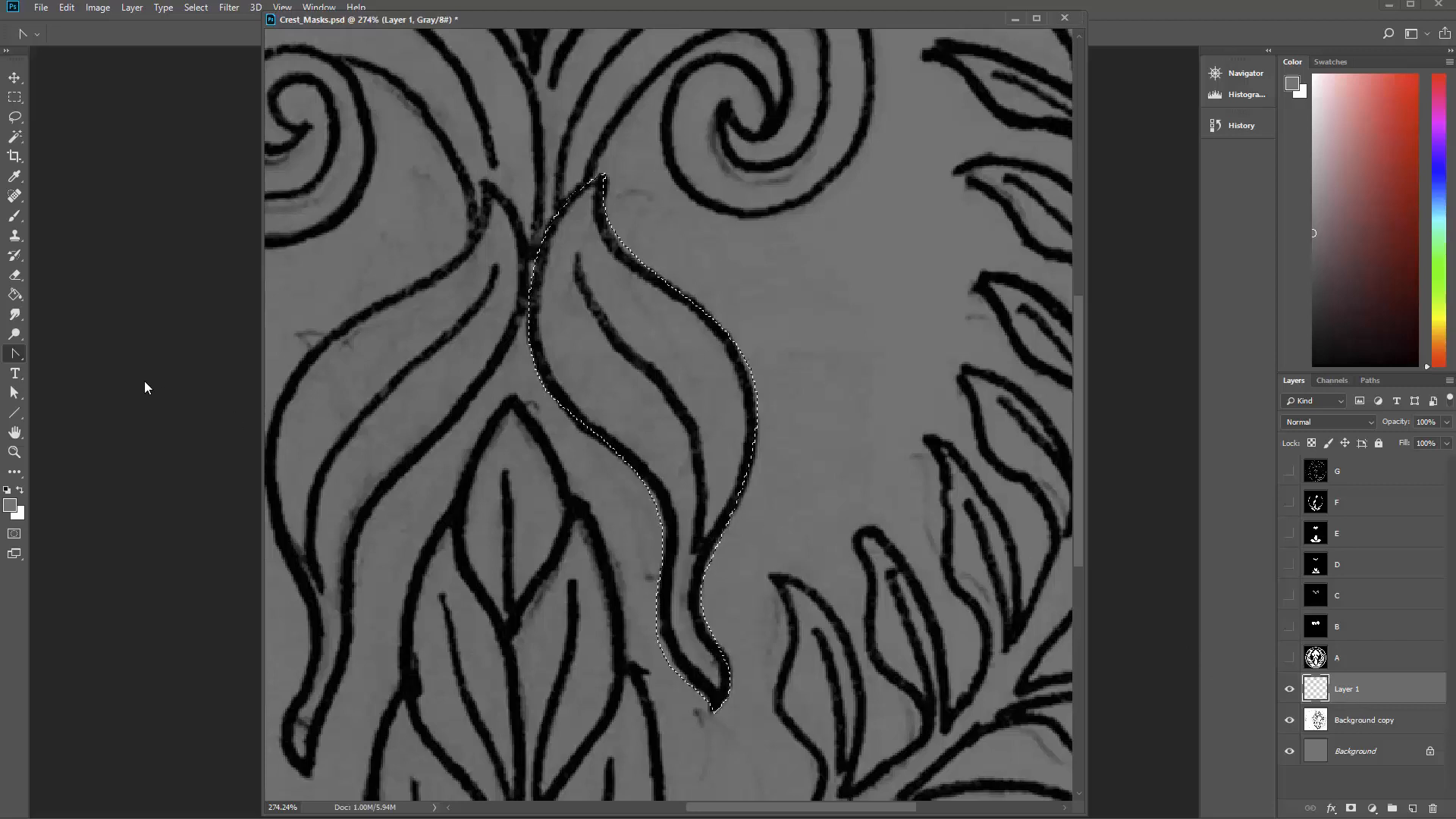
Fill the leaf selection with white using the Paint Bucket and deselect it.
click(16, 295)
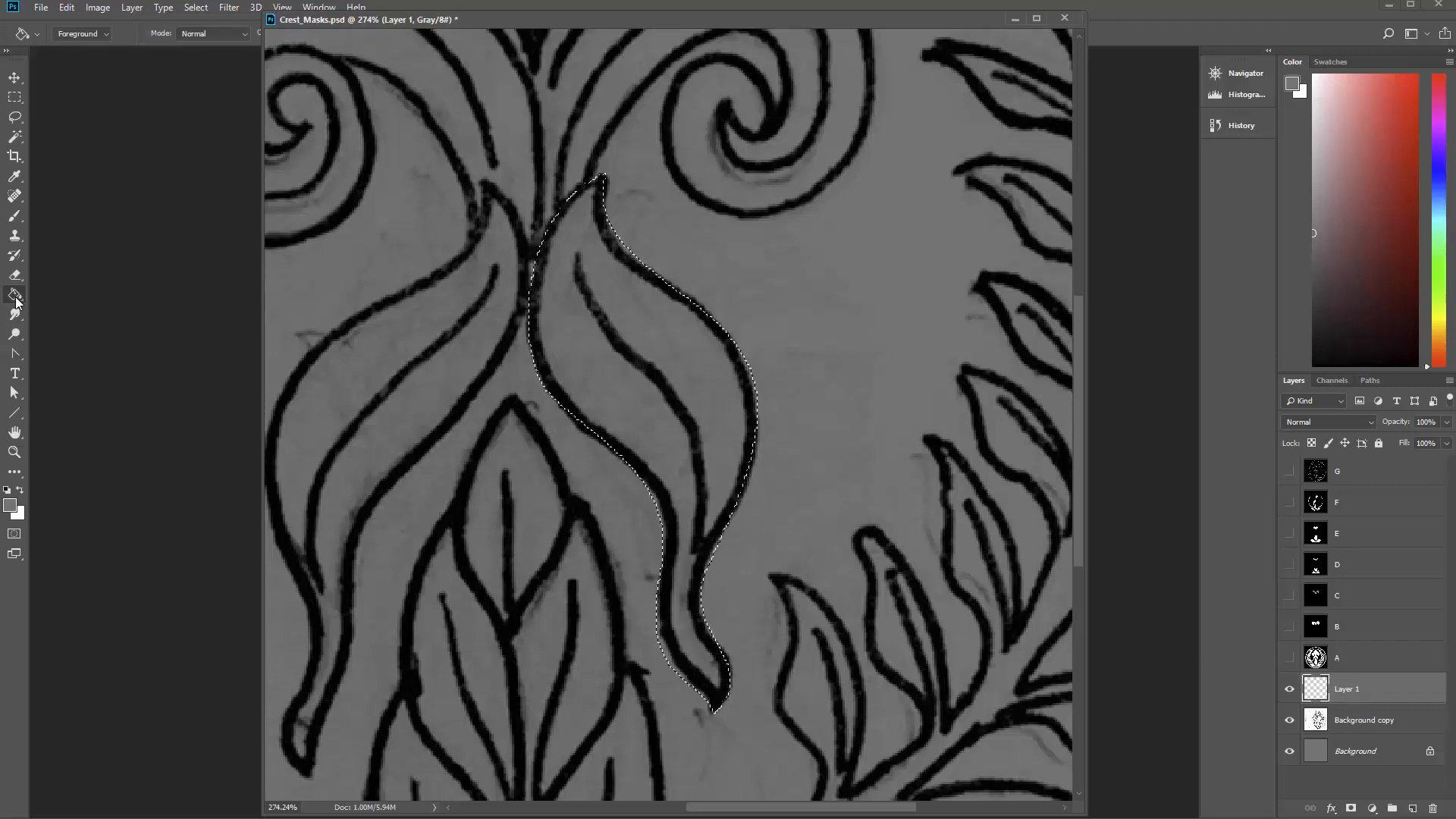
click(10, 505)
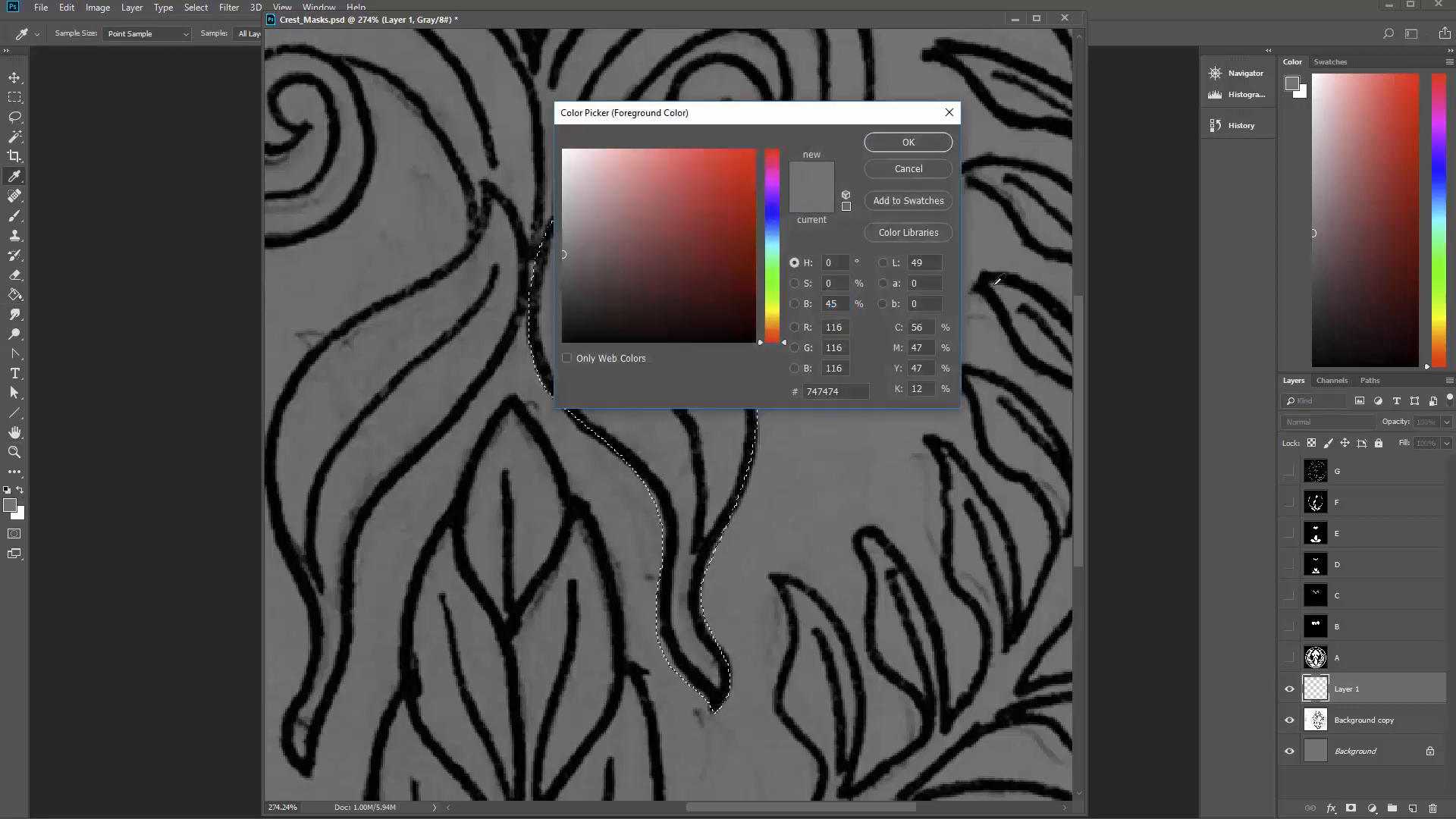
click(908, 169)
click(20, 490)
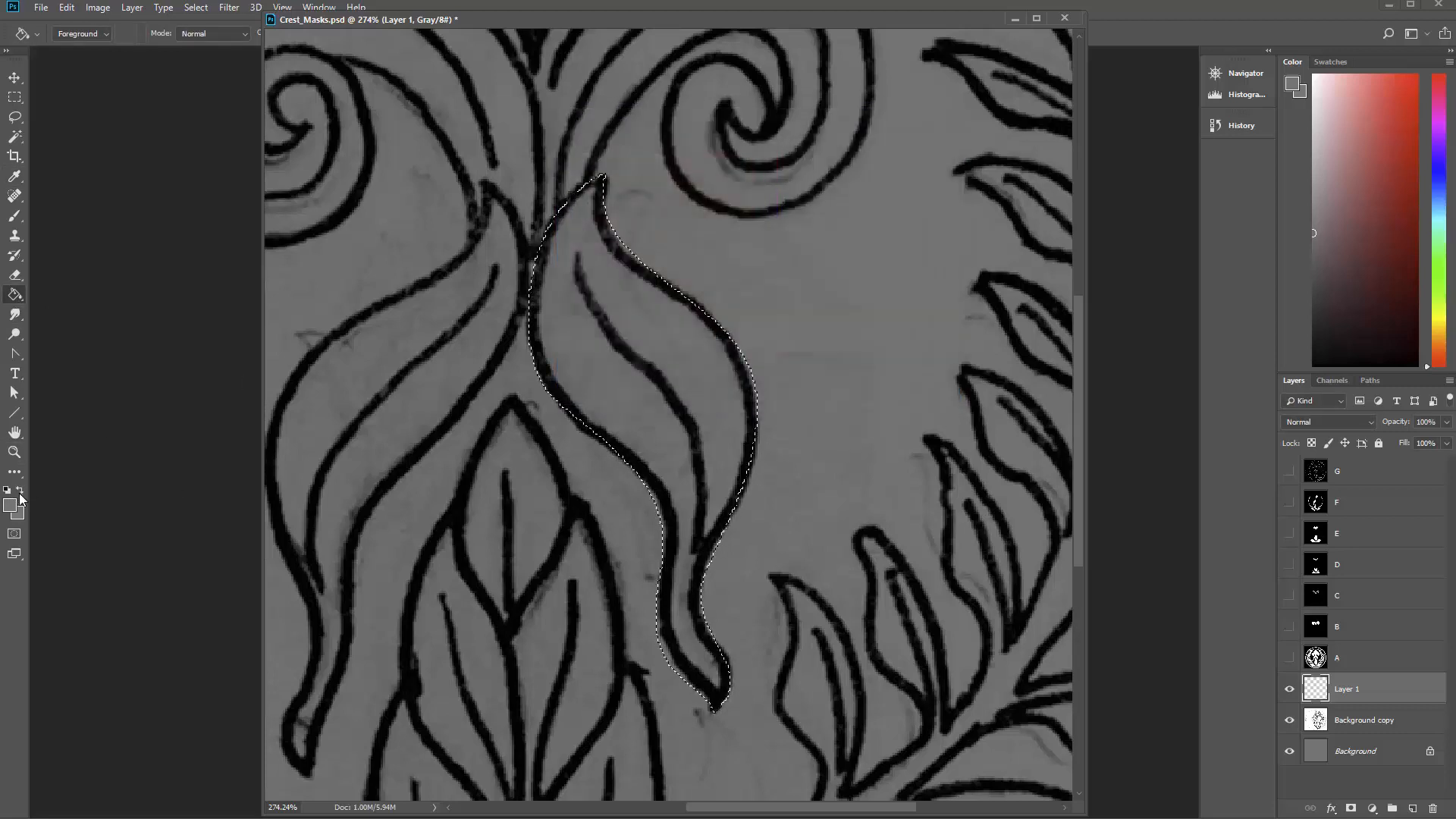
click(652, 402)
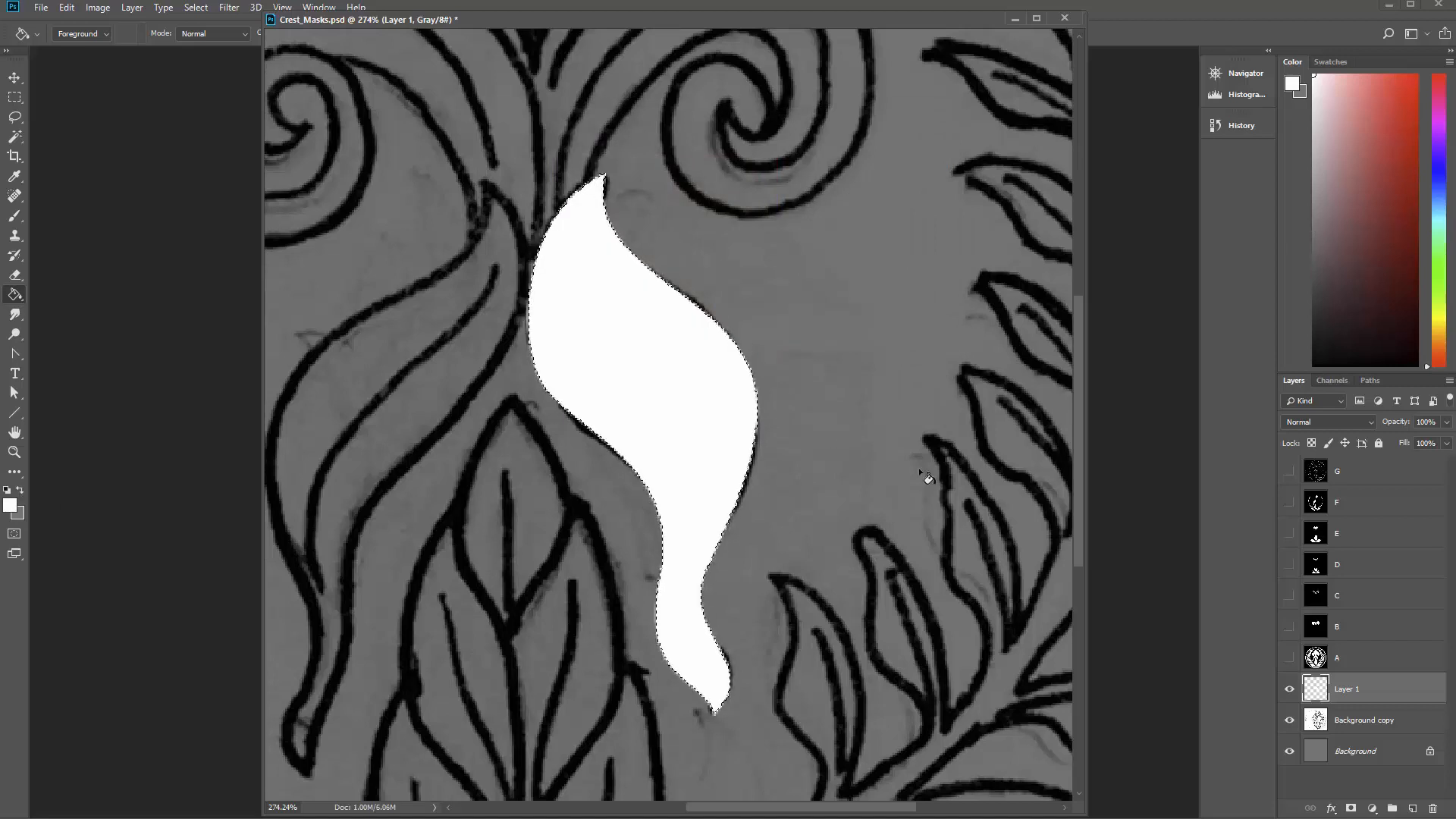
key(ctrl+d)
Display mask layer A over the whole crest to review the finished silhouette.
key(z)
alt+click(793, 436)
alt+click(792, 436)
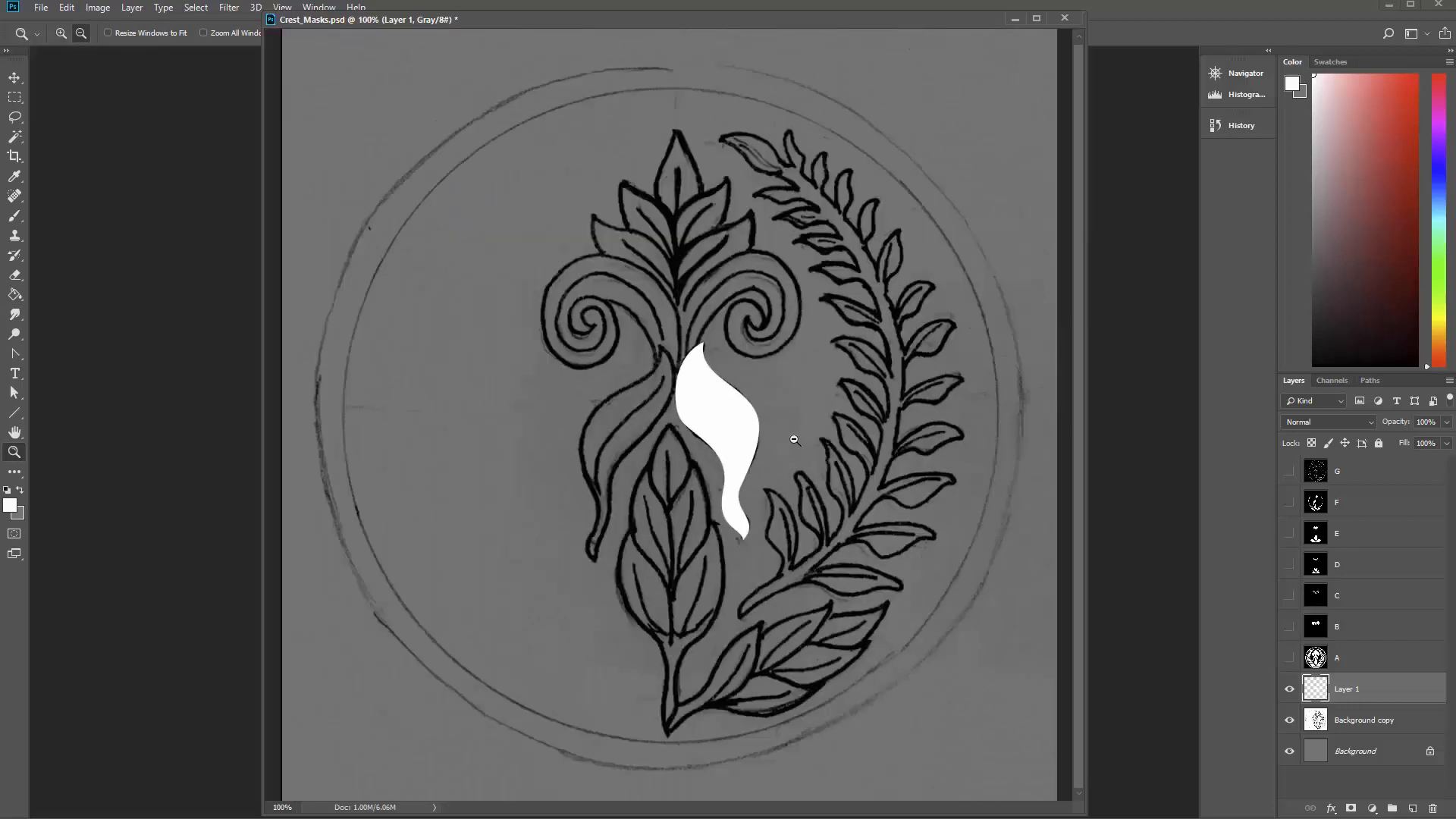
click(1289, 658)
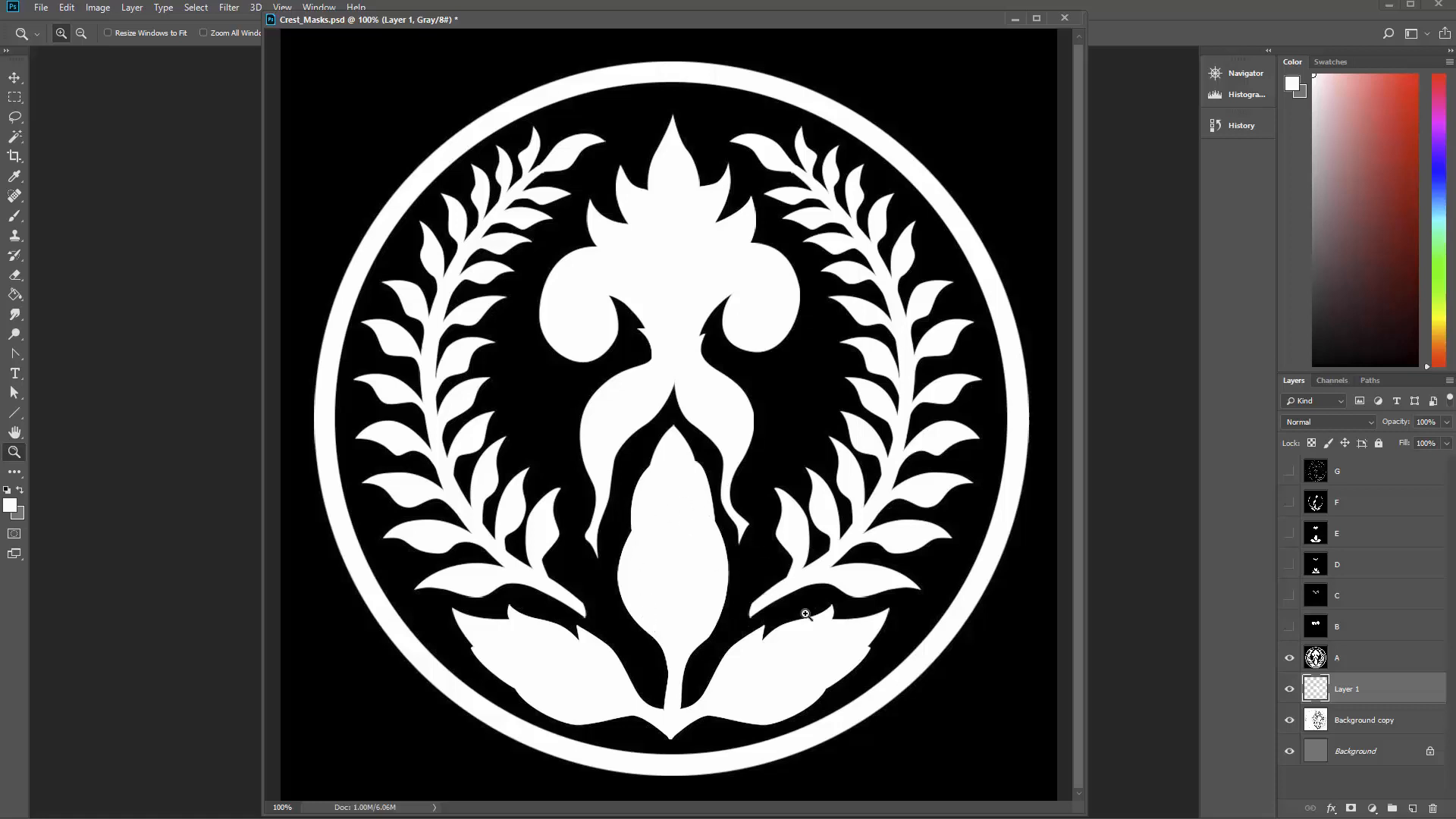
Examine the rendered crest's central leaves and spirals in Untitled-1, then return to Crest_Masks.psd and hide layer A.
click(323, 8)
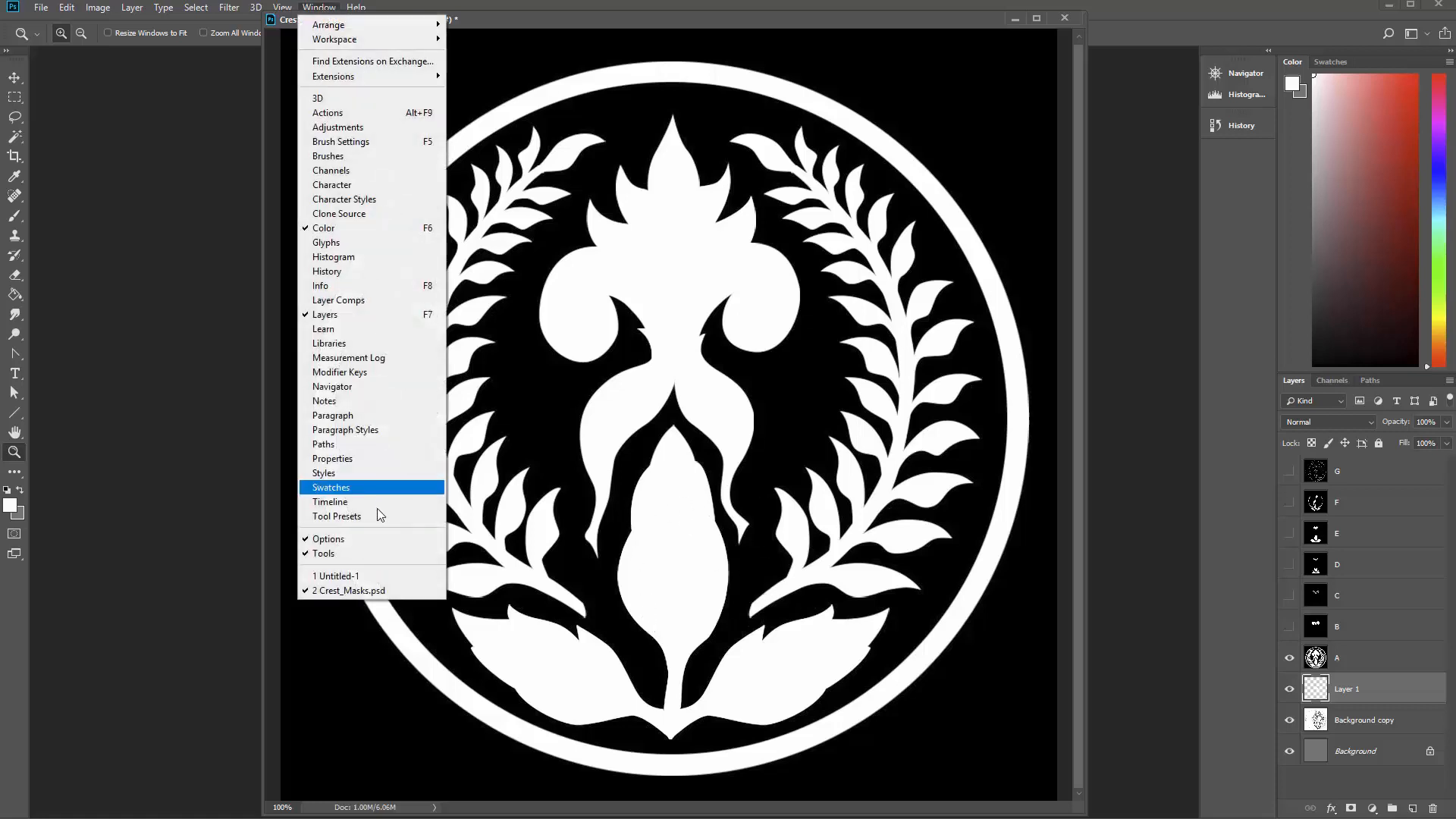
click(356, 577)
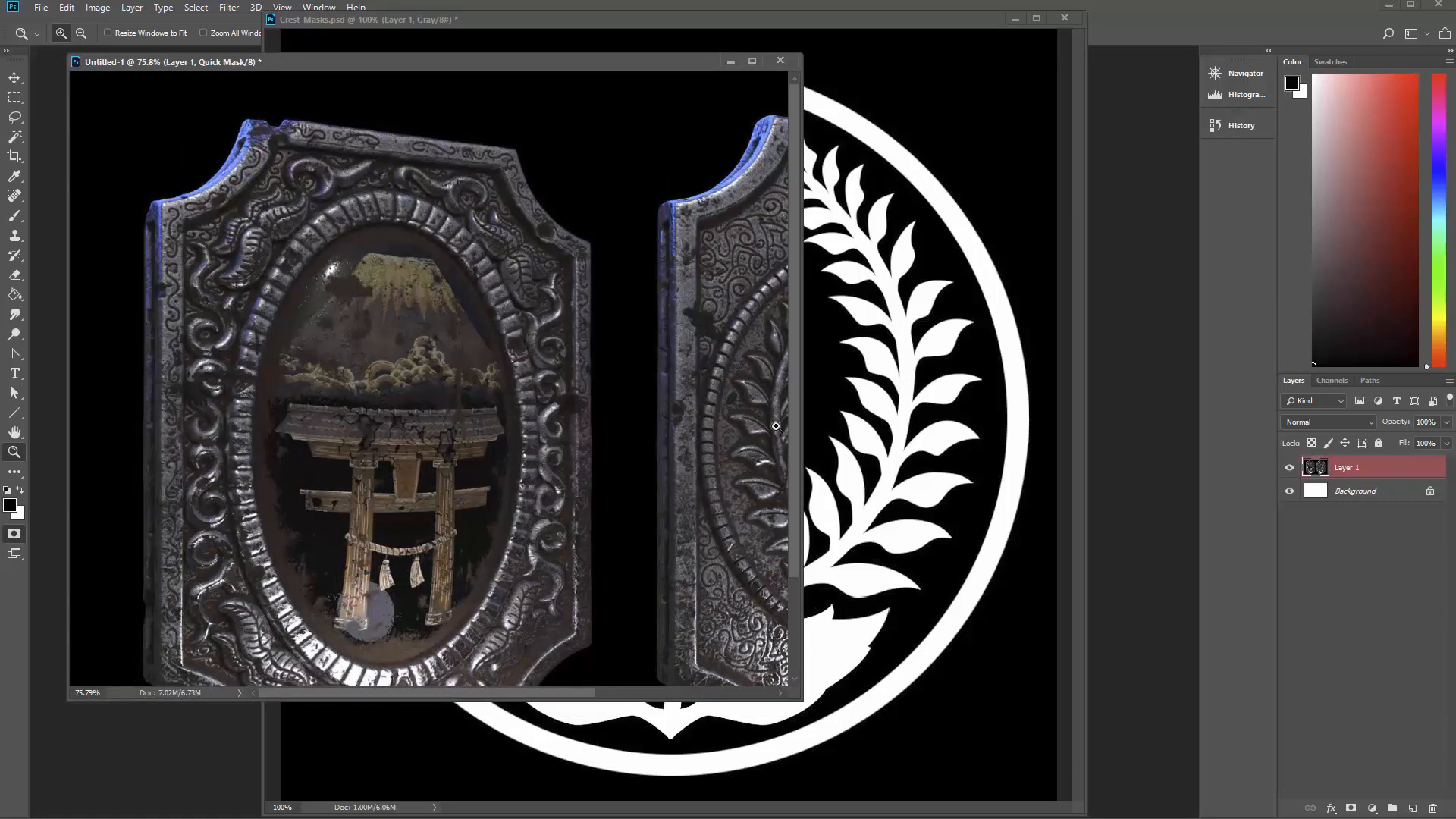
drag(803, 444, 1184, 425)
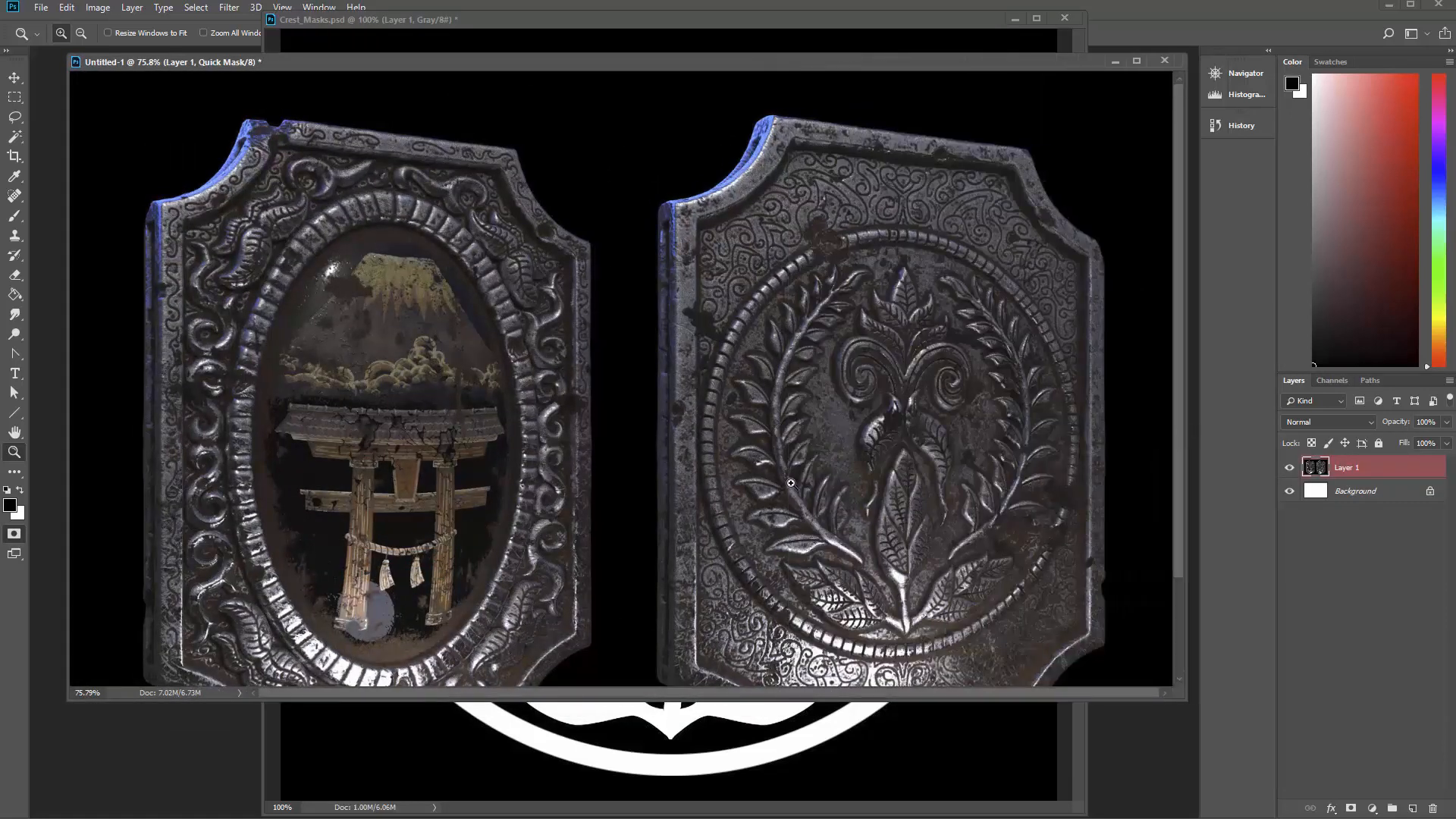
drag(1001, 701, 1001, 775)
click(902, 418)
click(903, 417)
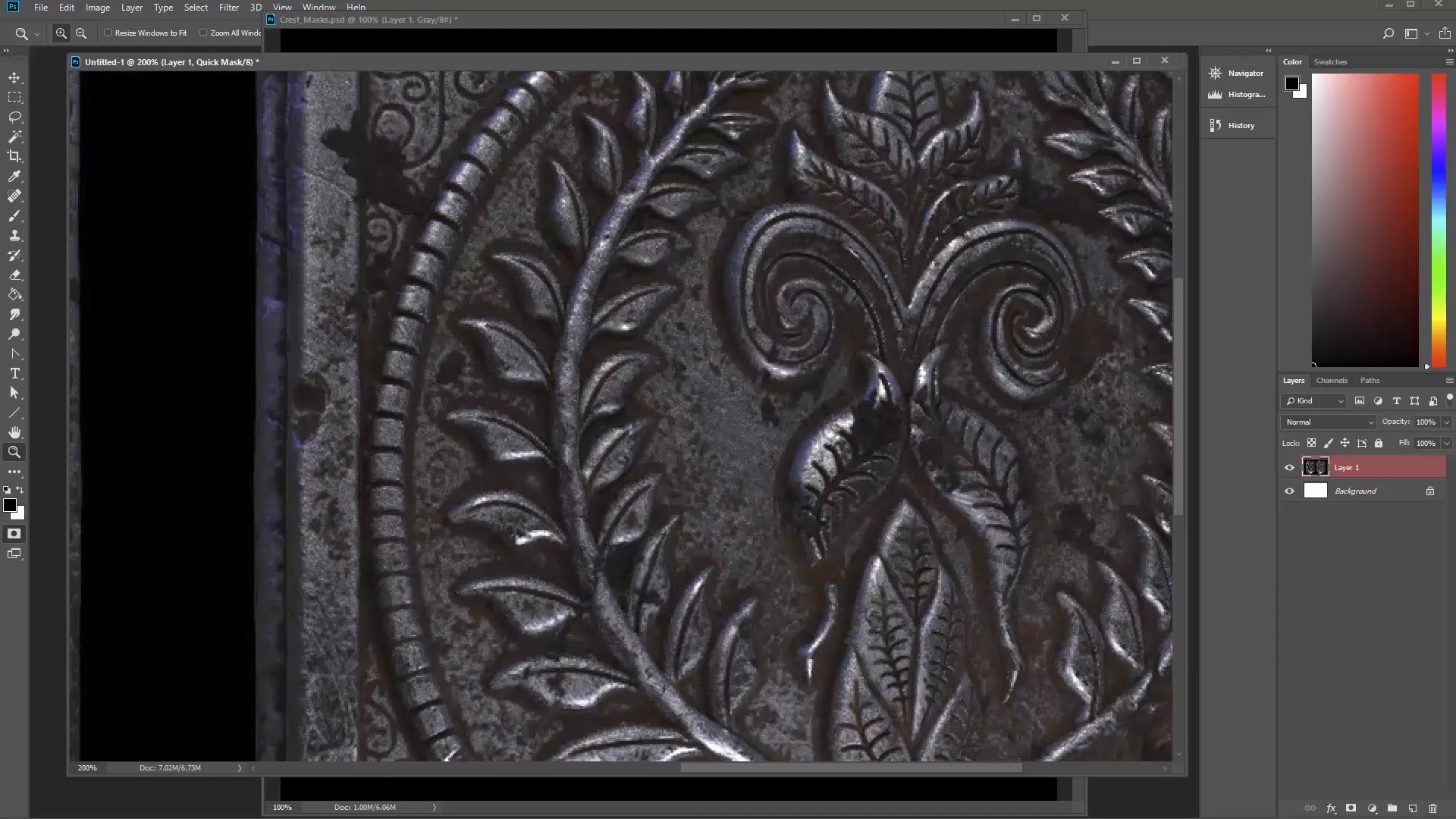
click(14, 79)
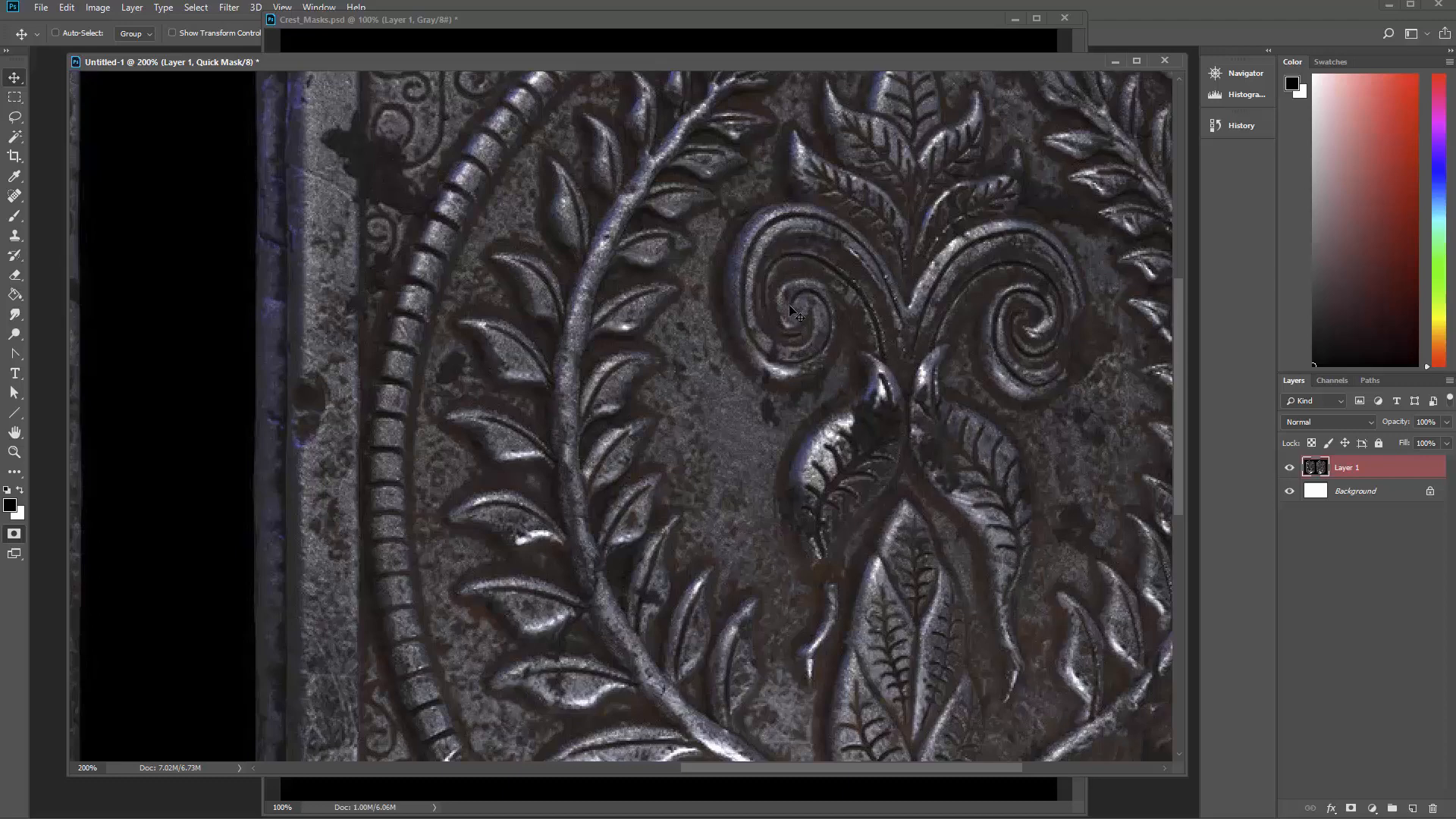
click(1115, 61)
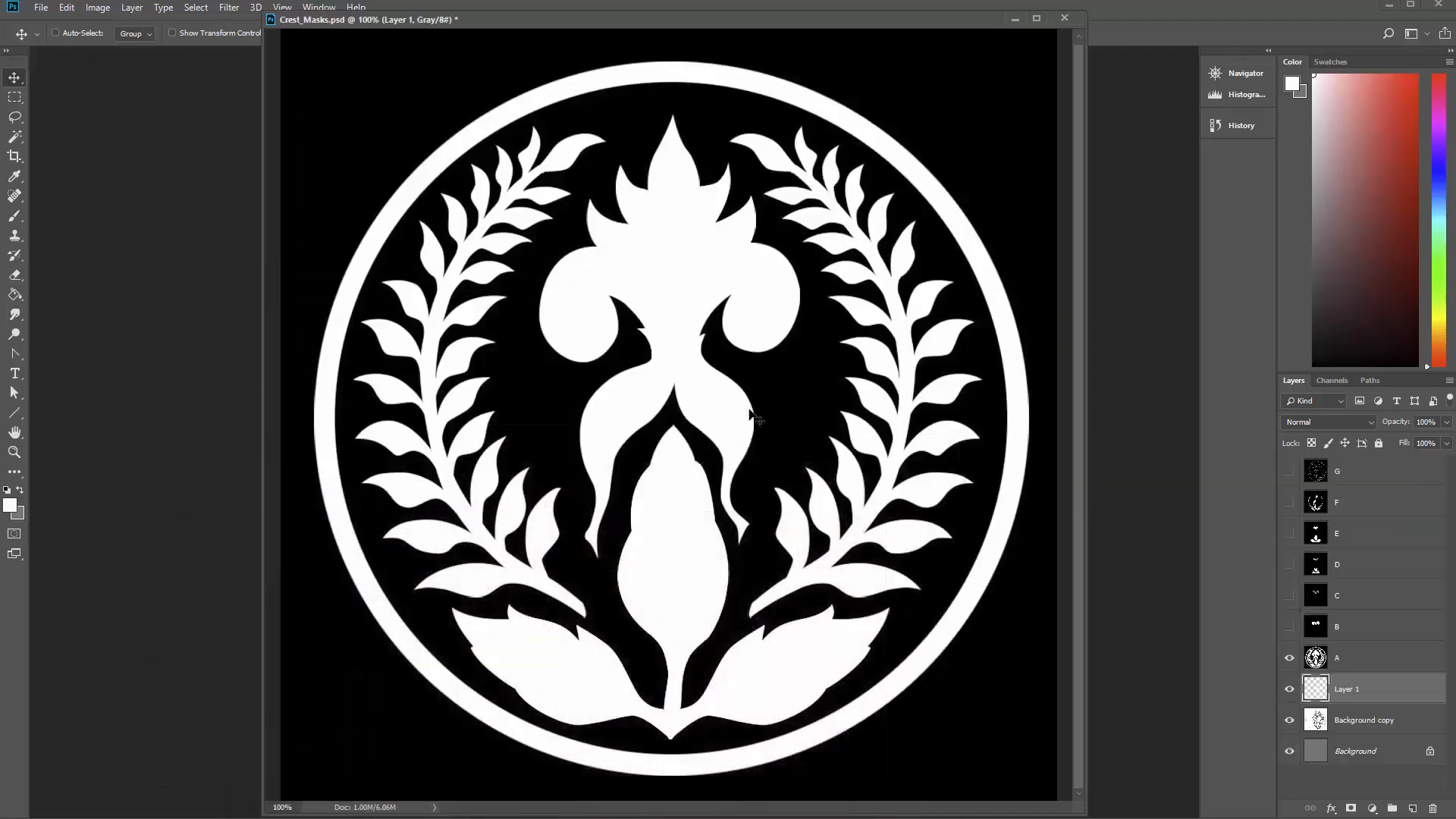
click(1289, 657)
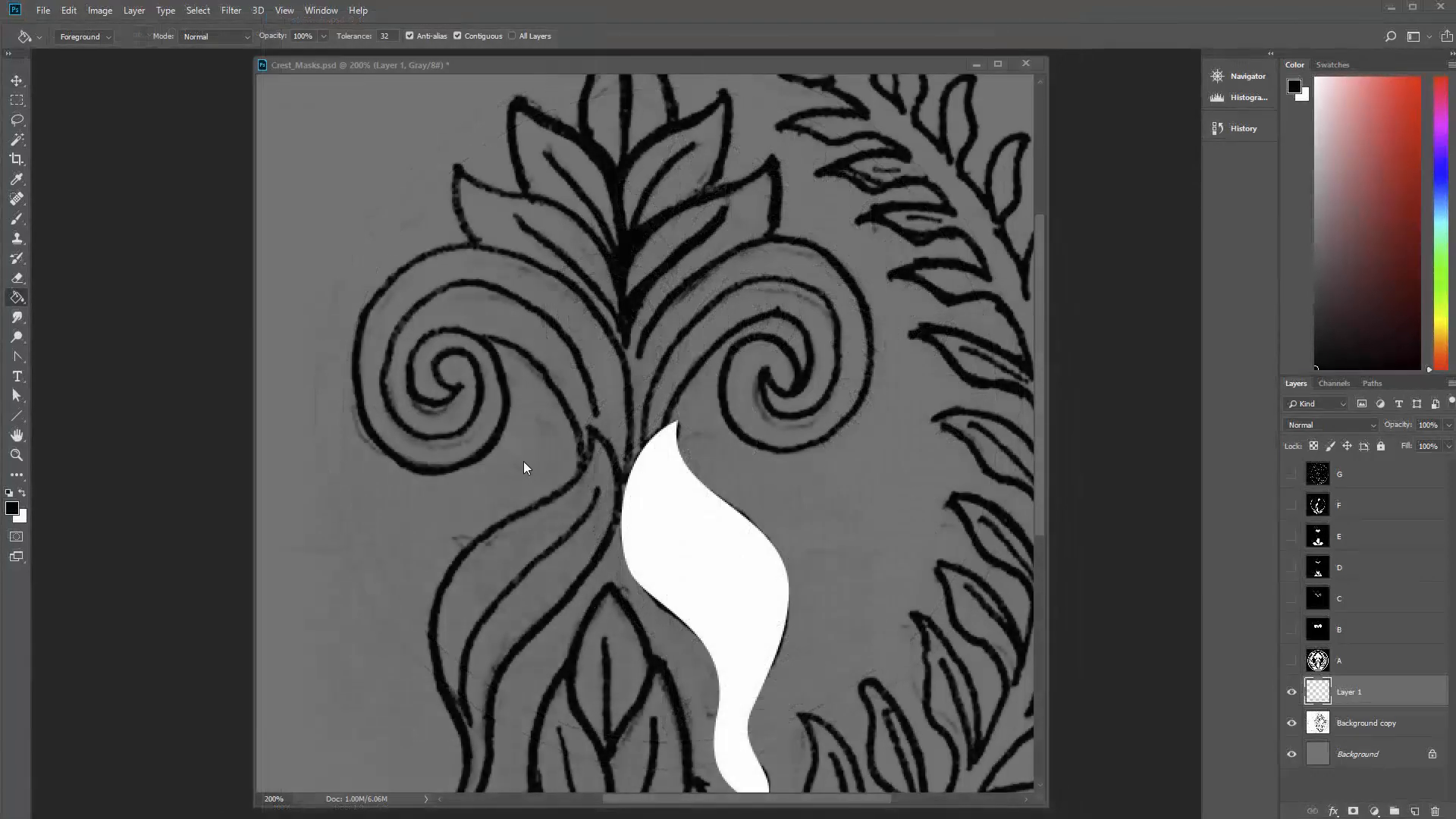
Try a freehand black brush stroke across the left spiral.
key(b)
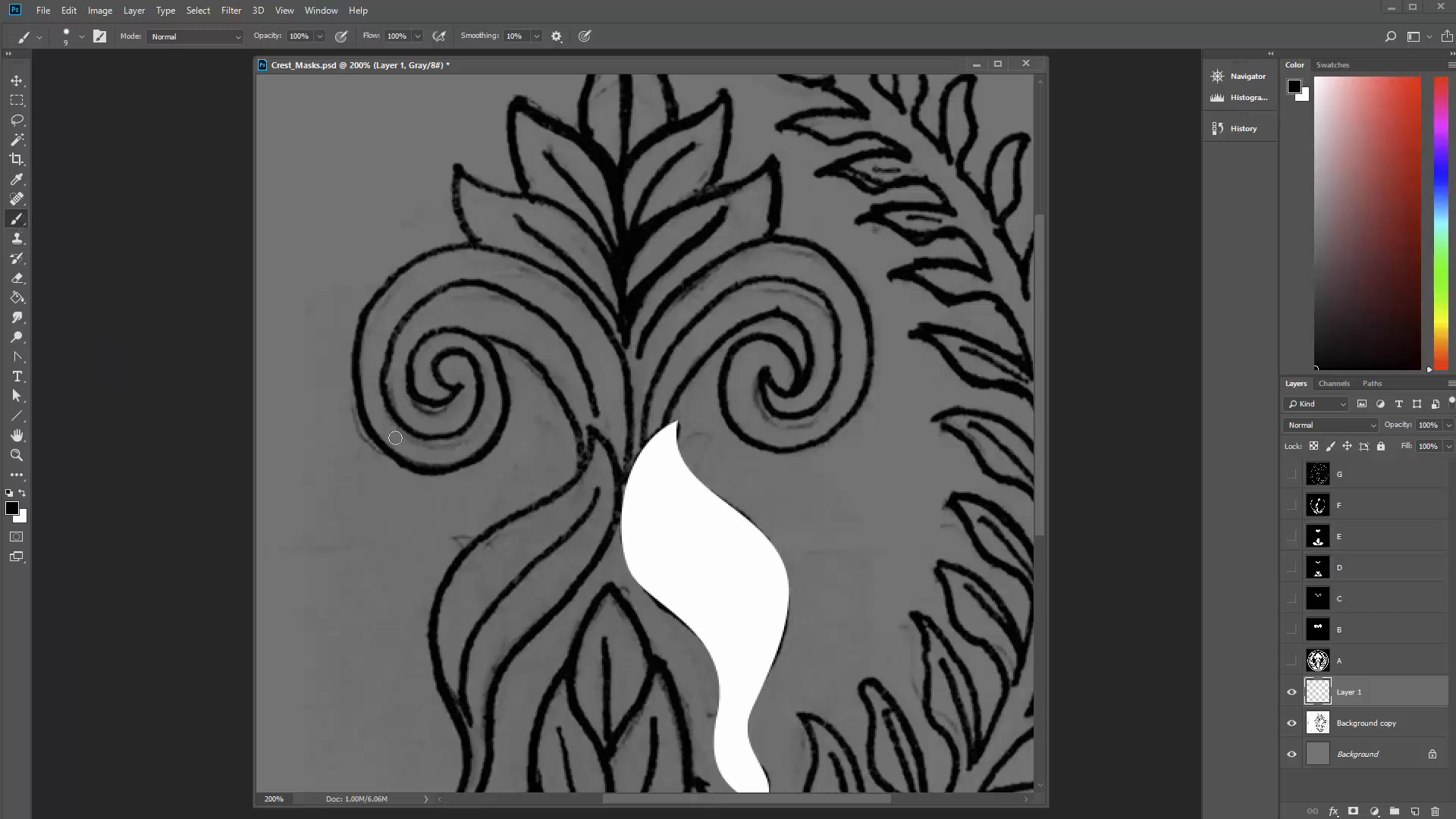
mouse_move(393, 451)
mouse_down()
mouse_move(396, 416)
mouse_move(486, 339)
mouse_move(518, 409)
mouse_move(549, 422)
mouse_move(641, 375)
mouse_move(675, 383)
mouse_up()
key(ctrl+z)
Set the foreground colour to white and test the hard 9 px brush with freehand strokes over the left spiral, undoing each.
key(x)
mouse_move(339, 385)
mouse_down()
mouse_move(495, 252)
mouse_move(574, 349)
mouse_move(664, 318)
mouse_up()
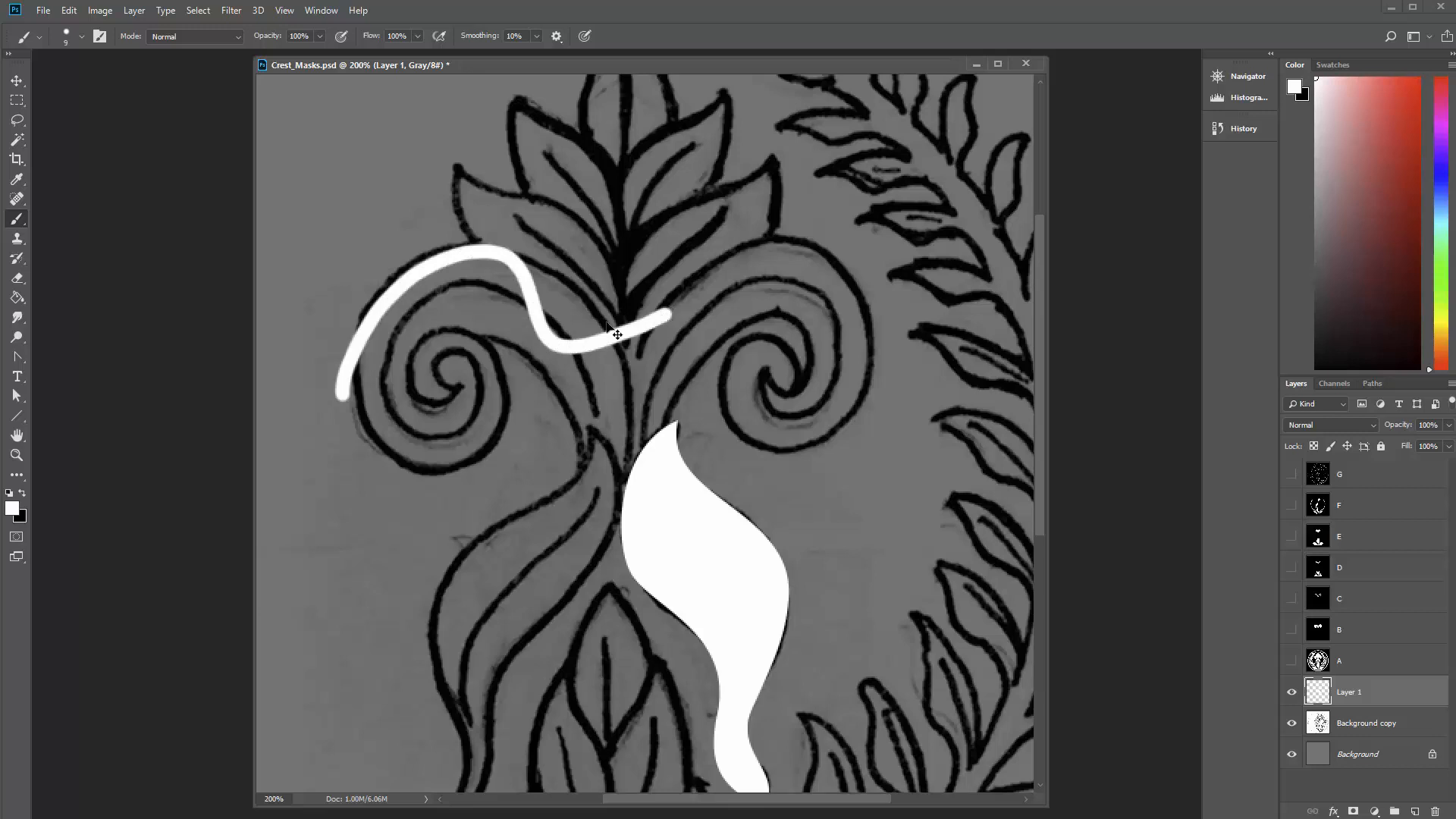
key(ctrl+z)
click(82, 37)
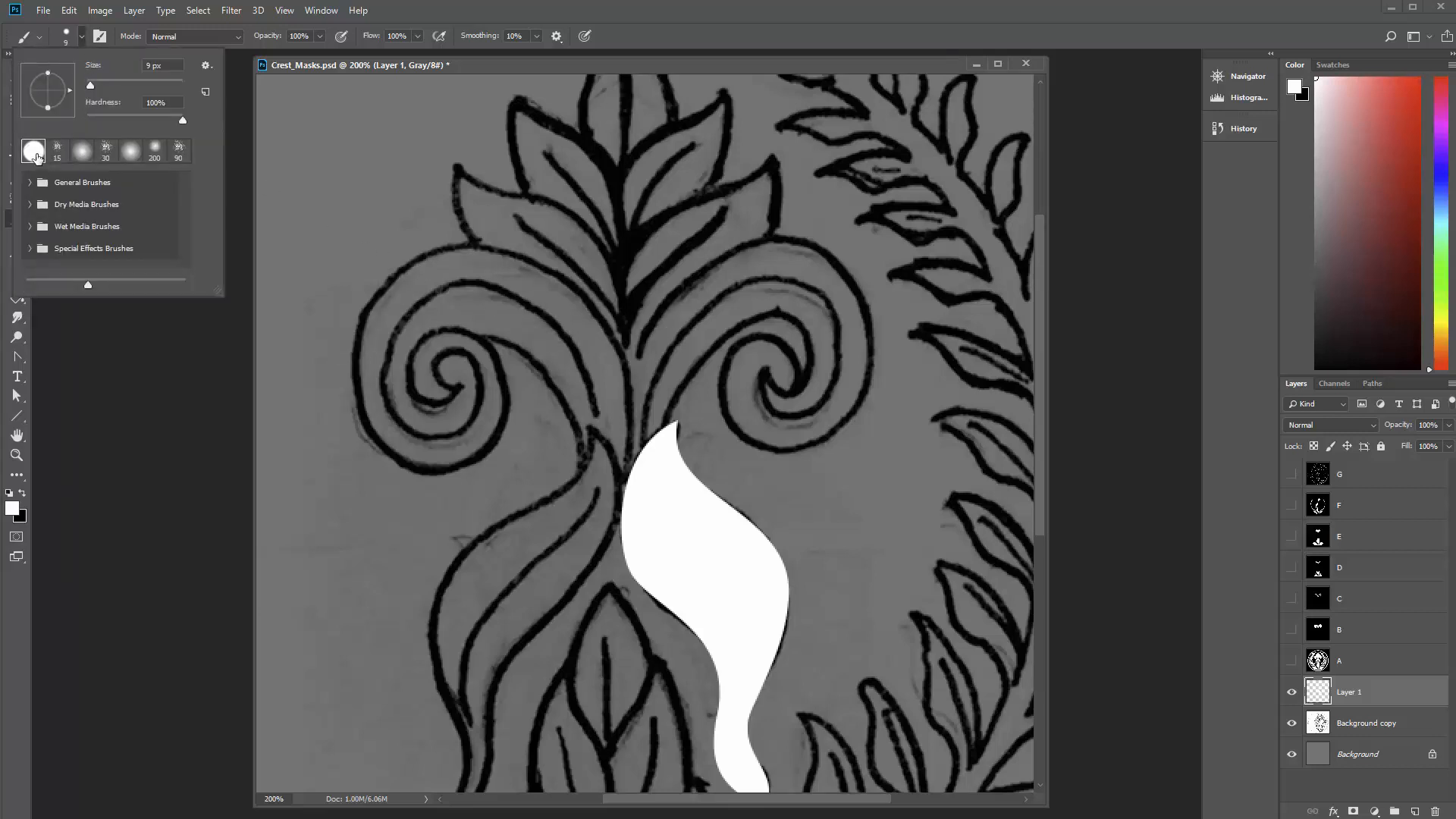
key(Return)
mouse_move(384, 333)
mouse_down()
mouse_move(590, 364)
mouse_move(740, 334)
mouse_up()
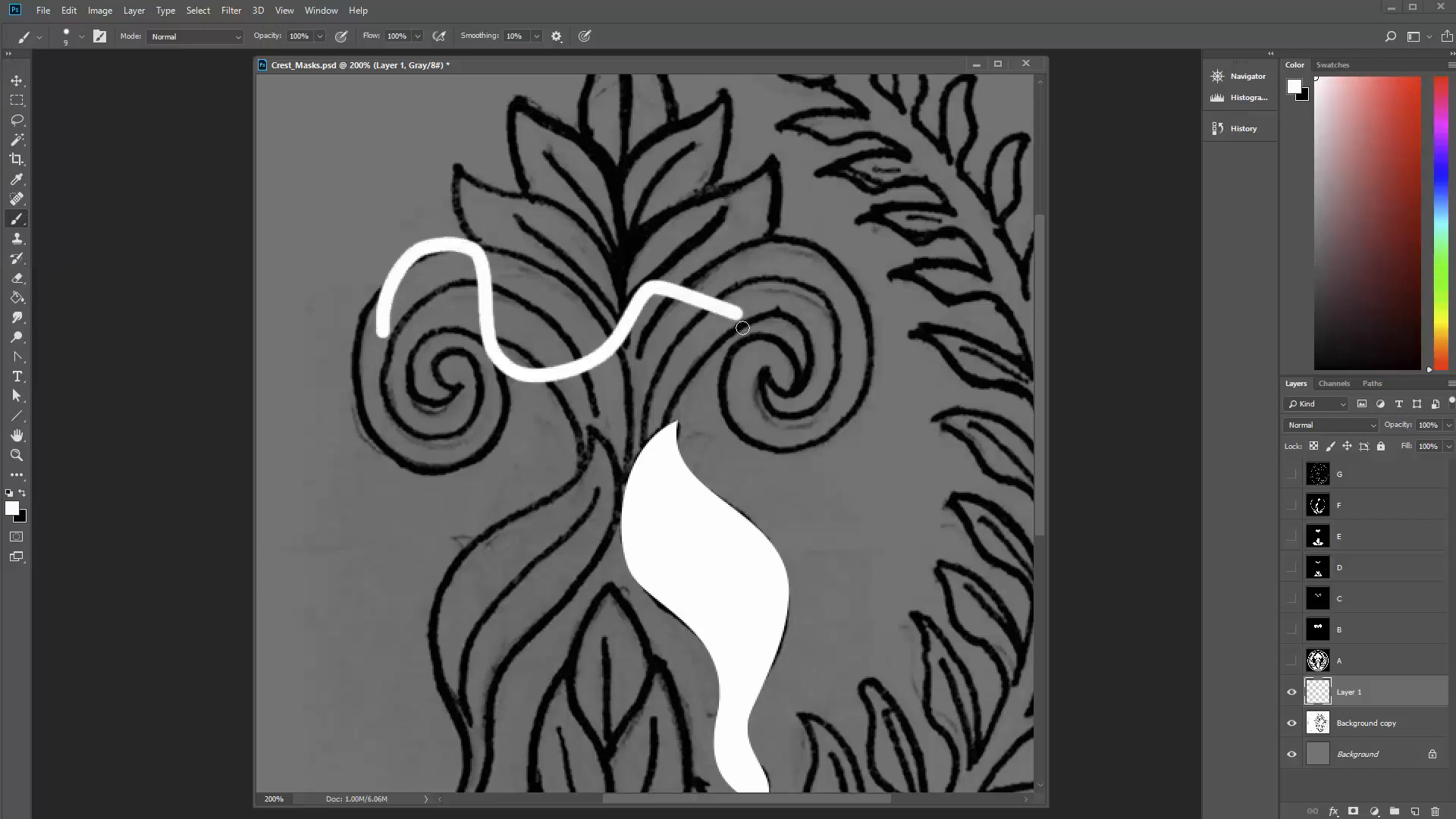
key(ctrl+z)
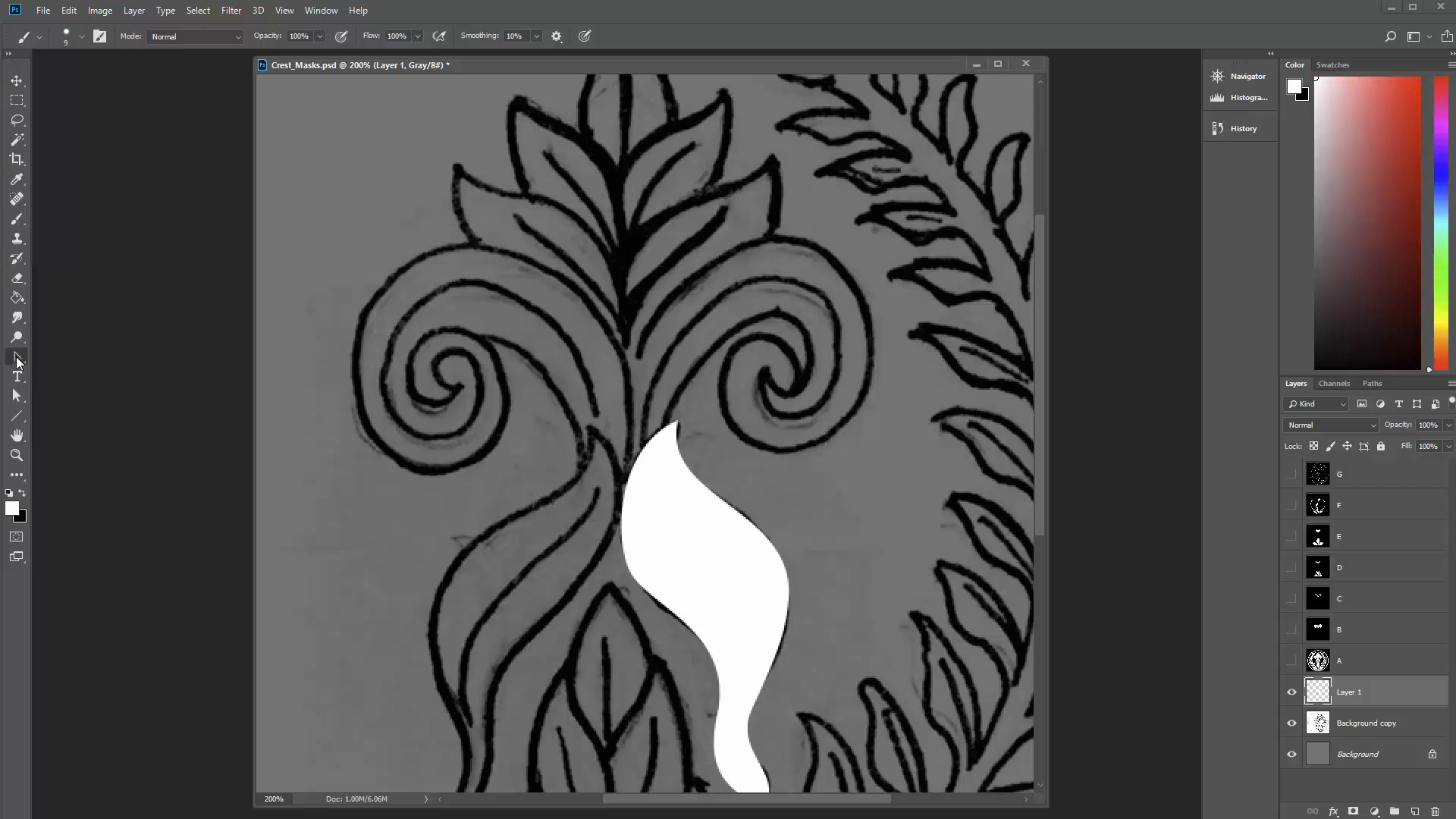
Place Pen path anchor points from the left spiral's centre over its upper curve to the inner line's lower end.
drag(17, 356, 67, 358)
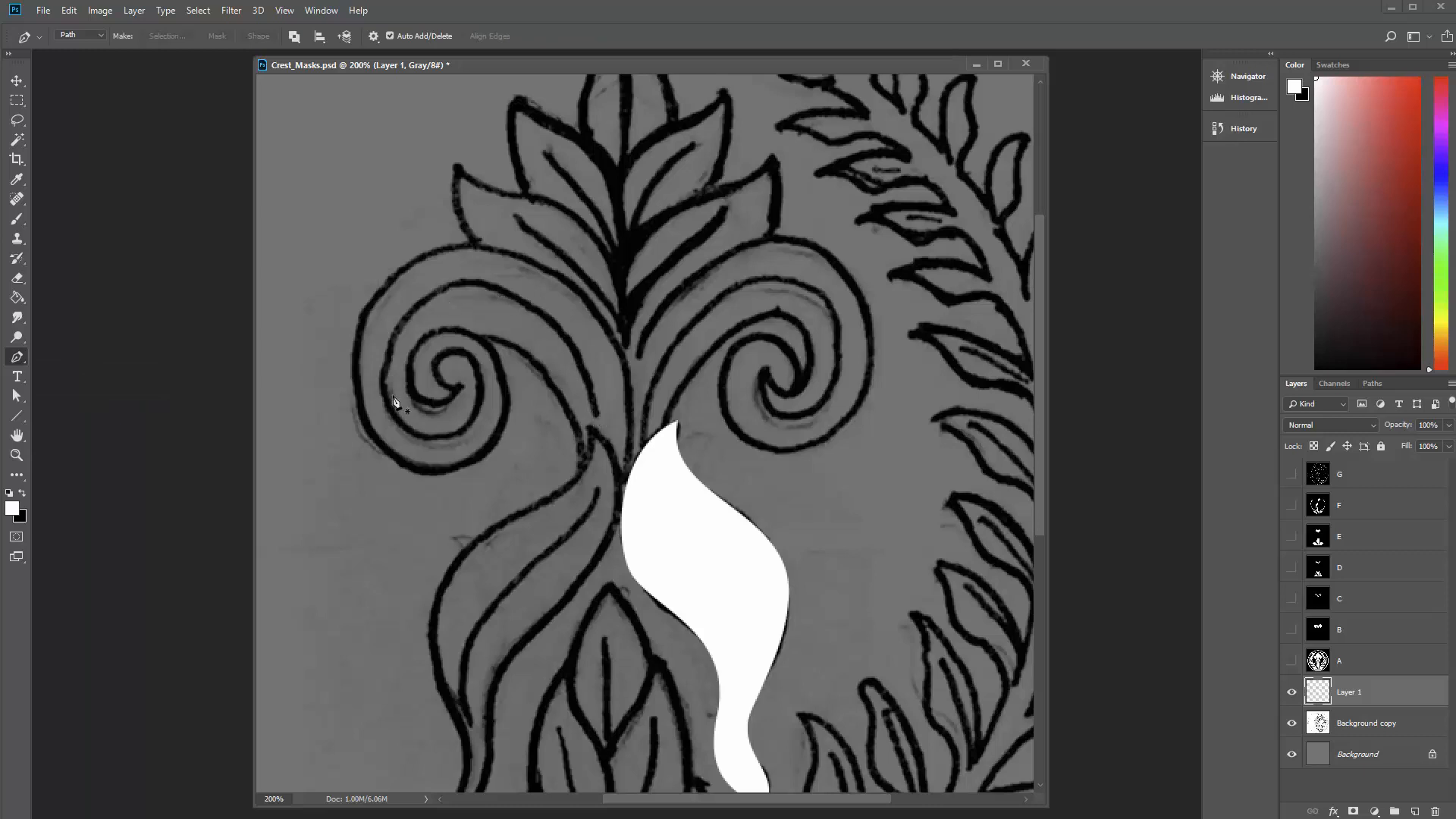
click(459, 387)
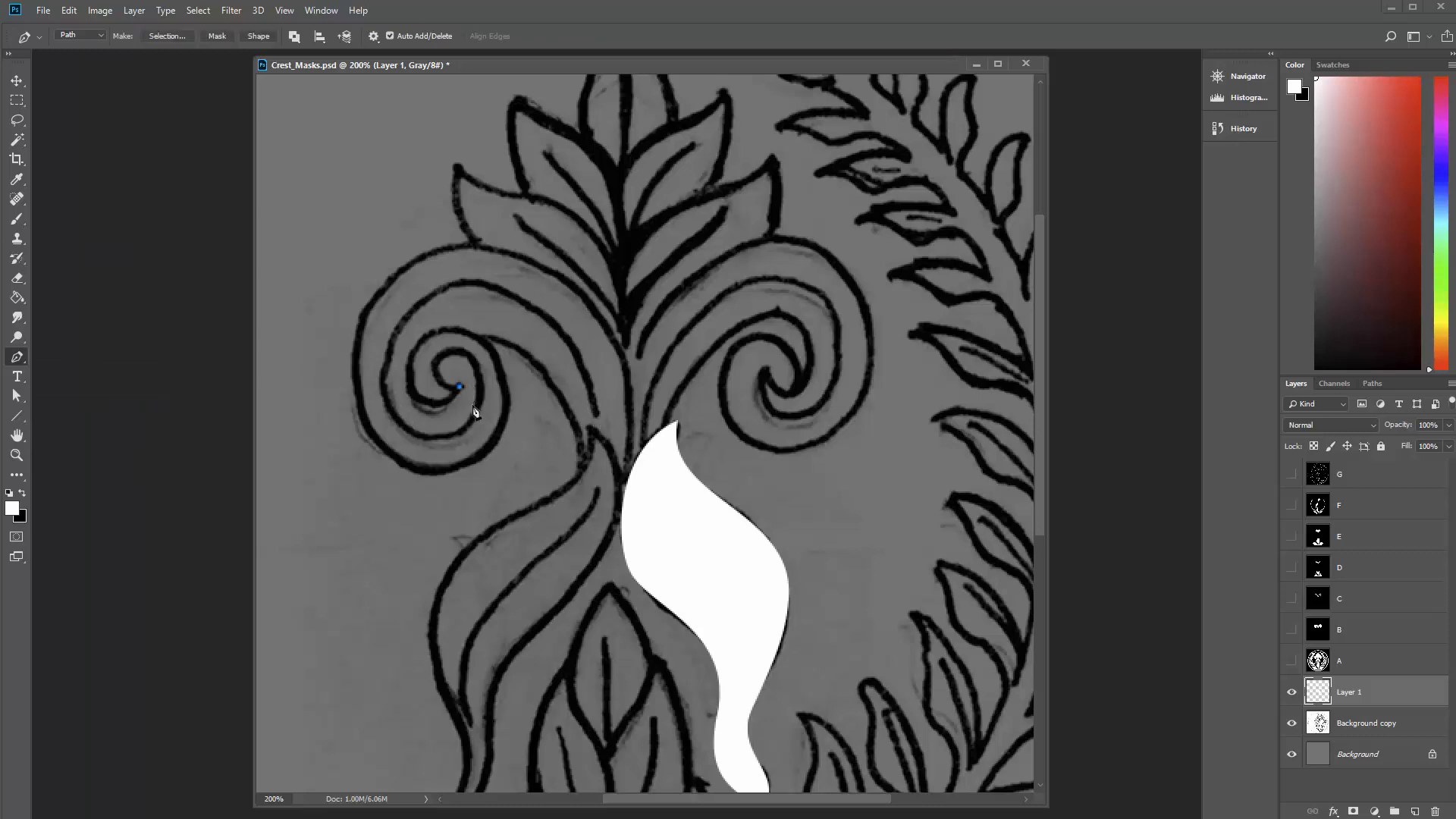
click(409, 317)
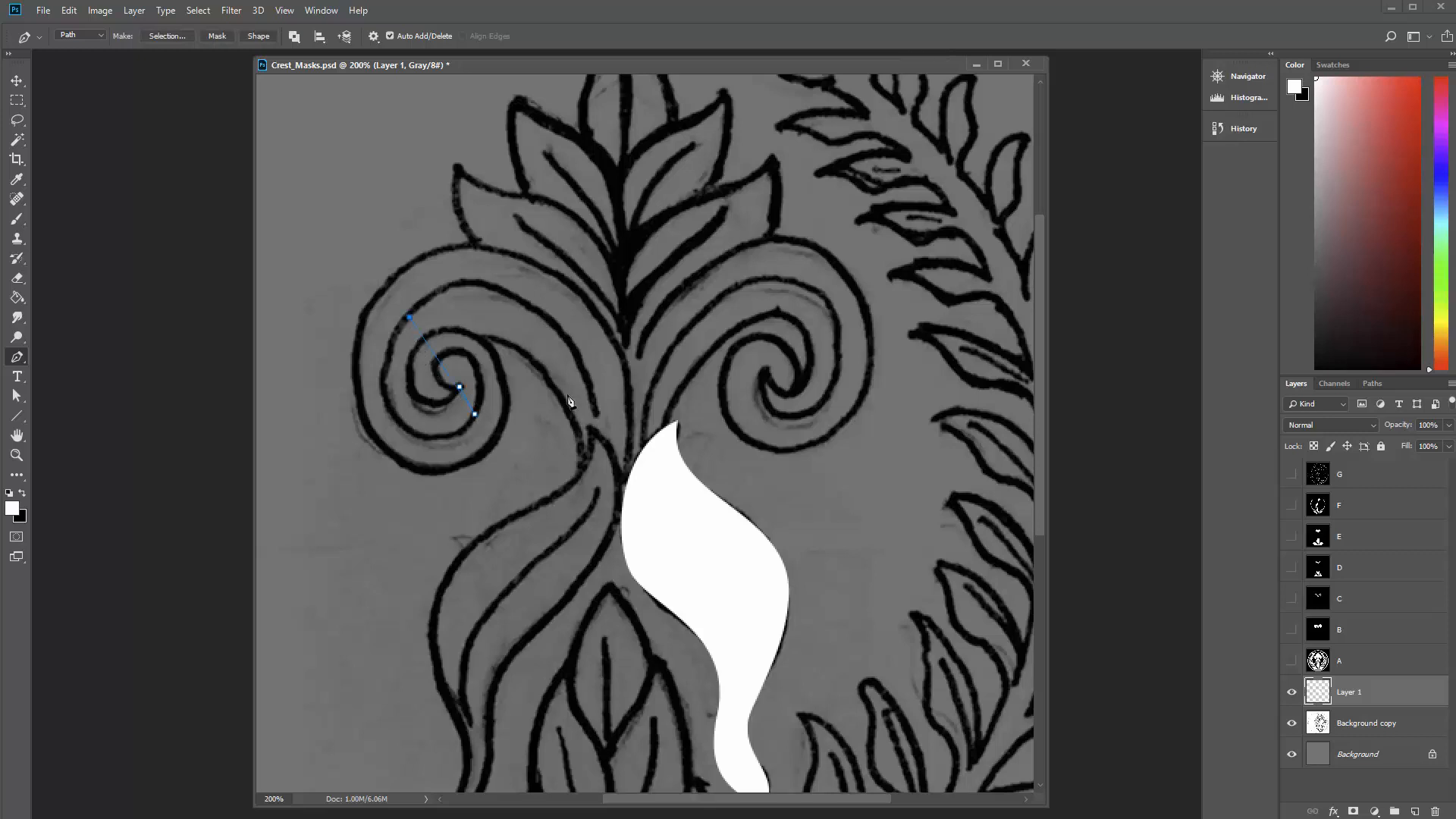
click(599, 420)
Curve the path's anchor points with the Convert Point tool so it follows the left spiral's inner line.
right_click(25, 359)
click(98, 432)
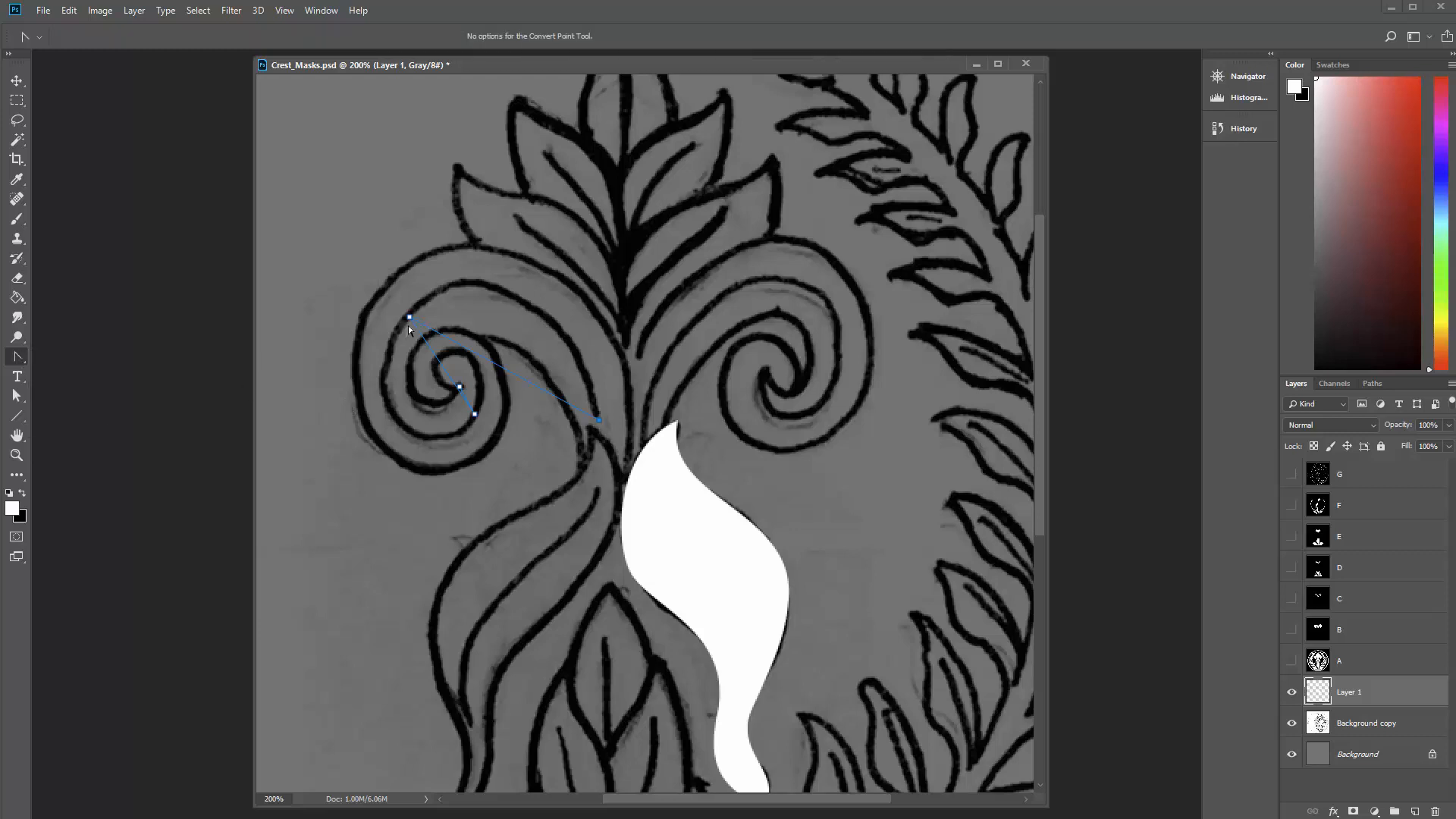
drag(409, 317, 477, 244)
drag(474, 415, 464, 438)
drag(459, 386, 406, 366)
drag(475, 414, 436, 493)
drag(582, 470, 596, 508)
drag(408, 317, 479, 247)
Try to stroke the left spiral's work path with the Brush, leaving simulated pressure off, and undo the stroke.
key(ctrl+space)
click(538, 481)
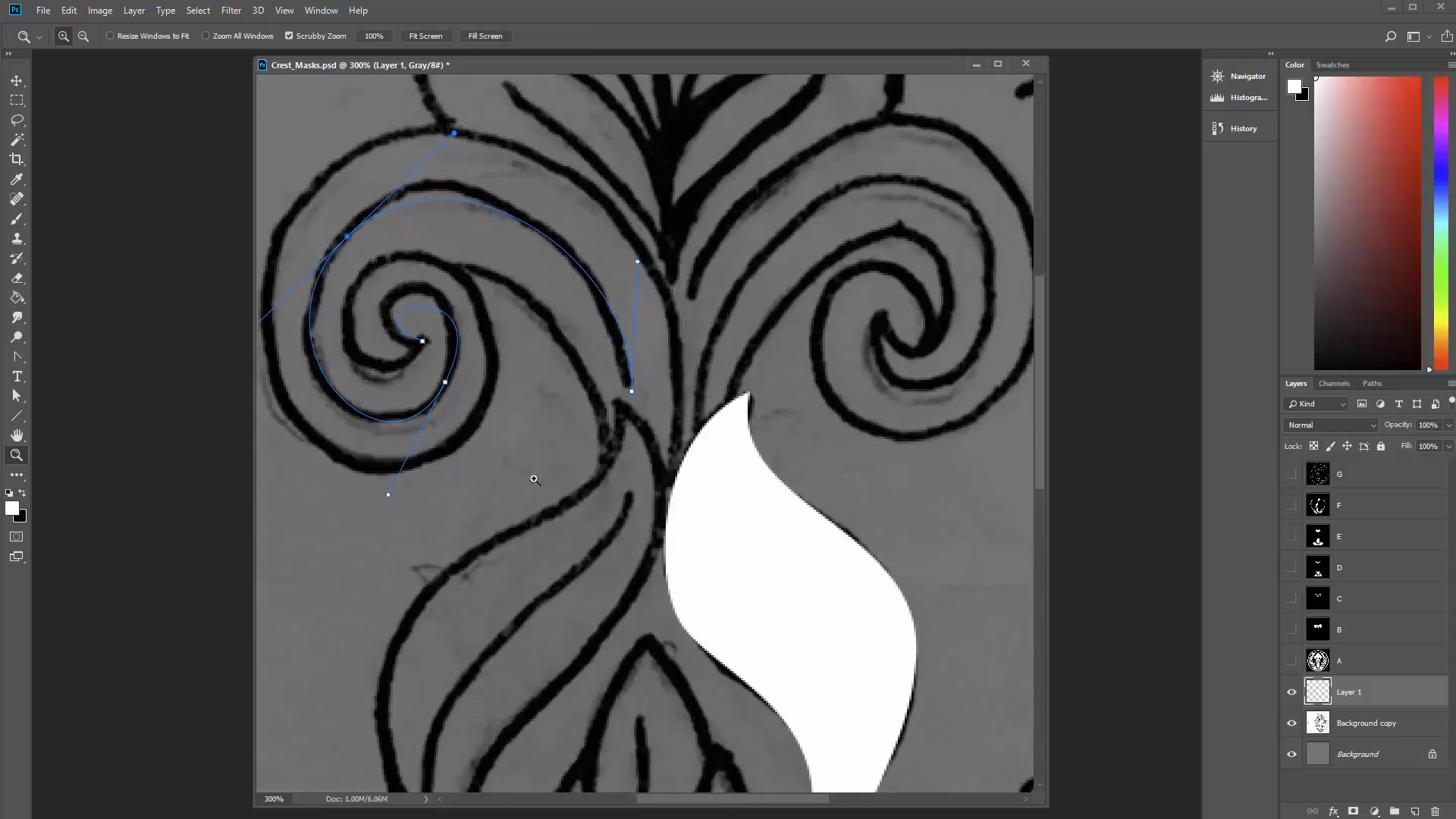
key(space)
drag(519, 429, 672, 524)
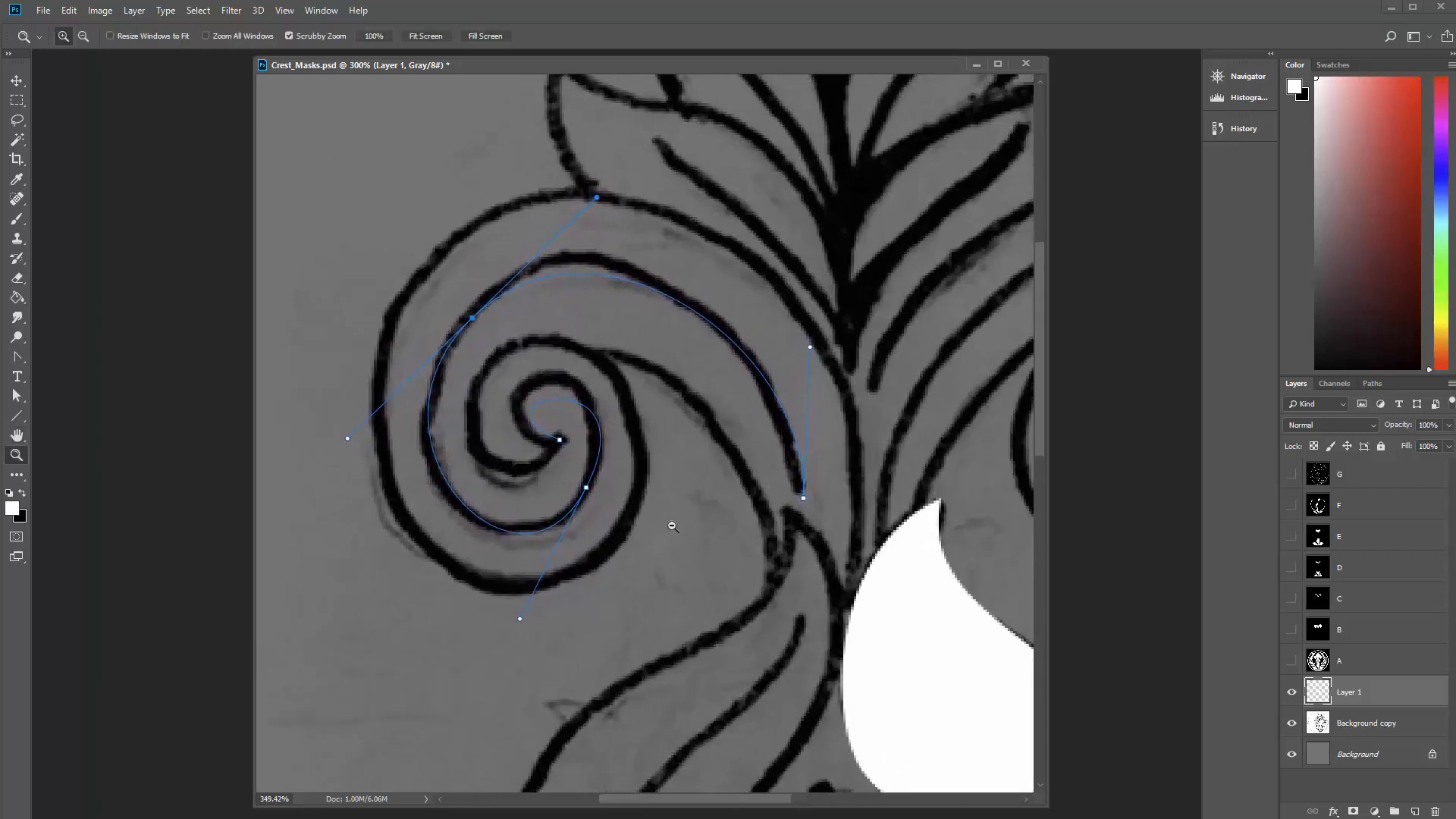
click(1373, 383)
right_click(1333, 412)
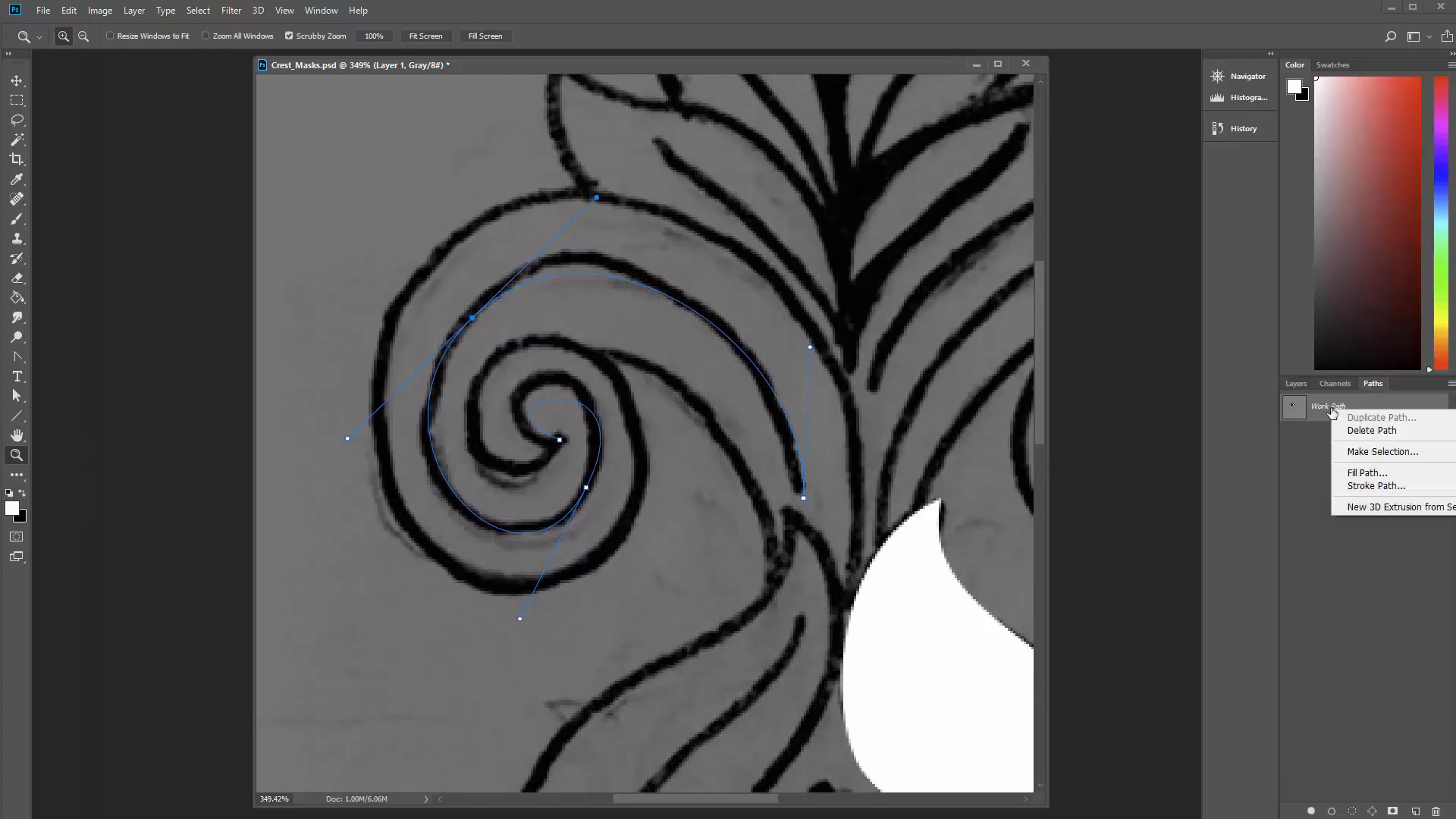
click(1381, 486)
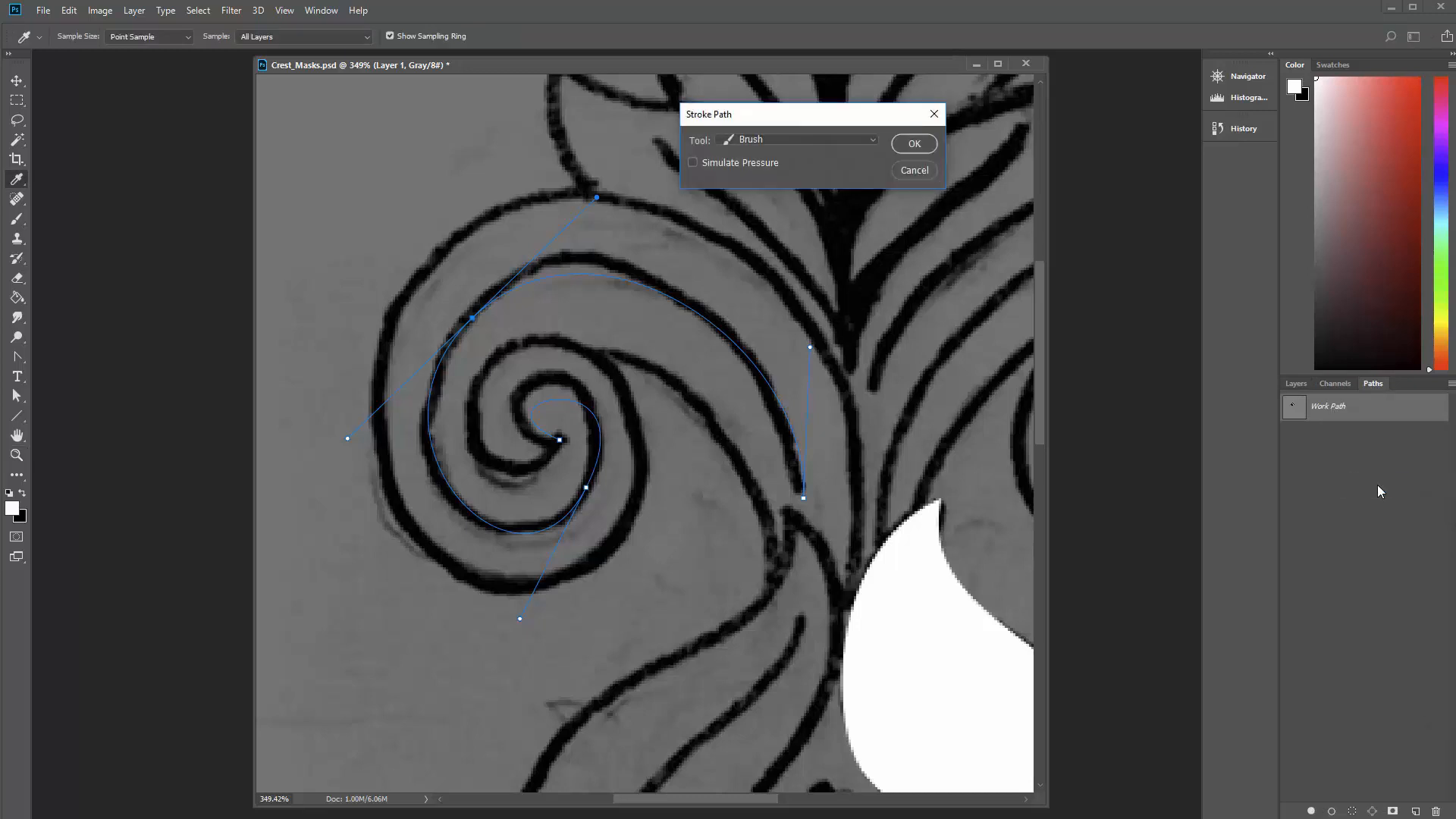
click(873, 142)
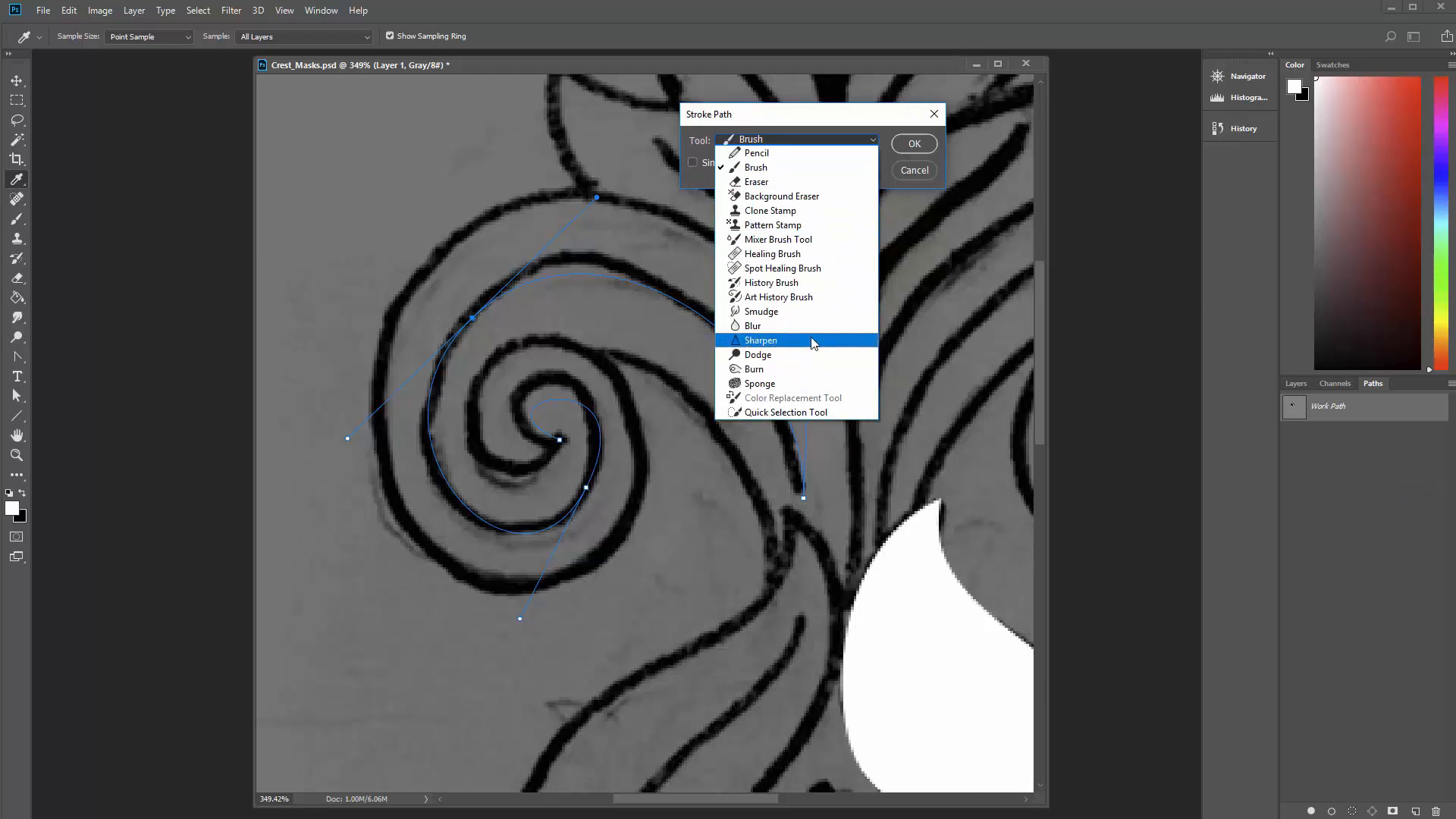
click(789, 173)
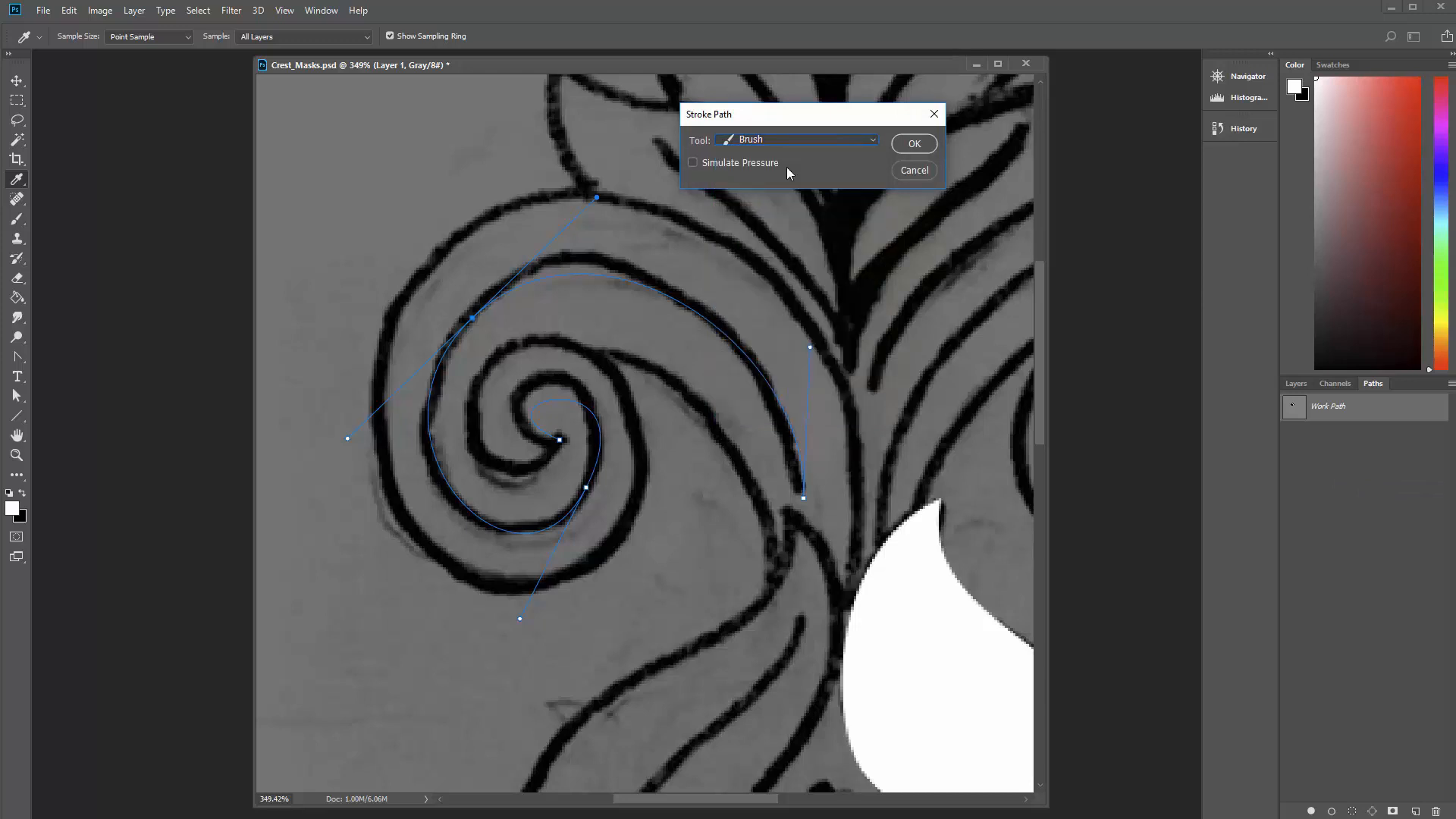
click(914, 144)
key(z)
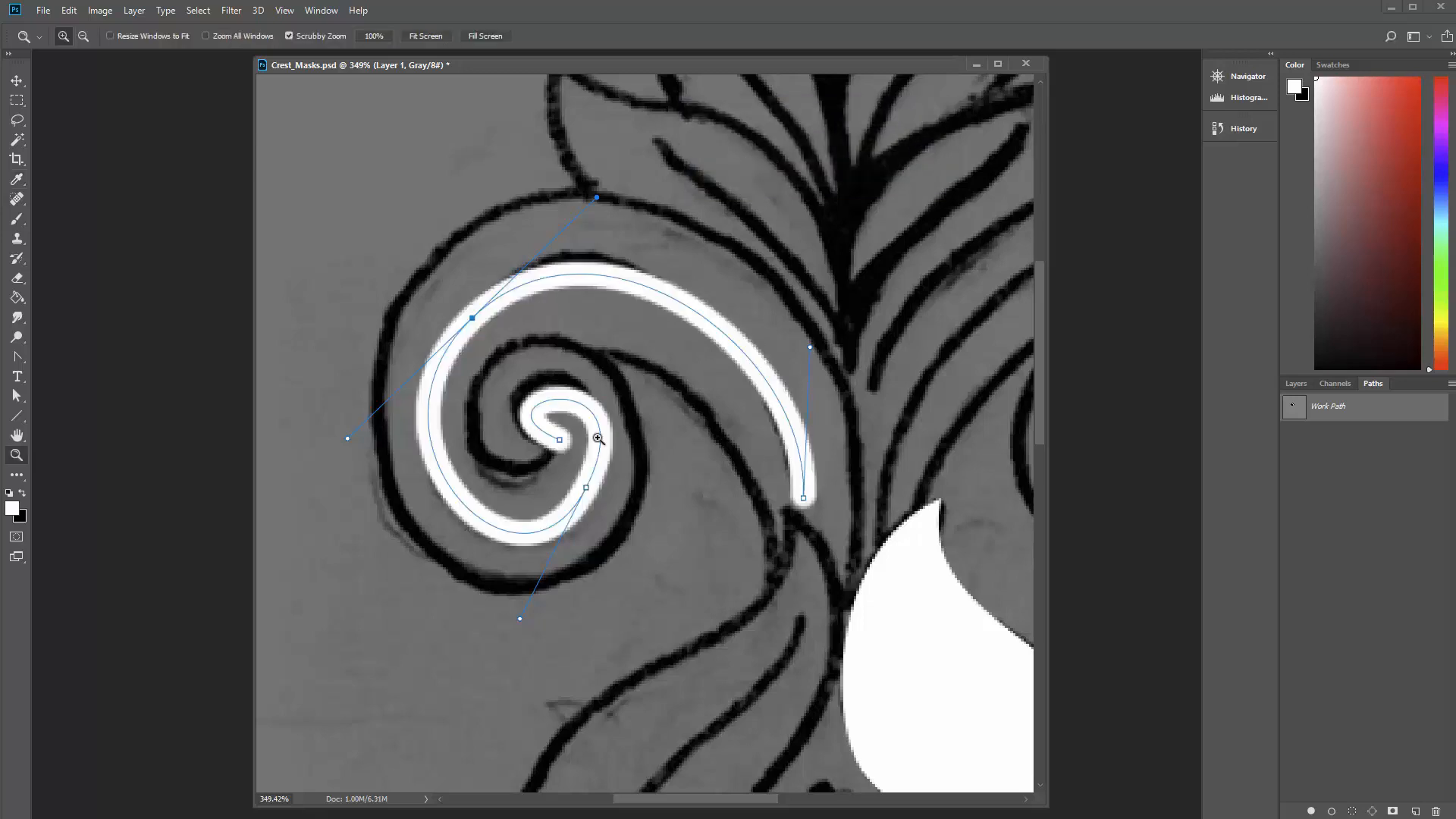
key(ctrl+z)
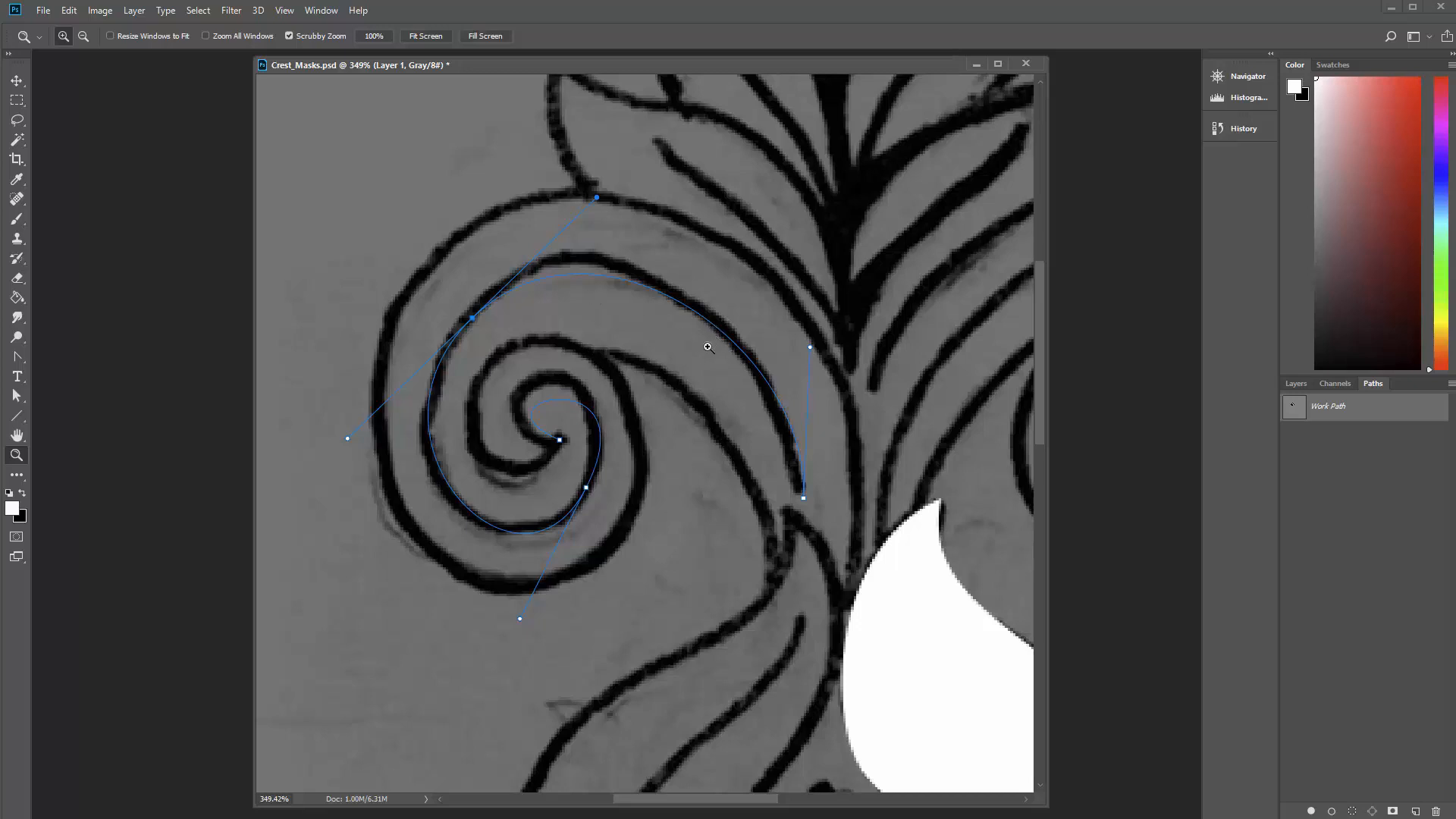
Stroke the left spiral's work path in white using the Brush at a smaller size.
key(b)
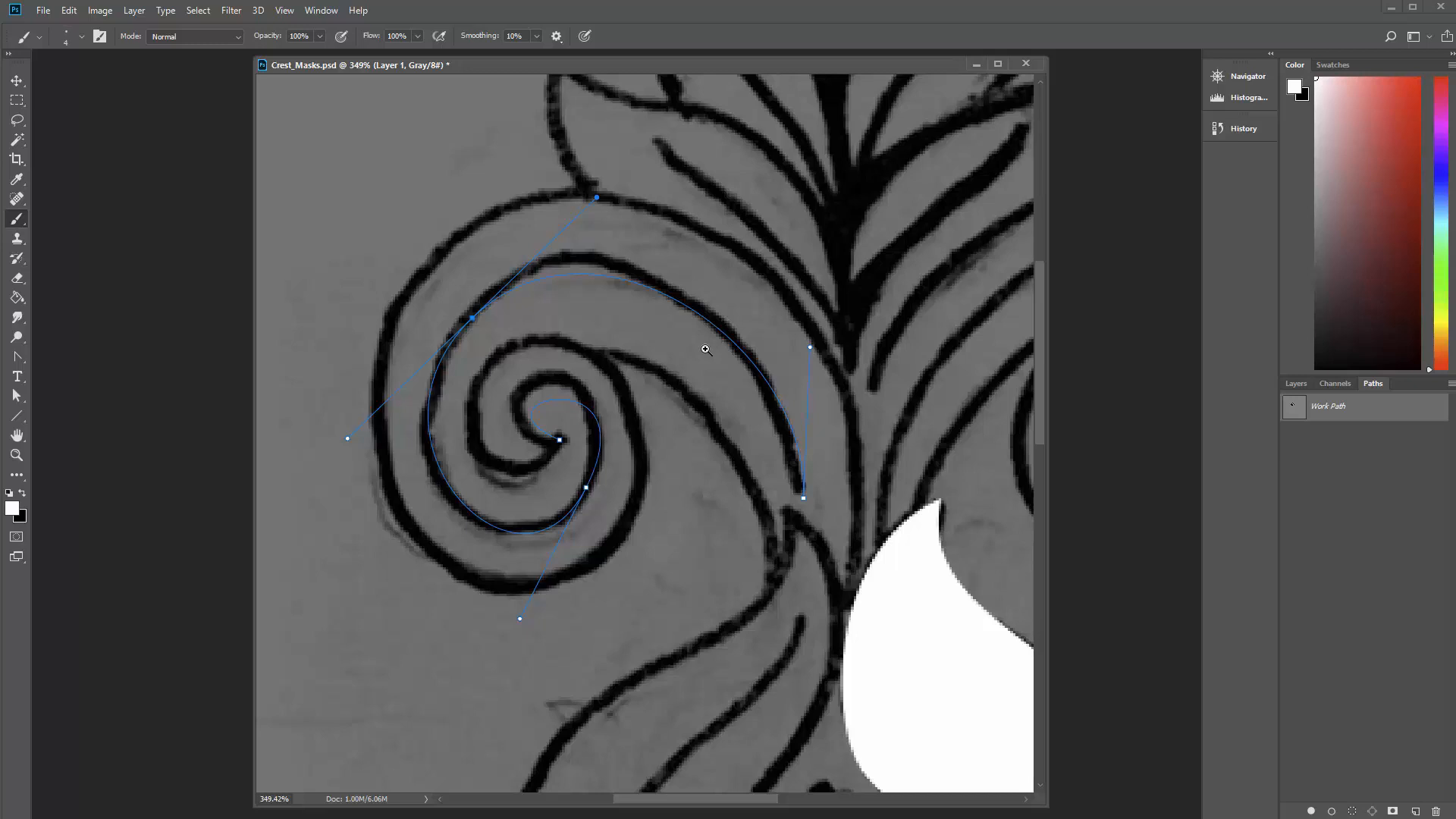
right_click(1344, 405)
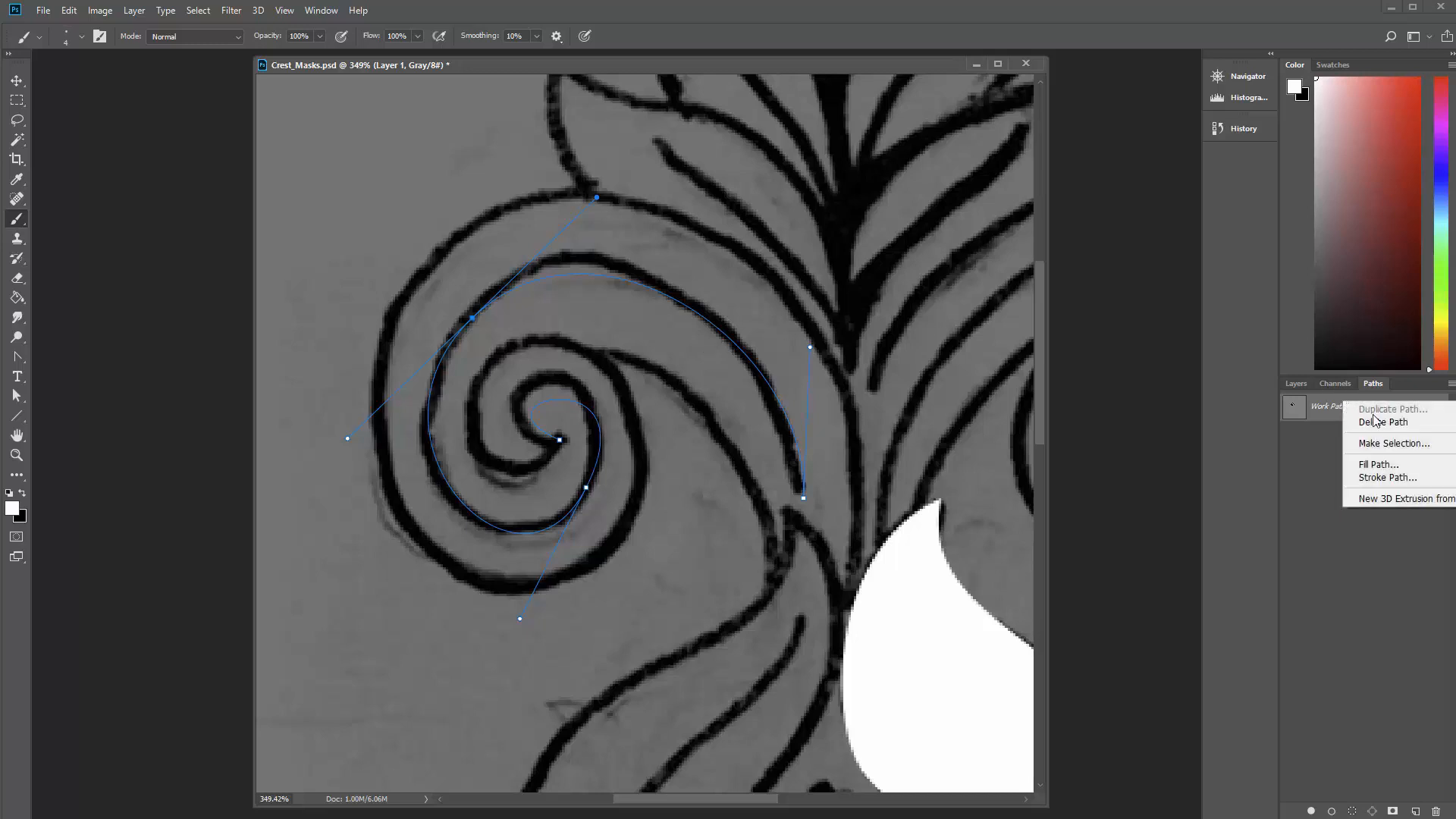
click(1376, 476)
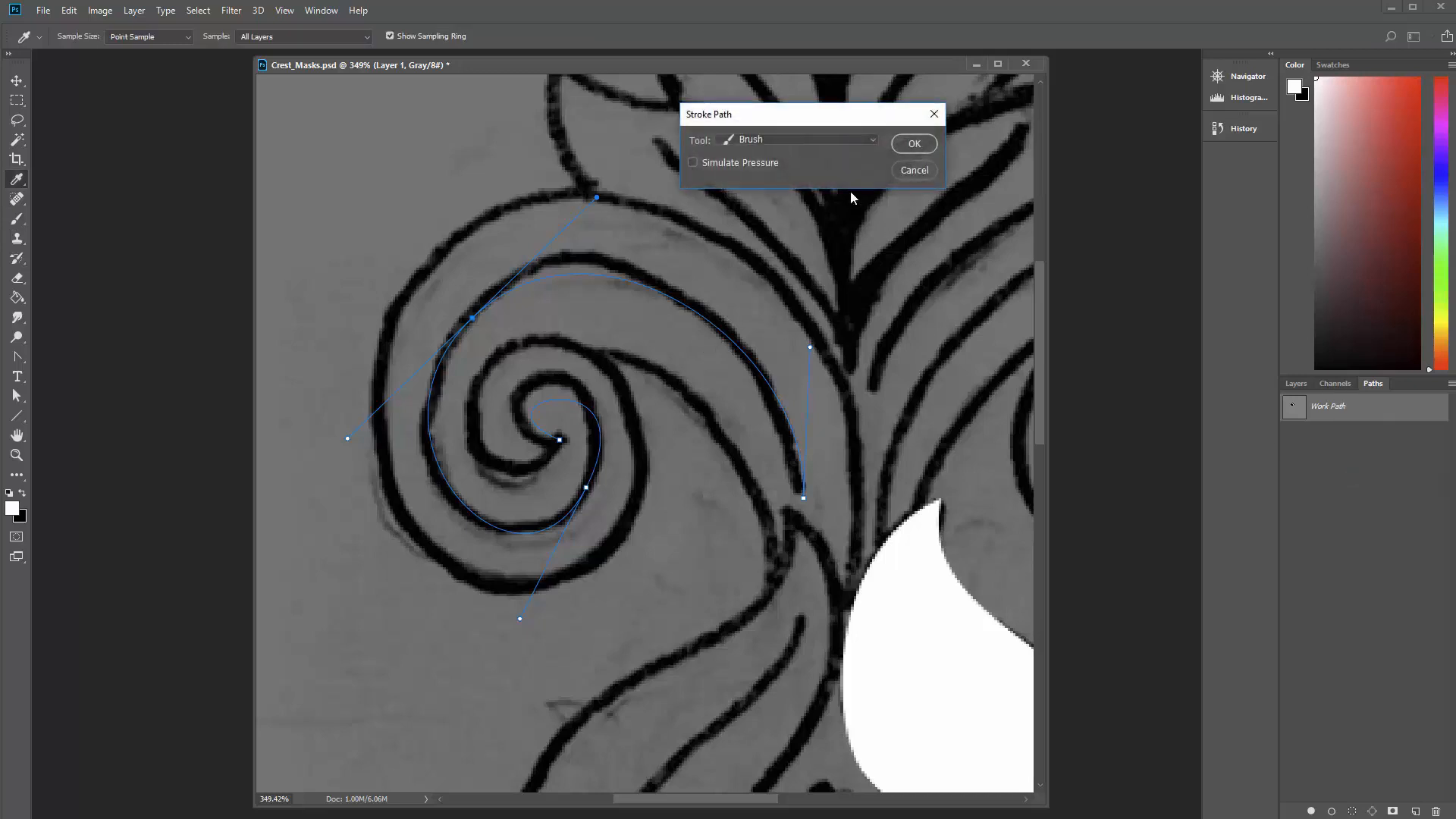
click(915, 144)
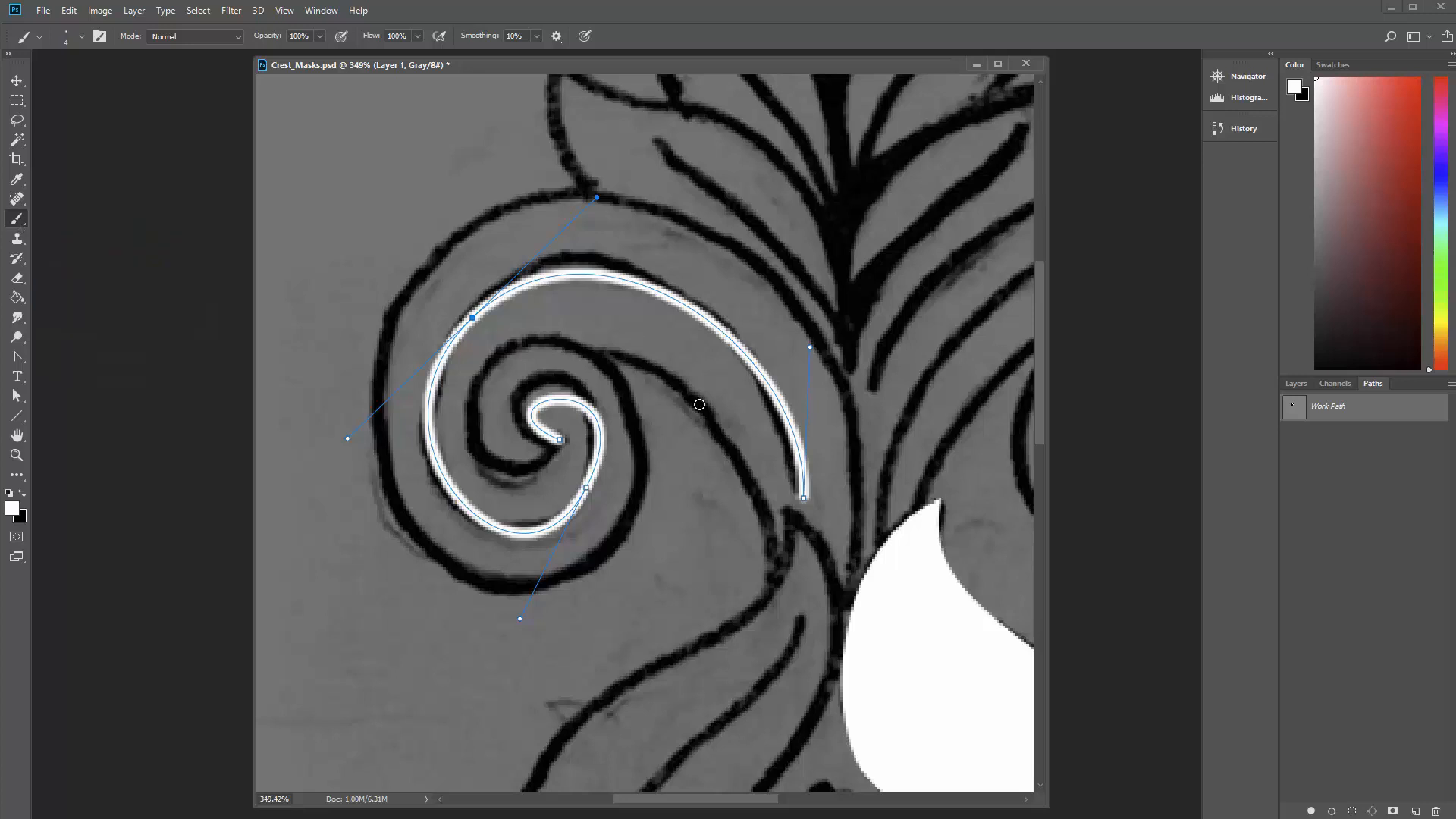
Paint a freehand white brush line along the inner line of the right spiral.
alt+click(839, 455)
alt+click(838, 455)
mouse_move(826, 452)
mouse_down()
mouse_move(595, 453)
mouse_move(683, 353)
mouse_move(752, 345)
mouse_move(790, 393)
mouse_move(787, 467)
mouse_move(731, 483)
mouse_move(720, 429)
mouse_up()
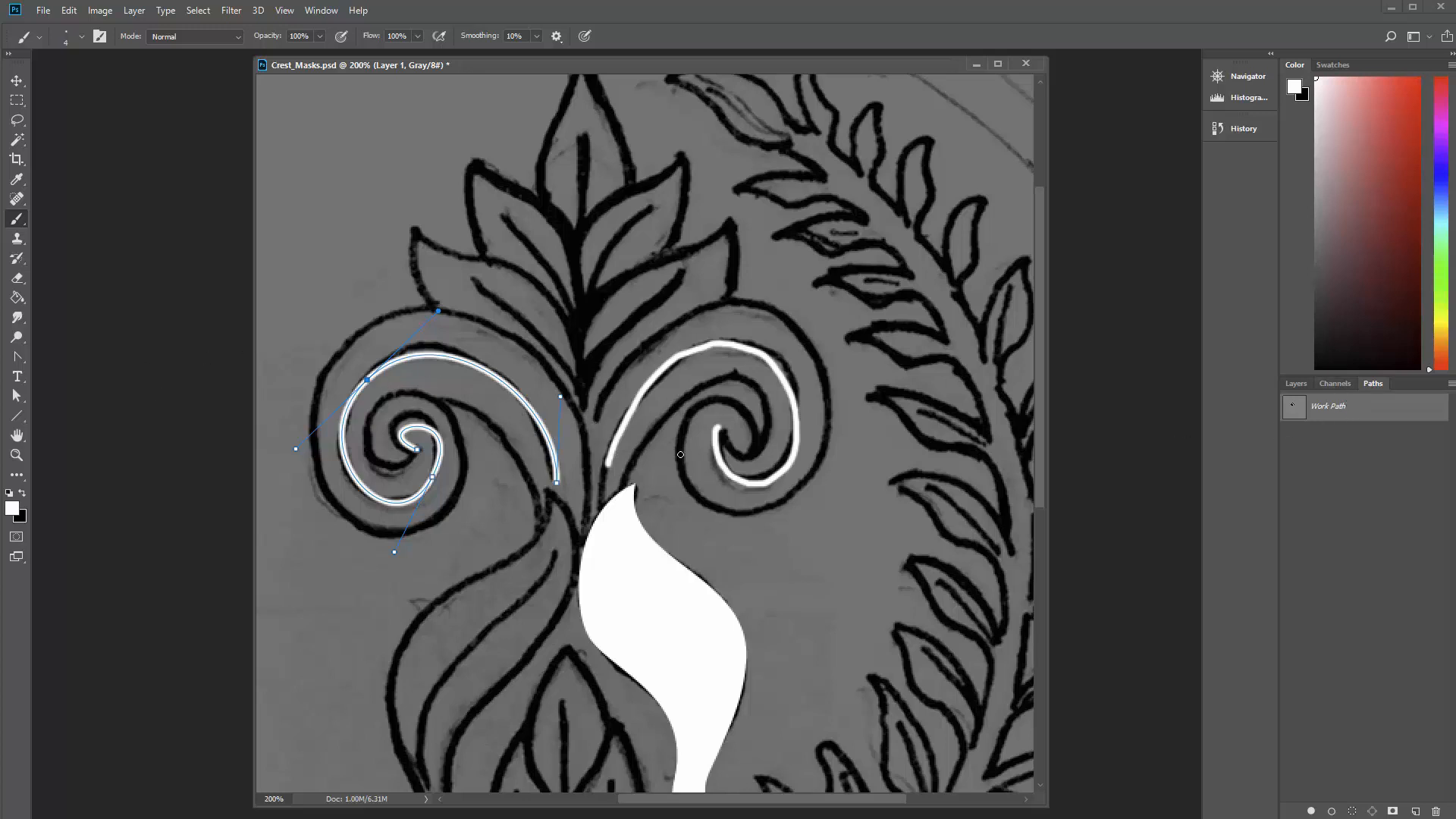
Delete the work path that follows the left spiral.
key(z)
alt+click(750, 467)
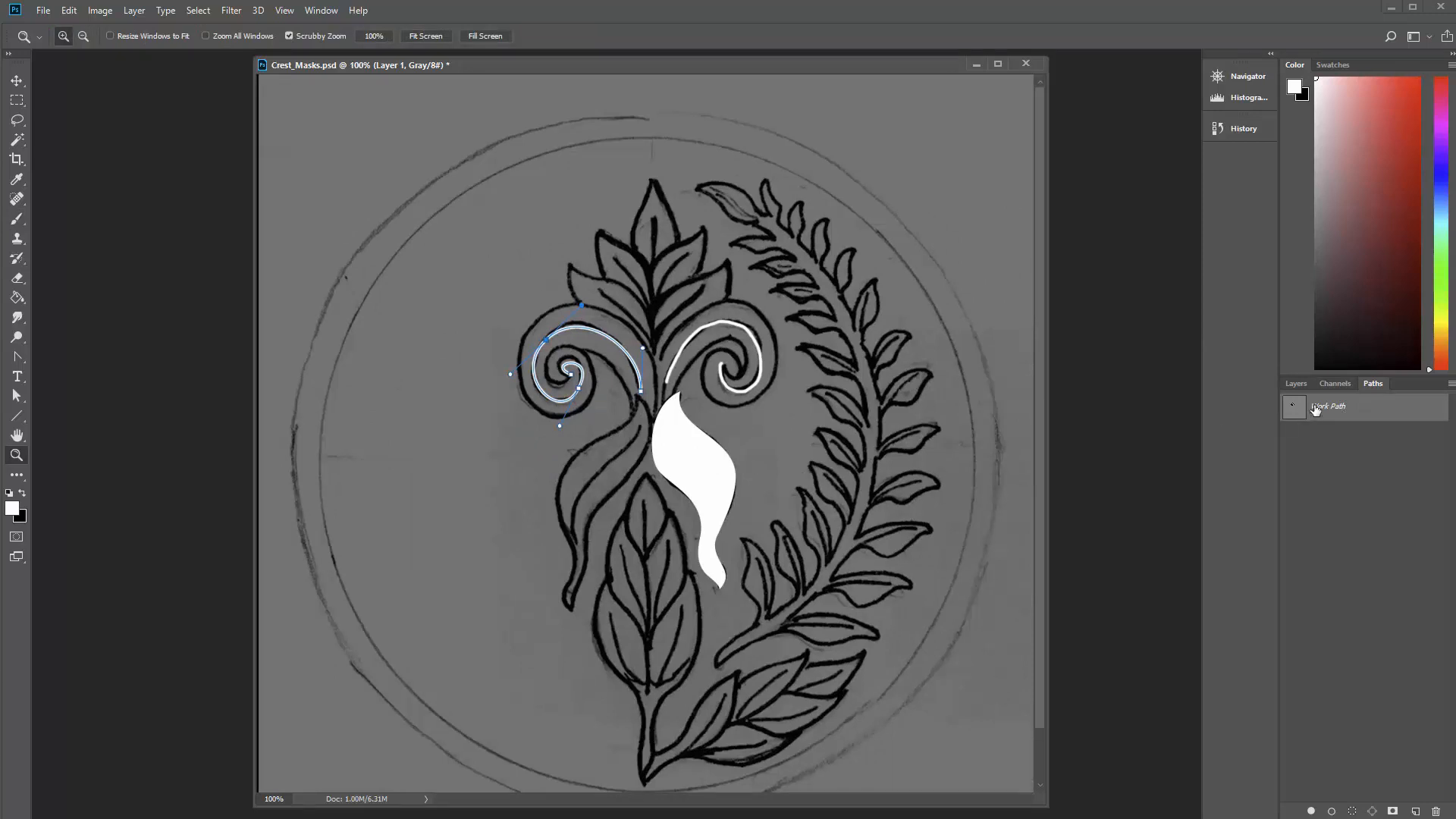
click(1301, 383)
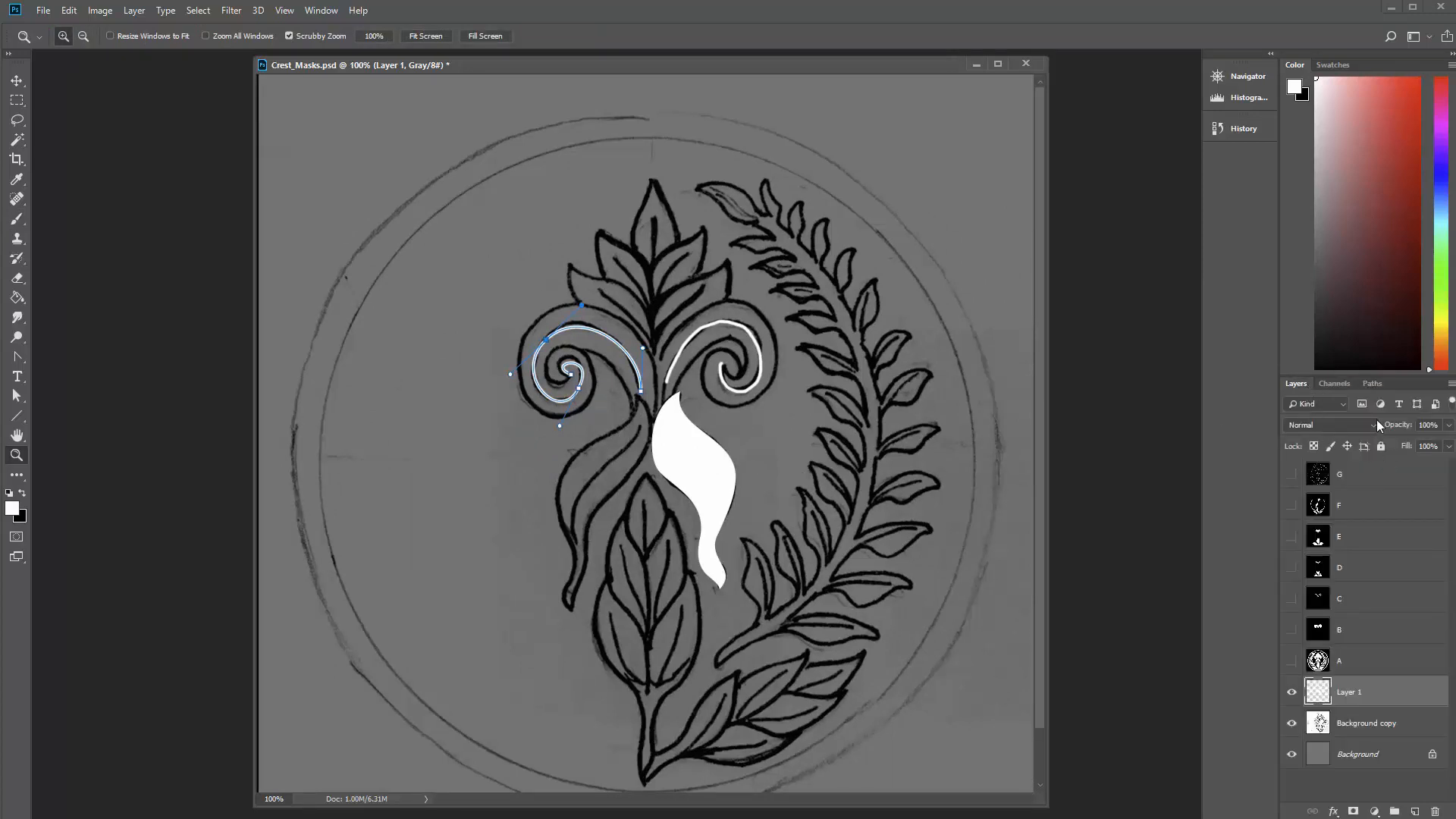
click(1371, 383)
right_click(1327, 417)
click(1342, 446)
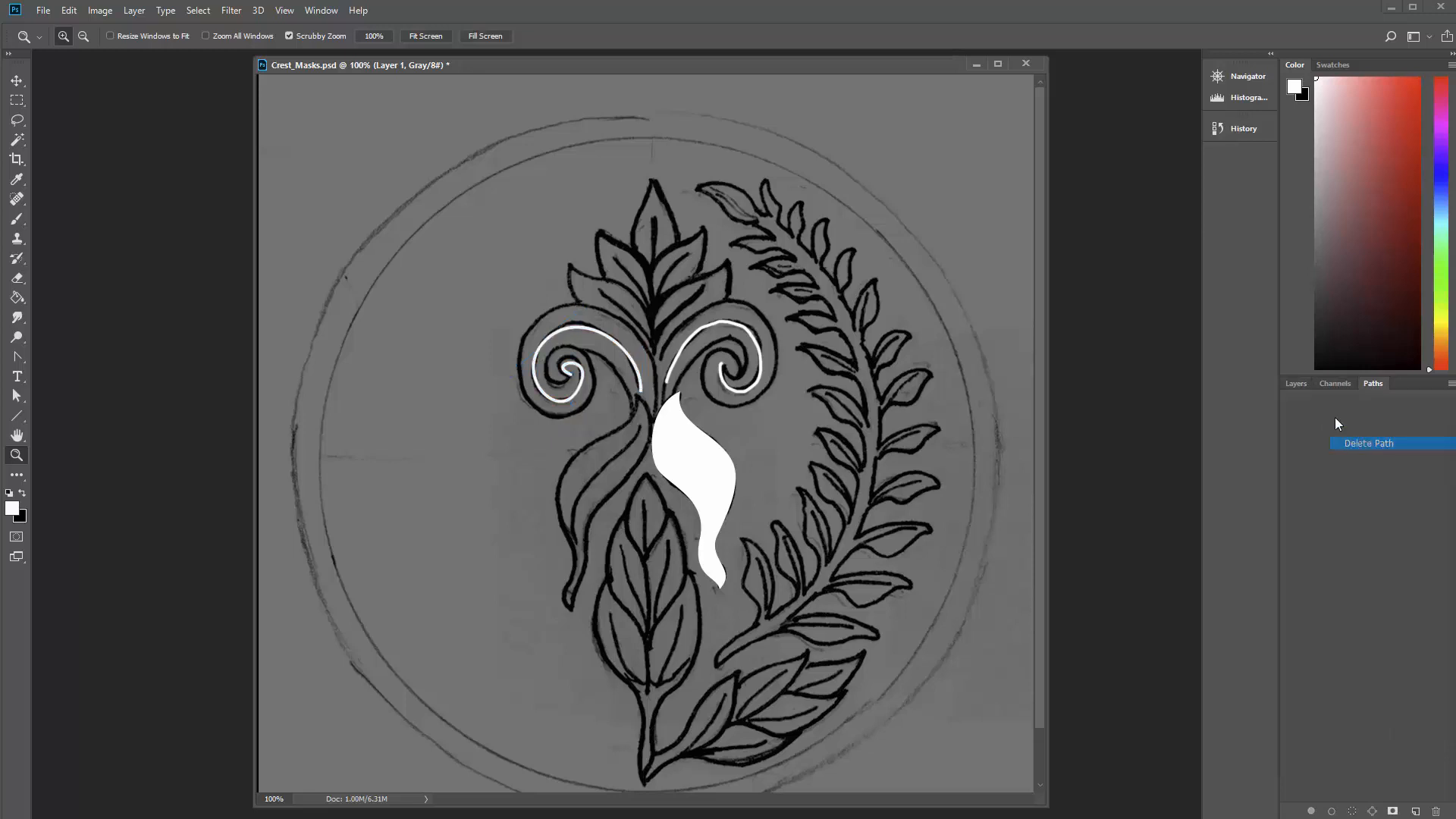
Hide Layer 1 and Background copy, and show the finished mask layers A through G.
click(1294, 383)
click(1292, 692)
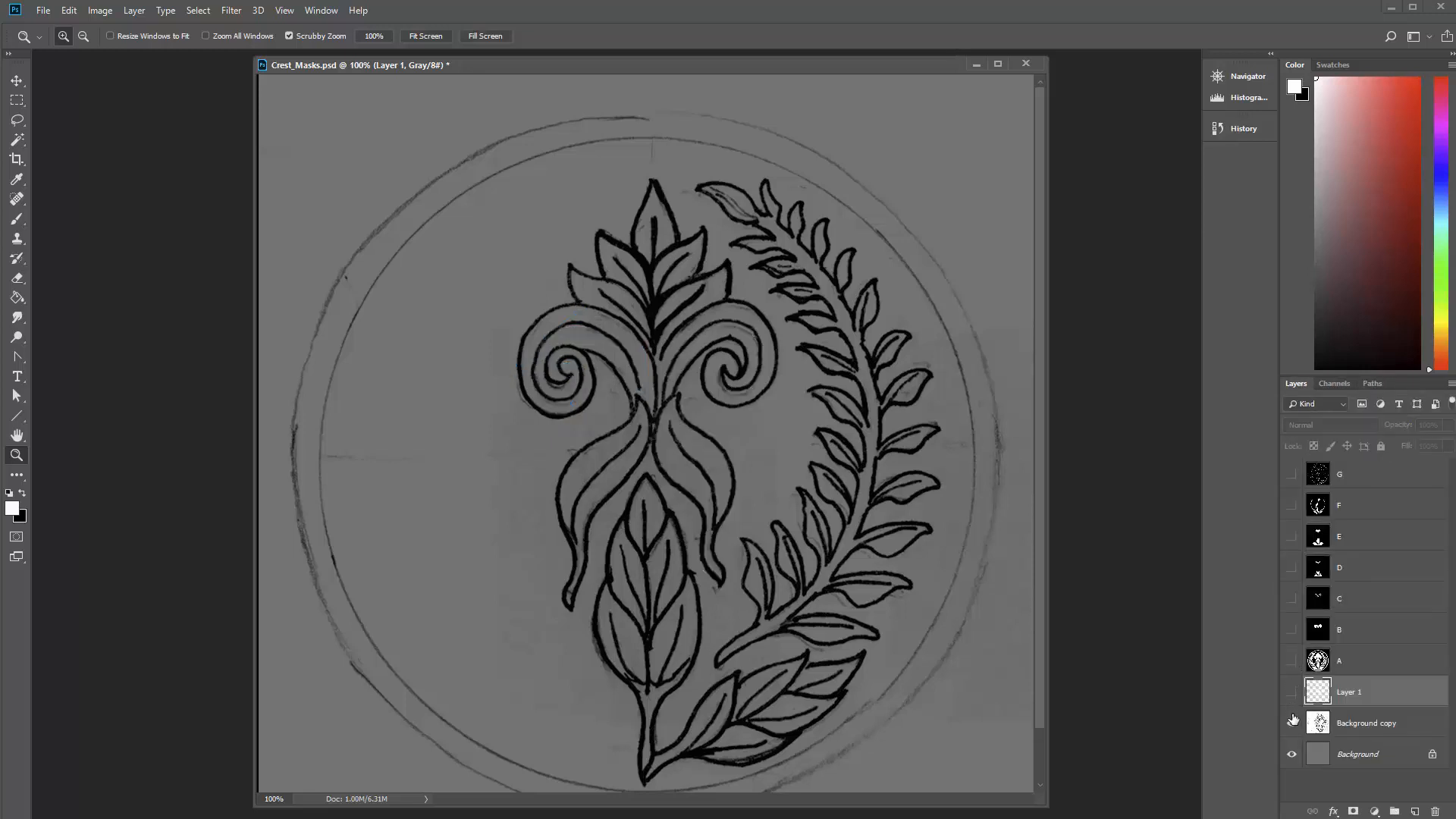
click(1291, 723)
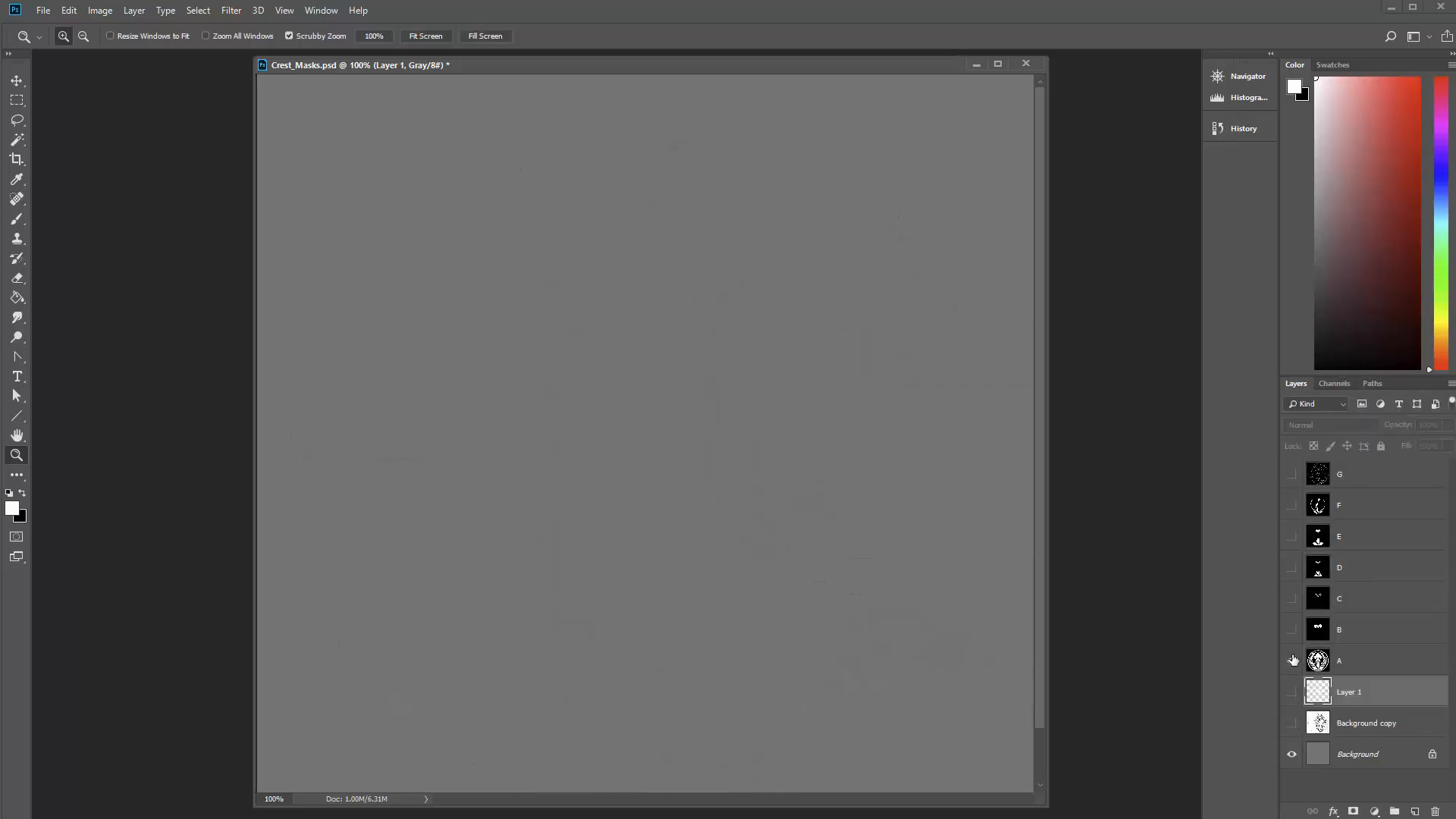
drag(1293, 660, 1292, 488)
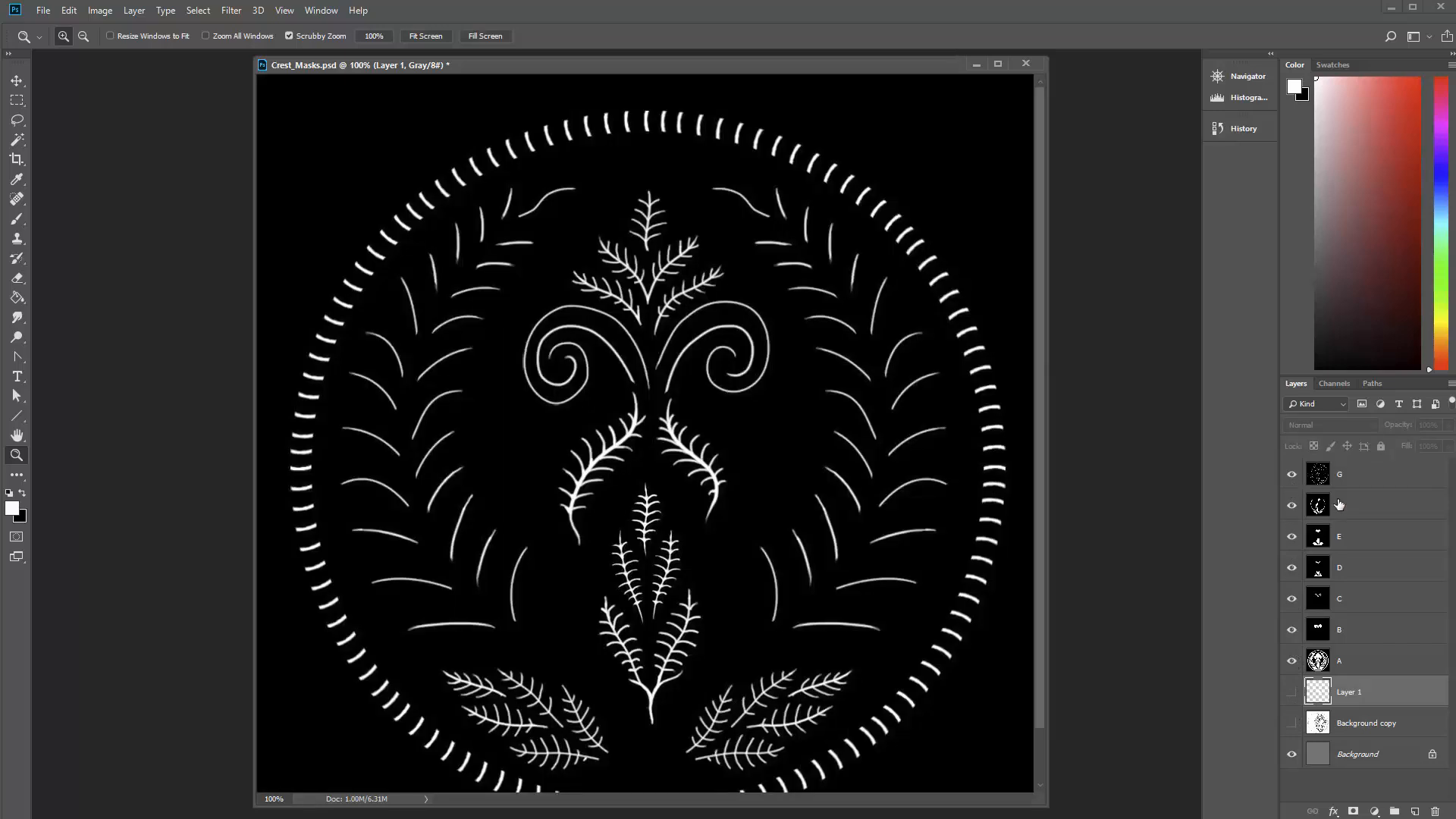
key(h)
drag(748, 503, 757, 471)
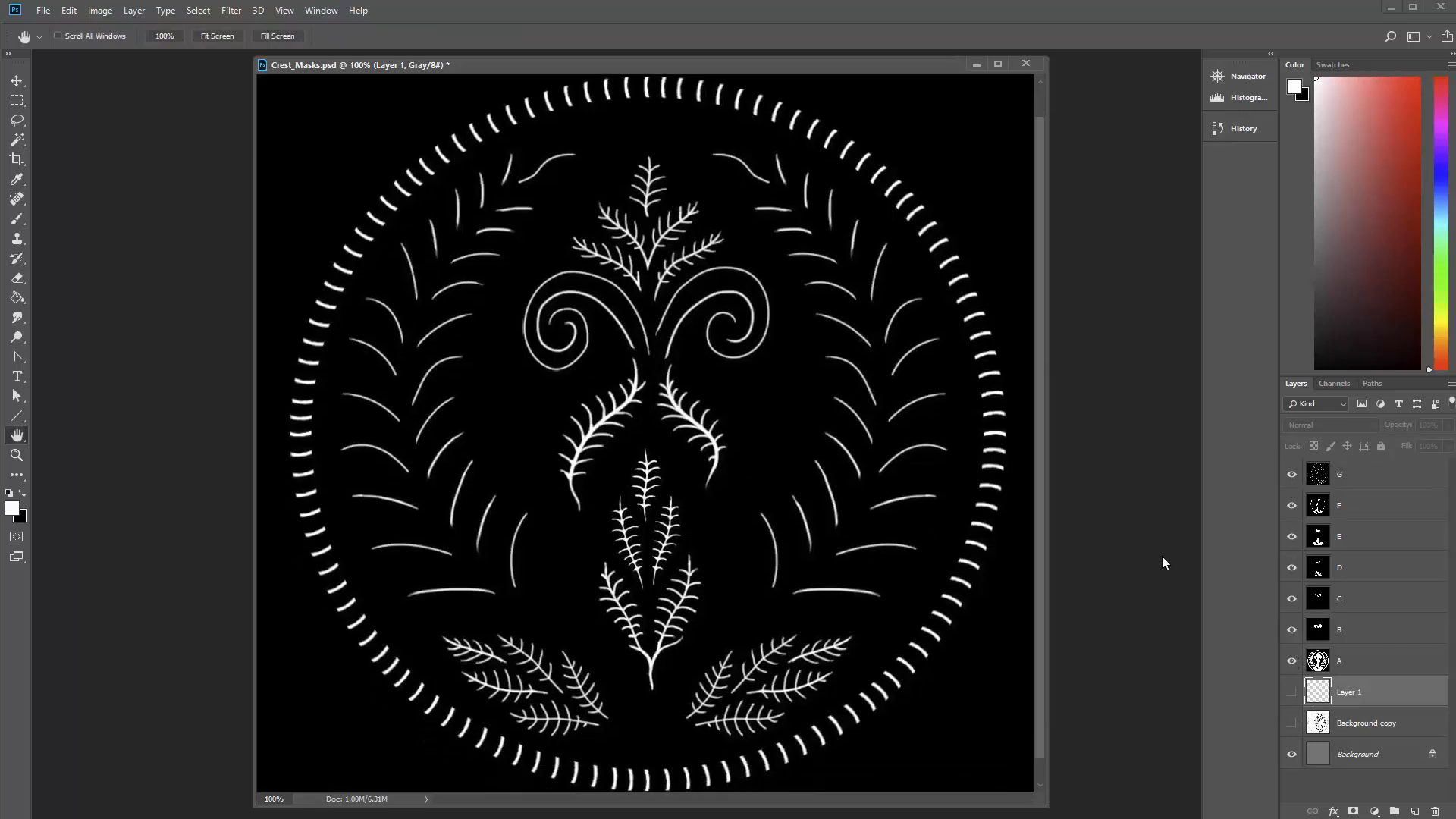
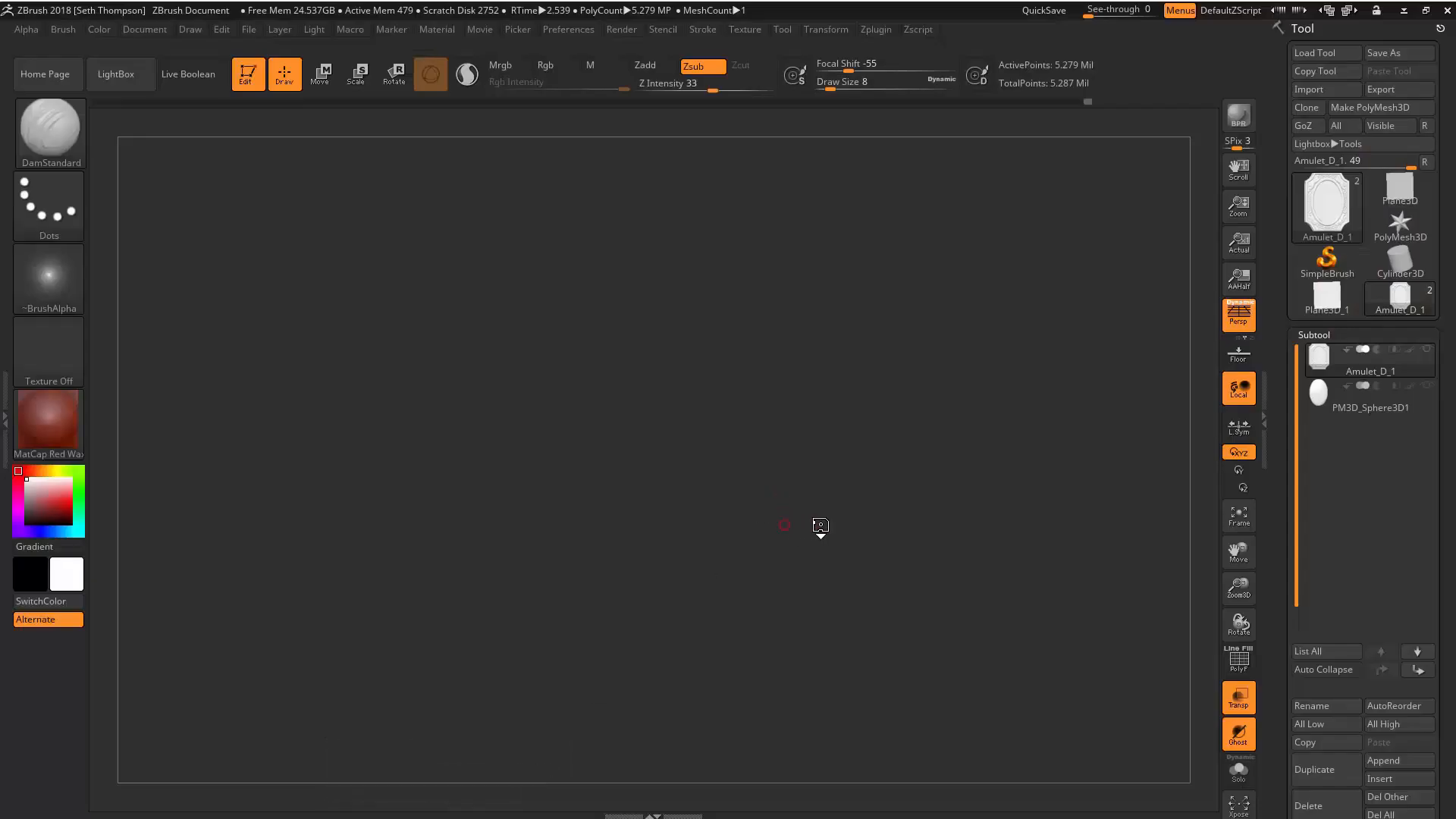
Switch to ZBrush and create a UV Master working clone of the Amulet_D_1 frame.
drag(855, 523, 891, 561)
drag(1012, 591, 988, 570)
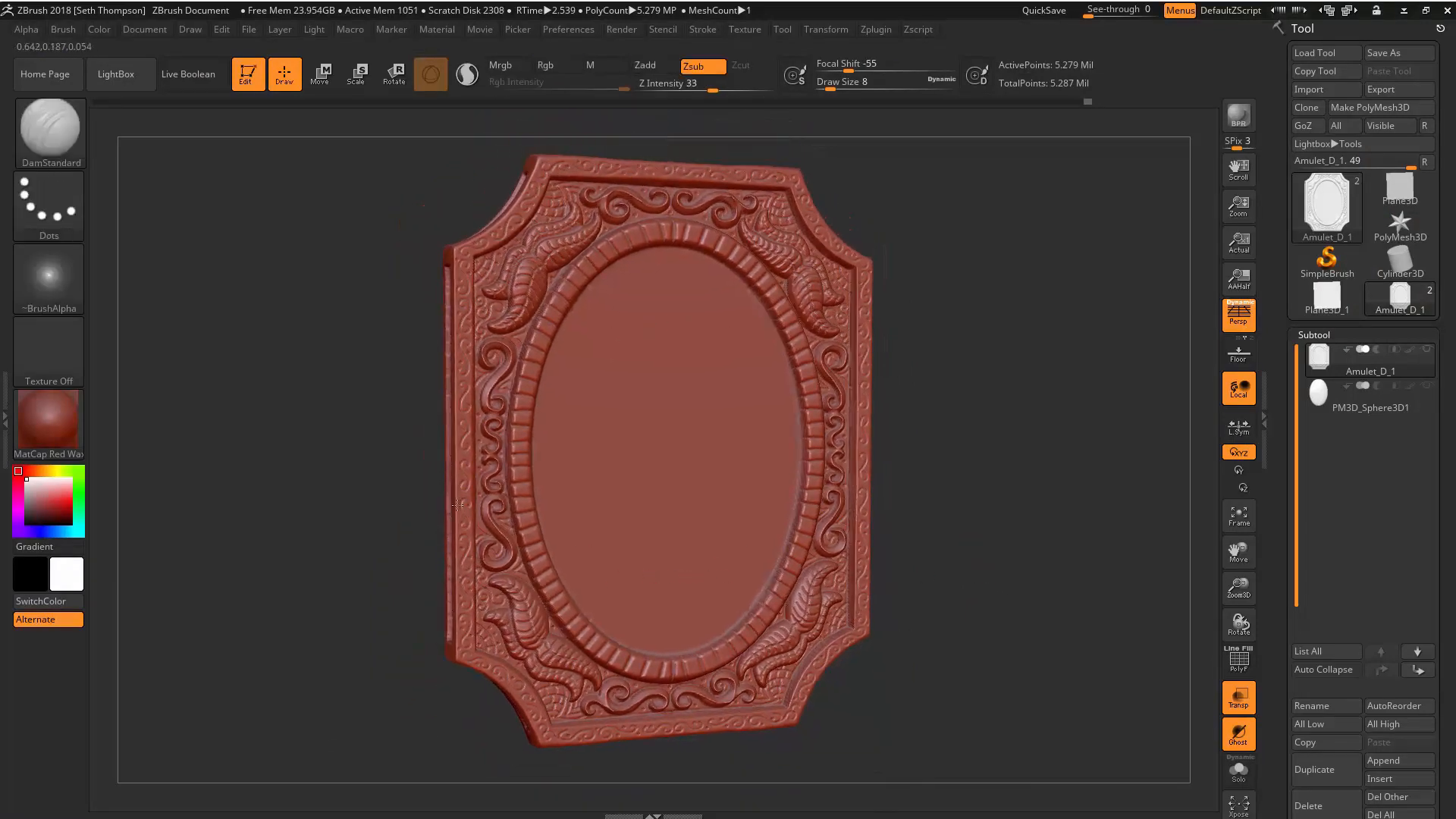
click(10, 421)
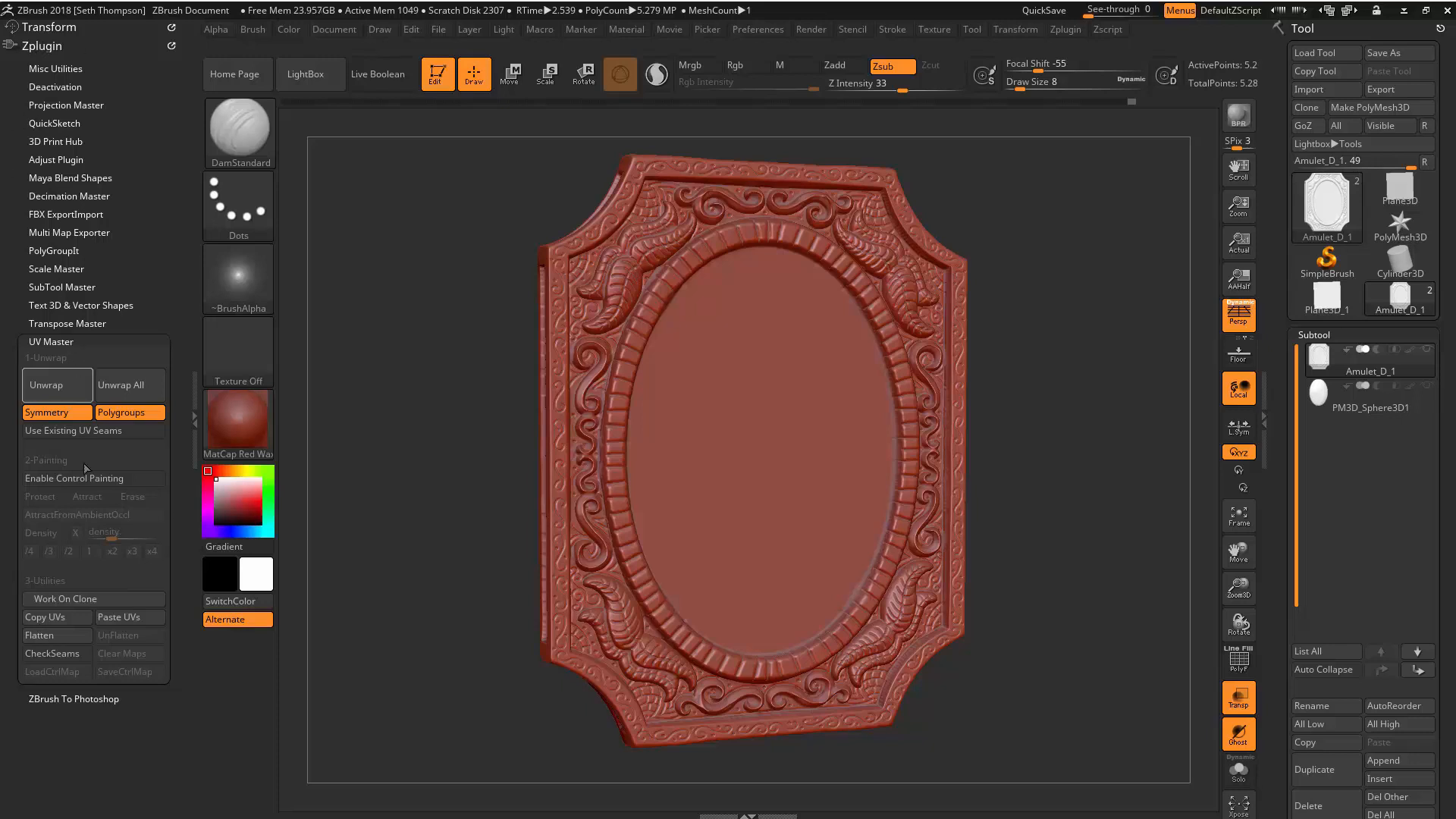
click(73, 637)
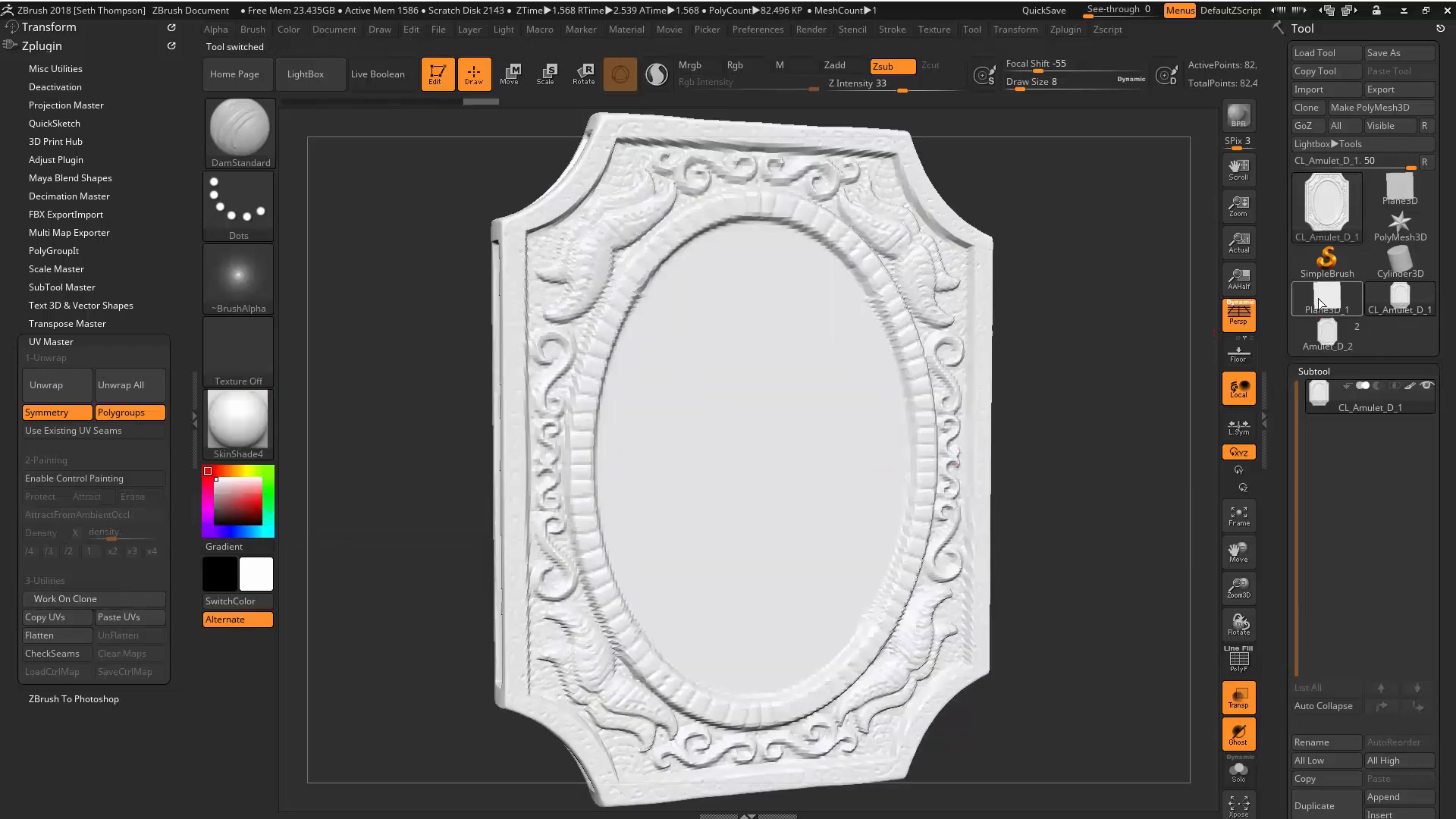
Check the original amulet tool, return to the CL_Amulet_D_1 clone and assign the MatCap Red Wax material.
click(1327, 333)
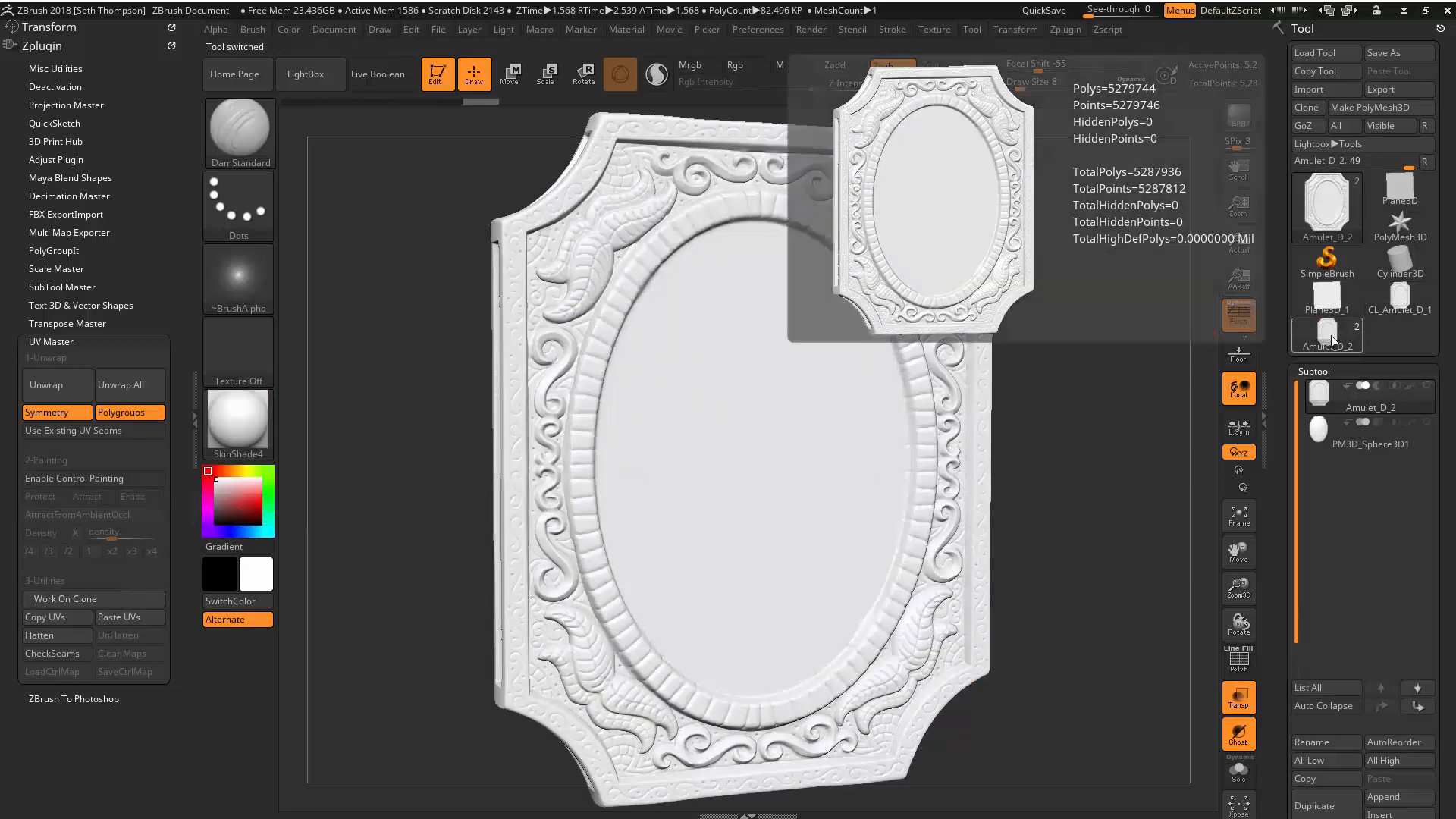
click(1400, 297)
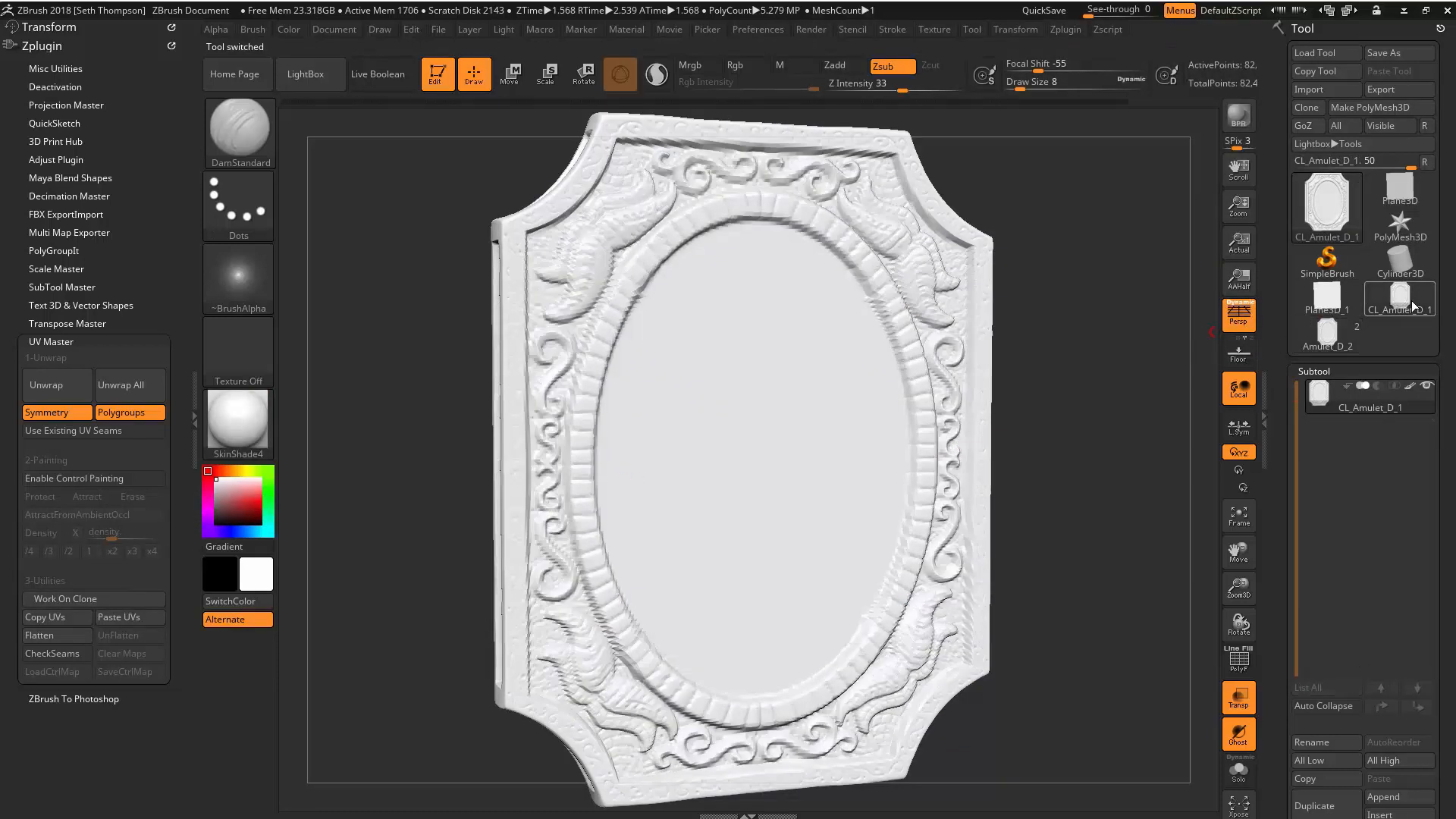
mouse_move(243, 426)
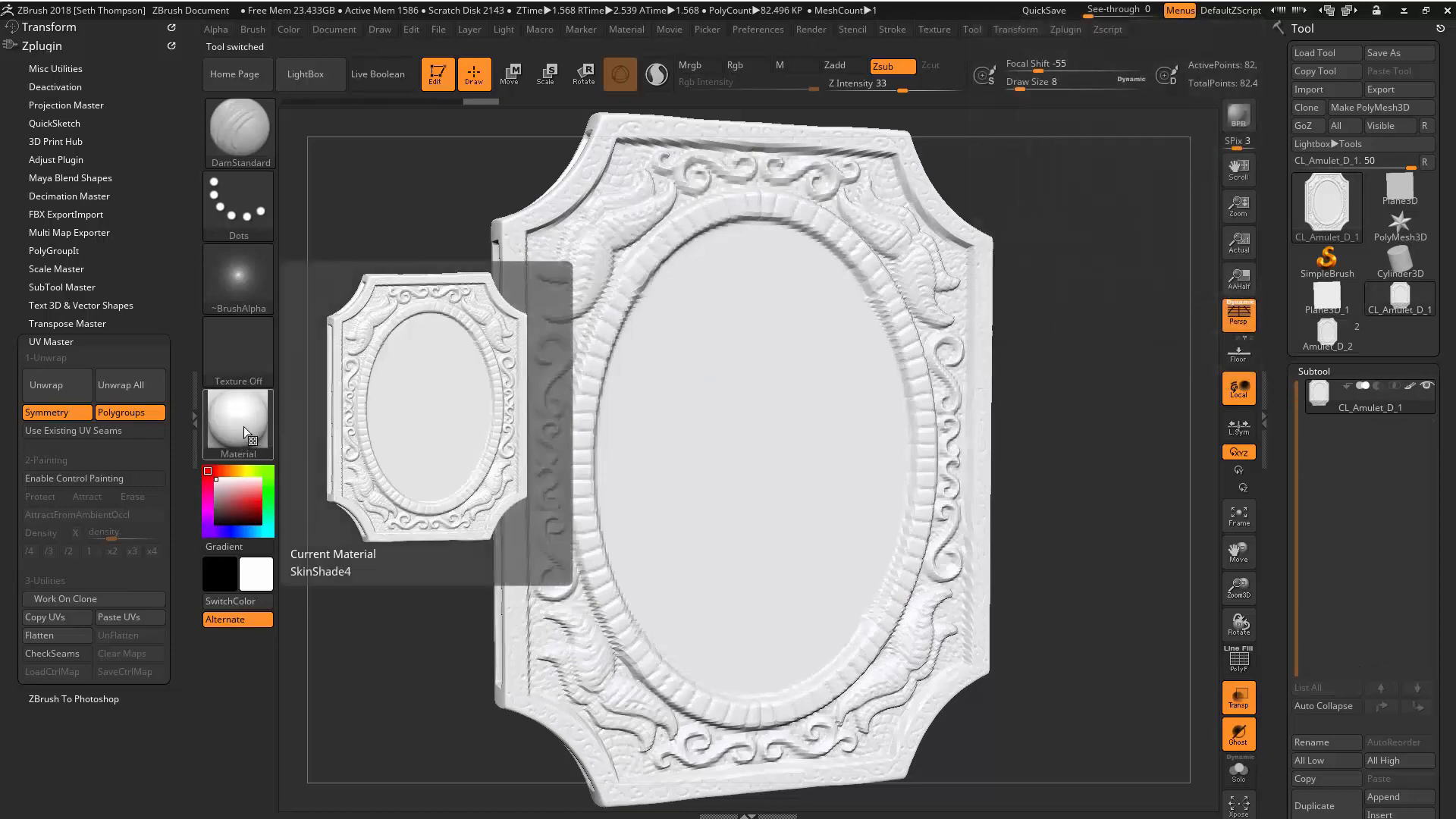
click(243, 426)
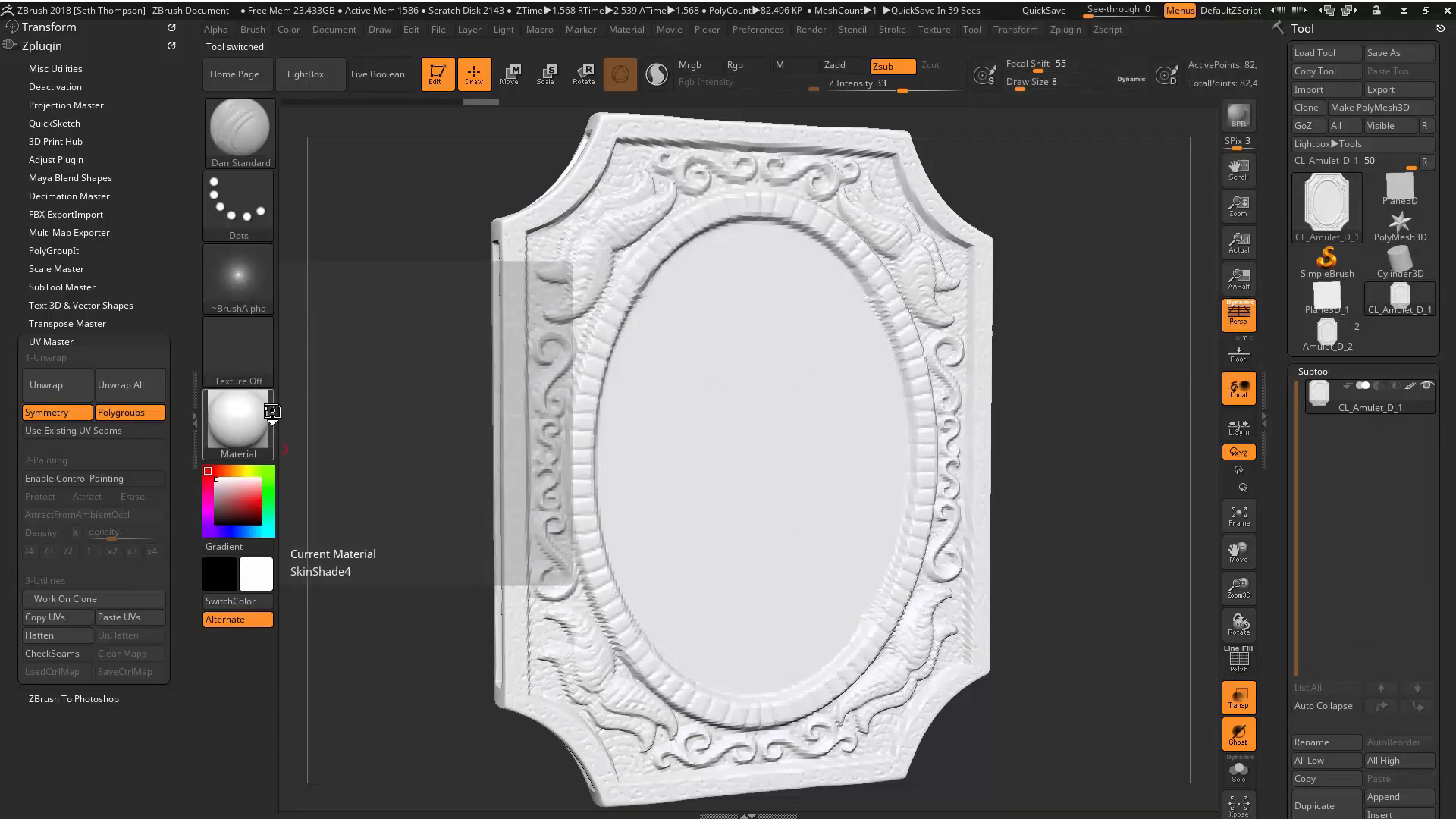
click(322, 307)
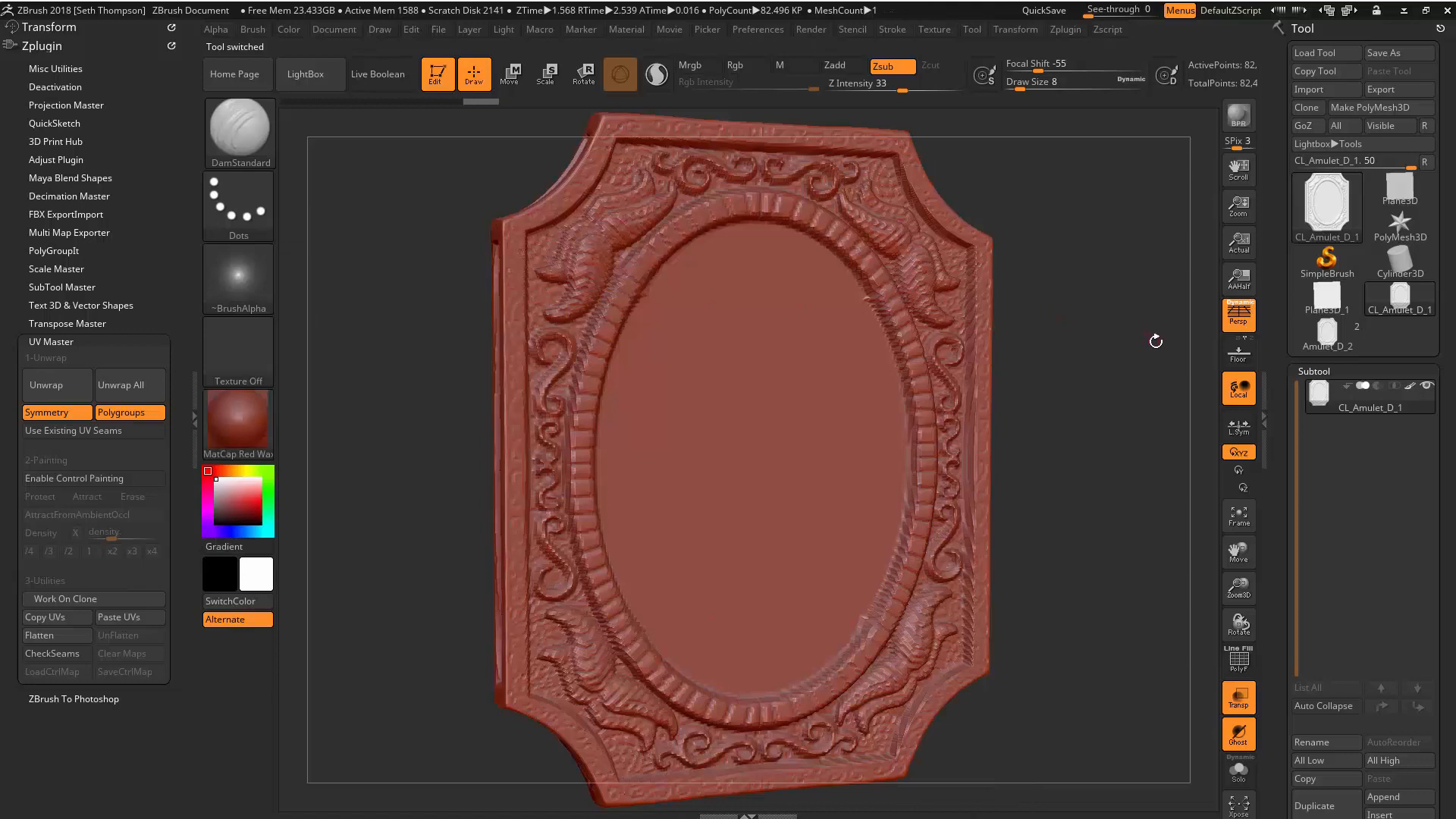
Compare the clone's surface detail with the original Amulet_D_2 tool.
mouse_move(435, 415)
mouse_down()
mouse_move(507, 412)
mouse_move(429, 416)
mouse_up()
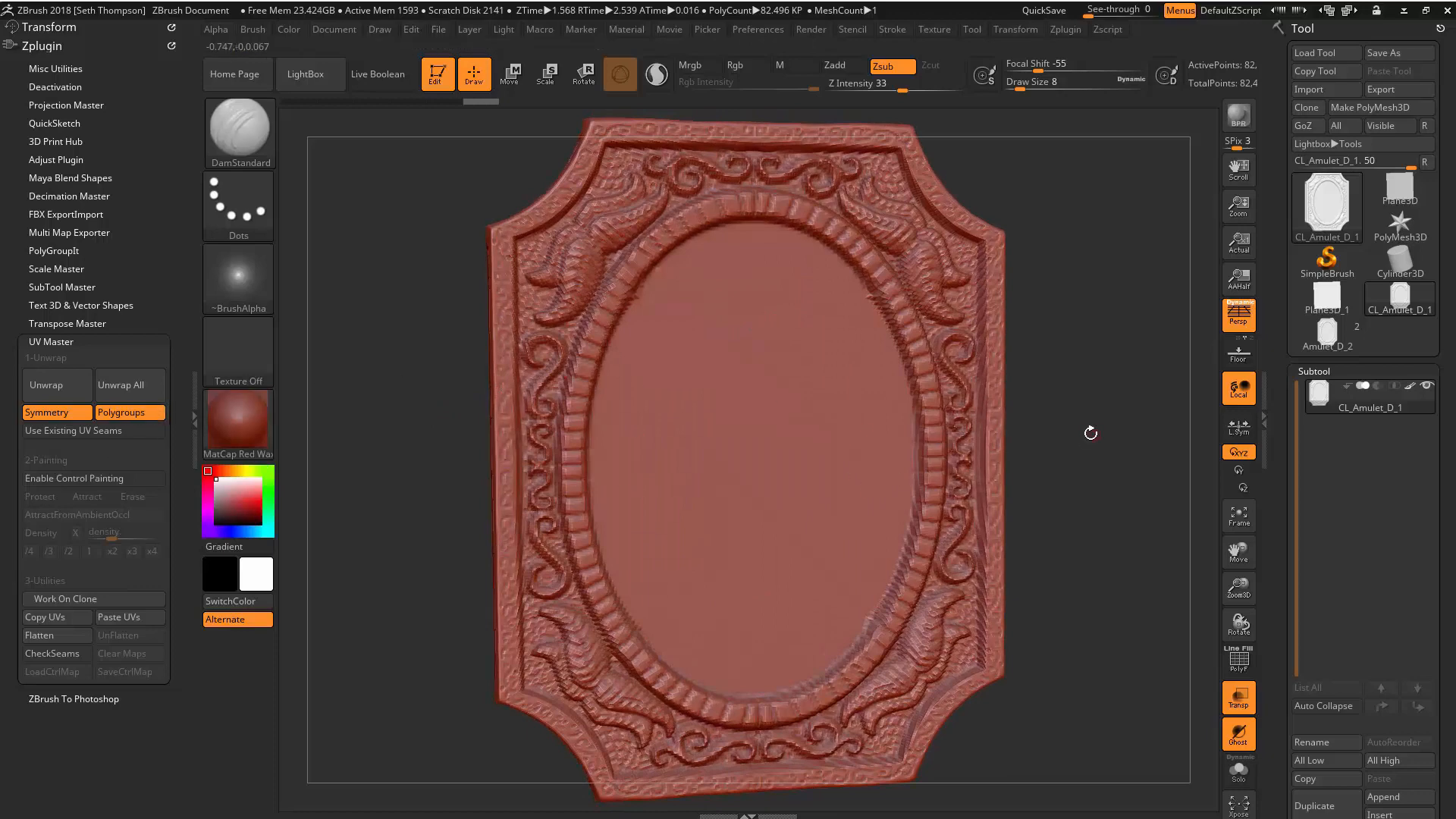
mouse_move(1089, 435)
mouse_down()
mouse_move(1114, 428)
mouse_move(1095, 432)
mouse_up()
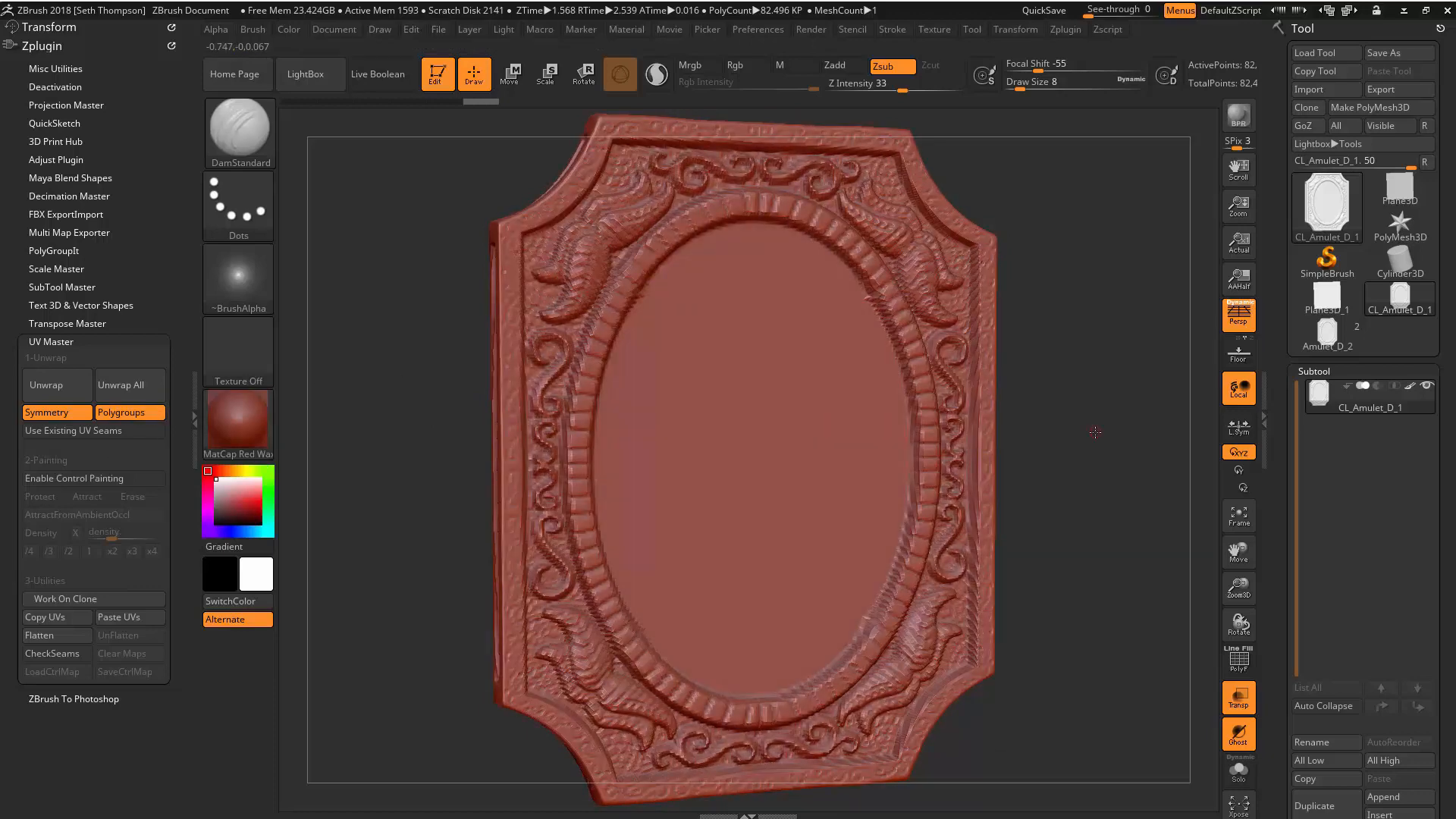
click(1313, 335)
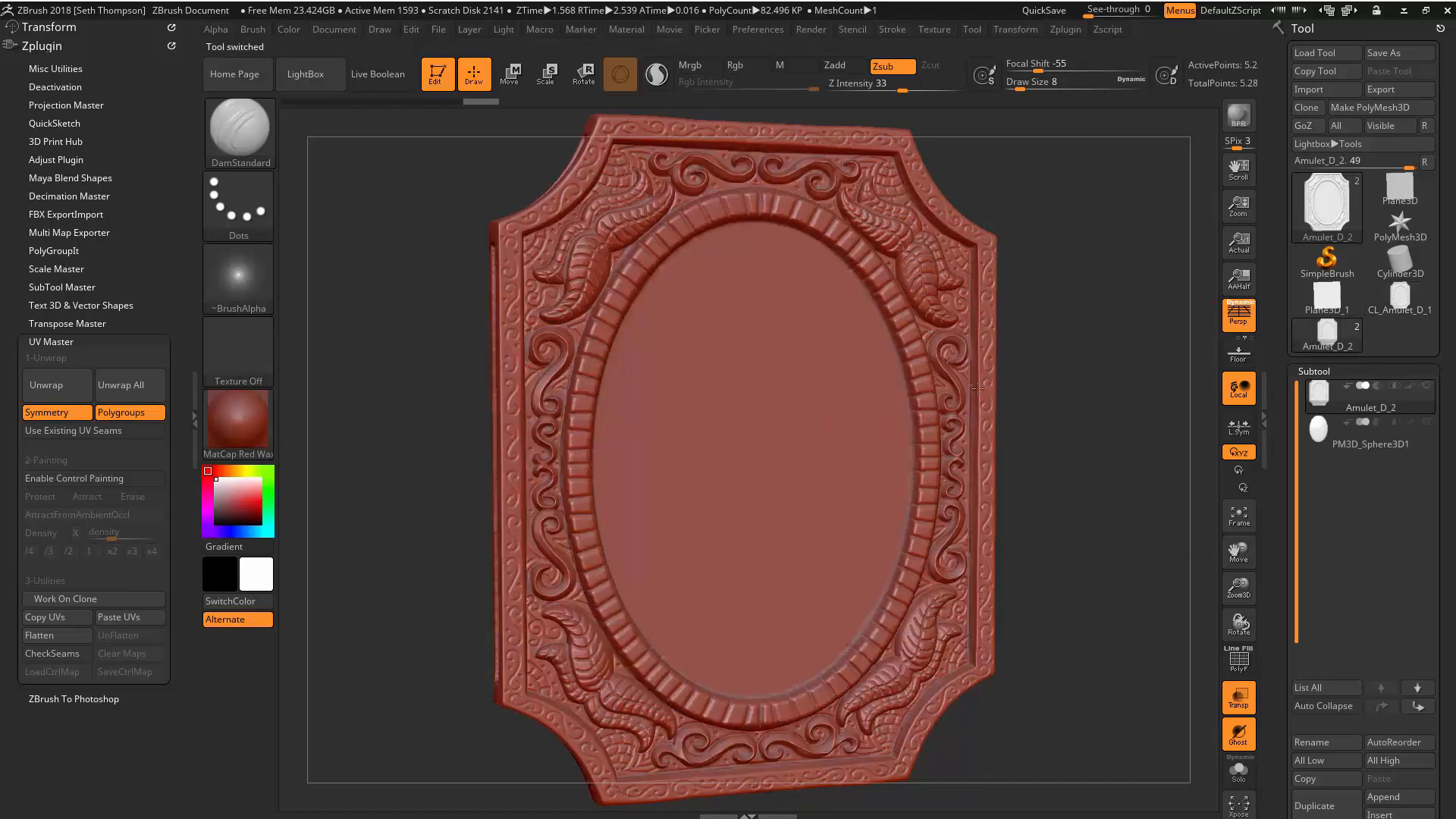
Reselect the CL_Amulet_D_1 clone and flatten its UVs with UV Master.
click(1366, 302)
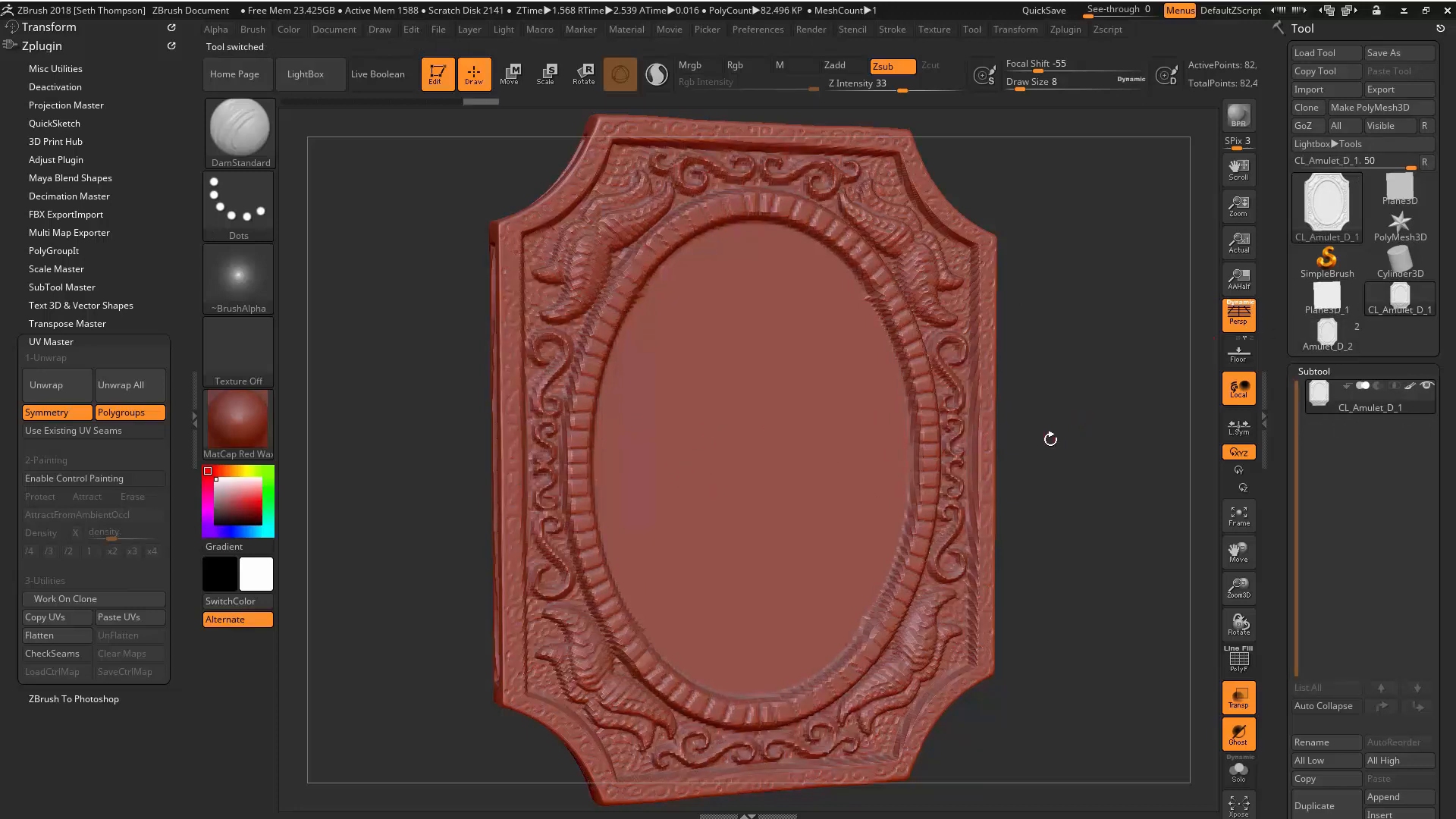
click(76, 636)
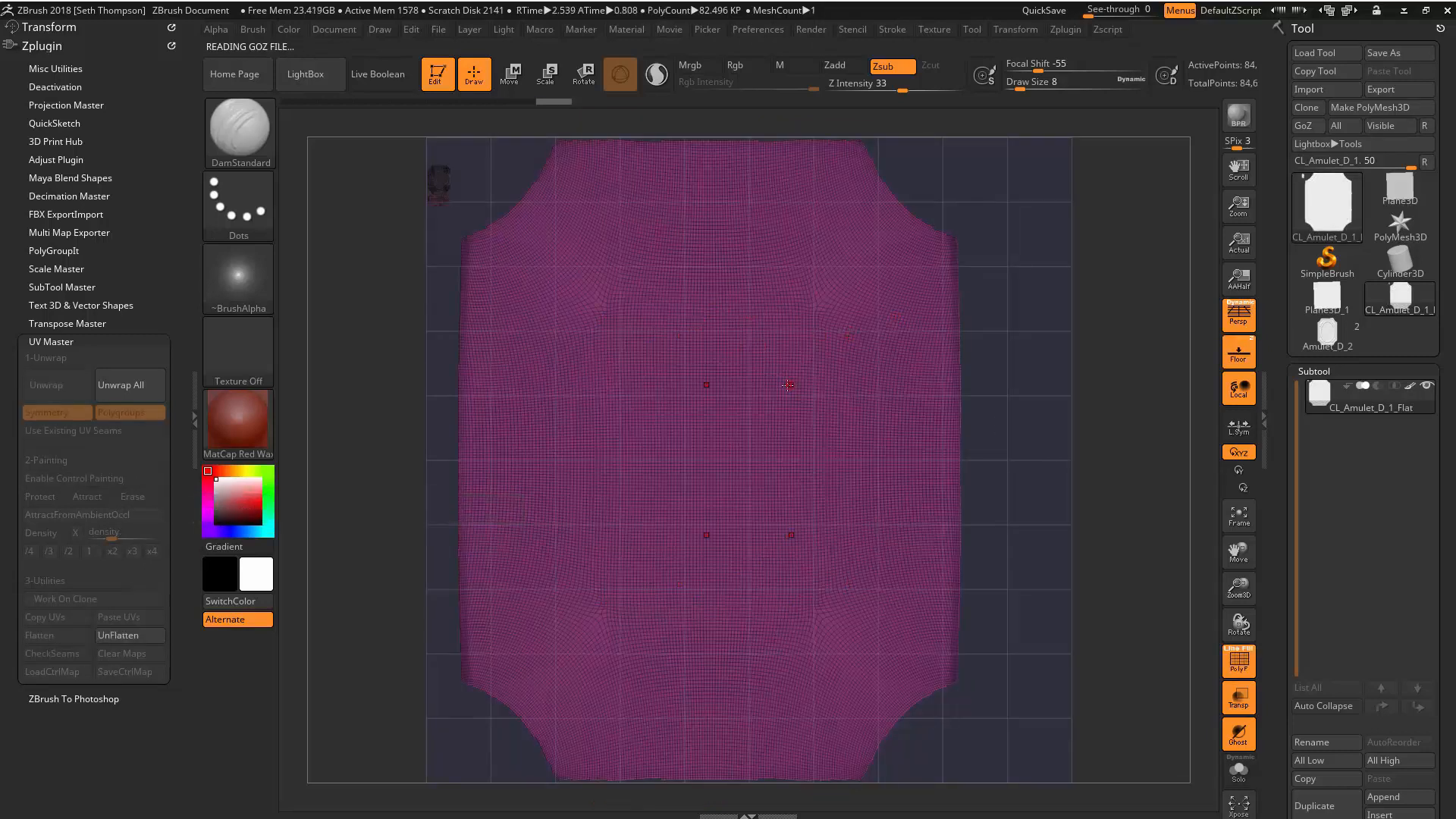
key(ctrl)
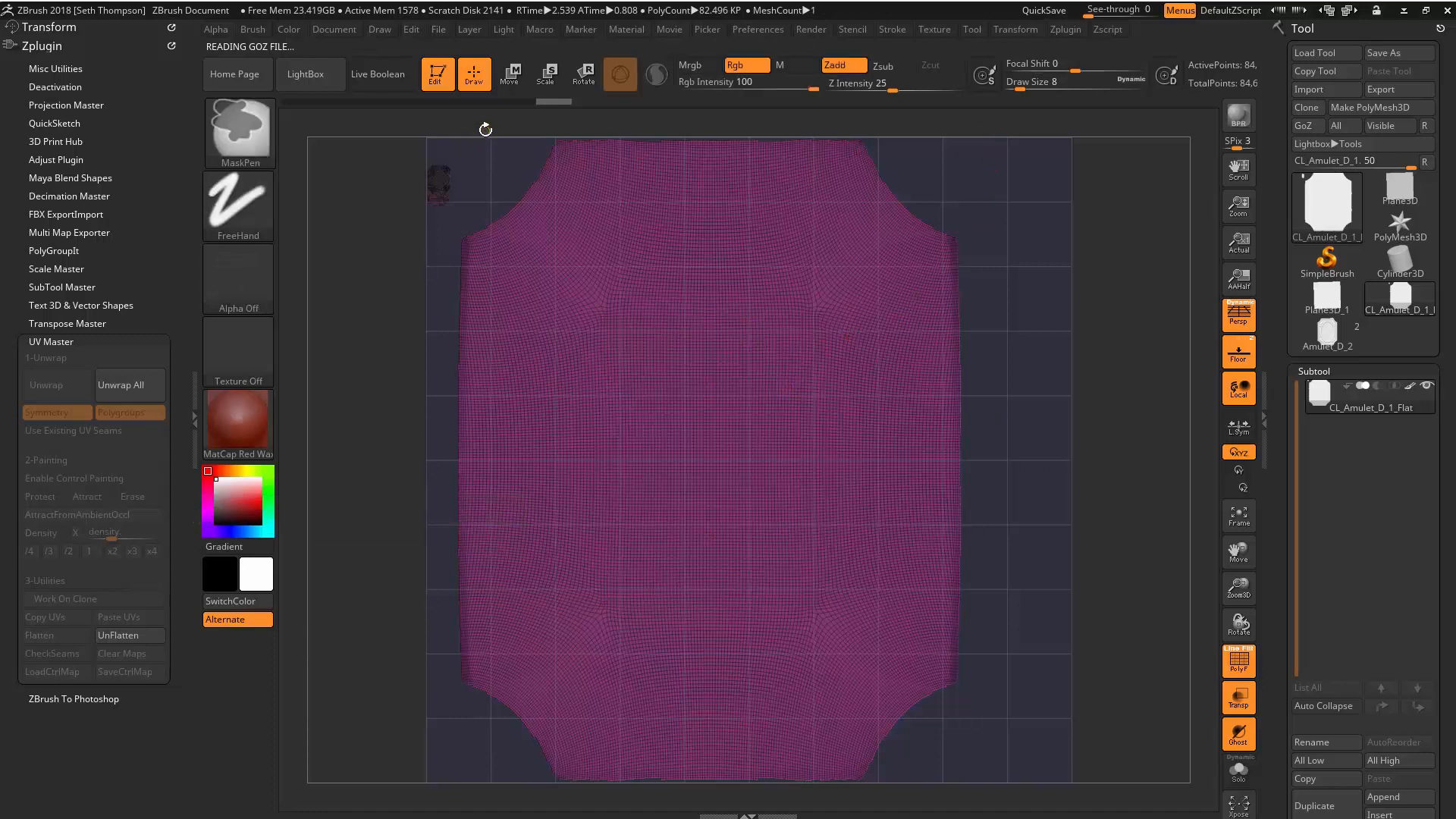
Move the flattened mesh horizontally to centre it within the UV grid, and select the Standard brush for drawing.
key(w)
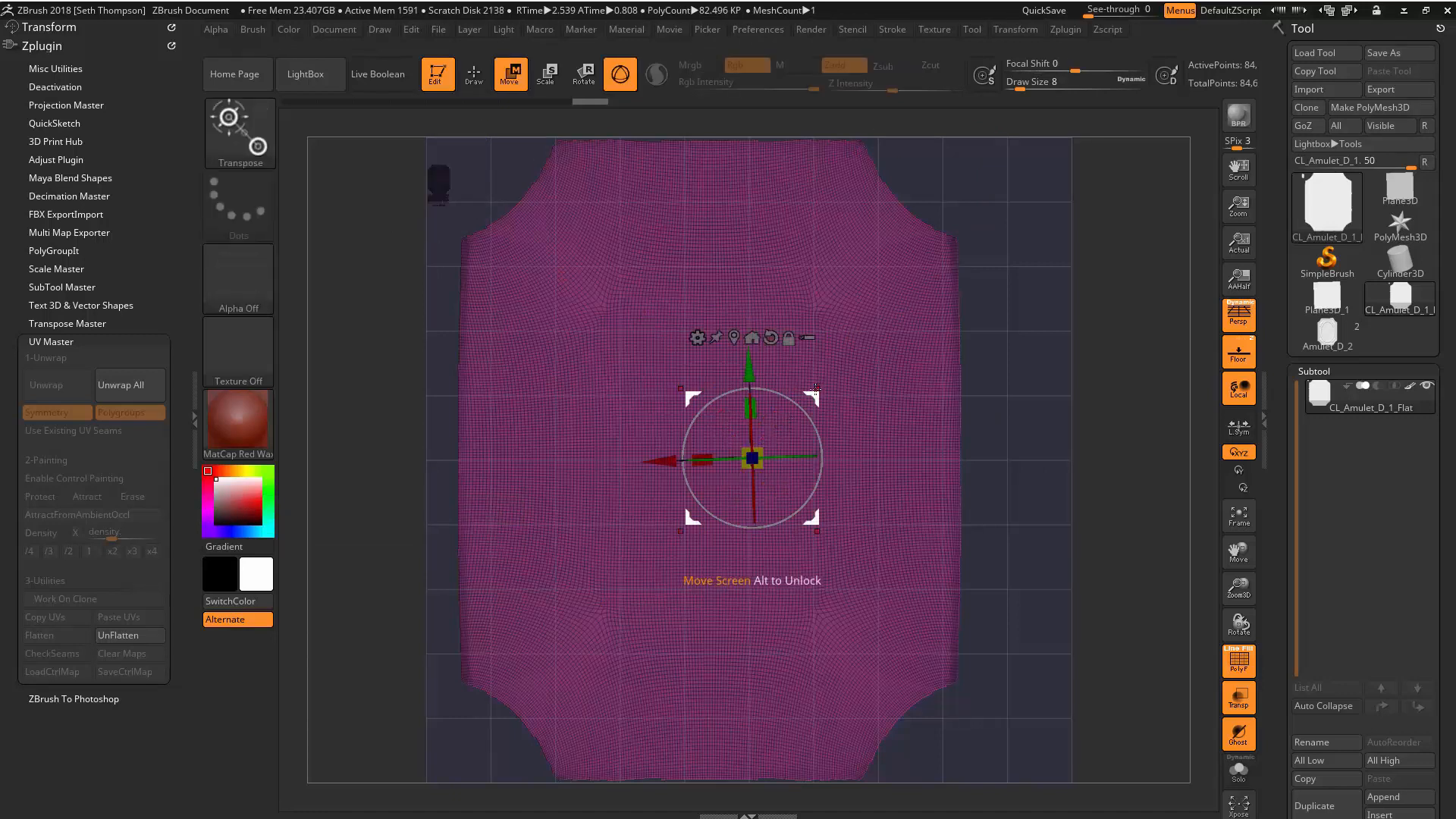
drag(814, 395, 855, 394)
key(ctrl+z)
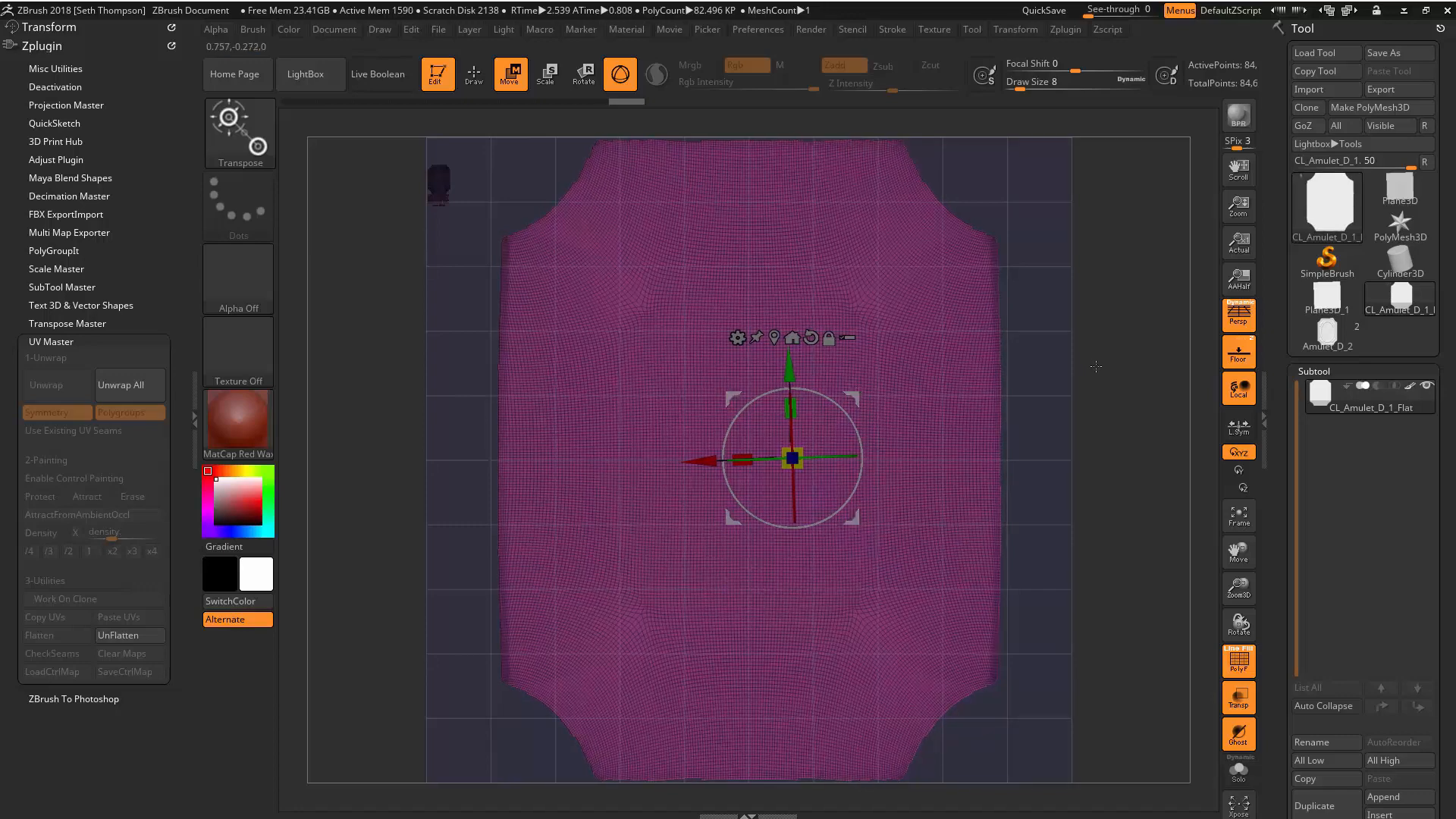
key(b)
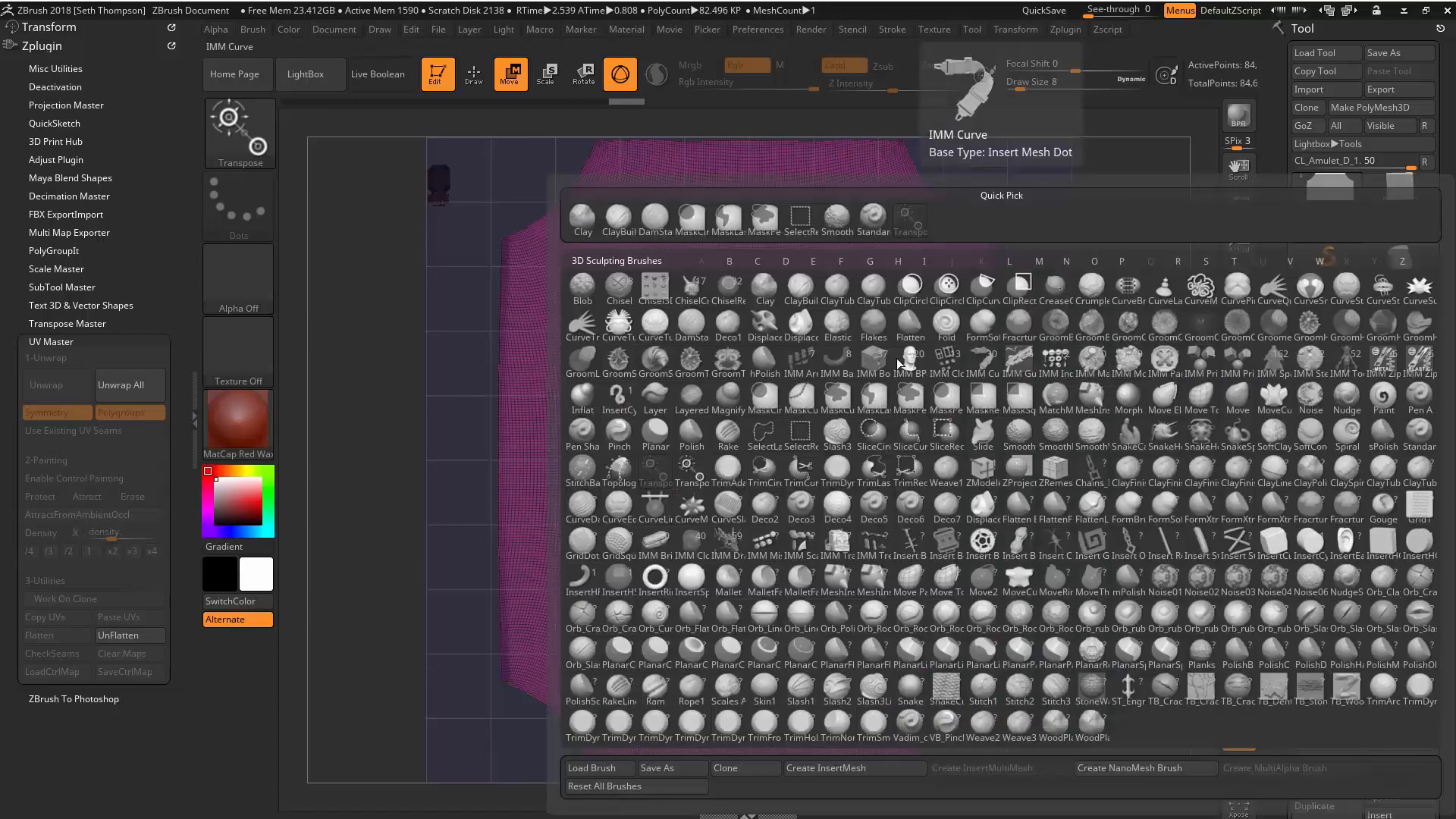
click(869, 231)
key(q)
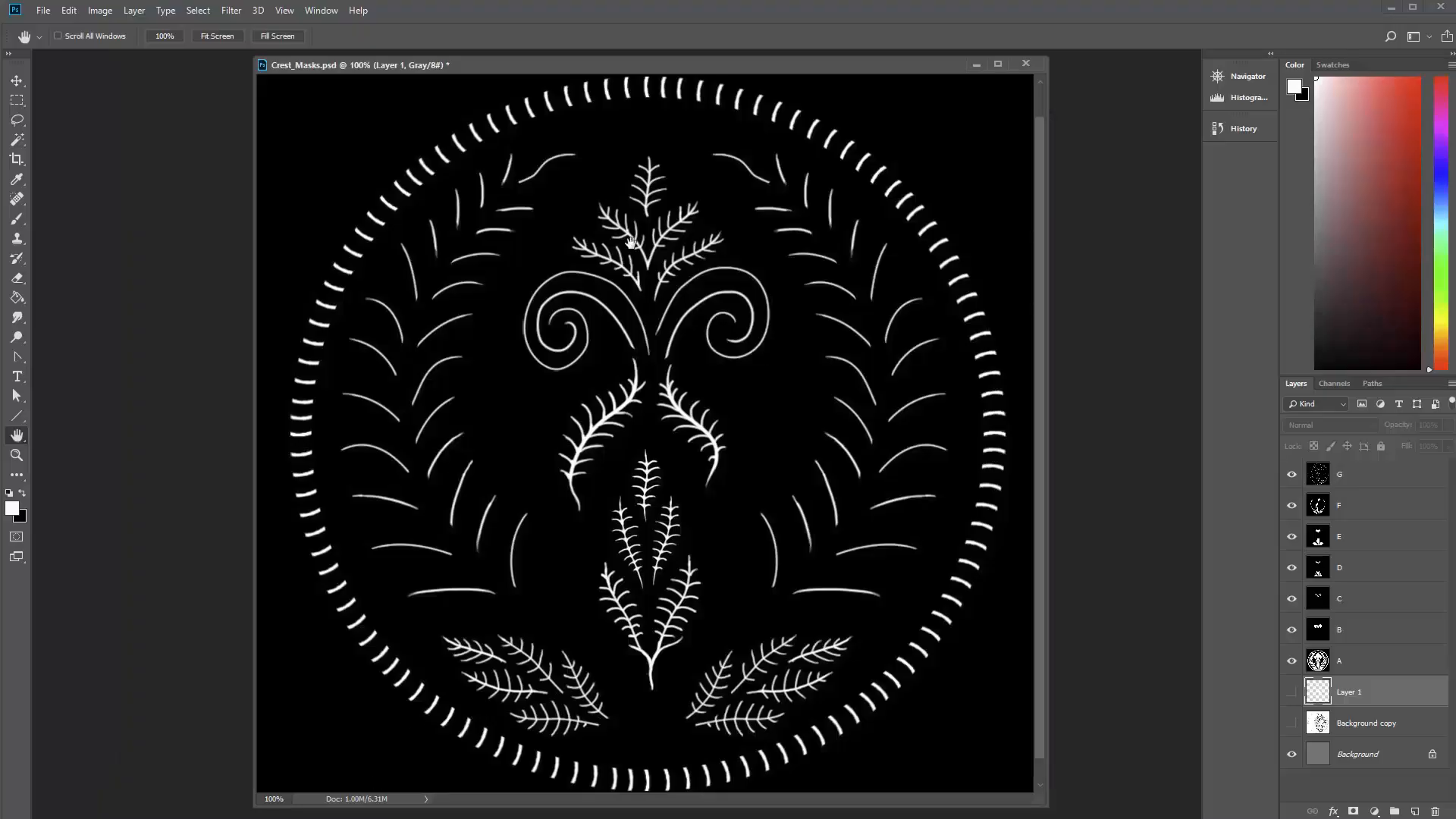
Create a new document in Photoshop, paste the screenshot of the flattened UV layout and enlarge its window.
click(44, 10)
click(53, 20)
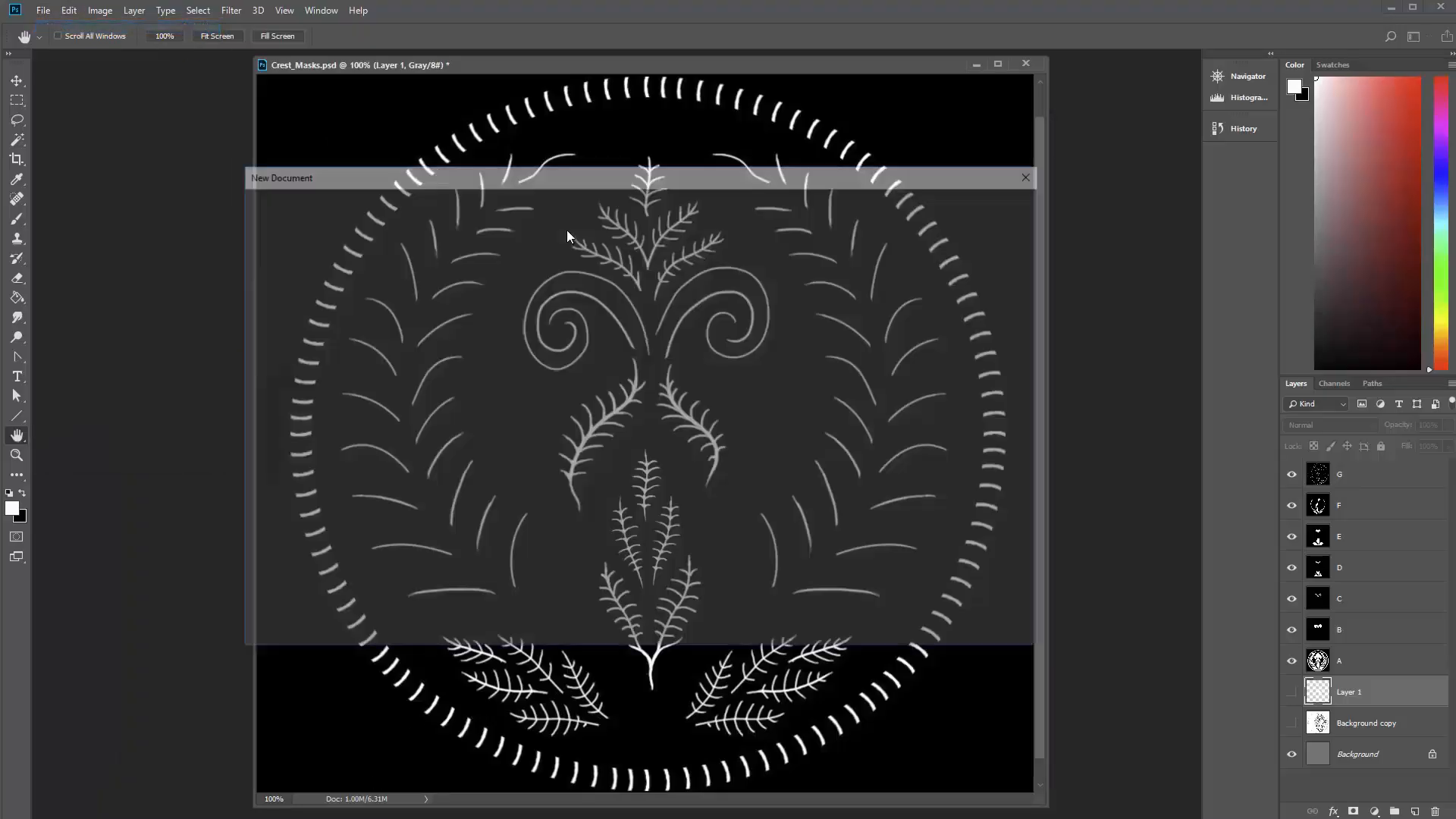
click(940, 623)
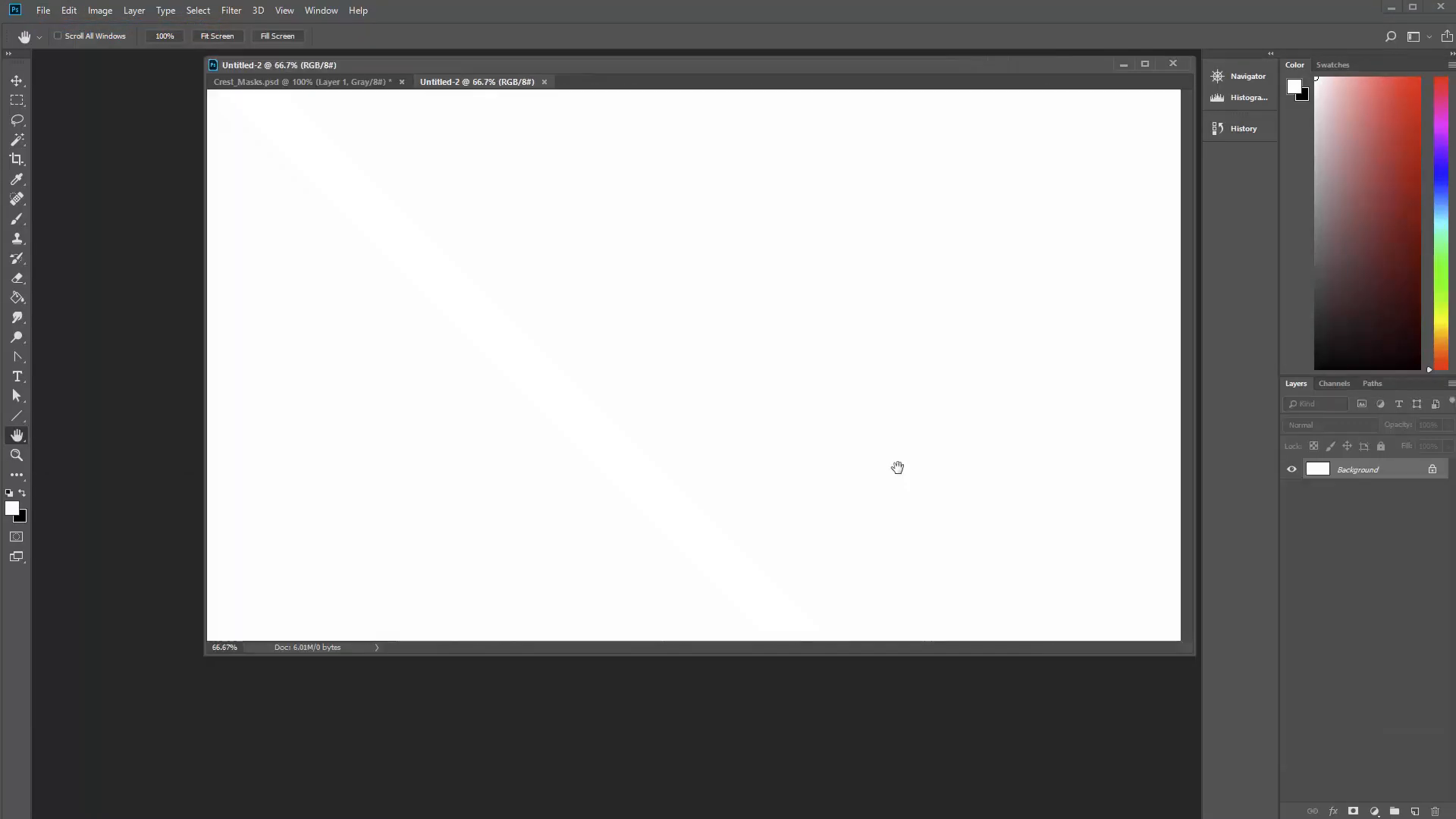
key(ctrl+v)
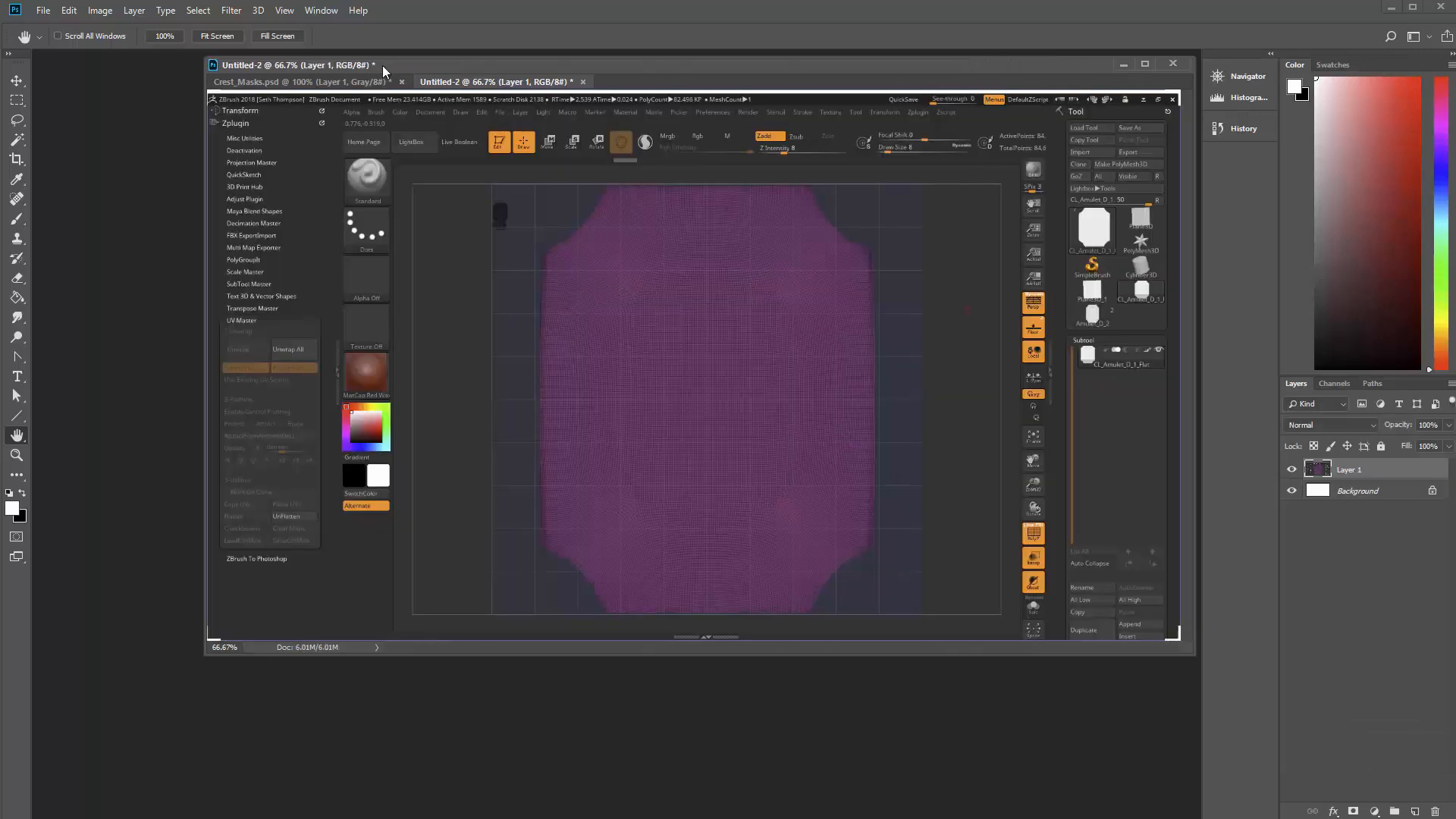
drag(407, 65, 282, 29)
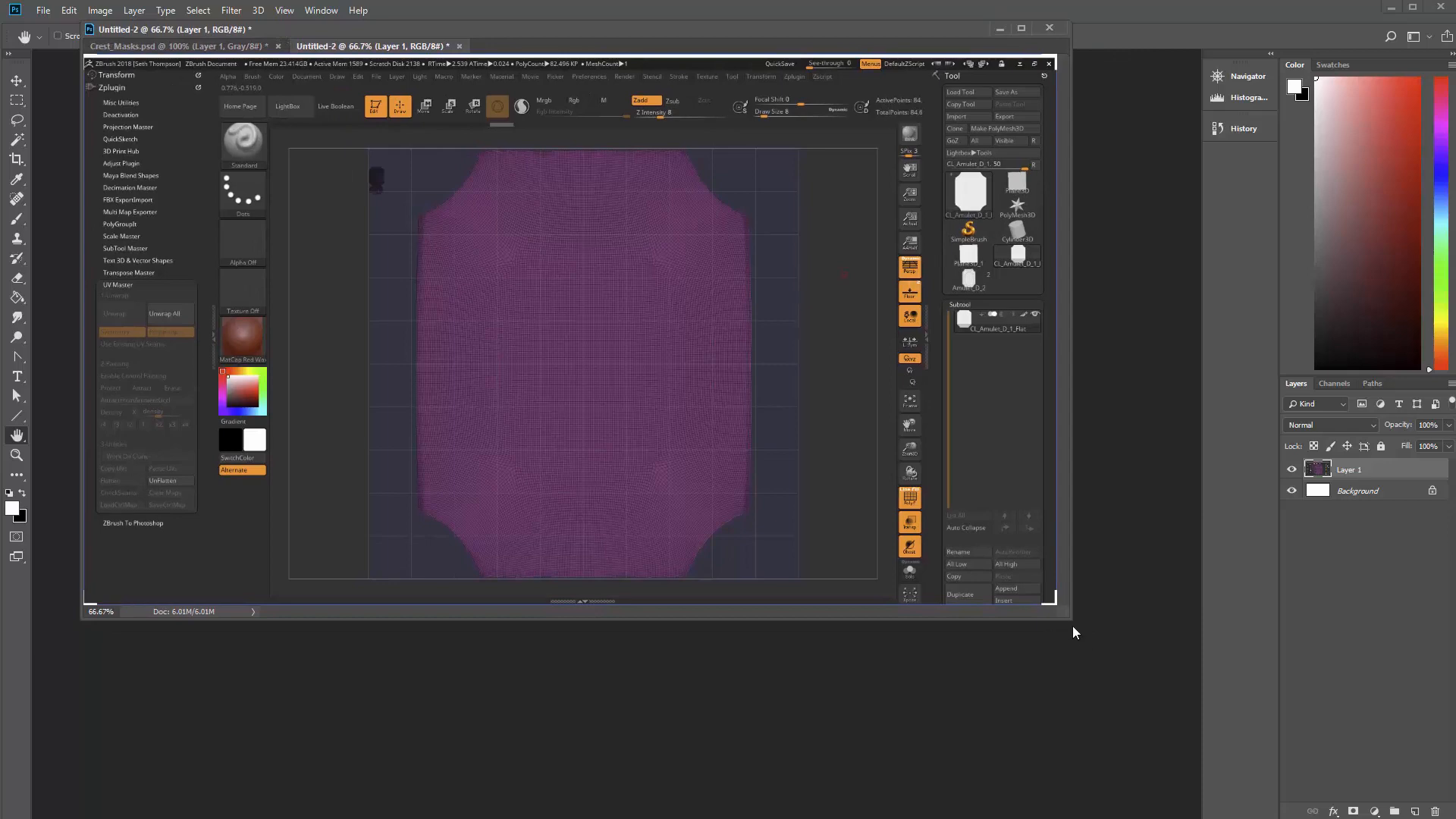
drag(1068, 621, 1305, 774)
Crop the pasted screenshot to the exact square of the UV grid, and clear the selection.
key(z)
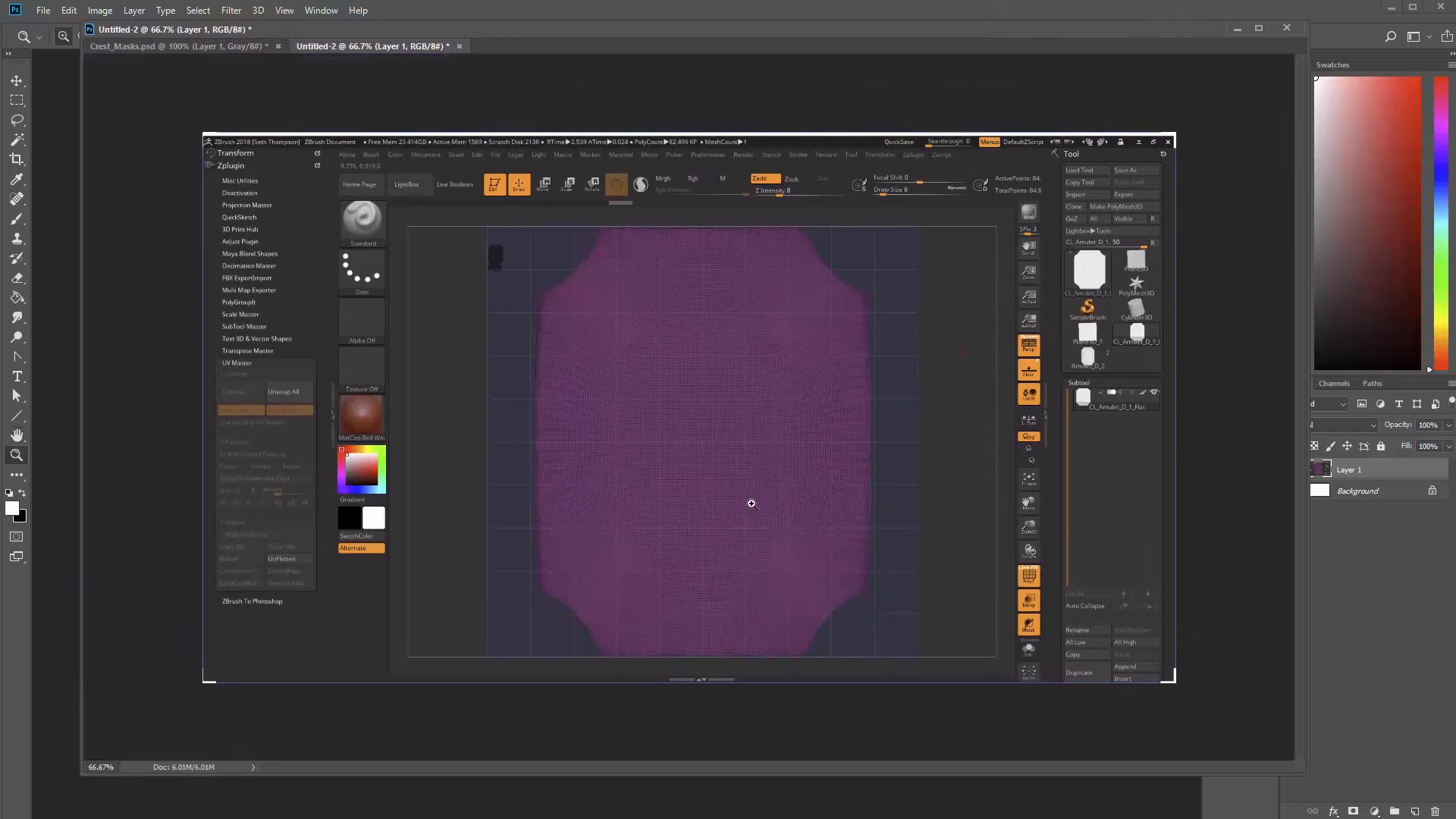
click(750, 504)
click(456, 659)
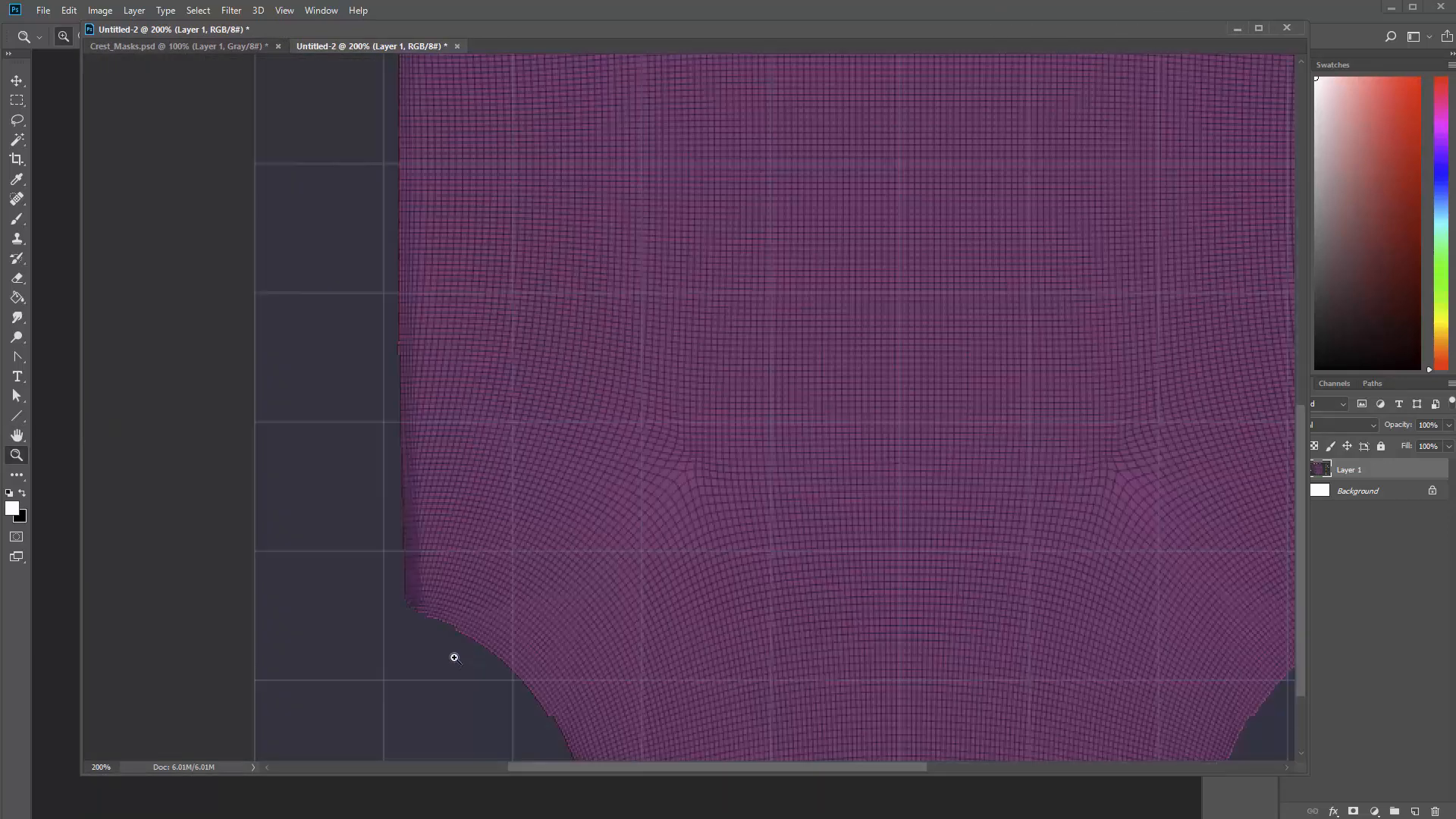
key(h)
drag(578, 639, 602, 491)
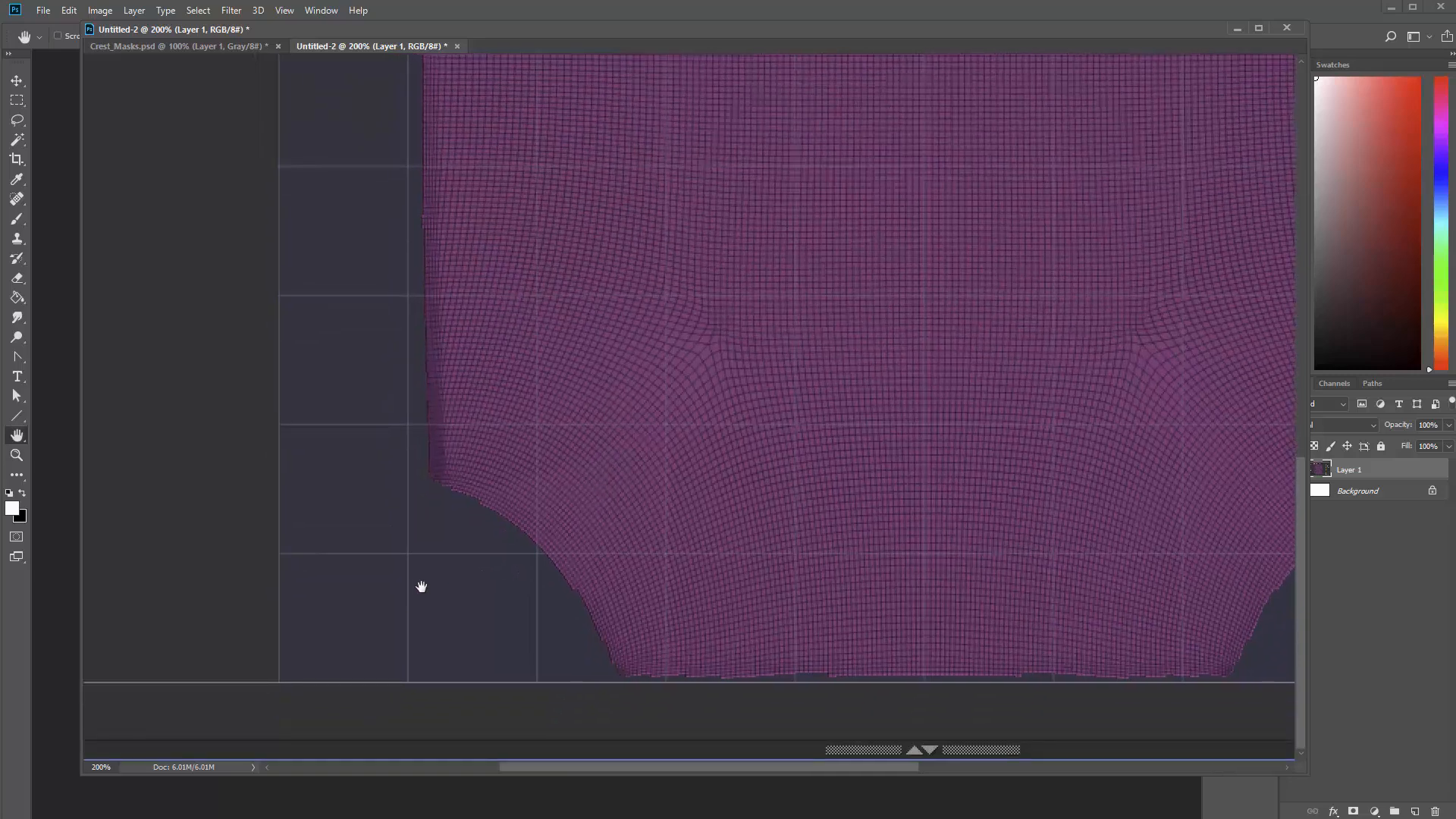
key(m)
drag(278, 683, 1132, 114)
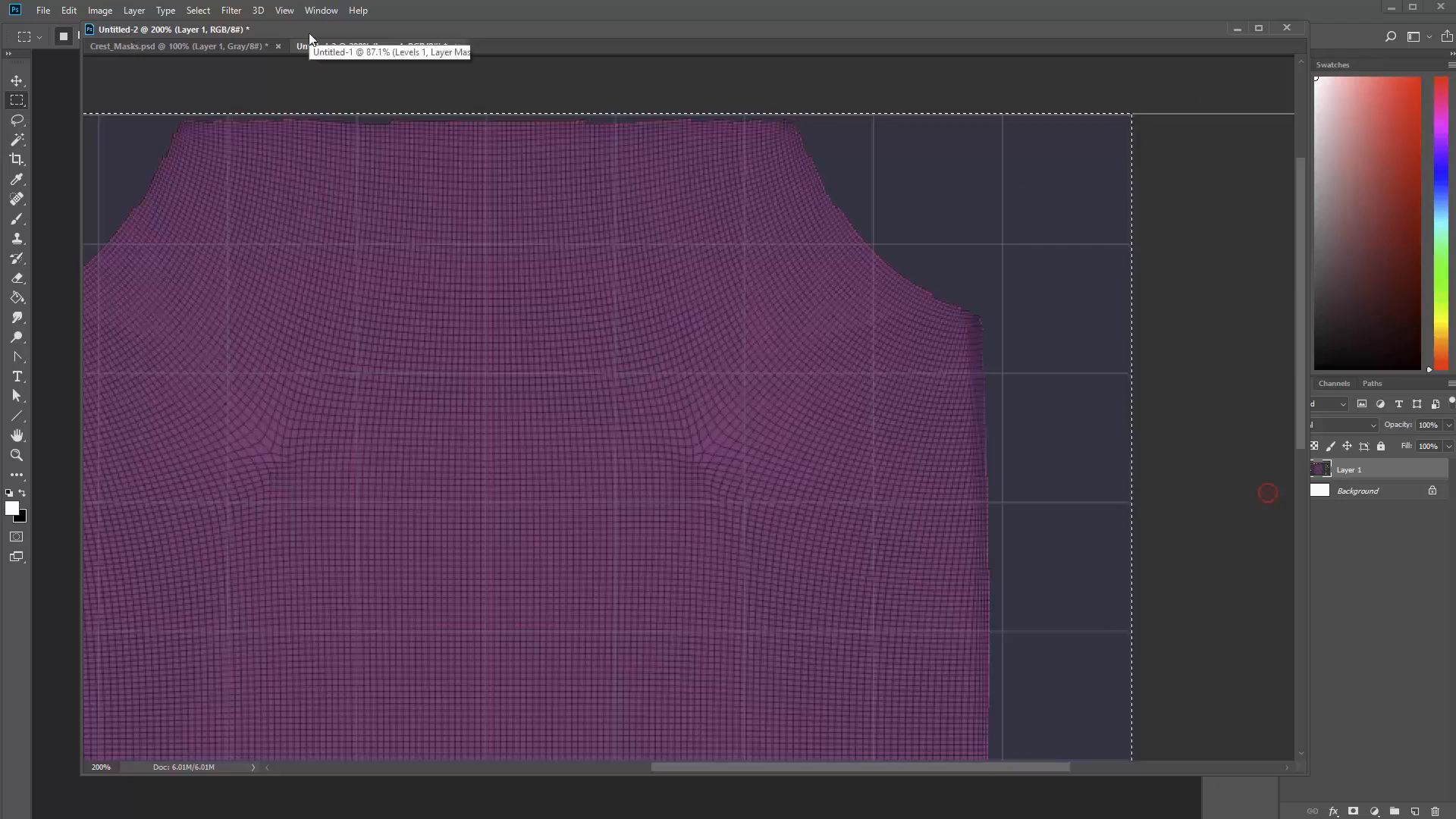
drag(322, 27, 307, 73)
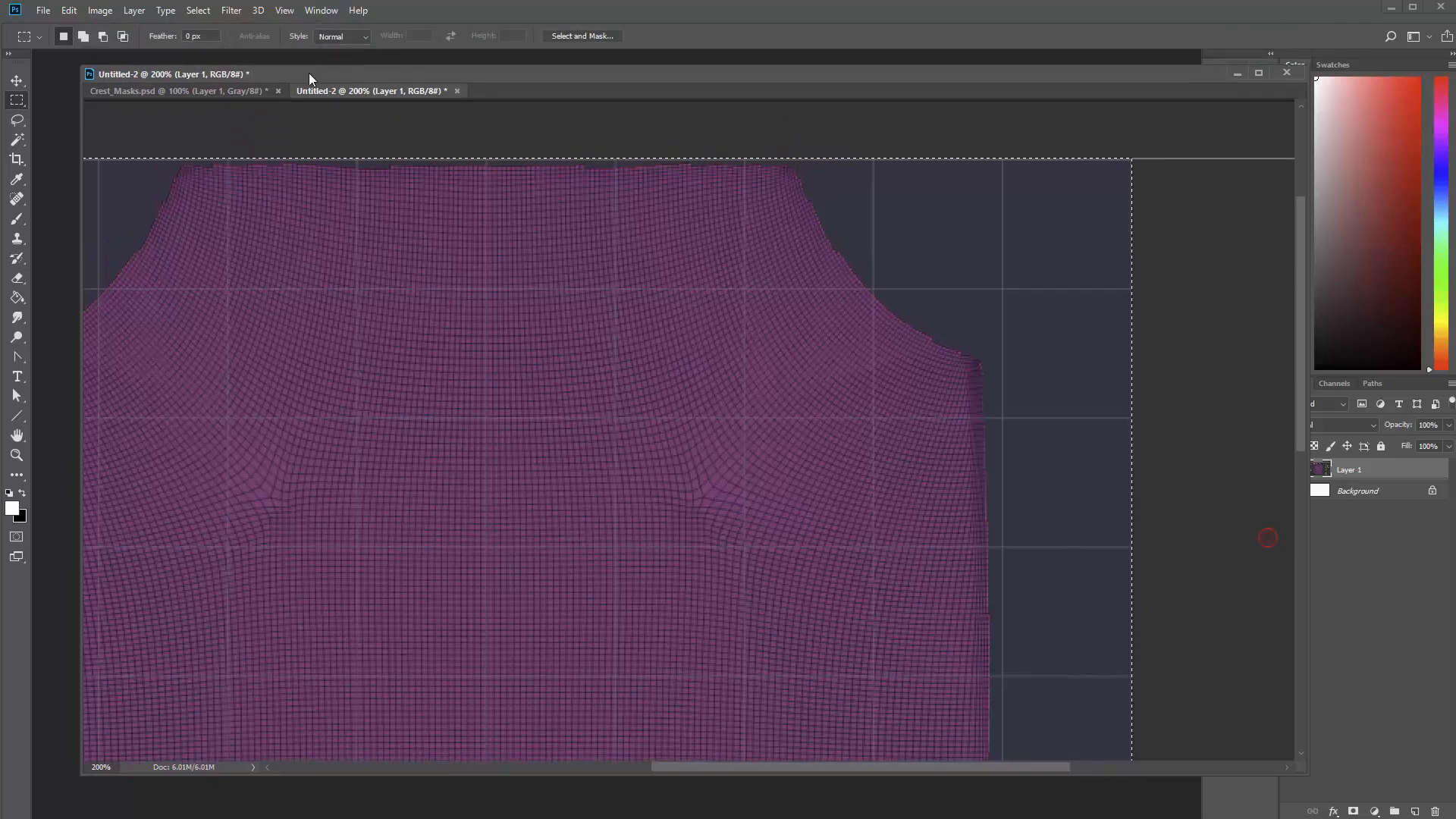
click(100, 11)
click(114, 167)
key(z)
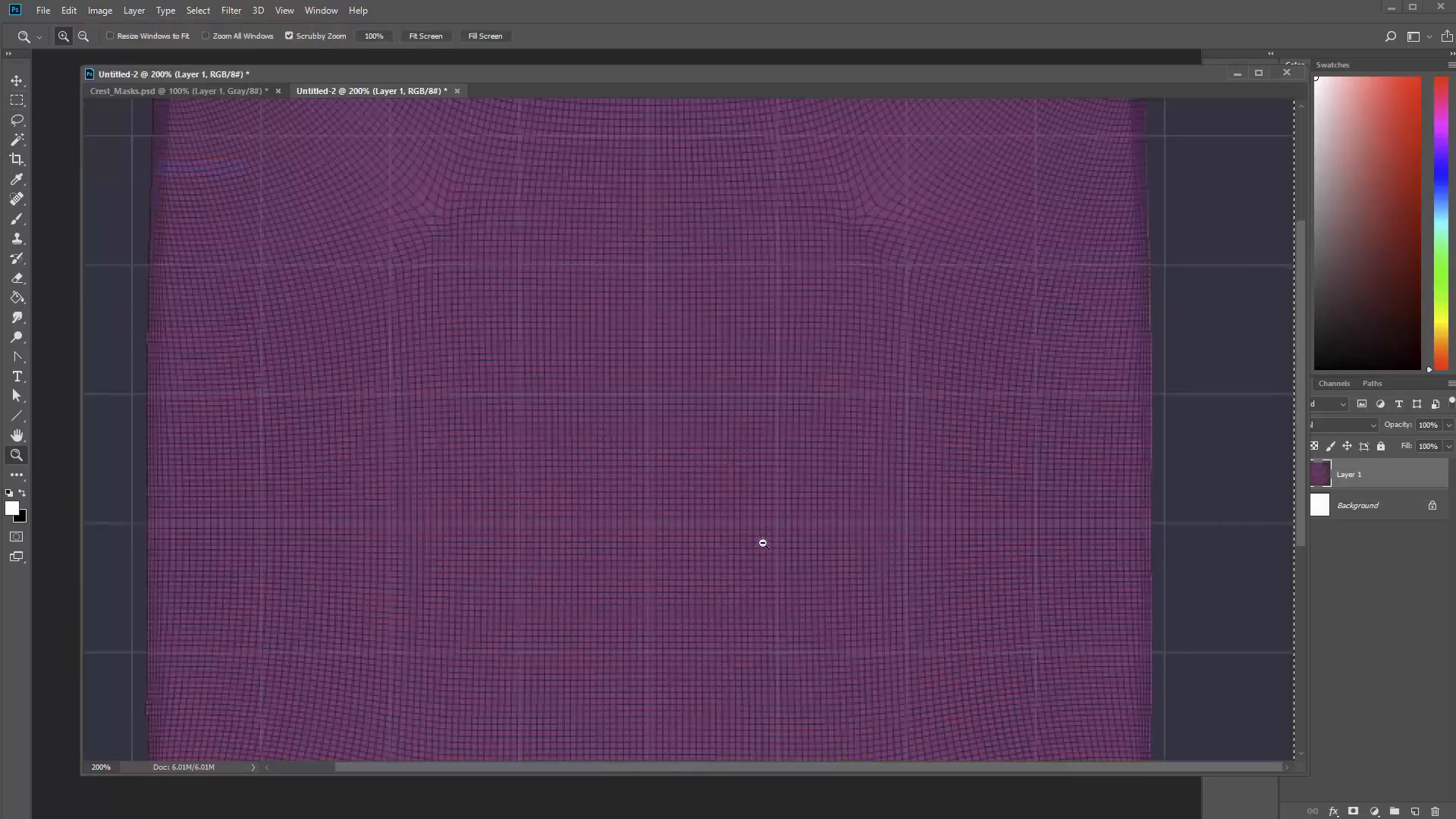
alt+click(763, 543)
alt+click(761, 542)
click(780, 491)
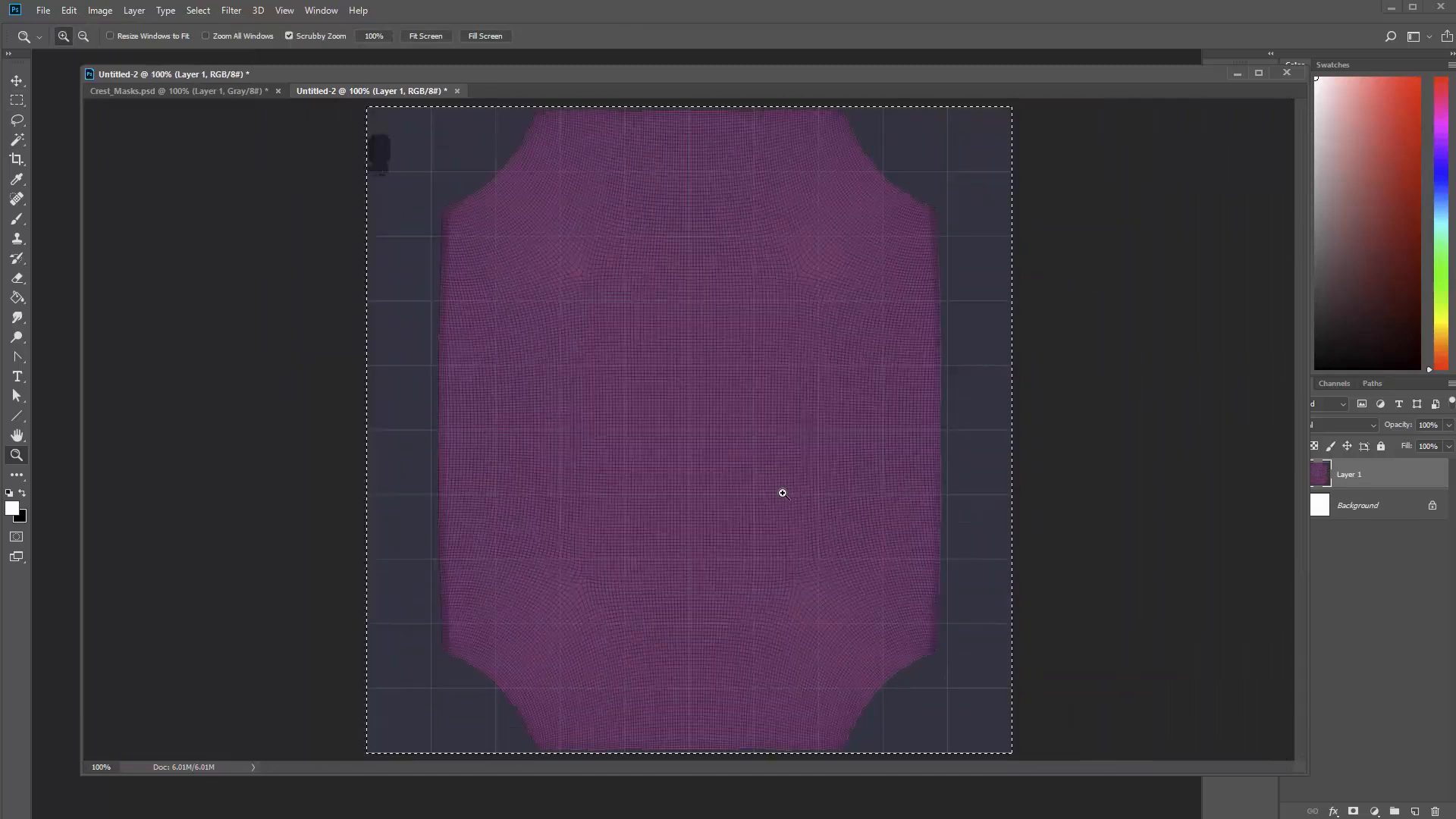
key(ctrl+d)
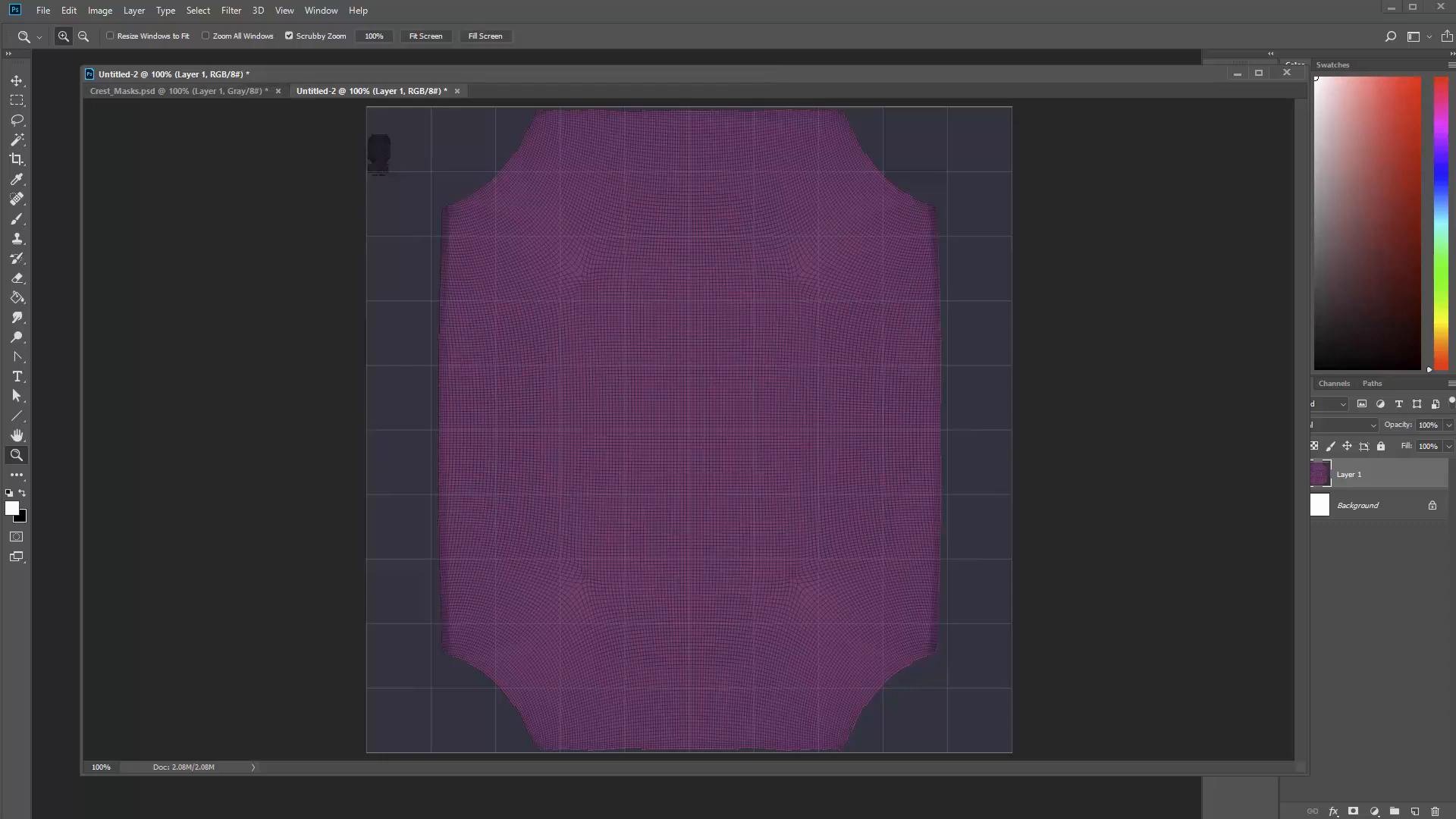
Switch to ZBrush, unflatten the CL_Amulet_D_1 clone, copy its UVs and paste them onto the original Amulet_D_2 tool.
key(alt+Tab)
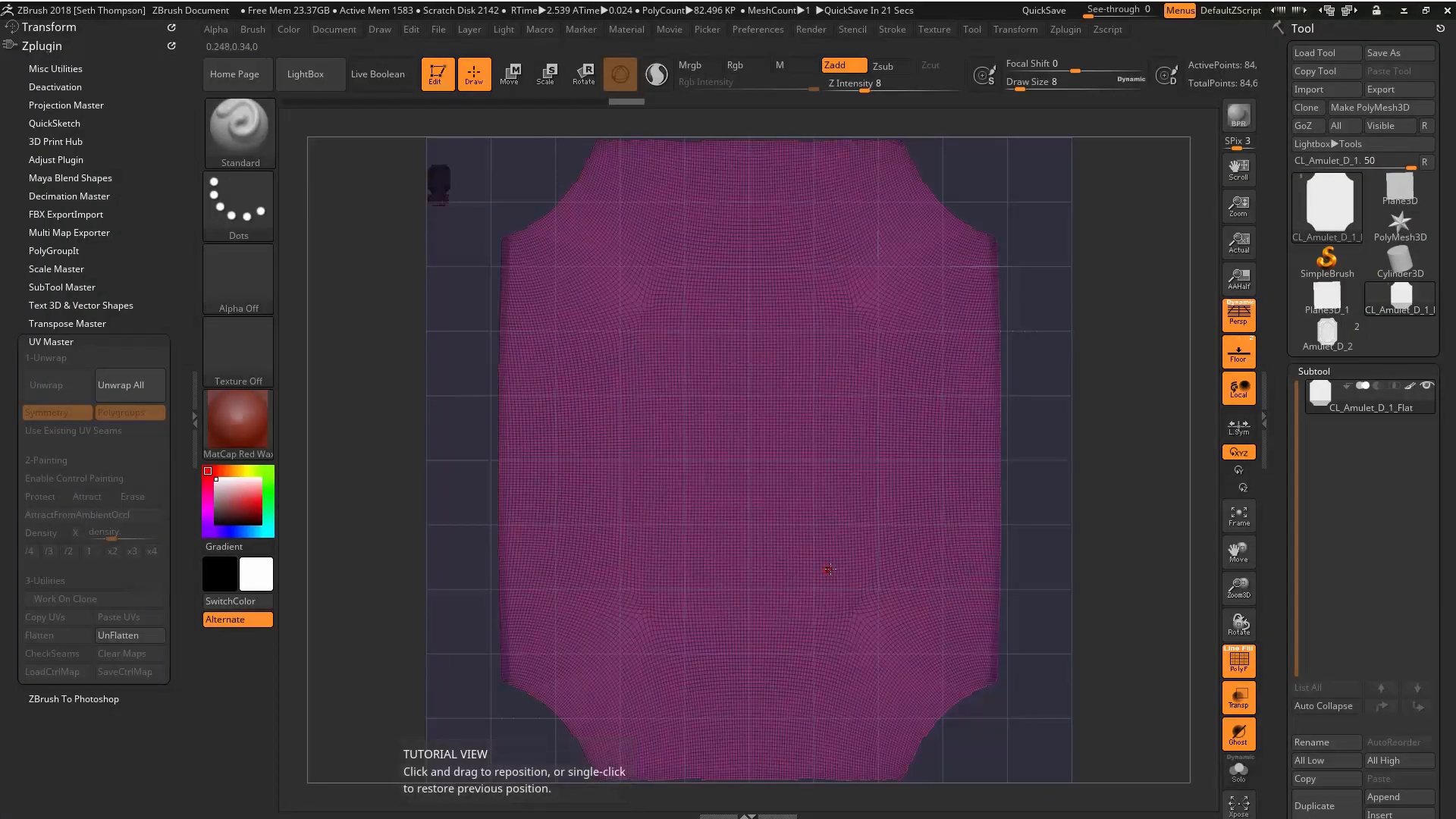
click(117, 637)
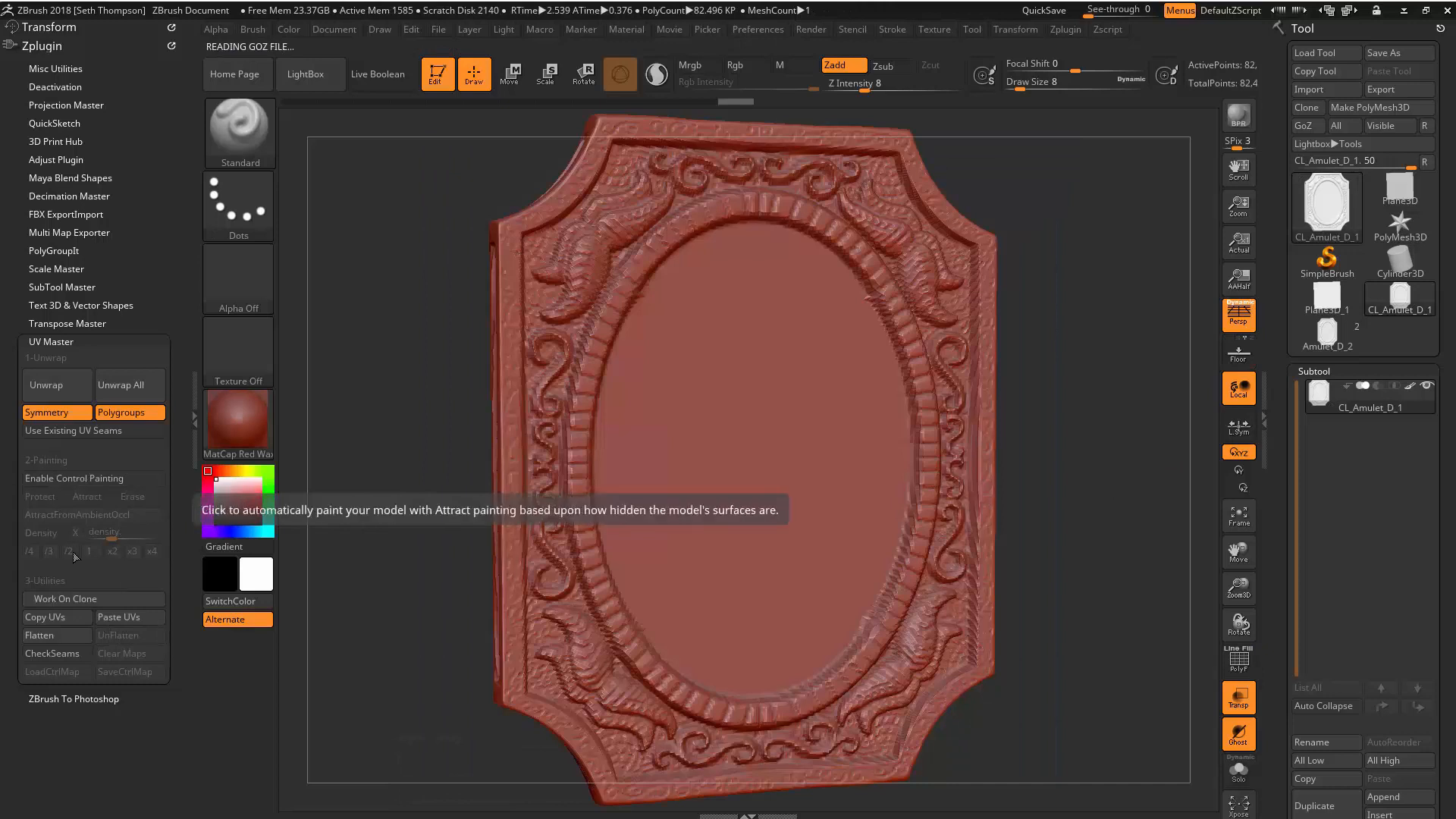
click(62, 621)
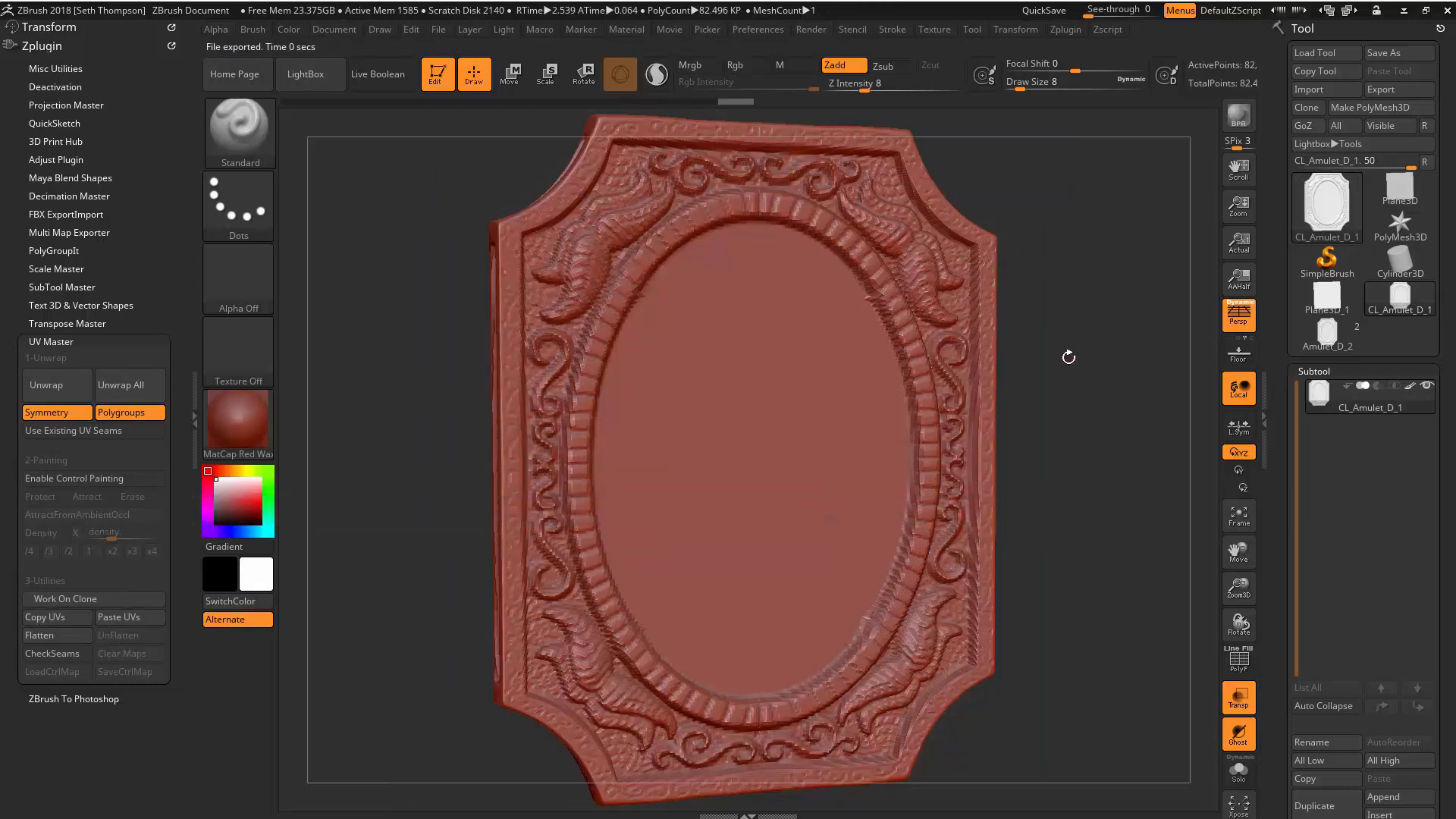
click(1326, 341)
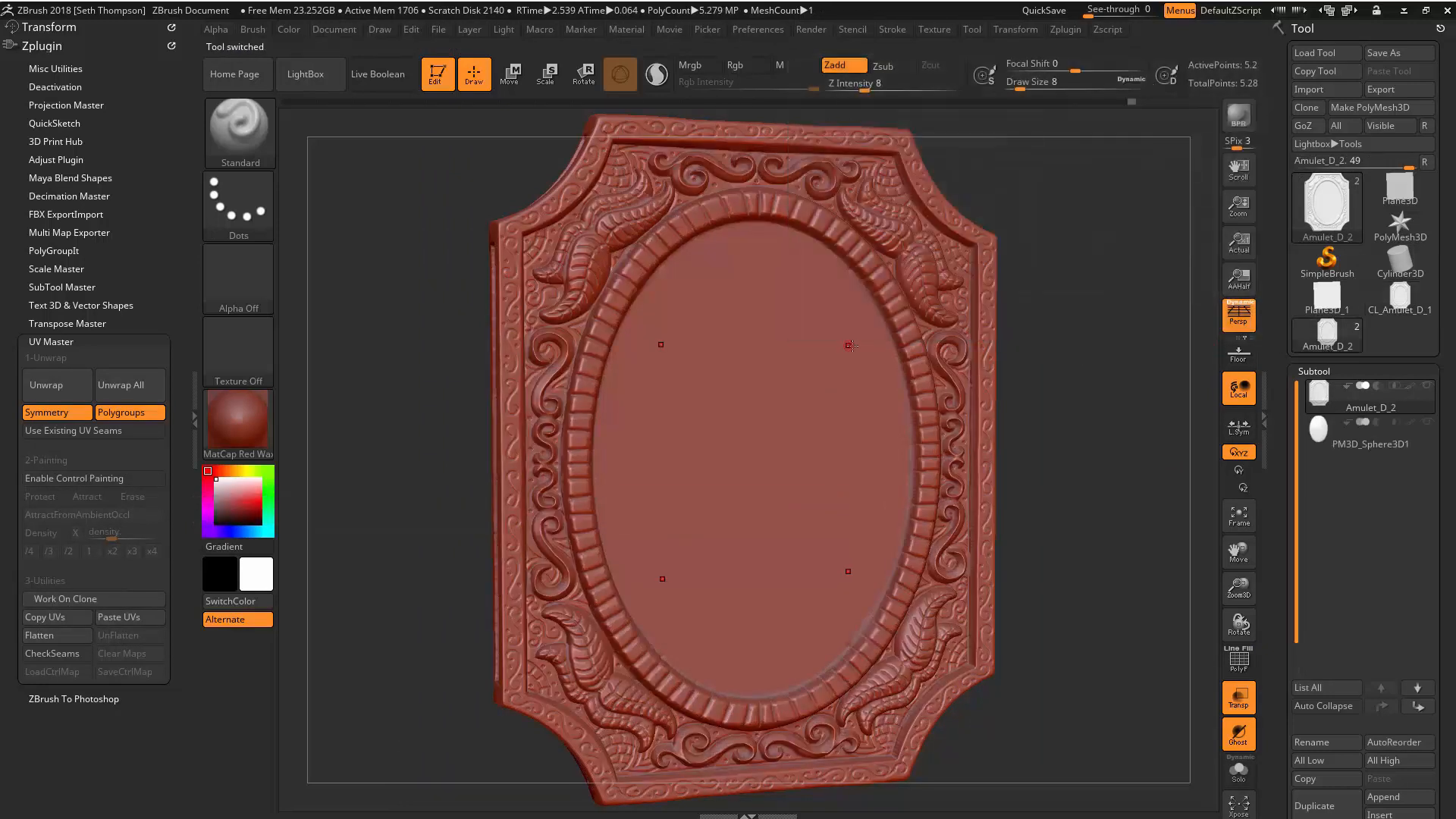
click(123, 617)
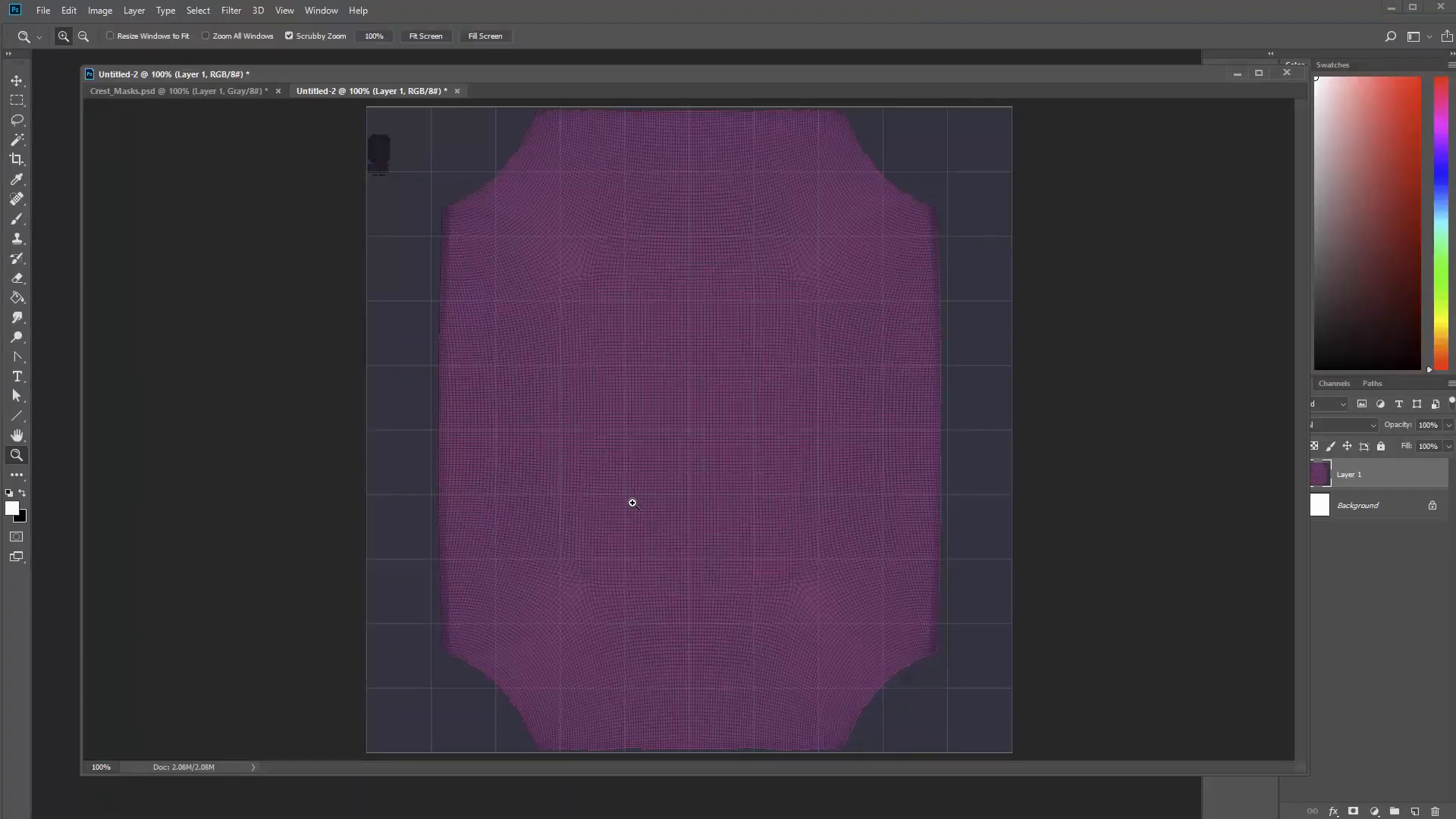
In Photoshop, detach Crest_Masks.psd into its own floating window, narrow it and zoom its image out to 66.7%.
click(239, 94)
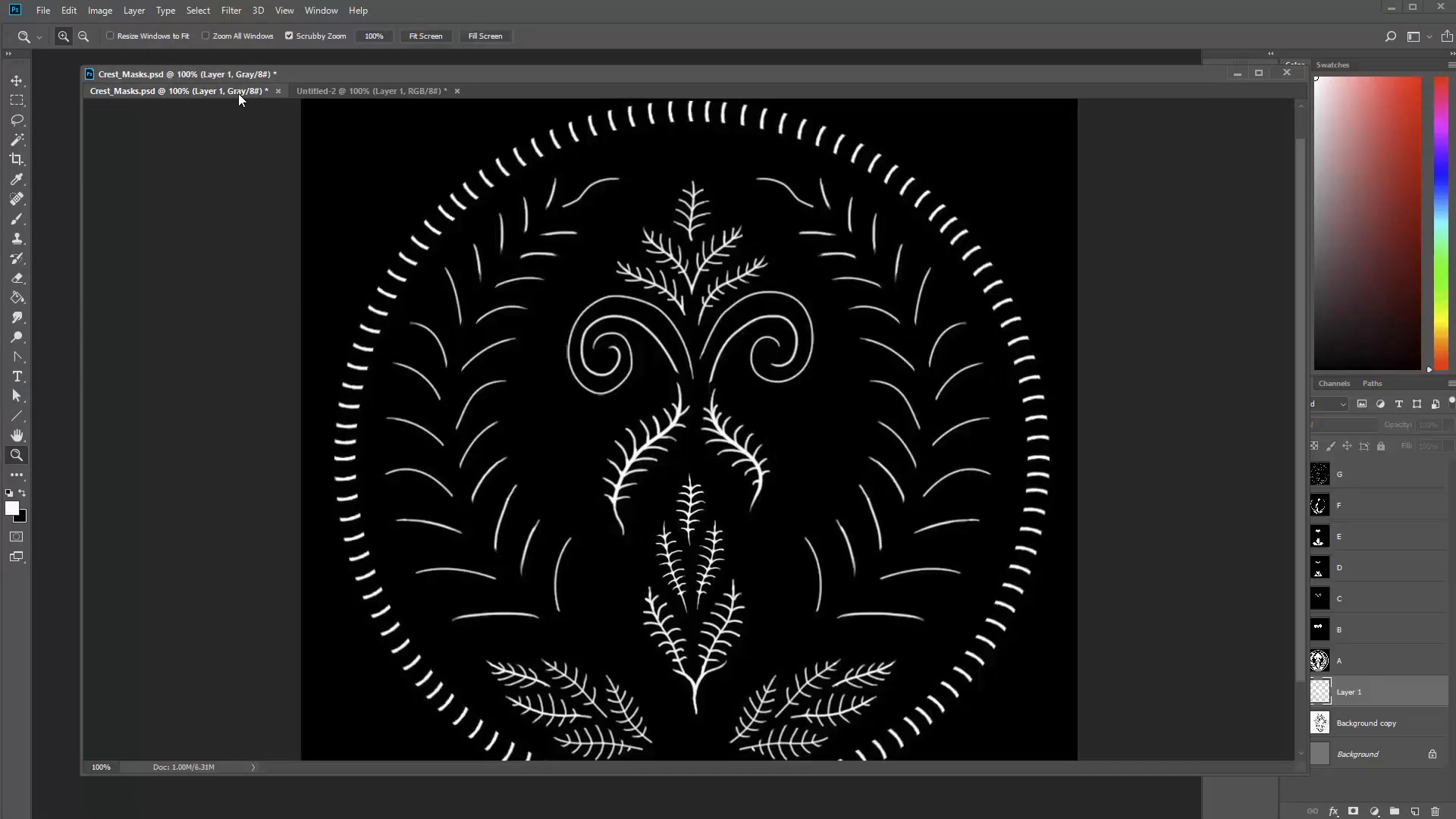
click(386, 91)
mouse_move(246, 92)
mouse_down()
mouse_move(236, 150)
mouse_move(270, 125)
mouse_move(247, 66)
mouse_up()
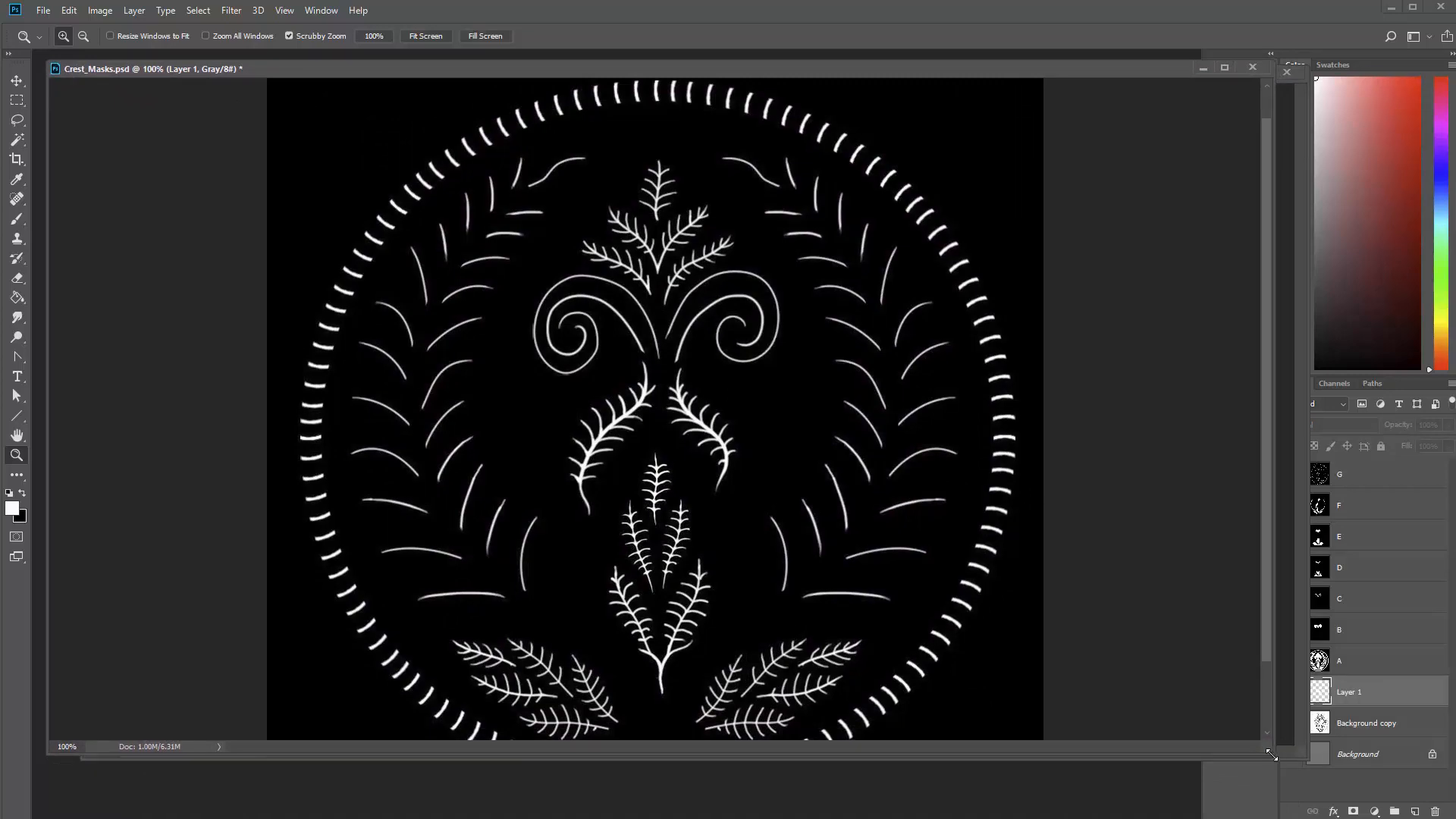
drag(1268, 760, 638, 778)
alt+click(454, 604)
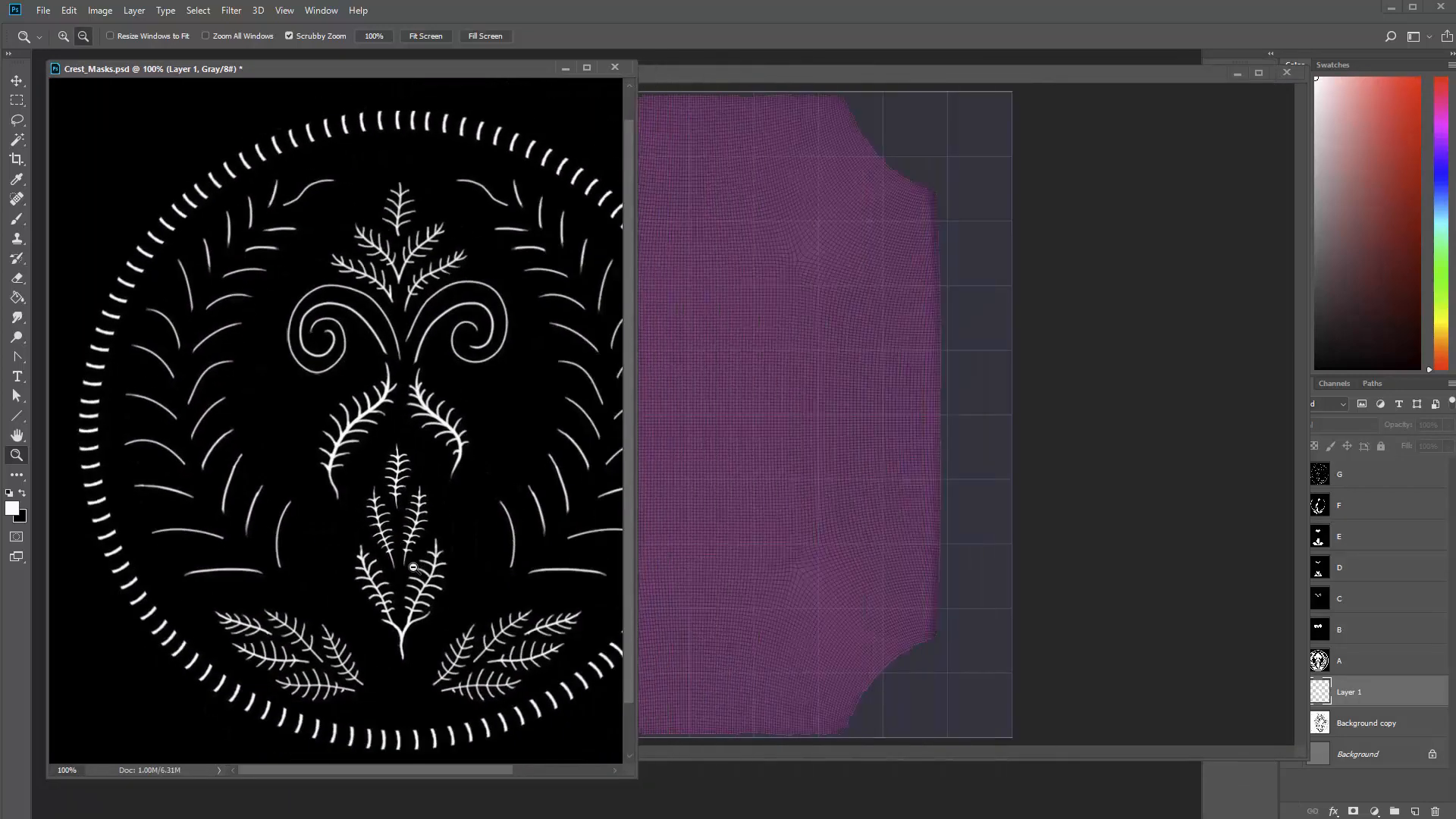
Resize and position the UV layout document's window alongside Crest_Masks.psd so both images can be seen.
click(823, 76)
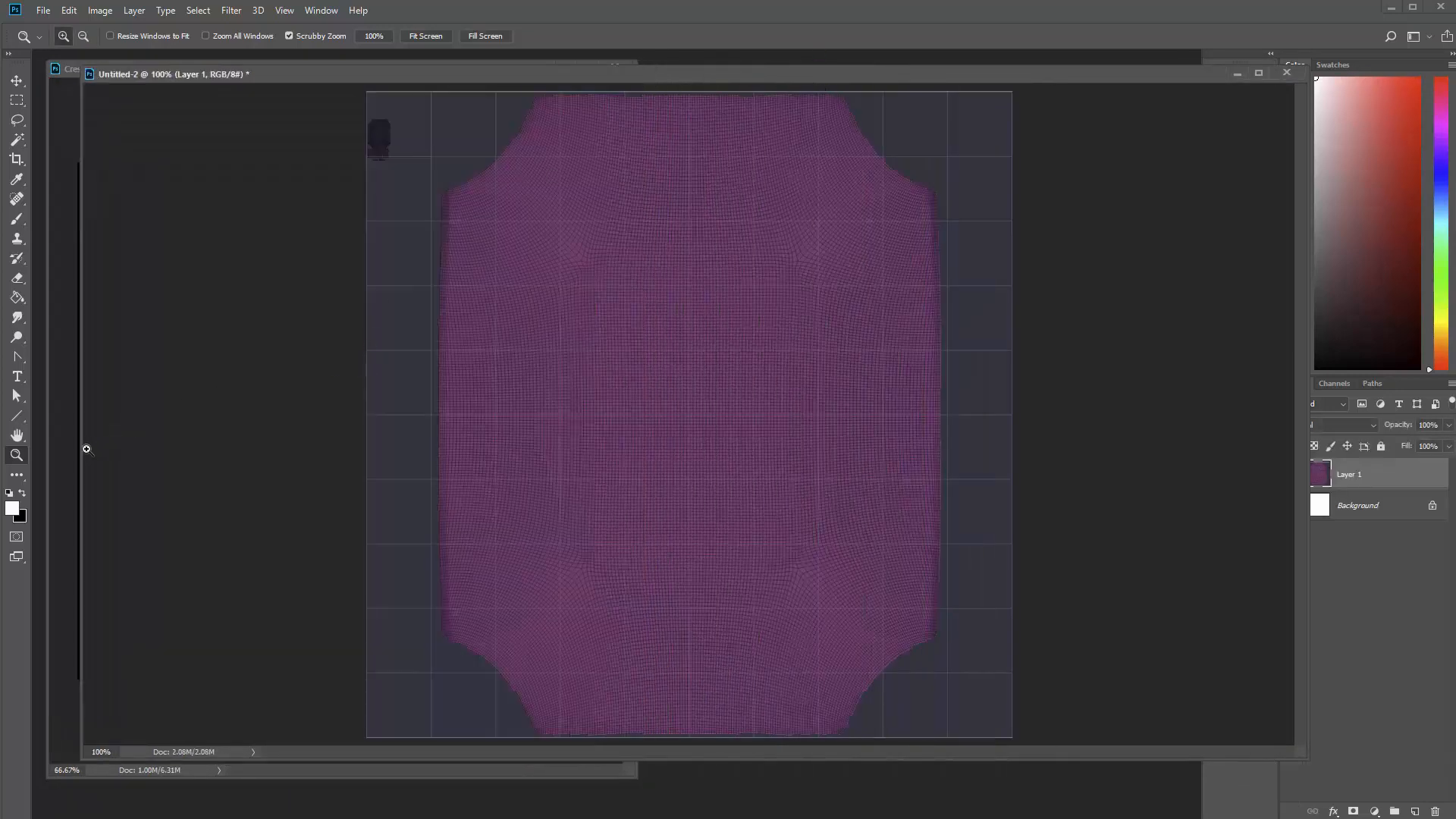
drag(81, 449, 666, 444)
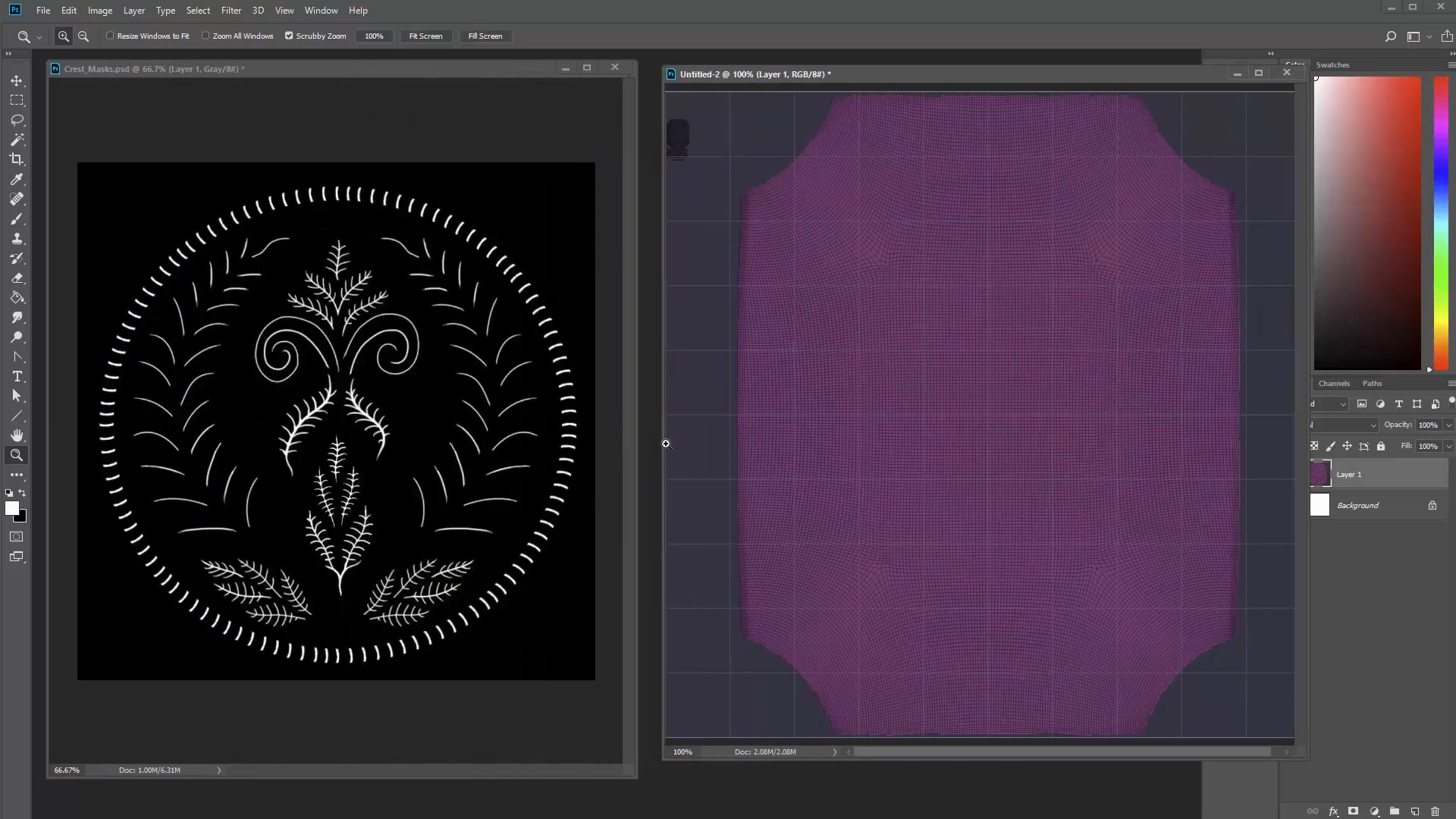
drag(1022, 79, 1004, 76)
click(396, 70)
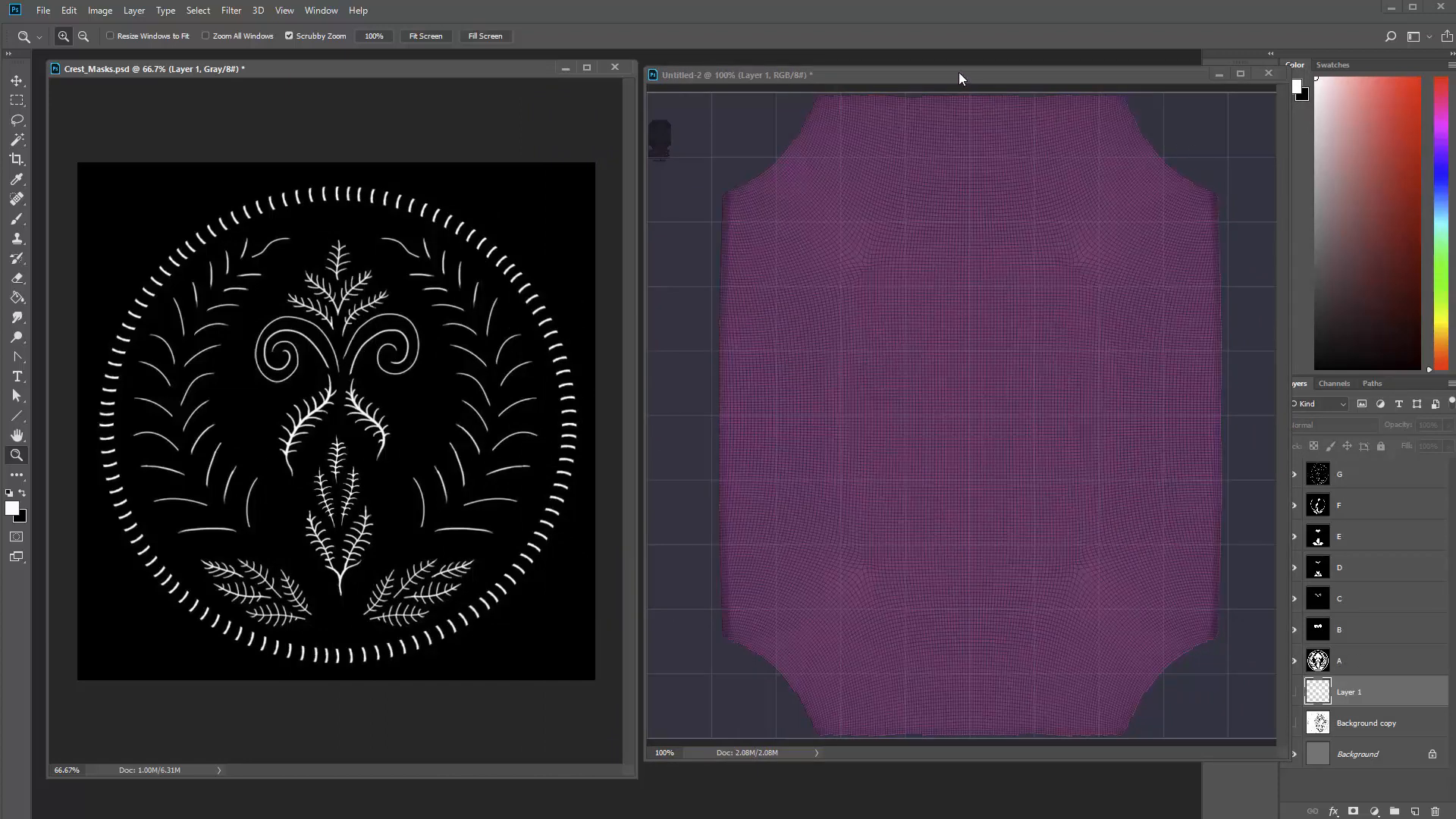
drag(958, 72, 943, 70)
mouse_move(432, 80)
mouse_down()
mouse_move(403, 79)
mouse_move(422, 79)
mouse_up()
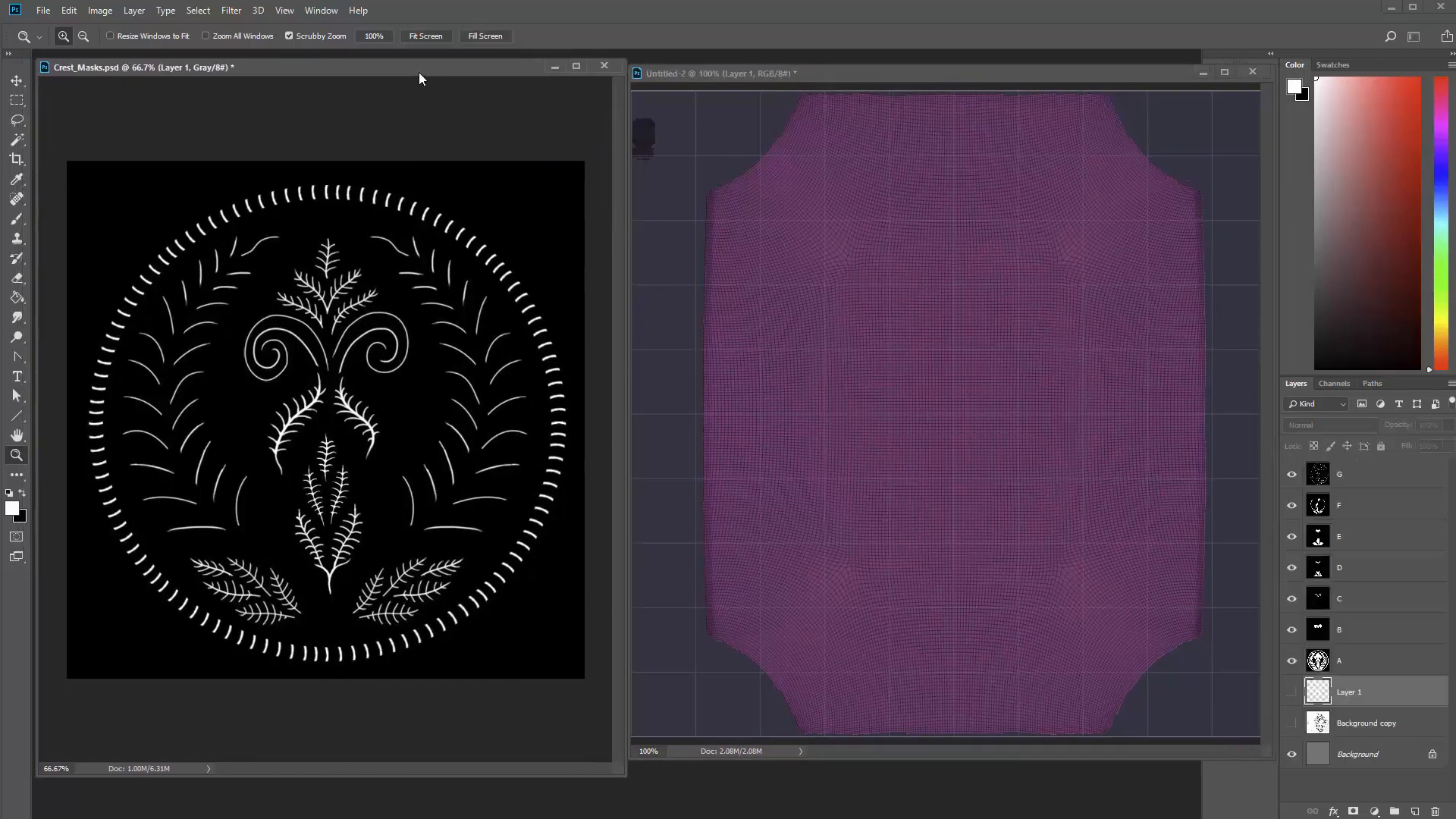
drag(781, 74, 774, 72)
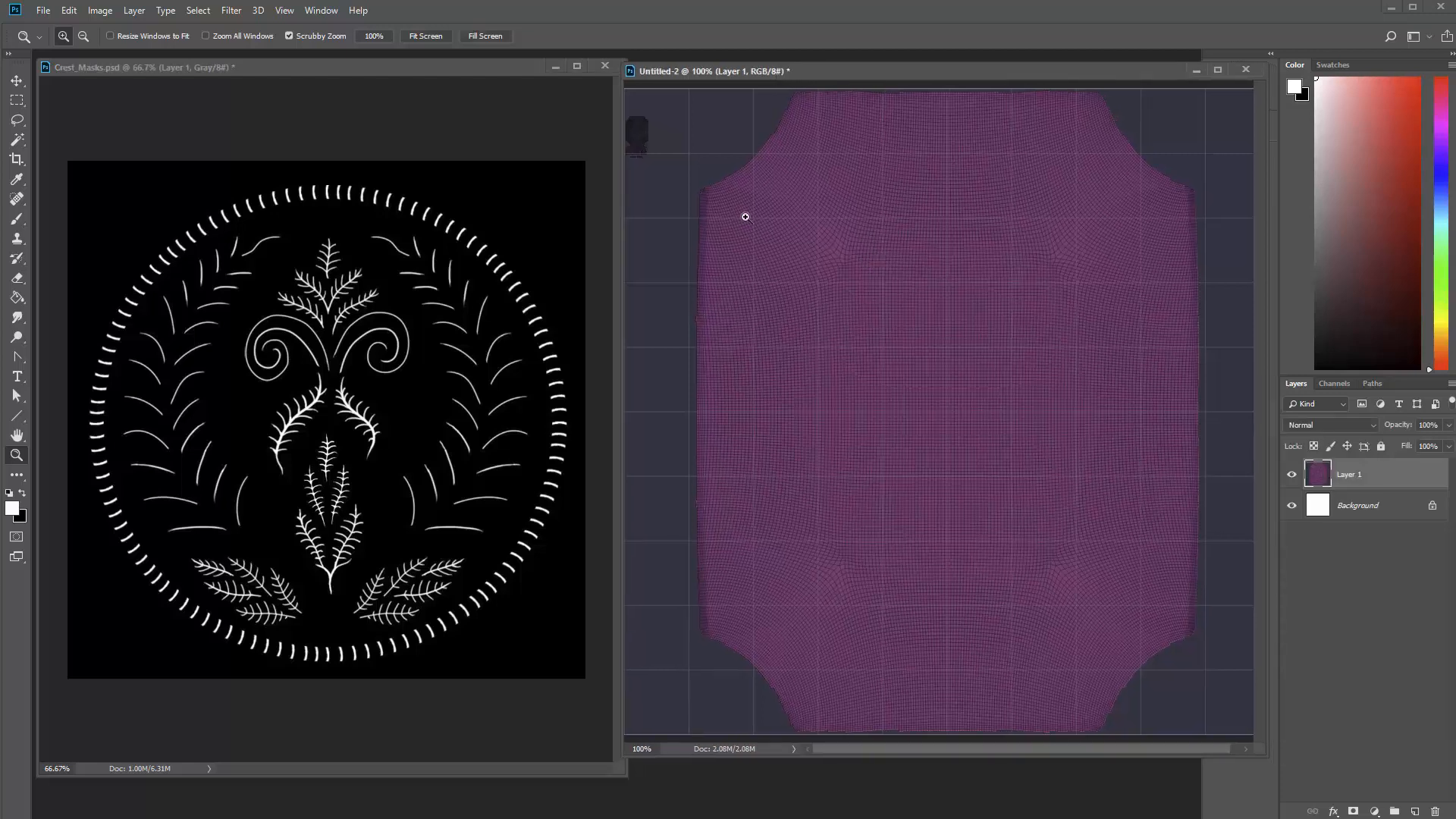
drag(1268, 637, 1202, 635)
drag(903, 749, 924, 747)
Try copying mask layers A through G from Crest_Masks.psd into the UV layout document, and delete the copied layers.
click(416, 69)
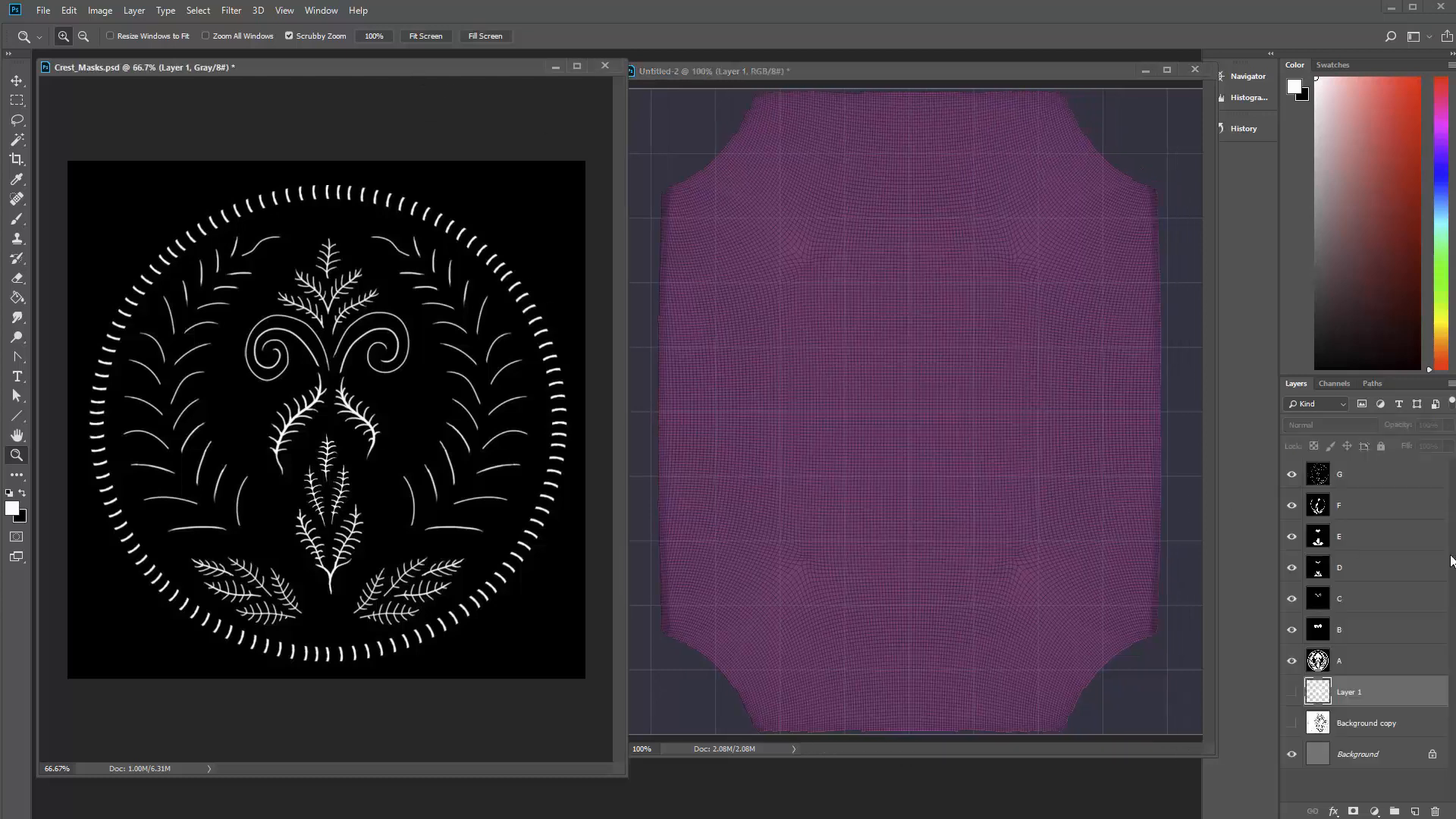
click(1371, 474)
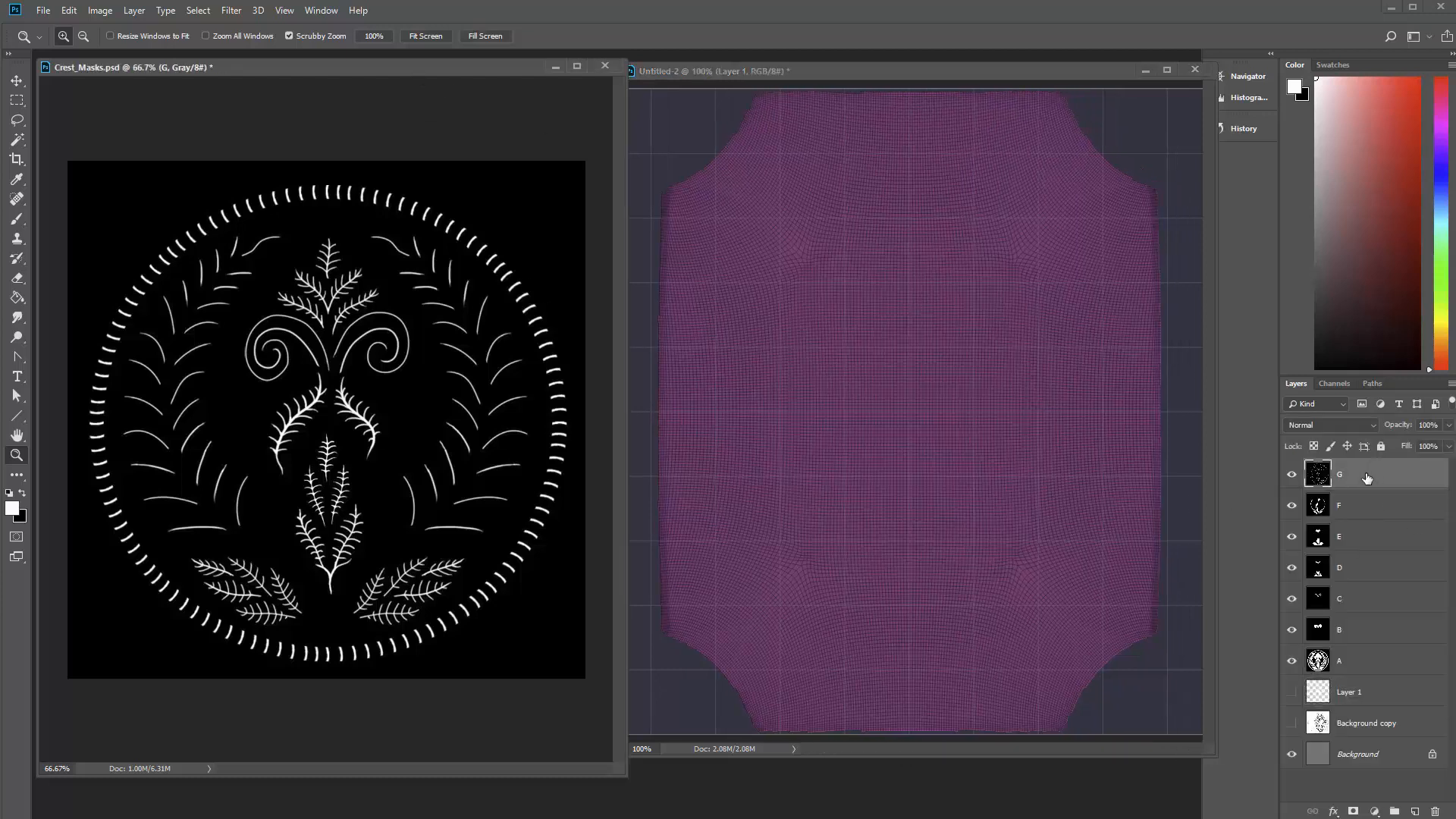
shift+click(1378, 666)
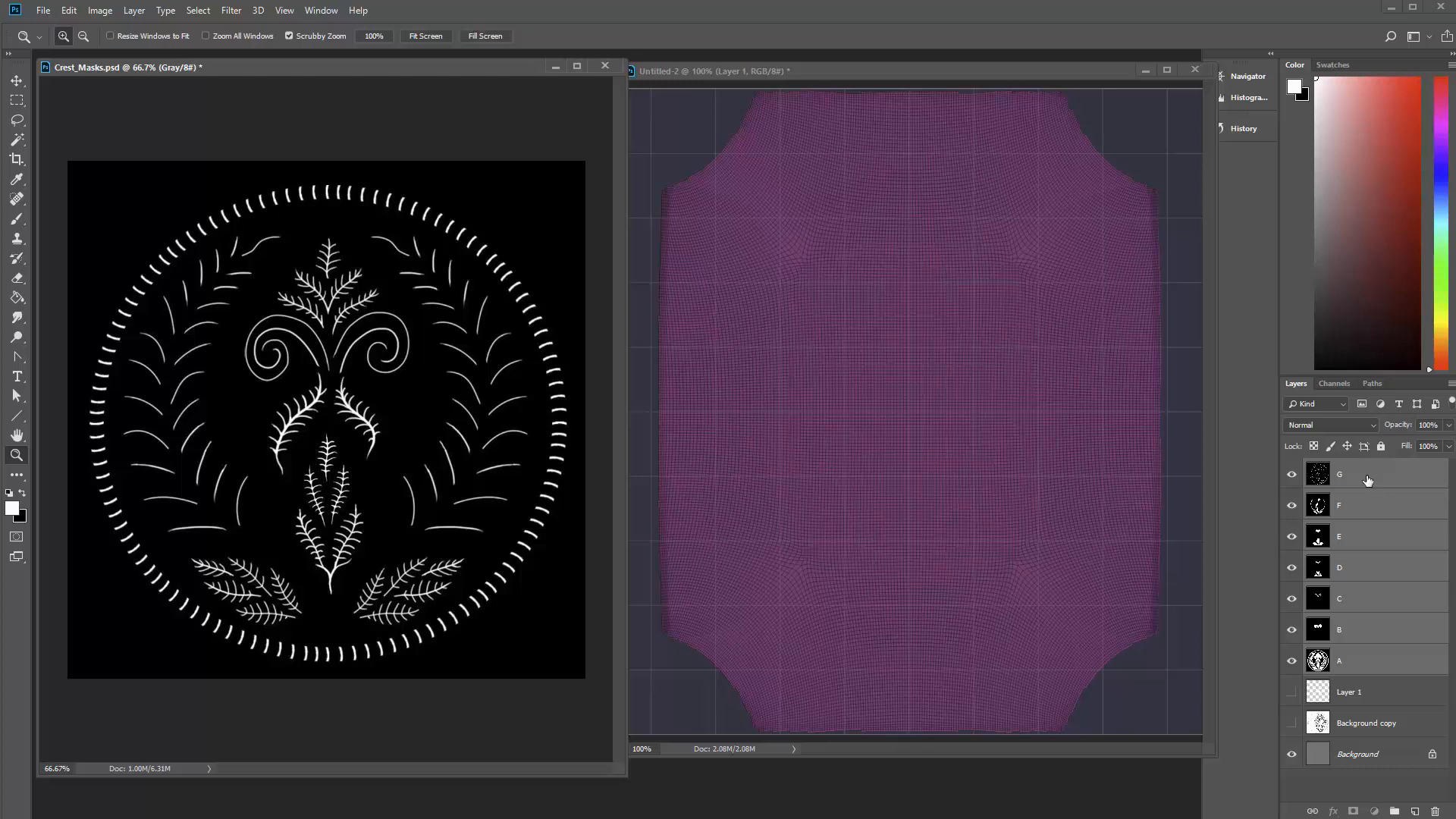
drag(1368, 480, 941, 410)
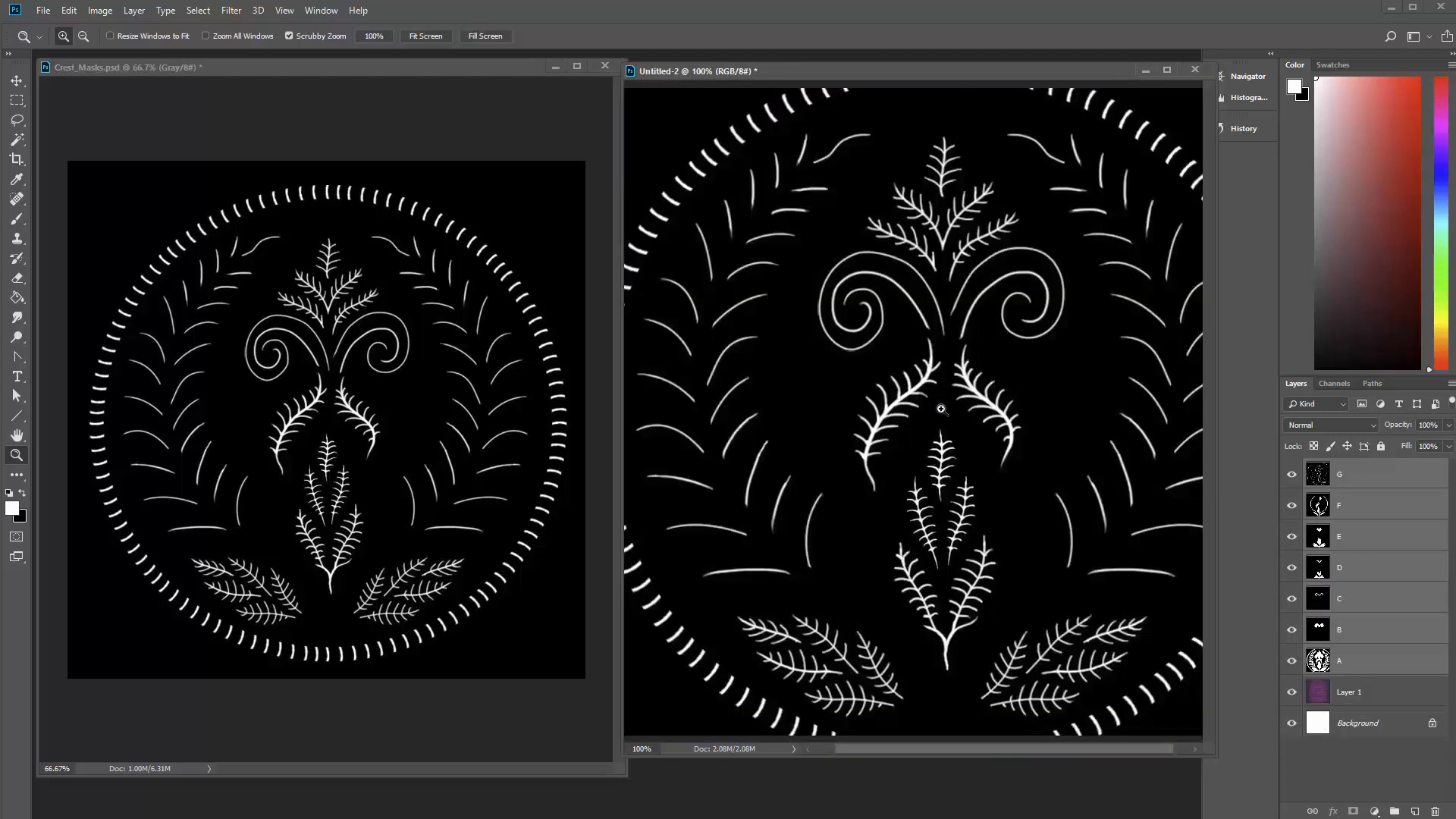
alt+click(931, 454)
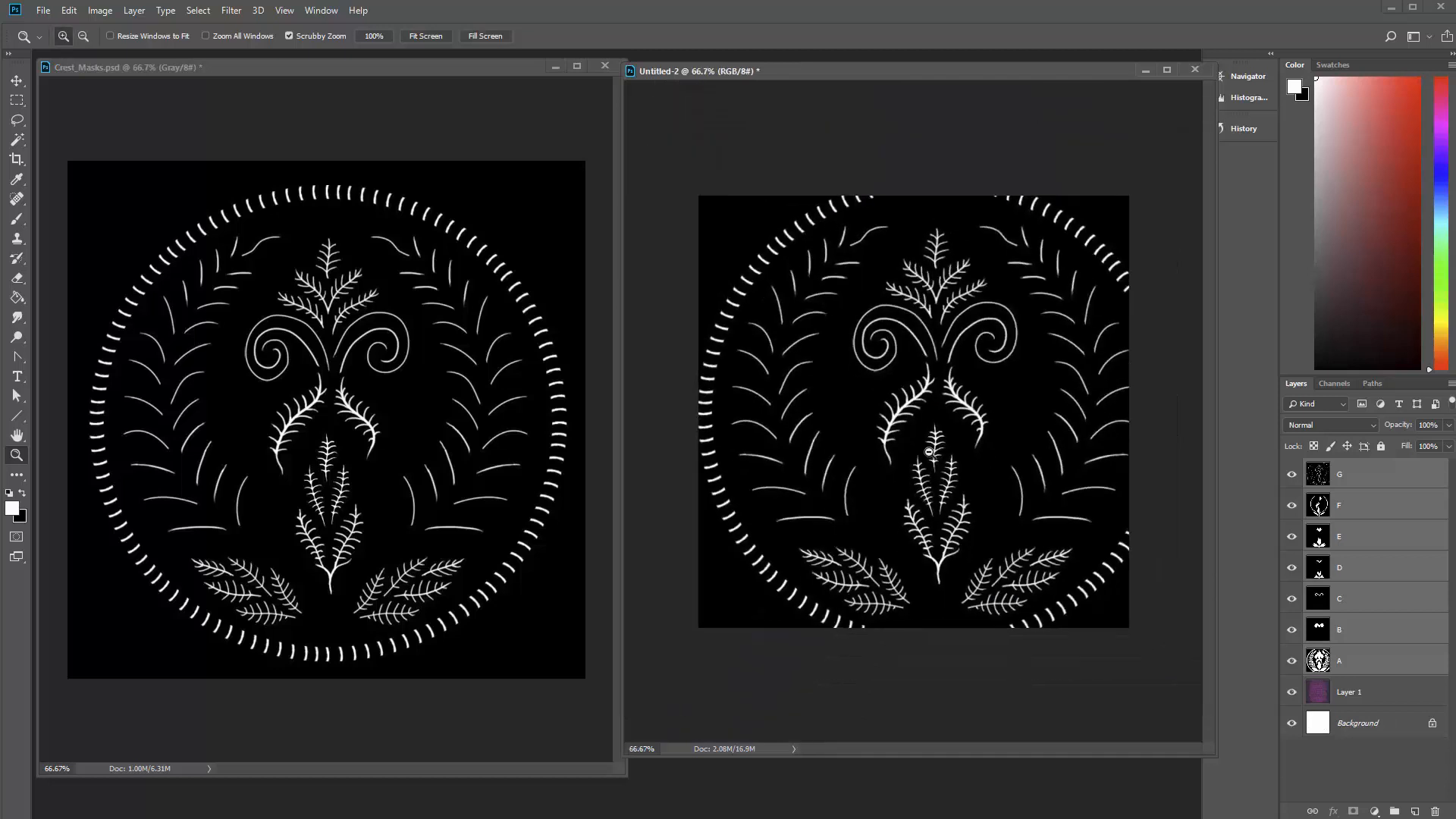
drag(1360, 480, 1435, 811)
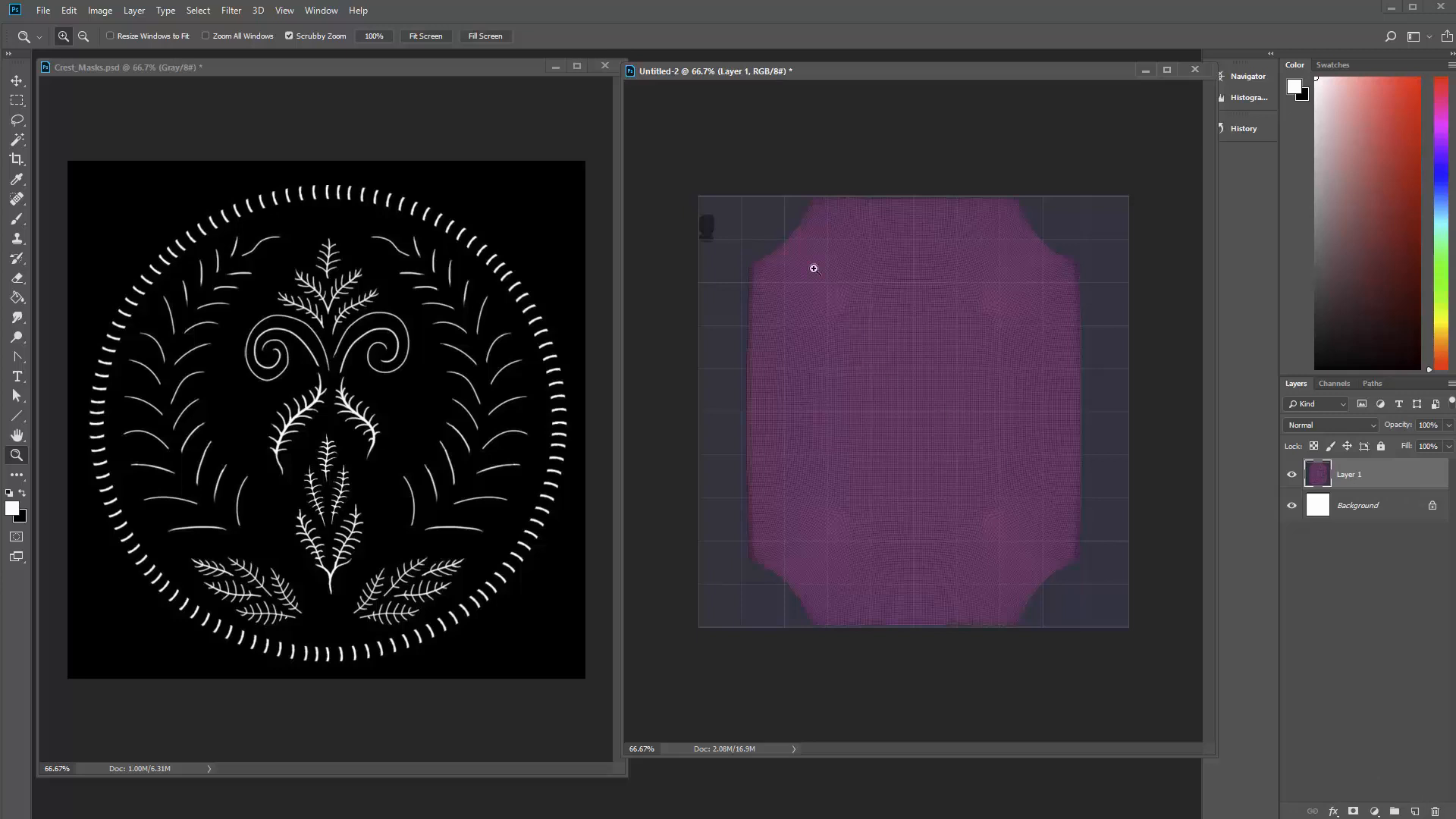
Resize the UV layout image to a width of 1200 pixels, keeping its proportions.
click(108, 13)
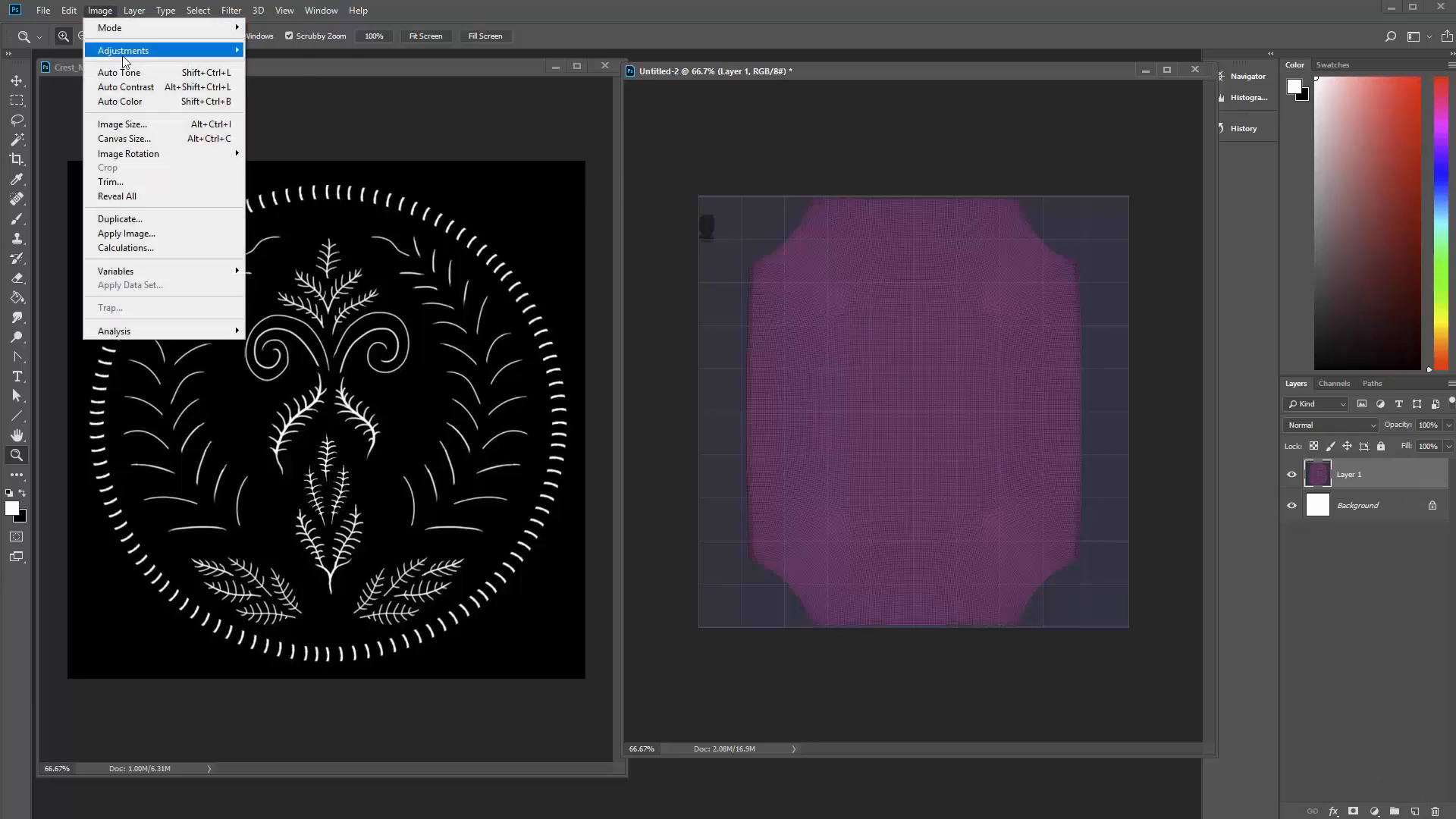
click(123, 121)
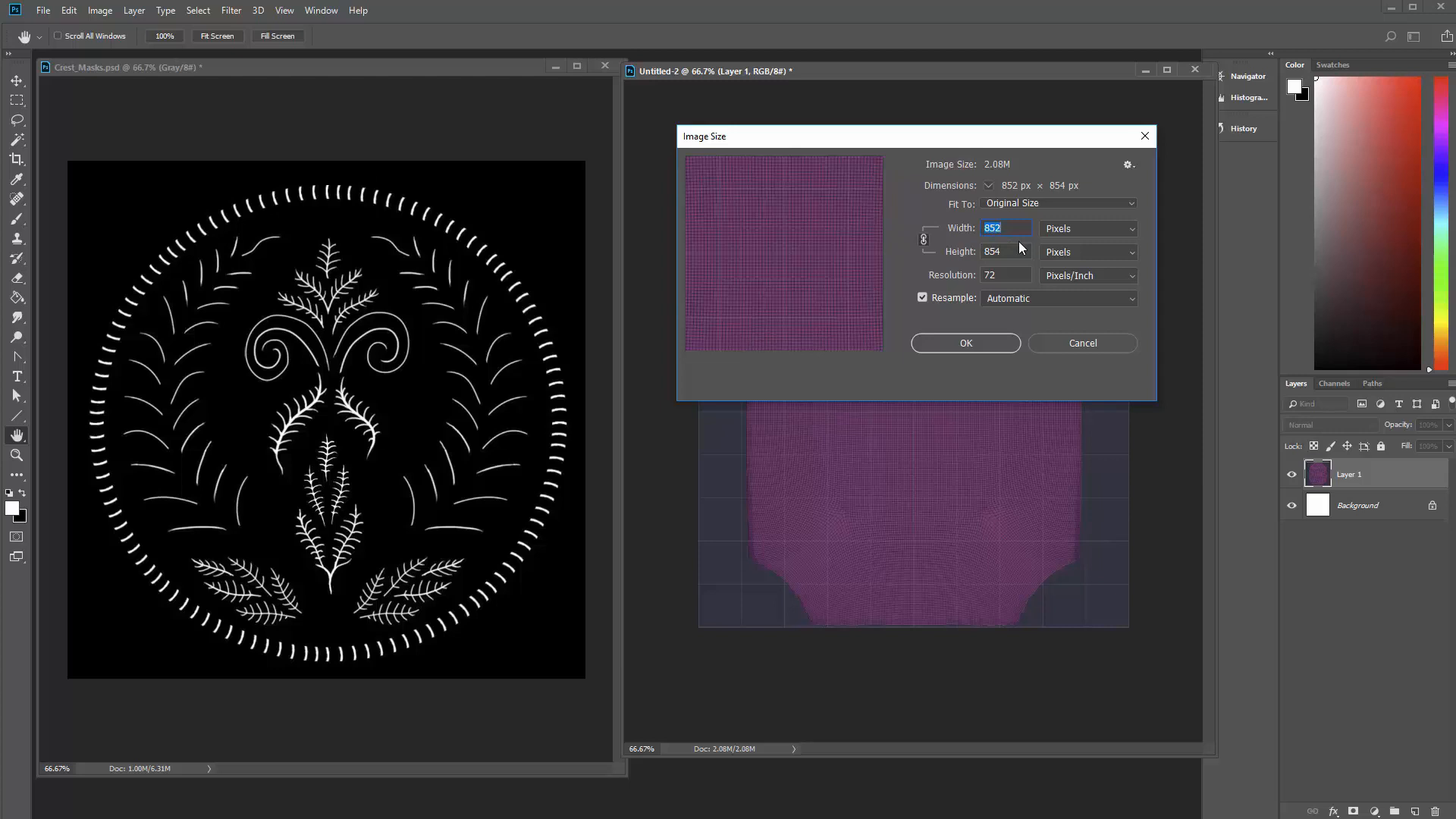
text(1200)
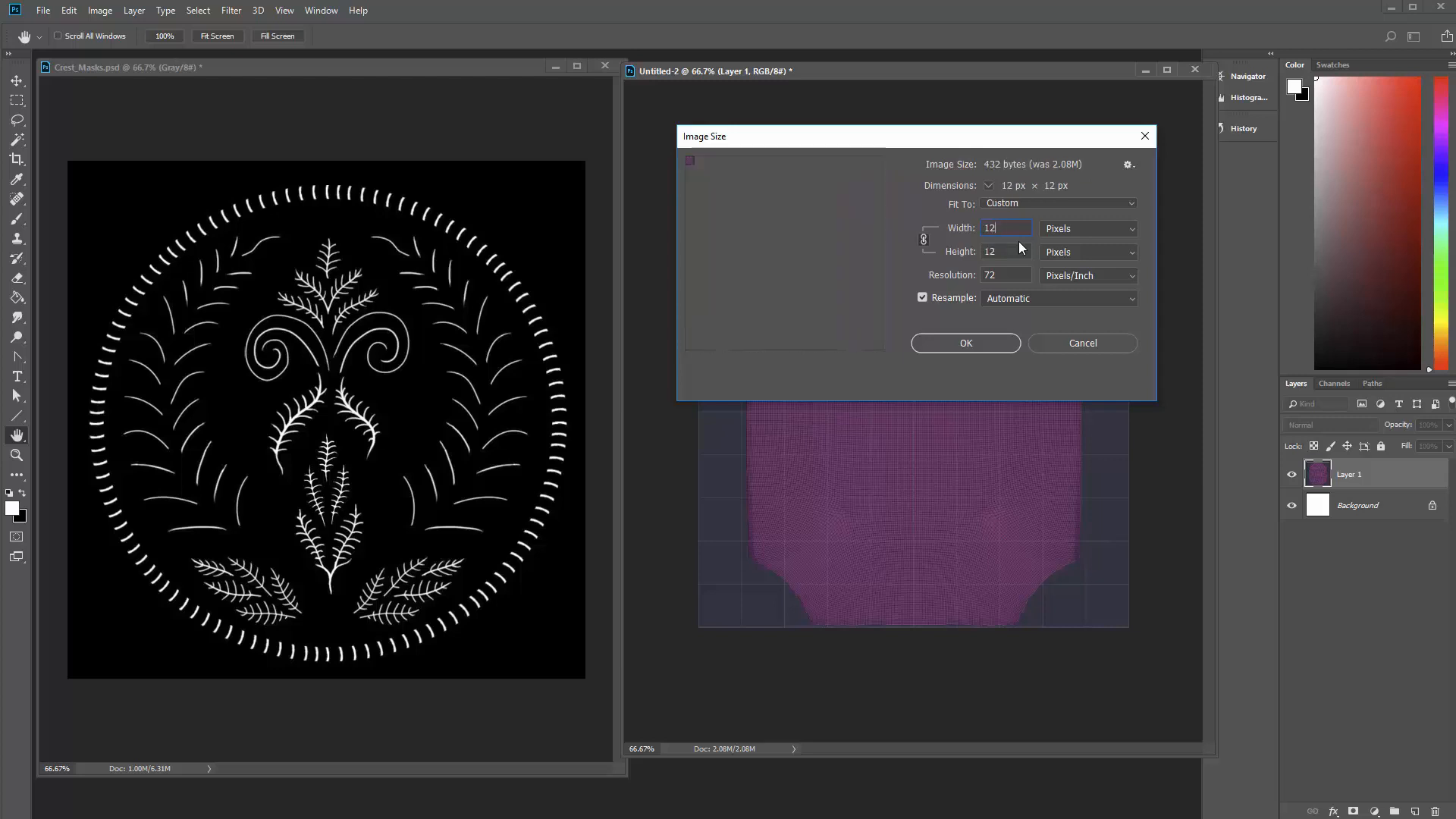
click(972, 343)
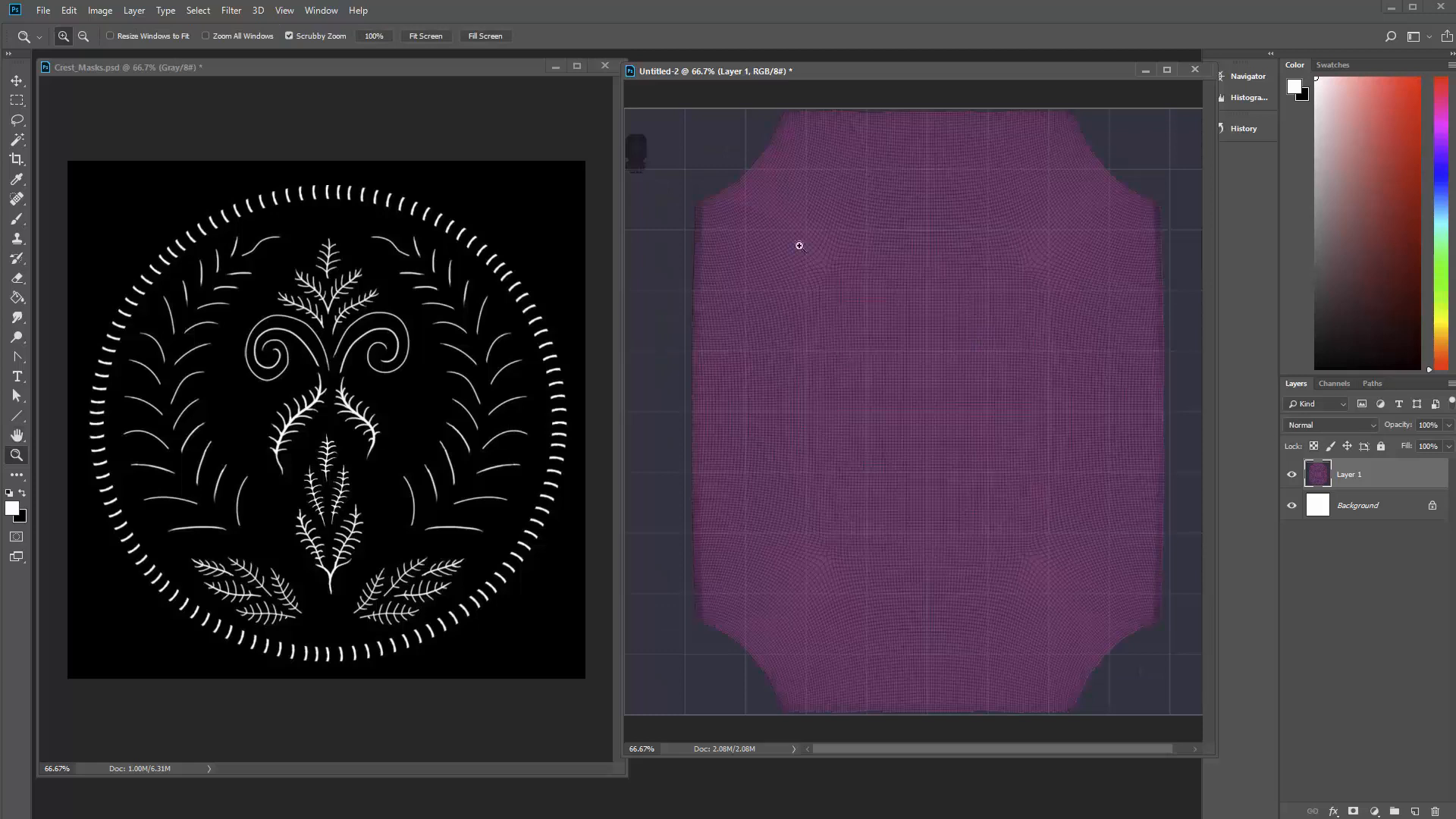
Copy mask layers A through G from Crest_Masks.psd into the UV layout document and centre them over the amulet layout.
click(339, 70)
key(v)
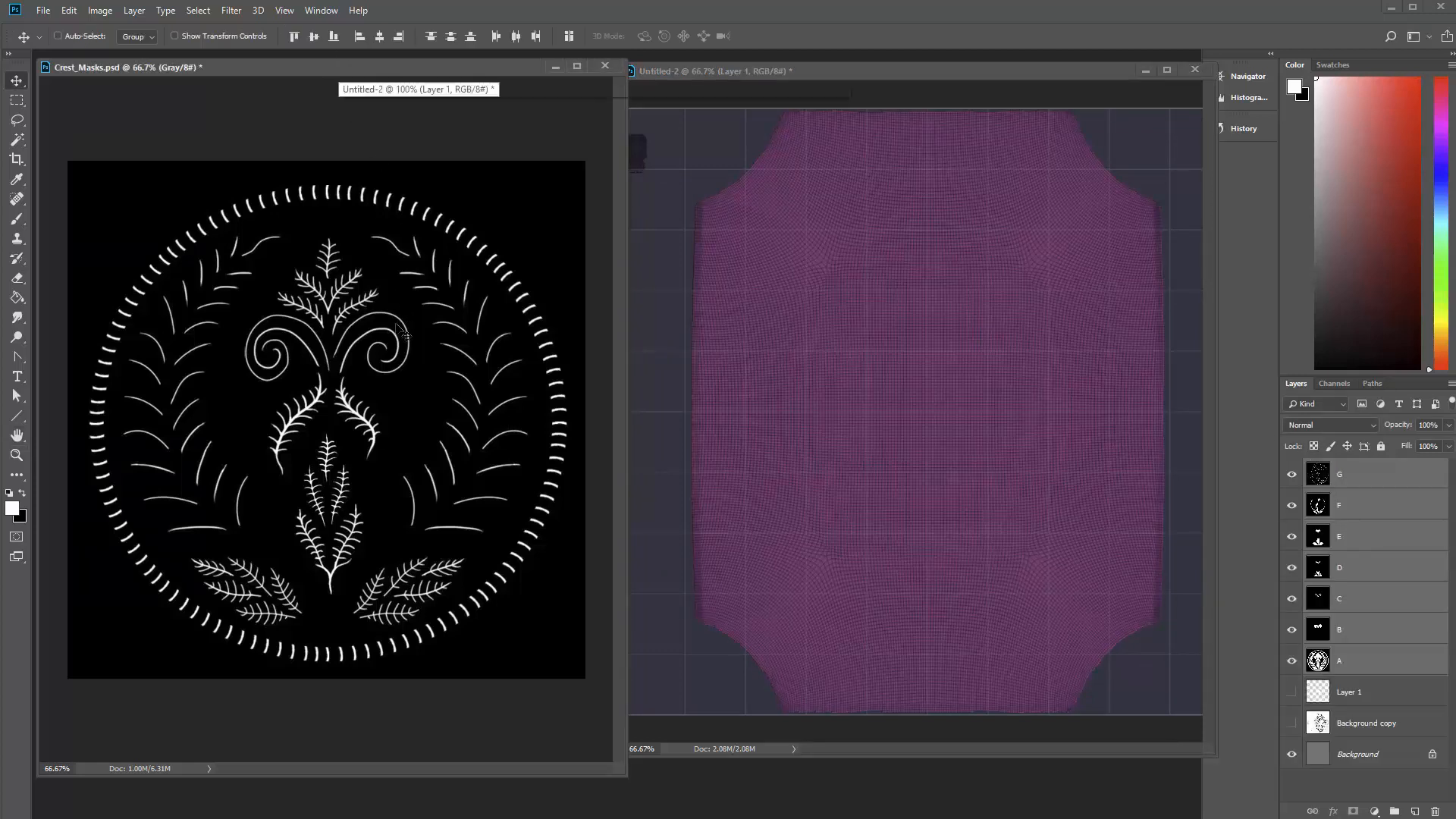
drag(403, 331, 966, 385)
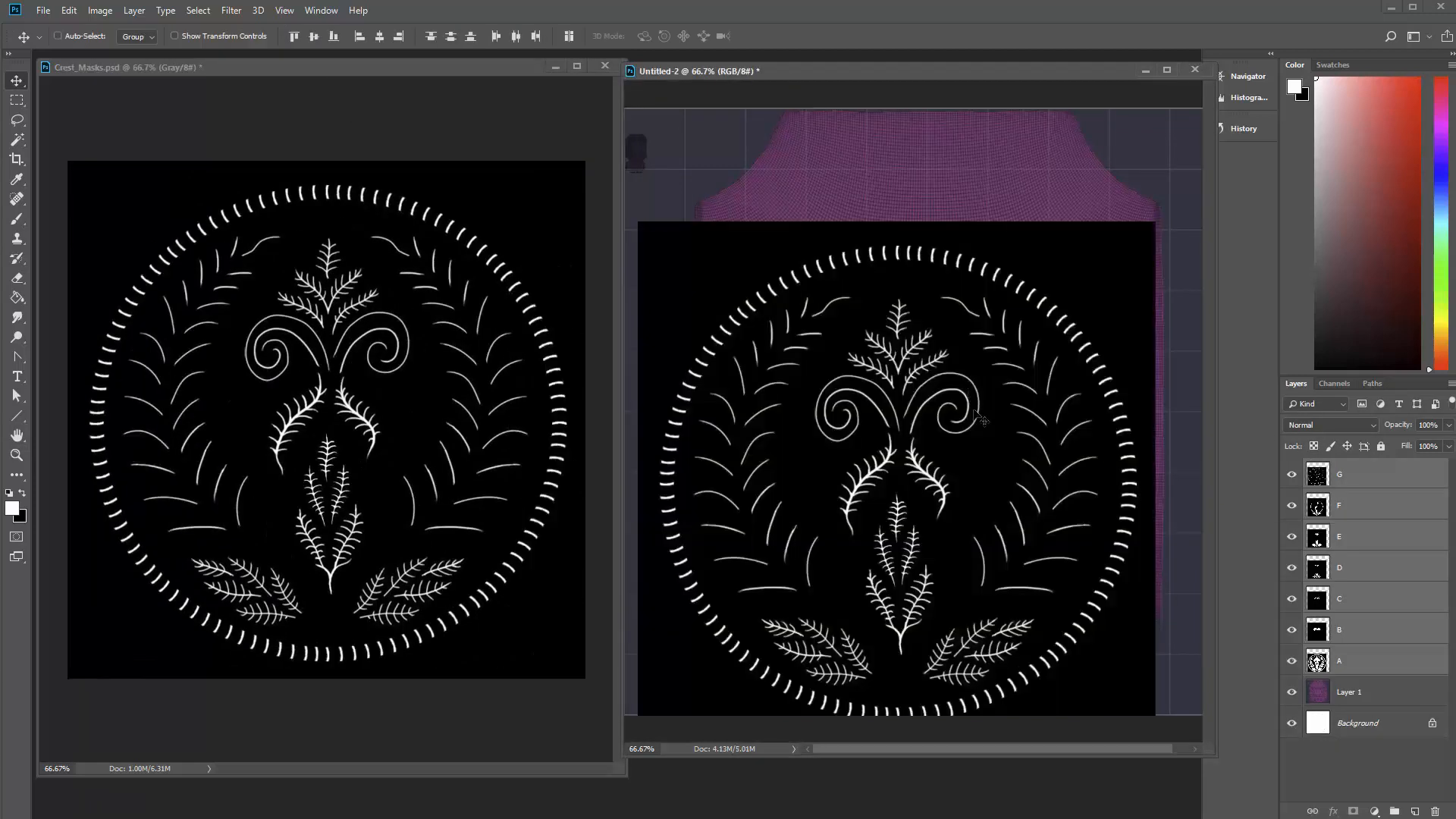
drag(940, 497, 966, 418)
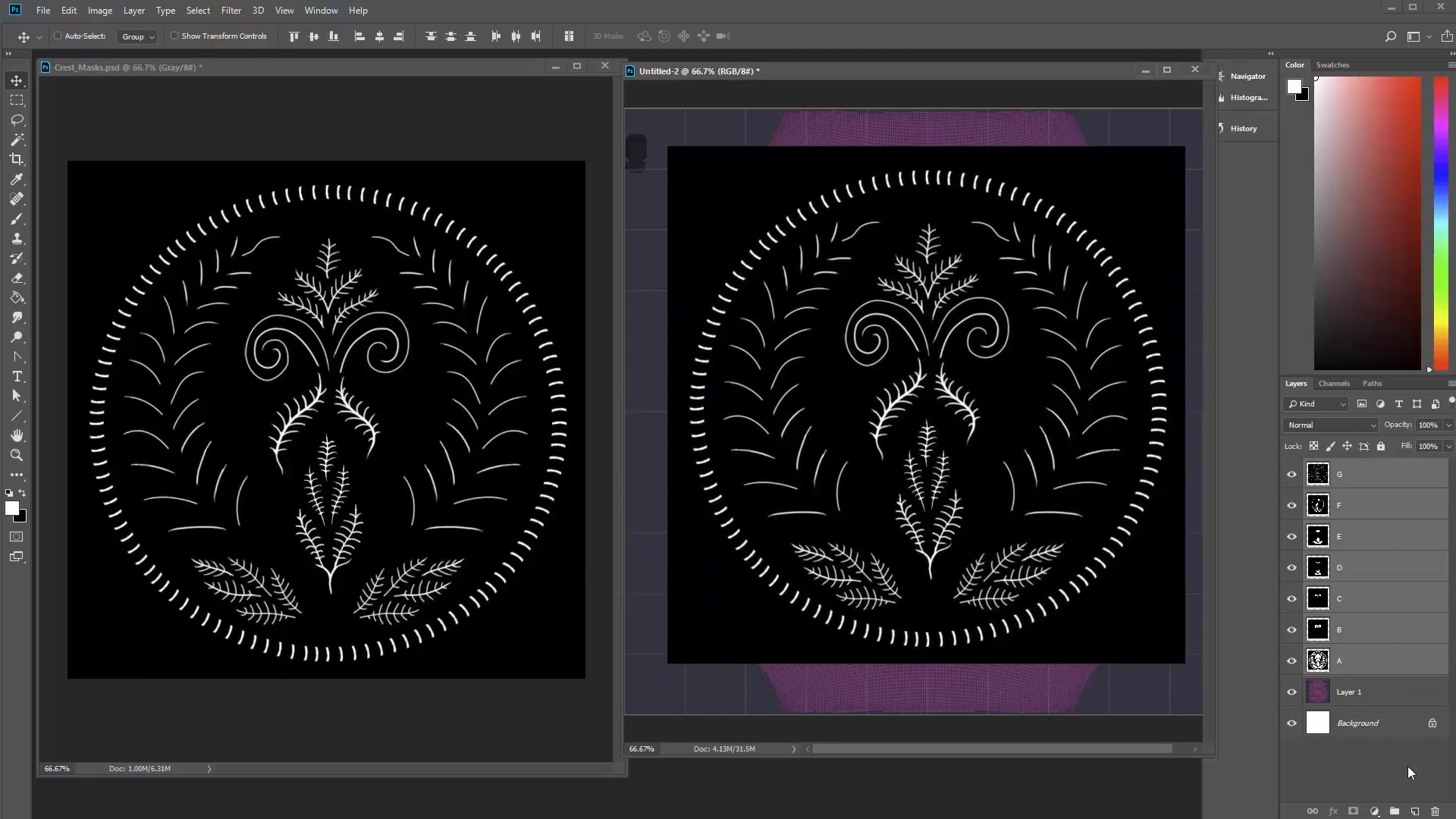
Group the copied mask layers A through G and name the group Alpha.
click(1395, 811)
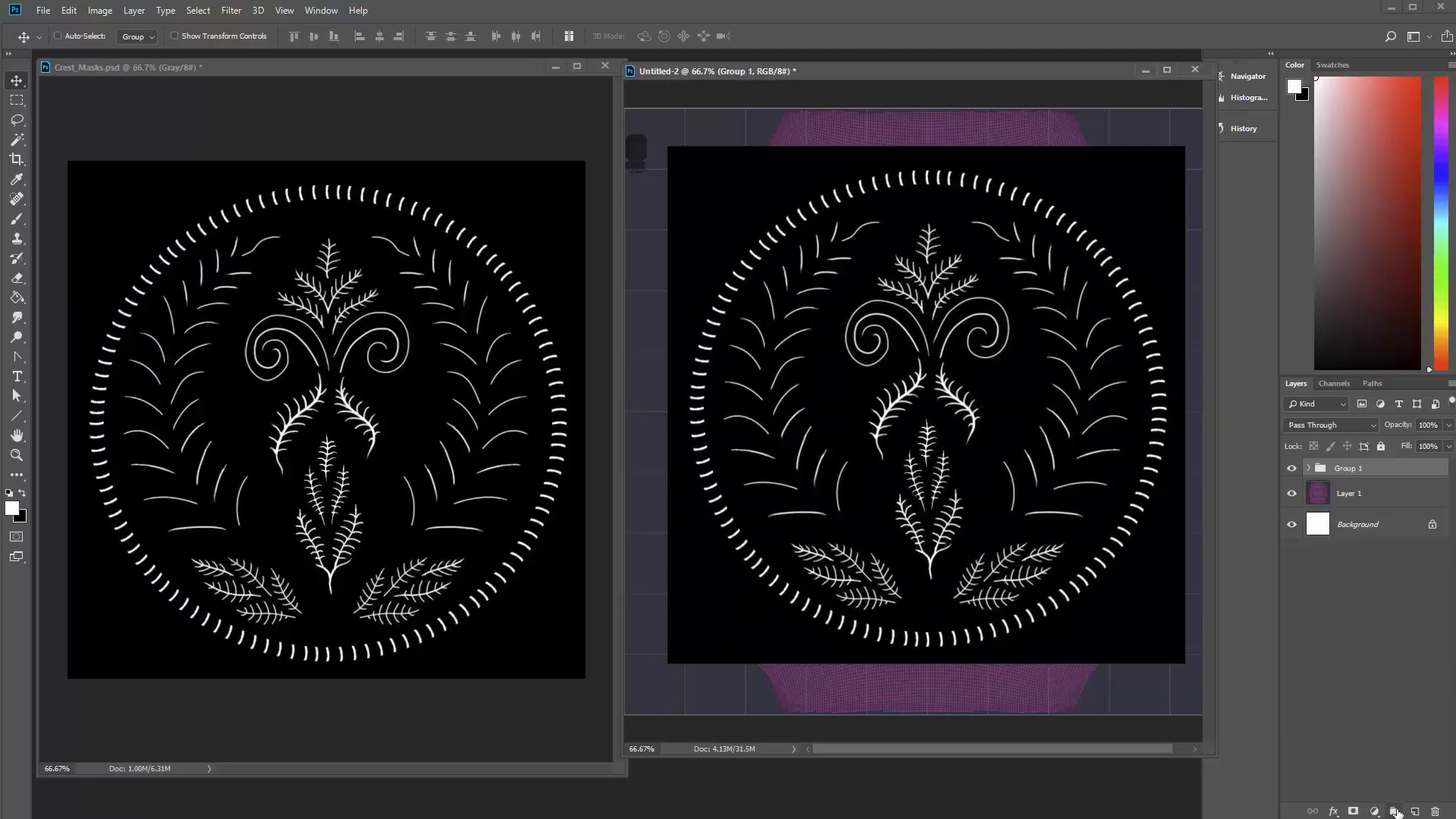
click(1307, 469)
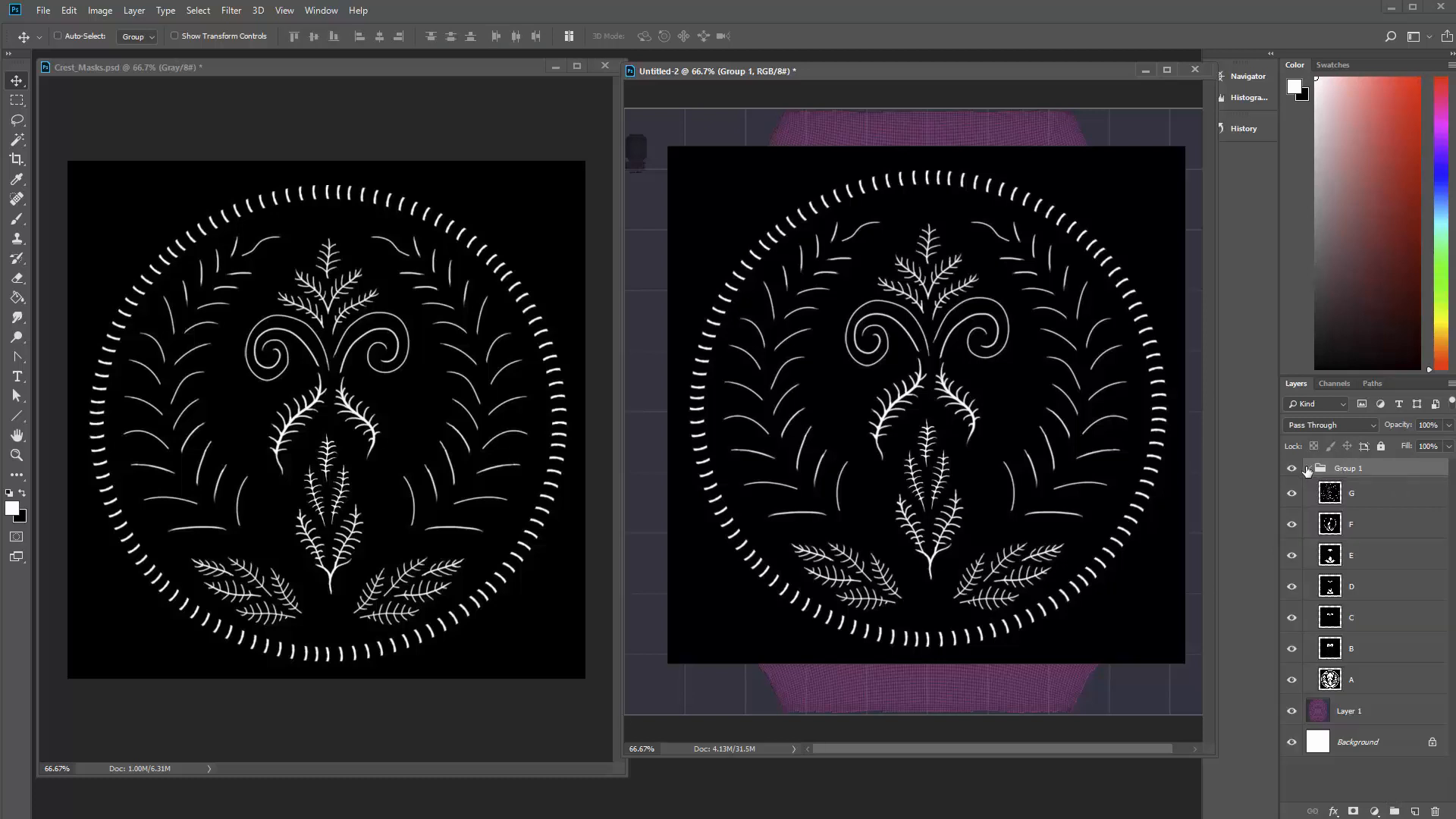
click(1307, 468)
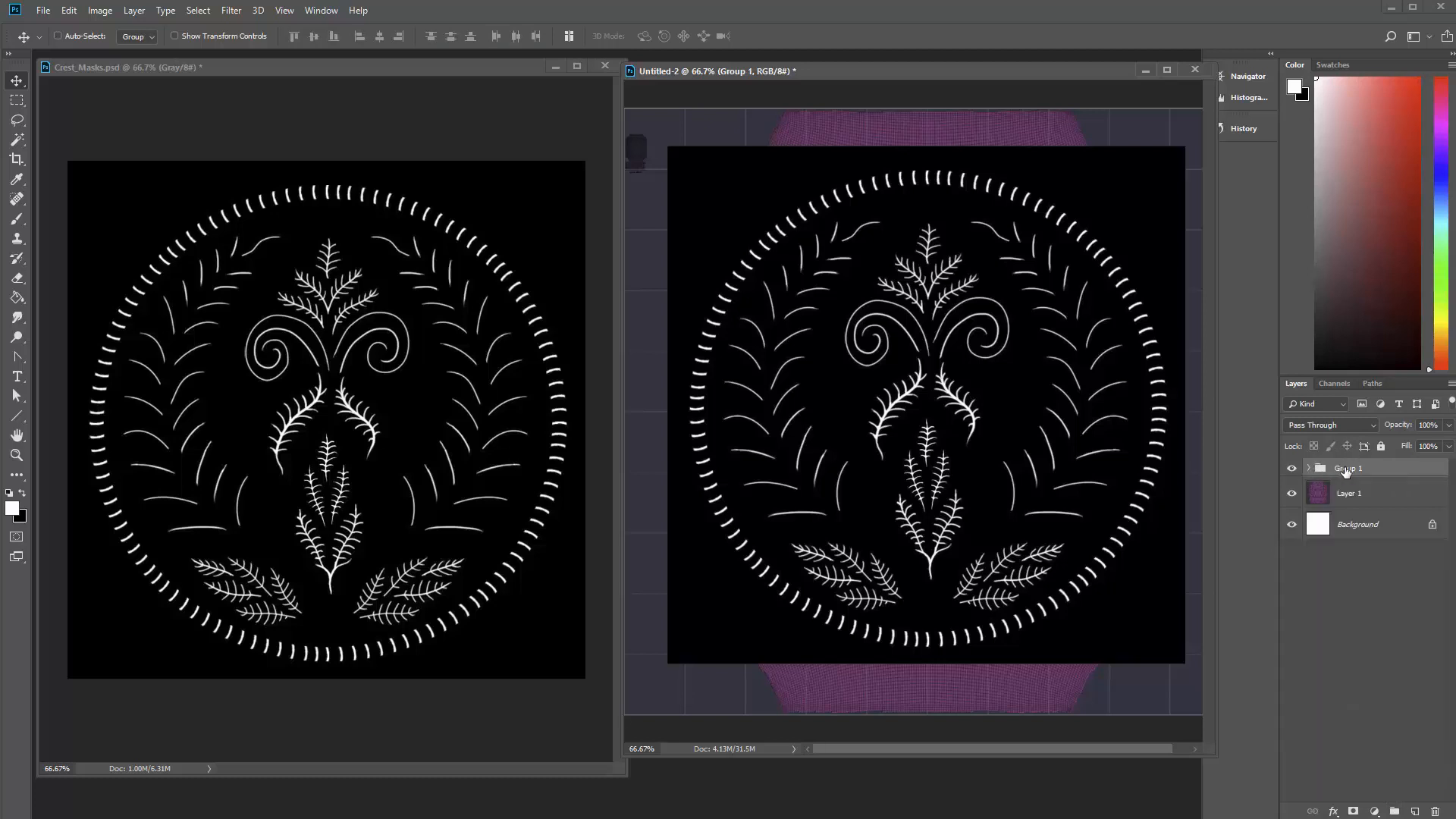
double_click(1346, 469)
text(Alpha)
key(Return)
Set the Alpha group's blend mode to Screen and hide its layers B through G, keeping only A shown.
click(1372, 423)
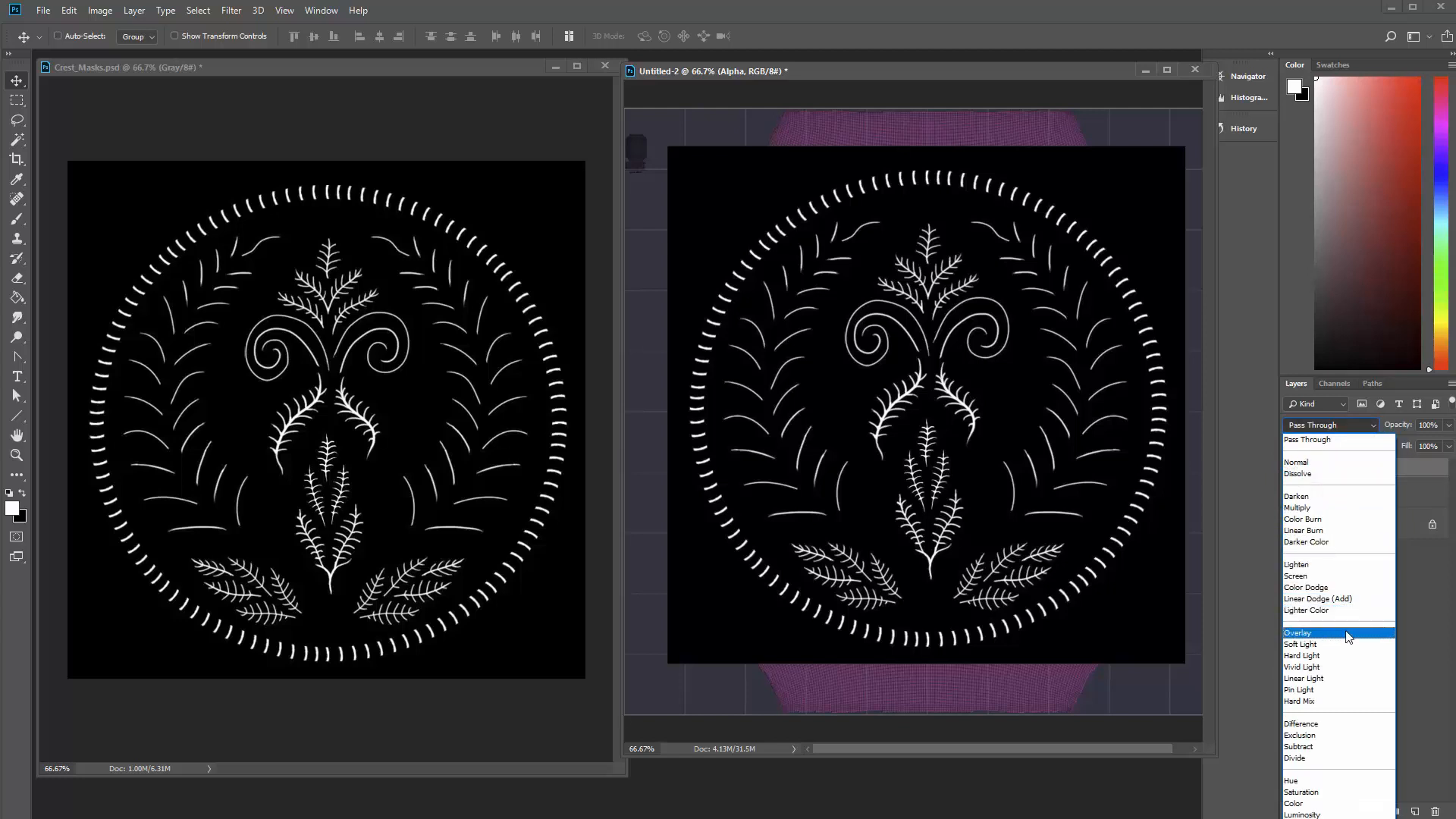
click(1333, 576)
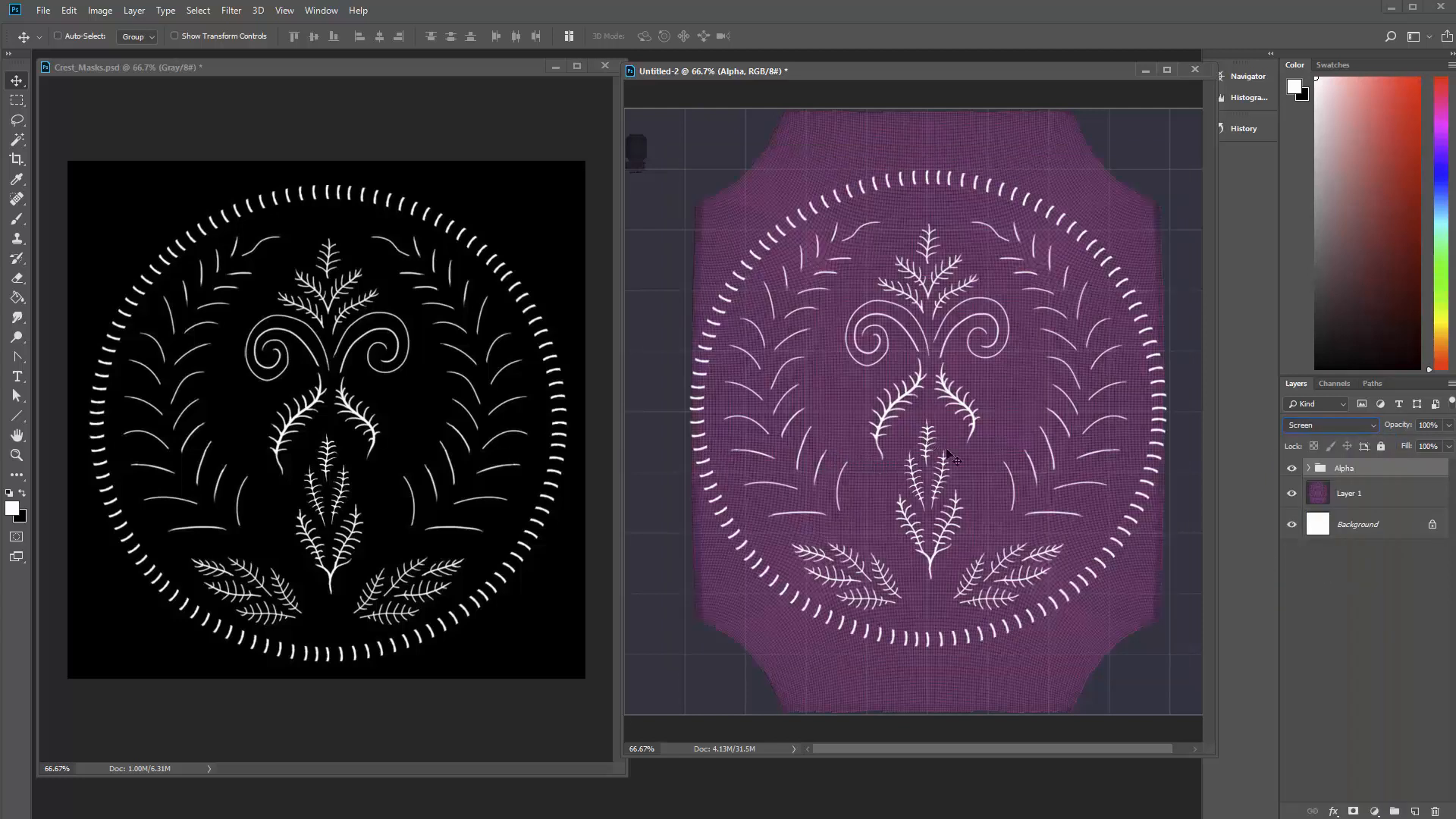
click(1307, 468)
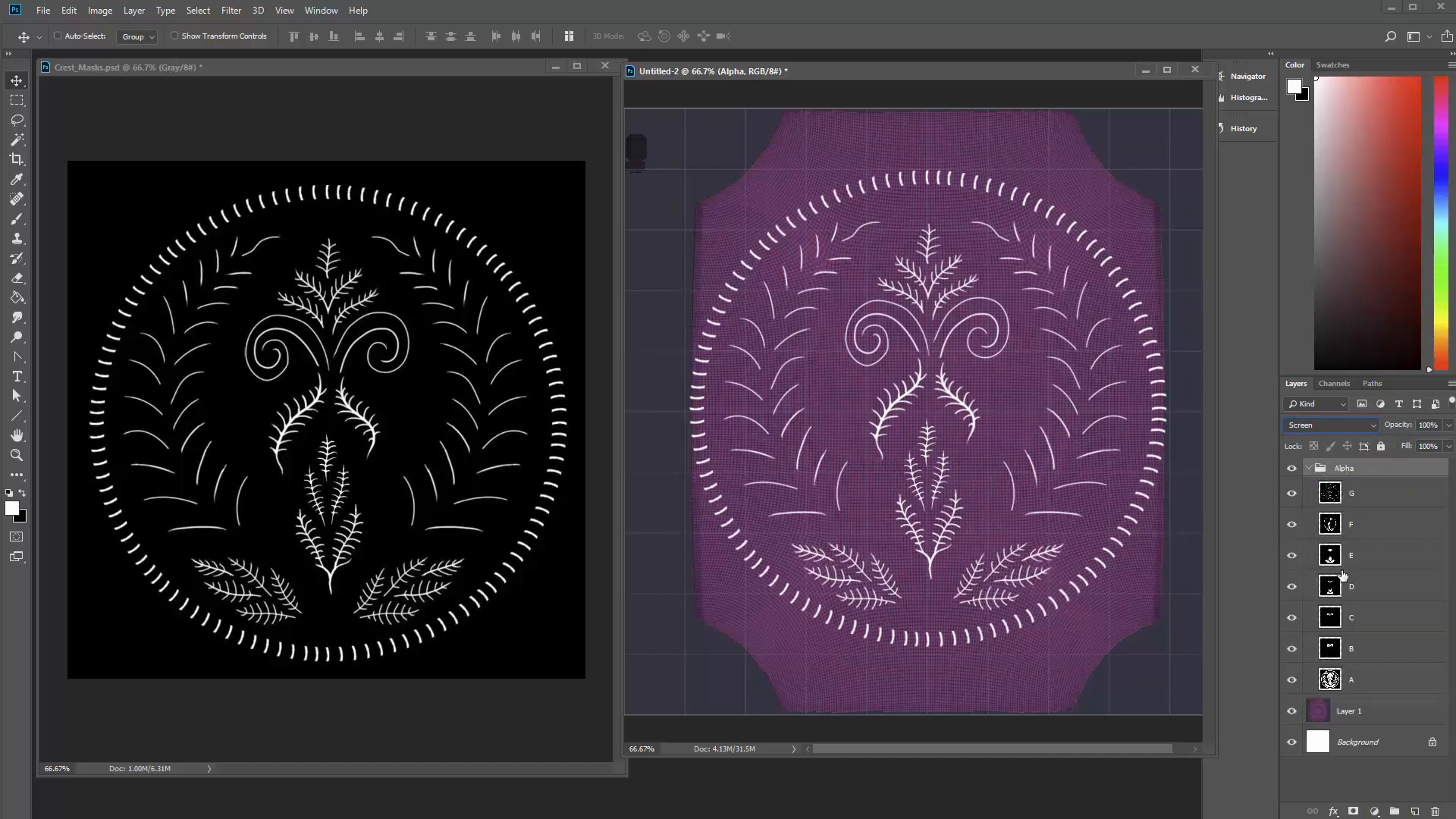
drag(1291, 648, 1290, 501)
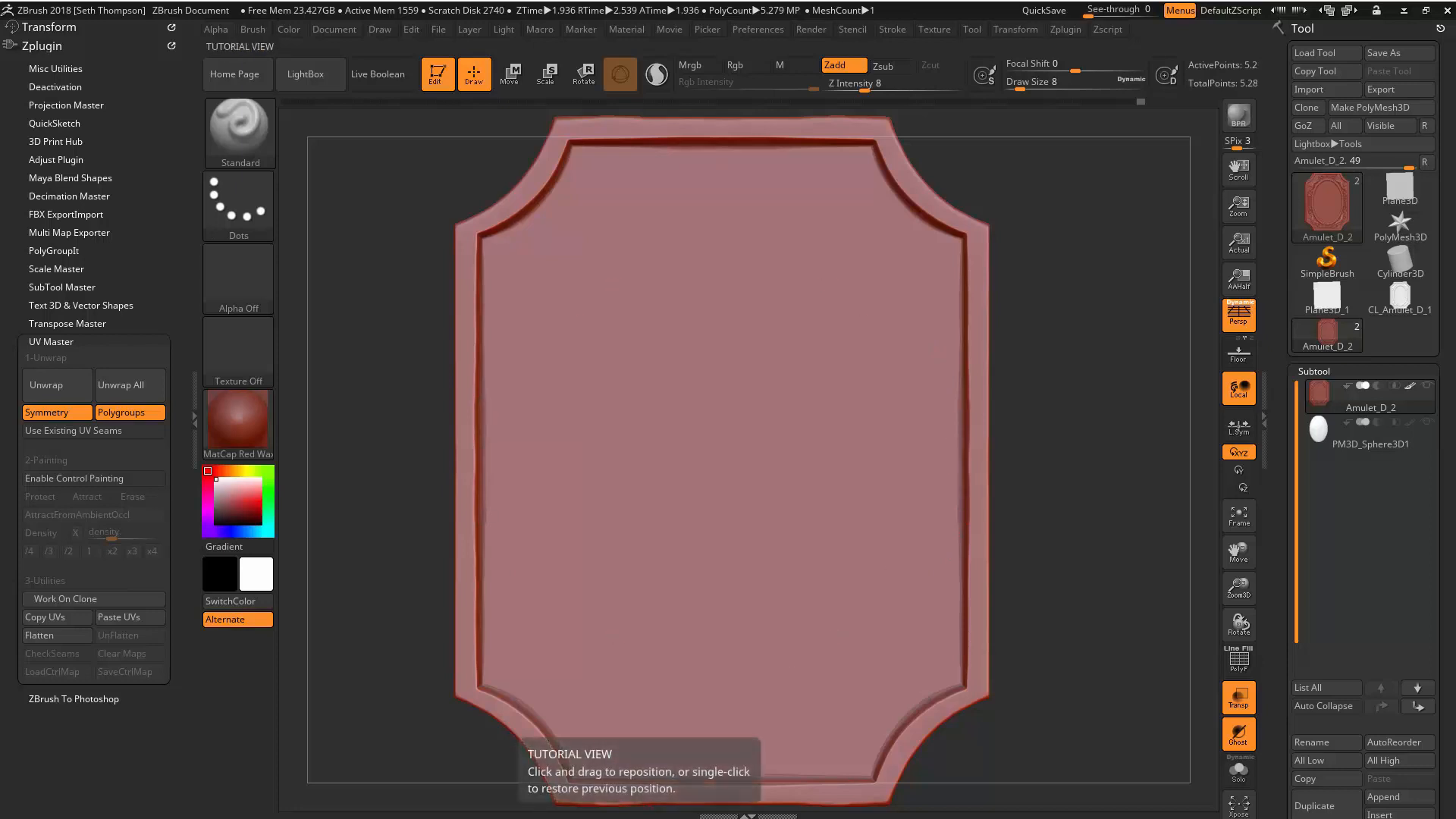
Return to Photoshop from ZBrush, minimize Crest_Masks.psd, and move and enlarge the UV layout window so the whole image fits.
click(645, 818)
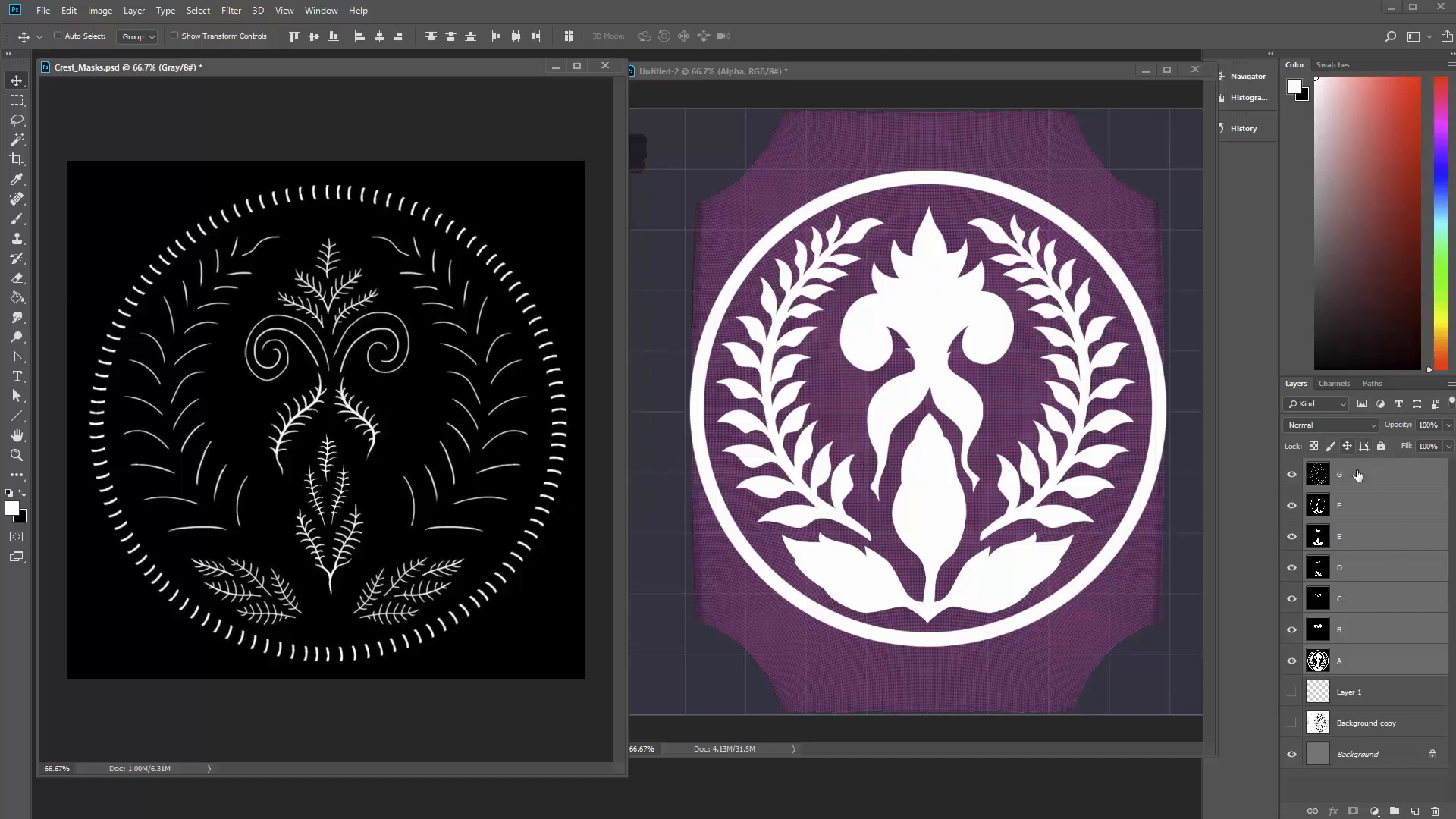
click(832, 76)
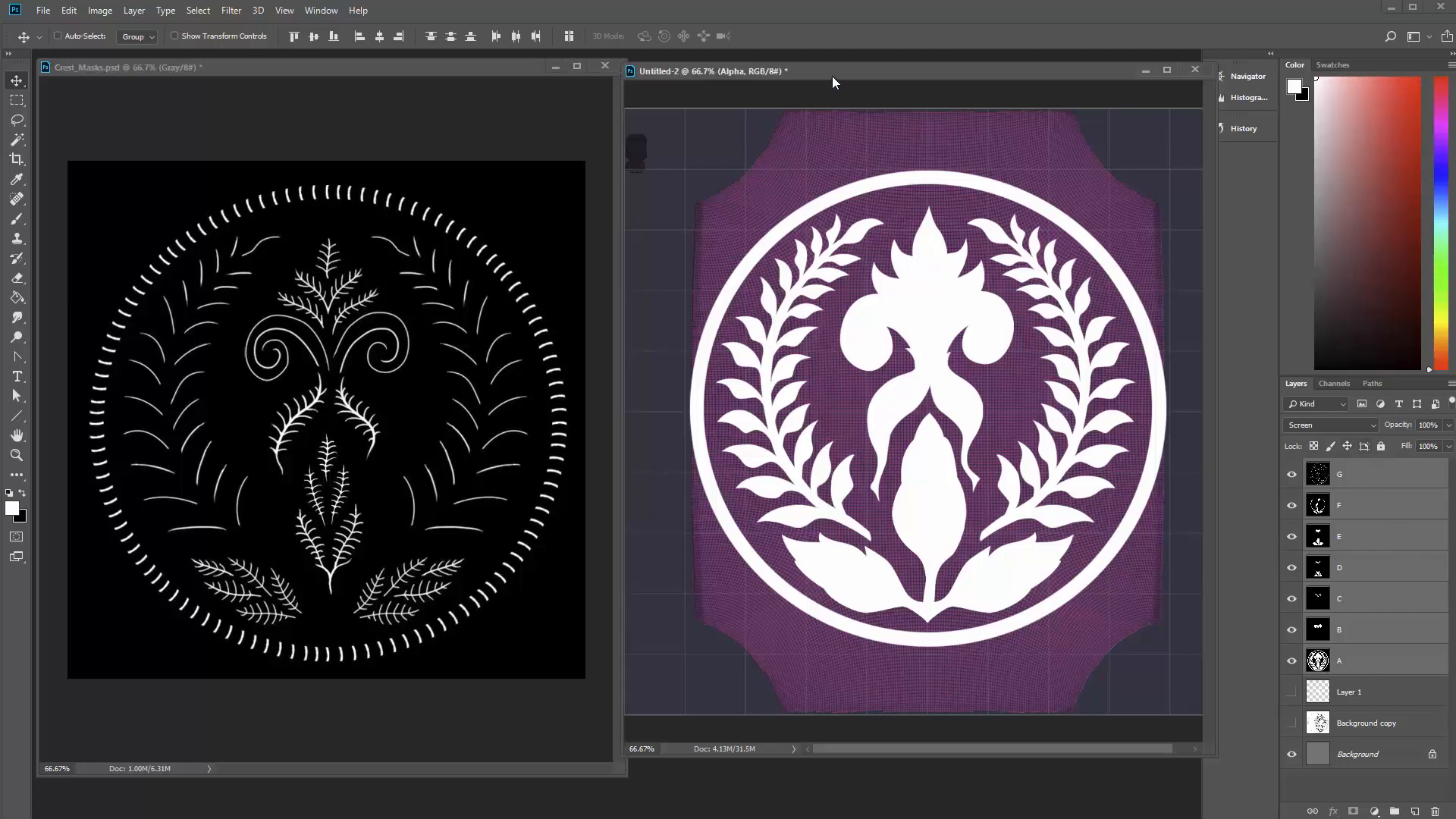
click(552, 66)
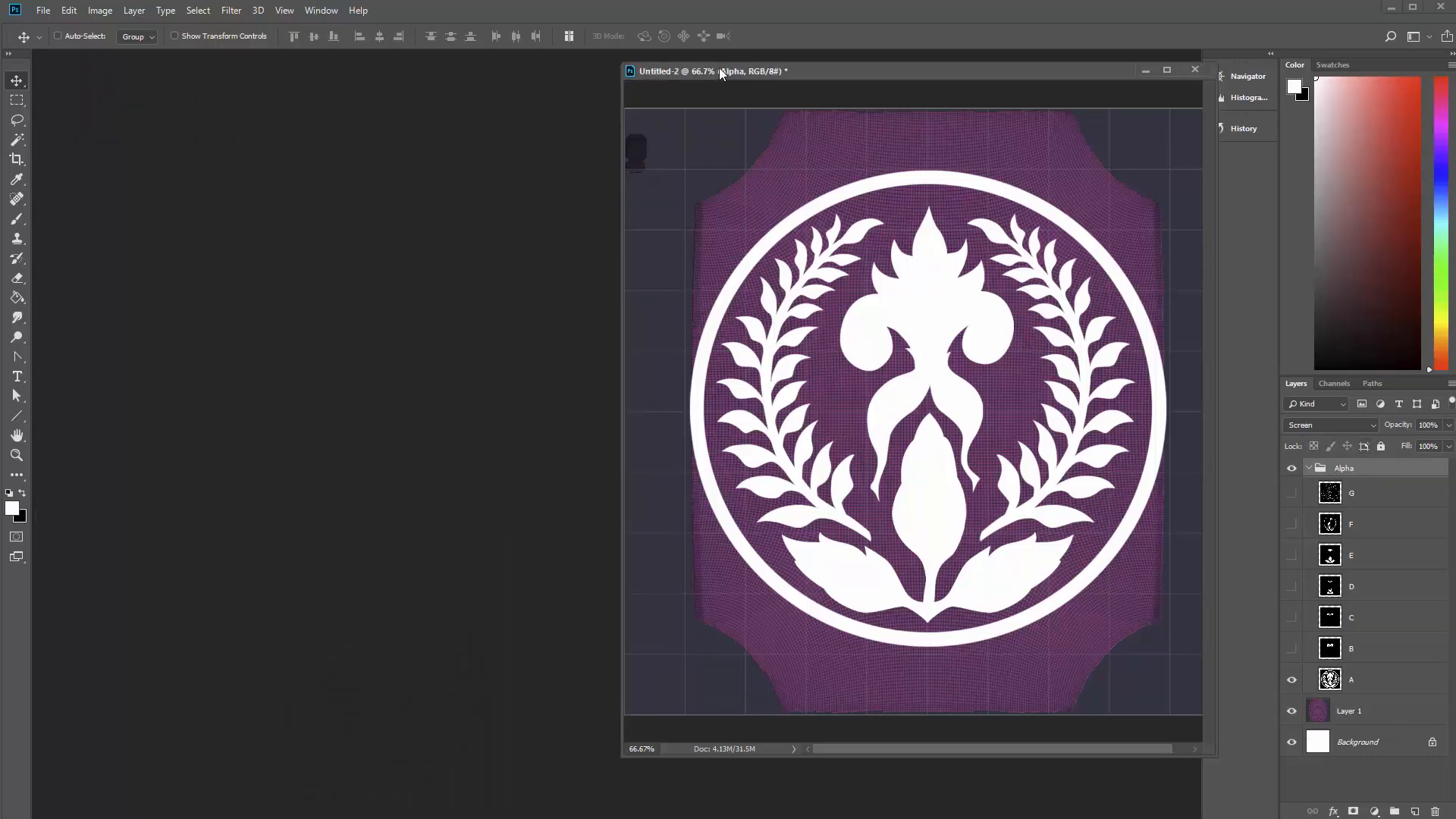
drag(719, 68, 438, 73)
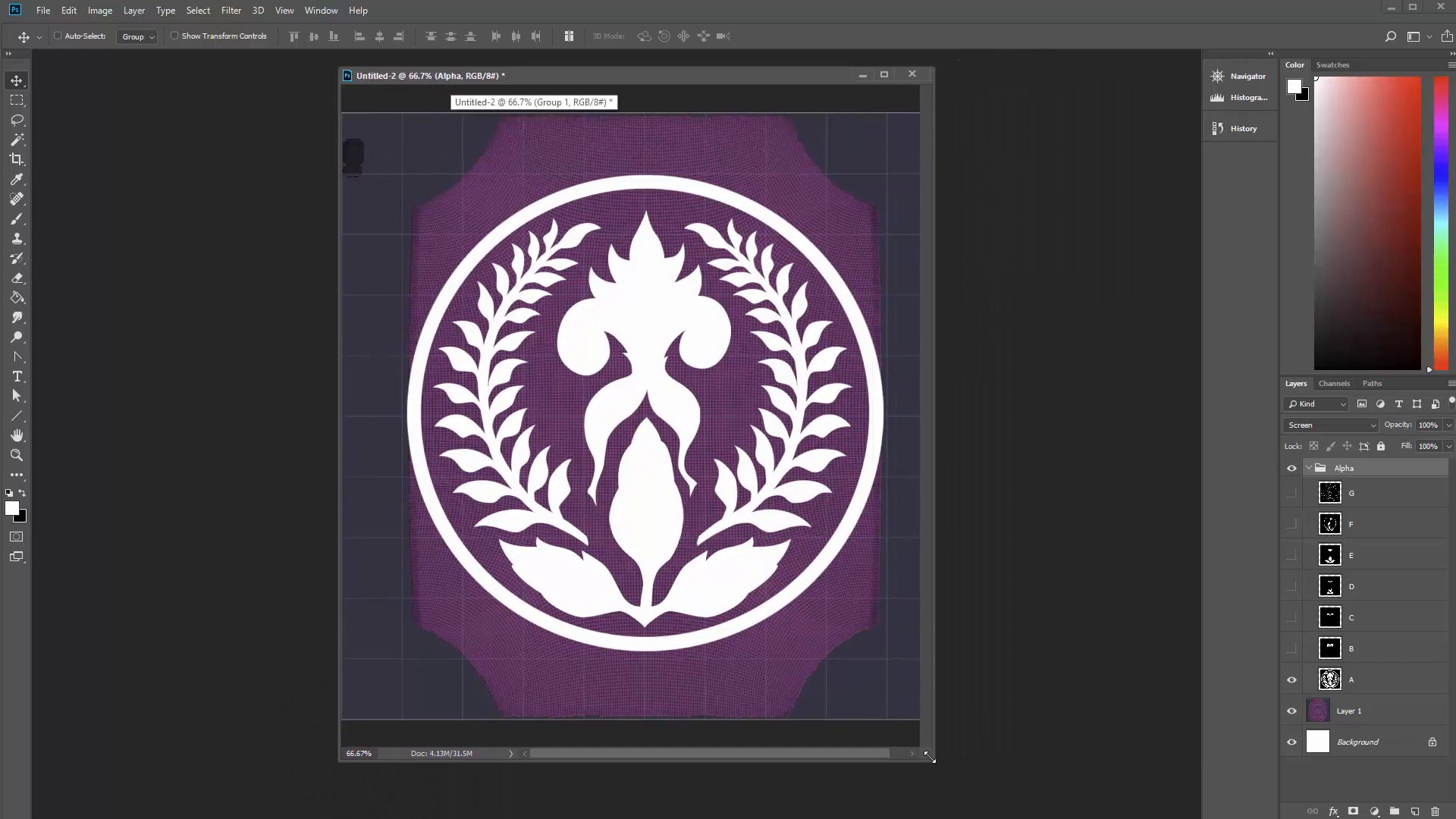
drag(933, 761, 1068, 804)
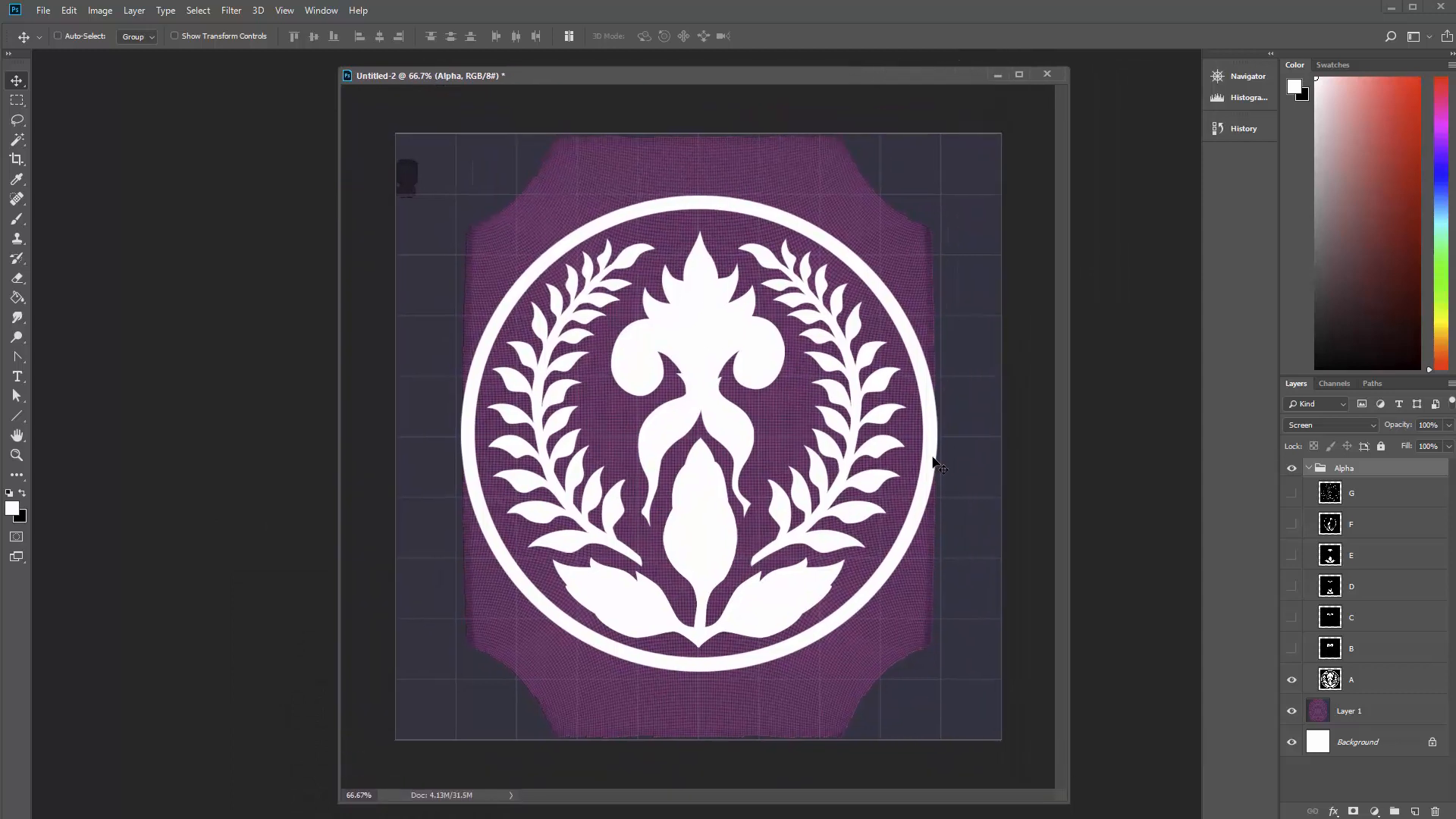
click(42, 11)
click(65, 183)
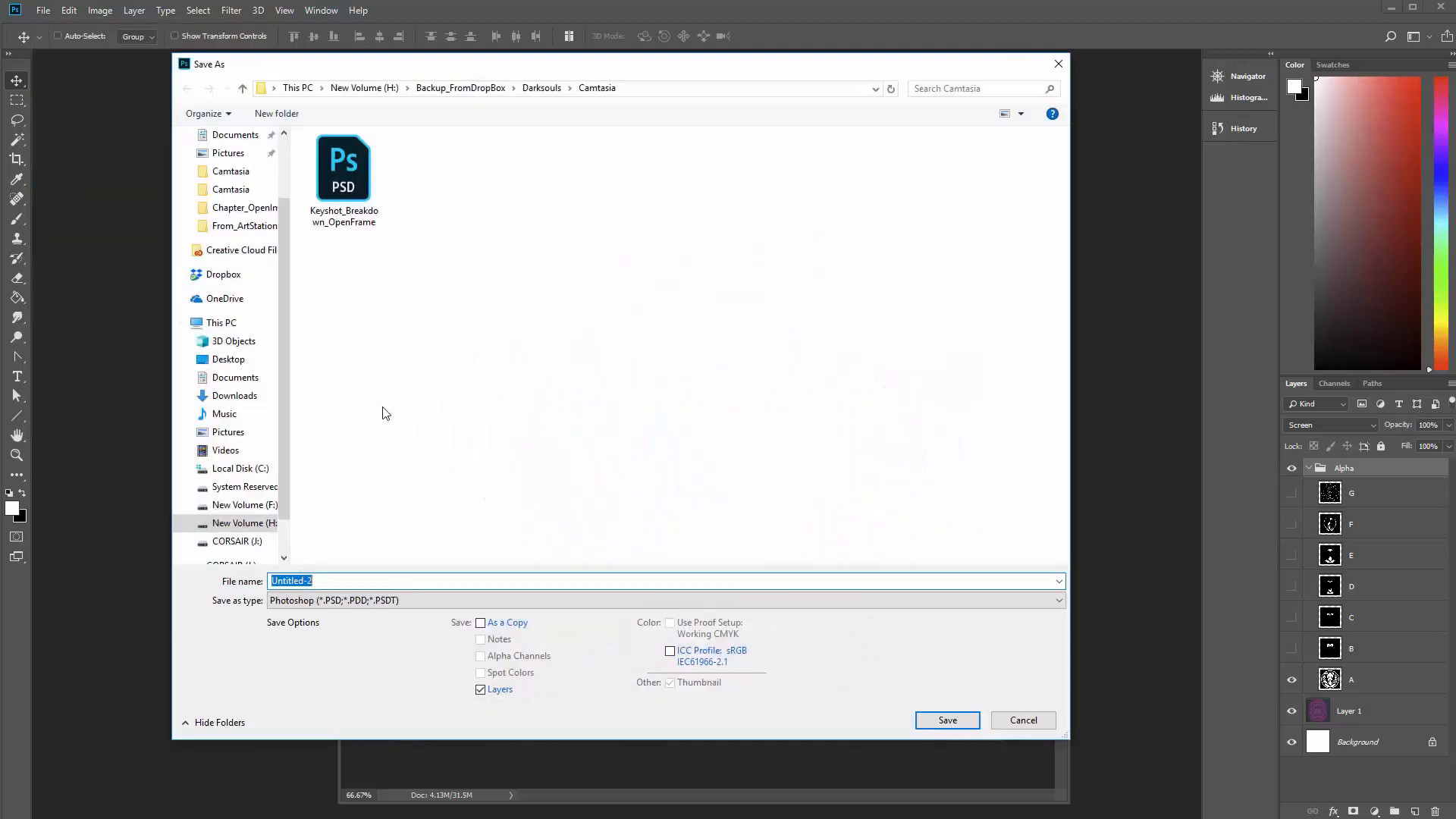
click(358, 193)
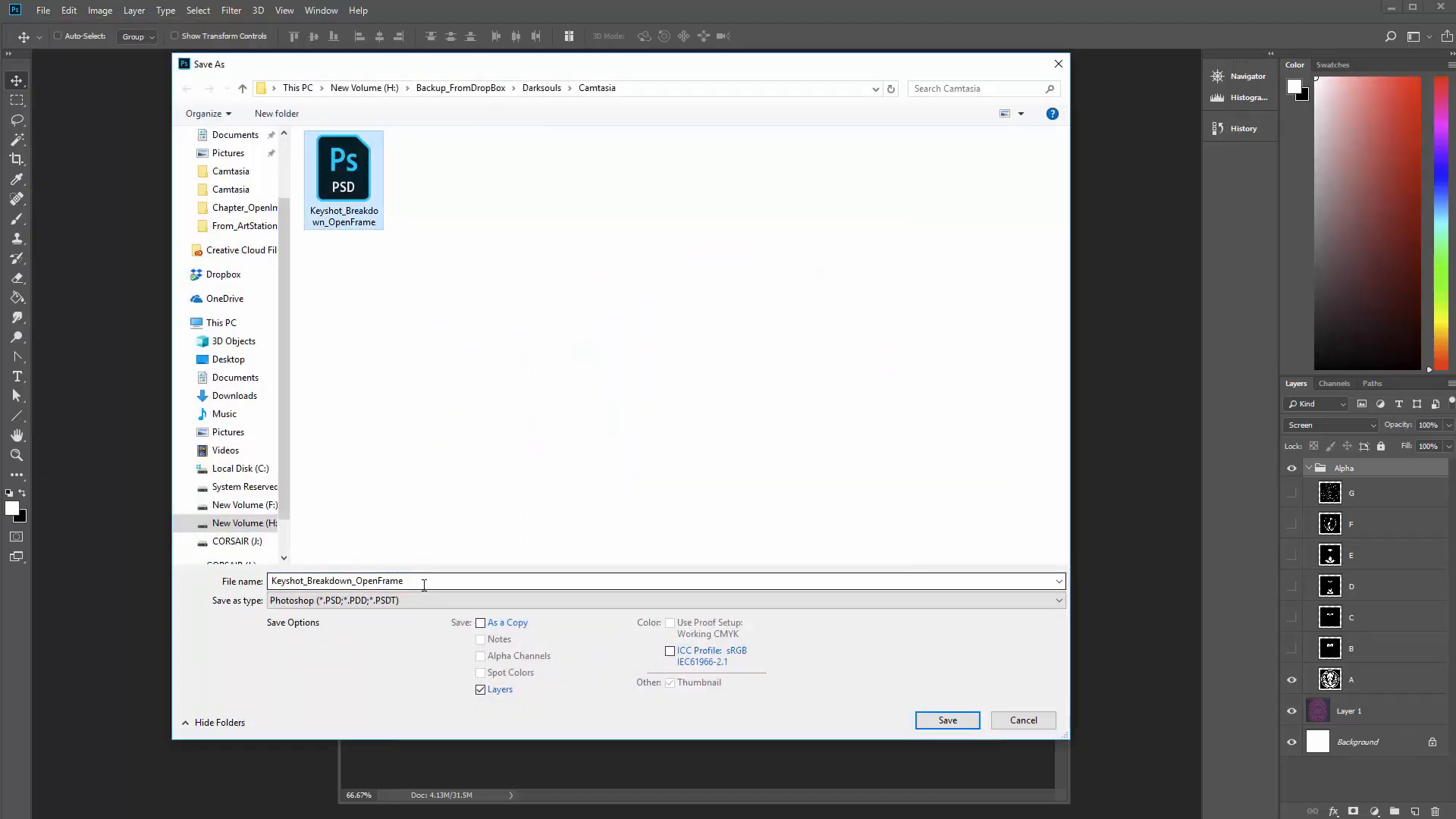
click(1022, 721)
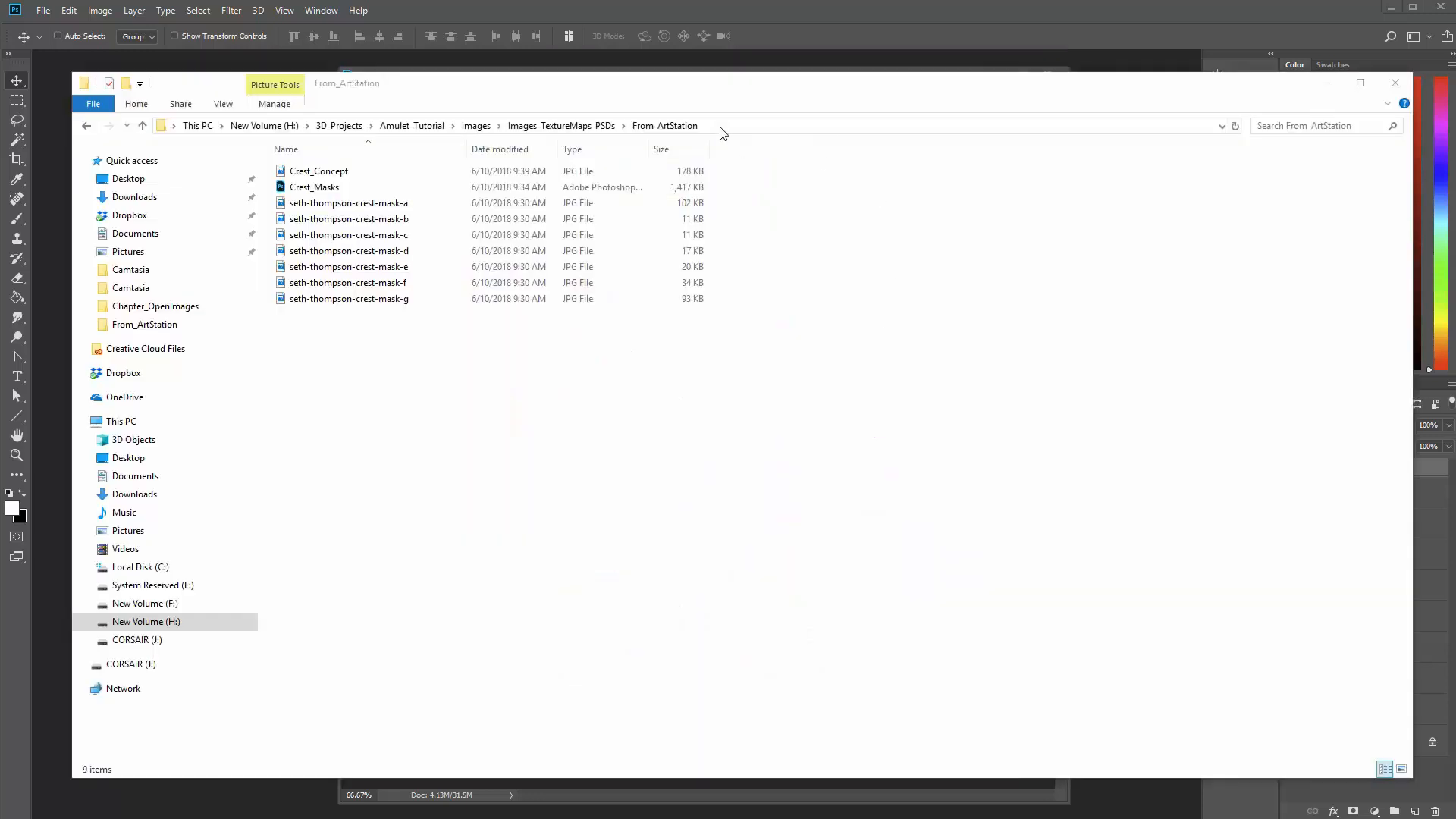
In File Explorer, copy the path of the From_ArtStation folder, then return to Photoshop.
click(721, 126)
key(ctrl+c)
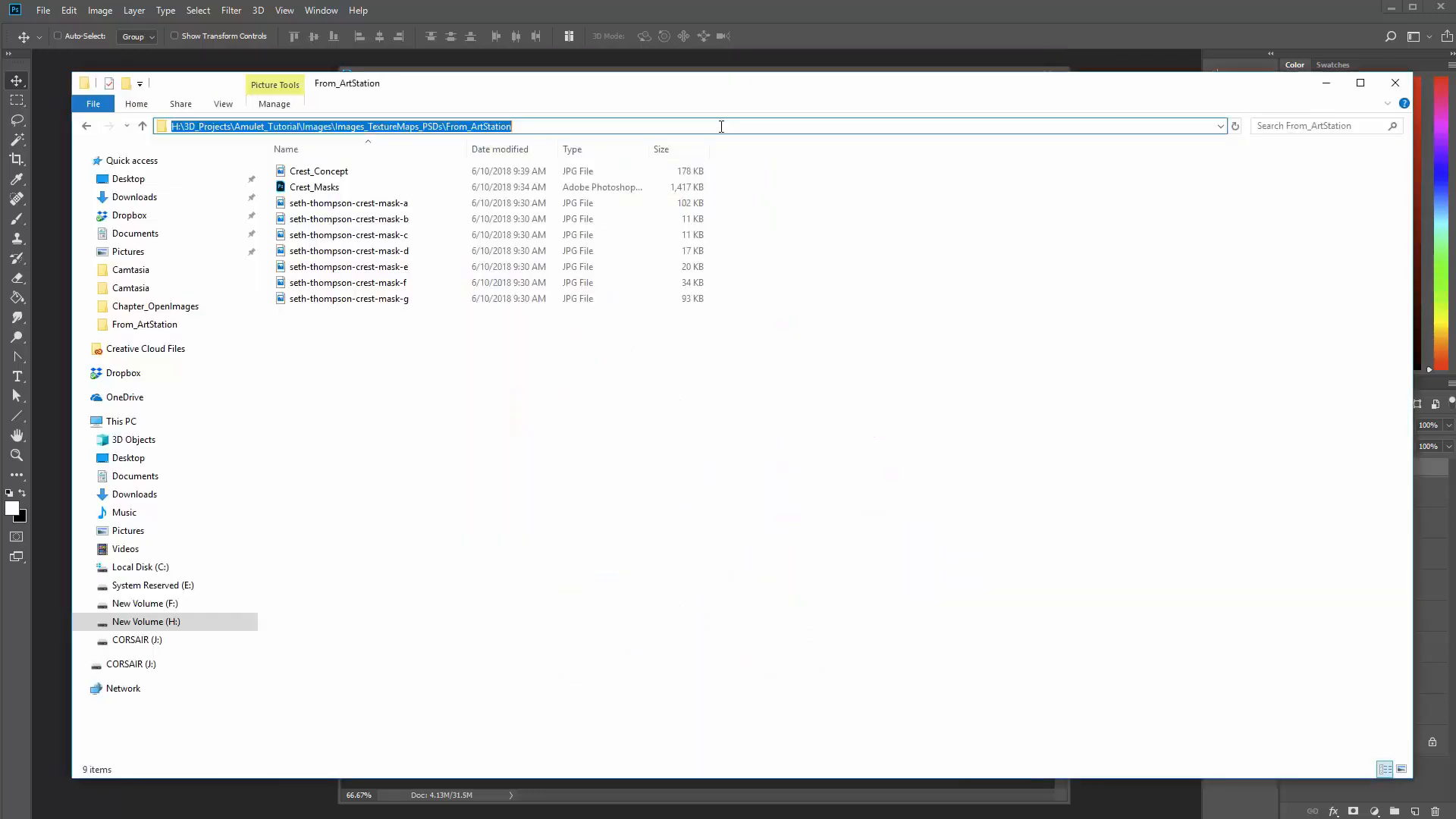
click(769, 33)
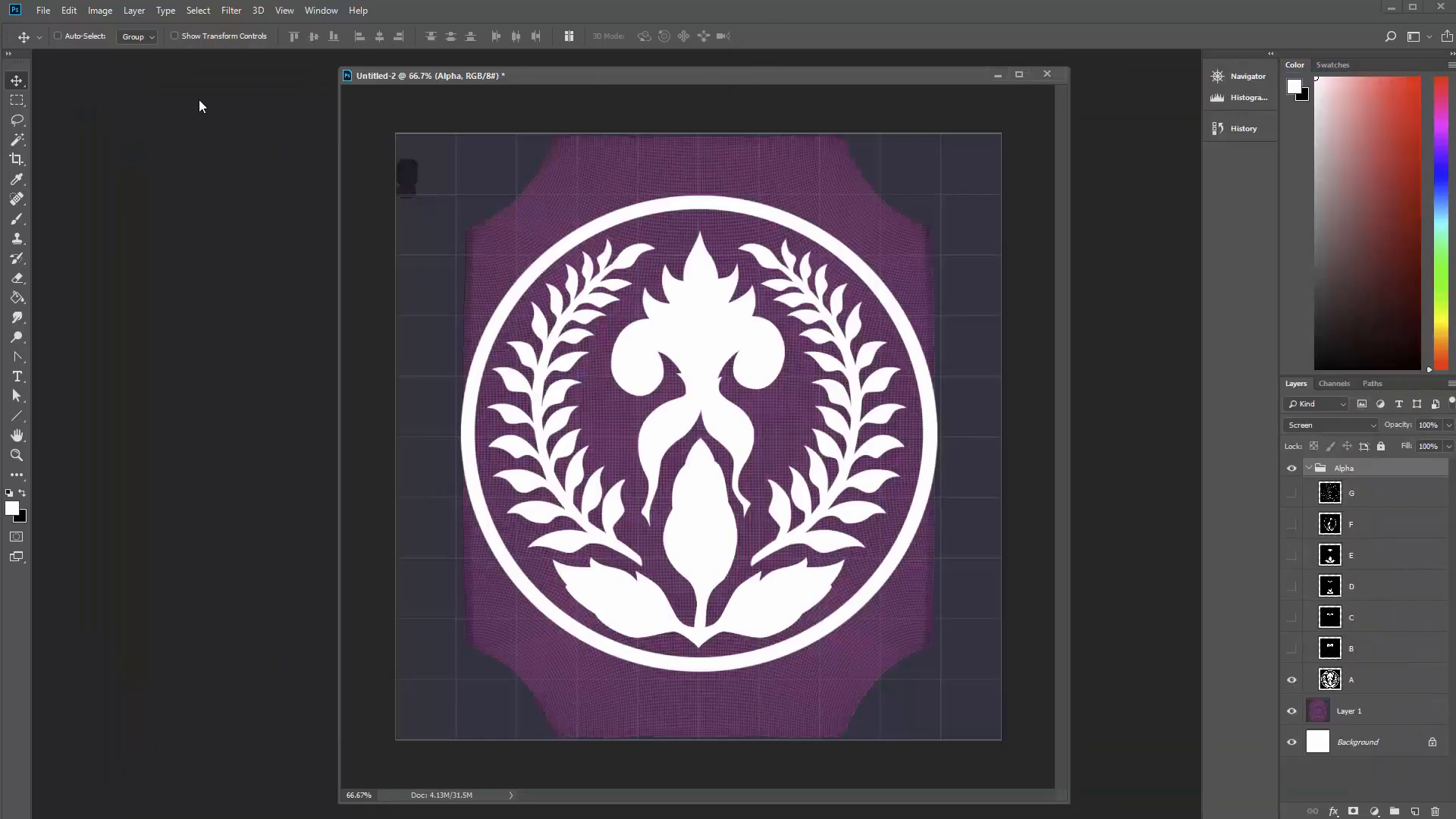
Save the UV layout document as Crest_Masks_ForUse in Photoshop format in the From_ArtStation folder, with maximized compatibility.
click(43, 11)
click(74, 175)
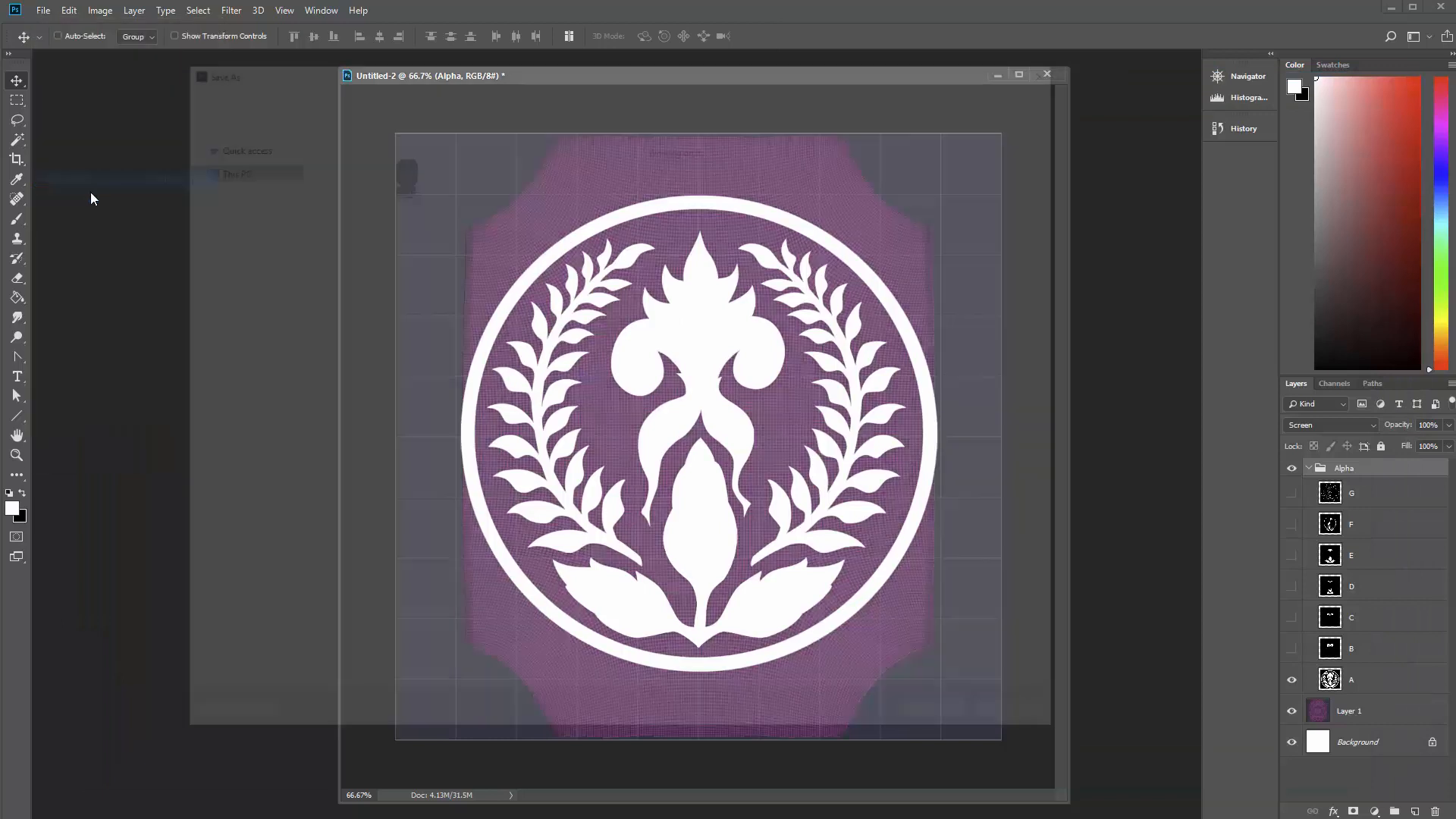
key(ctrl+v)
key(Return)
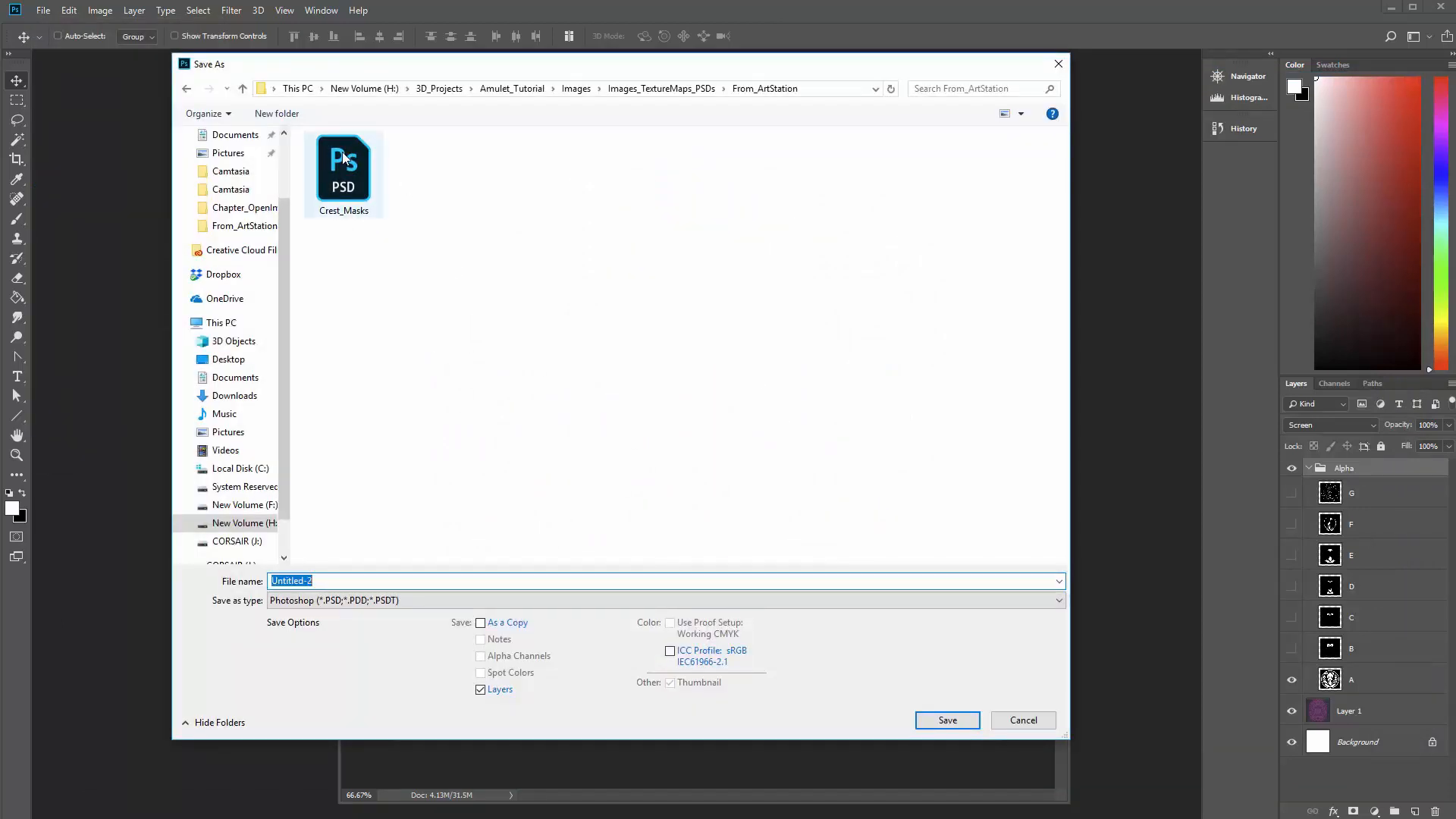
click(339, 165)
click(334, 579)
click(334, 580)
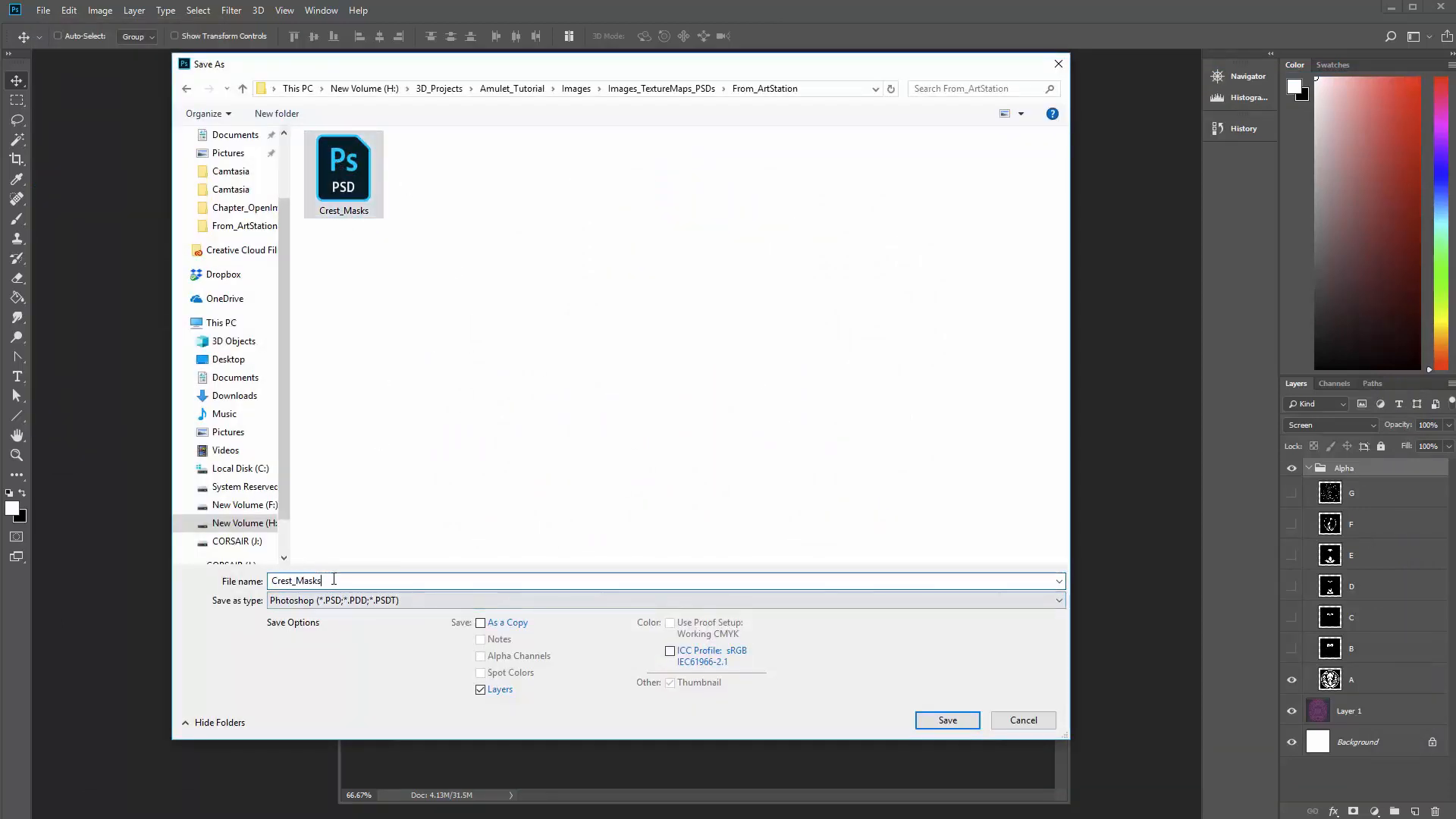
text(_)
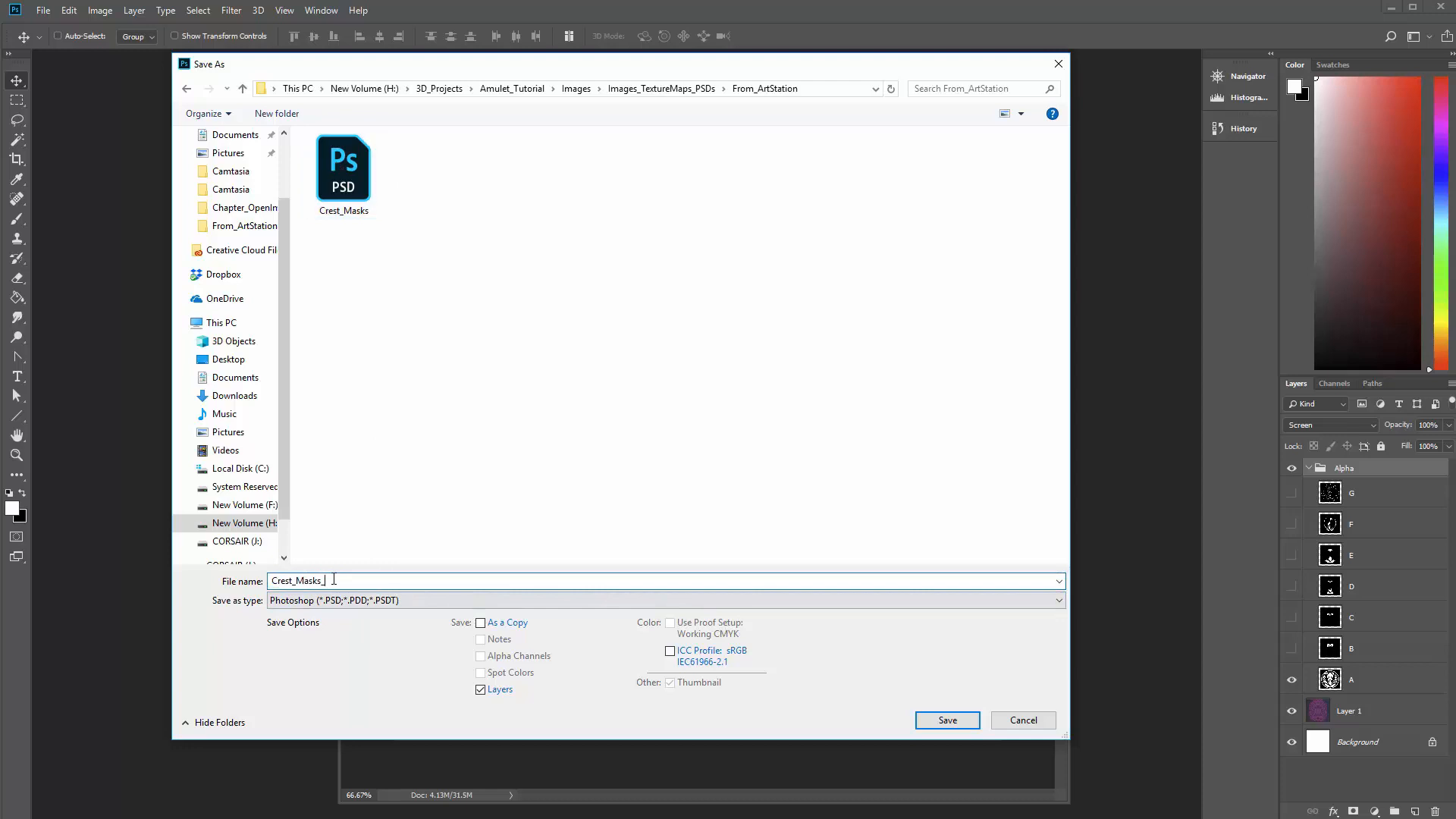
text(ForUse)
click(947, 719)
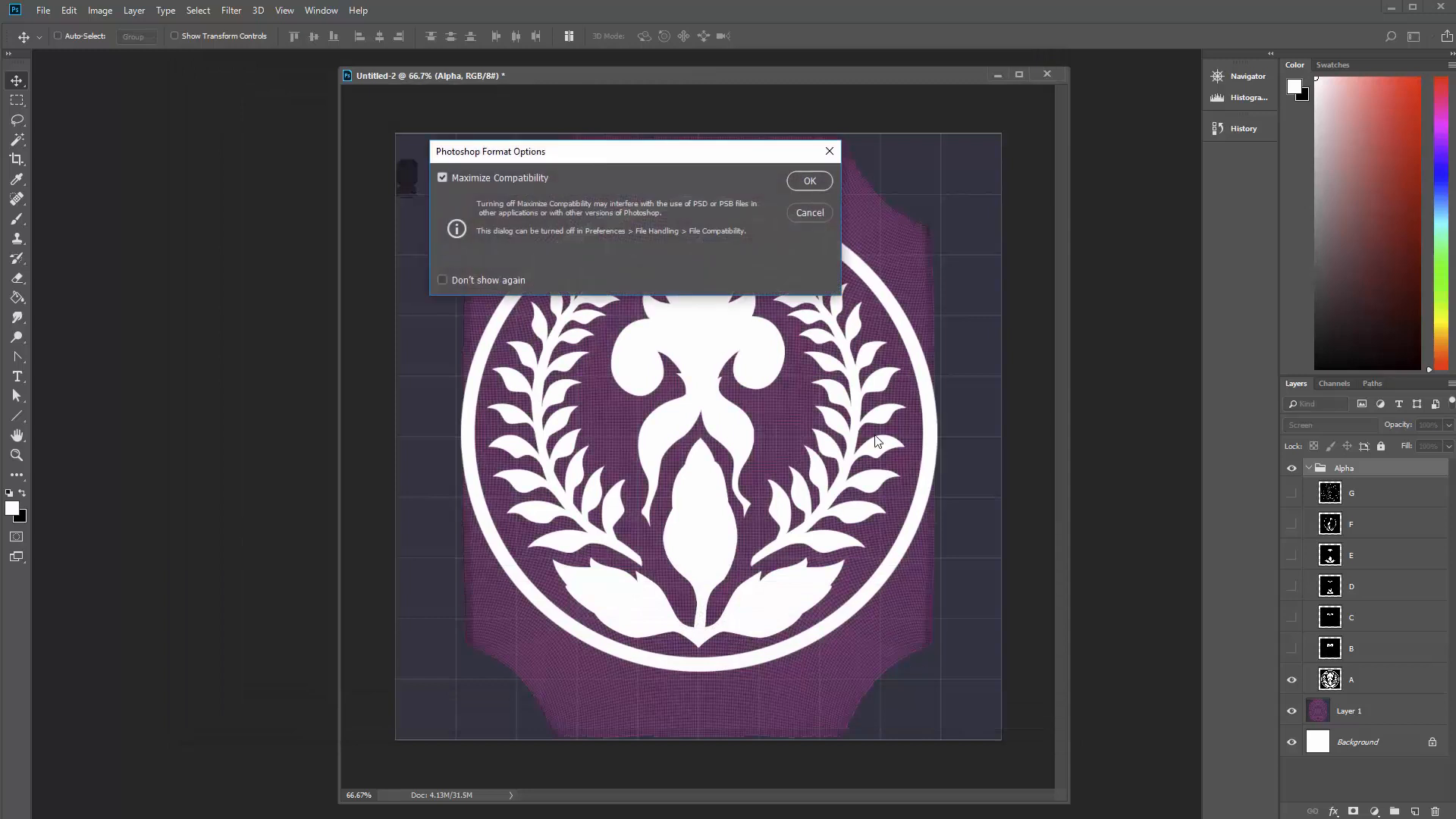
click(806, 182)
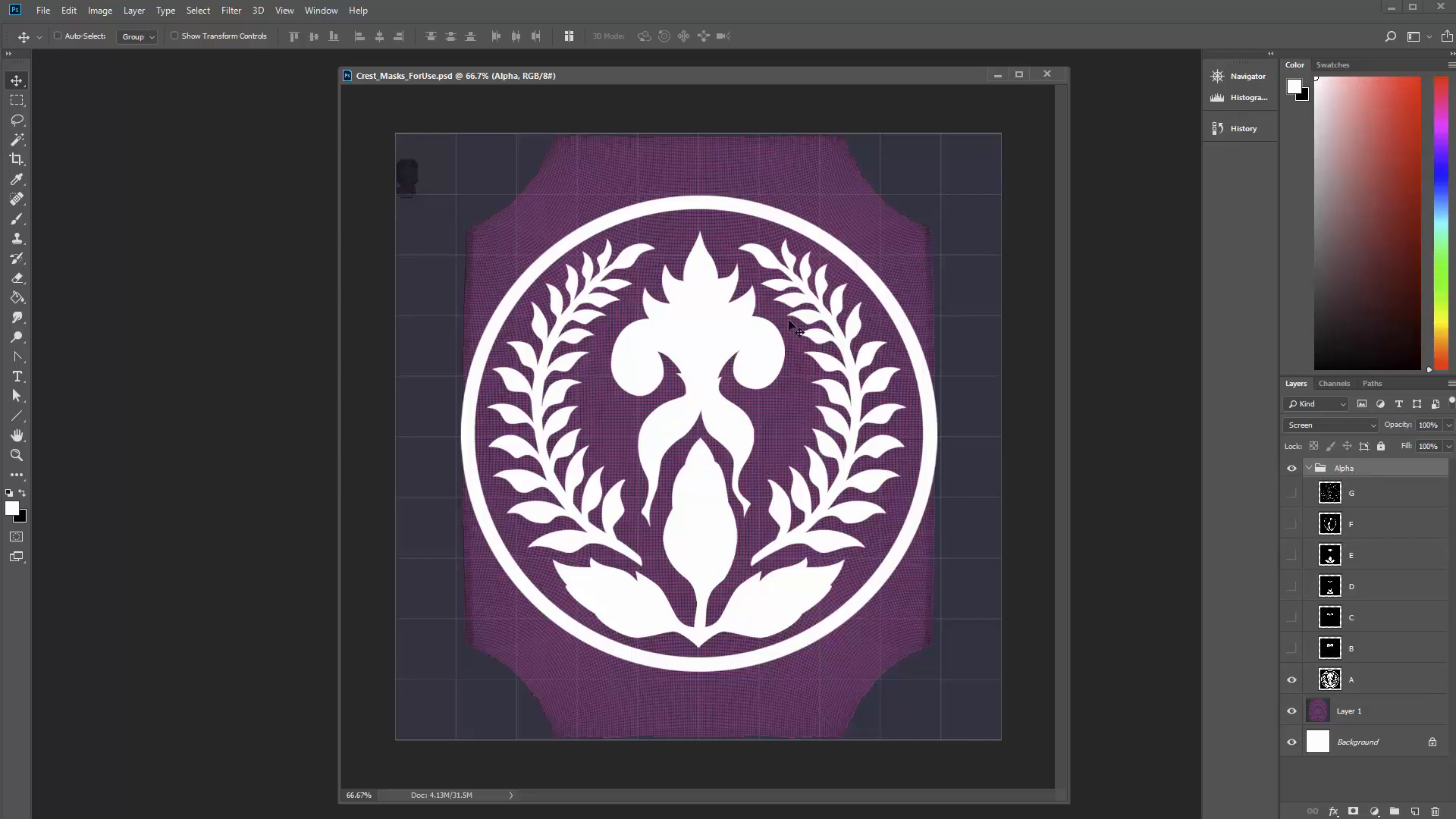
Scale the Alpha group down to about 84.5% and centre the crest within the amulet's UV layout.
key(ctrl+t)
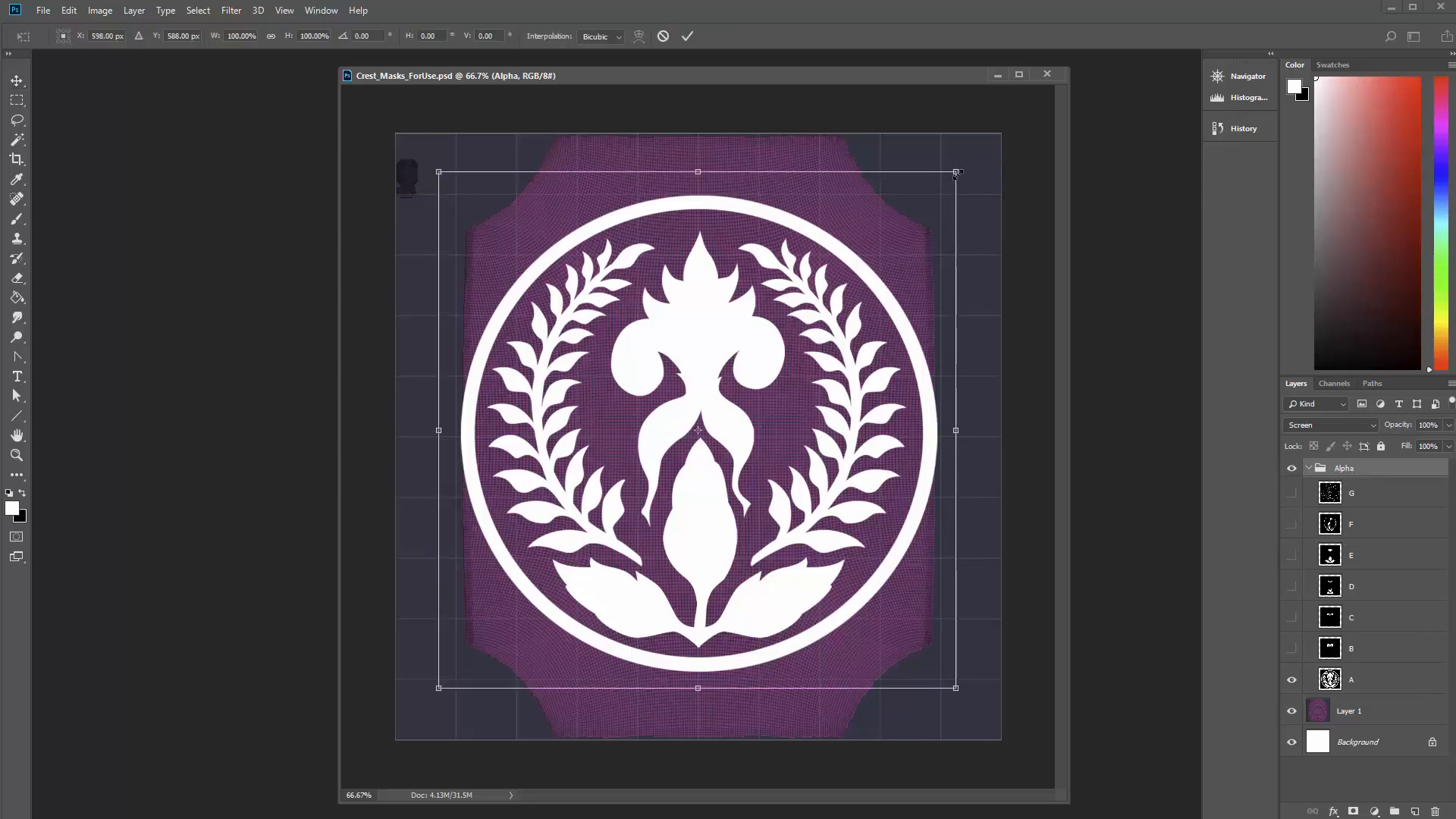
drag(957, 173, 905, 223)
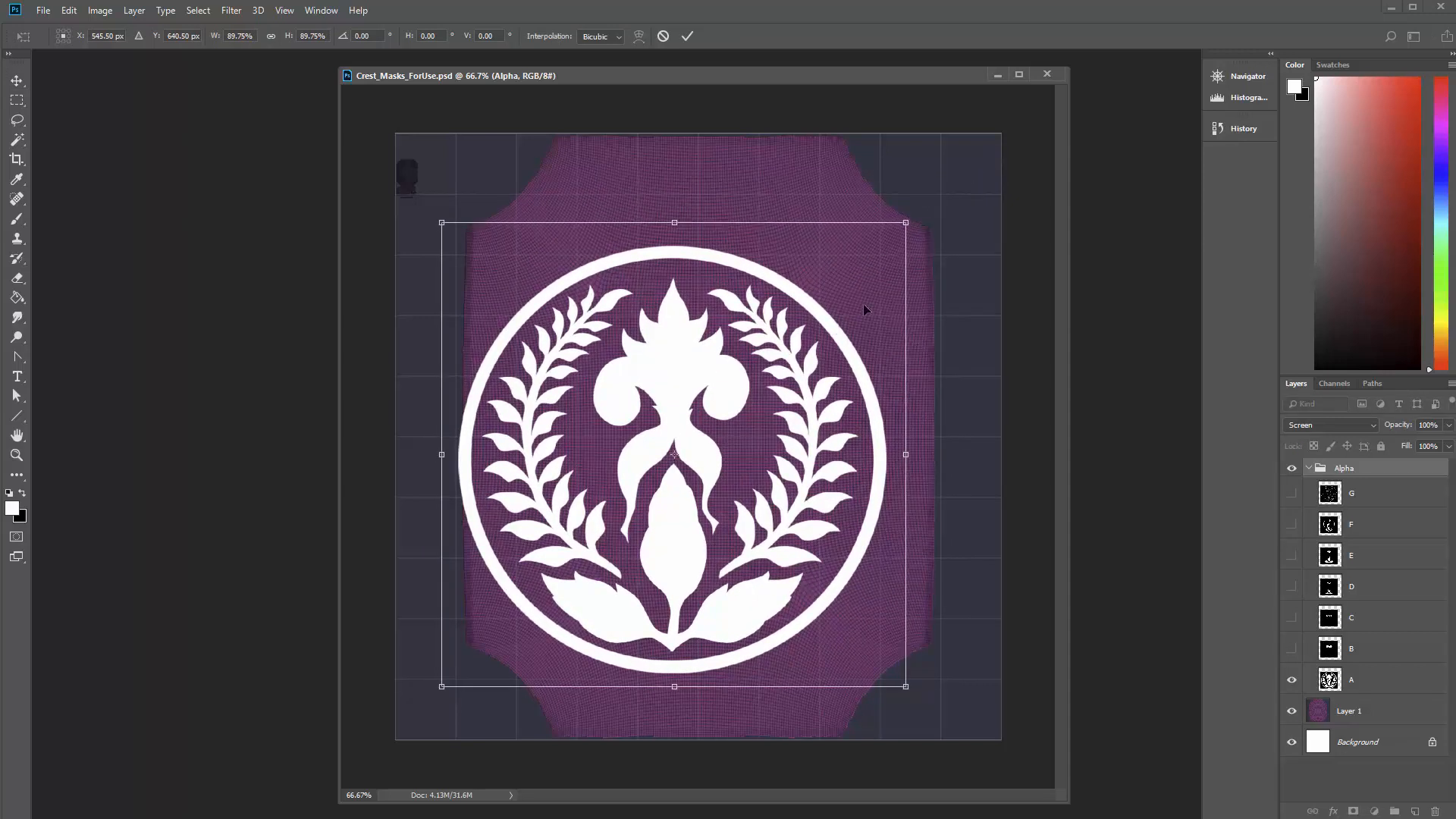
drag(836, 322, 861, 304)
drag(923, 215, 907, 230)
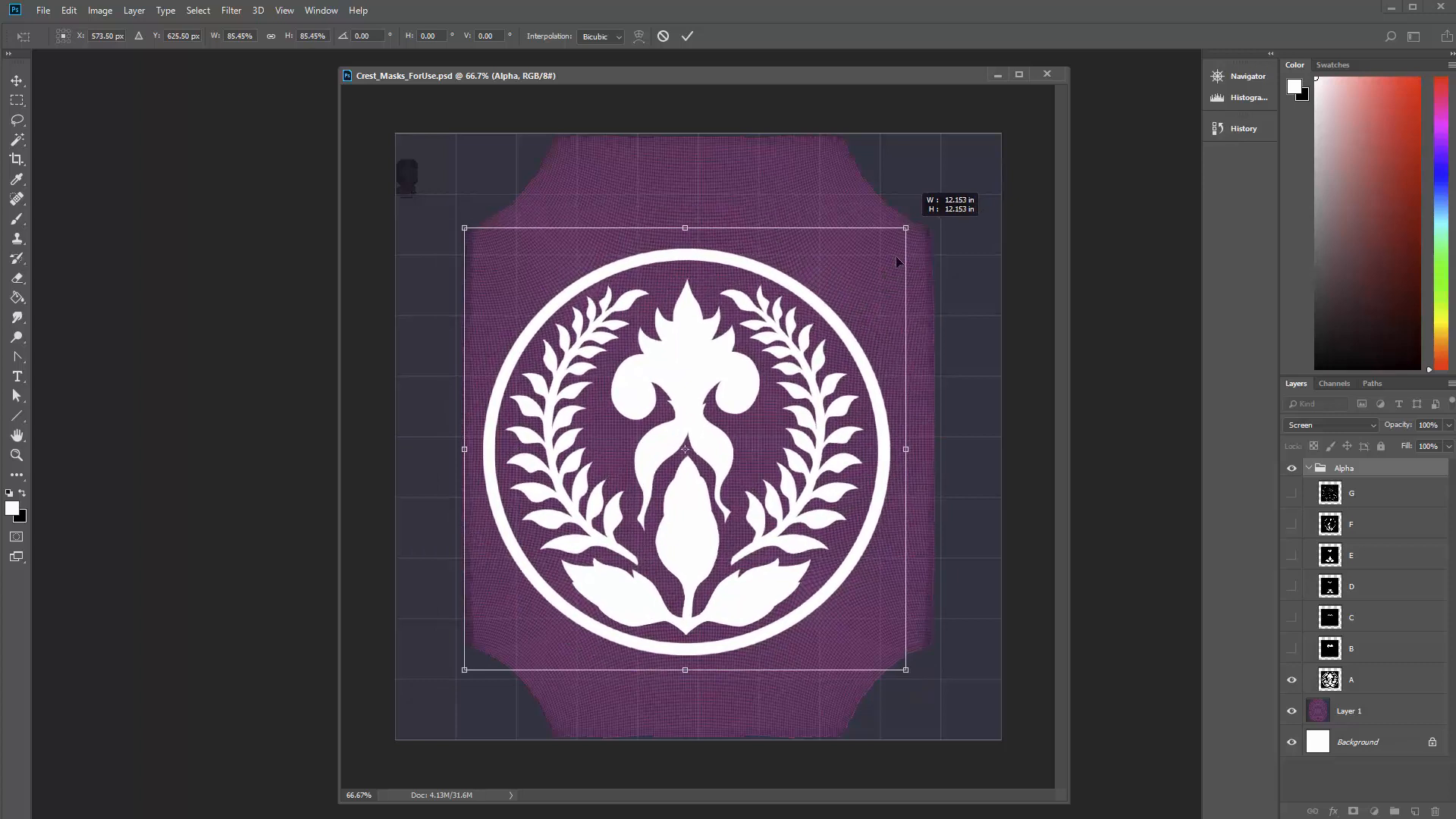
drag(849, 354, 860, 346)
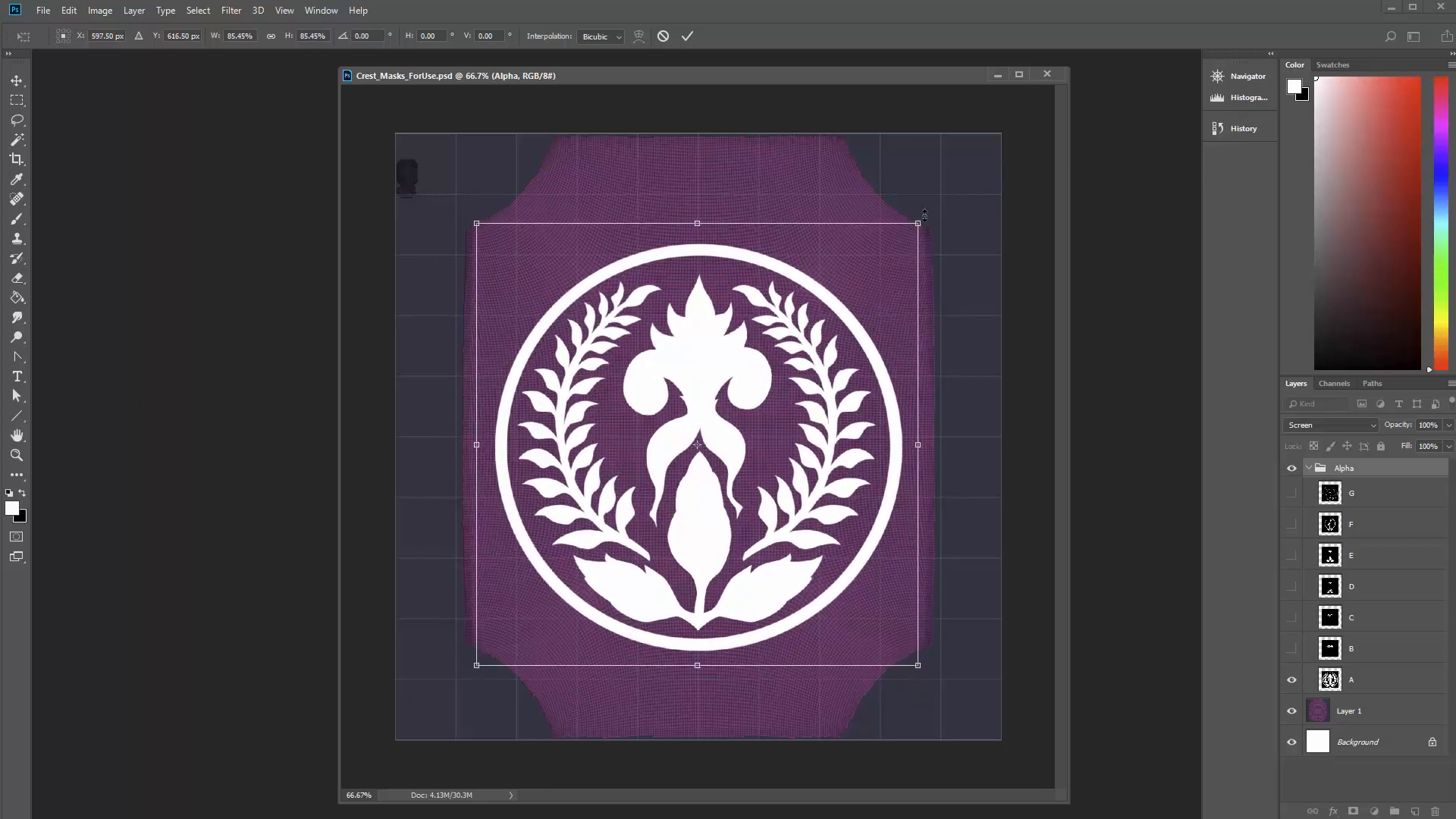
drag(924, 220, 919, 225)
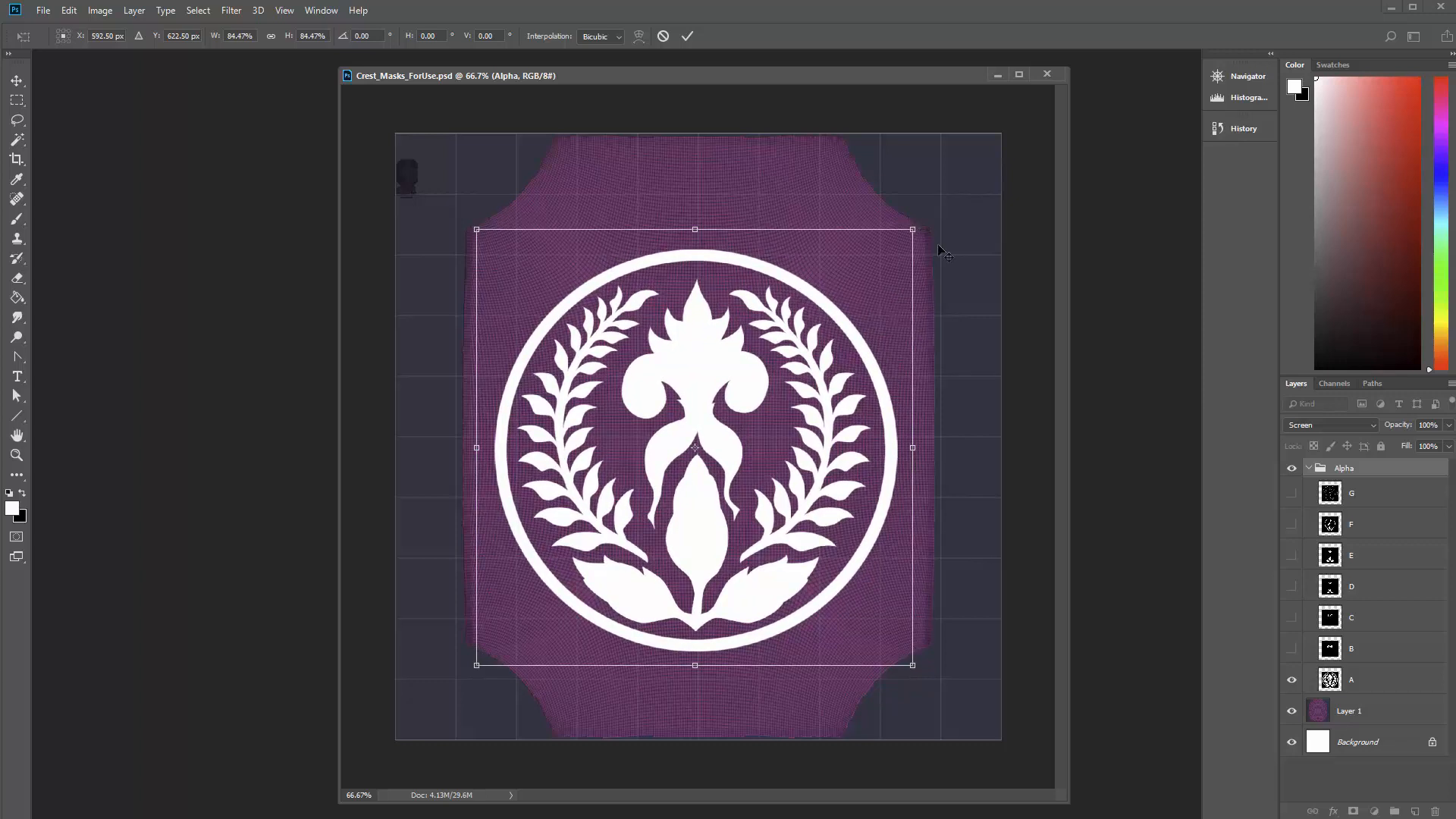
key(Return)
drag(860, 377, 862, 370)
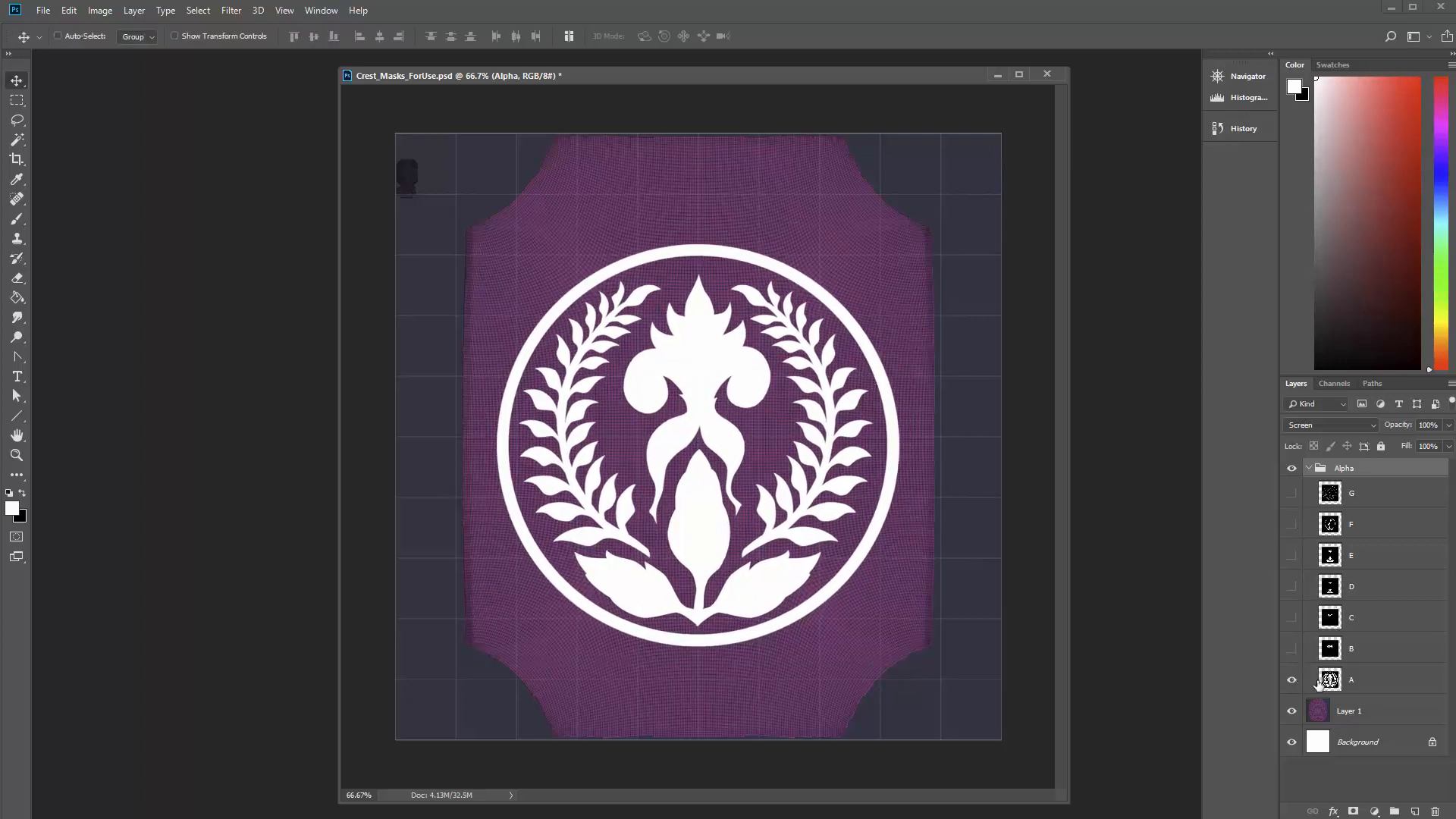
Set the Alpha group's blend mode to Normal.
right_click(1346, 475)
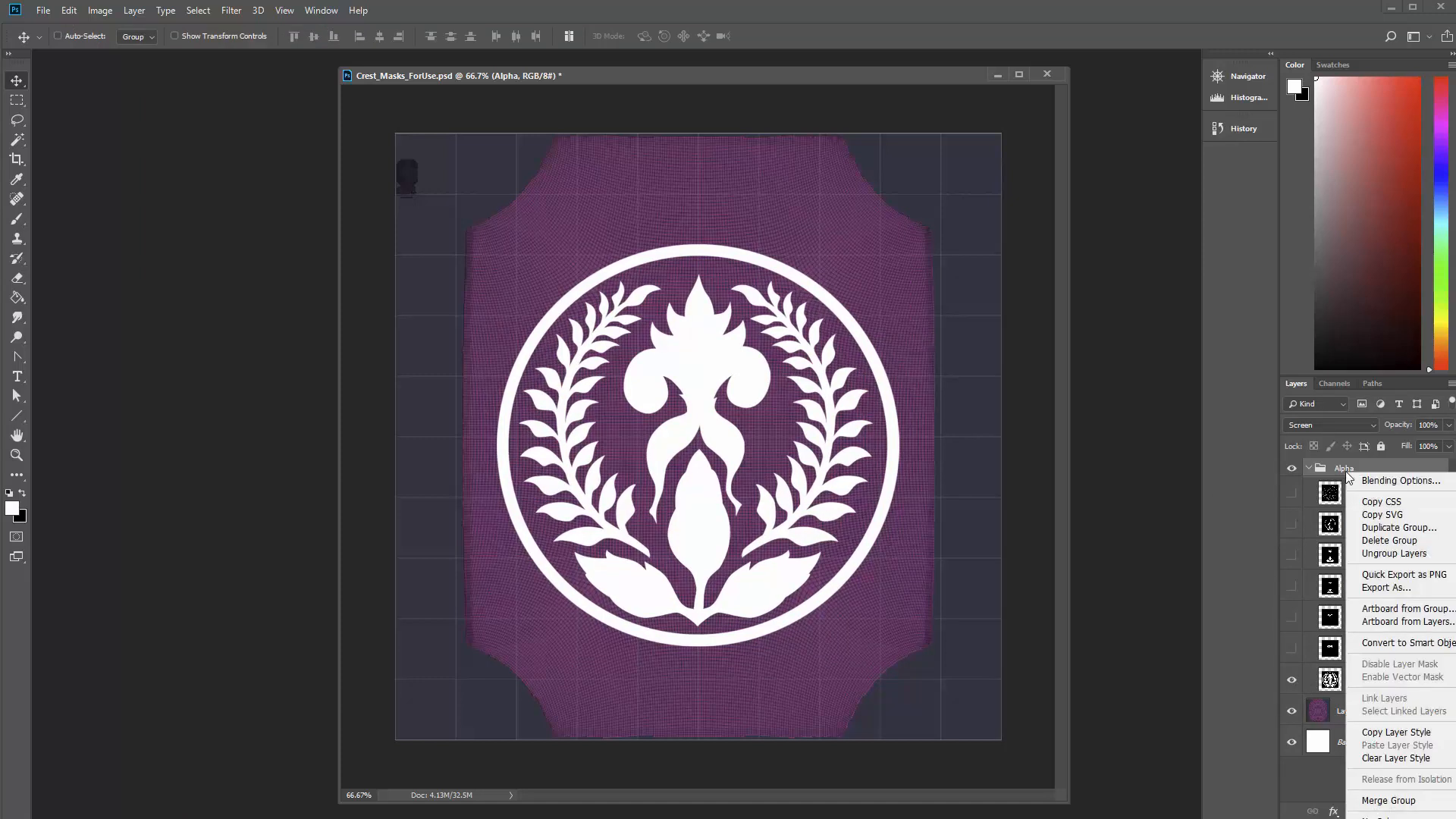
click(1367, 424)
click(1337, 459)
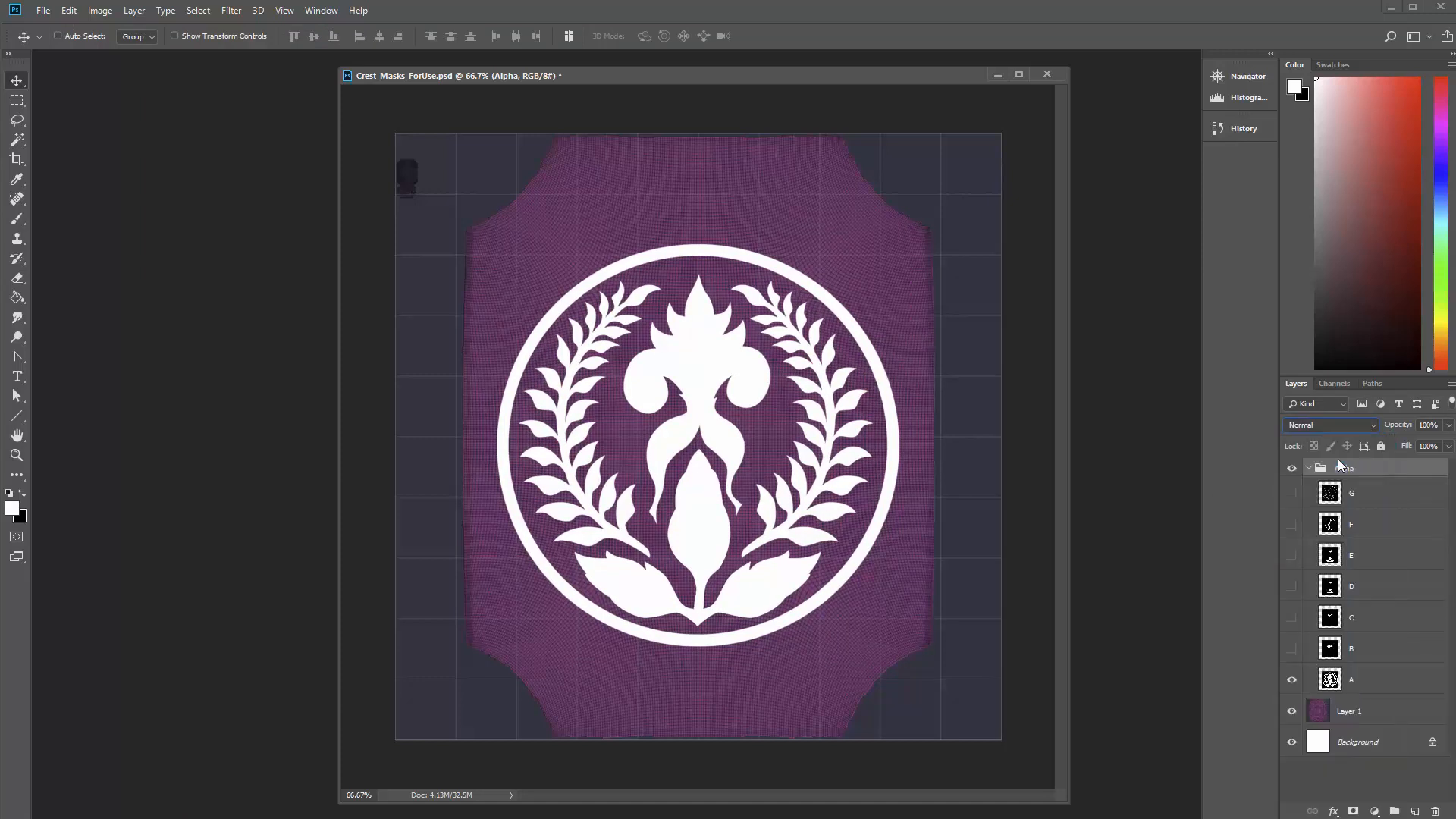
Fill the Background layer with black using the Paint Bucket and hide the UV layout on Layer 1.
click(1339, 717)
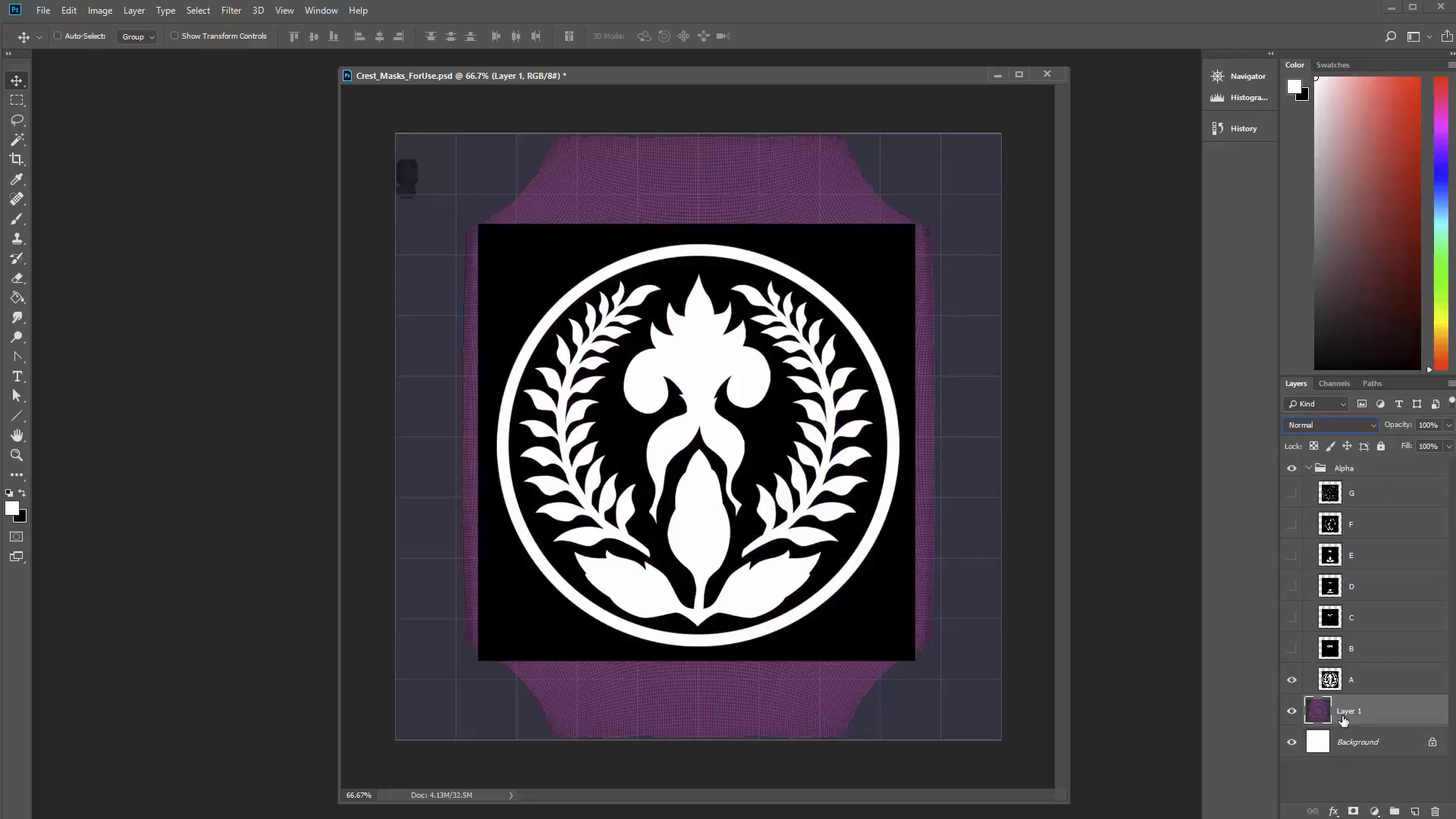
click(1356, 744)
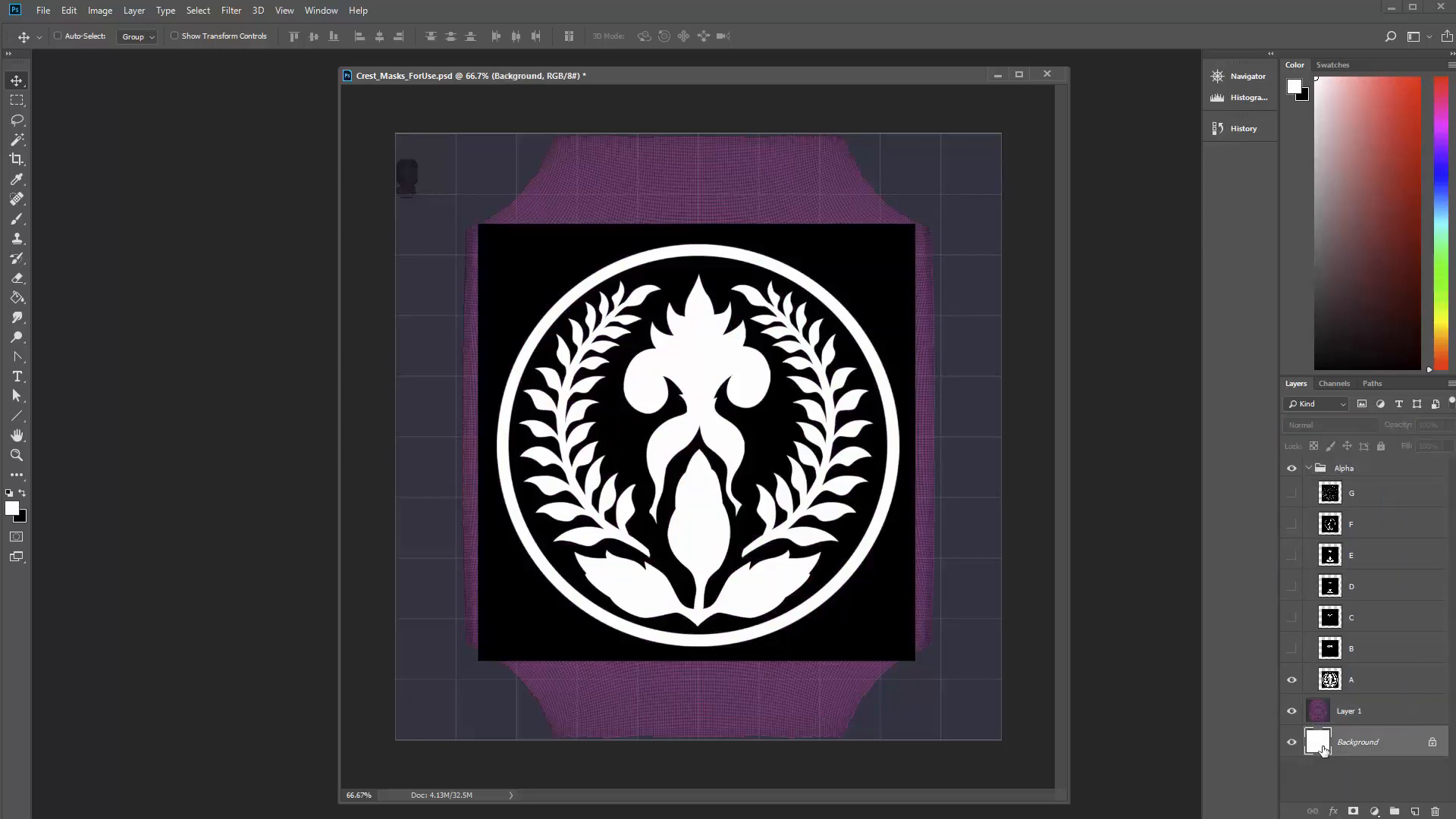
key(g)
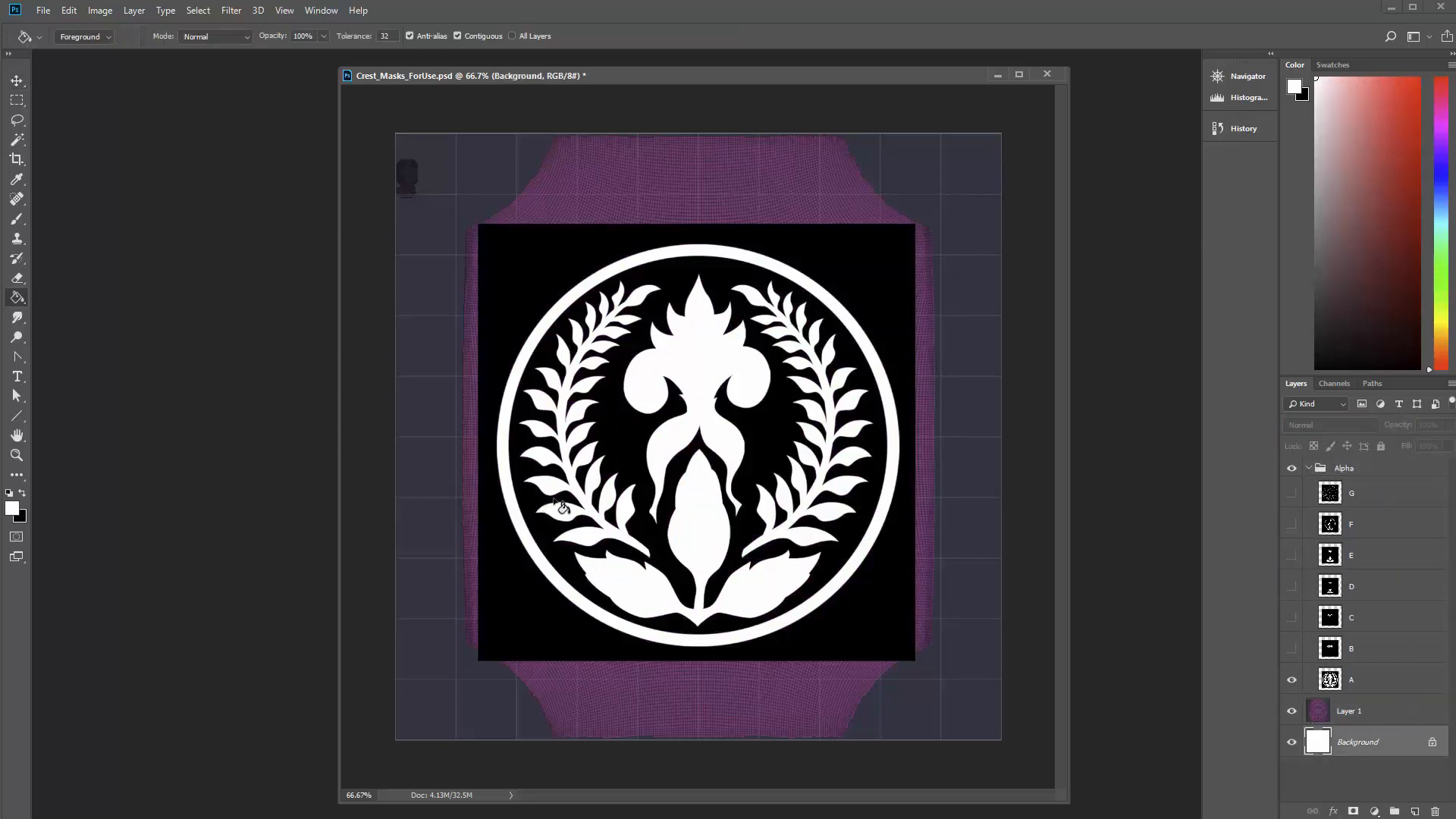
click(24, 494)
click(937, 635)
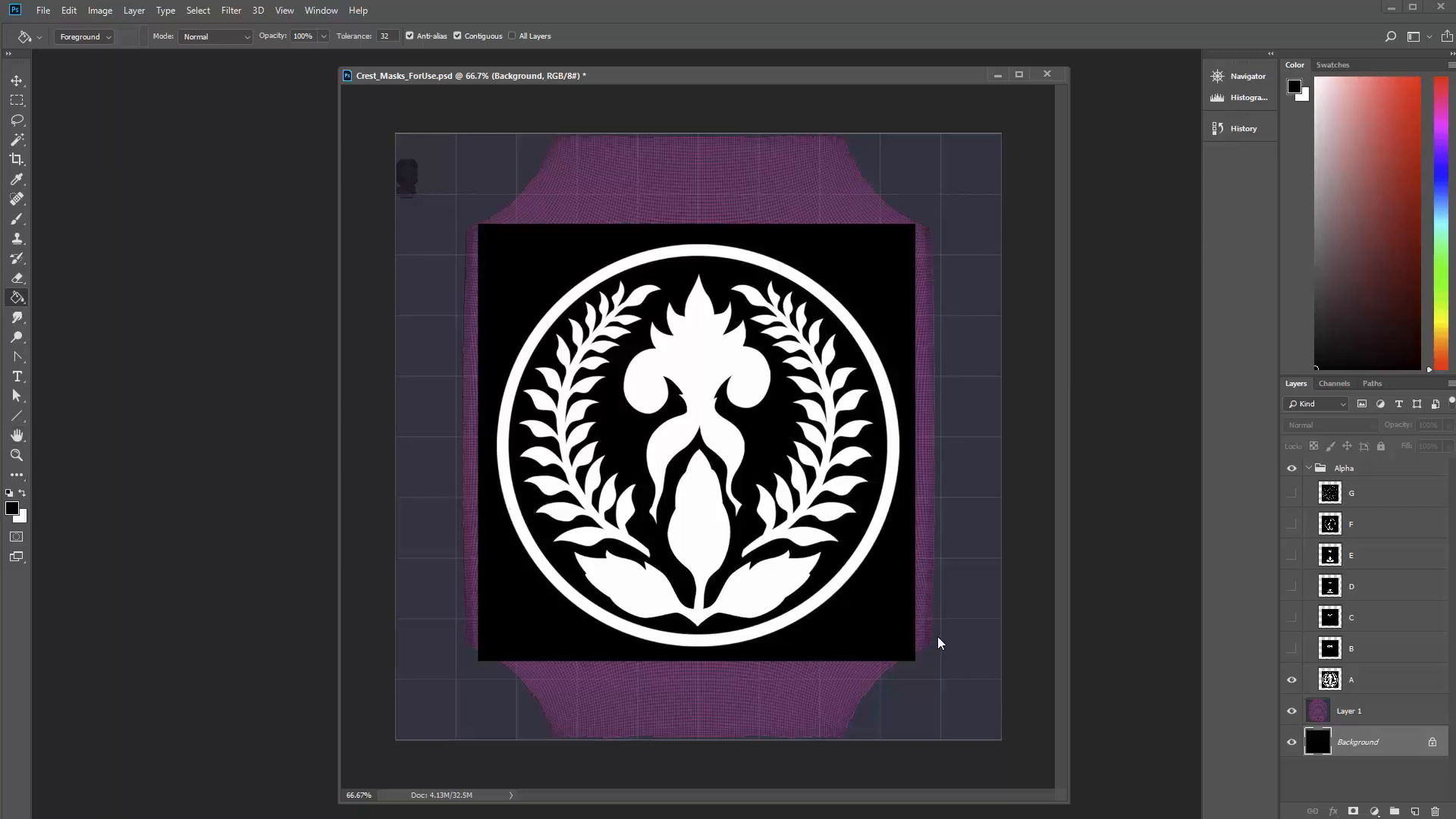
click(1335, 716)
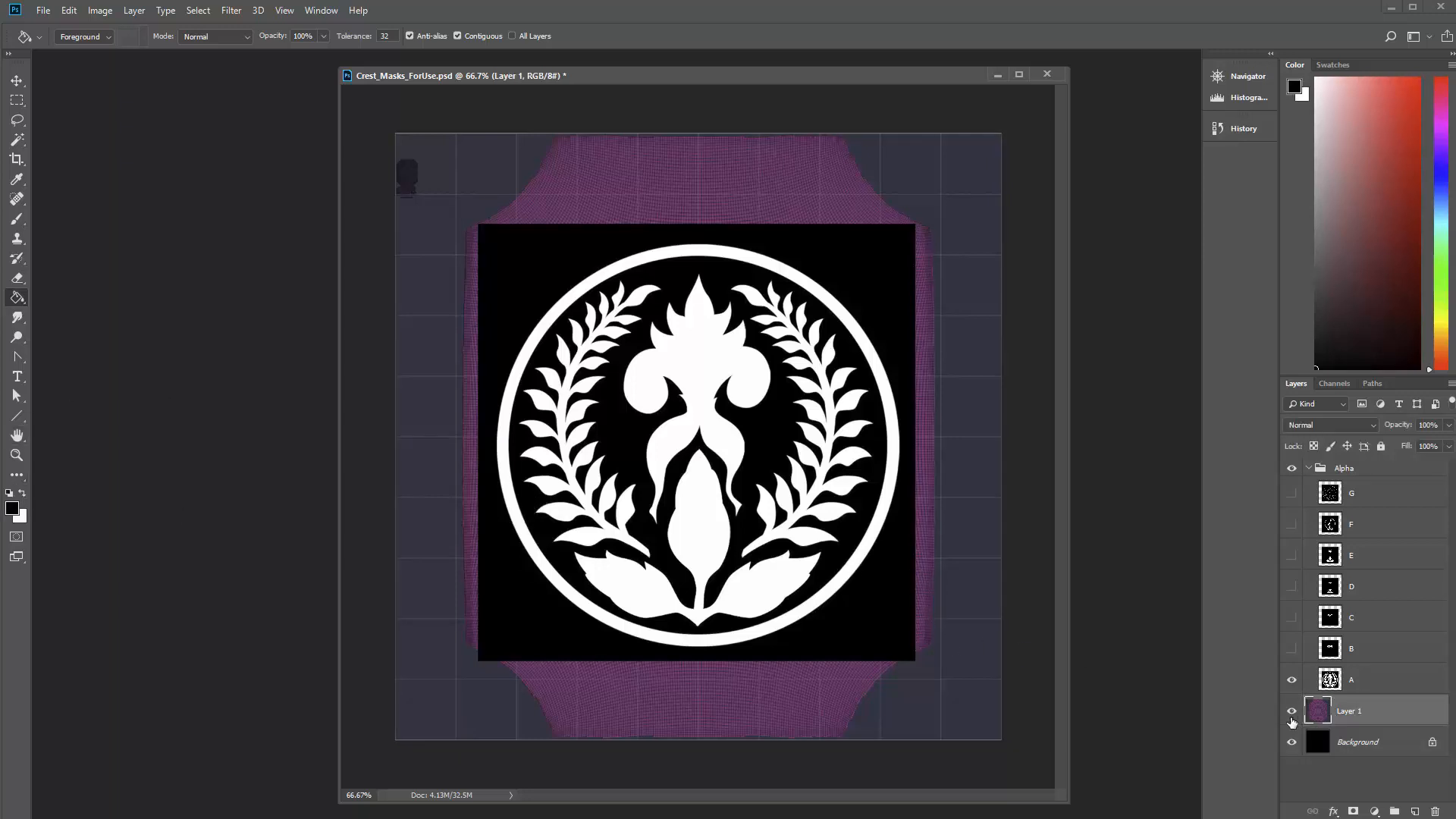
click(1290, 712)
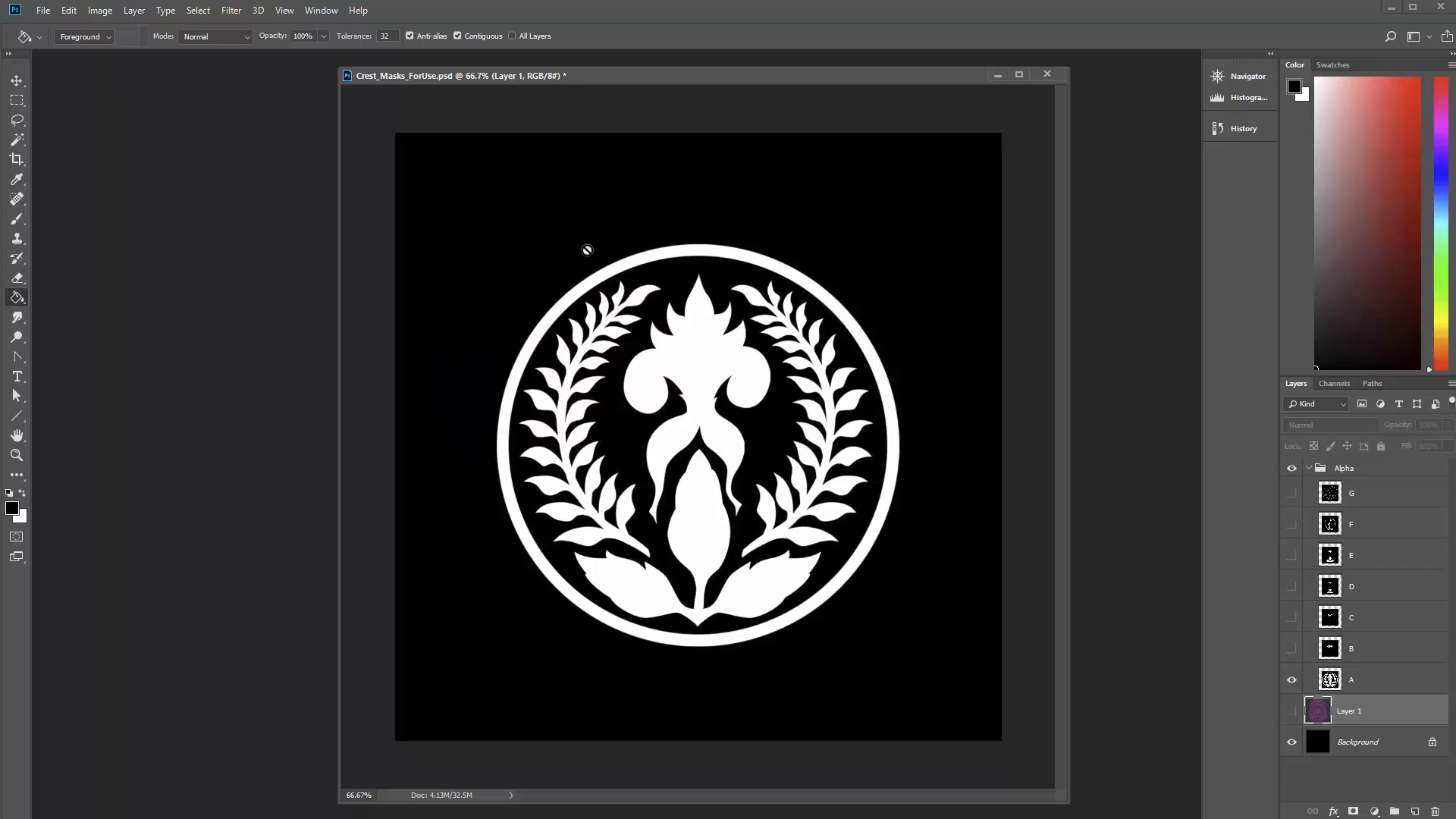
Begin saving a JPEG copy and create a folder named Crest_Mask_ForZBrush inside From_ArtStation for it.
click(44, 11)
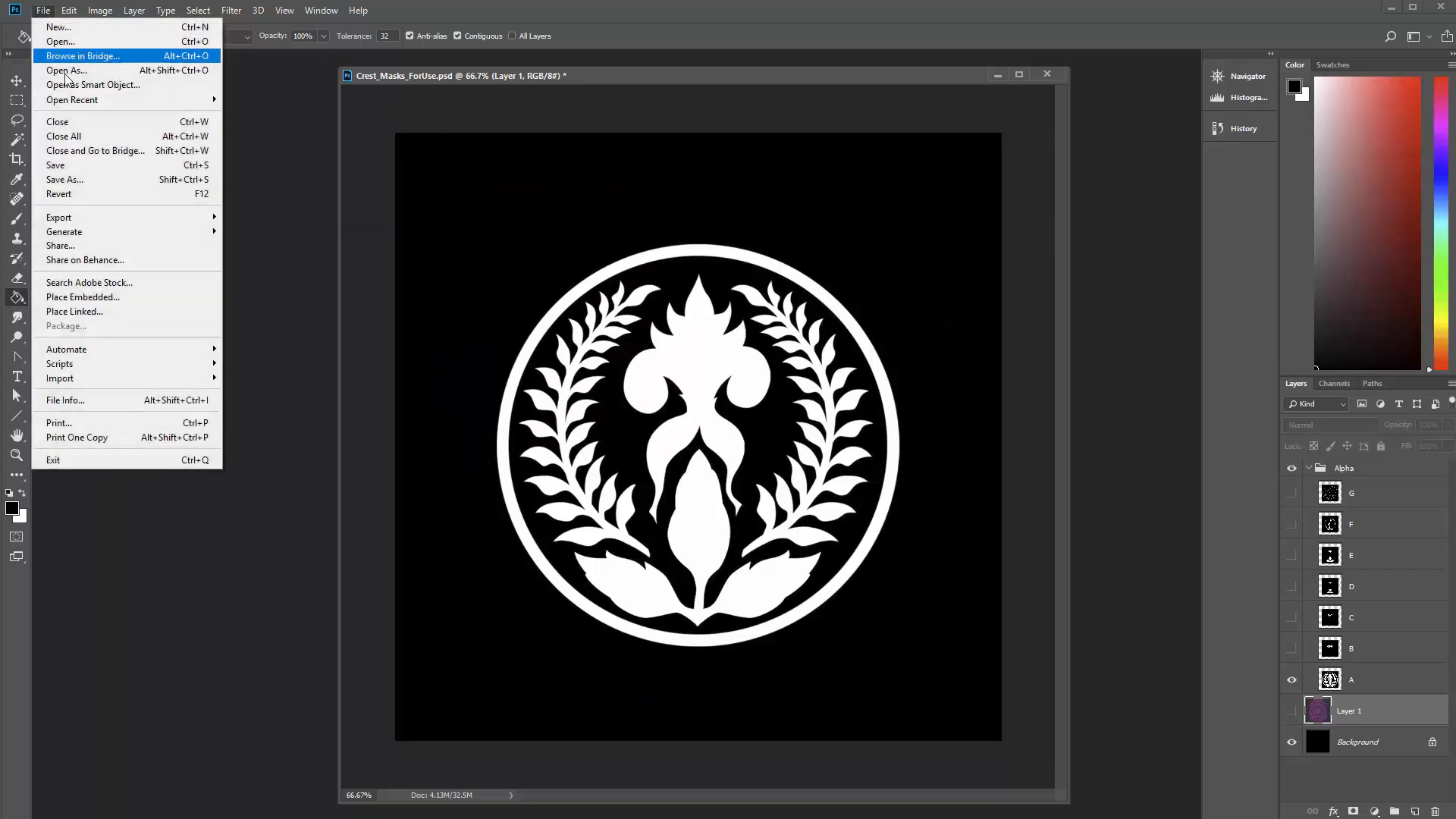
click(76, 177)
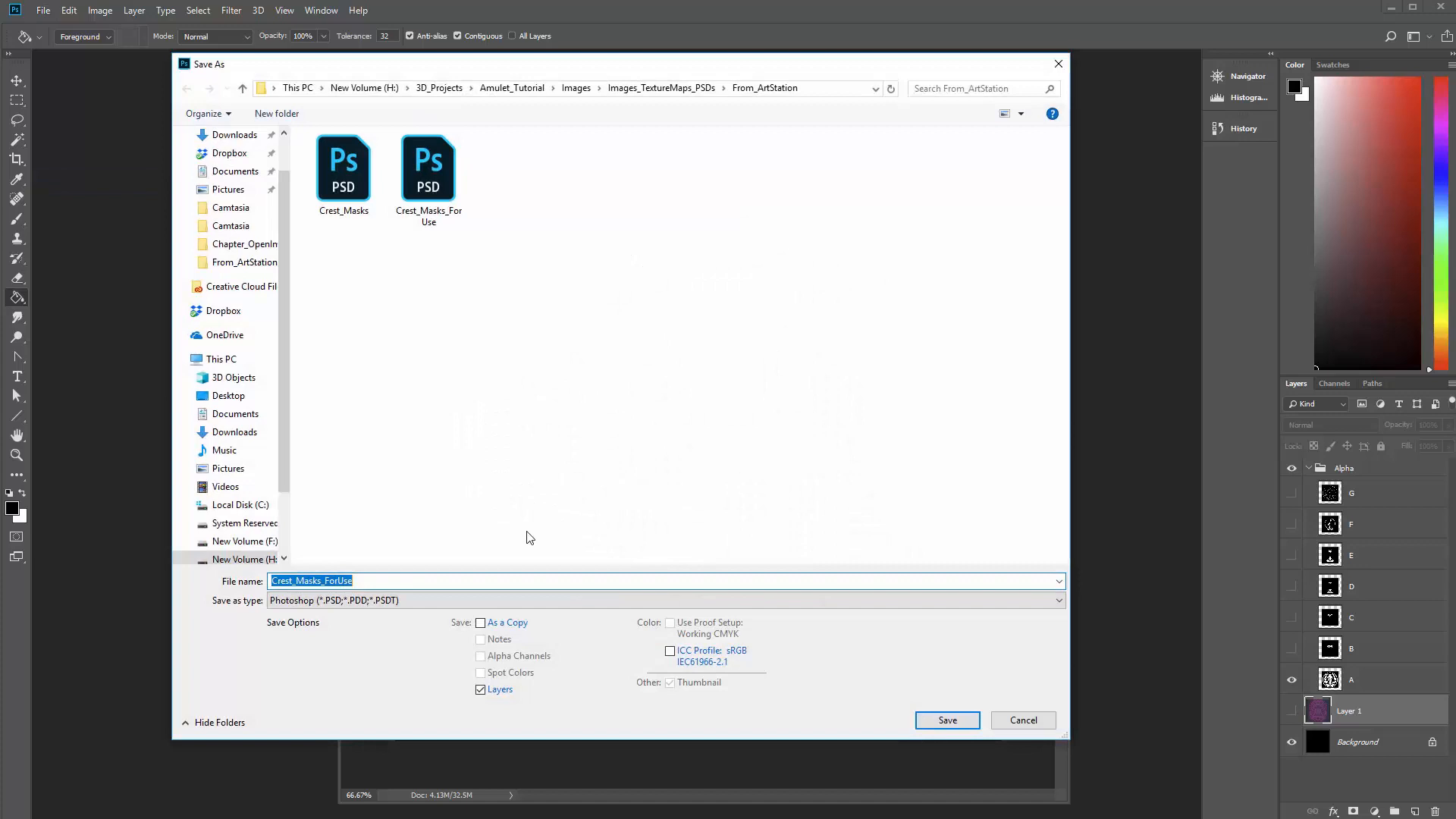
click(532, 600)
click(451, 706)
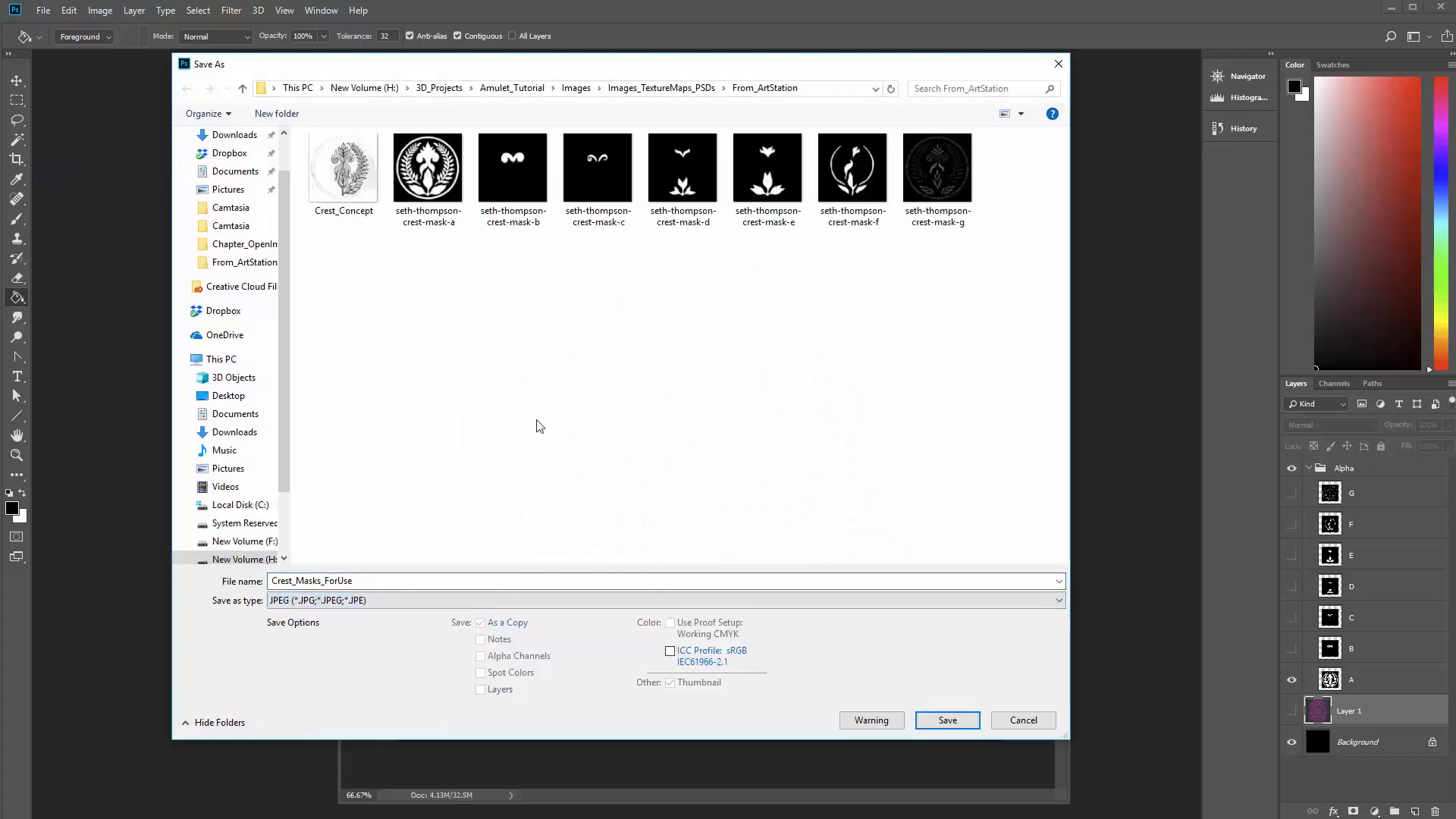
right_click(487, 321)
mouse_move(396, 574)
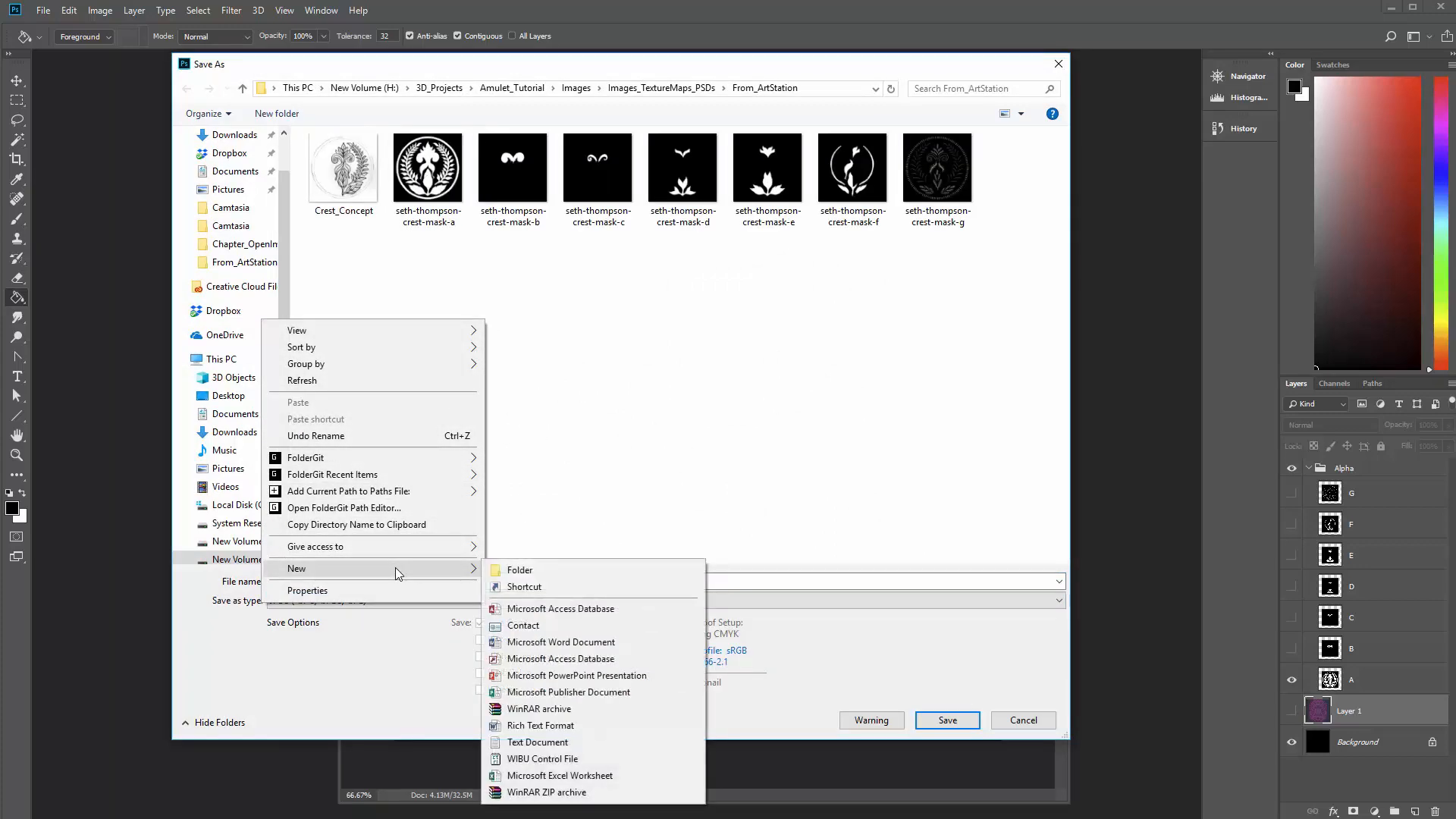
click(494, 563)
text(Cr)
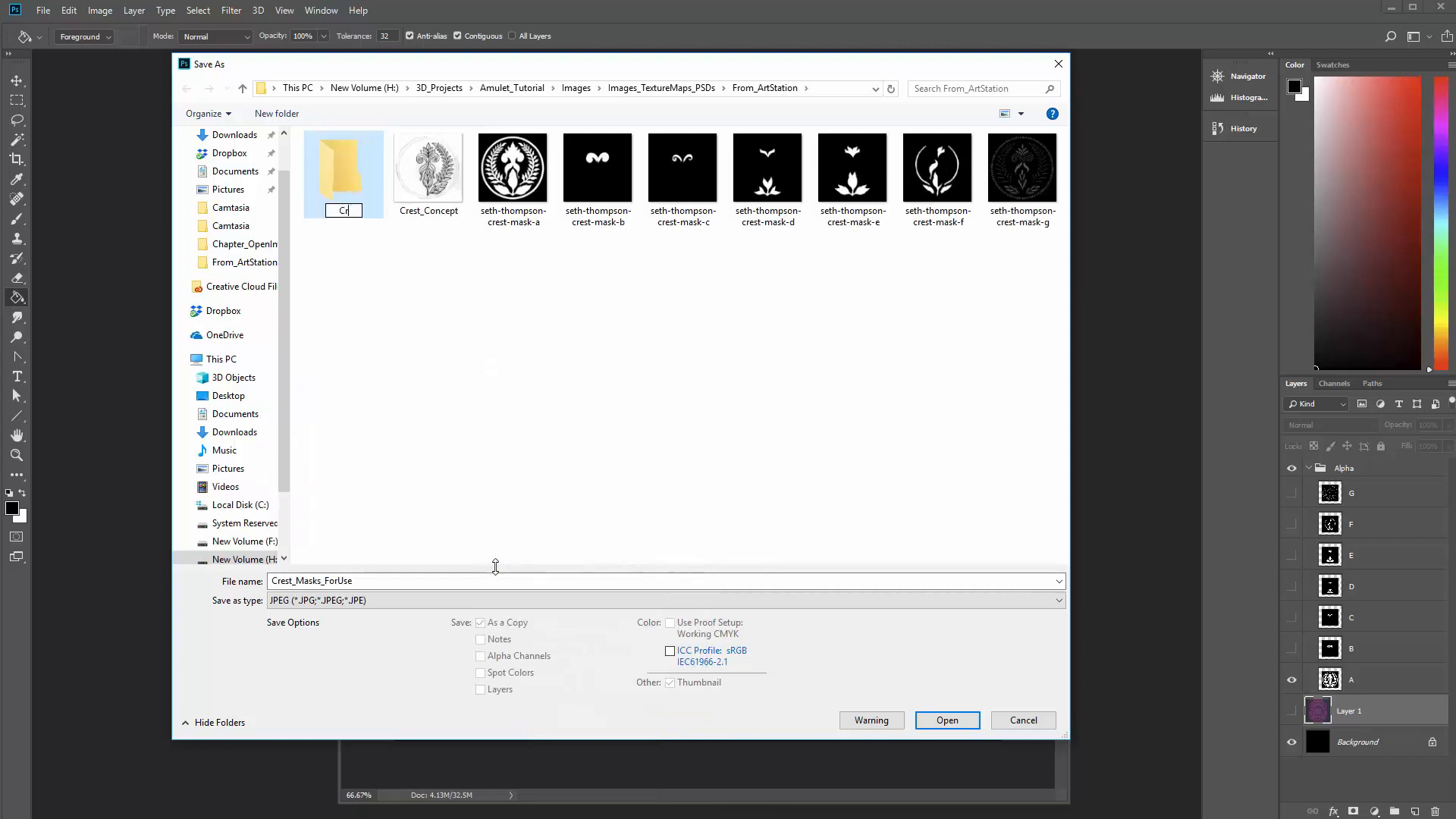
text(est_Mask_ForZBrush)
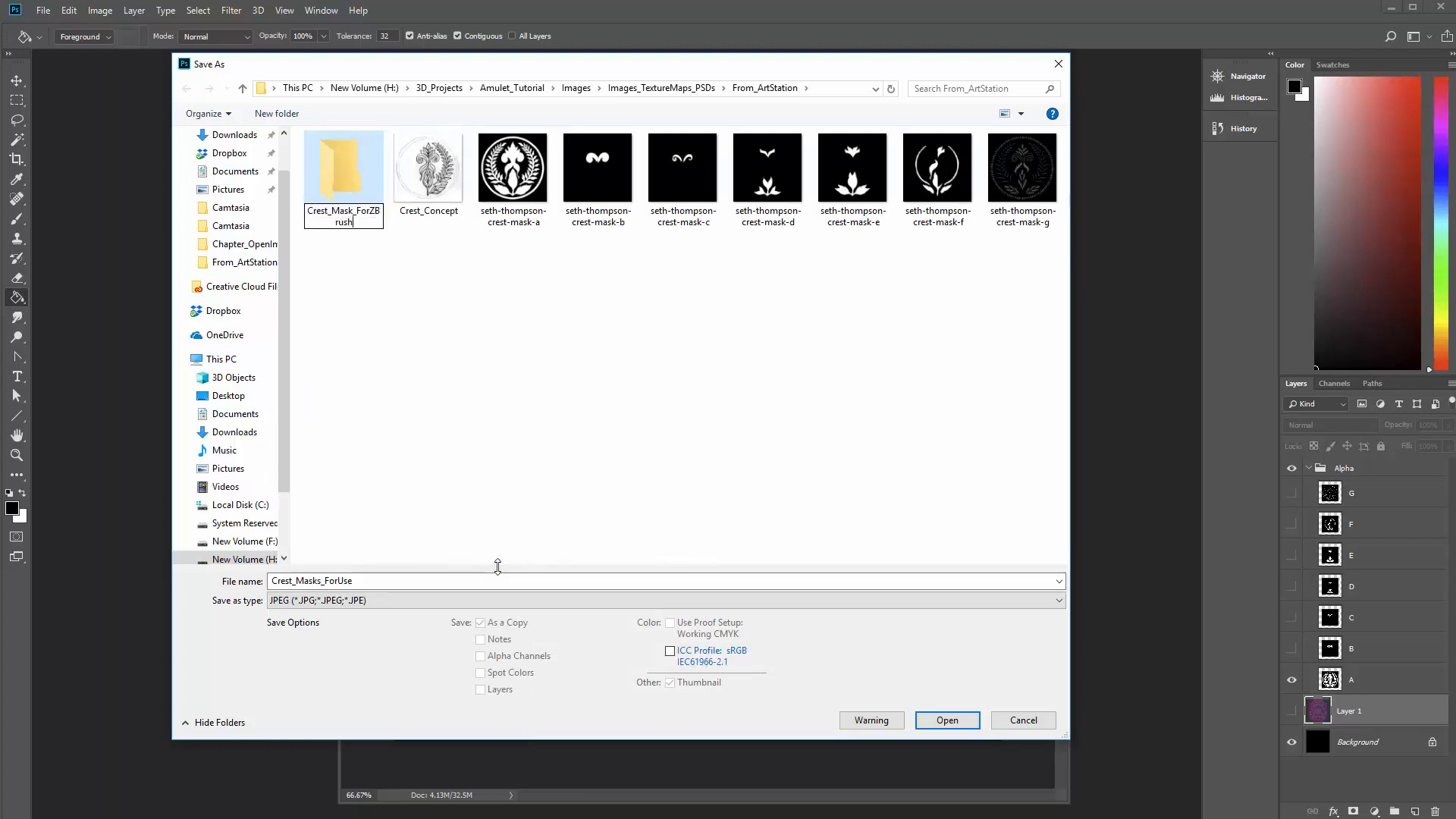
key(Return)
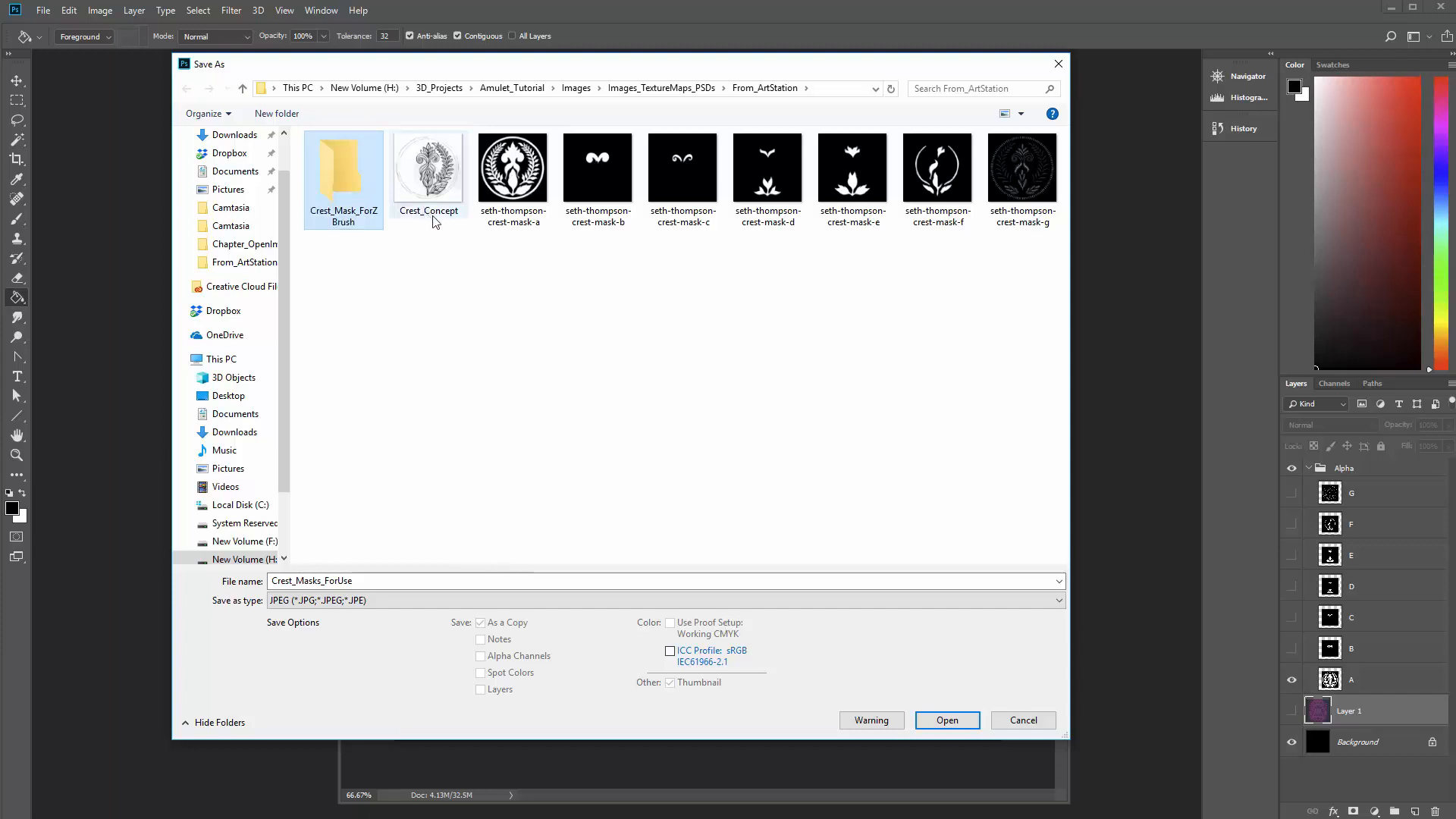
Save the JPEG copy as Position_Test in the Crest_Mask_ForZBrush folder.
double_click(347, 171)
double_click(405, 581)
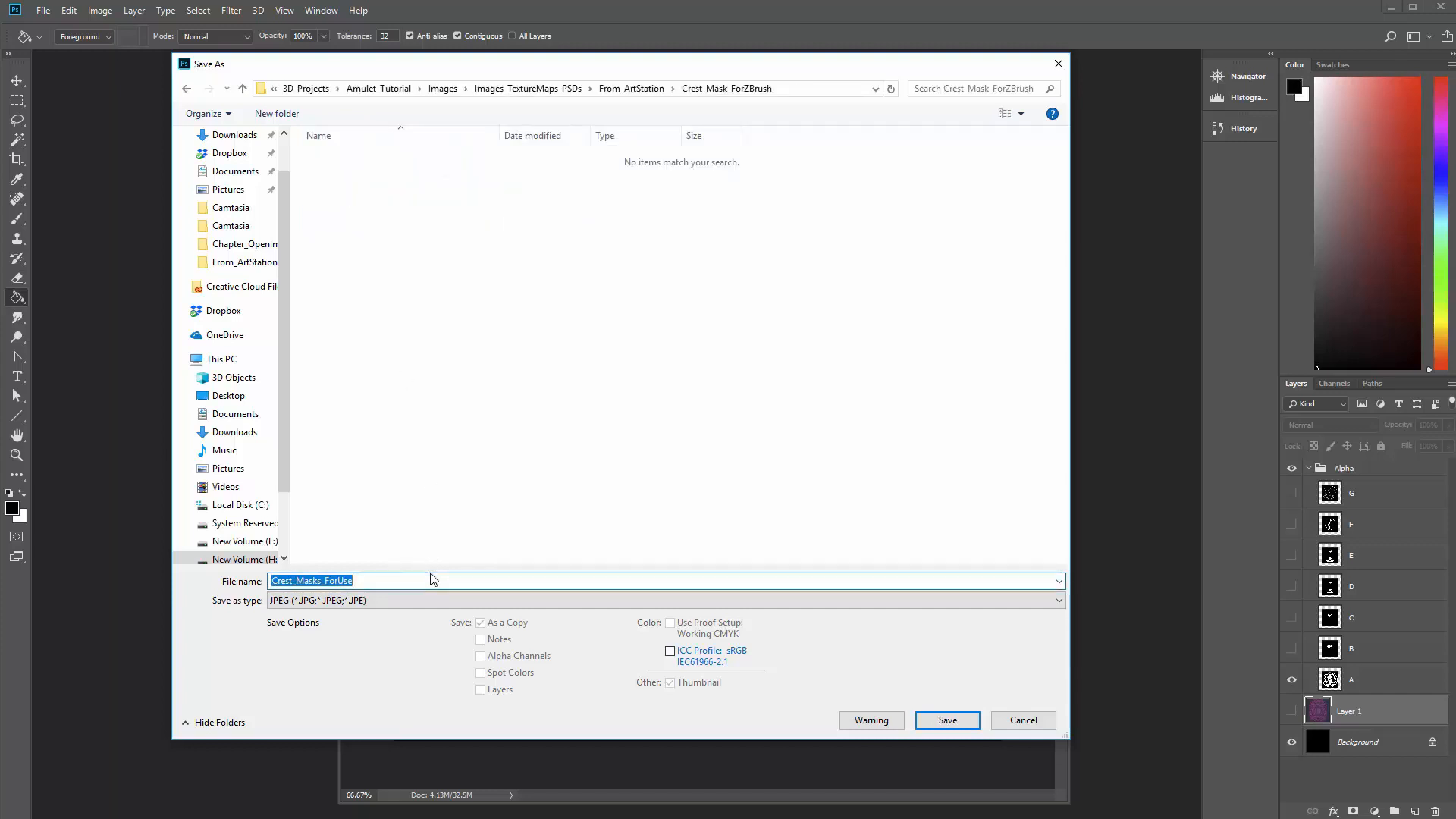
text(Position_Test)
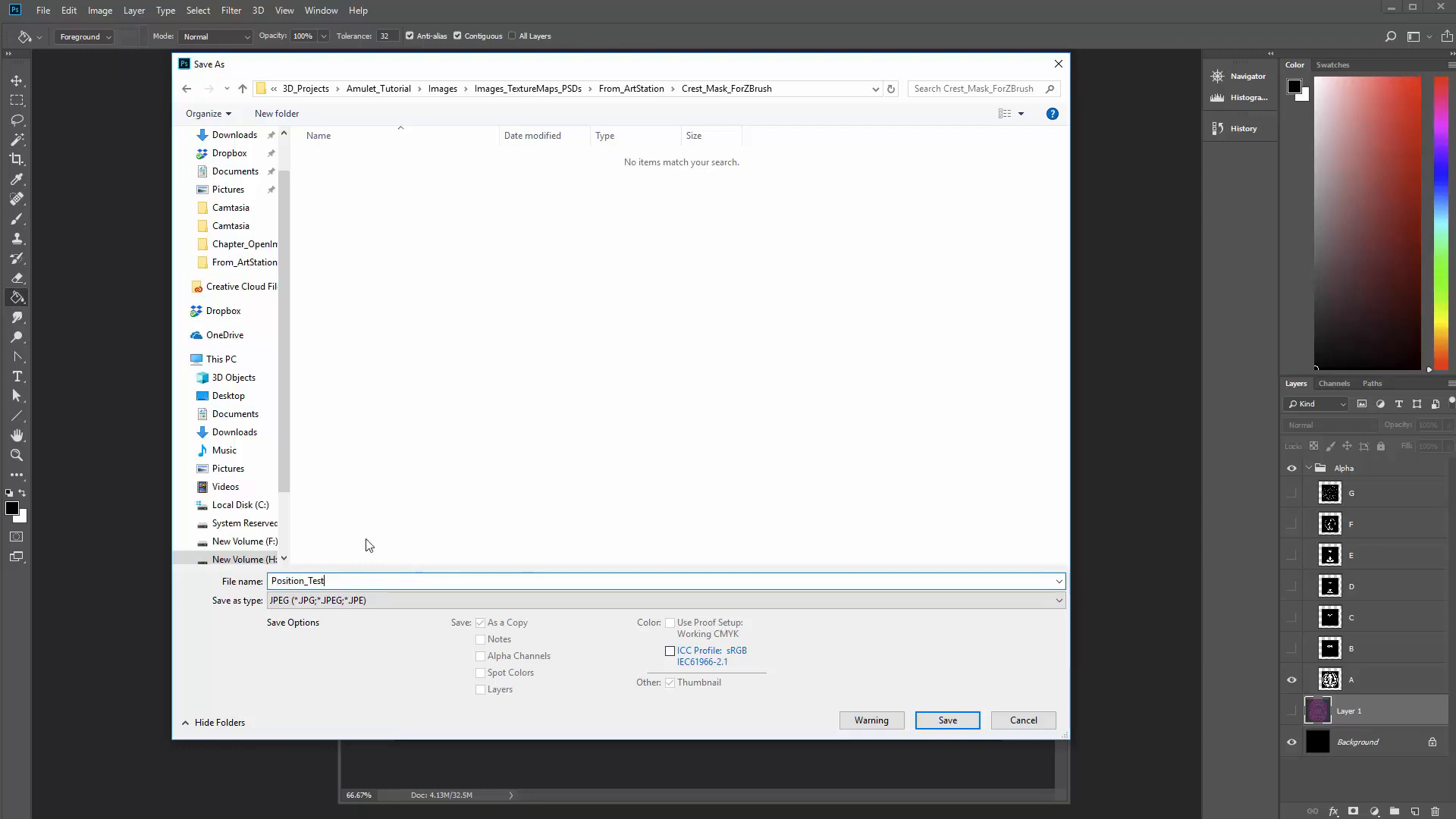
click(931, 718)
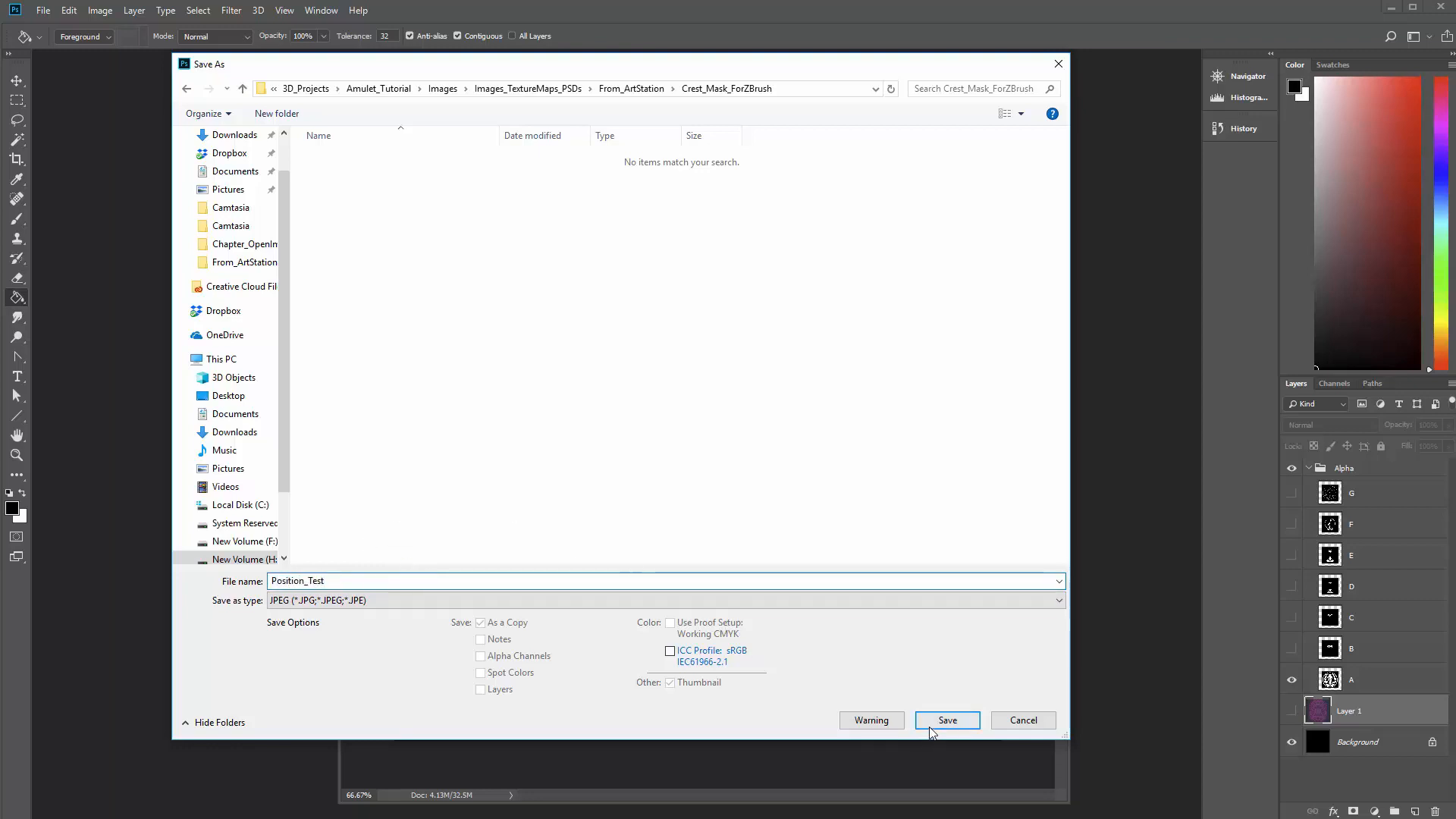
click(725, 155)
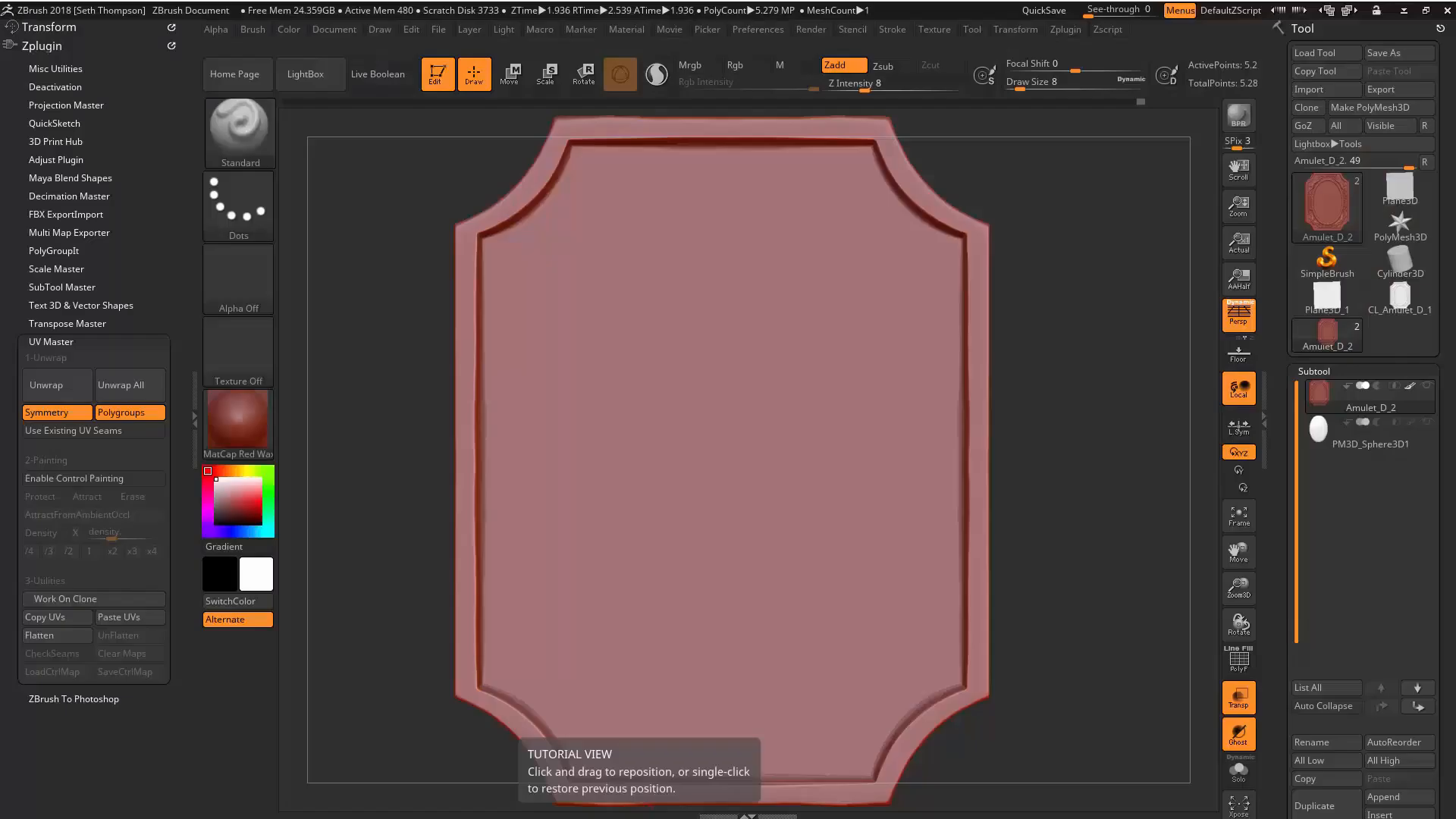
In ZBrush, remove the Zplugin palette from the side tray and dock the Alpha palette there.
drag(409, 533, 419, 527)
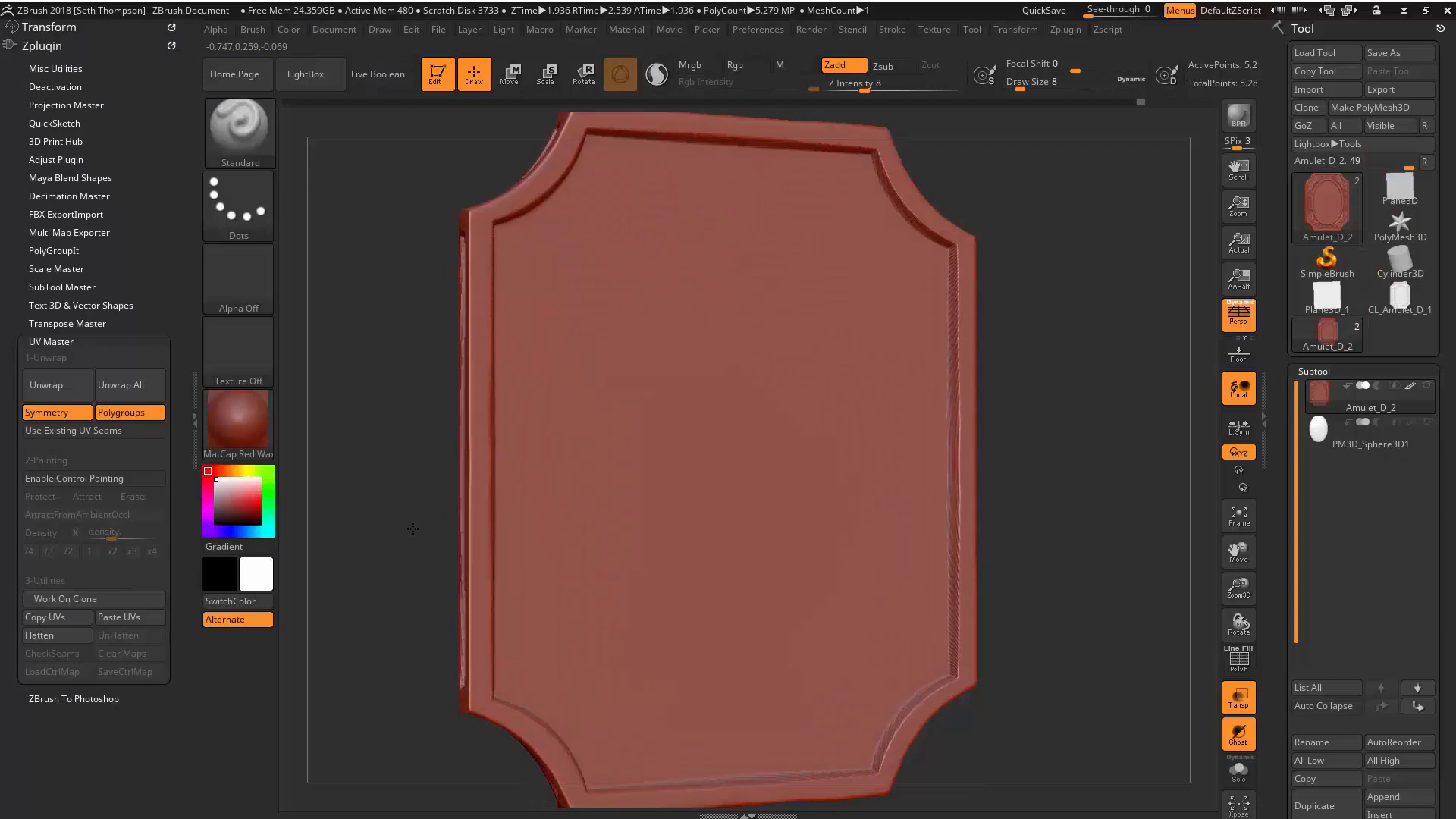
click(173, 46)
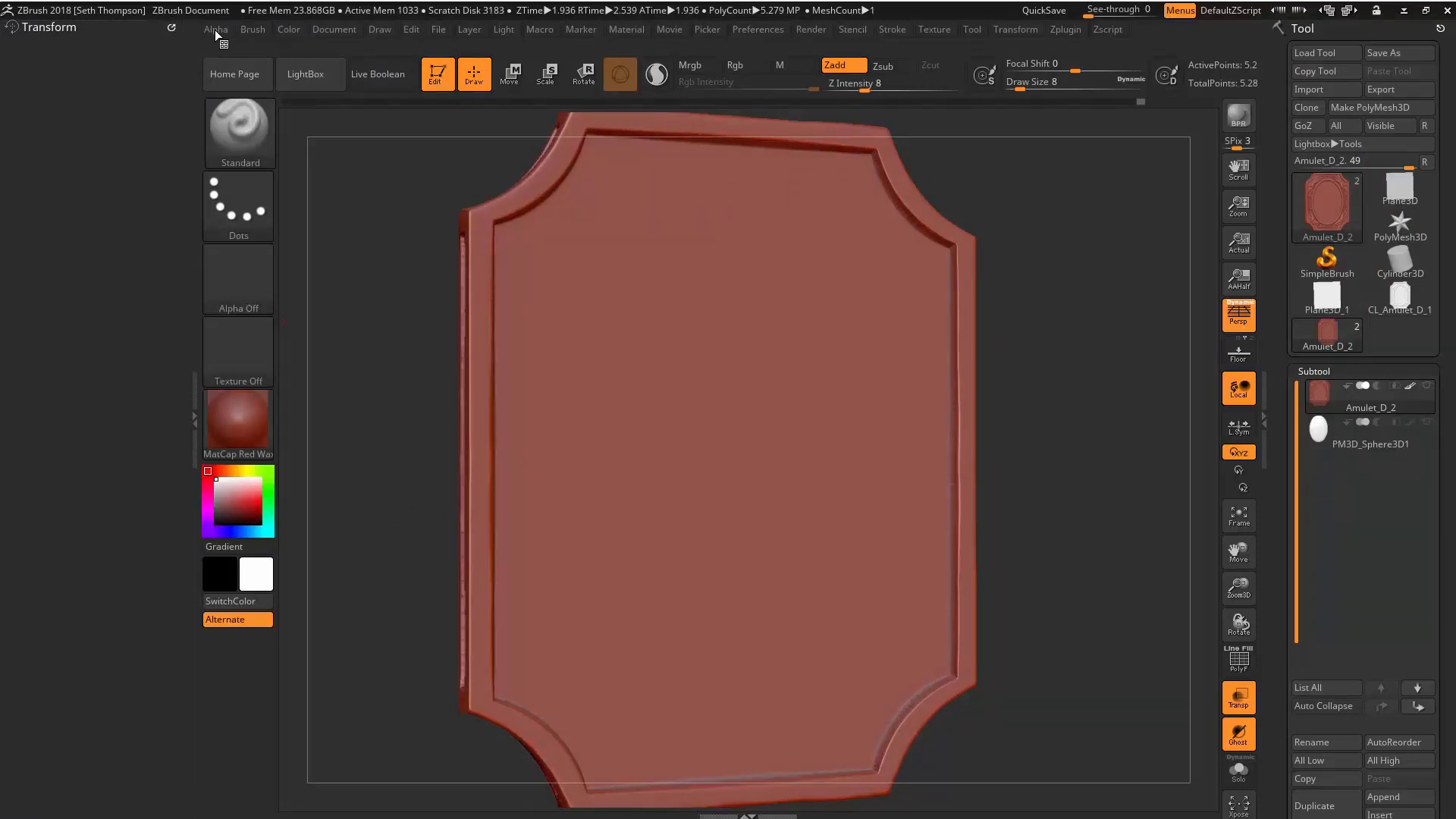
click(216, 30)
click(209, 46)
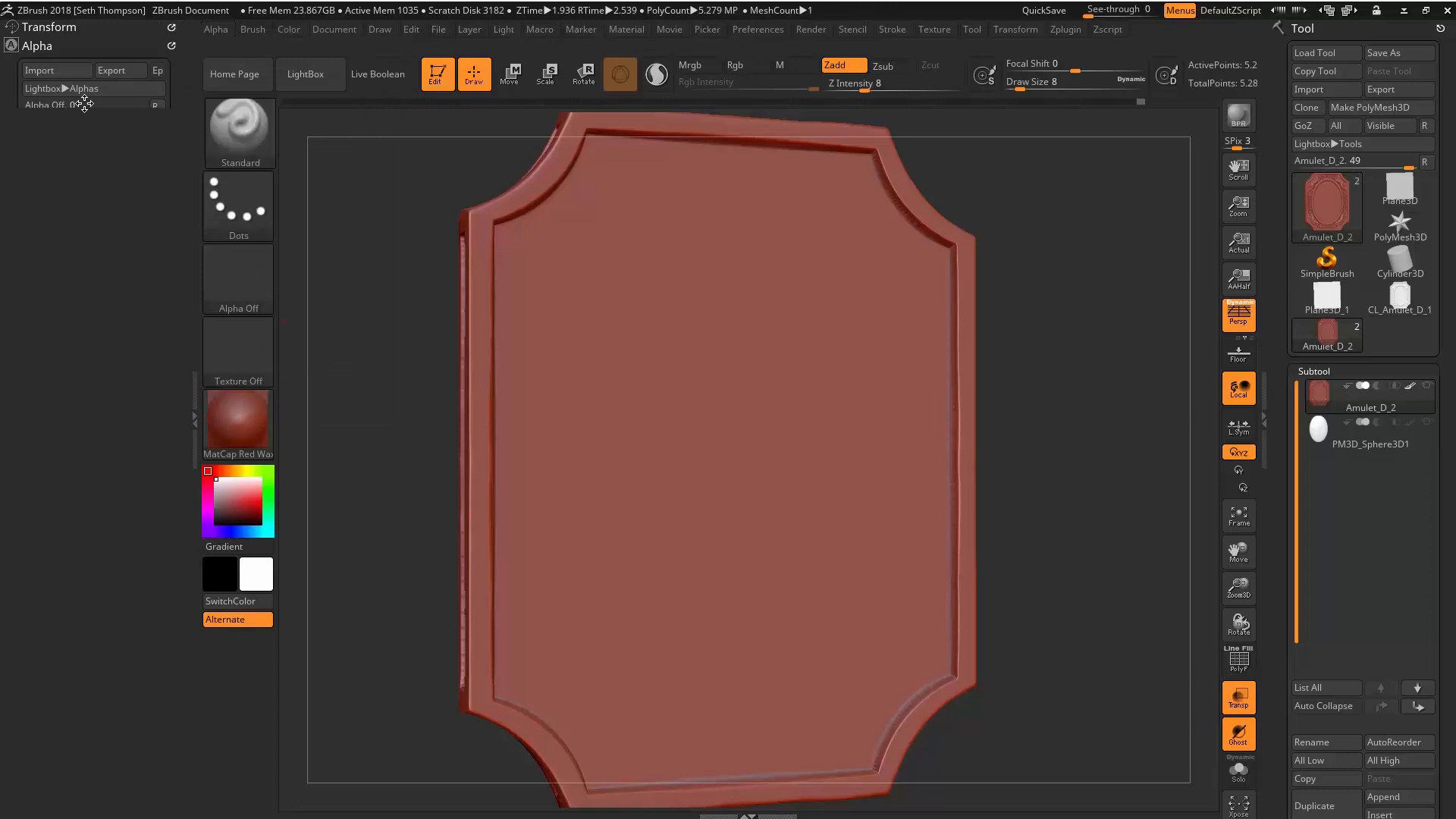
Import Position_Test from the Crest_Mask_ForZBrush folder inside From_ArtStation as an alpha.
click(46, 72)
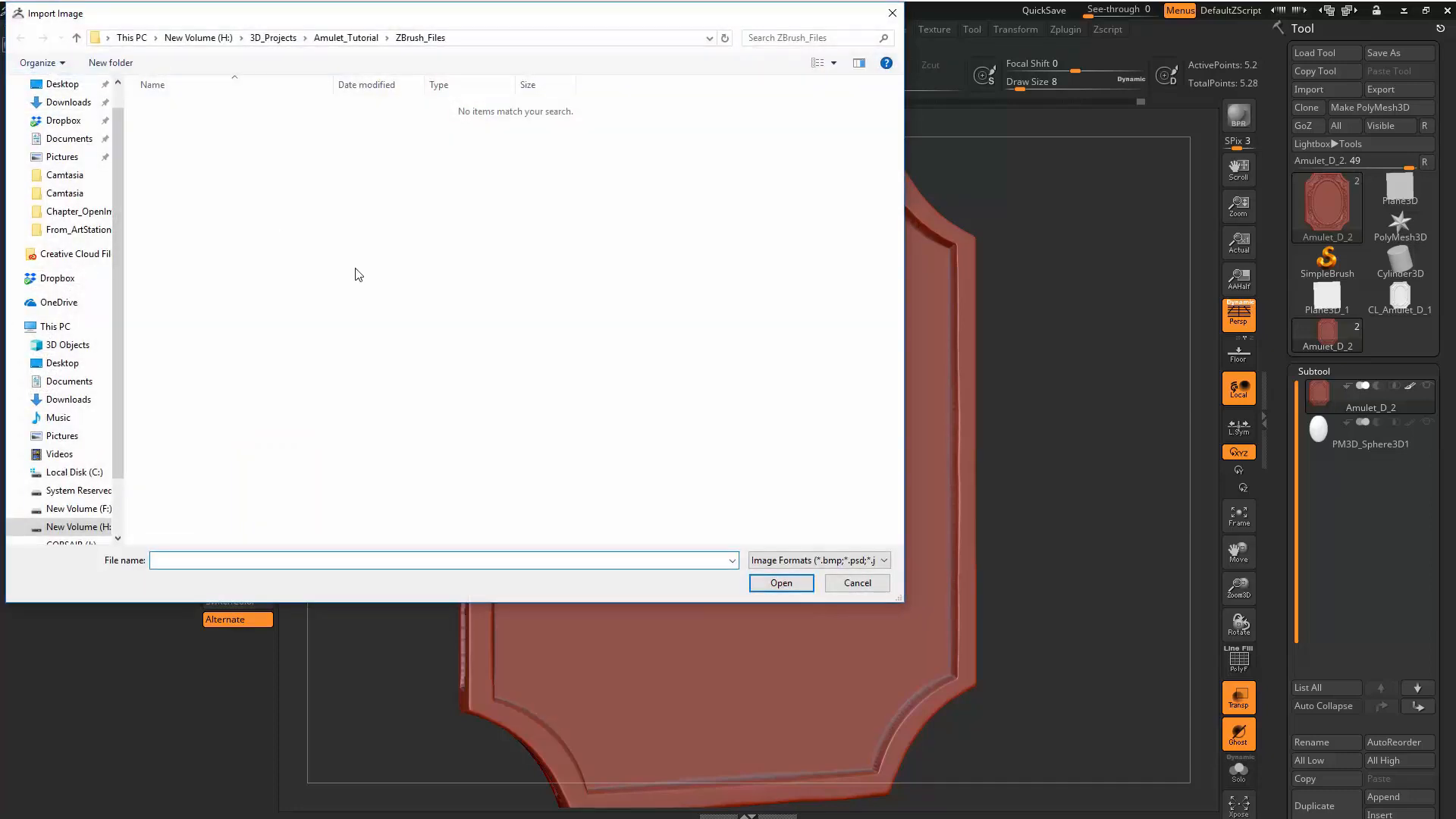
text(H:\3D_Projects\Amulet_Tutorial\Images\Images_TextureMaps_PSDs\From_ArtStation)
key(Return)
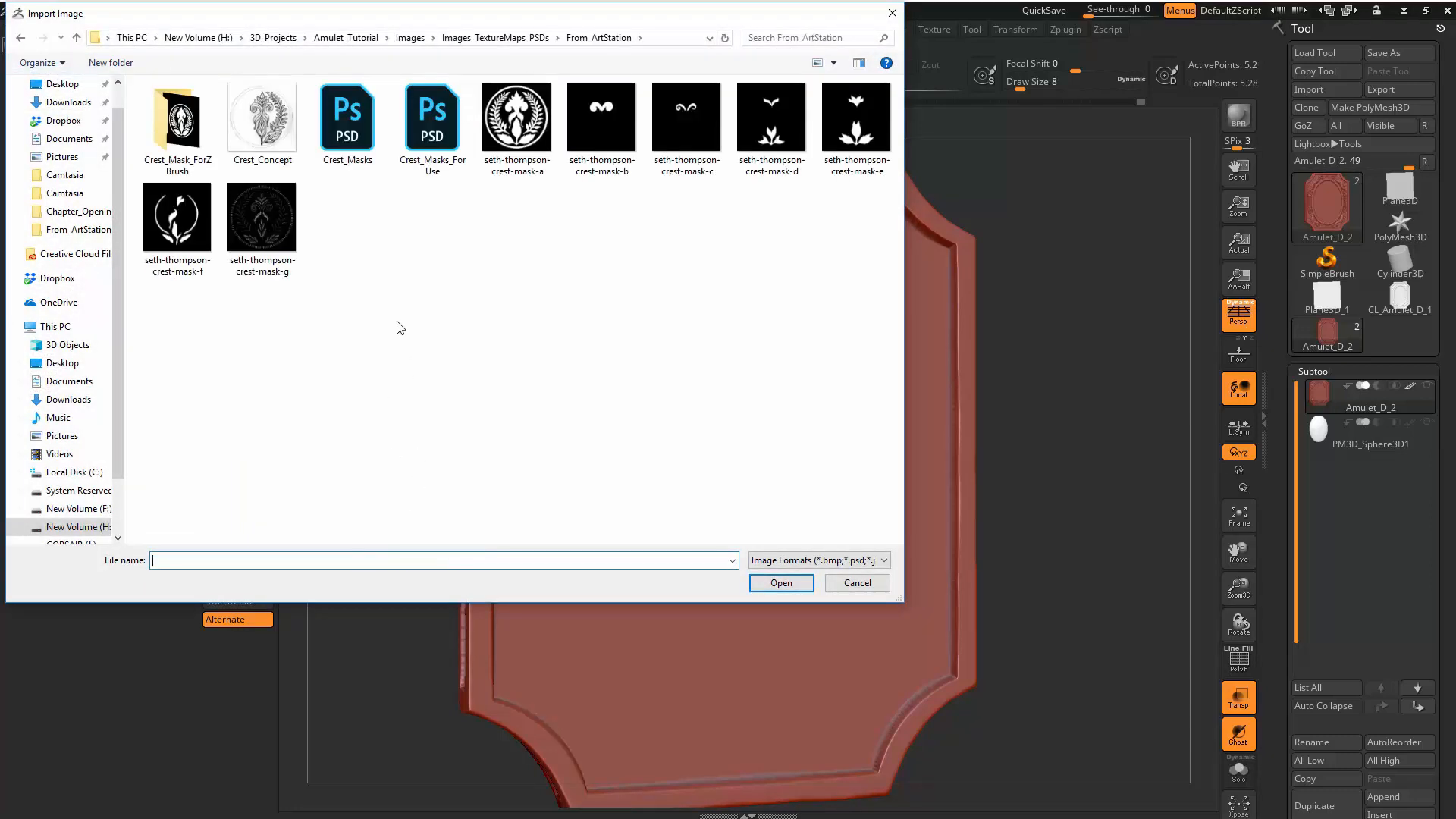
double_click(189, 122)
click(193, 122)
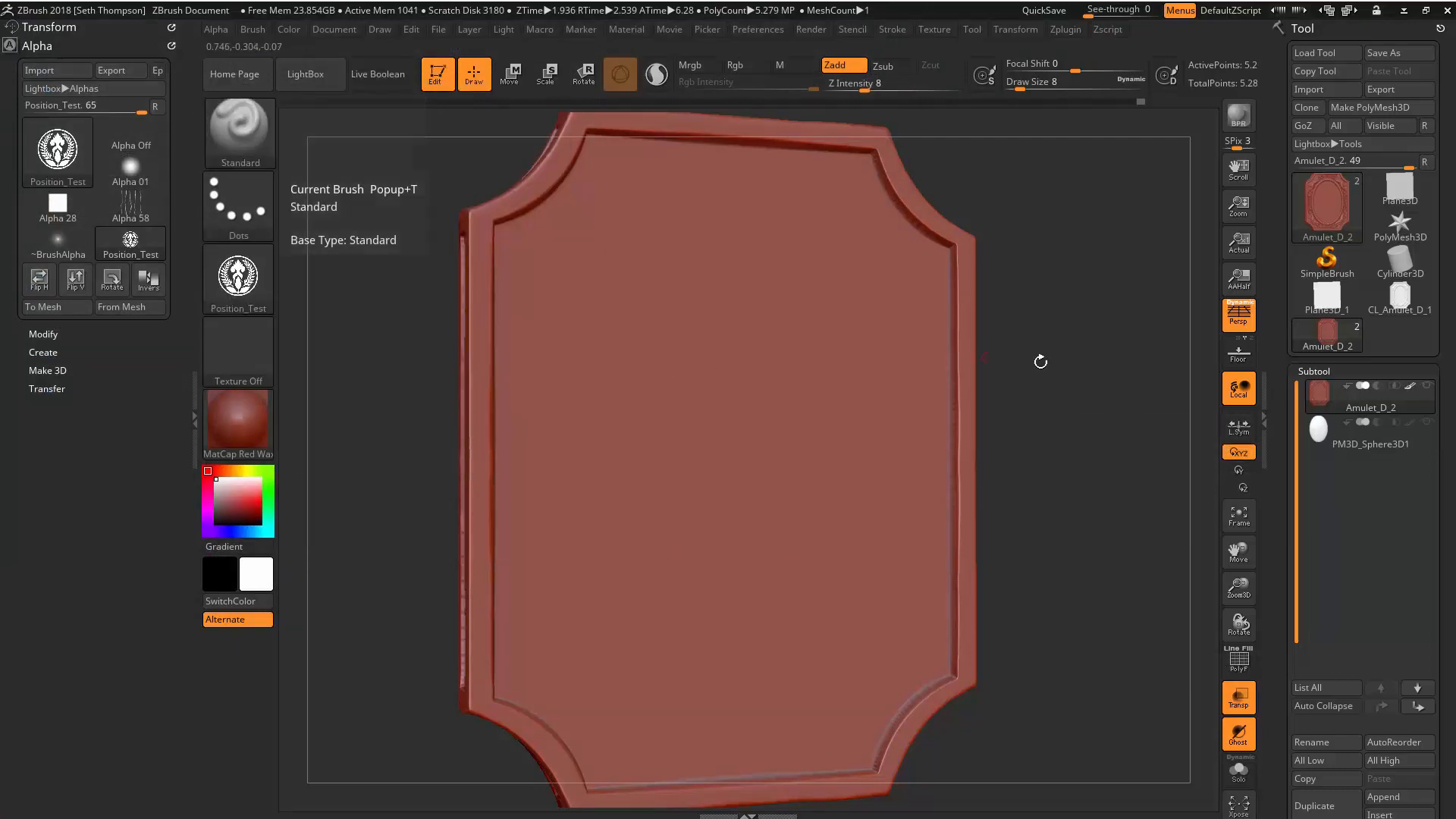
Mask the Amulet_D_2 subtool with the Position_Test alpha using Mask By Alpha and check the crest's placement from the front.
drag(1284, 508, 1274, 340)
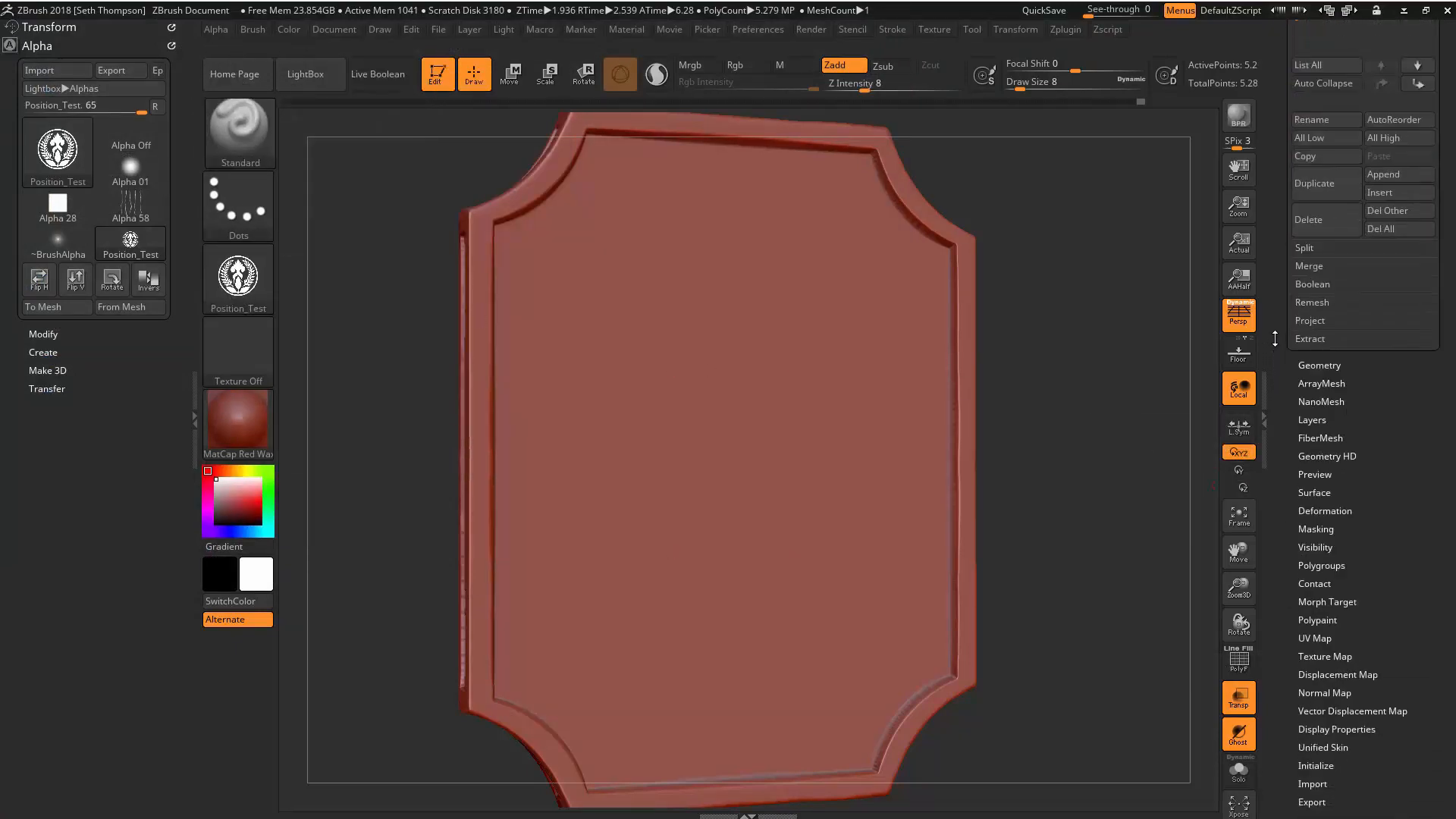
click(1311, 529)
drag(1291, 325, 1288, 404)
click(1334, 521)
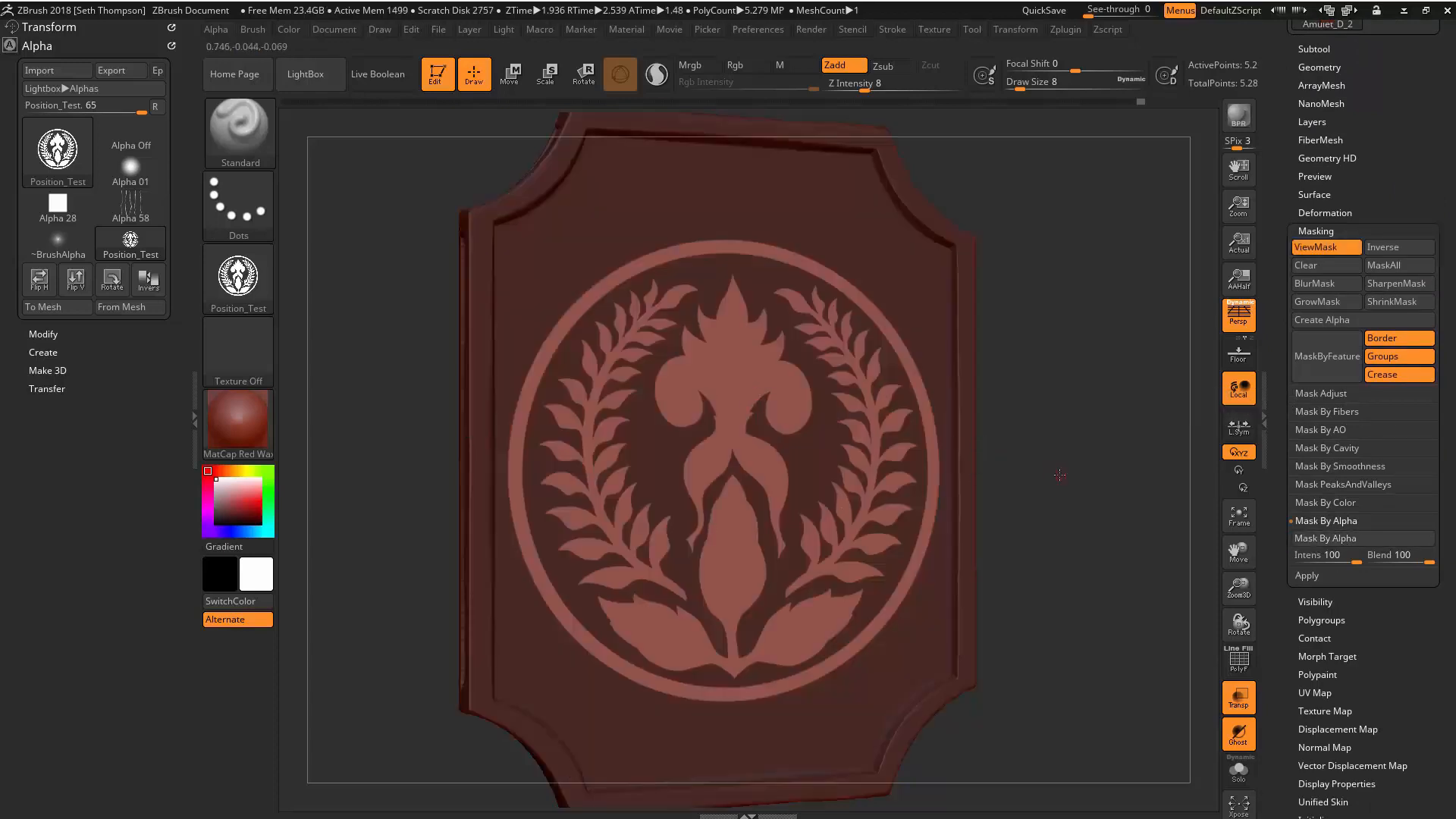
drag(1060, 475, 1049, 474)
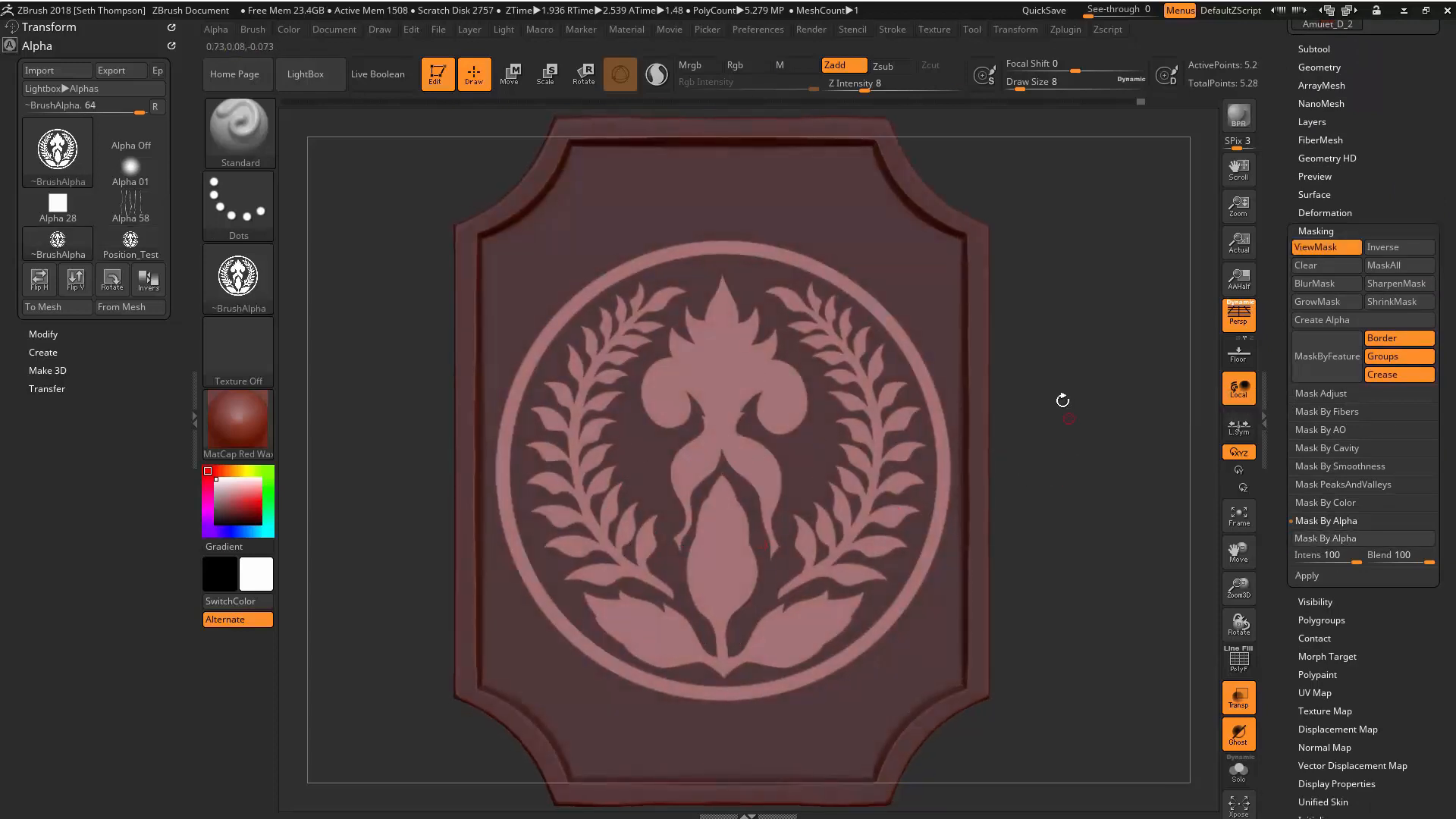
mouse_move(1050, 364)
mouse_down()
mouse_move(1185, 380)
mouse_move(1052, 368)
mouse_up()
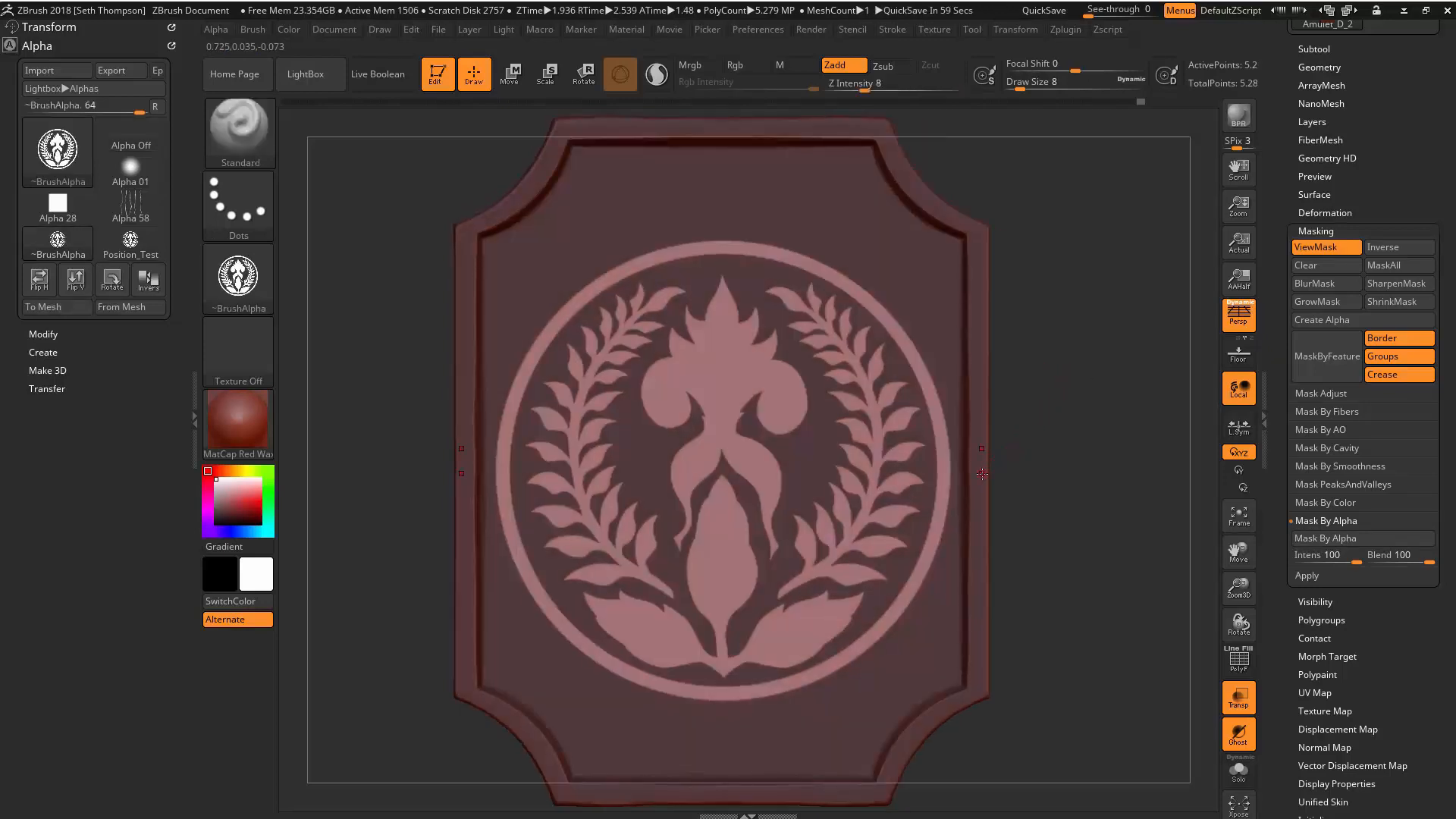
Try raising the unmasked crest on Amulet_D_2 with the Inflate deformation.
drag(1059, 452, 1098, 449)
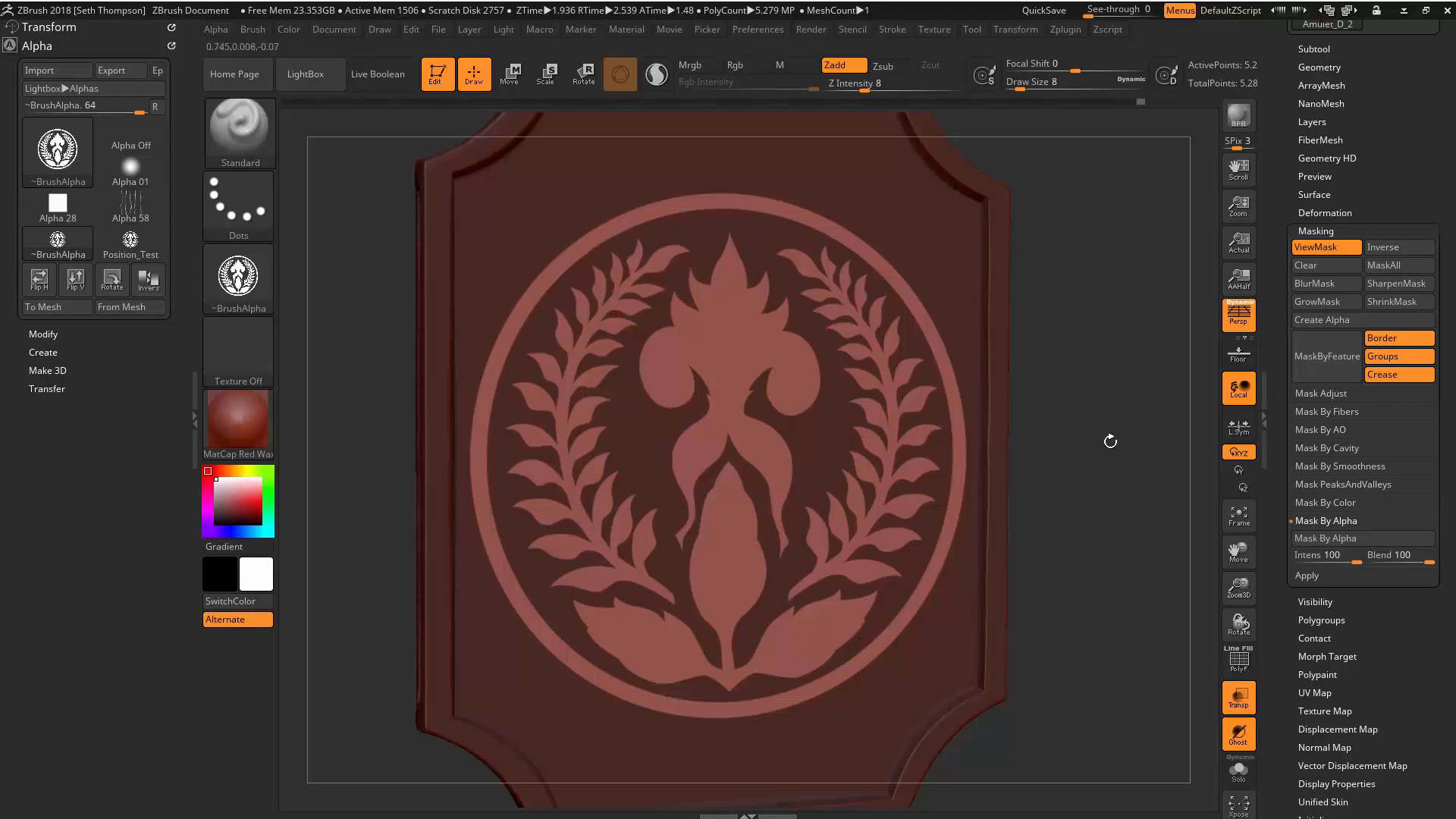
drag(1104, 415, 1216, 384)
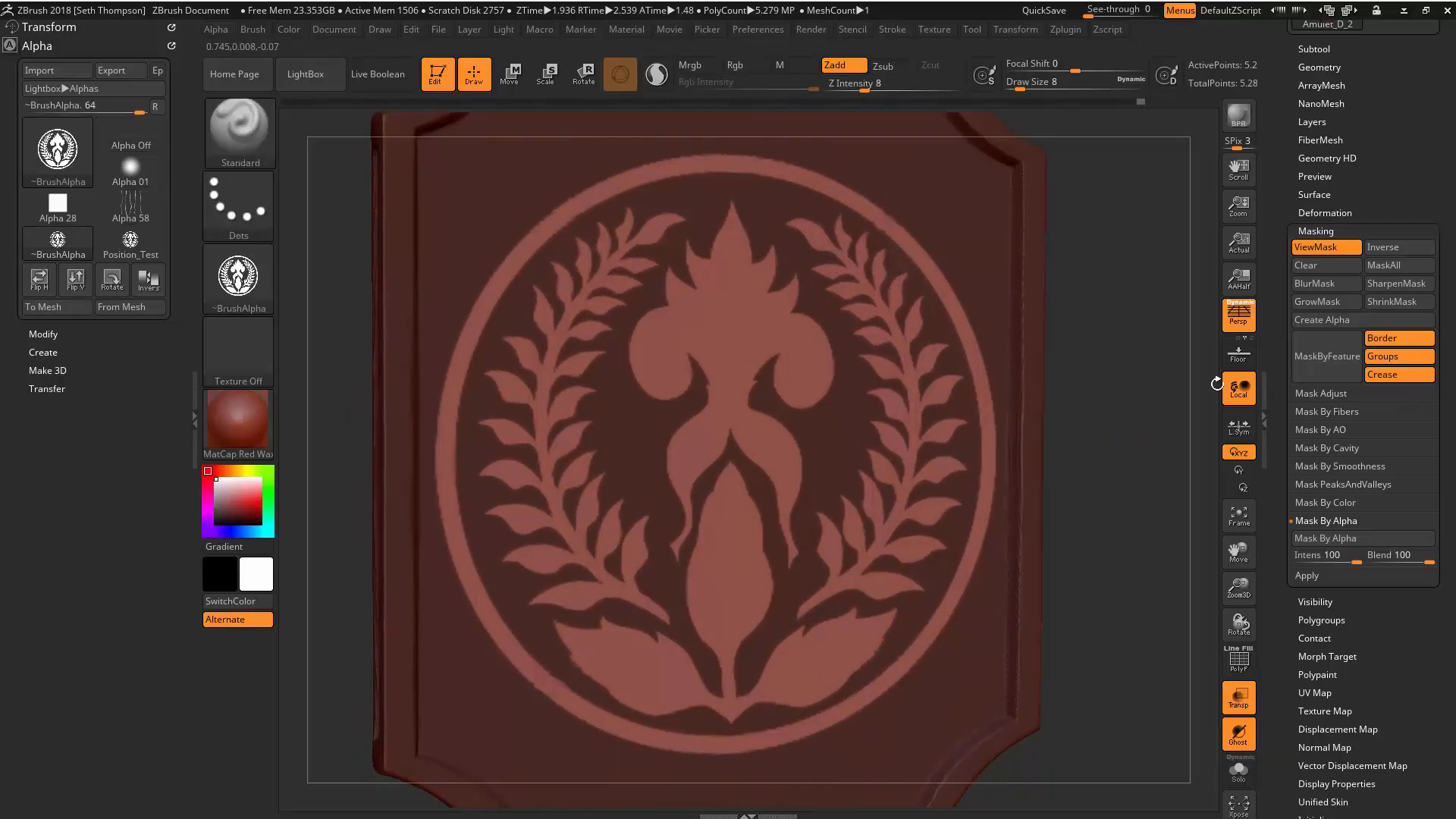
click(1319, 212)
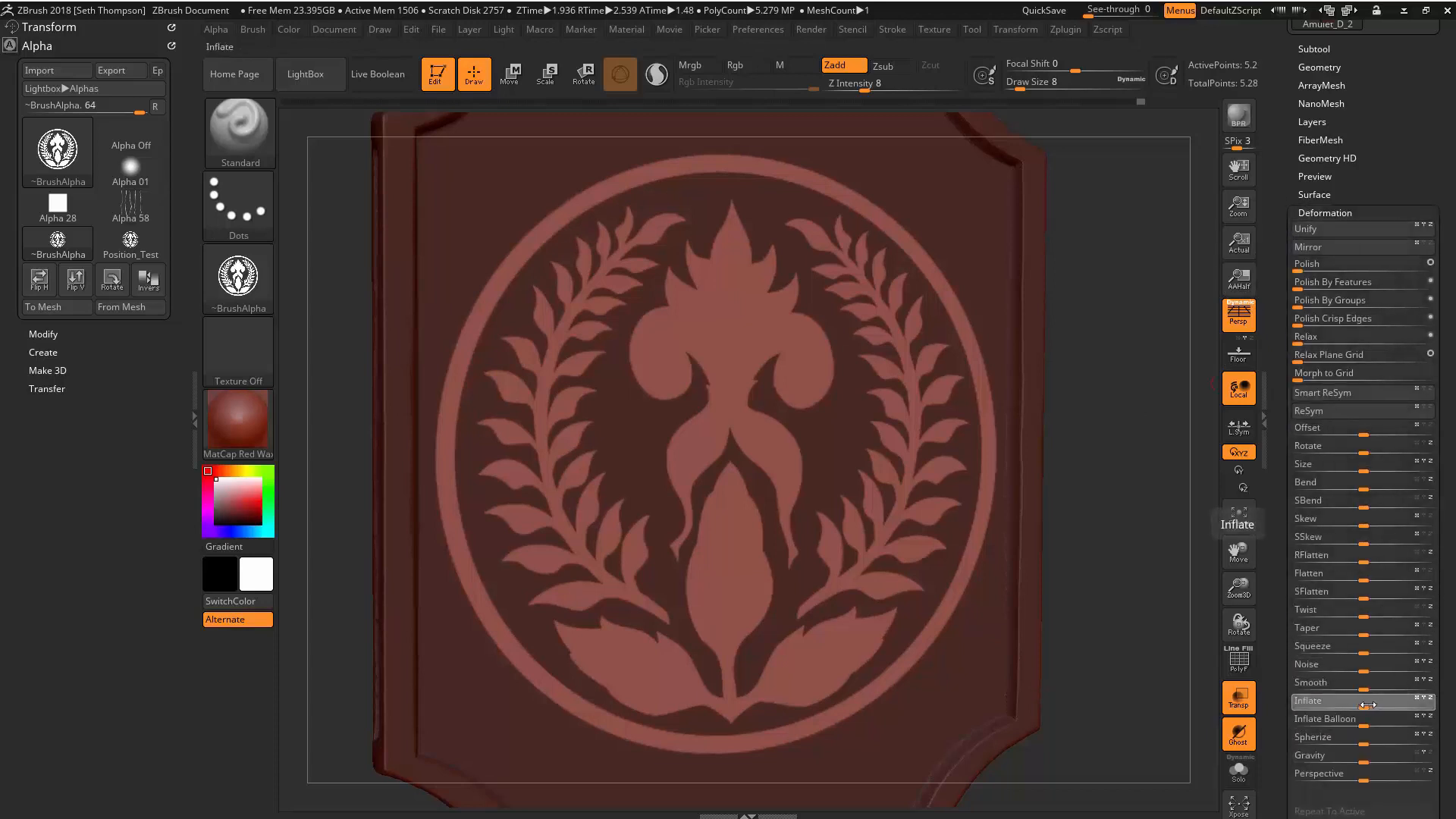
drag(1369, 704, 1369, 704)
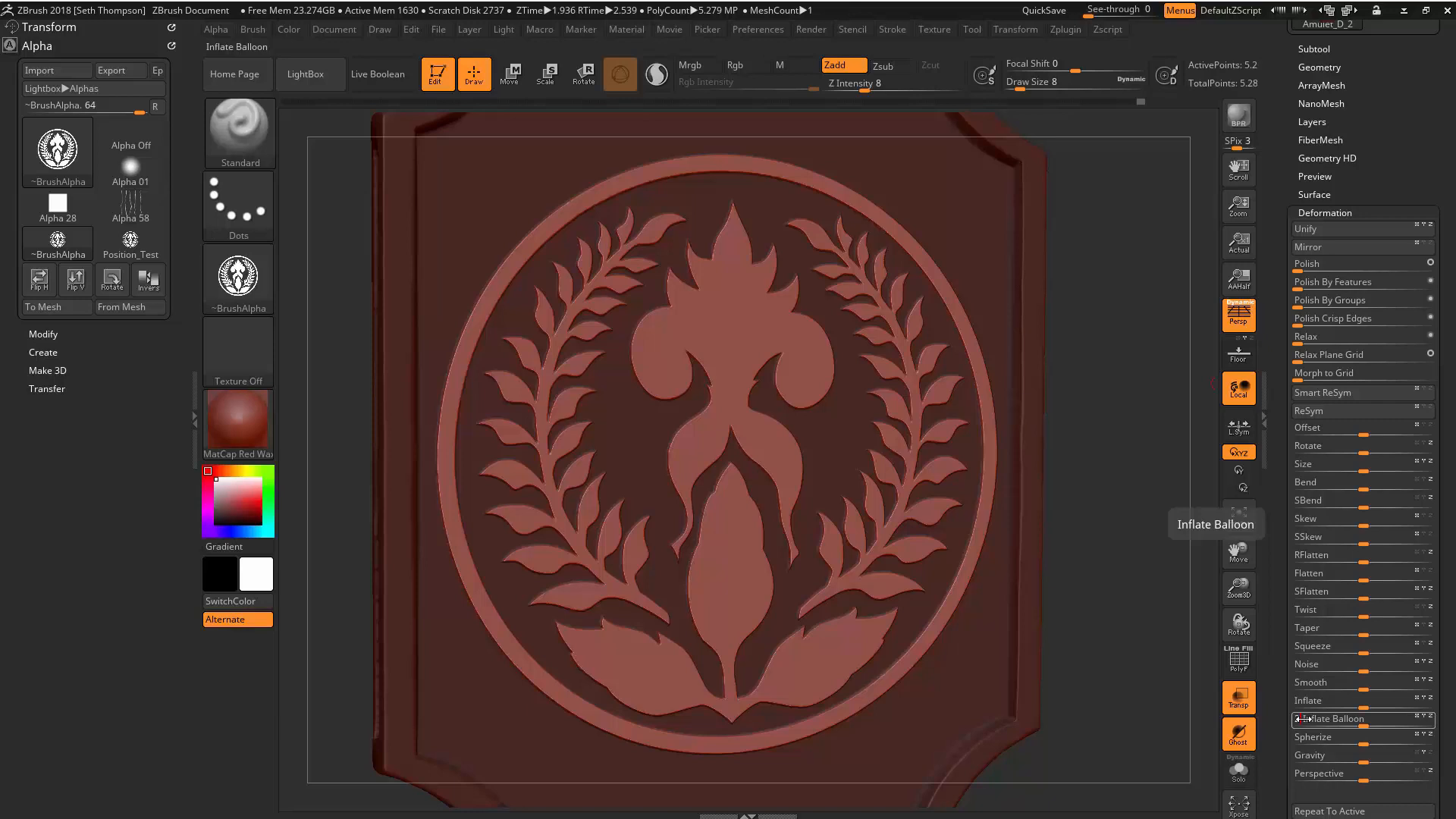
drag(1024, 619, 1029, 619)
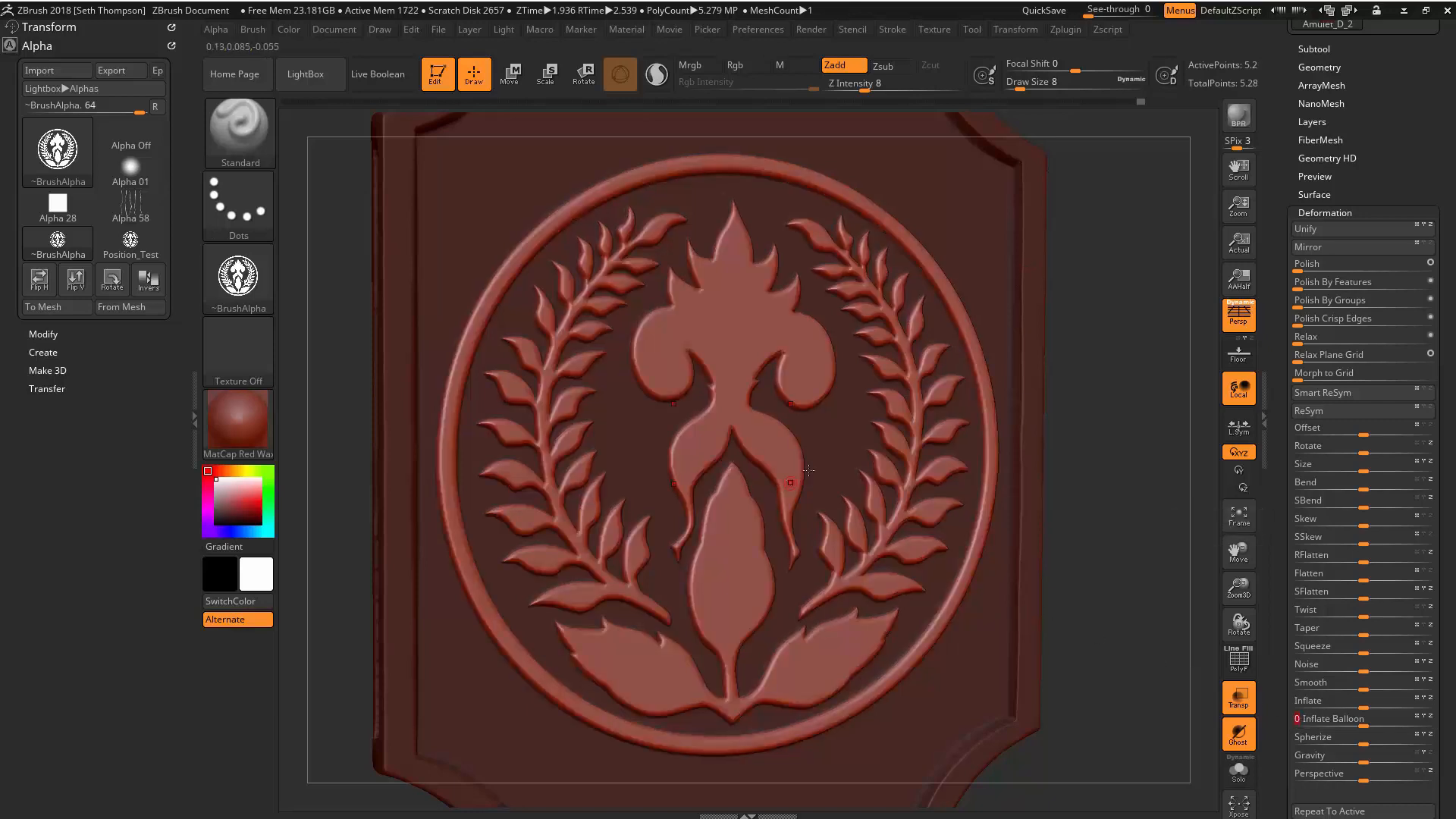
Clear the mask to inspect the inflated crest relief from an angle, and undo the test.
mouse_move(1098, 459)
mouse_down()
mouse_move(1067, 457)
mouse_move(1120, 458)
mouse_move(865, 409)
mouse_up()
drag(1074, 463, 1053, 464)
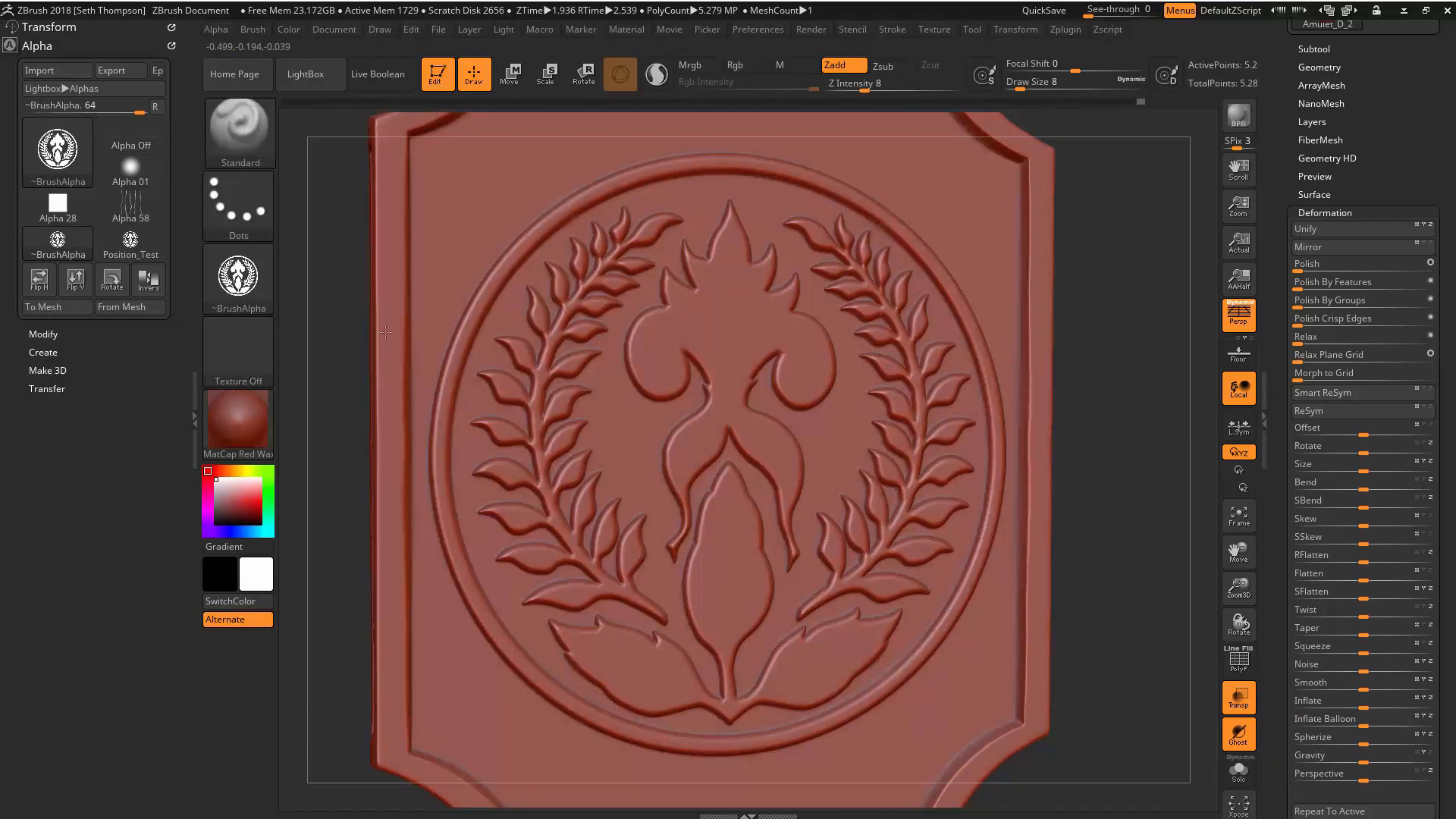
drag(1124, 397, 1127, 398)
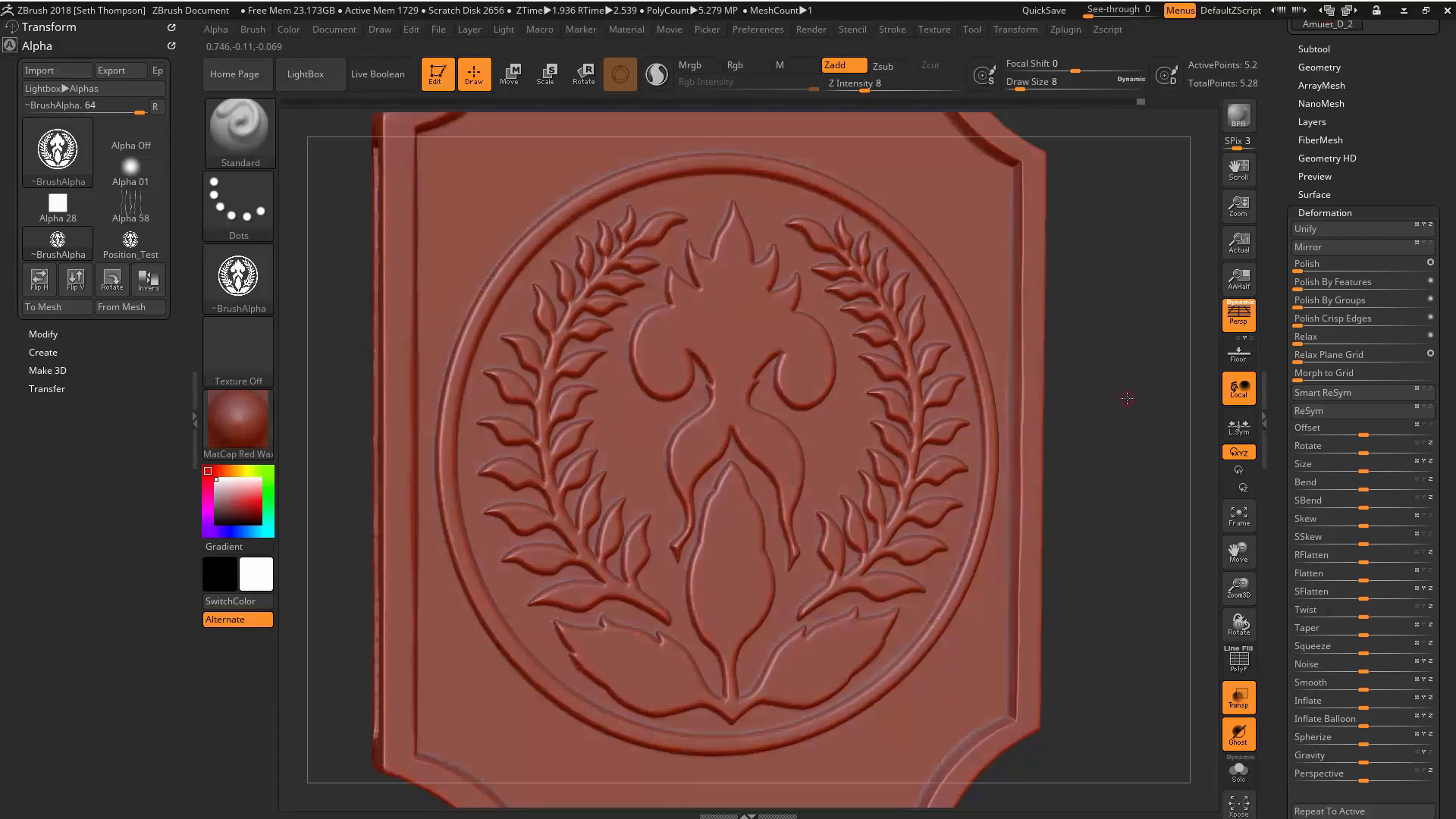
key(ctrl+z)
key(ctrl+z)
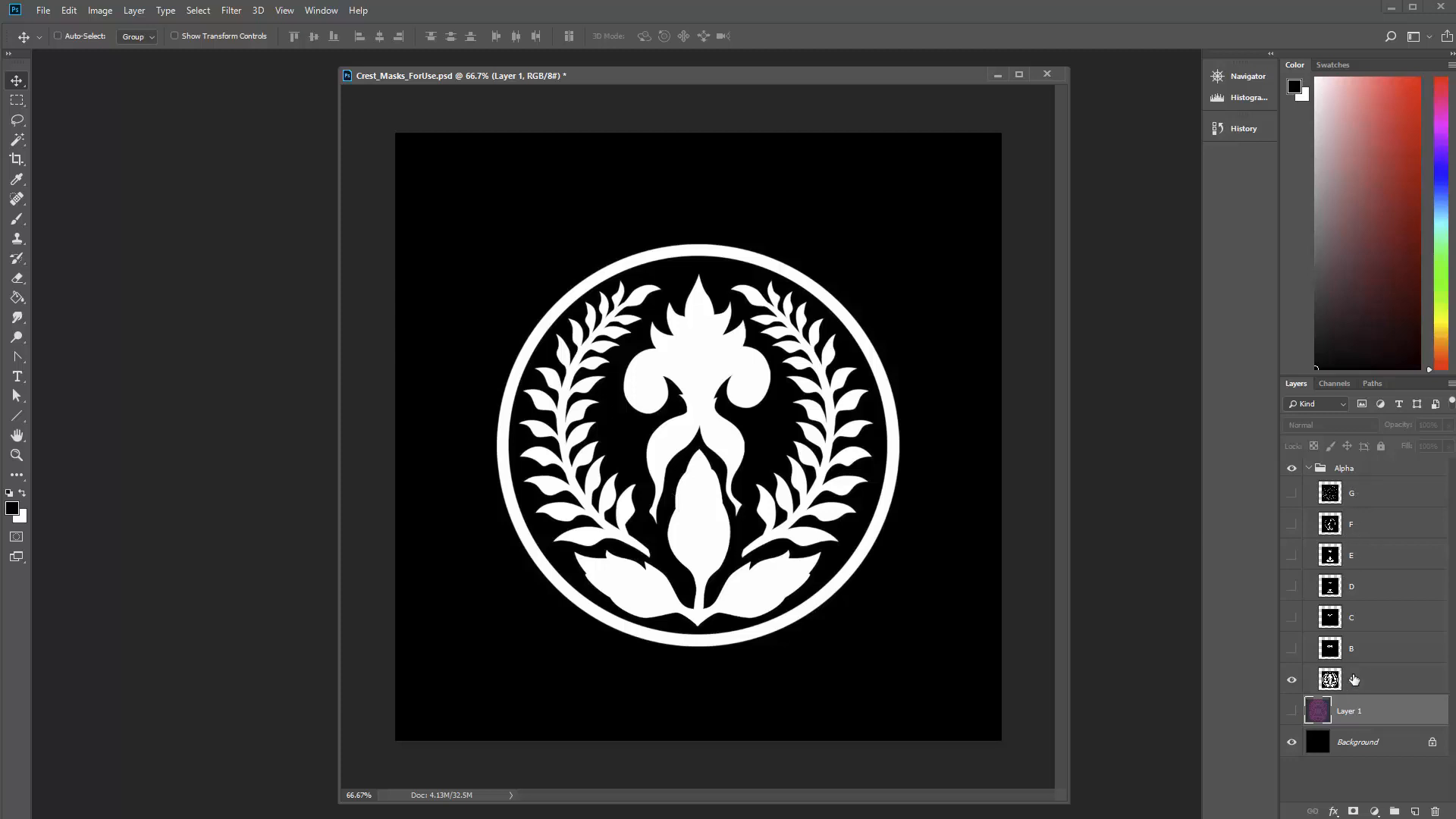
In Photoshop, select layer A and save a JPEG copy as Crest_Mask_A in the Crest_Mask_ForZBrush folder.
click(1354, 680)
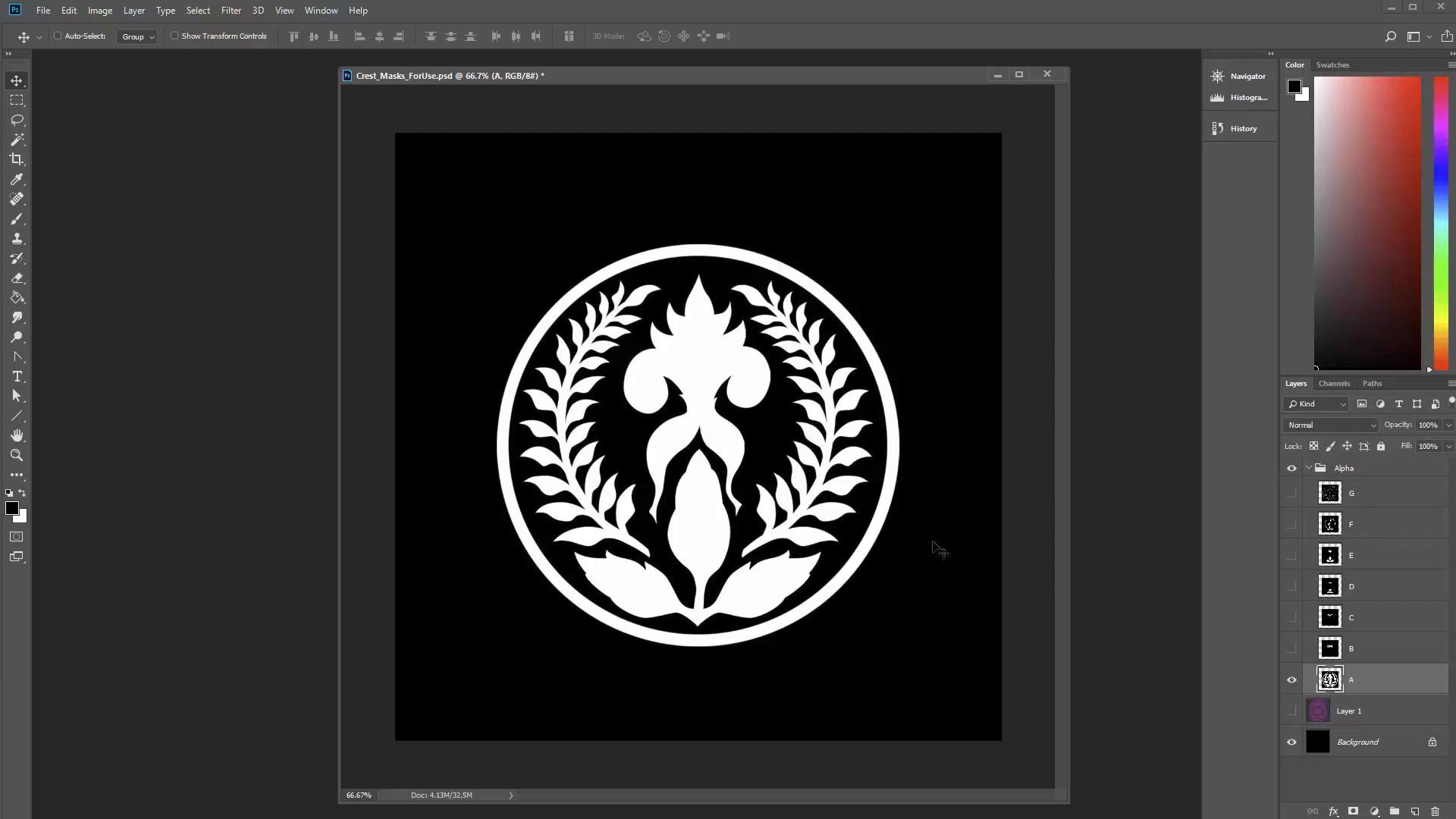
click(47, 10)
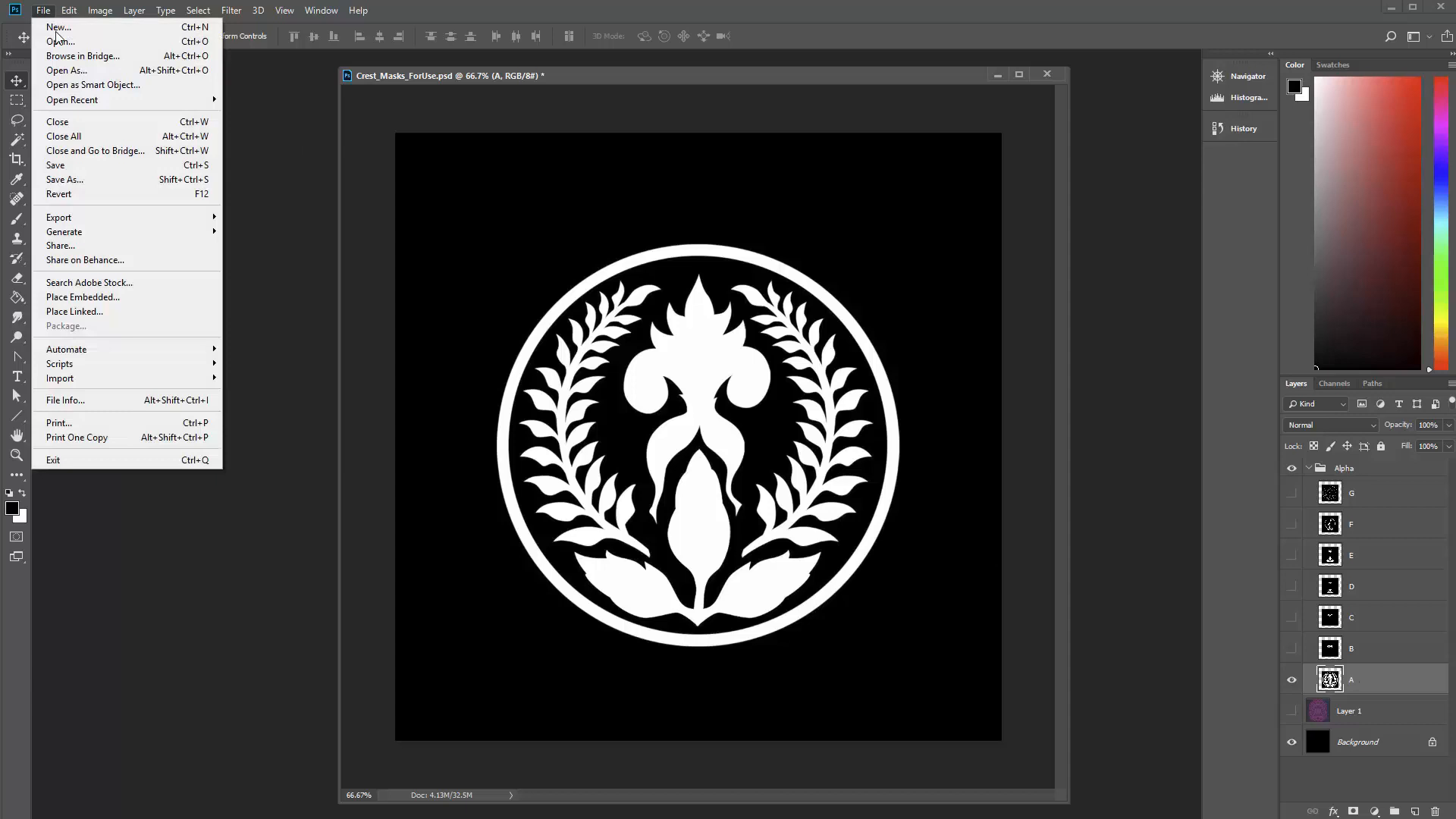
click(68, 180)
click(379, 603)
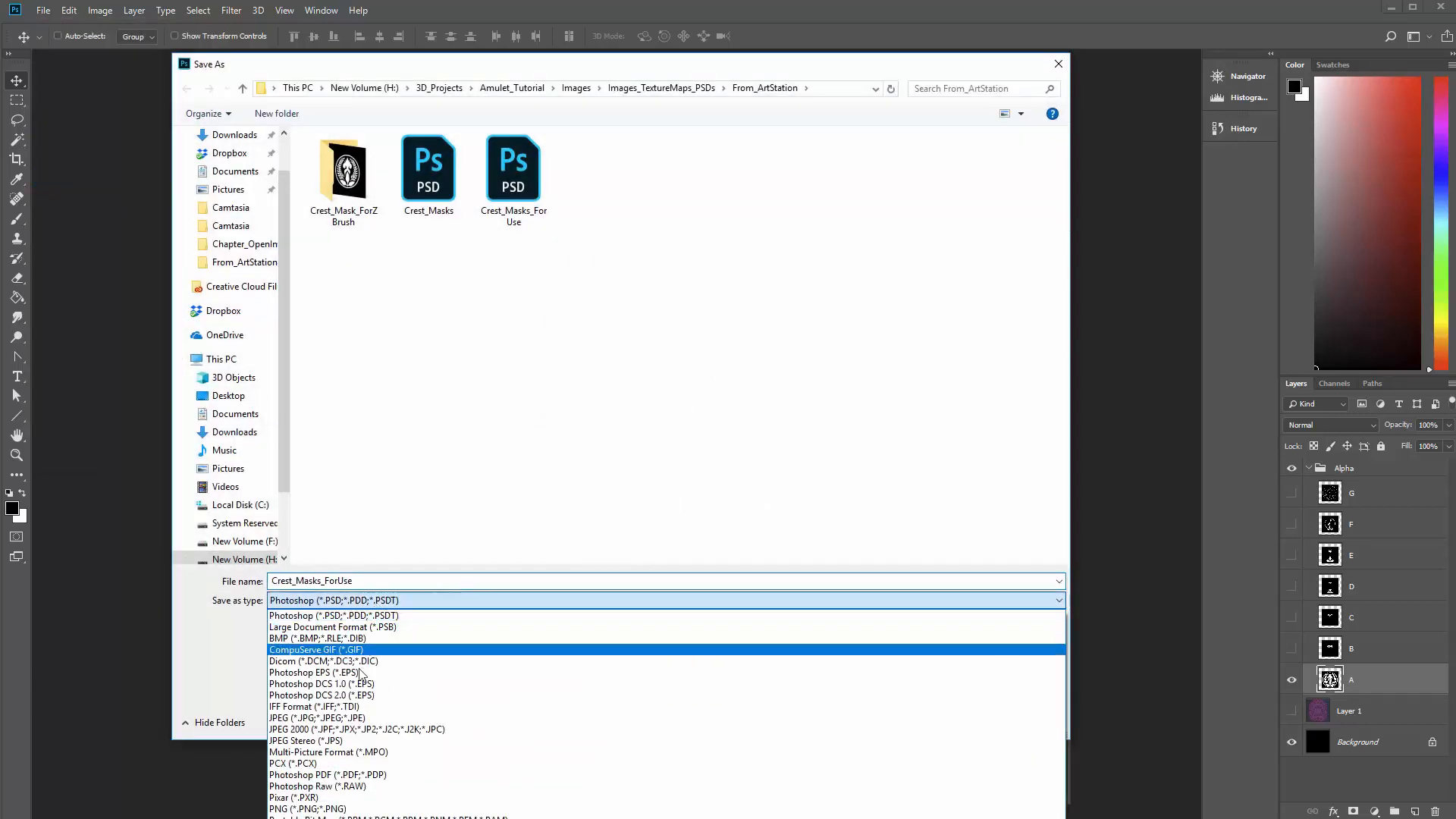
click(379, 713)
double_click(351, 198)
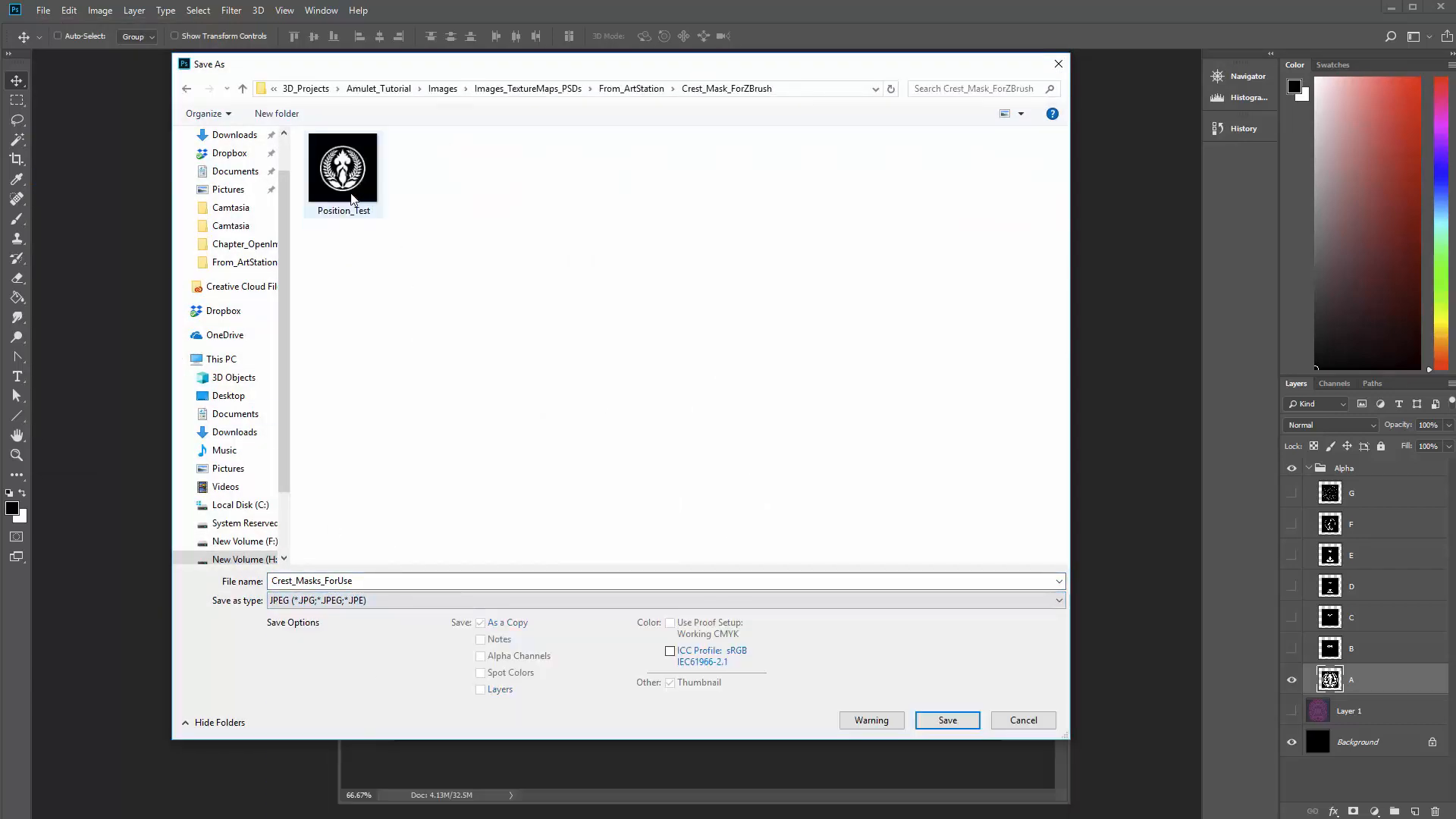
double_click(383, 582)
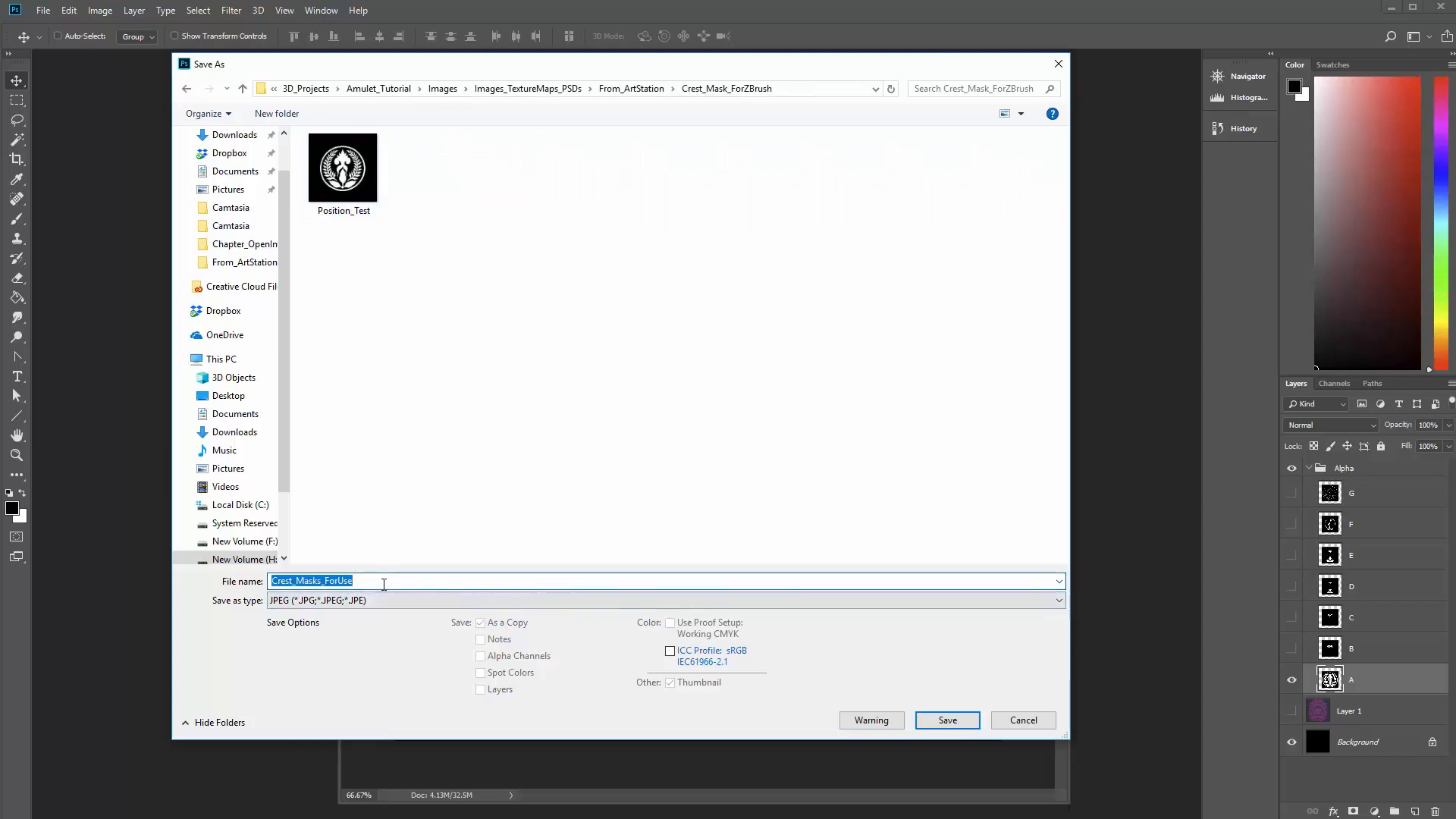
text(Crest)
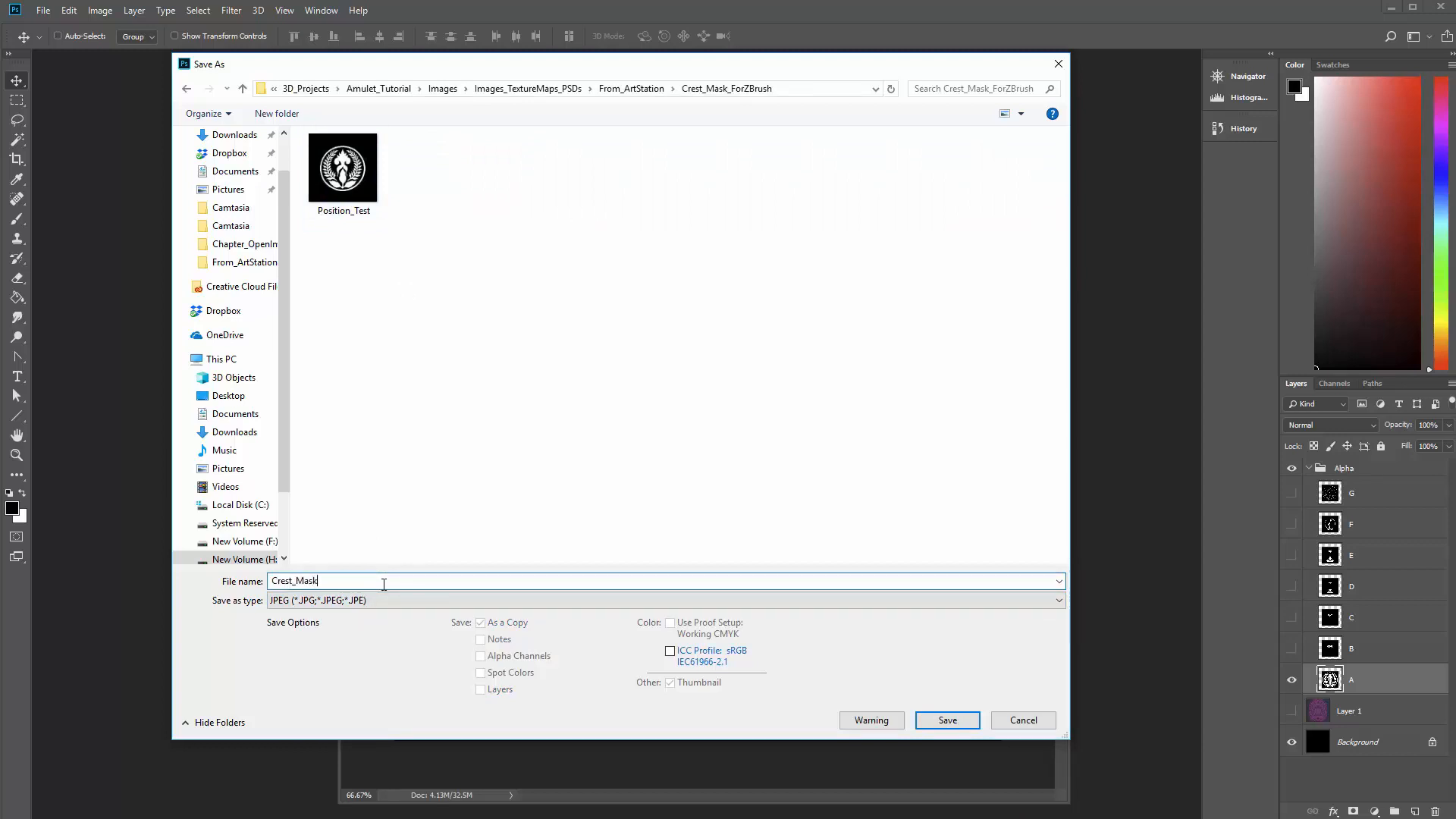
click(975, 719)
click(722, 155)
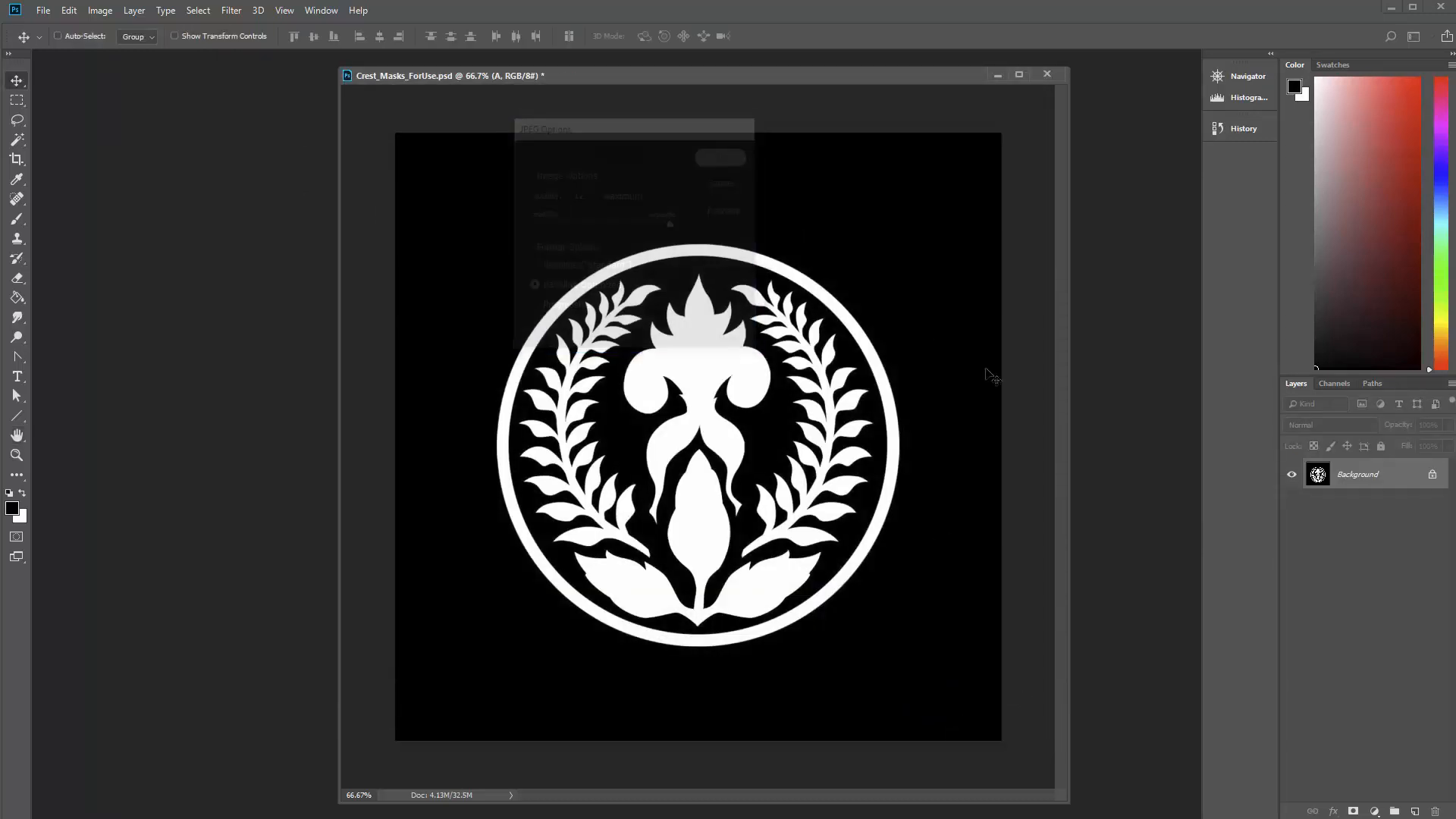
Show and select layer B, and prepare a JPEG copy of the document in the Crest_Mask_ForZBrush folder.
click(1290, 649)
click(1373, 648)
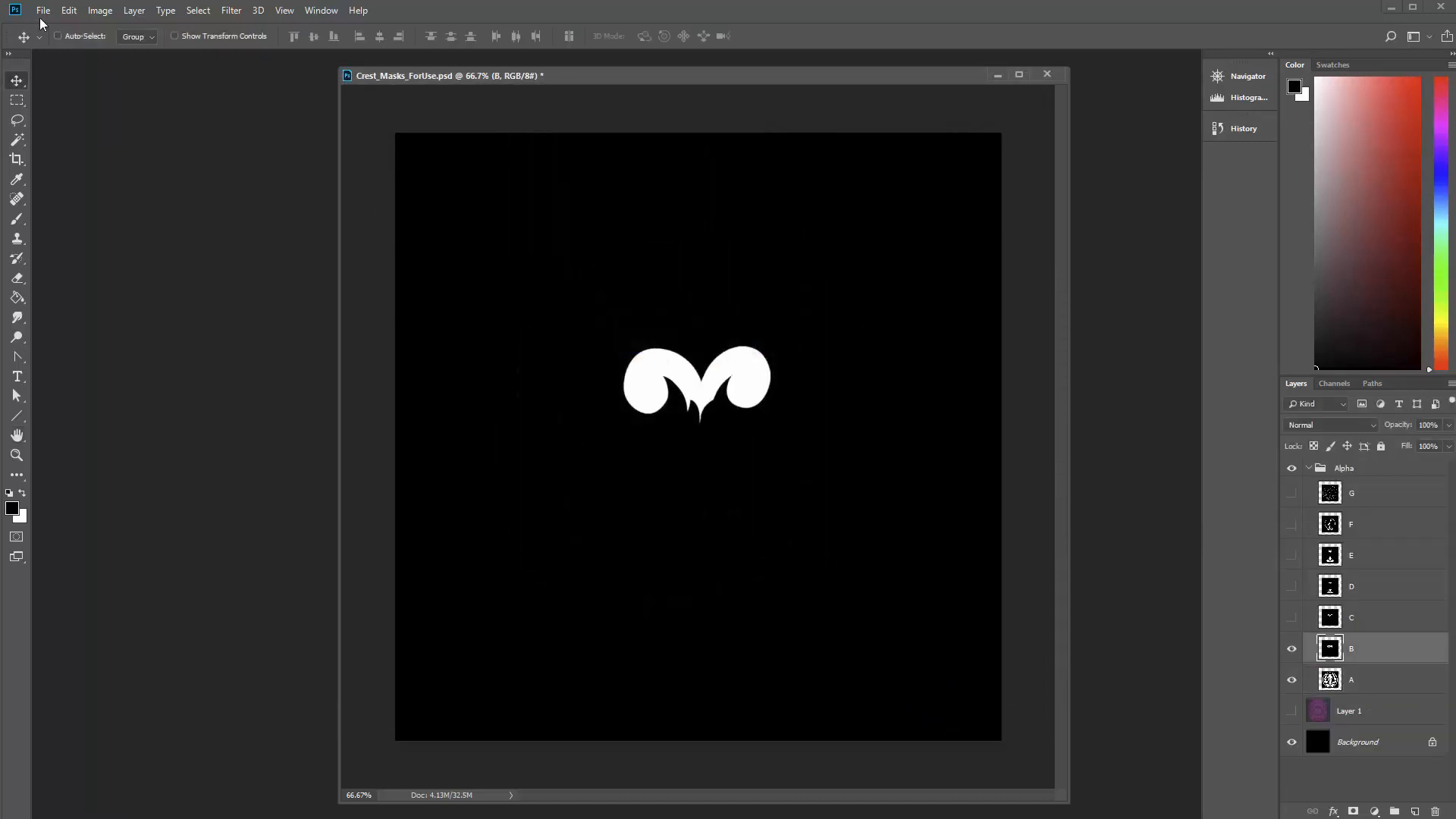
click(43, 10)
click(65, 179)
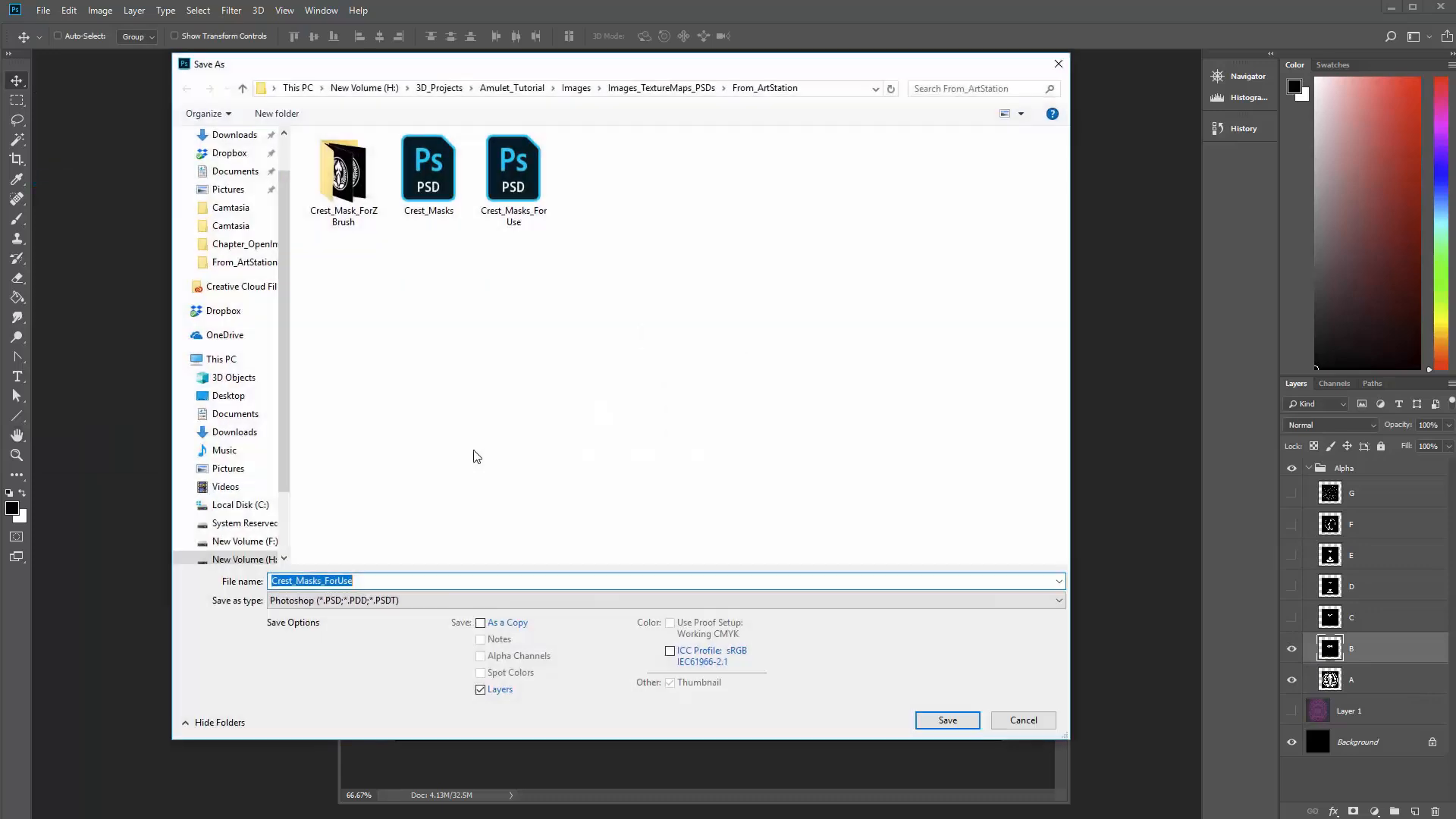
click(423, 599)
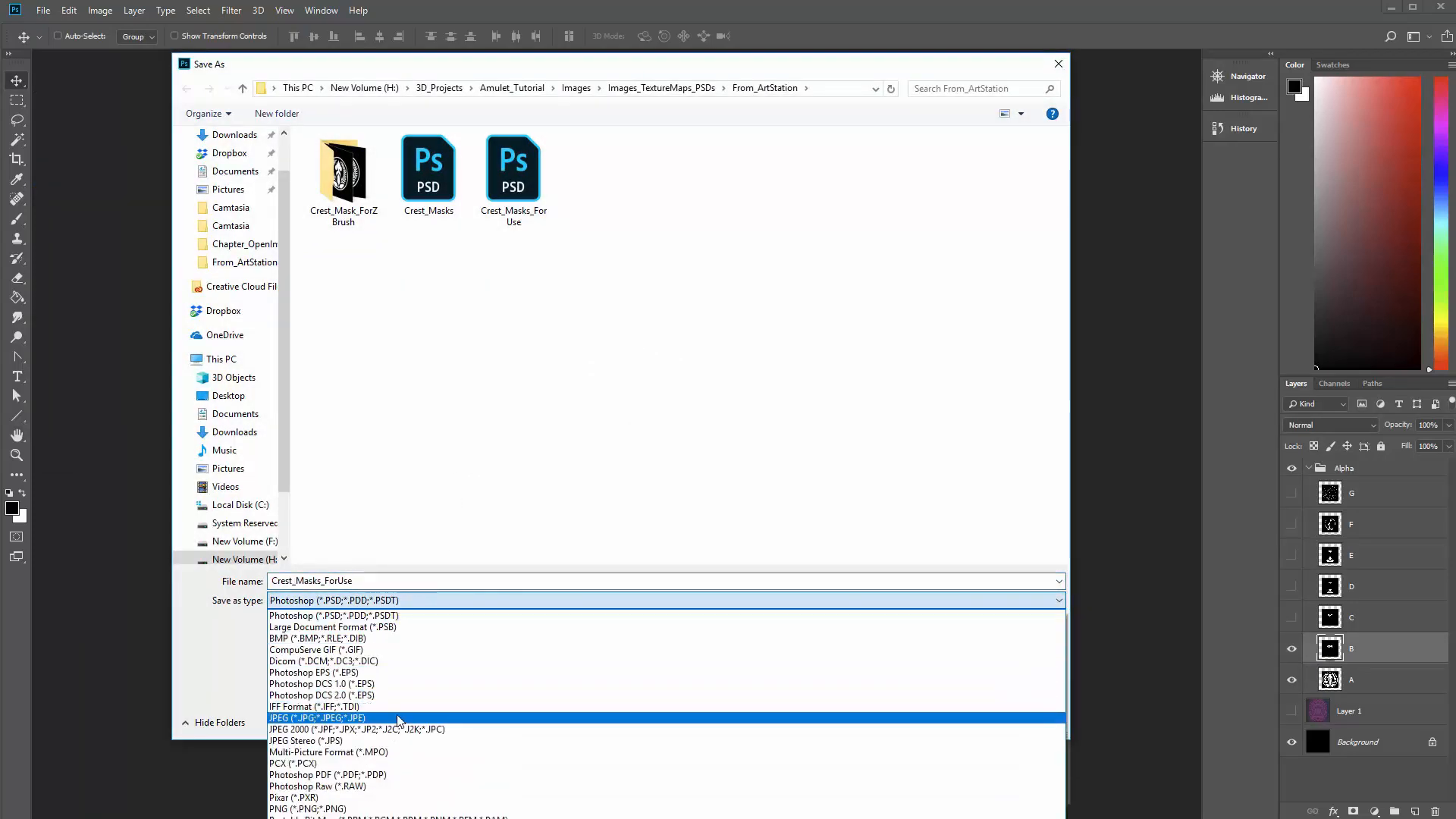
click(395, 718)
double_click(343, 182)
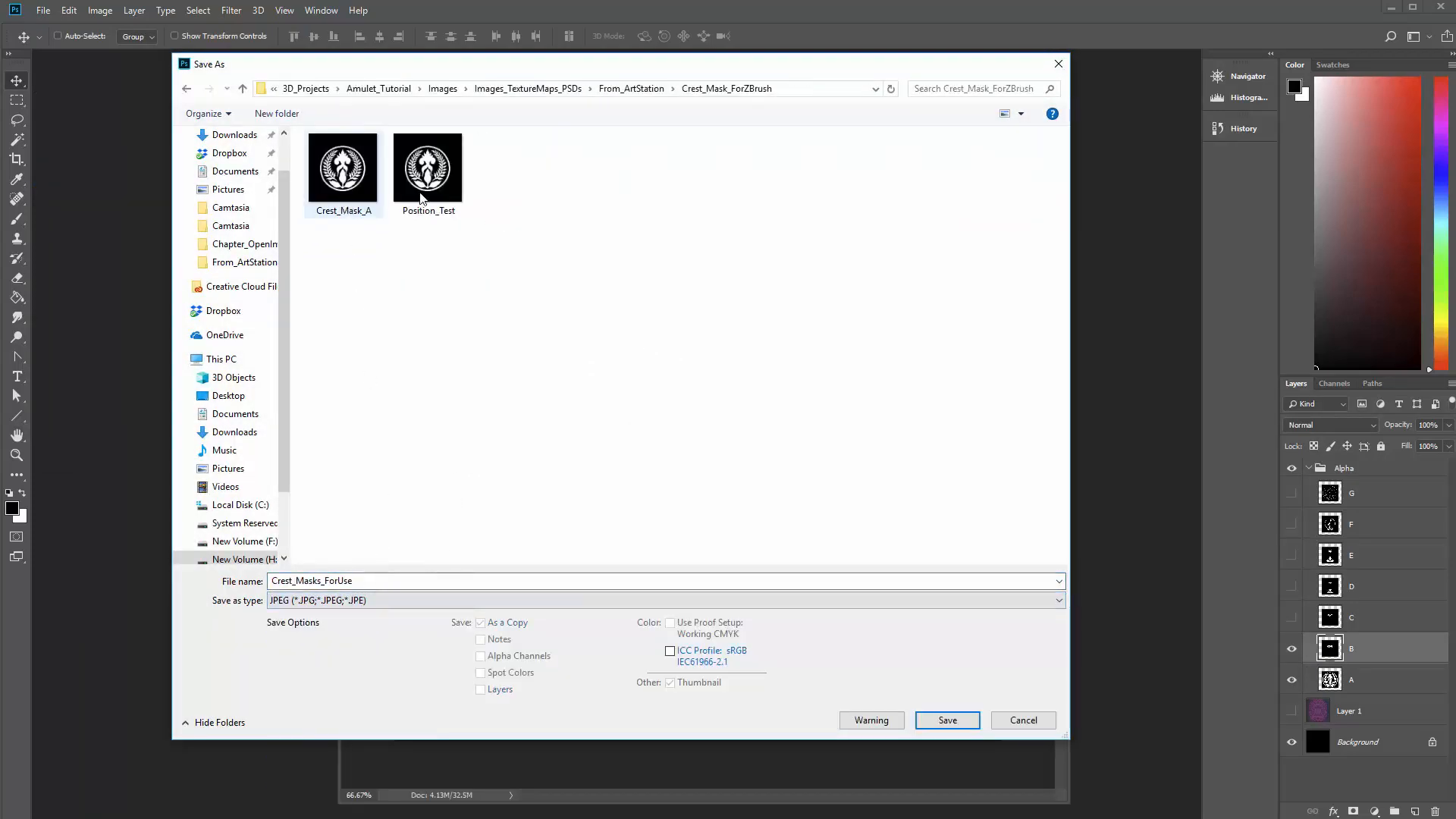
Name the JPEG copy Crest_Mask_B and save it.
click(343, 170)
click(375, 581)
click(375, 581)
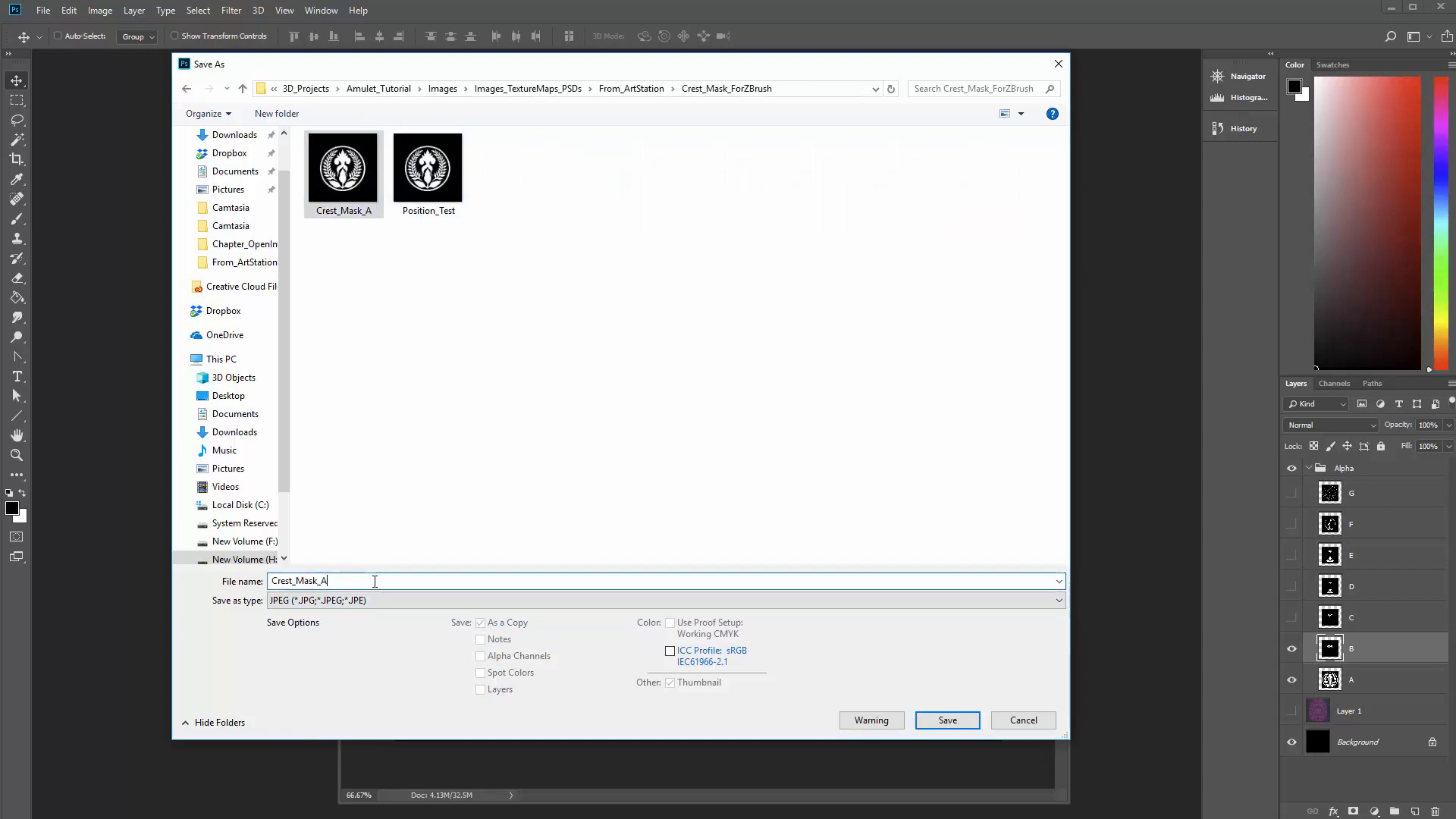
key(BackSpace)
text(B)
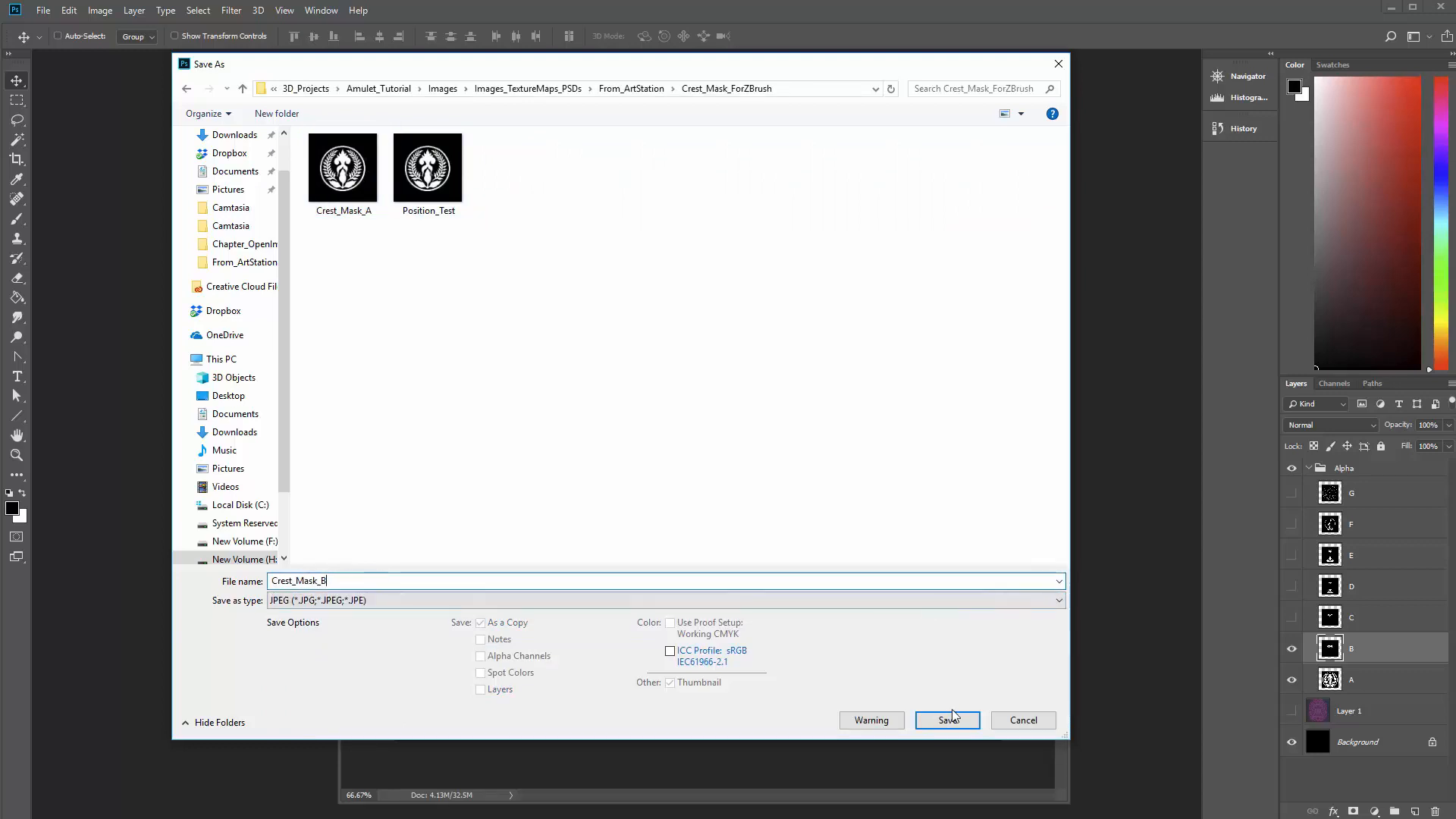
click(948, 719)
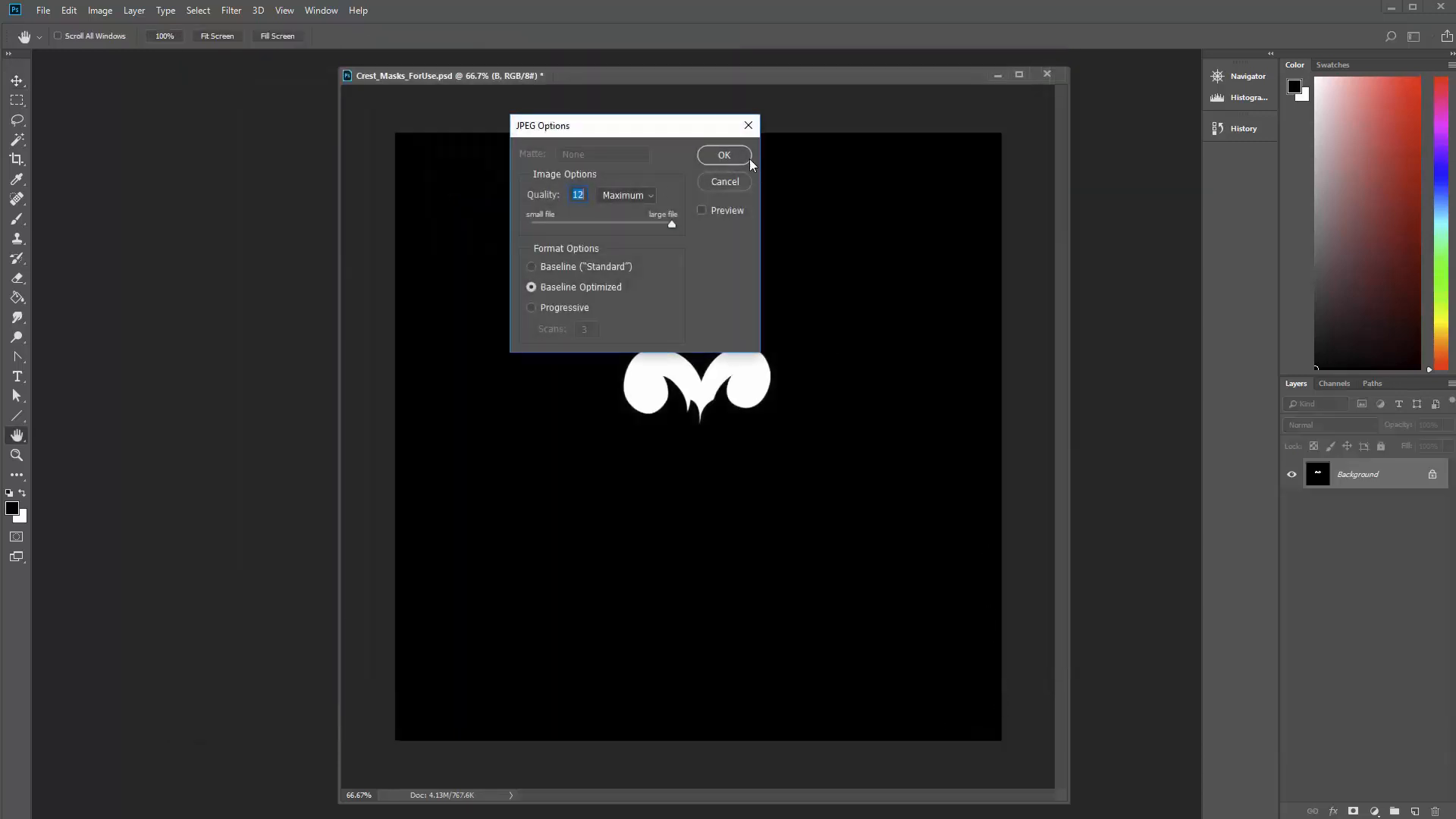
click(748, 156)
Show layer C and save a JPEG copy as Crest_Mask_C in the Crest_Mask_ForZBrush folder.
click(1292, 618)
click(43, 10)
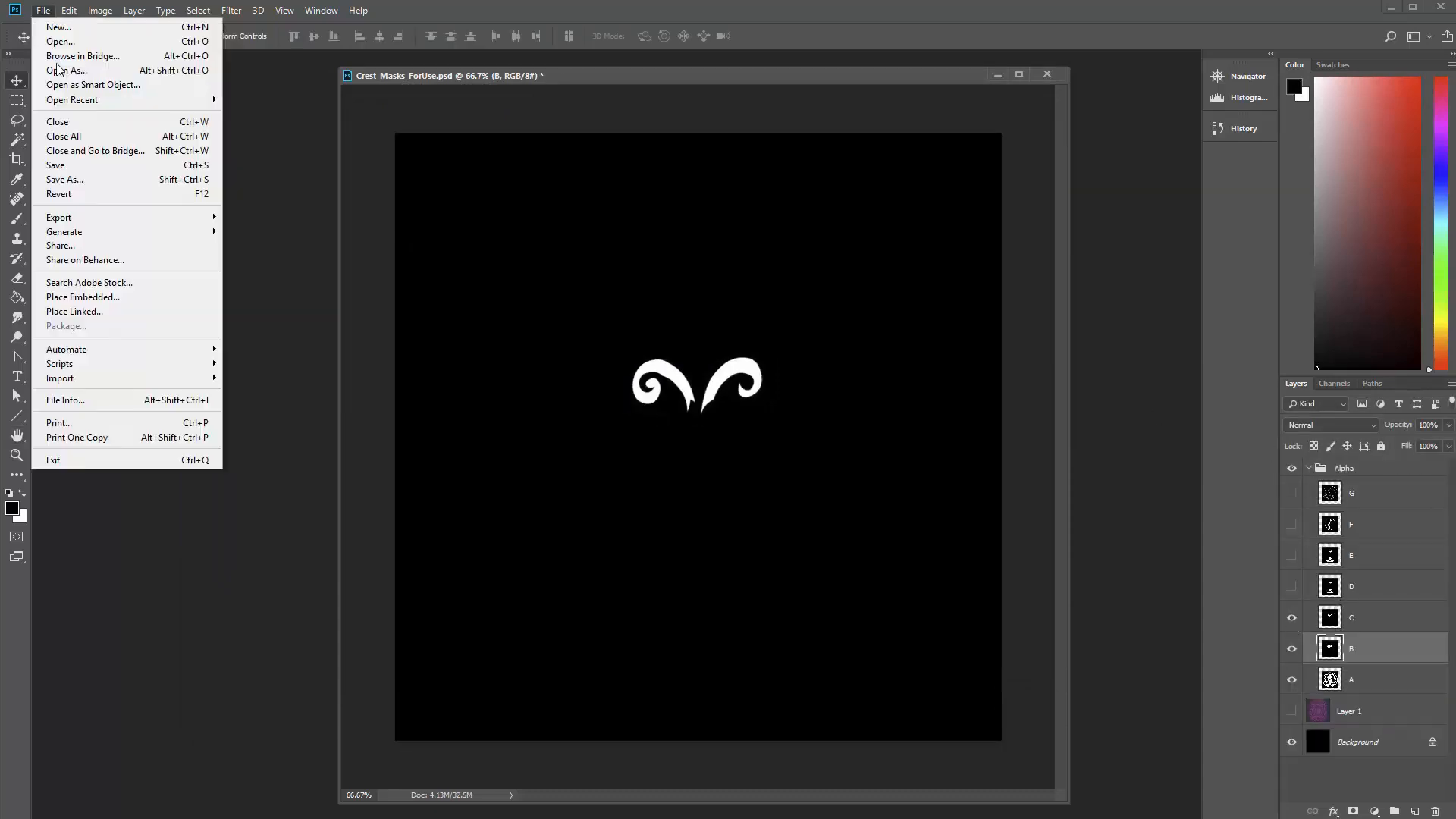
click(62, 179)
click(364, 601)
click(334, 710)
click(448, 182)
key(BackSpace)
text(Crest_Mask_C)
click(948, 720)
click(748, 156)
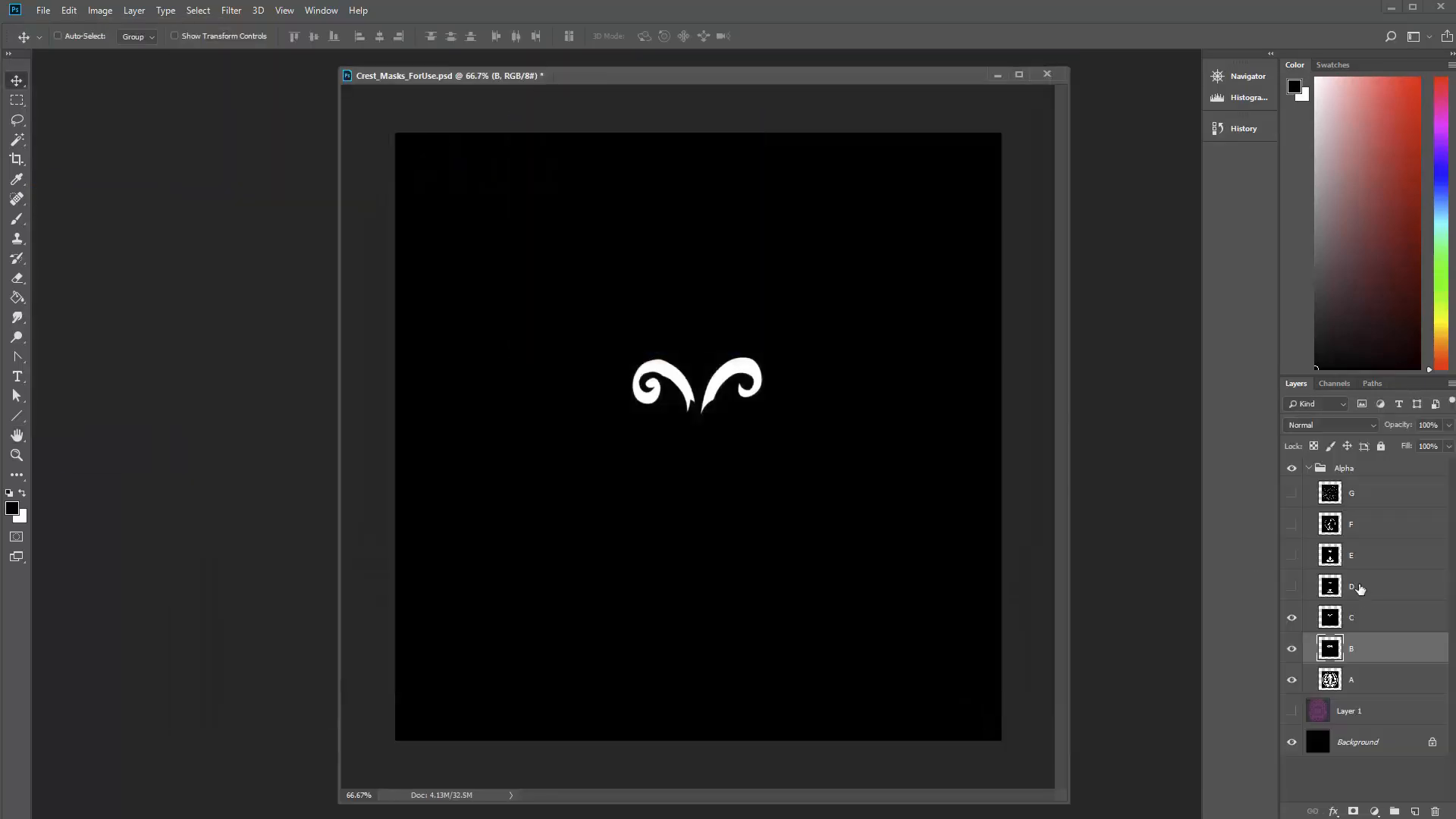
Show and select layer D, and save a JPEG copy as Crest_Mask_D in the Crest_Mask_ForZBrush folder.
click(1358, 588)
click(1292, 587)
click(43, 11)
click(99, 183)
click(375, 600)
click(349, 711)
text(D)
click(948, 719)
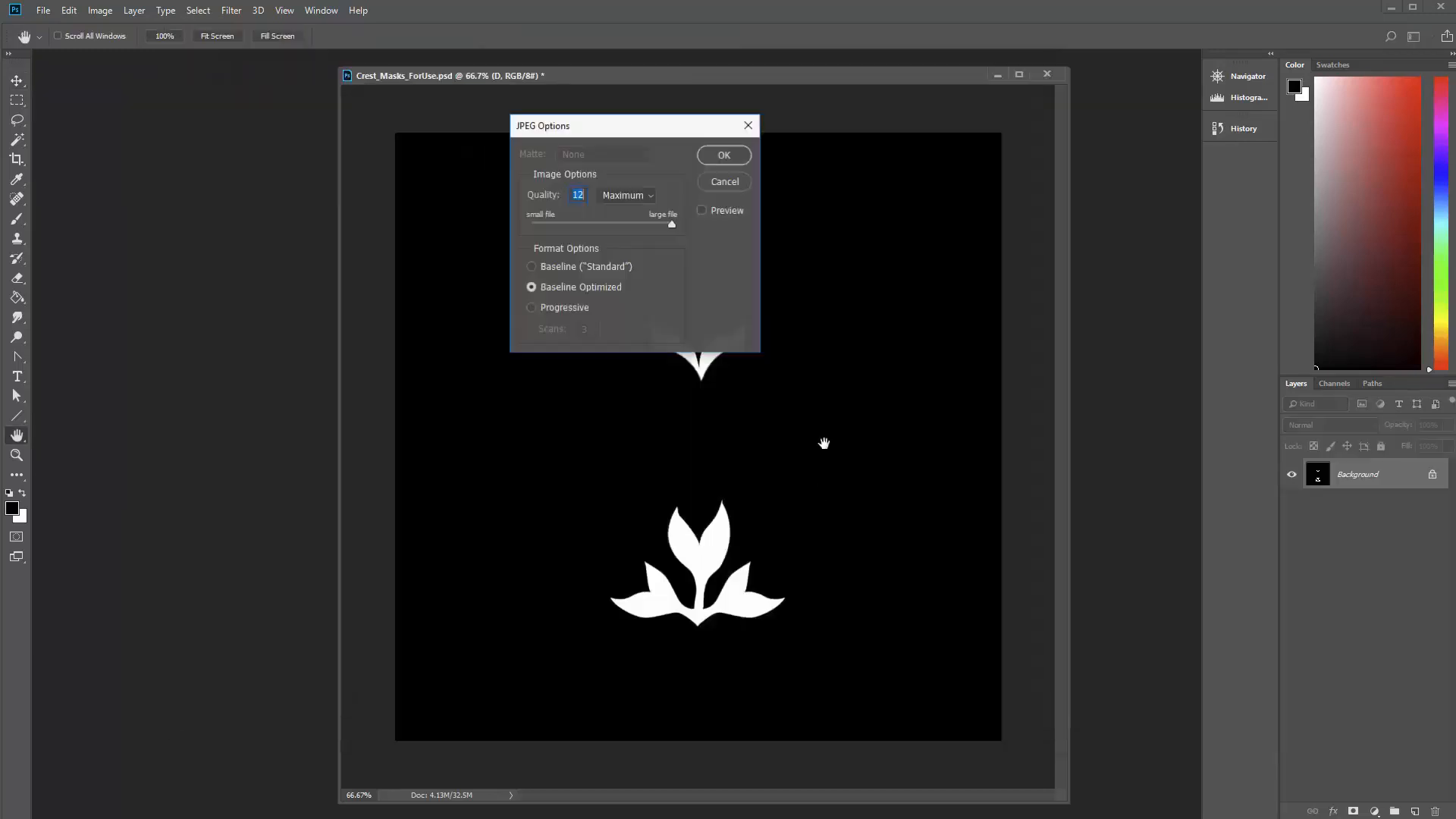
click(726, 154)
Show and select layer E, and save a JPEG copy as Crest_Mask_E in the Crest_Mask_ForZBrush folder.
click(1358, 556)
click(1292, 556)
click(43, 10)
click(84, 182)
click(396, 602)
click(360, 719)
click(604, 174)
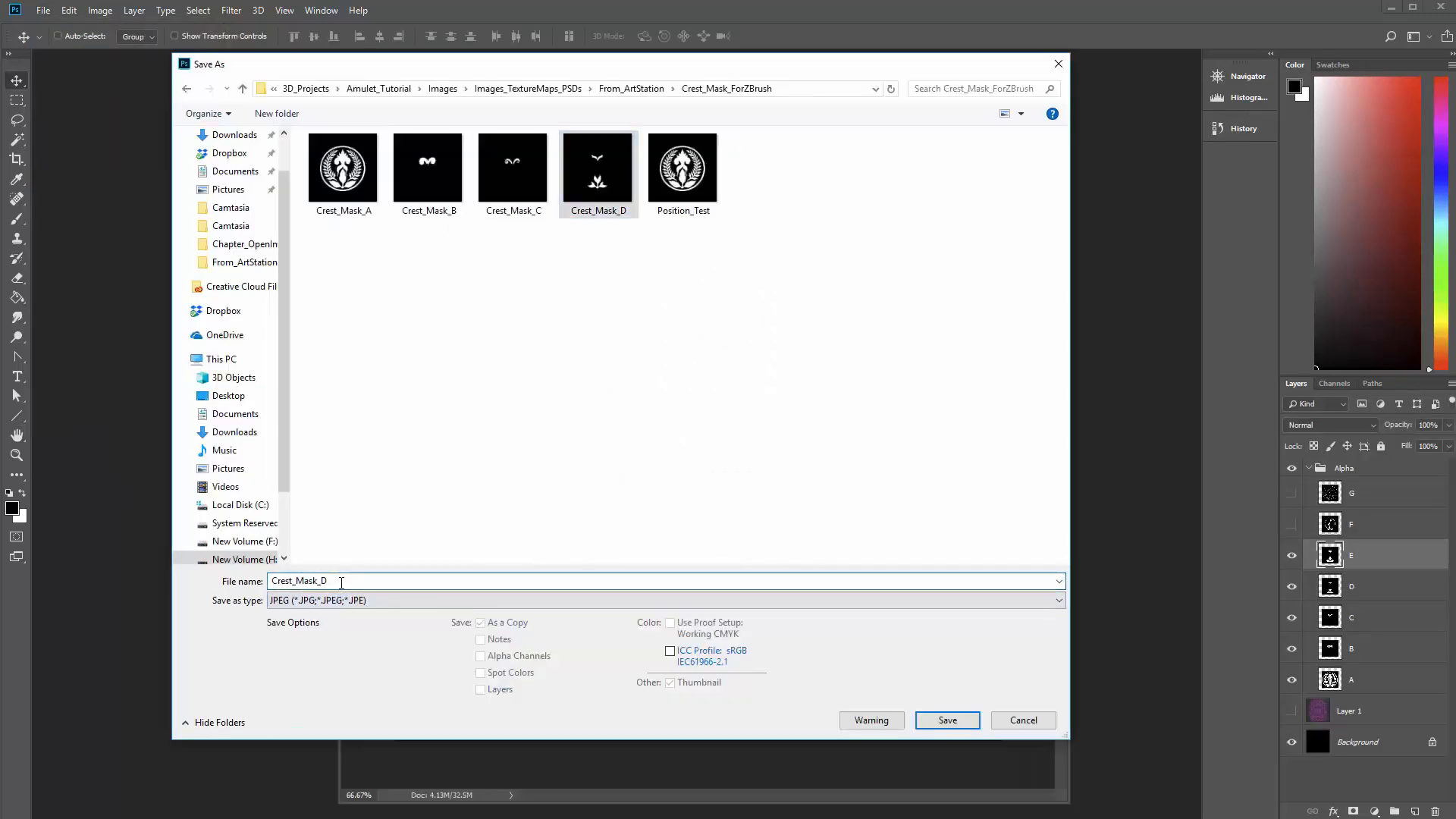
click(947, 719)
click(724, 156)
Show and select layer F, and save a JPEG copy as Crest_Mask_F in the Crest_Mask_ForZBrush folder.
click(1358, 525)
click(1292, 525)
click(43, 11)
click(84, 182)
double_click(346, 182)
click(394, 601)
click(360, 717)
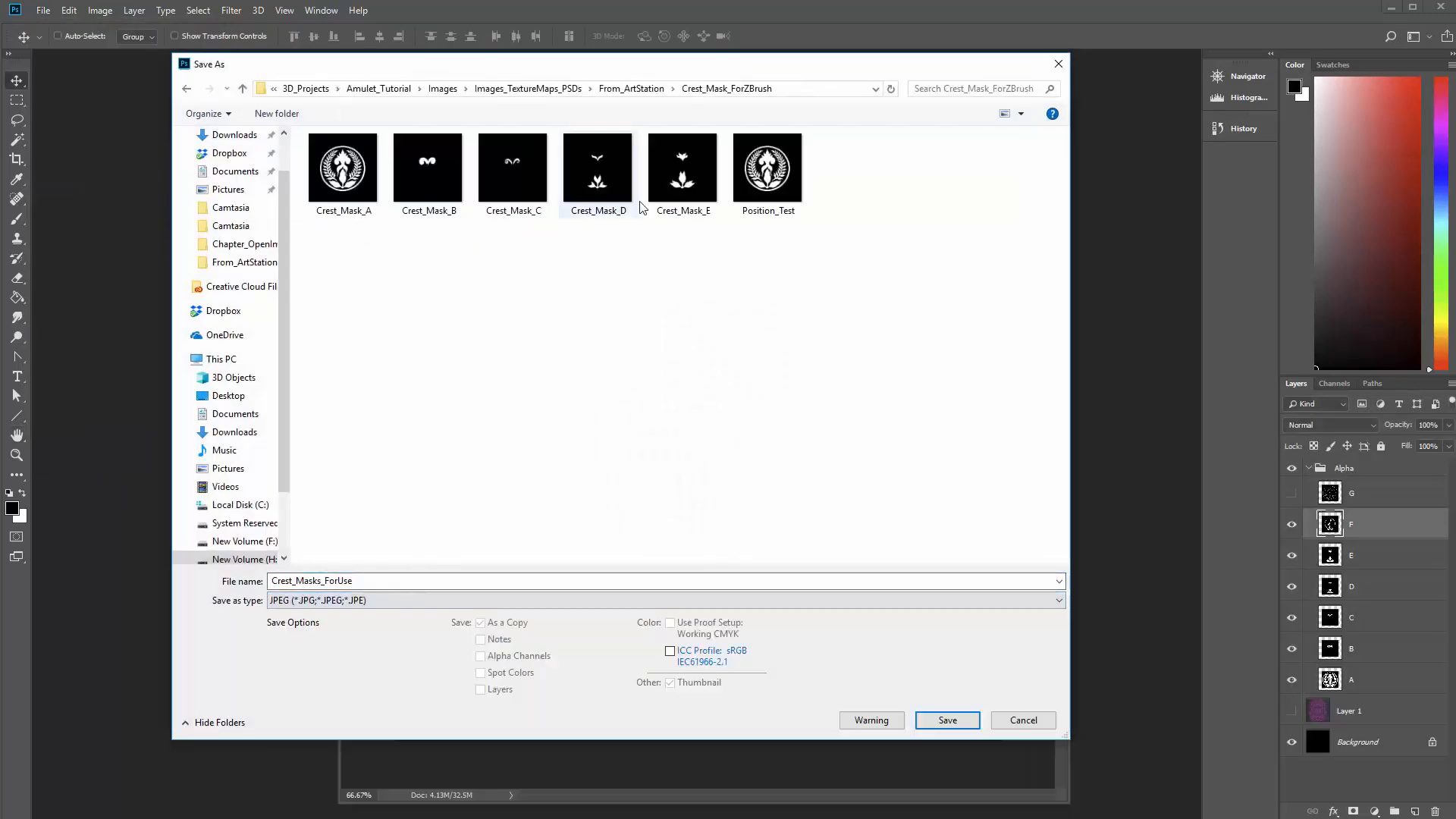
click(678, 178)
click(948, 719)
Show and select layer G, and save a JPEG copy as Crest_Mask_G in the Crest_Mask_ForZBrush folder.
click(1358, 494)
click(1292, 494)
click(43, 10)
click(83, 182)
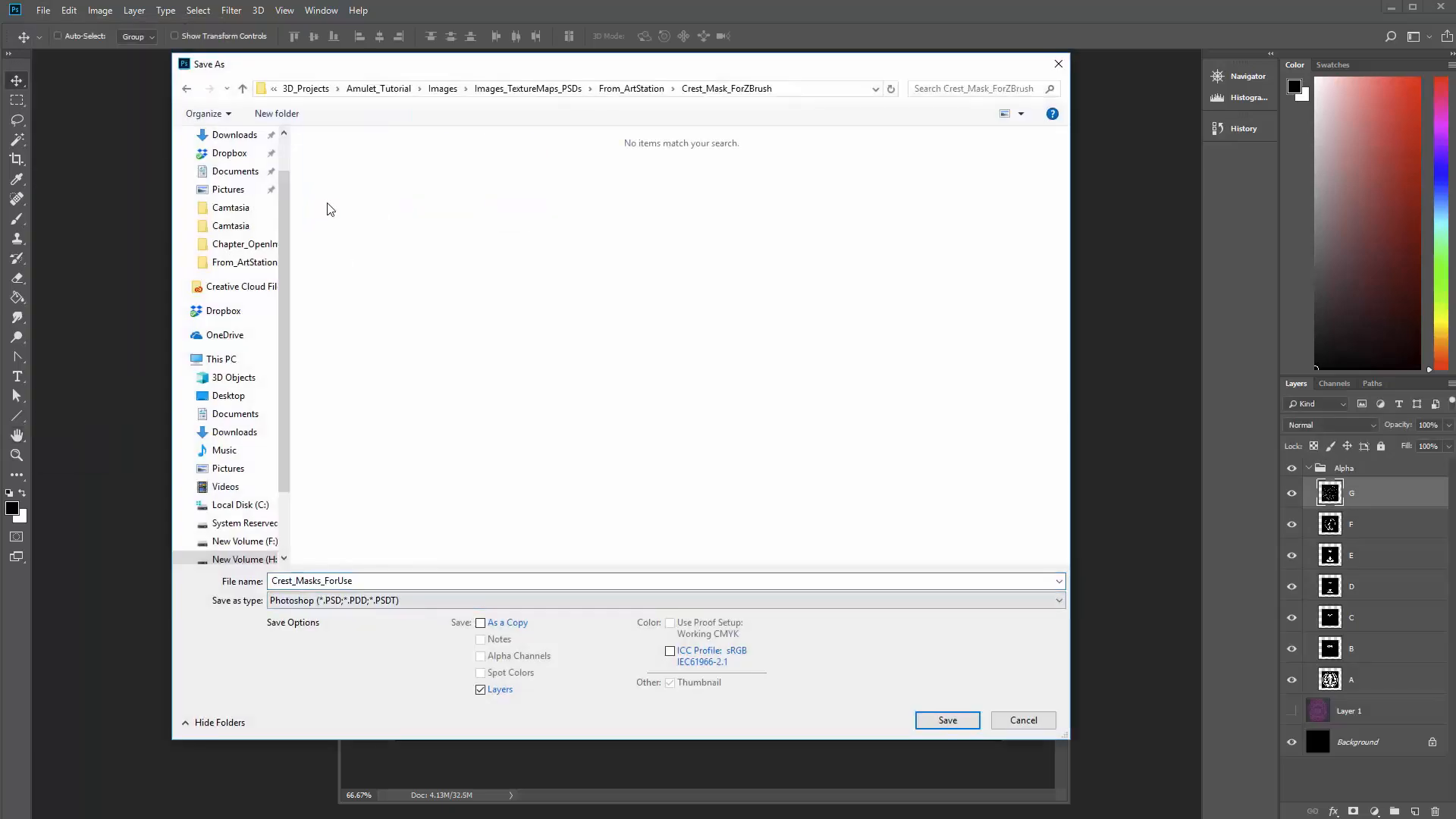
click(360, 719)
click(394, 600)
click(770, 179)
click(948, 720)
click(734, 159)
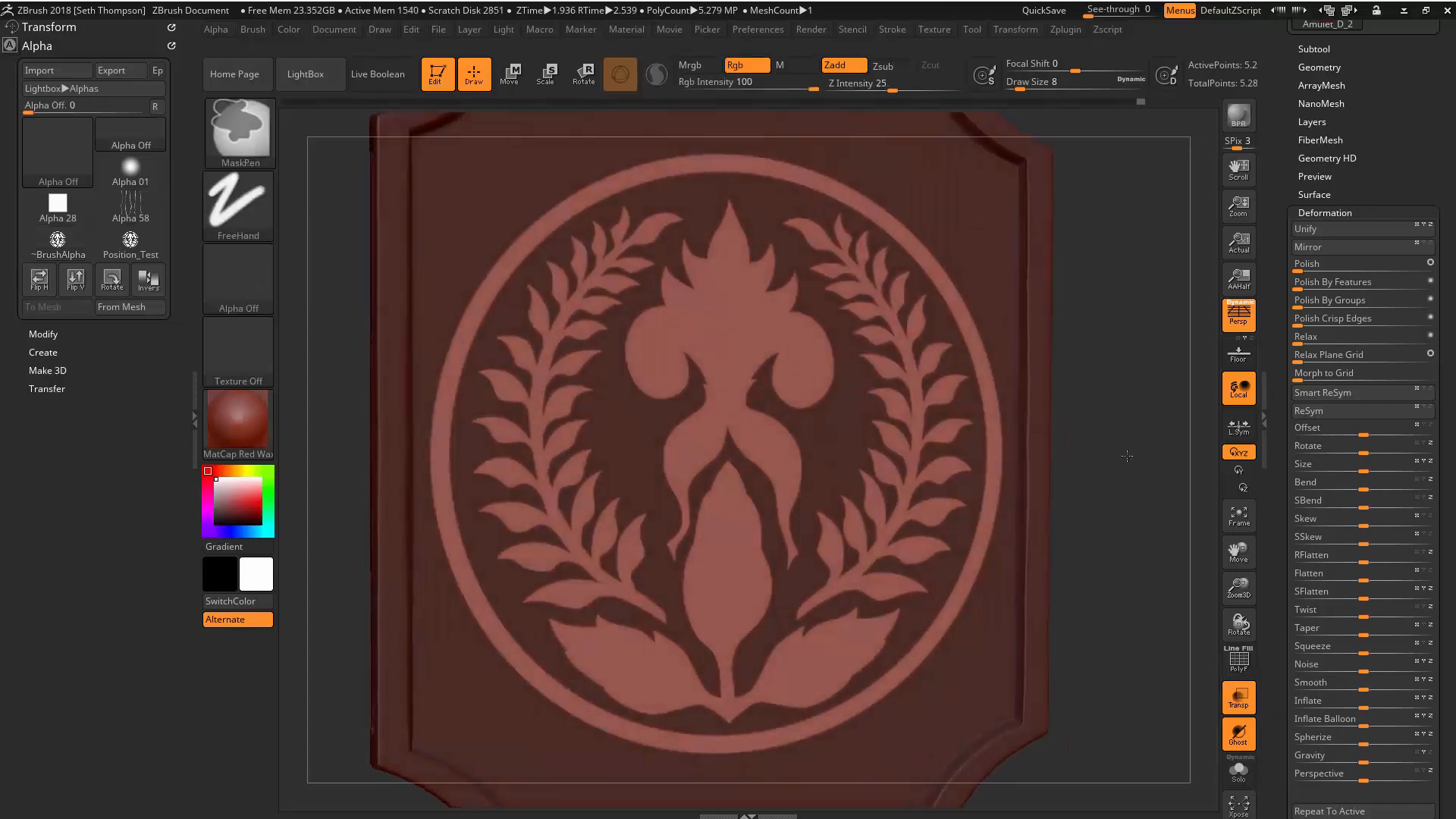
In ZBrush, clear the mask from Amulet_D_2 and import Crest_Mask_A through Crest_Mask_G together as alphas.
mouse_move(1126, 454)
mouse_down()
mouse_move(1103, 426)
mouse_move(1113, 452)
mouse_move(1083, 463)
mouse_up()
click(62, 70)
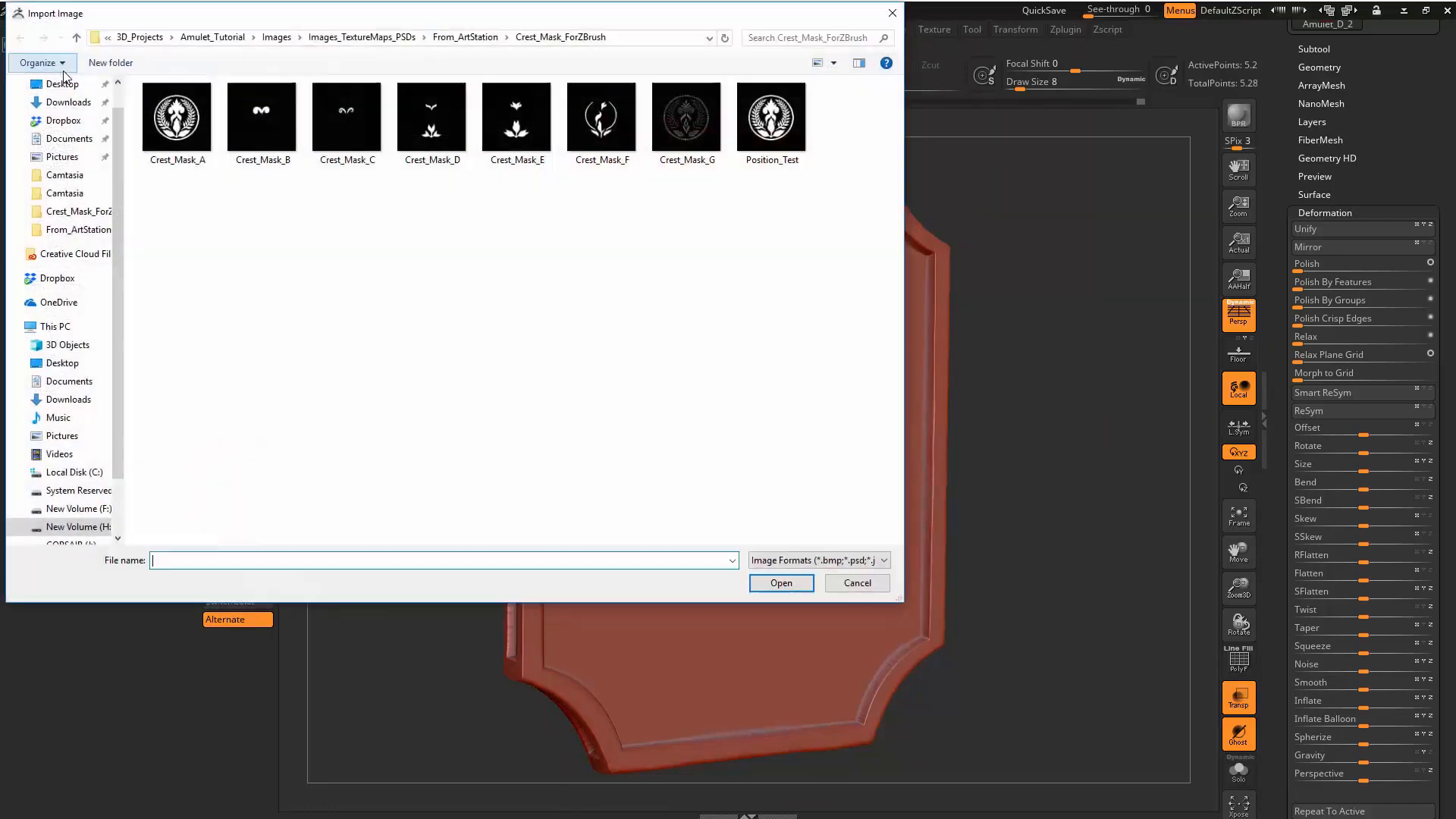
click(179, 118)
shift+click(699, 130)
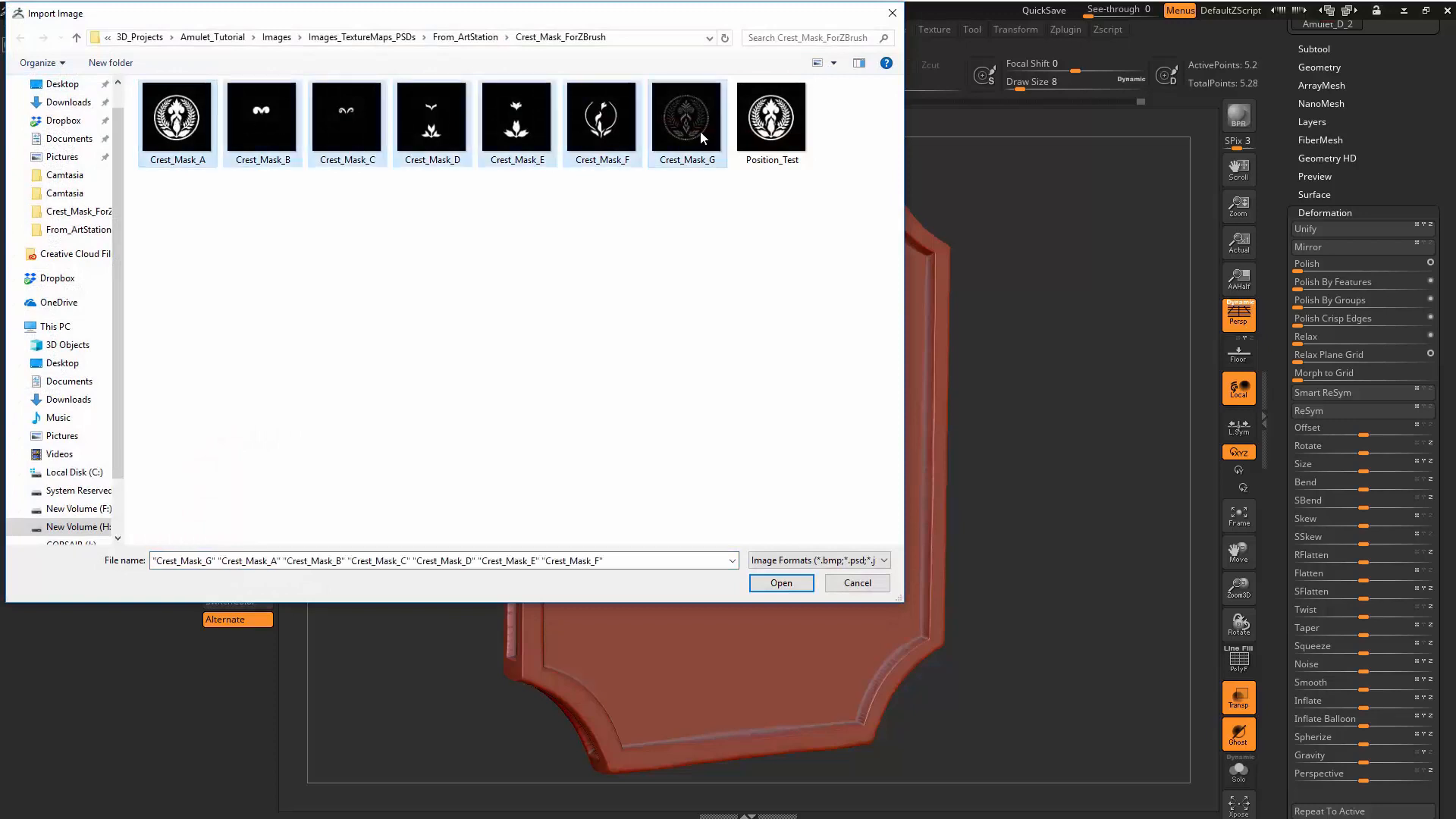
click(781, 582)
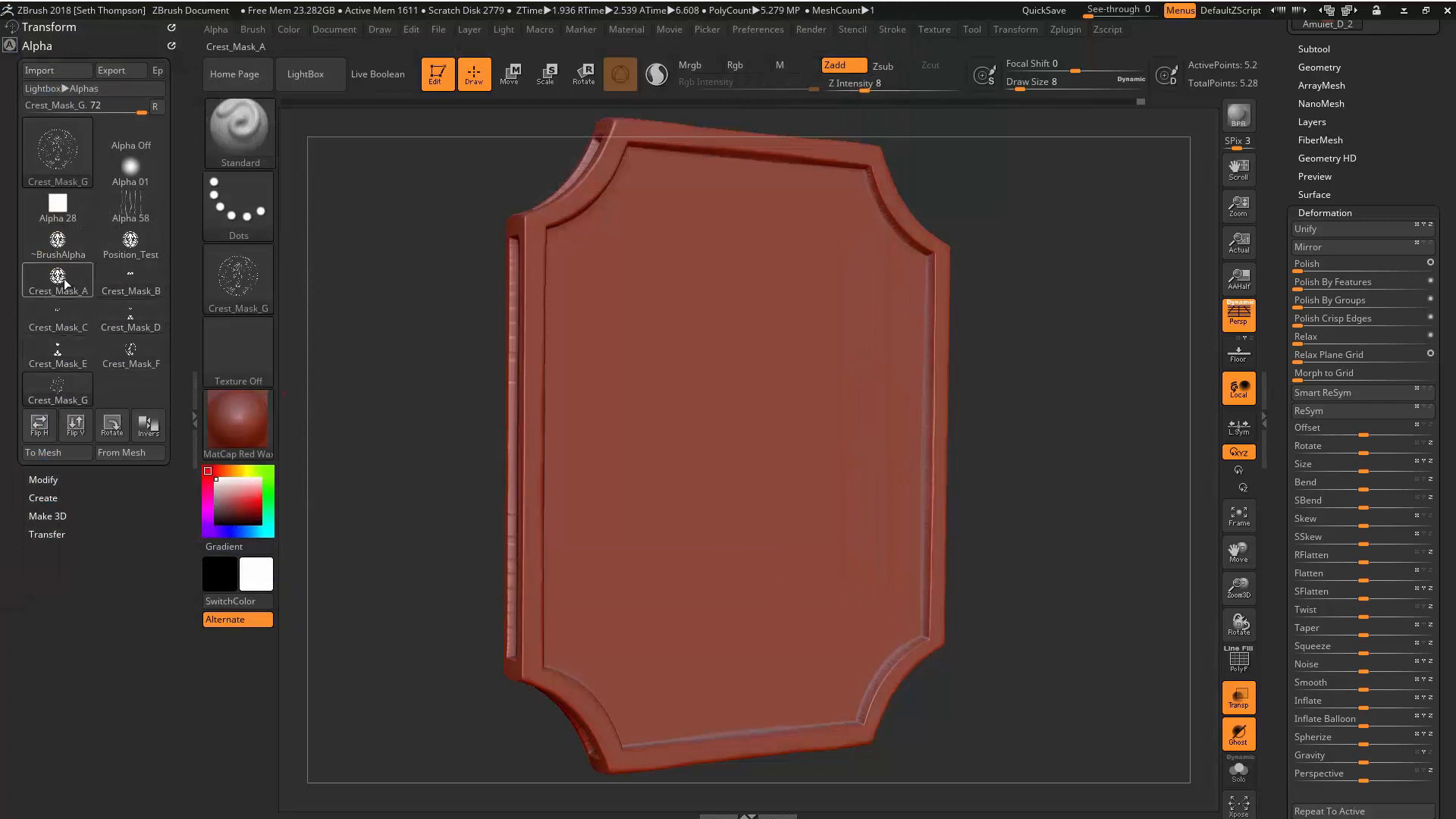
Mask Amulet_D_2 by alpha with Crest_Mask_A, and apply an alpha mask from Crest_Mask_B as well.
click(64, 282)
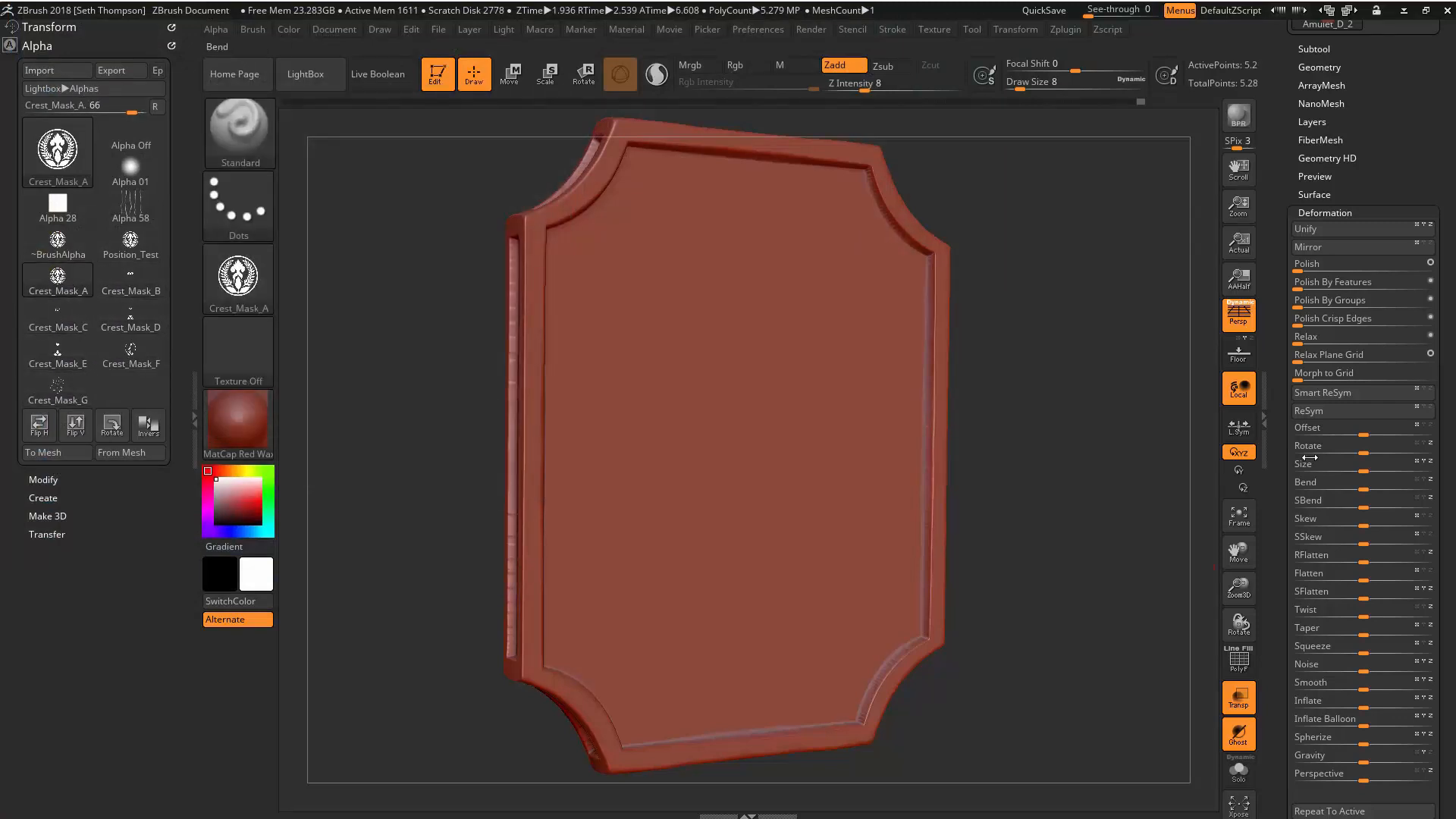
click(1325, 212)
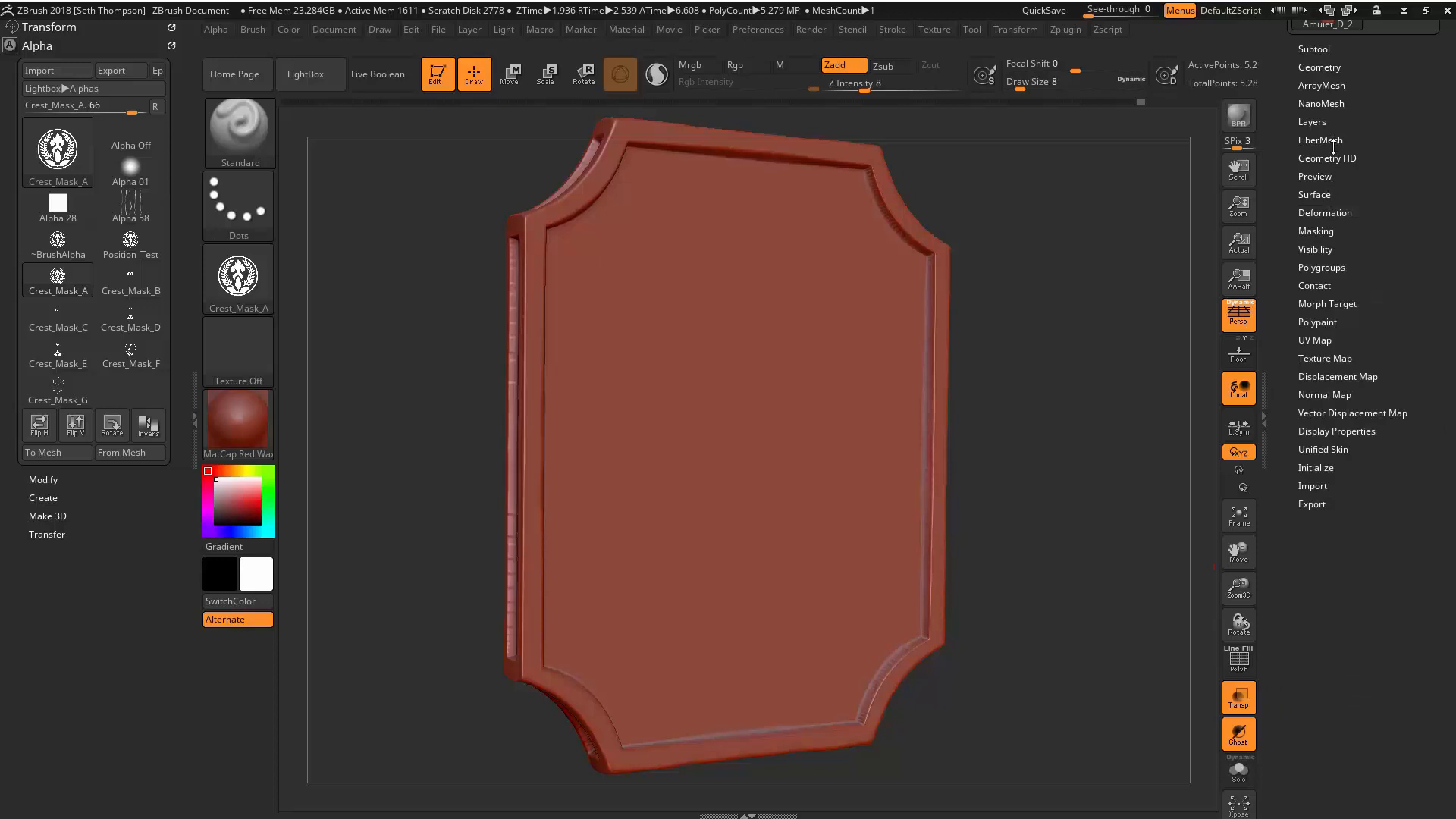
click(1323, 233)
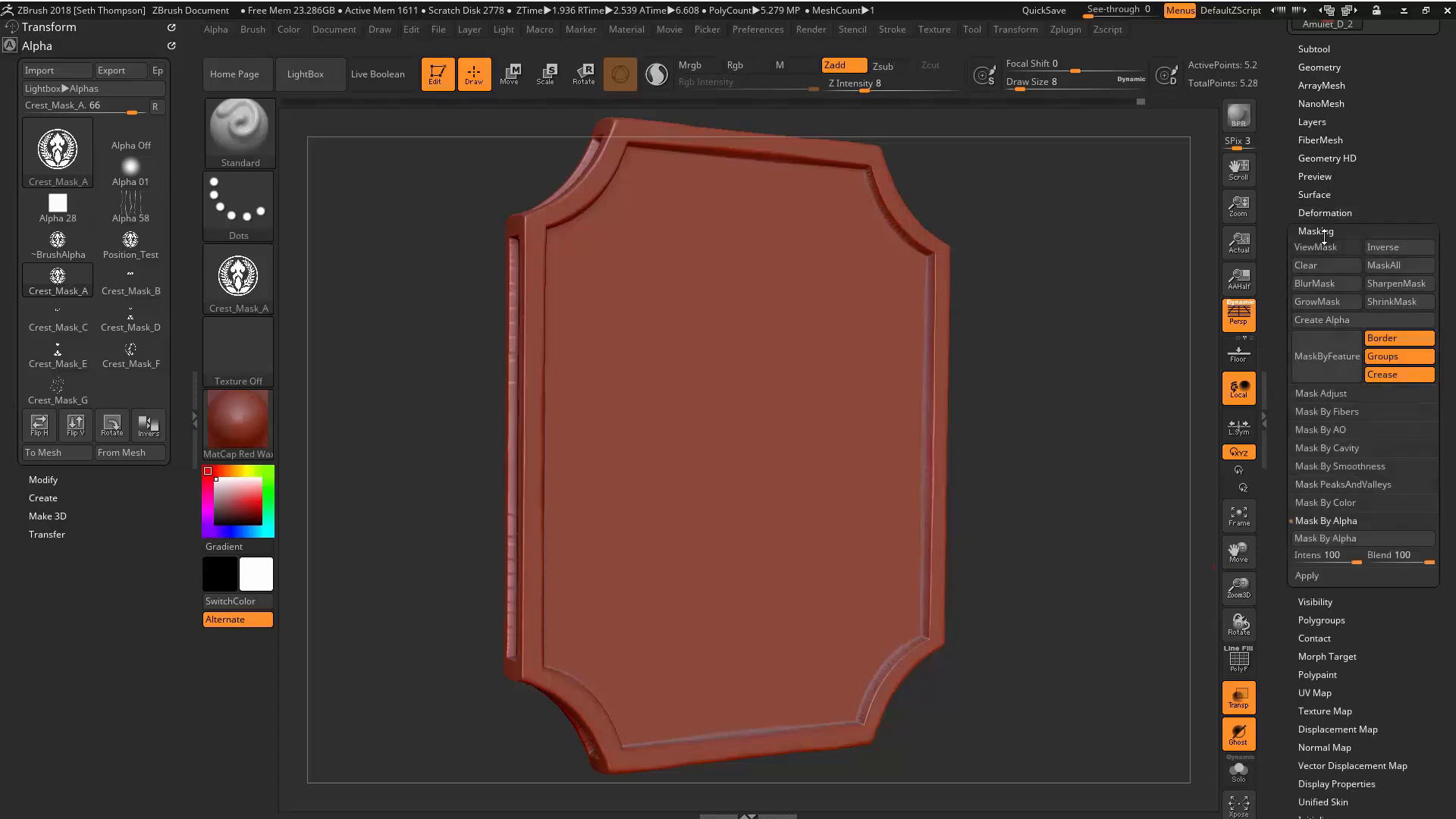
click(1338, 540)
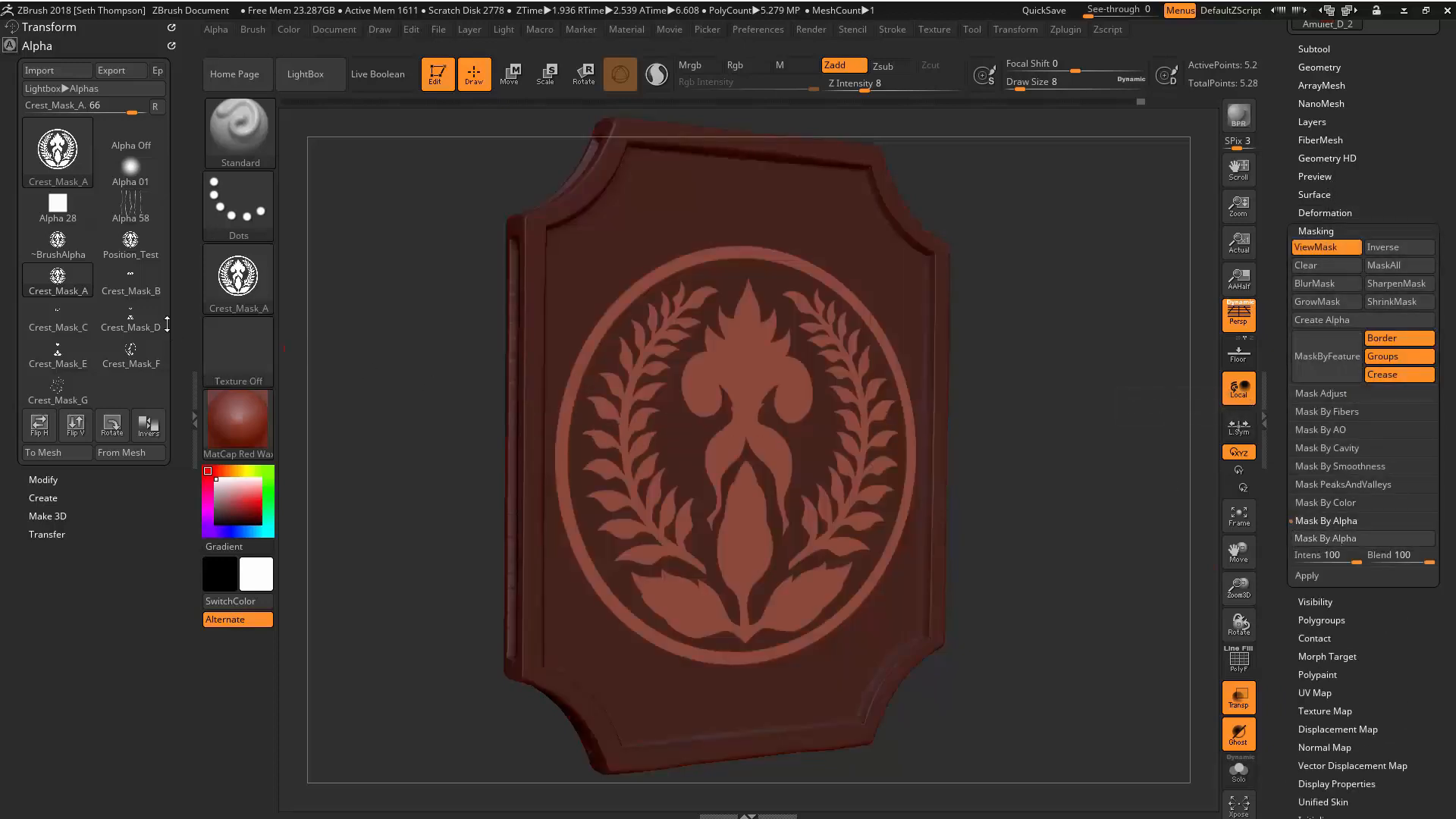
click(131, 281)
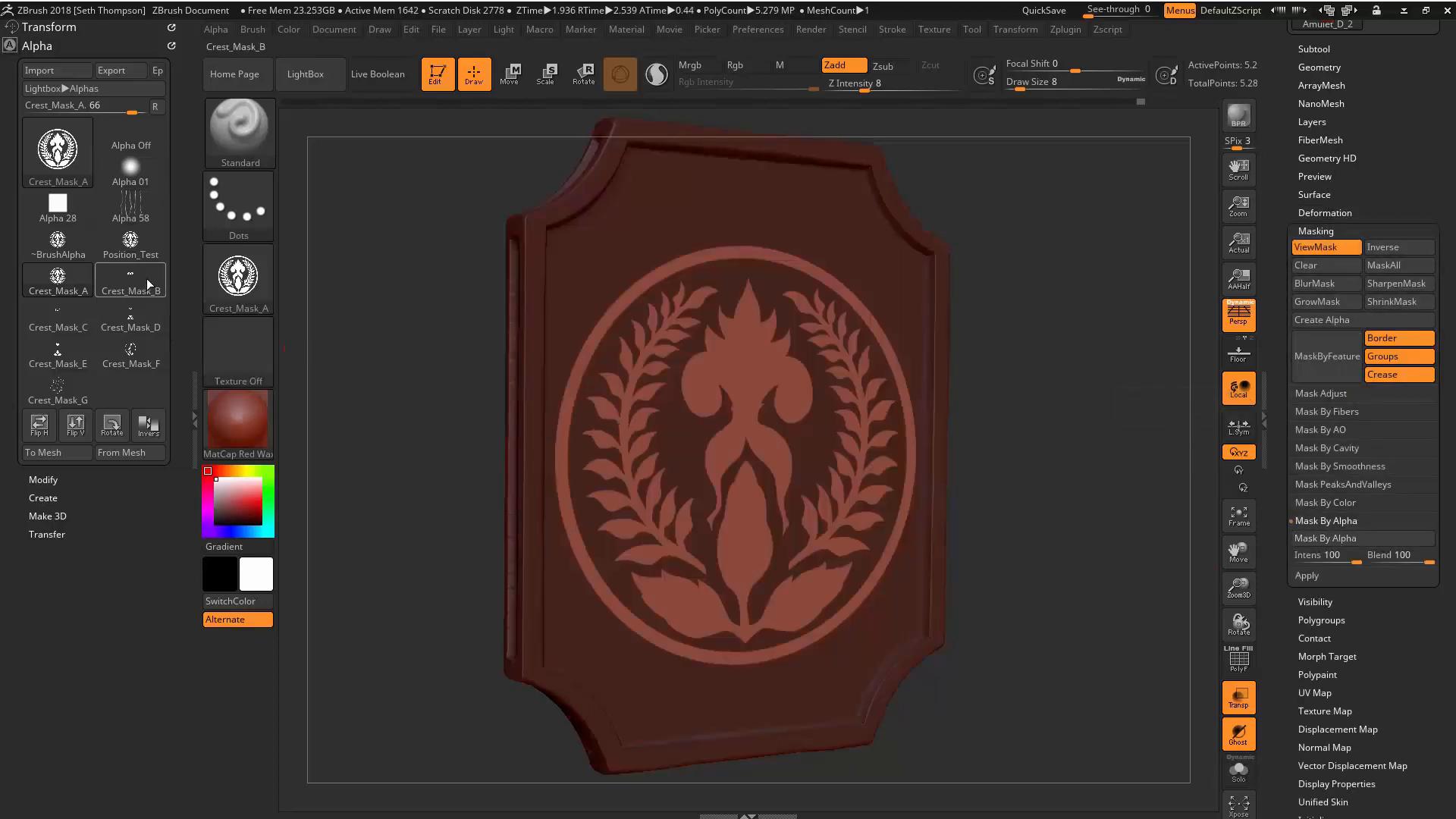
click(1340, 539)
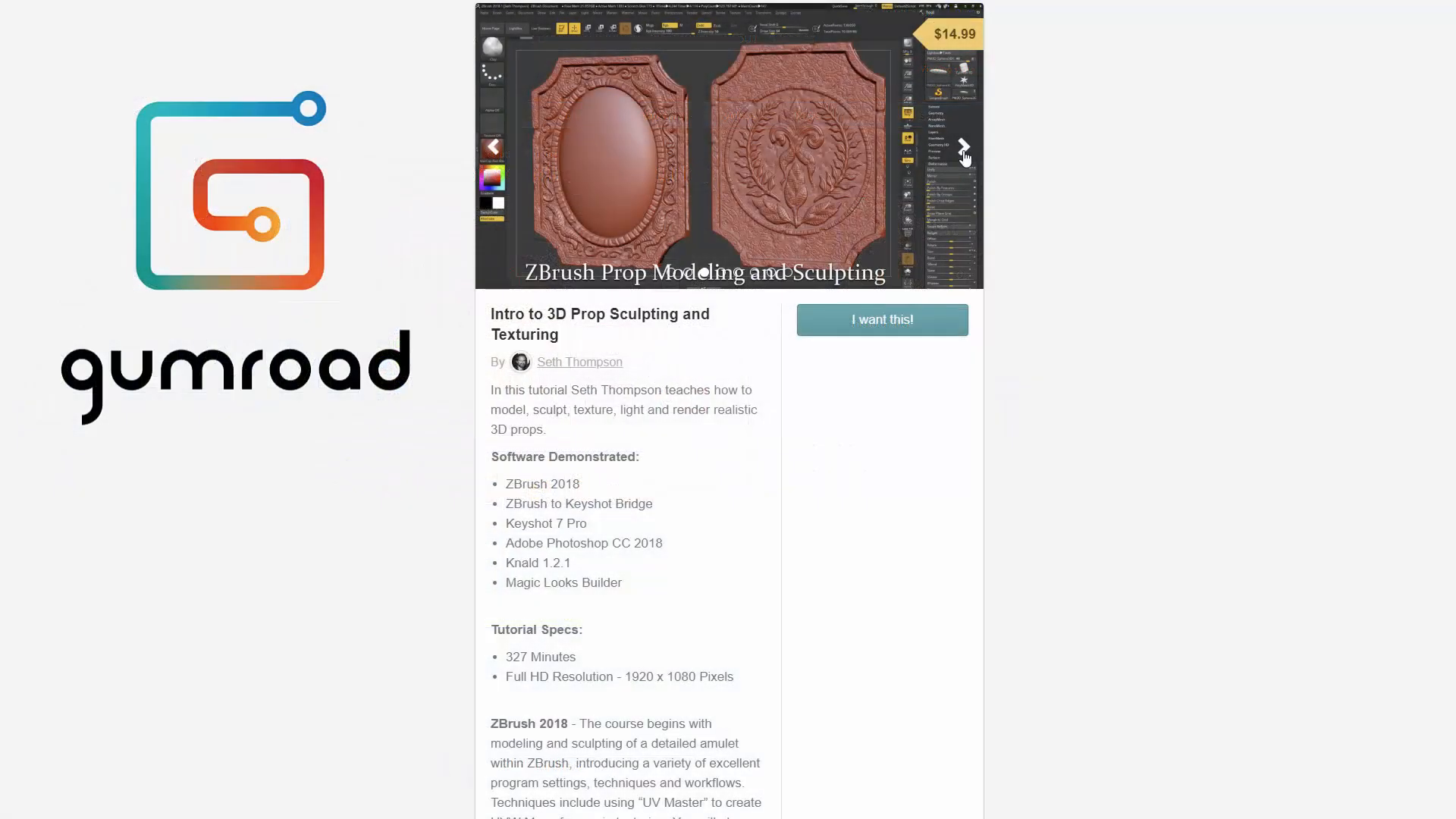
On the Gumroad course page, browse the preview images of Intro to 3D Prop Sculpting and Texturing.
click(964, 153)
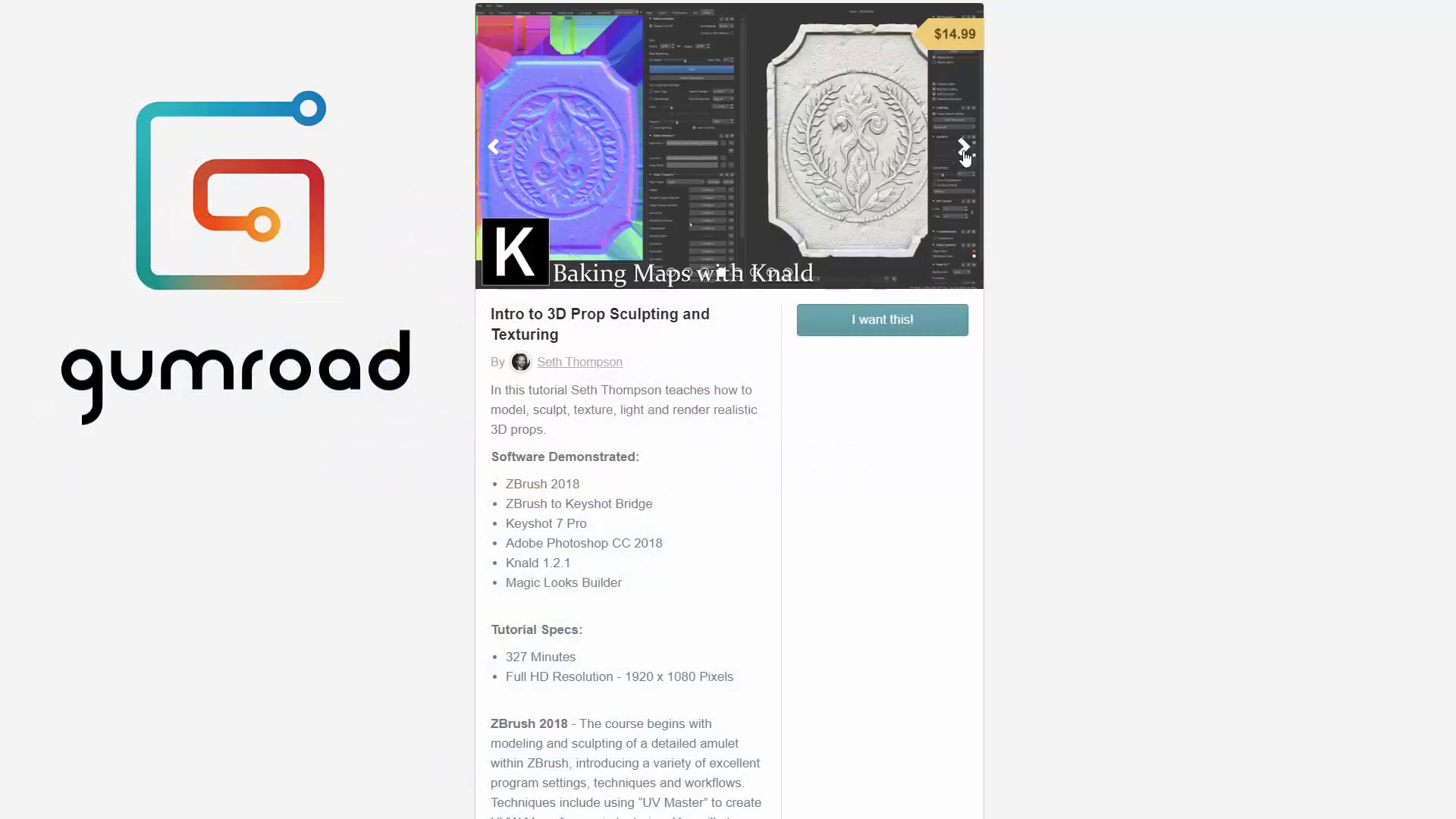
click(964, 154)
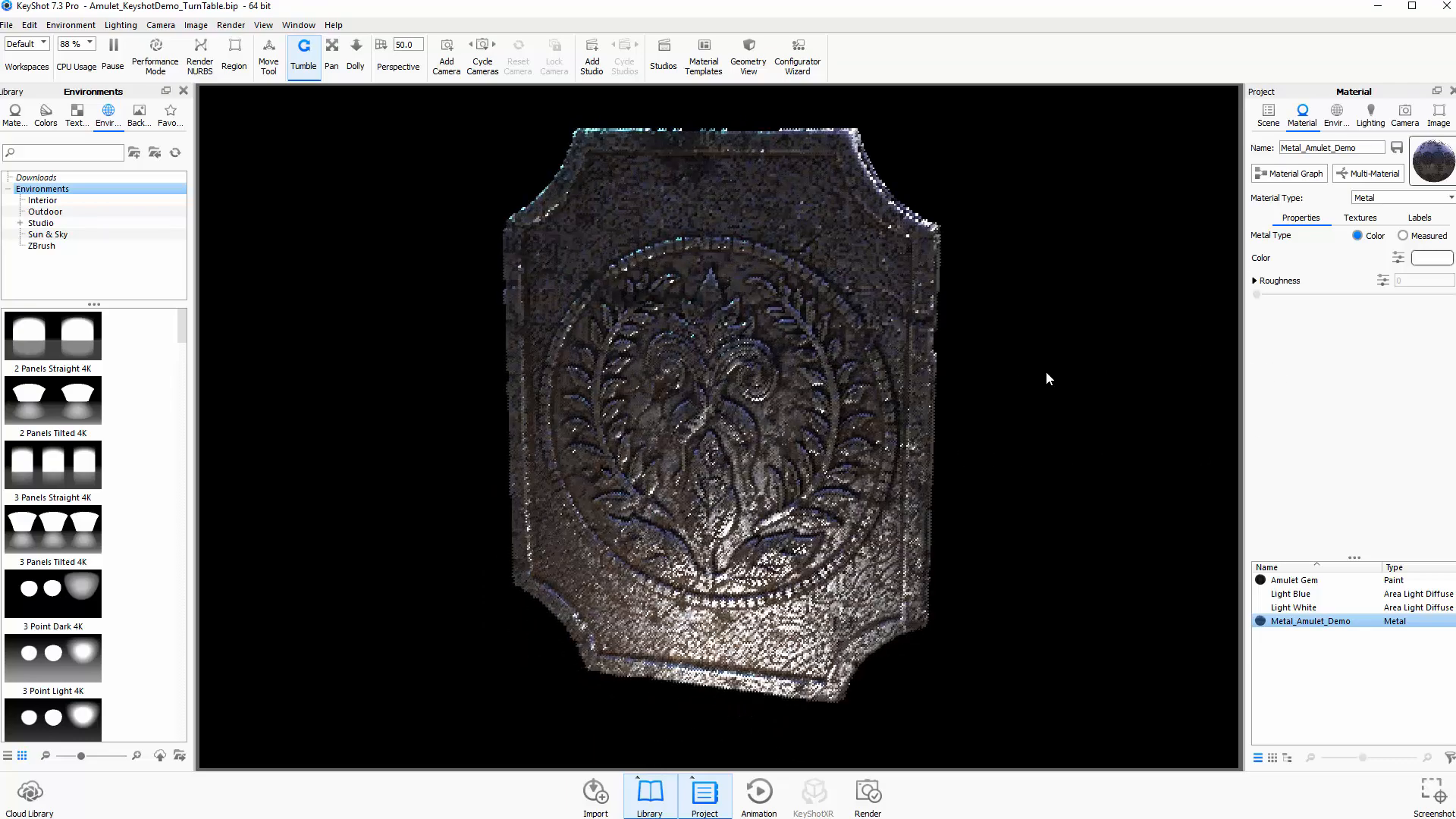
In KeyShot, open Metal_Amulet_Demo's material graph and spread out the four rusted, Mask_Dirt_Spots #1 and Amulet_Dirt_FromZBrush texture nodes.
click(1310, 175)
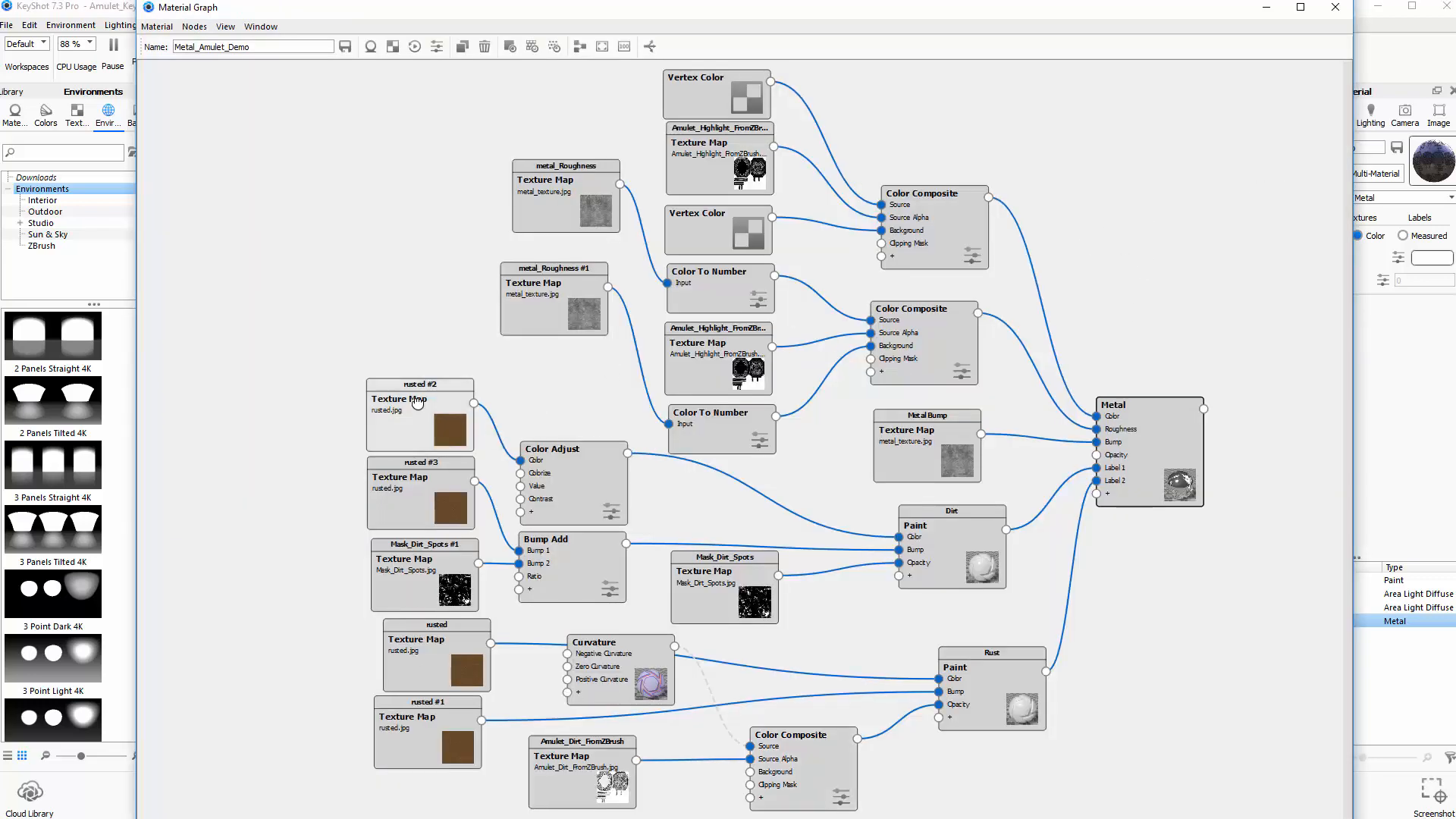
drag(416, 409, 376, 377)
drag(434, 485, 383, 467)
drag(400, 566, 314, 558)
drag(416, 644, 380, 647)
drag(410, 720, 356, 734)
drag(600, 777, 660, 778)
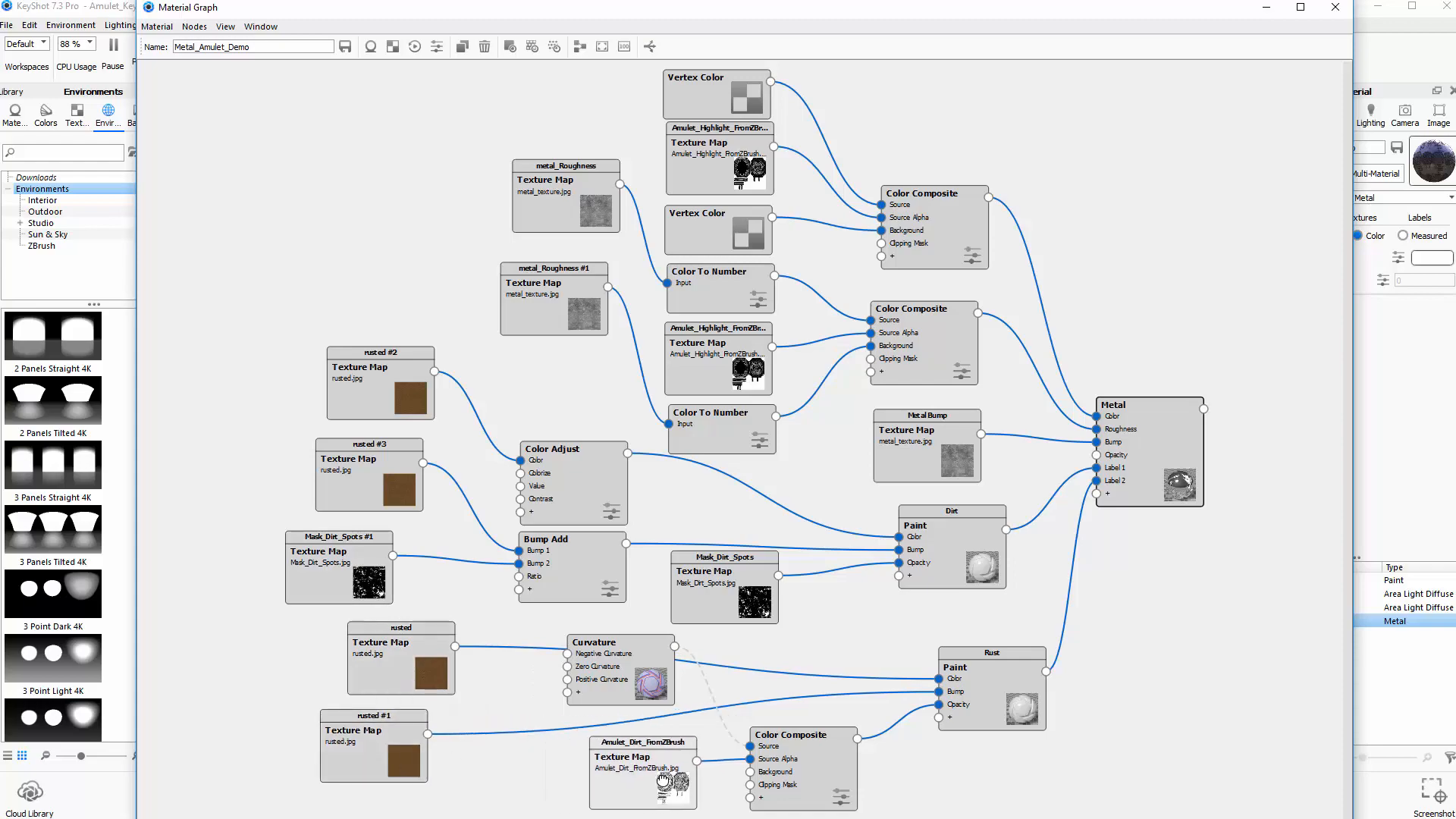
click(1266, 7)
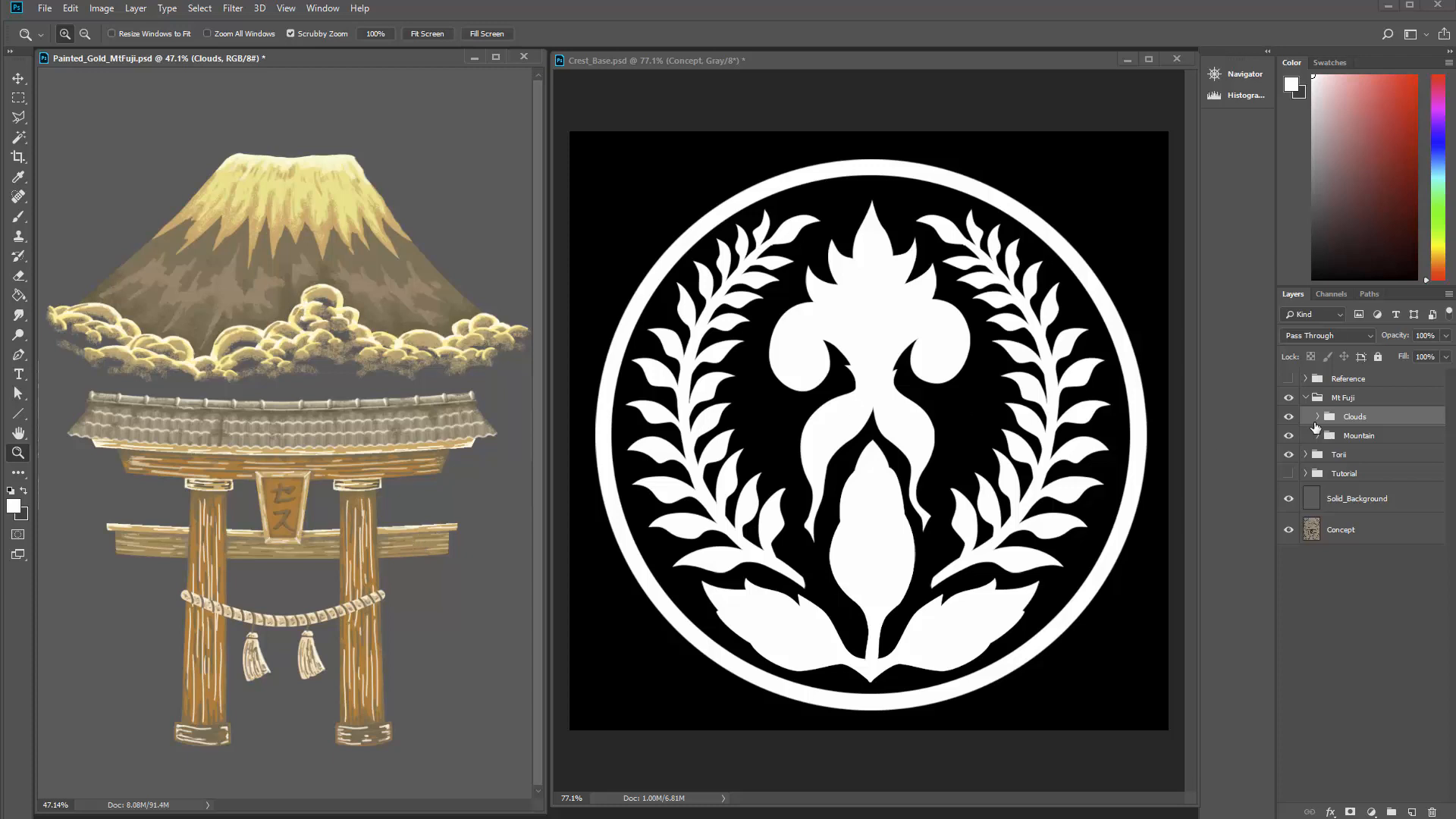
In Photoshop, hide and show again the Clouds and Mountain groups of Painted_Gold_MtFuji.psd to inspect each one.
click(1289, 416)
click(1288, 416)
click(1289, 435)
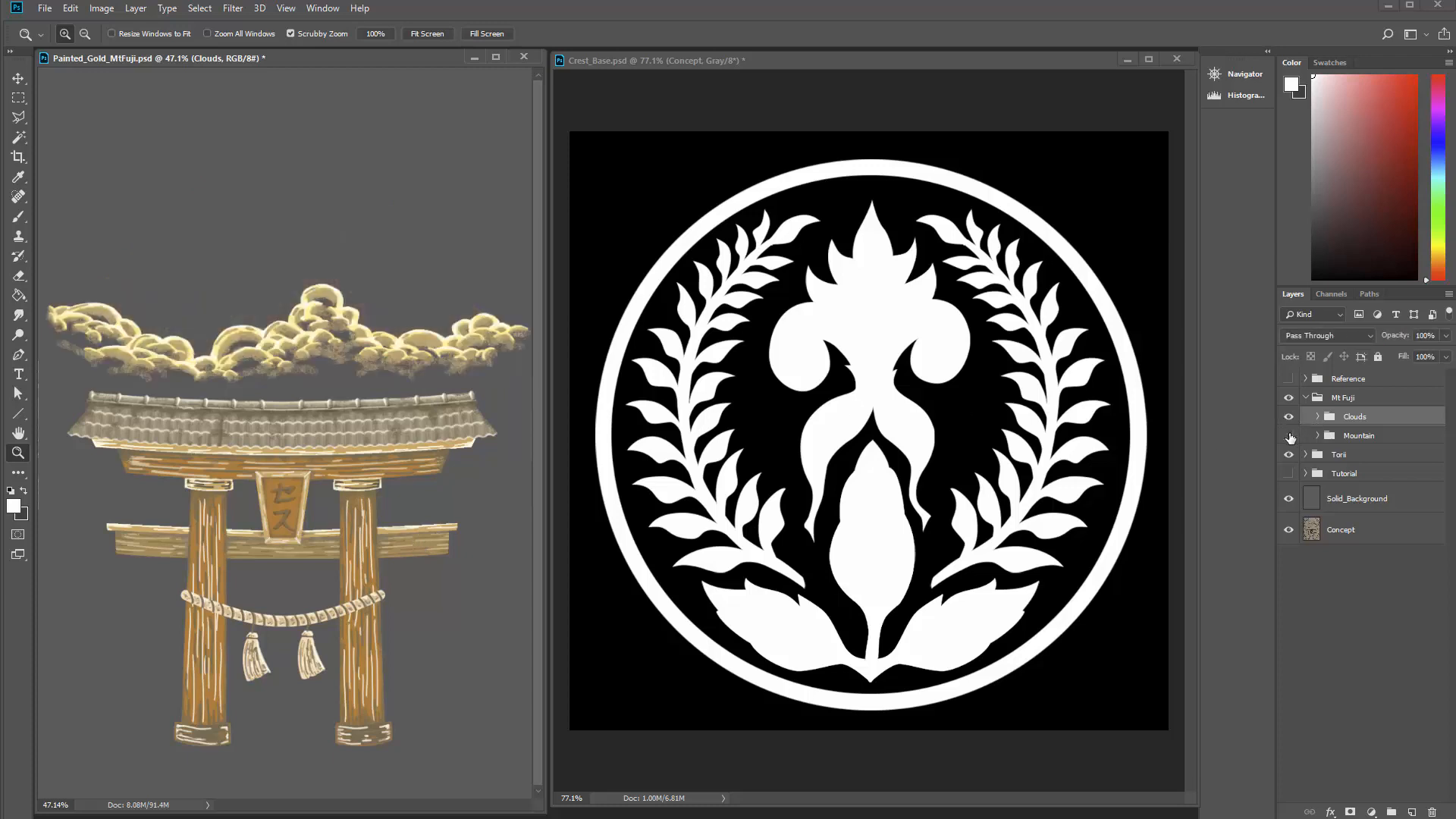
click(1289, 435)
In Crest_Base.psd, hide layer A and show layers B through G.
click(879, 65)
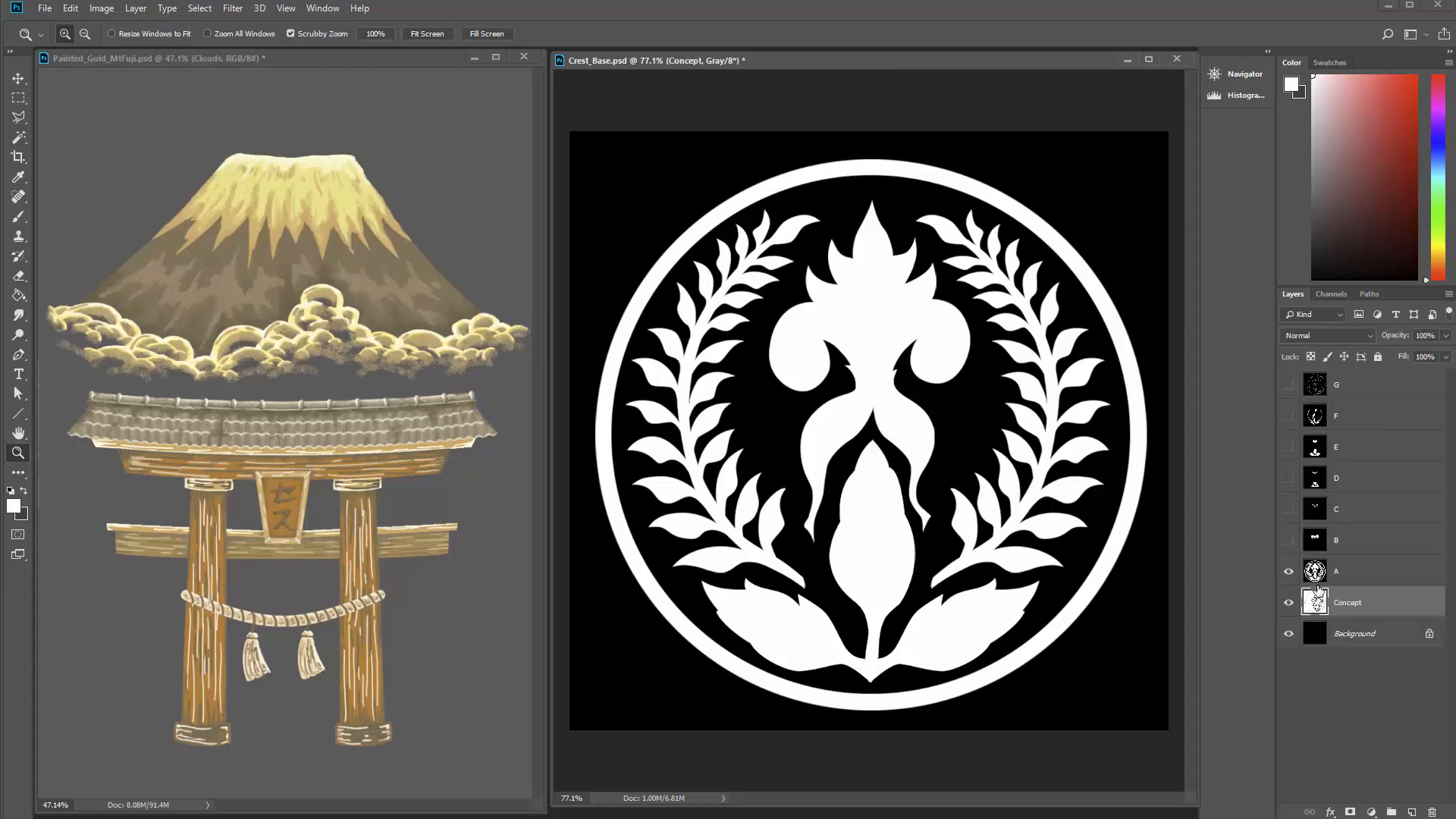
click(1288, 571)
drag(1288, 540, 1289, 385)
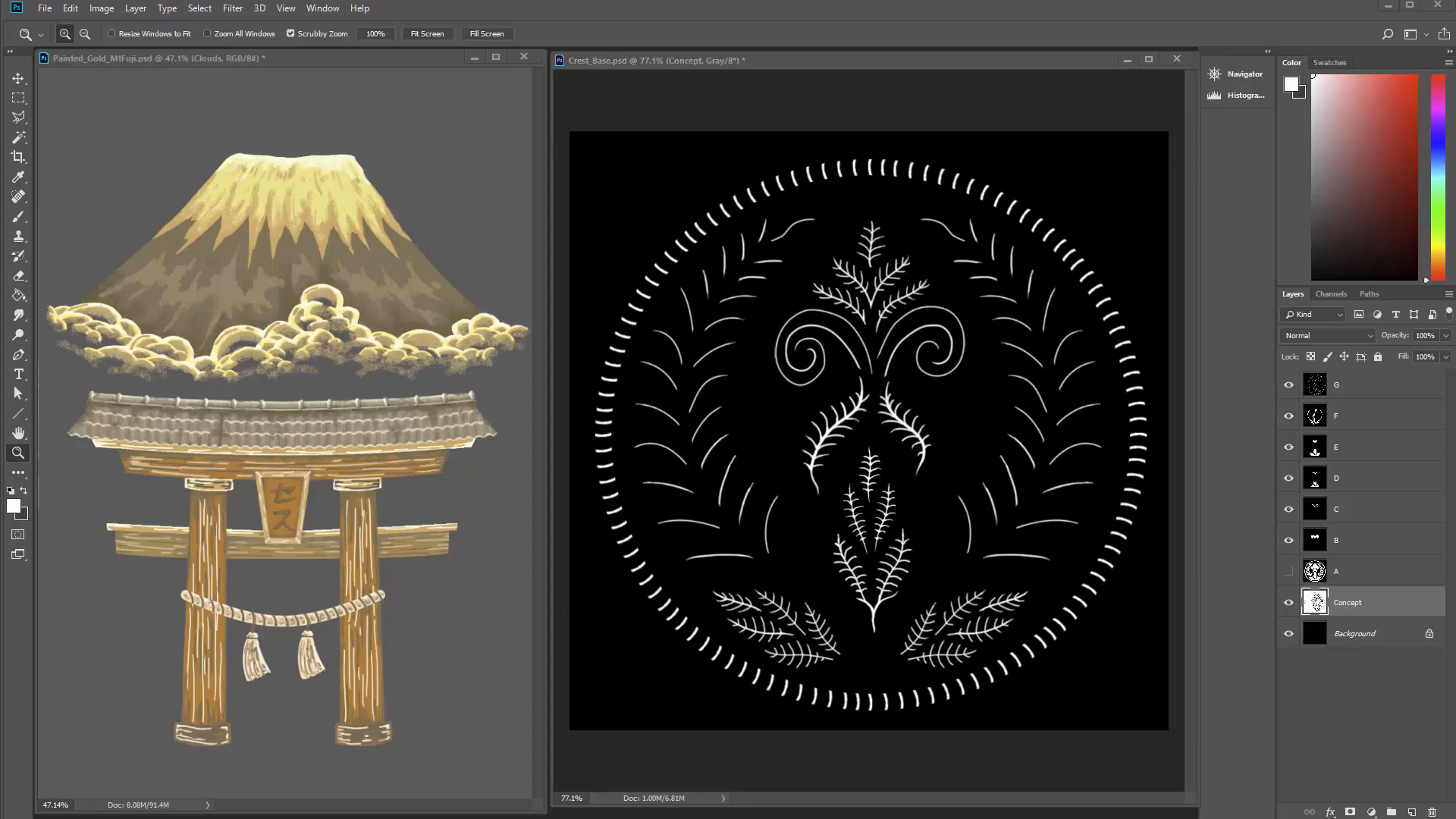